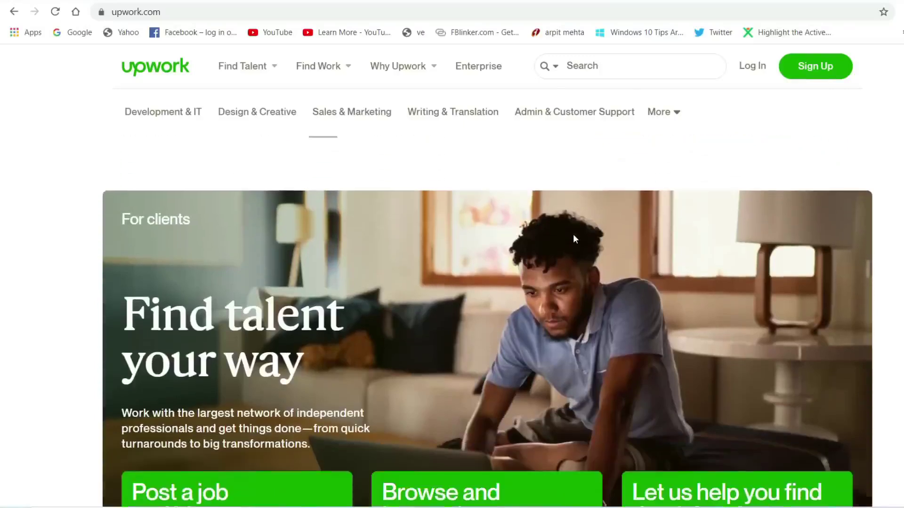
{"action": "scroll", "coordinate": [573, 233], "scroll_direction": "down", "scroll_amount": 7}
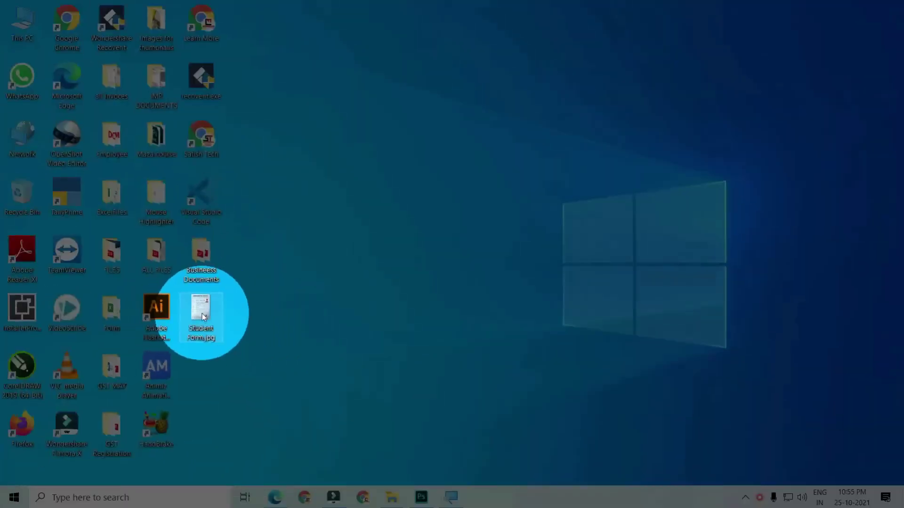
{"action": "double_click", "coordinate": [203, 317]}
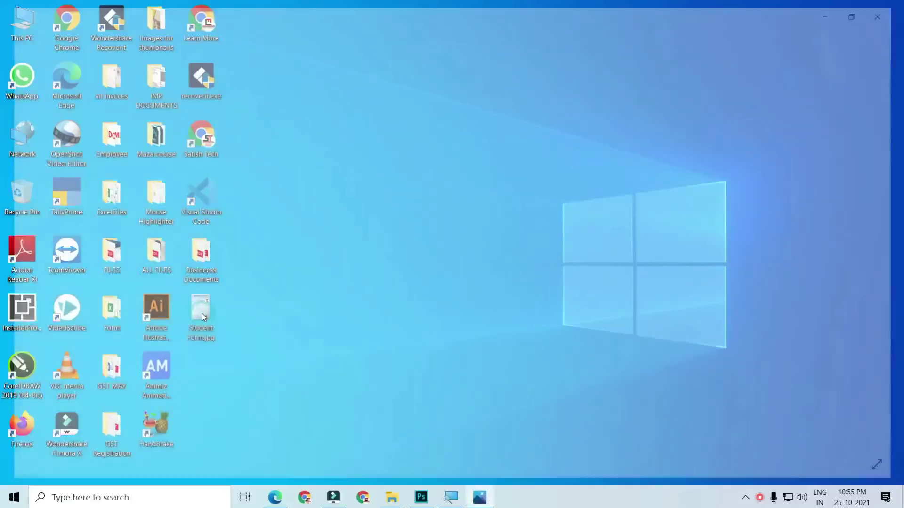
{"action": "scroll", "coordinate": [525, 130], "scroll_direction": "up", "scroll_amount": 2}
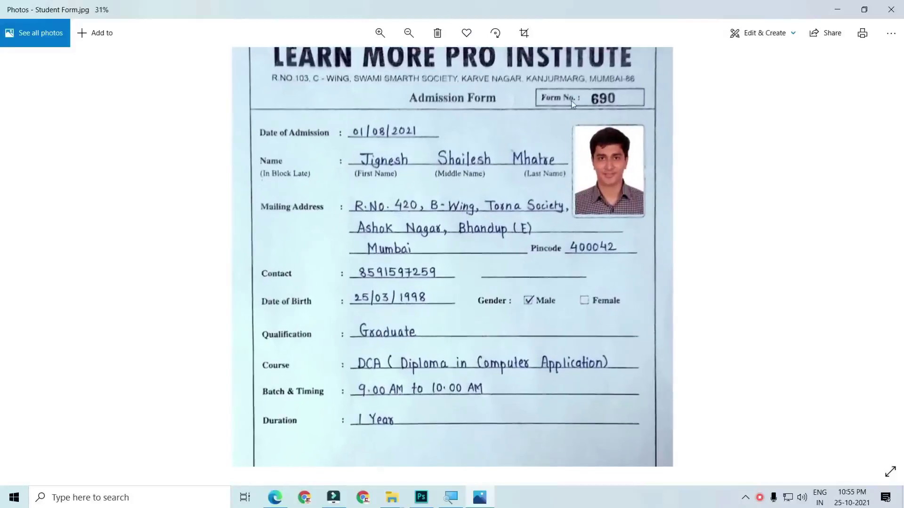
{"action": "scroll", "coordinate": [564, 131], "scroll_direction": "up", "scroll_amount": 2}
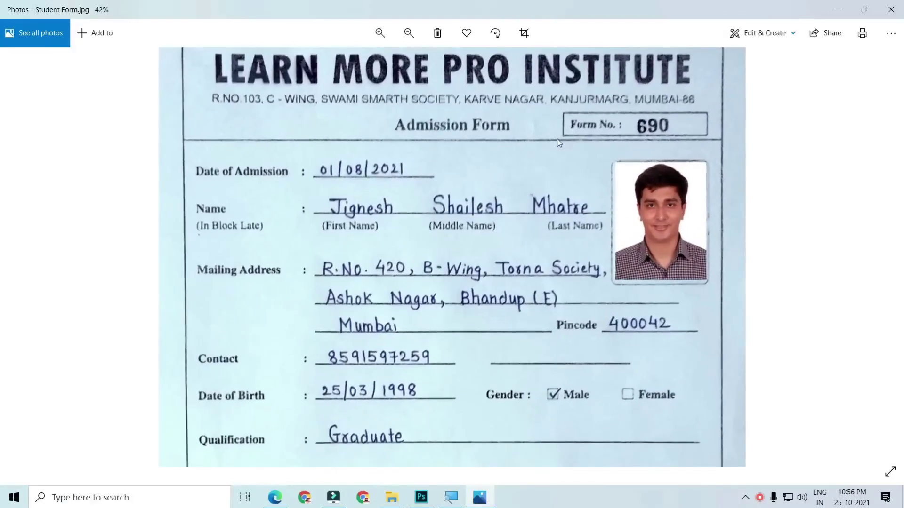
{"action": "scroll", "coordinate": [560, 141], "scroll_direction": "down", "scroll_amount": 2}
{"action": "key", "text": "alt+F4"}
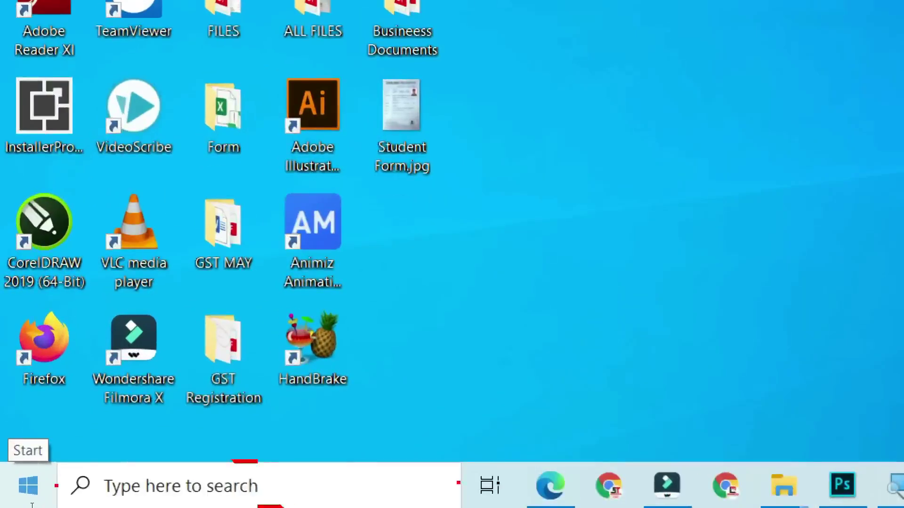
Launch Microsoft Excel from the taskbar search for 'excel' and browse its start page
{"action": "left_click", "coordinate": [74, 499]}
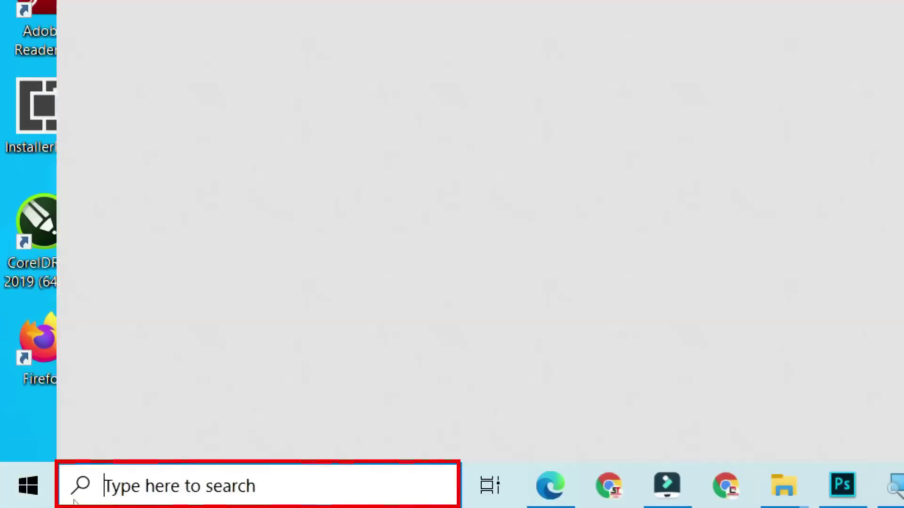
{"action": "type", "text": "excel"}
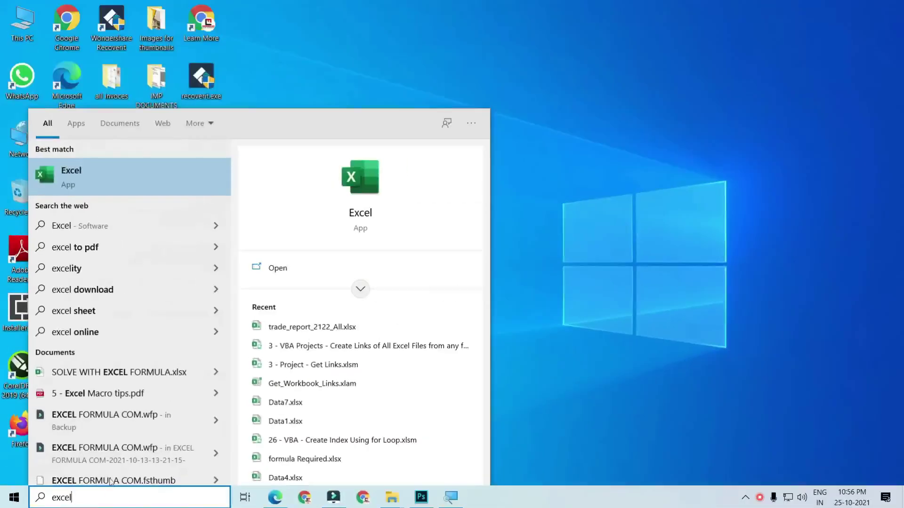
{"action": "left_click", "coordinate": [111, 181]}
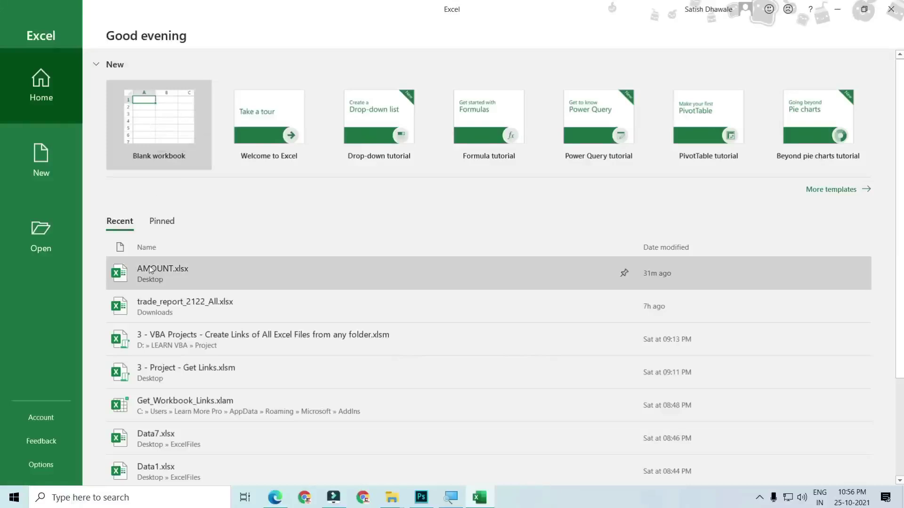
{"action": "scroll", "coordinate": [151, 359], "scroll_direction": "down", "scroll_amount": 3}
{"action": "scroll", "coordinate": [151, 362], "scroll_direction": "down", "scroll_amount": 2}
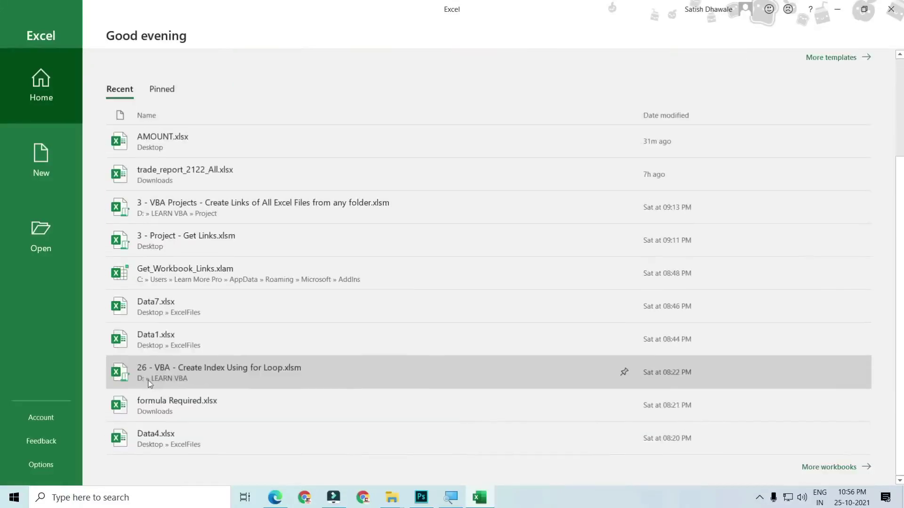
{"action": "scroll", "coordinate": [141, 403], "scroll_direction": "up", "scroll_amount": 4}
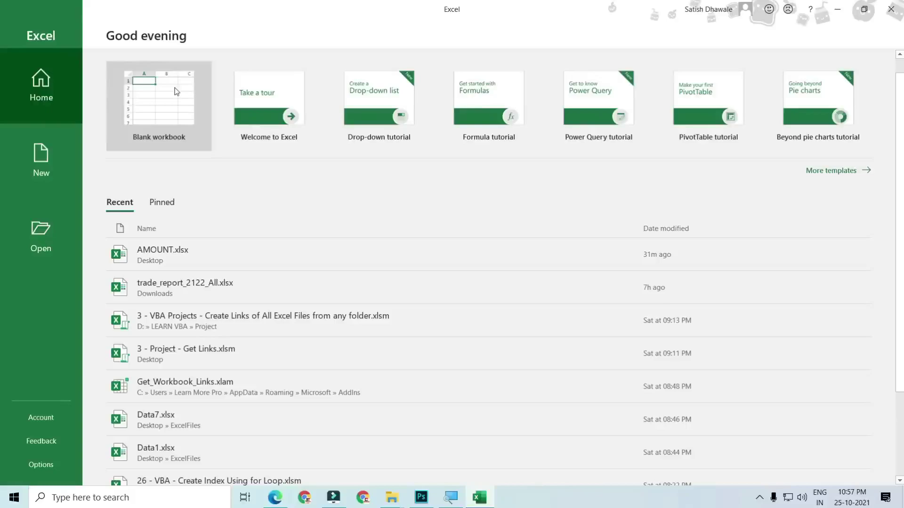
Create a new blank workbook and try selecting a block of cells from A1
{"action": "left_click", "coordinate": [176, 91]}
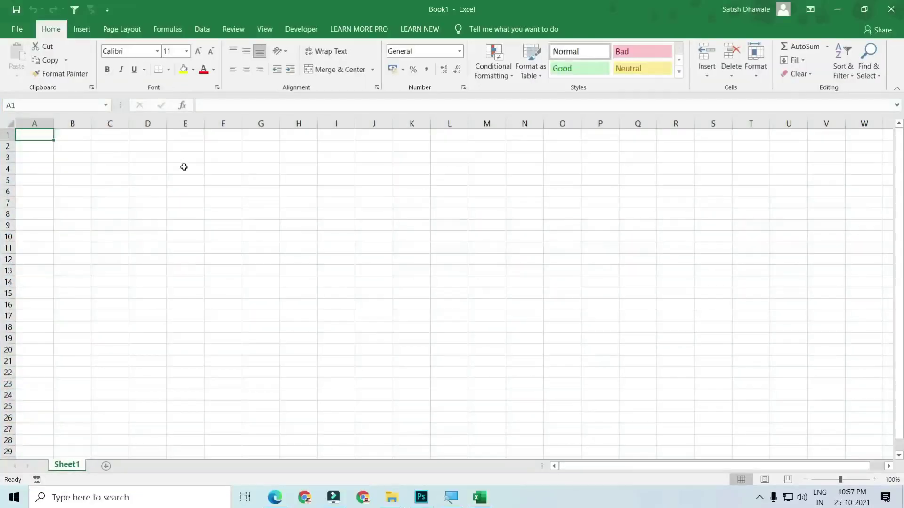
{"action": "scroll", "coordinate": [144, 176], "scroll_direction": "up", "scroll_amount": 1}
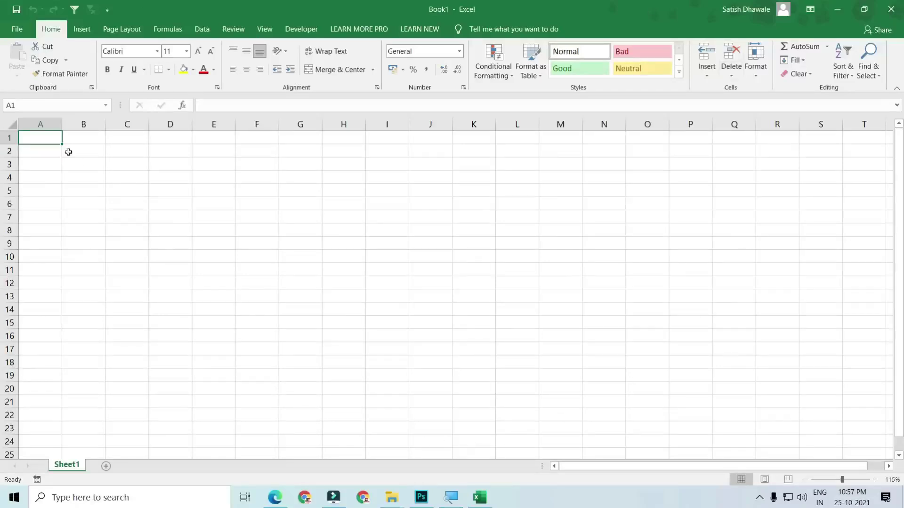
{"action": "left_click_drag", "start_coordinate": [52, 139], "coordinate": [639, 413]}
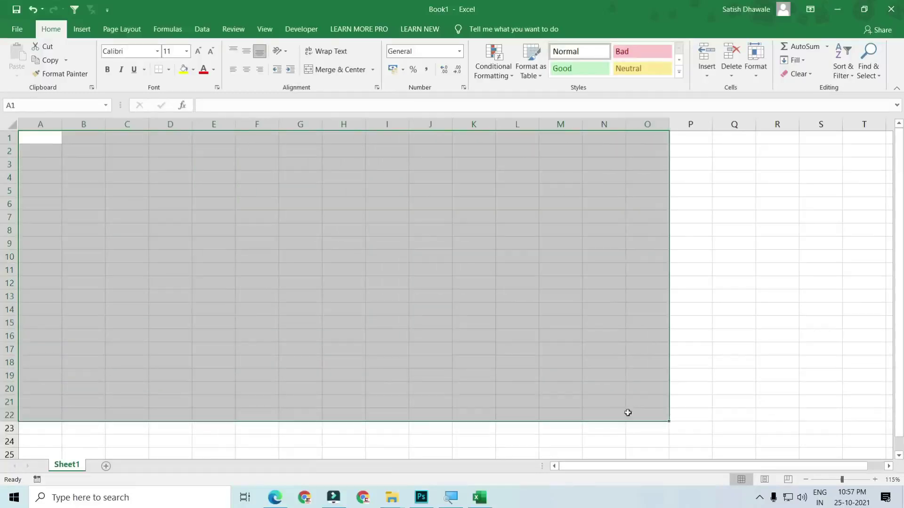
{"action": "left_click", "coordinate": [42, 139]}
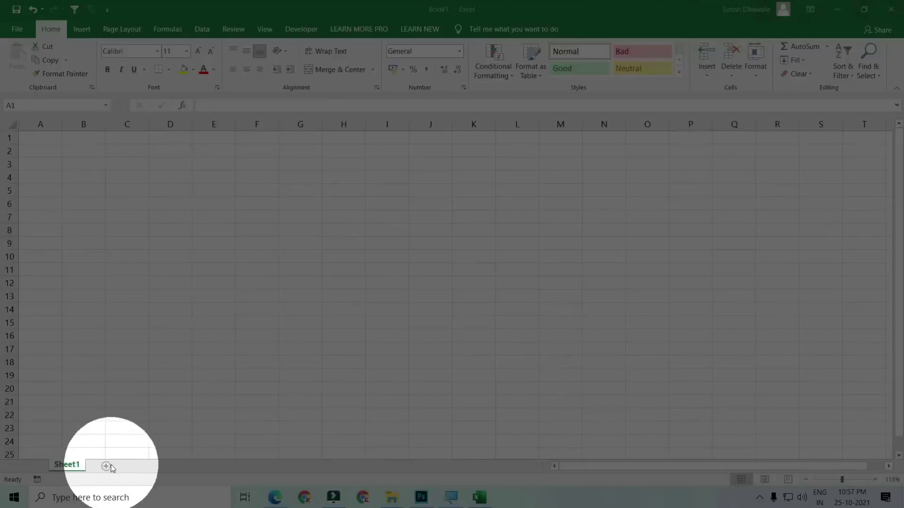
Add Sheet2, Sheet3 and Sheet4, then return to Sheet1 and select row 1 and column A
{"action": "left_click", "coordinate": [106, 467]}
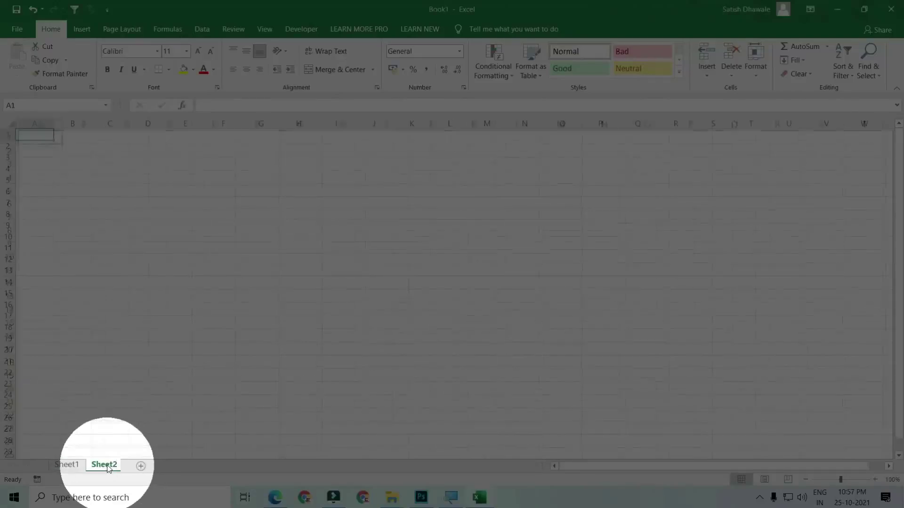
{"action": "left_click", "coordinate": [144, 467]}
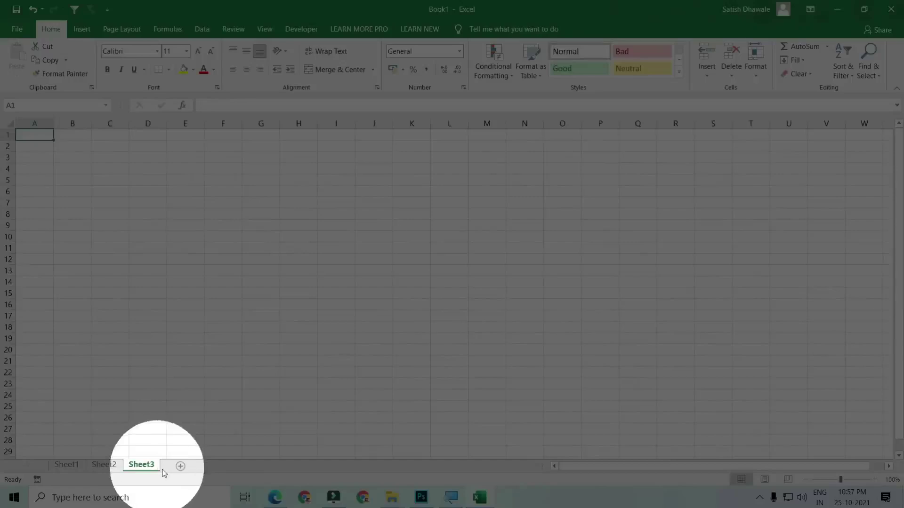
{"action": "left_click", "coordinate": [181, 466]}
{"action": "left_click", "coordinate": [68, 466]}
{"action": "left_click", "coordinate": [142, 466]}
{"action": "left_click", "coordinate": [104, 466]}
{"action": "left_click", "coordinate": [75, 470]}
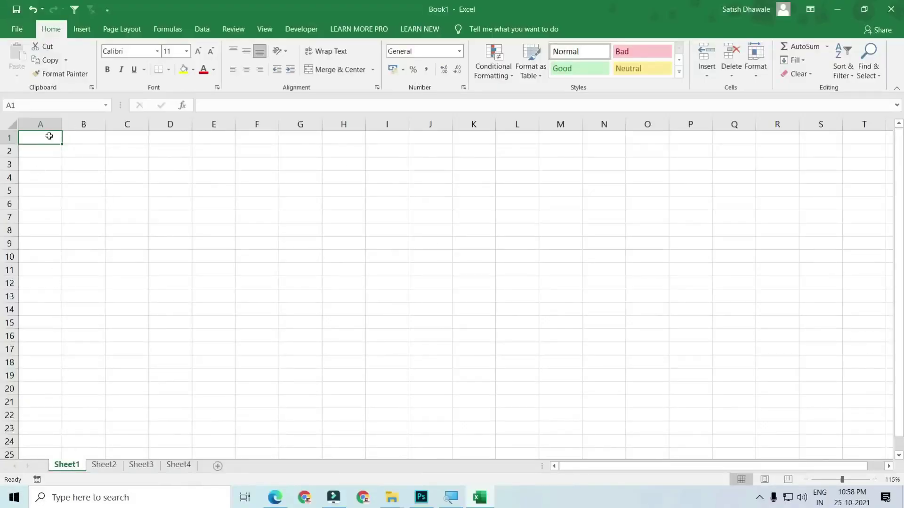
{"action": "left_click", "coordinate": [5, 140]}
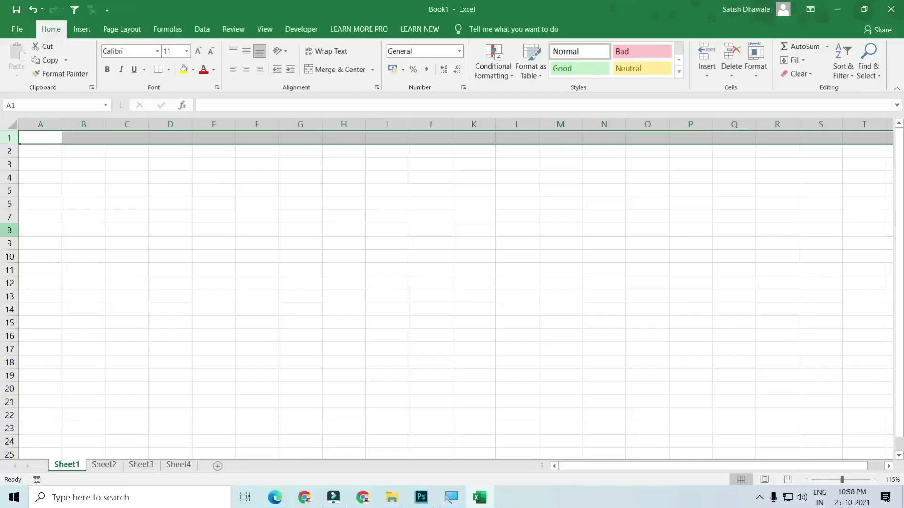
{"action": "left_click", "coordinate": [122, 93]}
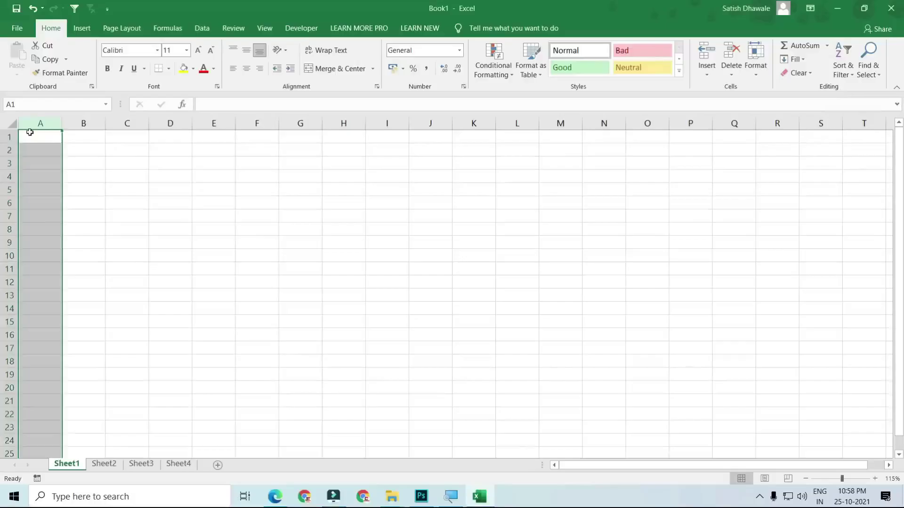
Return to cell A1 and step left and right along row 1
{"action": "left_click", "coordinate": [32, 138]}
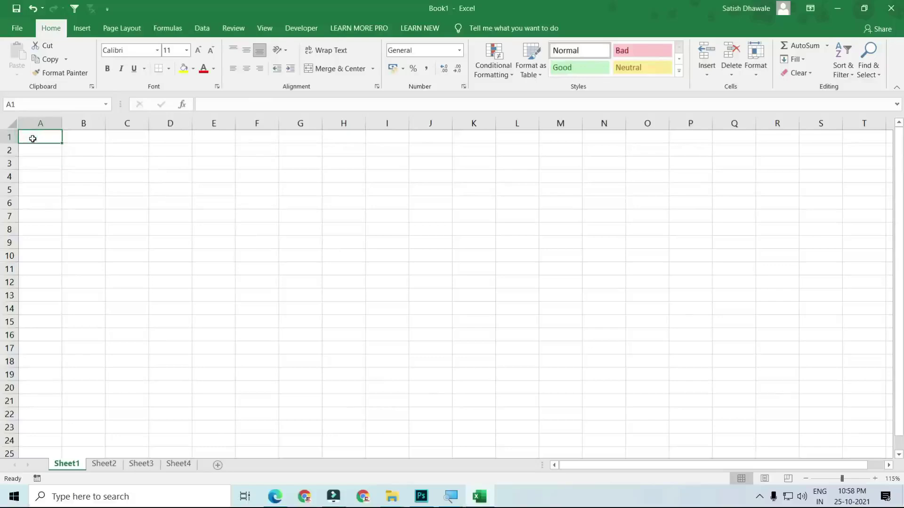
{"action": "scroll", "coordinate": [32, 138], "scroll_direction": "up", "scroll_amount": 3}
{"action": "key", "text": "Right"}
{"action": "key", "text": "Right"}
{"action": "key", "text": "Right"}
{"action": "key", "text": "Right"}
{"action": "key", "text": "Right"}
{"action": "key", "text": "Right"}
{"action": "key", "text": "Right"}
{"action": "key", "text": "Right"}
{"action": "key", "text": "Right"}
{"action": "key", "text": "Right"}
{"action": "key", "text": "Right"}
{"action": "key", "text": "Right"}
{"action": "key", "text": "Right"}
{"action": "key", "text": "Right"}
{"action": "key", "text": "Right"}
{"action": "key", "text": "Right"}
{"action": "key", "text": "Right"}
{"action": "key", "text": "Right"}
{"action": "key", "text": "Right"}
{"action": "key", "text": "Right"}
{"action": "key", "text": "Right"}
{"action": "key", "text": "Right"}
{"action": "key", "text": "Right"}
{"action": "key", "text": "Right"}
{"action": "key", "text": "Right"}
{"action": "key", "text": "Right"}
{"action": "key", "text": "Right"}
{"action": "key", "text": "Right"}
{"action": "key", "text": "Right"}
{"action": "key", "text": "Right"}
{"action": "key", "text": "Right"}
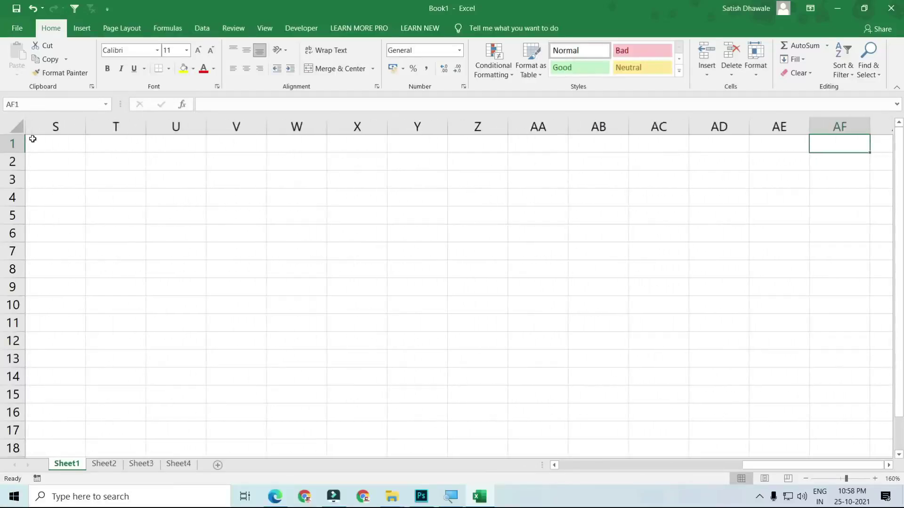
{"action": "key", "text": "Left"}
{"action": "key", "text": "Left"}
{"action": "key", "text": "Left"}
{"action": "key", "text": "Right"}
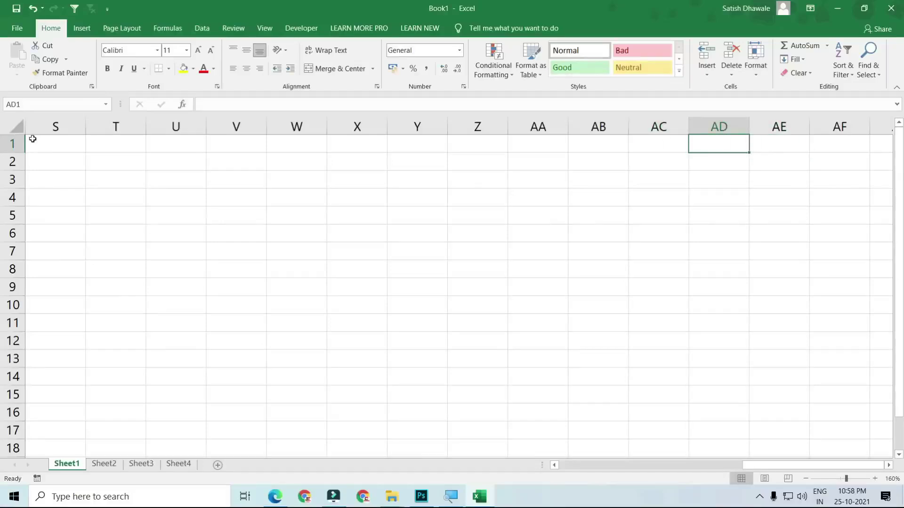
{"action": "key", "text": "Right"}
{"action": "key", "text": "Right"}
{"action": "key", "text": "Right"}
{"action": "key", "text": "Right"}
{"action": "key", "text": "Right"}
{"action": "key", "text": "Right"}
{"action": "key", "text": "Right"}
{"action": "key", "text": "Right"}
{"action": "key", "text": "Right"}
{"action": "key", "text": "Right"}
{"action": "key", "text": "Right"}
{"action": "key", "text": "Right"}
{"action": "key", "text": "Right"}
{"action": "key", "text": "Right"}
{"action": "key", "text": "Right"}
{"action": "key", "text": "Right"}
{"action": "key", "text": "Right"}
{"action": "key", "text": "Right"}
{"action": "key", "text": "Right"}
{"action": "key", "text": "Right"}
{"action": "key", "text": "Right"}
{"action": "key", "text": "Right"}
{"action": "key", "text": "Right"}
{"action": "key", "text": "Right"}
{"action": "key", "text": "Right"}
{"action": "key", "text": "Left"}
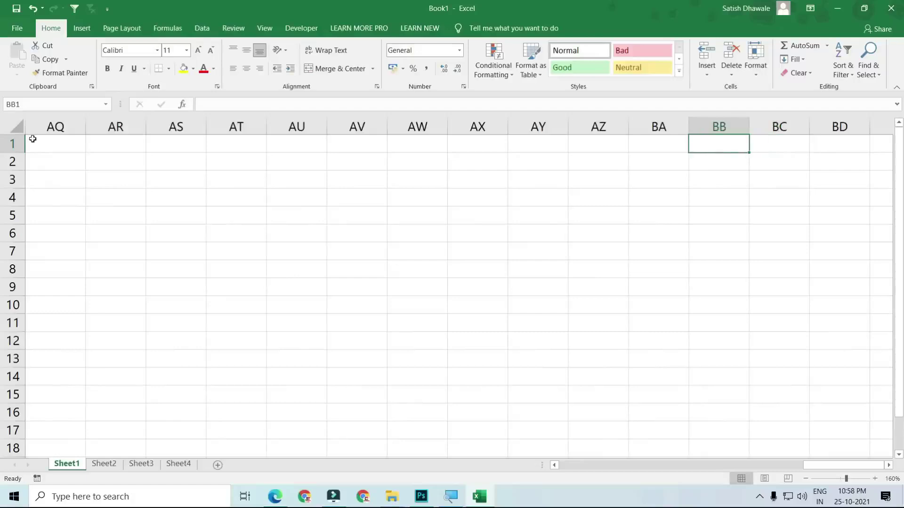
{"action": "key", "text": "Right"}
{"action": "key", "text": "Right"}
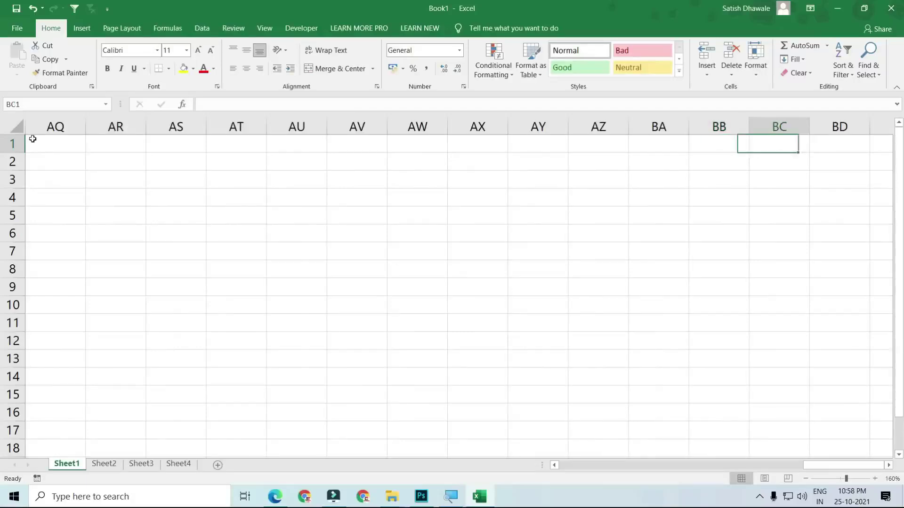
{"action": "key", "text": "Right"}
{"action": "key", "text": "Right"}
{"action": "key", "text": "Right"}
{"action": "key", "text": "Right"}
{"action": "key", "text": "Right"}
{"action": "key", "text": "Right"}
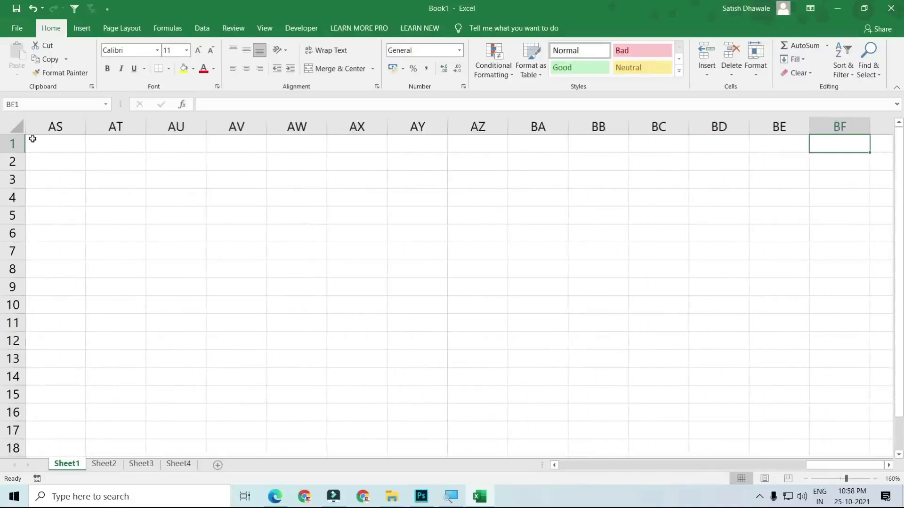
{"action": "key", "text": "Left"}
{"action": "key", "text": "Left"}
{"action": "key", "text": "Left"}
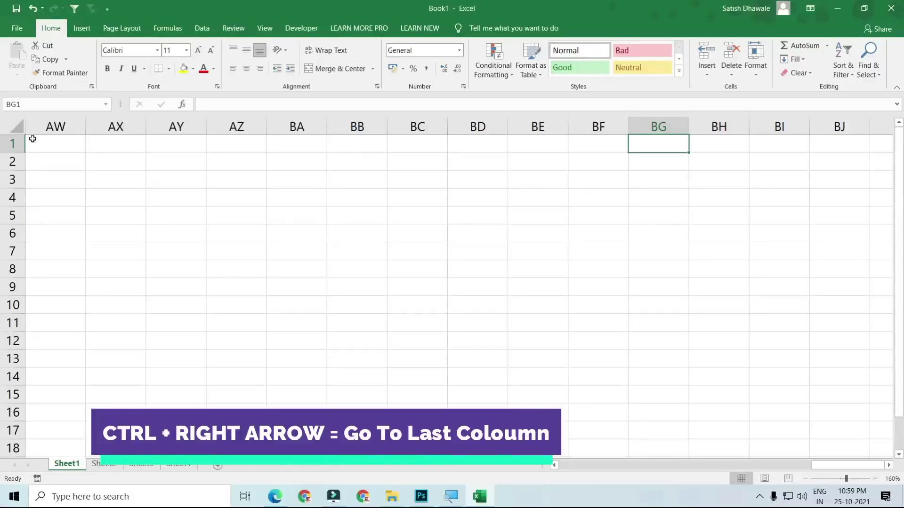
Jump to last column XFD, enter then delete 16384, and return to A1
{"action": "key", "text": "ctrl+Right"}
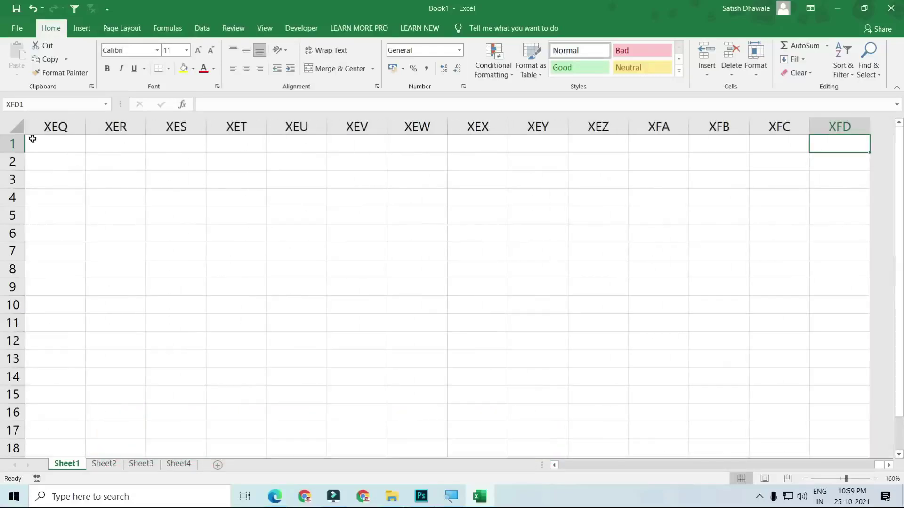
{"action": "type", "text": "16384"}
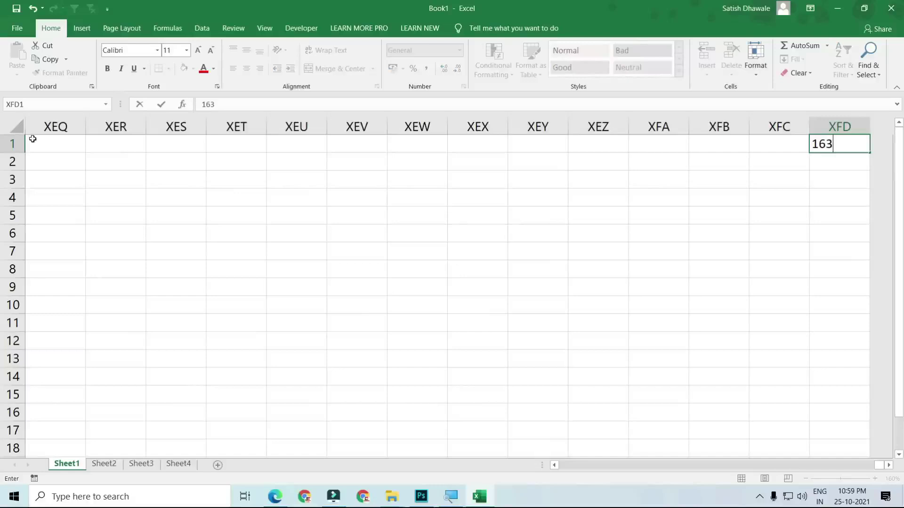
{"action": "key", "text": "Return"}
{"action": "key", "text": "Up"}
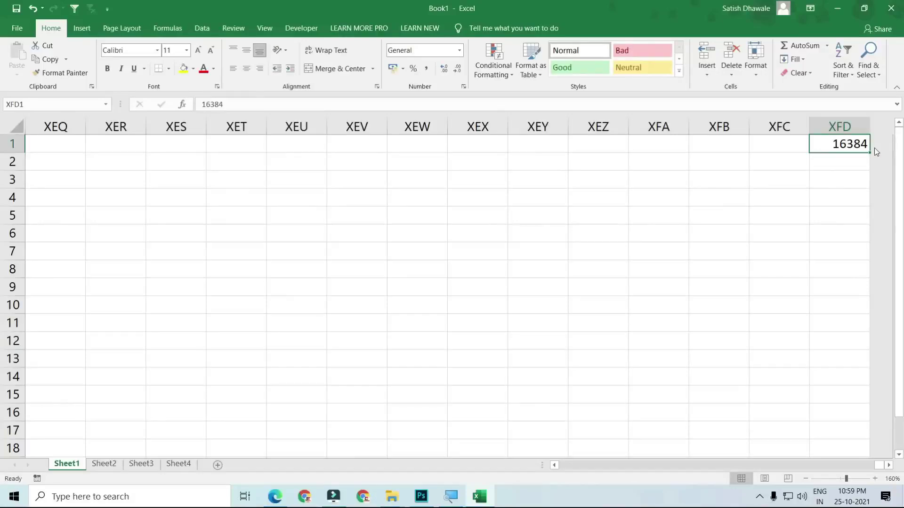
{"action": "key", "text": "Delete"}
{"action": "key", "text": "ctrl+Left"}
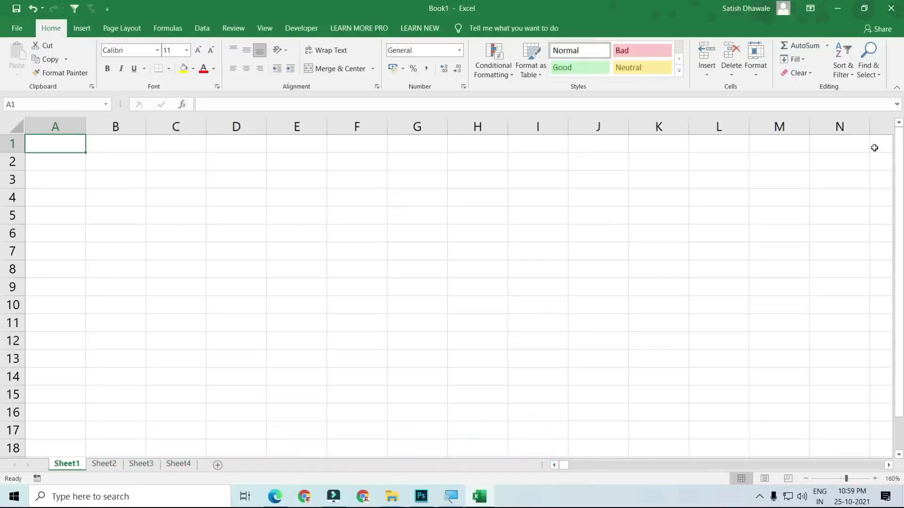
{"action": "key", "text": "ctrl+Right"}
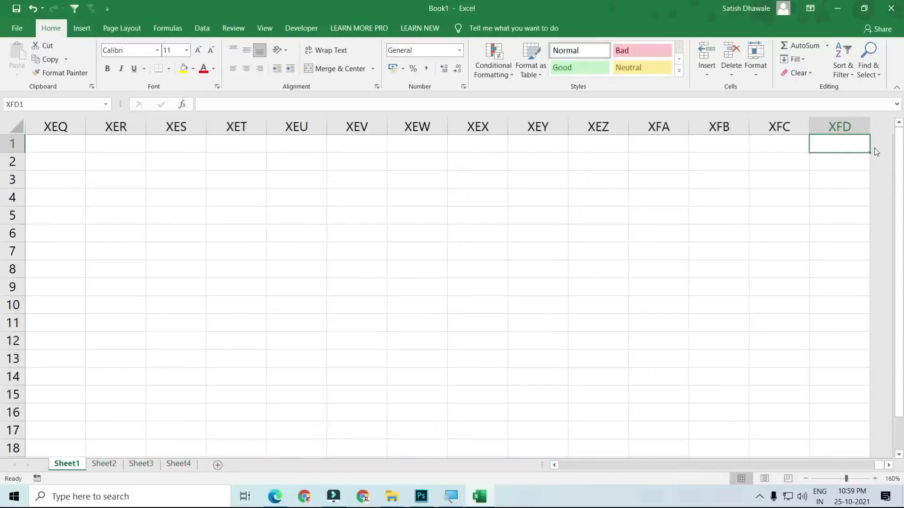
{"action": "key", "text": "ctrl+Left"}
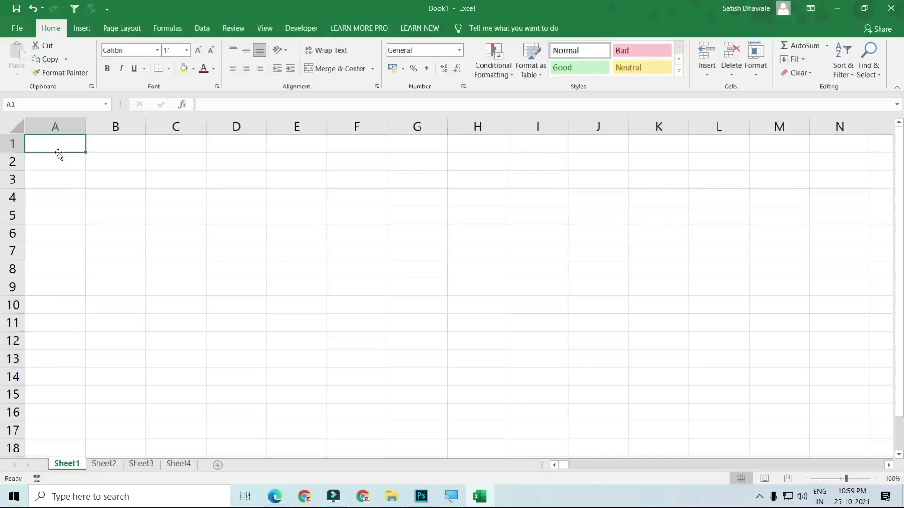
{"action": "scroll", "coordinate": [57, 191], "scroll_direction": "down", "scroll_amount": 9}
{"action": "scroll", "coordinate": [56, 195], "scroll_direction": "up", "scroll_amount": 9}
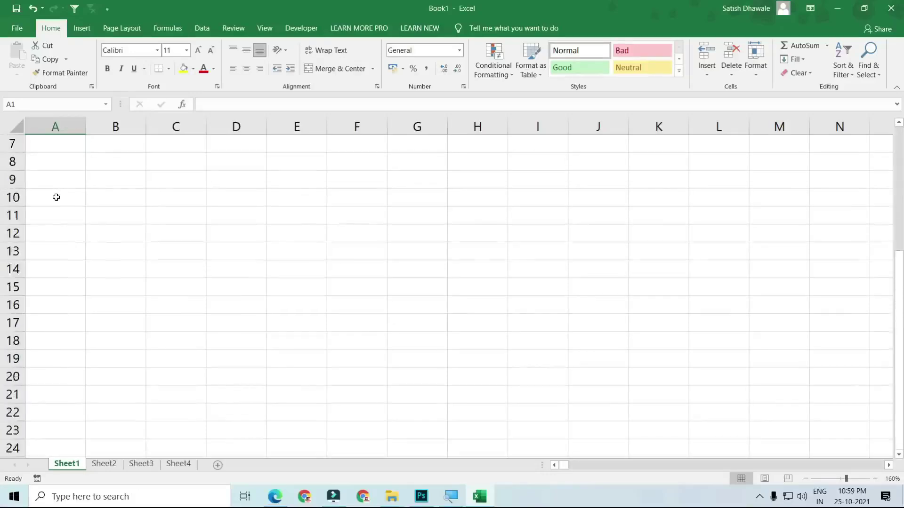
{"action": "key", "text": "Down"}
{"action": "key", "text": "Down"}
{"action": "key", "text": "Down"}
{"action": "key", "text": "Down"}
{"action": "key", "text": "Down"}
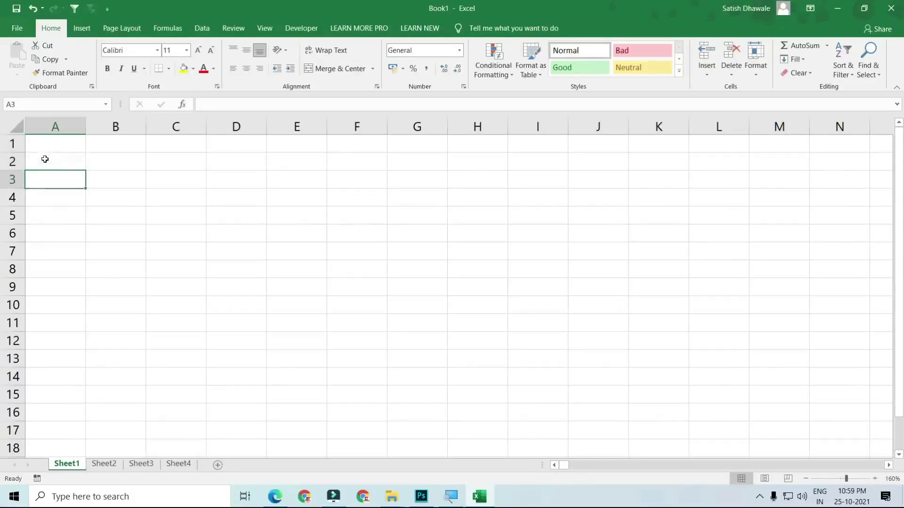
{"action": "key", "text": "Down"}
{"action": "key", "text": "Down"}
{"action": "key", "text": "Down"}
{"action": "key", "text": "Down"}
{"action": "key", "text": "Down"}
{"action": "key", "text": "Down"}
{"action": "key", "text": "Down"}
{"action": "key", "text": "Down"}
{"action": "key", "text": "Down"}
{"action": "key", "text": "Down"}
{"action": "key", "text": "Down"}
{"action": "key", "text": "Down"}
{"action": "key", "text": "Down"}
{"action": "key", "text": "Down"}
{"action": "key", "text": "Down"}
{"action": "key", "text": "Down"}
{"action": "key", "text": "Down"}
{"action": "key", "text": "Down"}
{"action": "key", "text": "Down"}
{"action": "key", "text": "Down"}
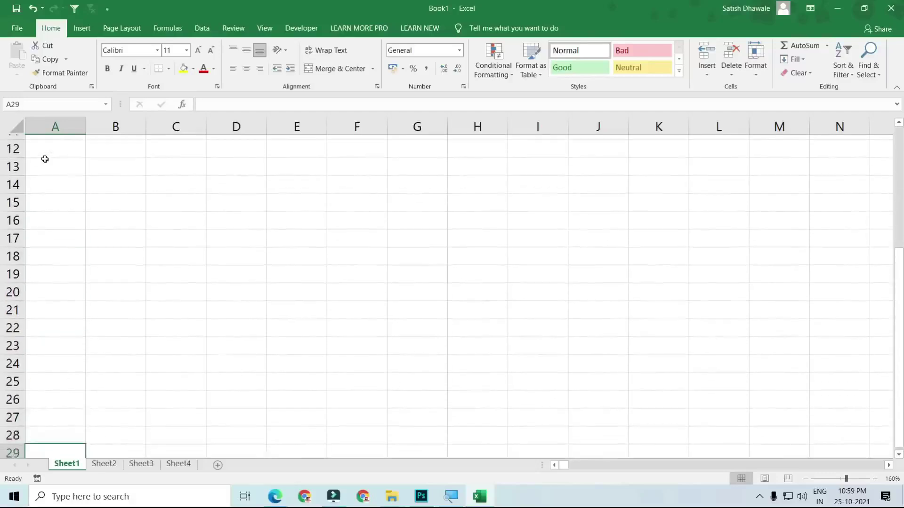
{"action": "key", "text": "Down"}
{"action": "key", "text": "Down"}
{"action": "key", "text": "Down"}
{"action": "key", "text": "Down"}
{"action": "key", "text": "Down"}
{"action": "key", "text": "Down"}
{"action": "key", "text": "Down"}
{"action": "key", "text": "Down"}
{"action": "key", "text": "Down"}
{"action": "key", "text": "Down"}
{"action": "key", "text": "Down"}
{"action": "key", "text": "Down"}
{"action": "key", "text": "Down"}
{"action": "key", "text": "Down"}
{"action": "key", "text": "Down"}
{"action": "key", "text": "Down"}
{"action": "key", "text": "Down"}
{"action": "key", "text": "Down"}
{"action": "key", "text": "Down"}
{"action": "key", "text": "Down"}
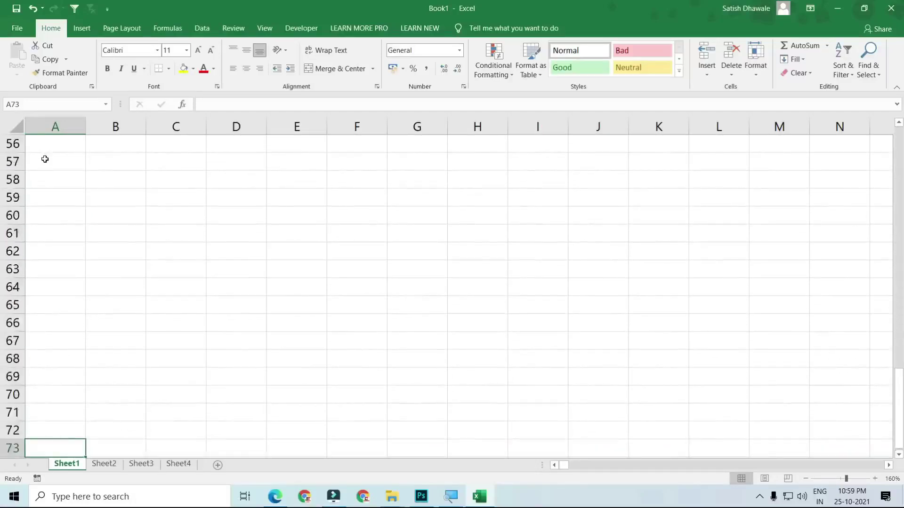
{"action": "key", "text": "Down"}
{"action": "key", "text": "Down"}
{"action": "key", "text": "Down"}
{"action": "key", "text": "Down"}
{"action": "key", "text": "Down"}
{"action": "key", "text": "Down"}
{"action": "key", "text": "Down"}
{"action": "key", "text": "Down"}
{"action": "key", "text": "Down"}
{"action": "key", "text": "Down"}
{"action": "key", "text": "Down"}
{"action": "key", "text": "Down"}
{"action": "key", "text": "Down"}
{"action": "key", "text": "Down"}
{"action": "key", "text": "Down"}
{"action": "key", "text": "Down"}
{"action": "key", "text": "Down"}
{"action": "key", "text": "Down"}
{"action": "key", "text": "Down"}
{"action": "key", "text": "Down"}
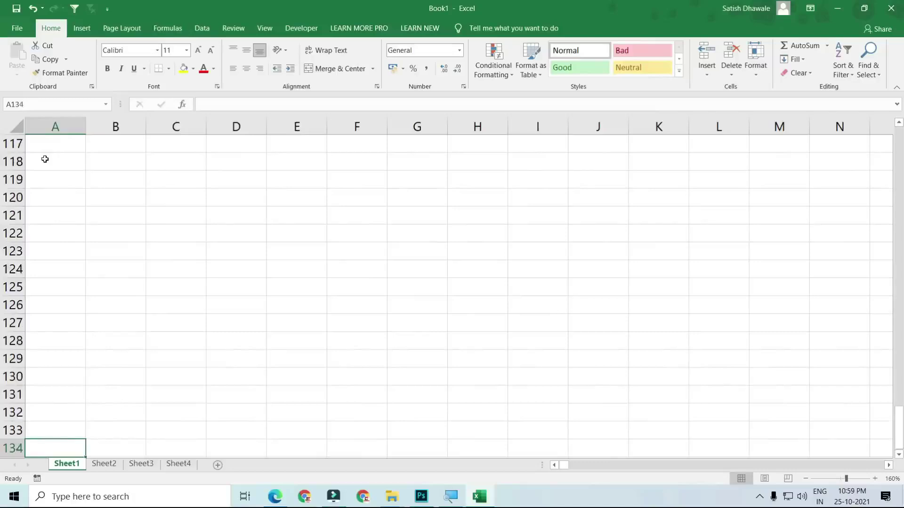
{"action": "key", "text": "Down"}
{"action": "key", "text": "Down"}
{"action": "key", "text": "Down"}
{"action": "key", "text": "Down"}
{"action": "key", "text": "Down"}
{"action": "key", "text": "Down"}
{"action": "key", "text": "Down"}
{"action": "key", "text": "Down"}
{"action": "key", "text": "Down"}
{"action": "key", "text": "Down"}
{"action": "key", "text": "Down"}
{"action": "key", "text": "Down"}
{"action": "key", "text": "Down"}
{"action": "key", "text": "Down"}
{"action": "key", "text": "Down"}
{"action": "key", "text": "Down"}
{"action": "key", "text": "Down"}
{"action": "key", "text": "Down"}
{"action": "key", "text": "Down"}
{"action": "key", "text": "Down"}
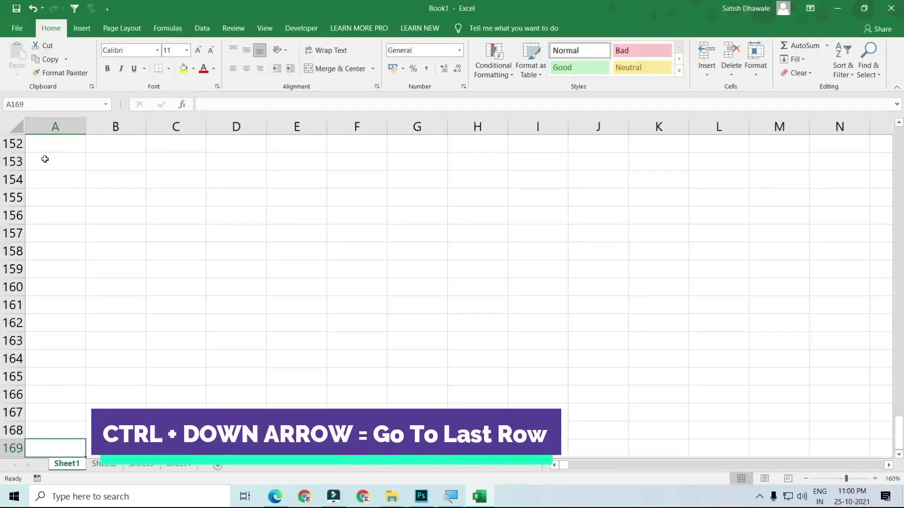
{"action": "key", "text": "ctrl+Down"}
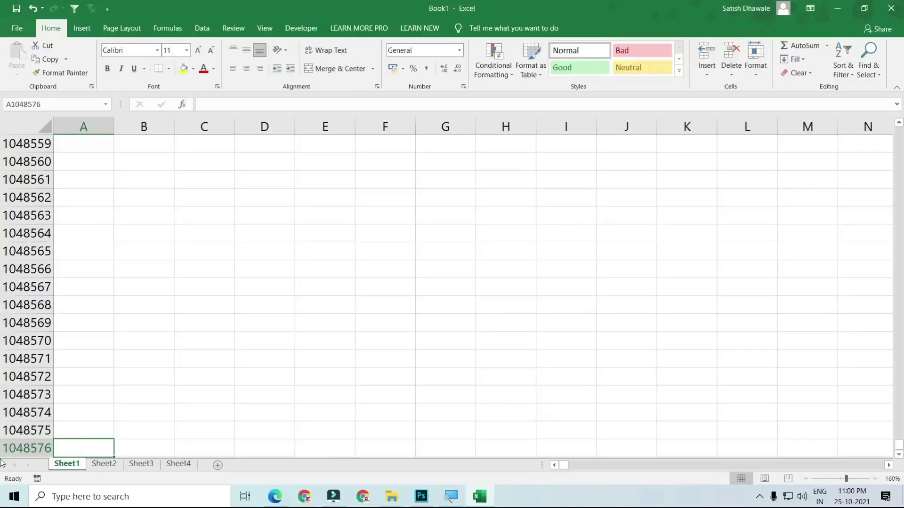
{"action": "key", "text": "ctrl+Up"}
{"action": "key", "text": "ctrl+Down"}
{"action": "key", "text": "ctrl+Up"}
{"action": "key", "text": "ctrl+Down"}
{"action": "key", "text": "ctrl+Up"}
{"action": "key", "text": "ctrl+Down"}
{"action": "key", "text": "ctrl+Up"}
{"action": "key", "text": "ctrl+Down"}
{"action": "key", "text": "ctrl+Up"}
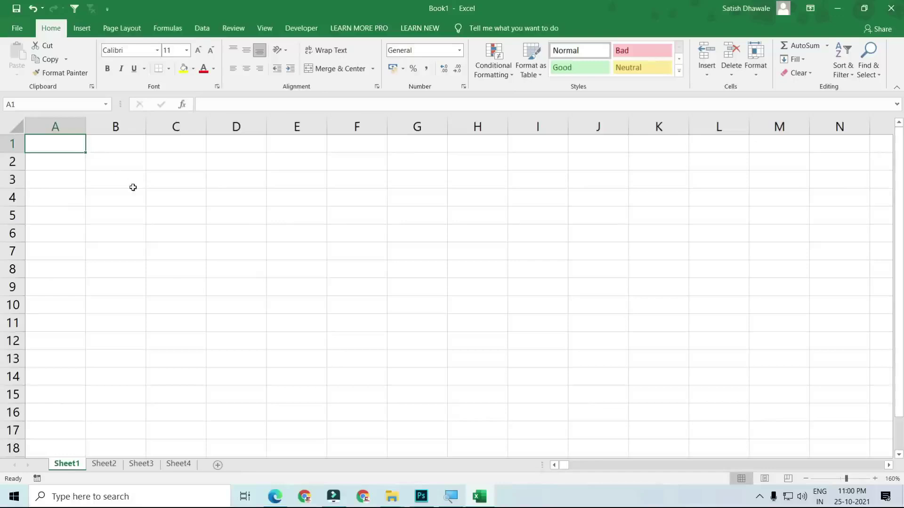
{"action": "left_click", "coordinate": [164, 197]}
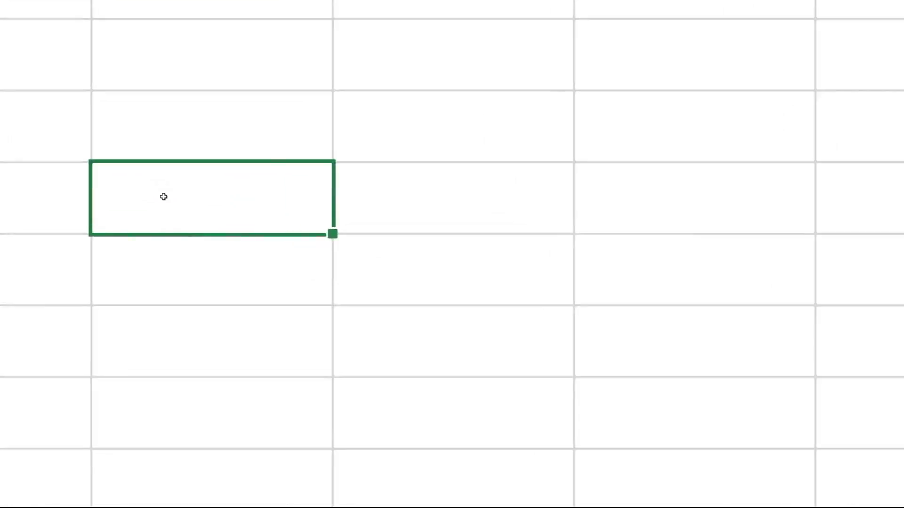
{"action": "type", "text": "CELL"}
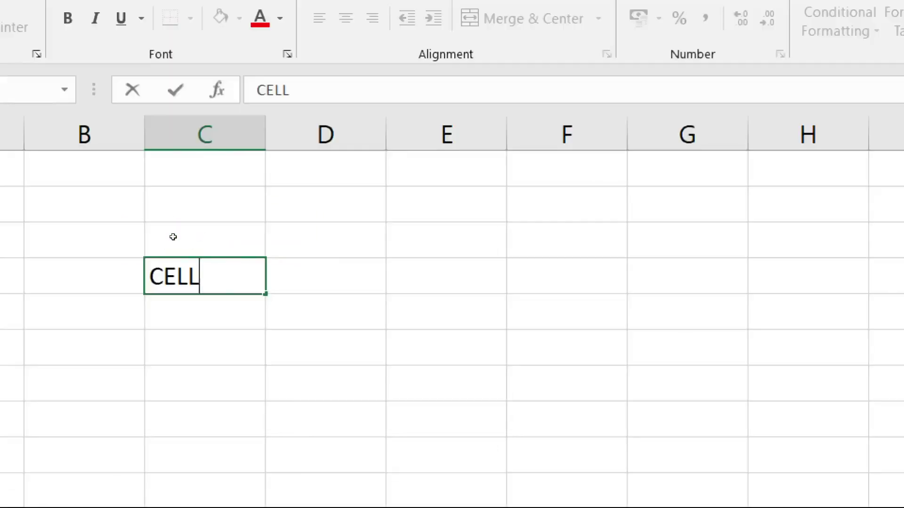
{"action": "key", "text": "Return"}
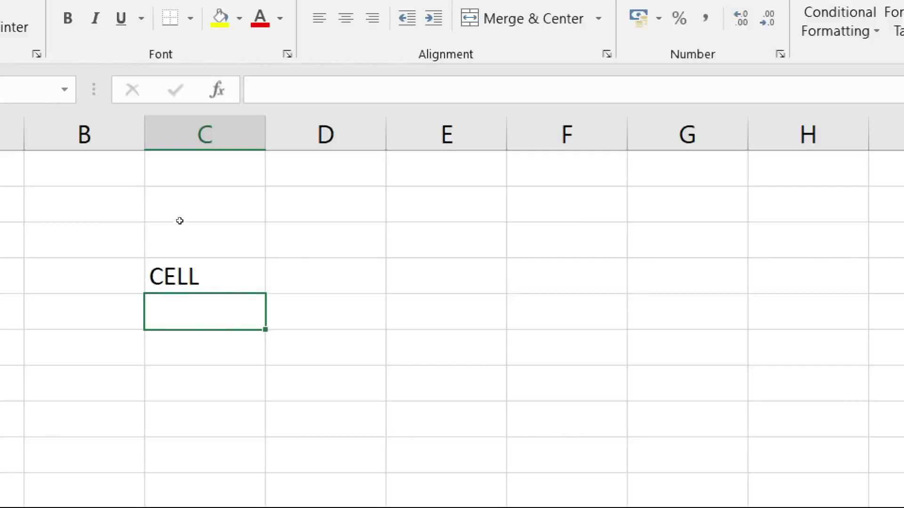
{"action": "key", "text": "Up"}
{"action": "key", "text": "Delete"}
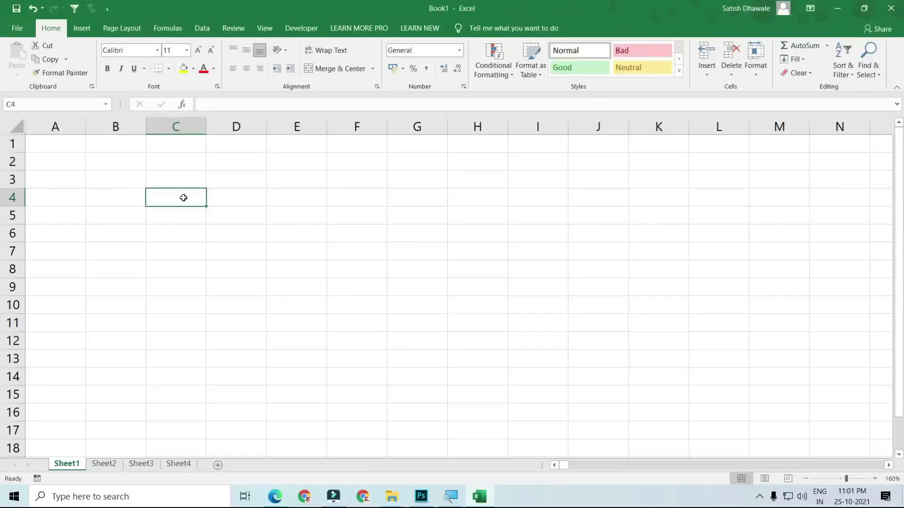
{"action": "left_click", "coordinate": [175, 126]}
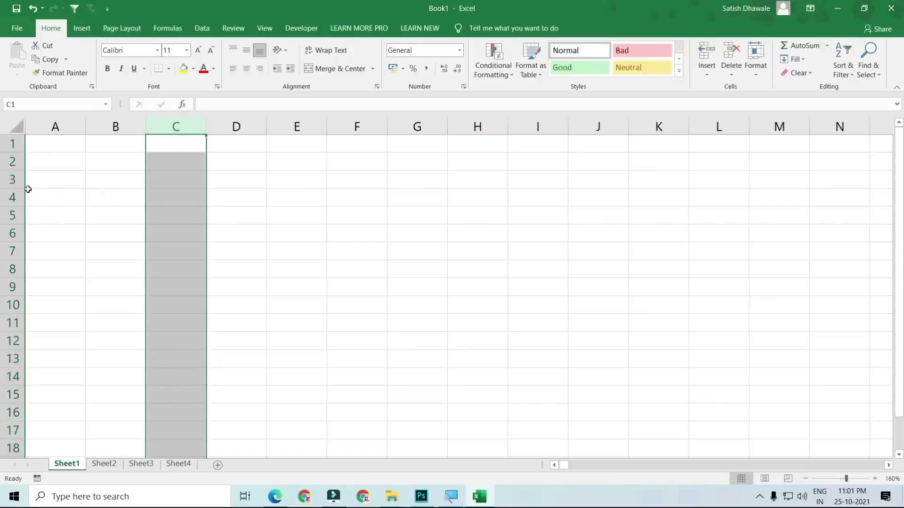
{"action": "left_click", "coordinate": [13, 180]}
{"action": "left_click", "coordinate": [166, 178]}
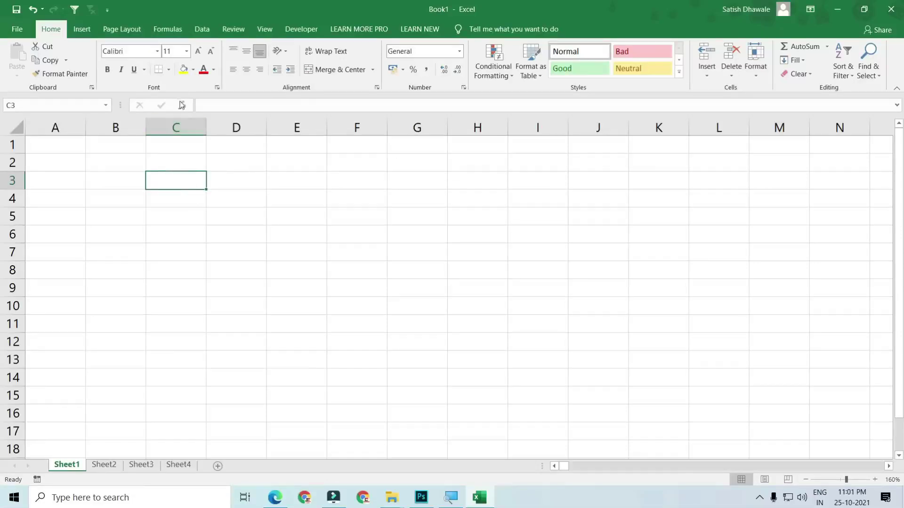
{"action": "left_click", "coordinate": [175, 127]}
{"action": "left_click", "coordinate": [4, 180]}
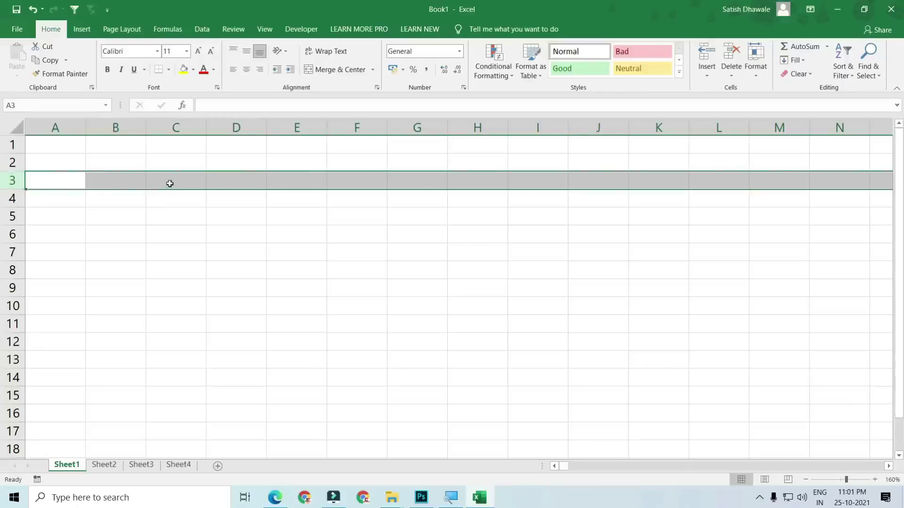
{"action": "left_click", "coordinate": [171, 180]}
{"action": "left_click", "coordinate": [253, 182]}
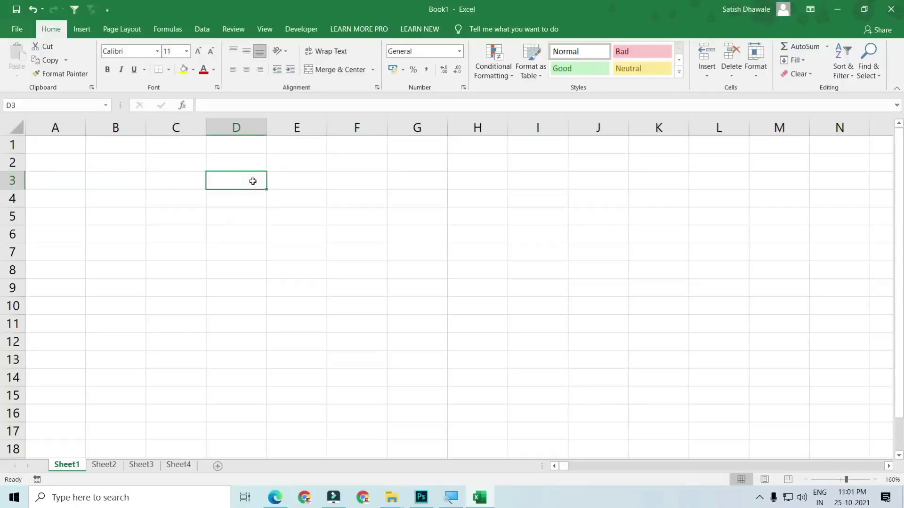
{"action": "left_click", "coordinate": [121, 163]}
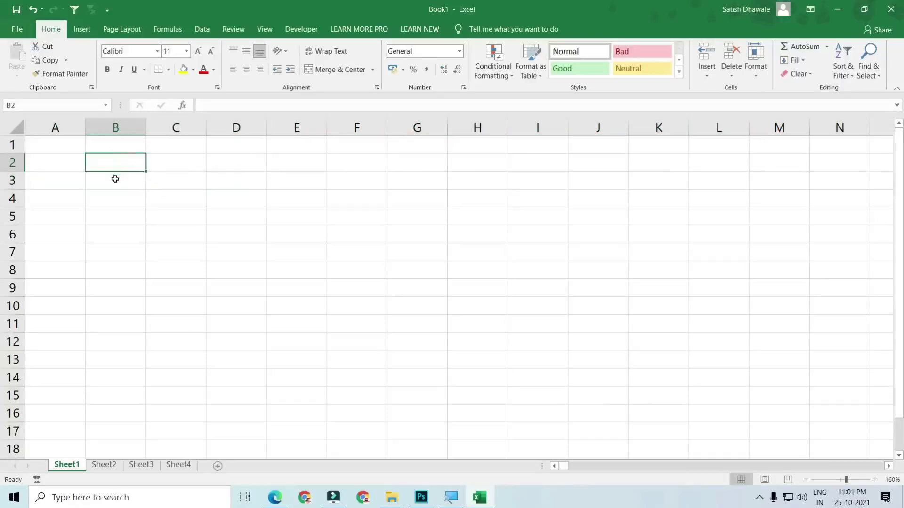
{"action": "left_click", "coordinate": [116, 183]}
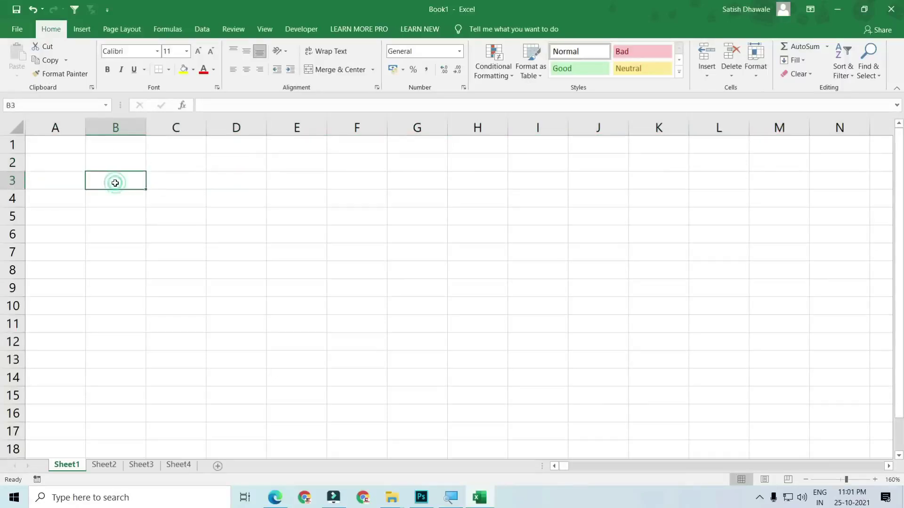
{"action": "left_click", "coordinate": [421, 161]}
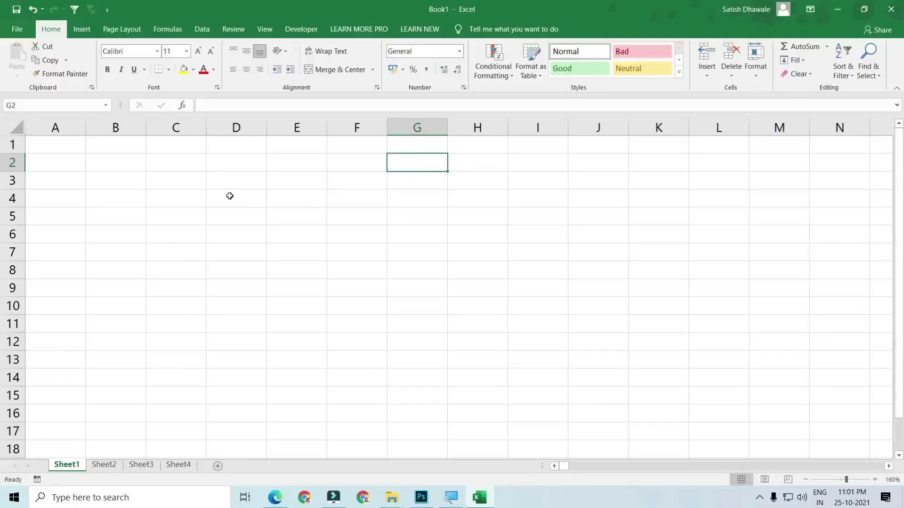
{"action": "left_click", "coordinate": [227, 196]}
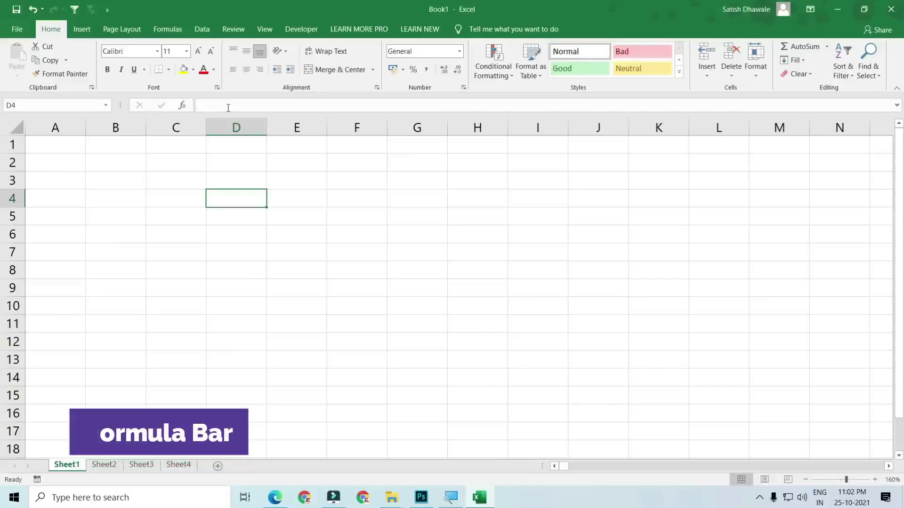
{"action": "left_click", "coordinate": [56, 129]}
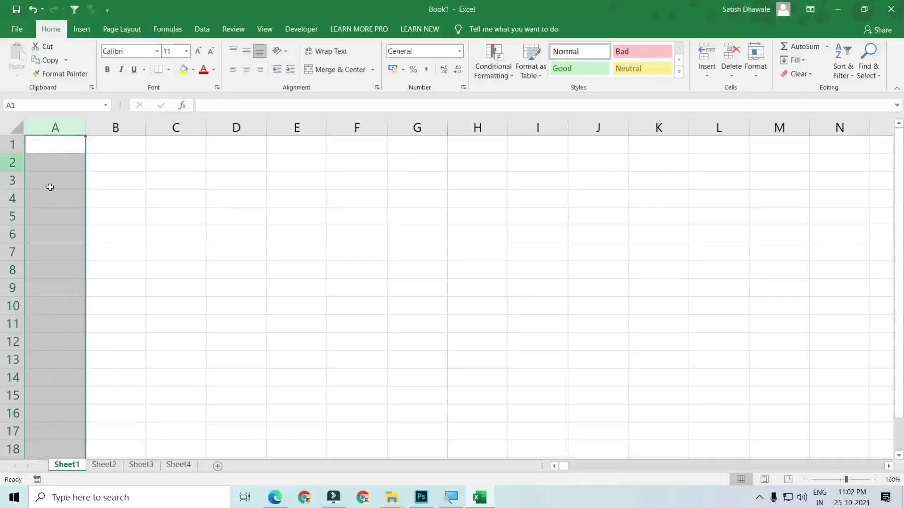
{"action": "left_click", "coordinate": [168, 205]}
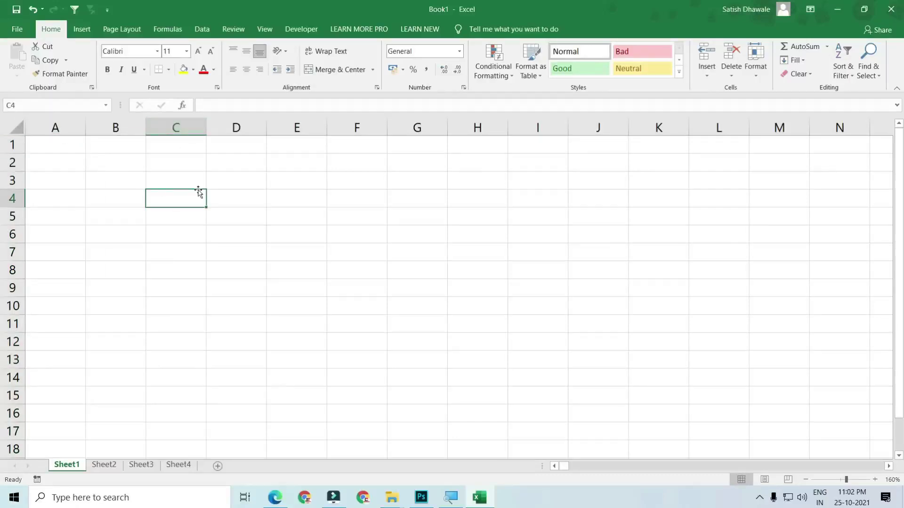
{"action": "left_click", "coordinate": [104, 465]}
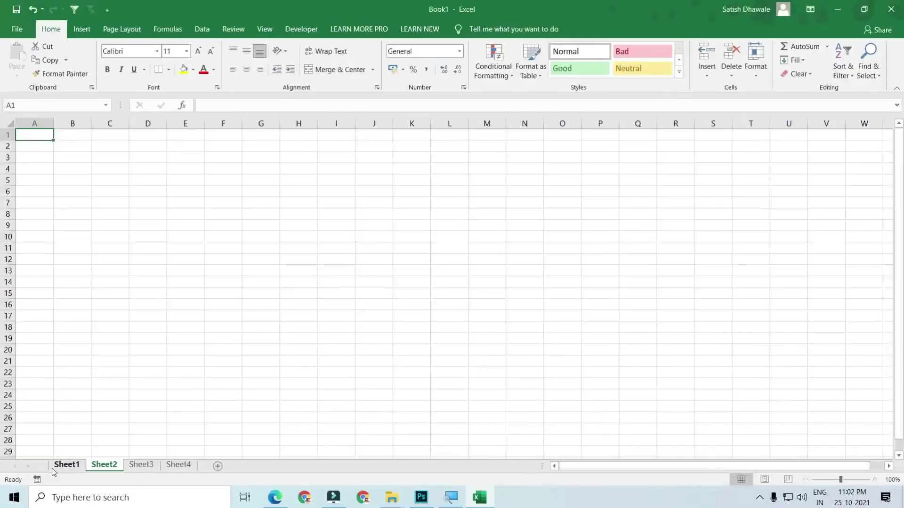
{"action": "left_click", "coordinate": [61, 470]}
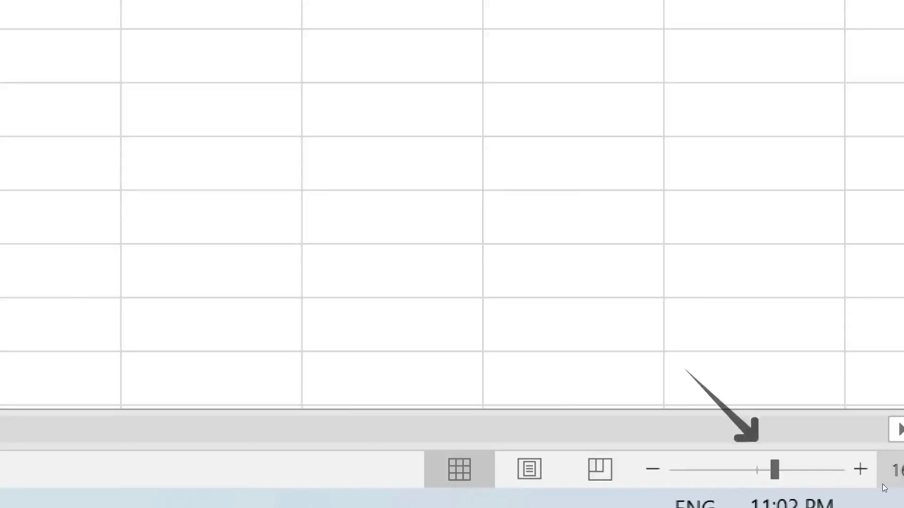
Zoom the sheet in and select the ranges A4:D4 and A1:A7
{"action": "left_click", "coordinate": [815, 470]}
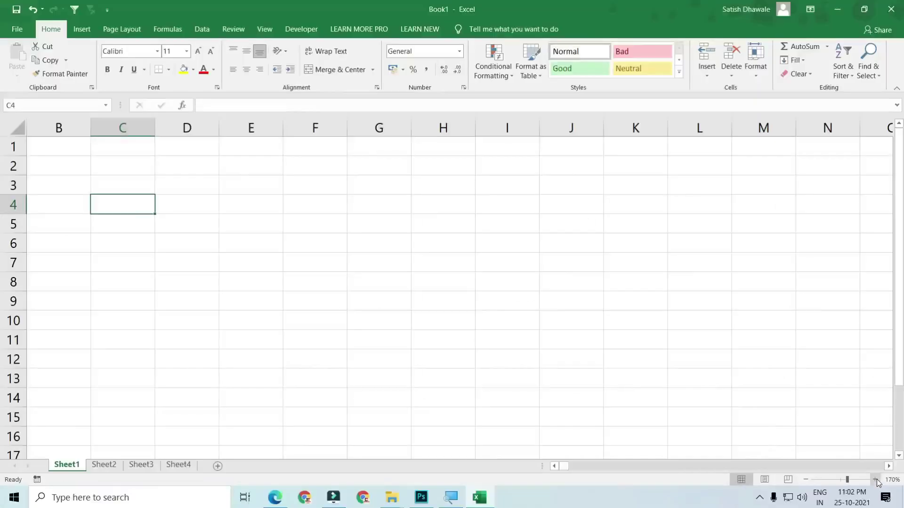
{"action": "left_click", "coordinate": [876, 479]}
{"action": "left_click", "coordinate": [875, 479]}
{"action": "left_click", "coordinate": [876, 479]}
{"action": "left_click", "coordinate": [876, 479]}
{"action": "left_click", "coordinate": [876, 480]}
{"action": "left_click", "coordinate": [875, 479]}
{"action": "left_click", "coordinate": [876, 480]}
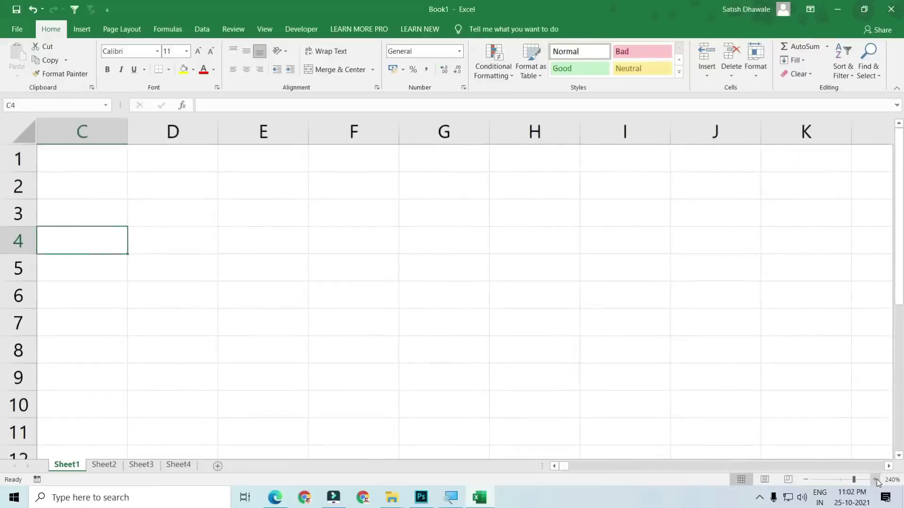
{"action": "left_click_drag", "start_coordinate": [211, 243], "coordinate": [70, 243]}
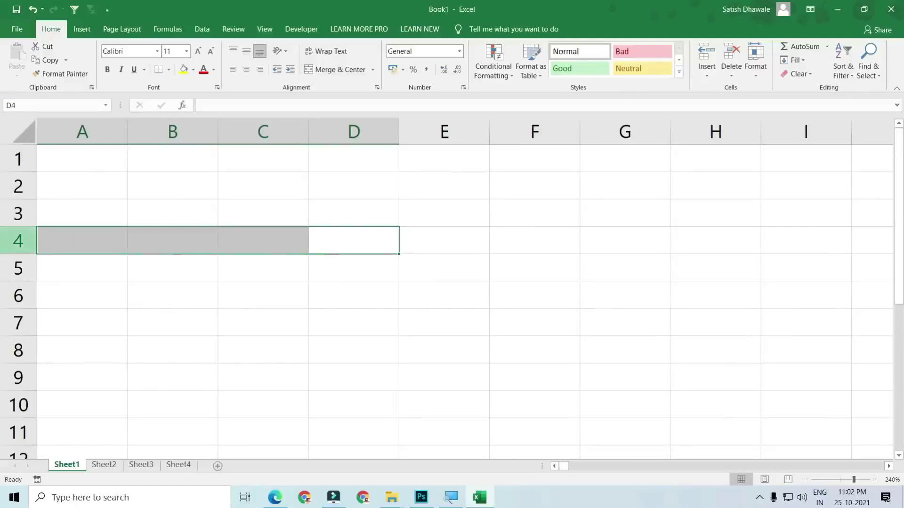
{"action": "left_click_drag", "start_coordinate": [80, 165], "coordinate": [117, 330]}
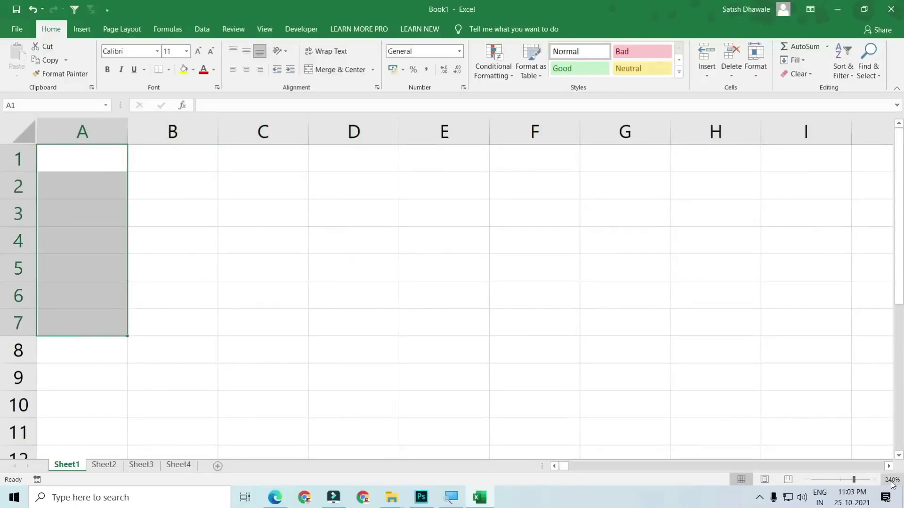
Zoom back out, select cell A1, and switch to Sheet2
{"action": "left_click", "coordinate": [807, 480]}
{"action": "left_click", "coordinate": [807, 479]}
{"action": "left_click", "coordinate": [807, 479]}
{"action": "left_click", "coordinate": [807, 479]}
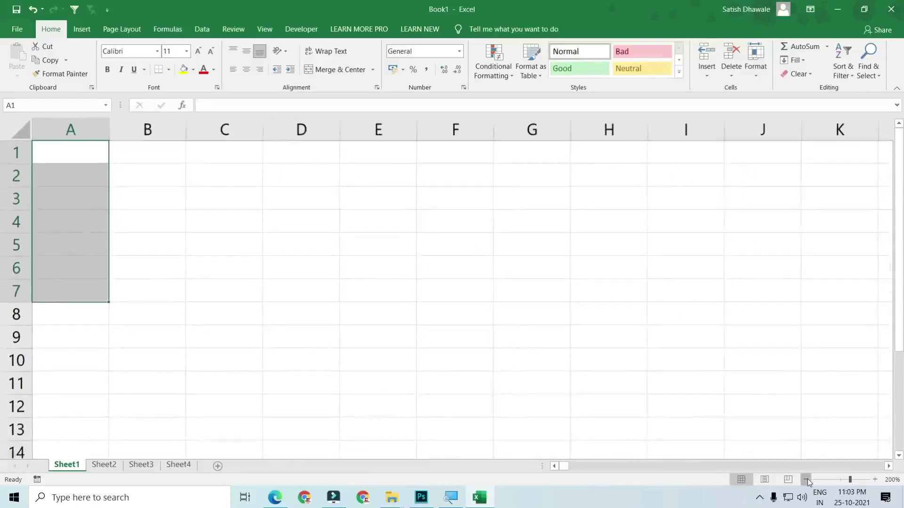
{"action": "left_click", "coordinate": [807, 479]}
{"action": "left_click", "coordinate": [807, 479]}
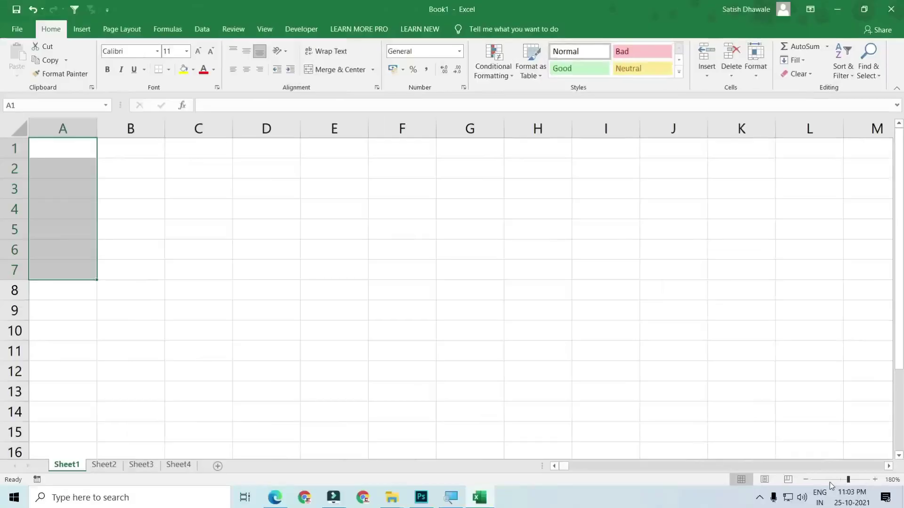
{"action": "key", "text": "shift+Up"}
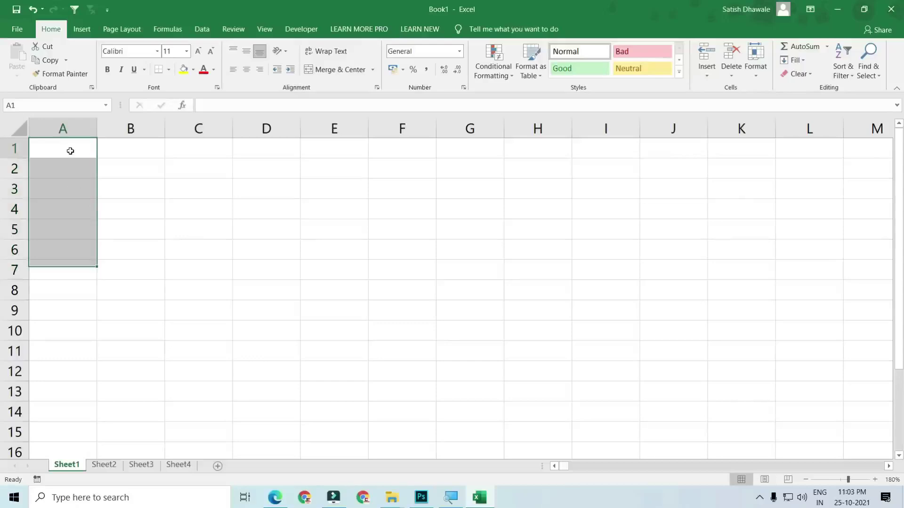
{"action": "left_click", "coordinate": [70, 151]}
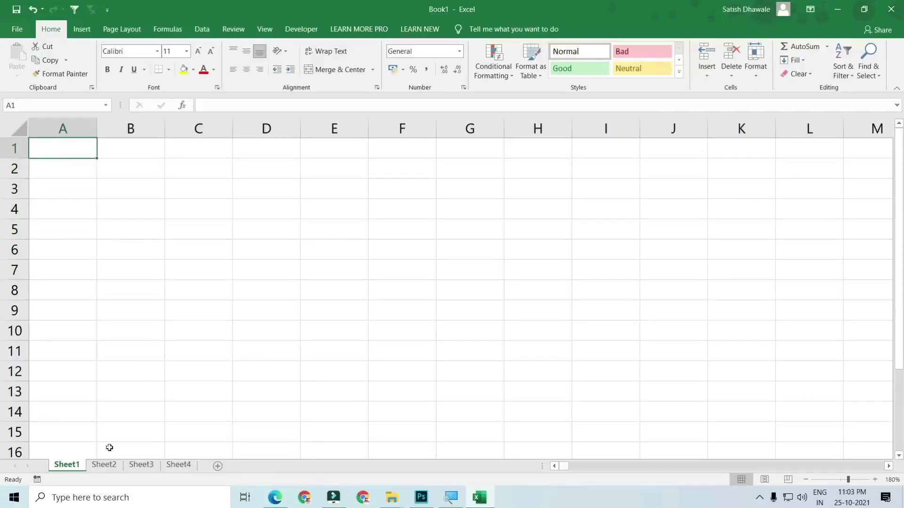
{"action": "left_click", "coordinate": [104, 467]}
Return to Sheet1 on its own, ungrouping it from Sheet2
{"action": "left_click", "coordinate": [68, 466], "text": "ctrl"}
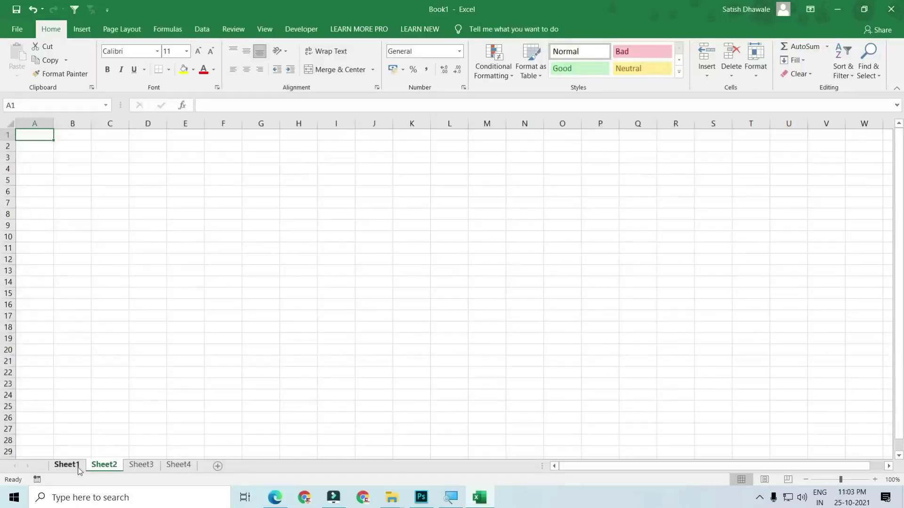
{"action": "left_click", "coordinate": [68, 467]}
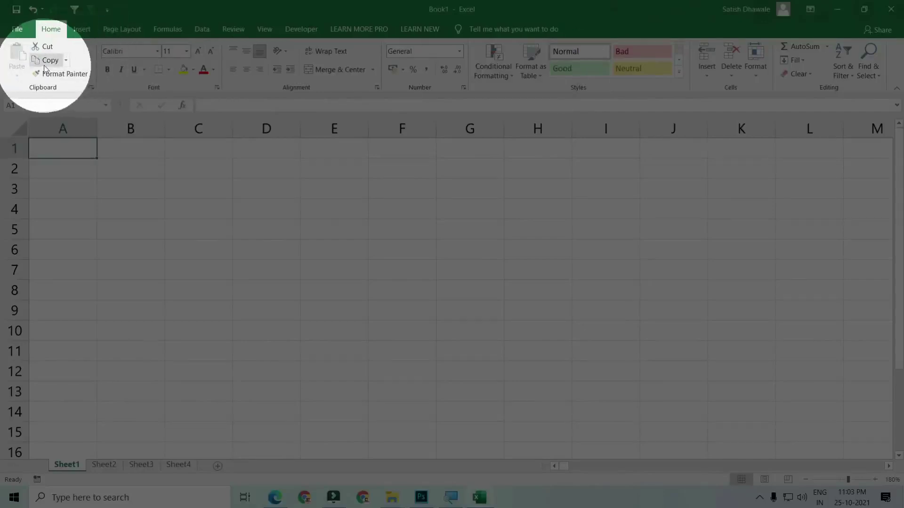
Browse the Insert, Page Layout and Formulas ribbon tabs, then collapse the ribbon
{"action": "left_click", "coordinate": [82, 29]}
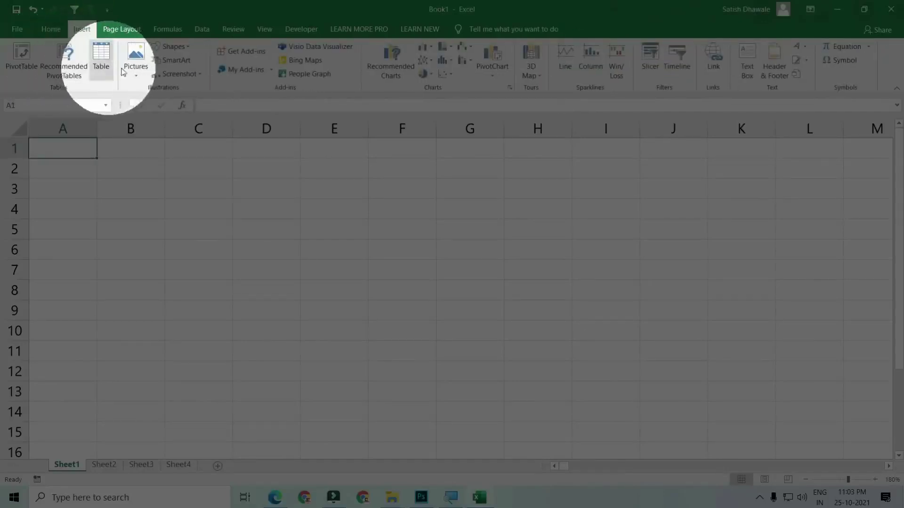
{"action": "left_click", "coordinate": [140, 31]}
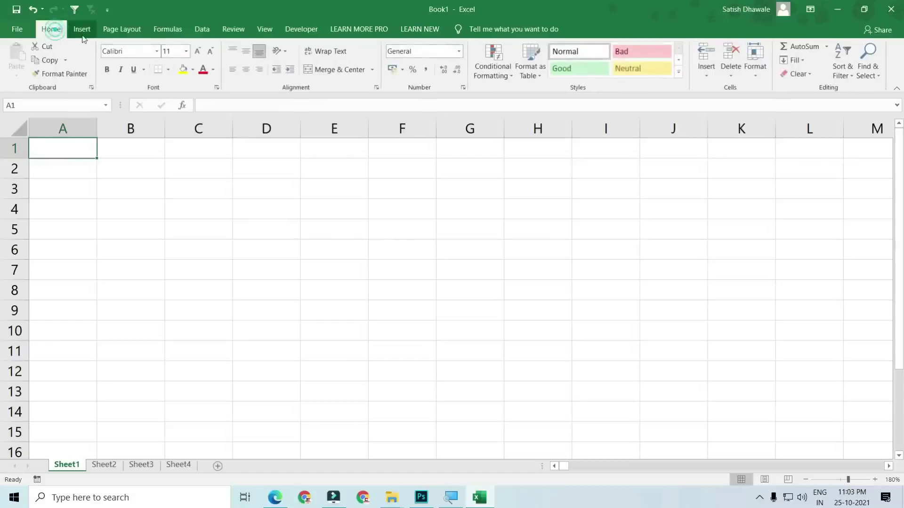
{"action": "left_click", "coordinate": [131, 30]}
{"action": "left_click", "coordinate": [166, 30]}
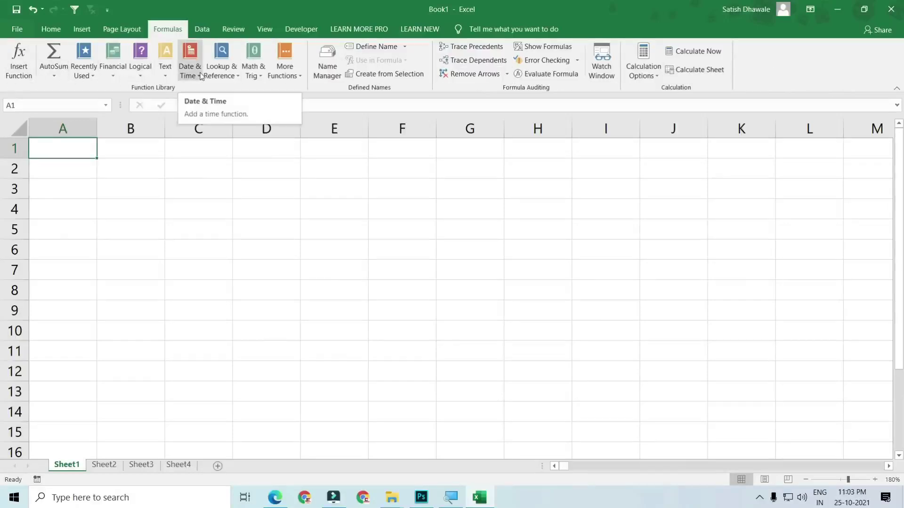
{"action": "double_click", "coordinate": [167, 29]}
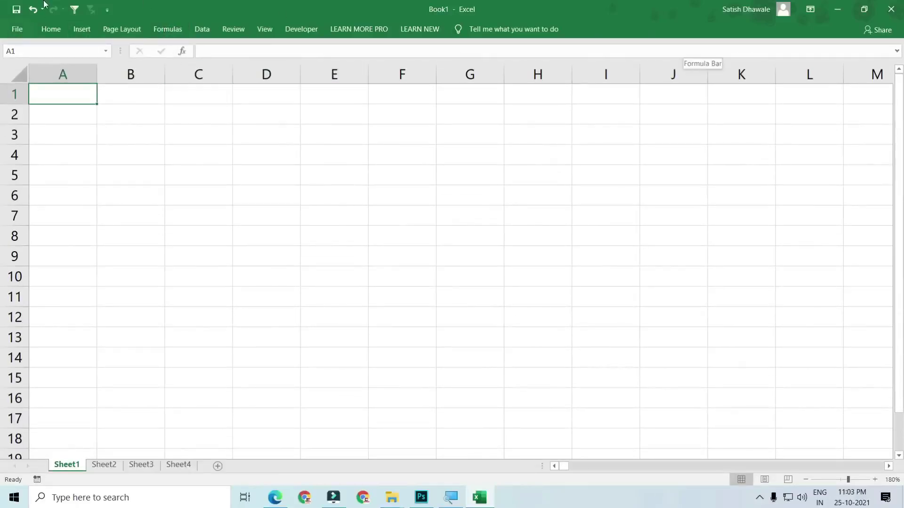
{"action": "left_click", "coordinate": [161, 32]}
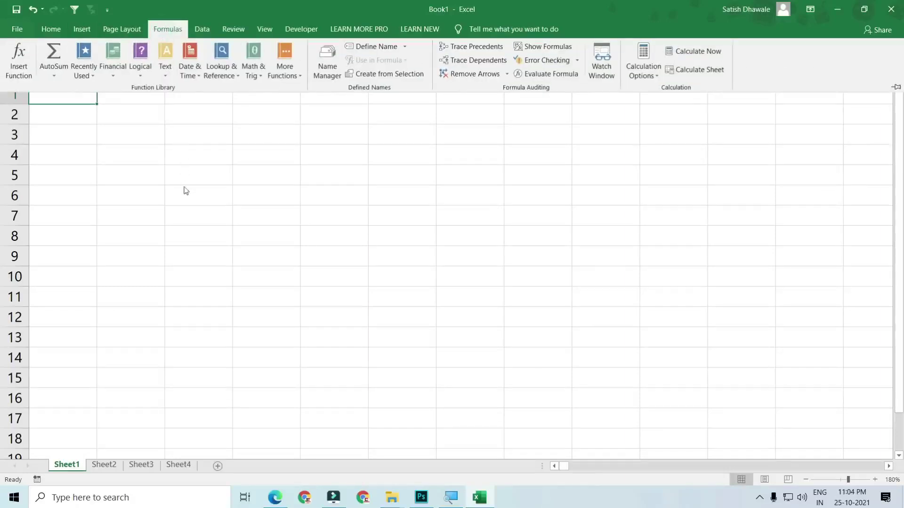
{"action": "left_click", "coordinate": [191, 229]}
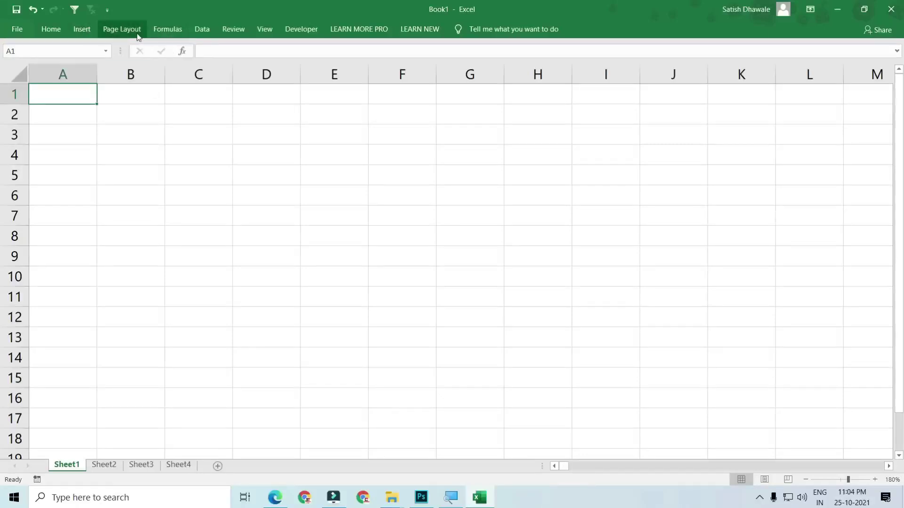
Toggle the ribbon with Ctrl+F1, keep it shown, return to Home and switch to Photos
{"action": "key", "text": "ctrl+F1"}
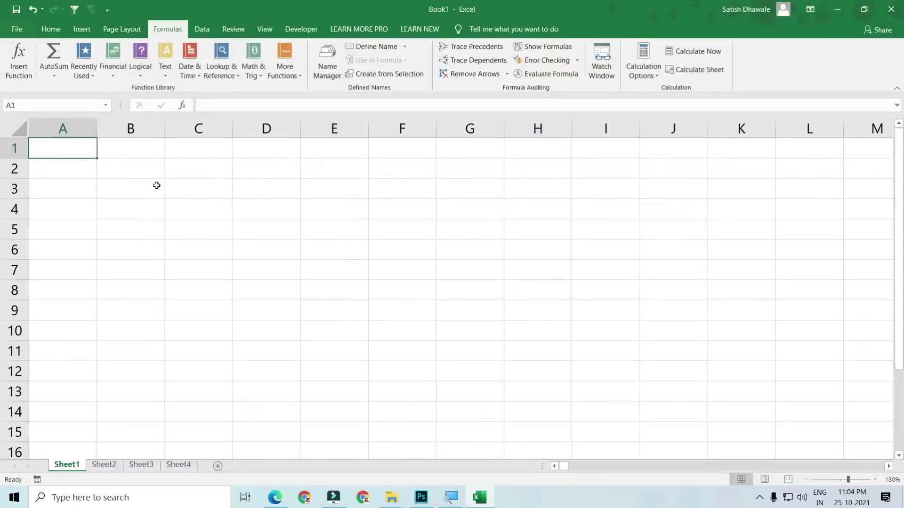
{"action": "key", "text": "ctrl+F1"}
{"action": "key", "text": "ctrl+F1"}
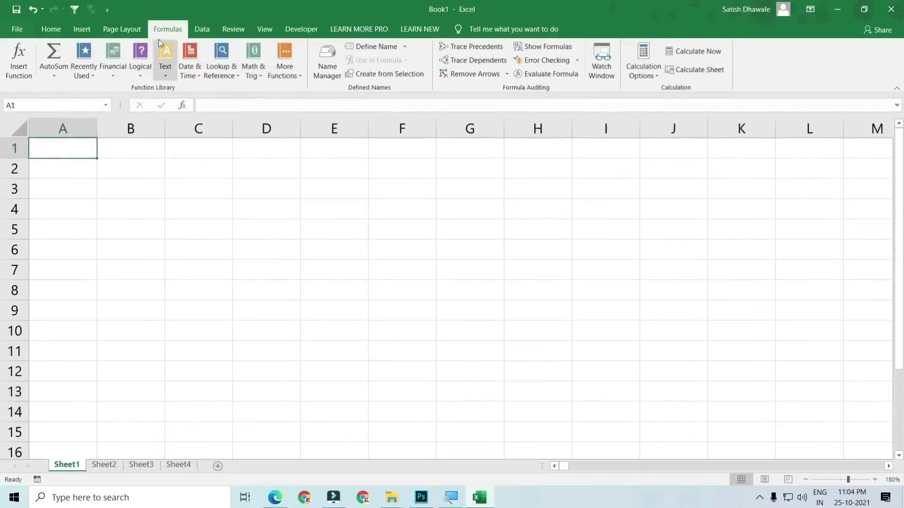
{"action": "double_click", "coordinate": [166, 30]}
{"action": "double_click", "coordinate": [166, 30]}
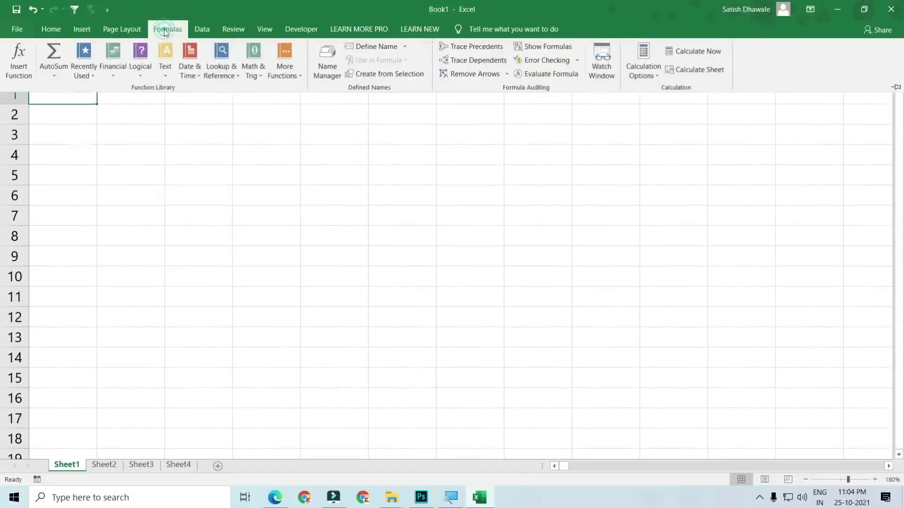
{"action": "left_click", "coordinate": [135, 159]}
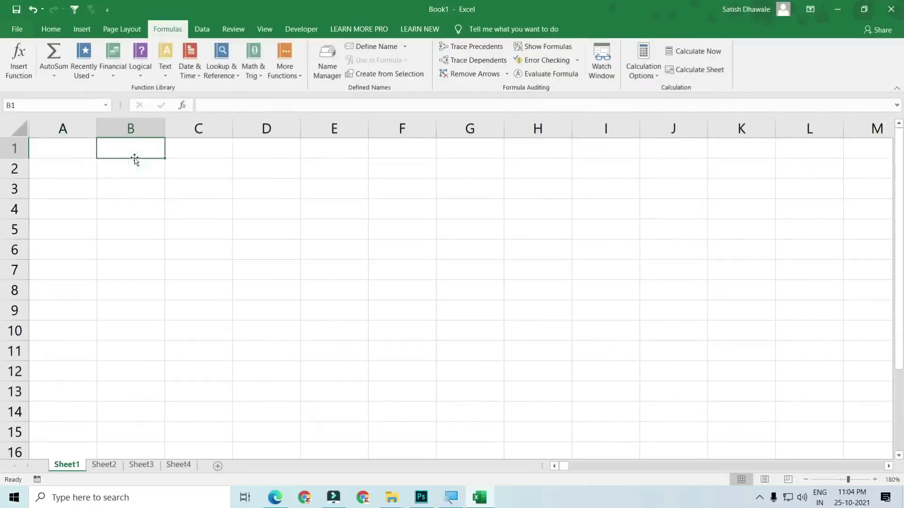
{"action": "left_click", "coordinate": [52, 30]}
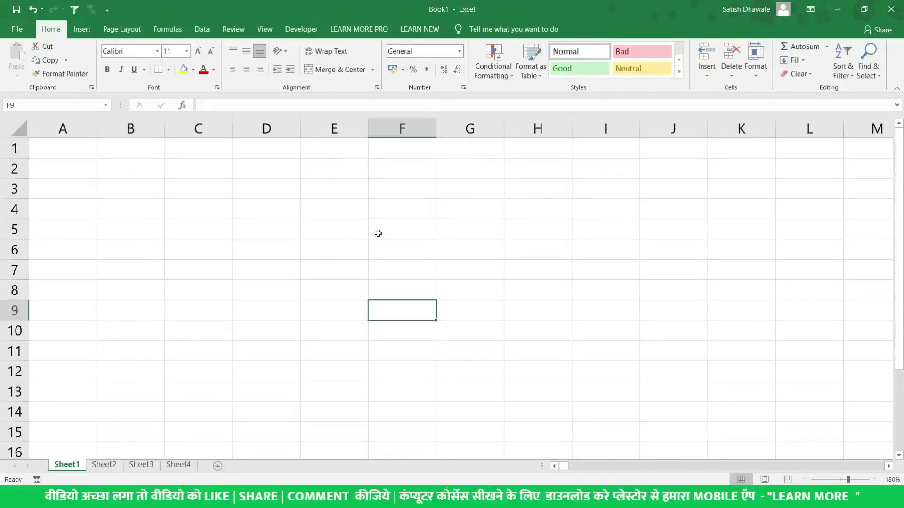
{"action": "key", "text": "alt+Tab"}
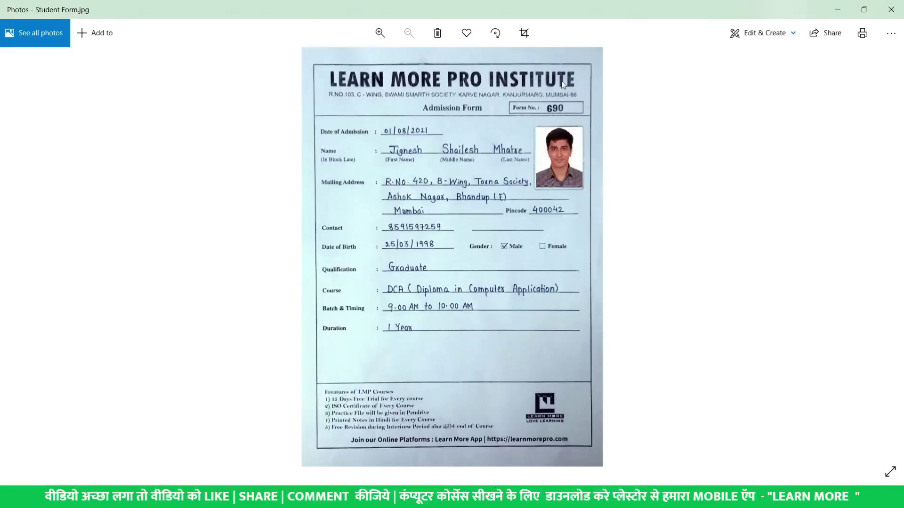
Zoom into Student Form.jpg and pan to read its upper part
{"action": "scroll", "coordinate": [563, 84], "scroll_direction": "up", "scroll_amount": 5}
{"action": "left_click_drag", "start_coordinate": [524, 113], "coordinate": [510, 155]}
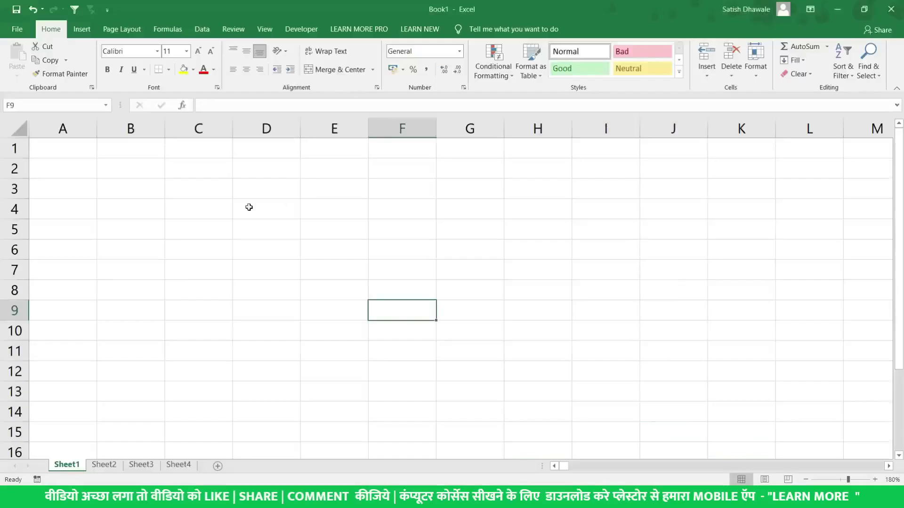
Enter the headers SR NO in A1 and NAME in B1, checking the admission form
{"action": "left_click", "coordinate": [78, 147]}
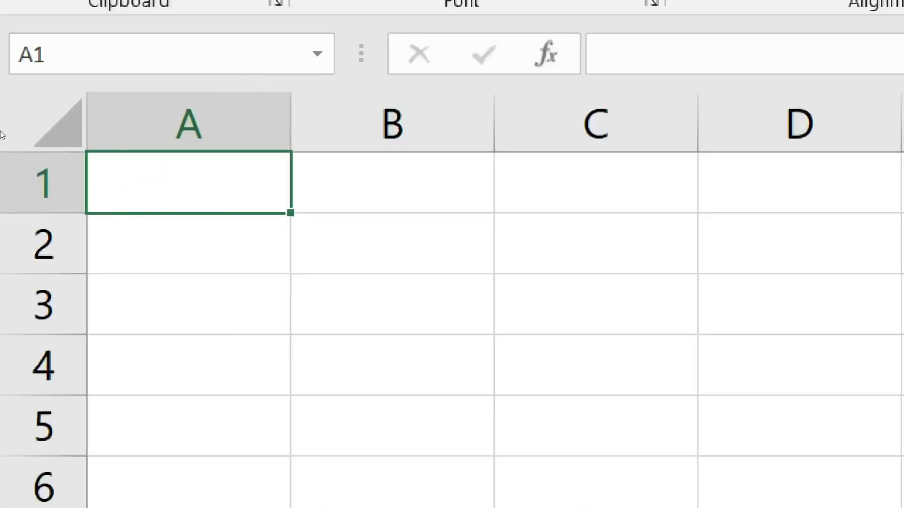
{"action": "type", "text": "SR NO"}
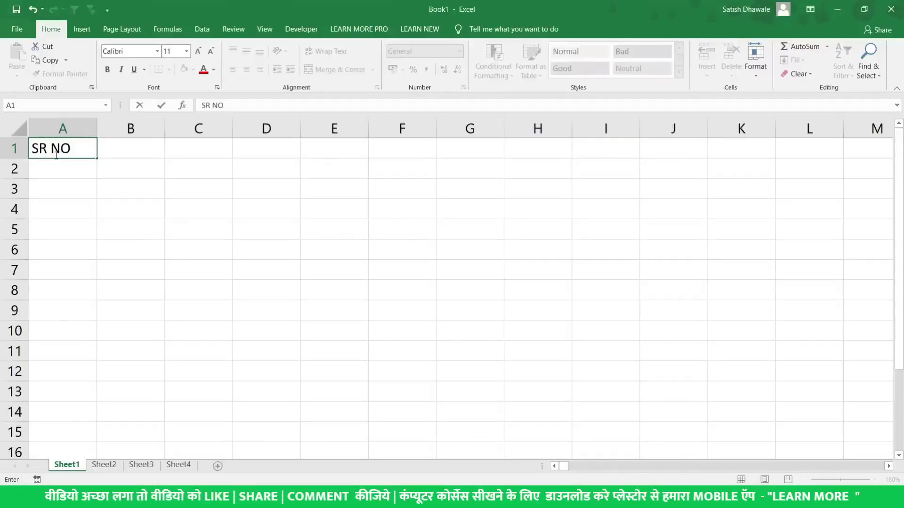
{"action": "key", "text": "Tab"}
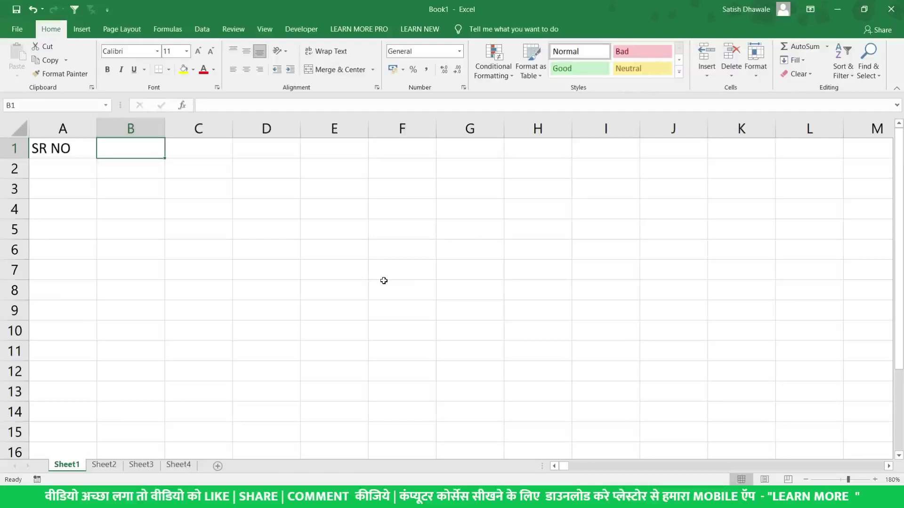
{"action": "key", "text": "alt+Tab"}
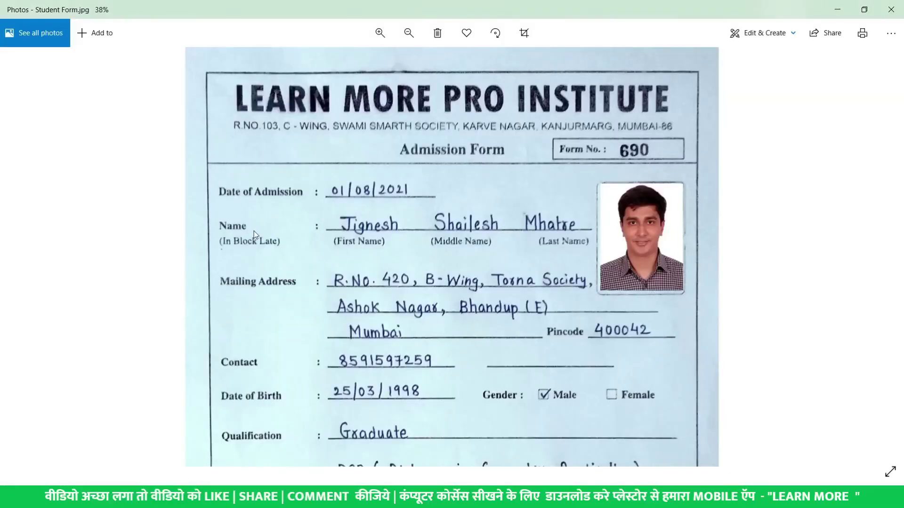
{"action": "key", "text": "alt+Tab"}
{"action": "type", "text": "NAME"}
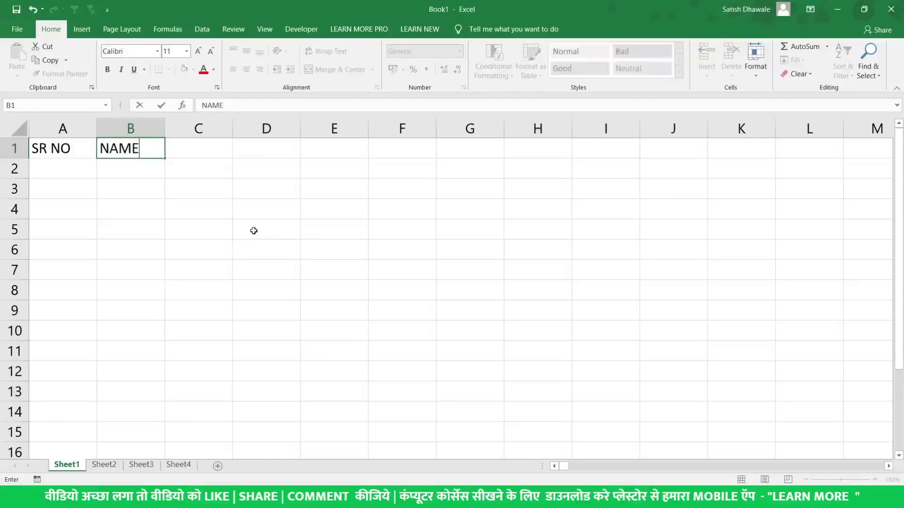
{"action": "key", "text": "Tab"}
Enter the MAILING ADDRESS header in C1, correcting a typo, and reselect C1
{"action": "key", "text": "alt+Tab"}
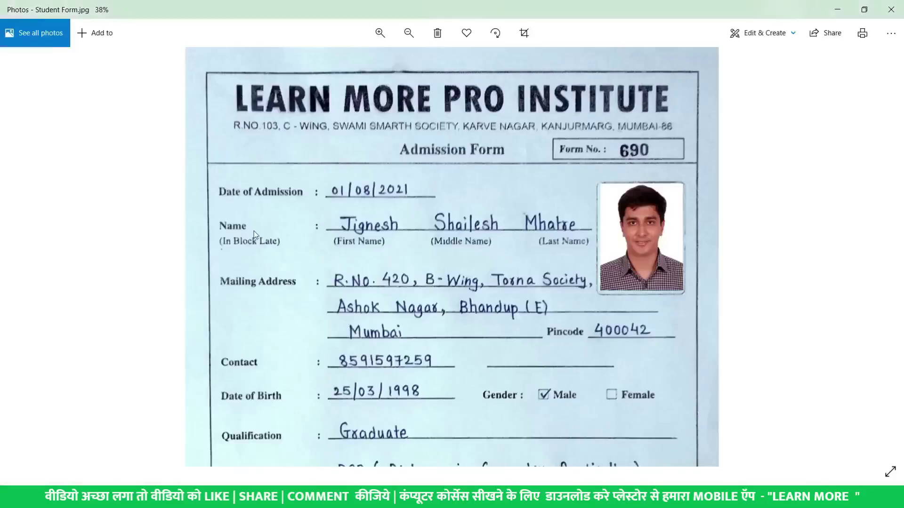
{"action": "key", "text": "alt+Tab"}
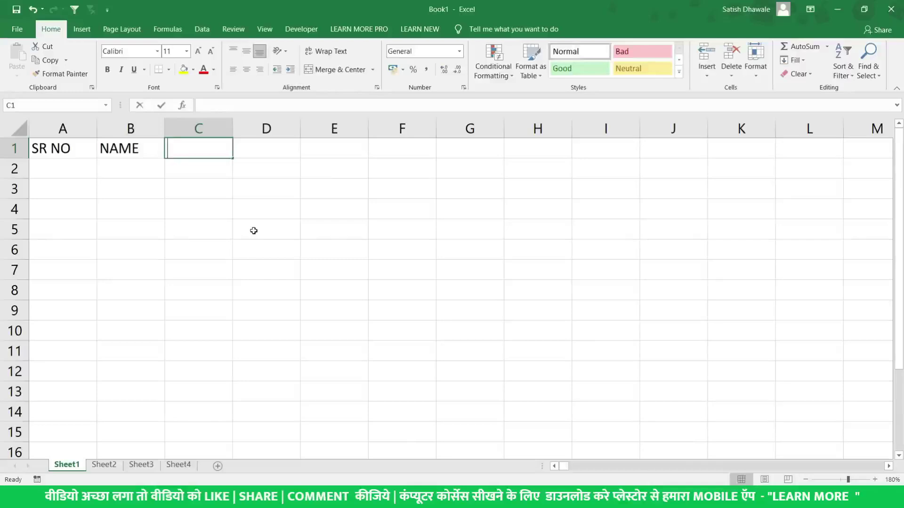
{"action": "type", "text": "MAINI"}
{"action": "key", "text": "BackSpace"}
{"action": "key", "text": "BackSpace"}
{"action": "type", "text": "LIN"}
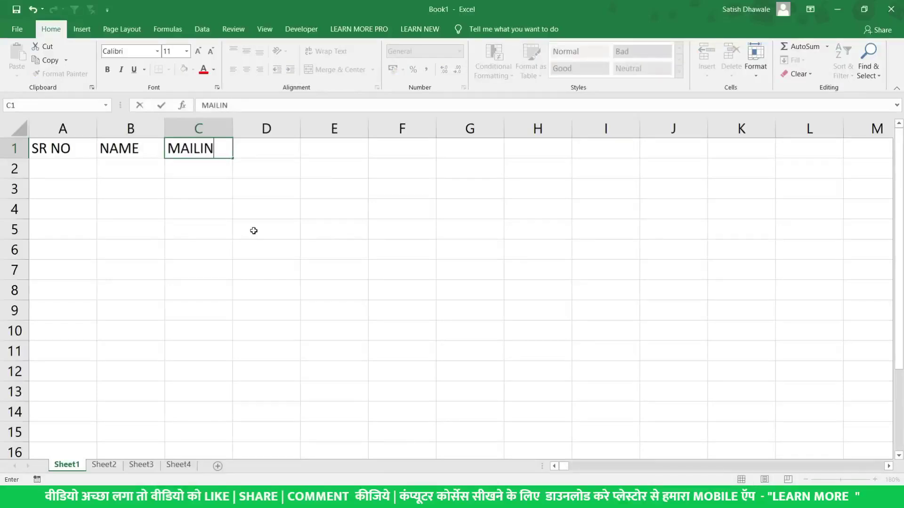
{"action": "type", "text": "G ADDRESS"}
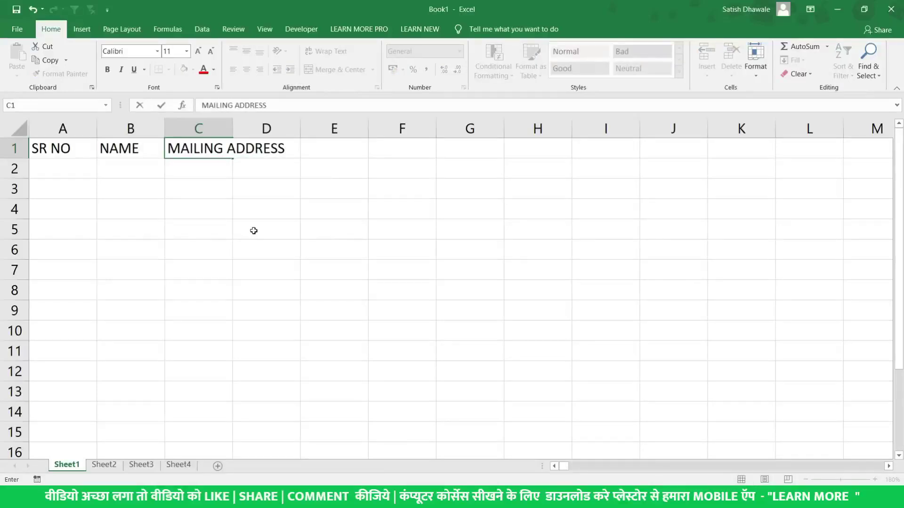
{"action": "key", "text": "Tab"}
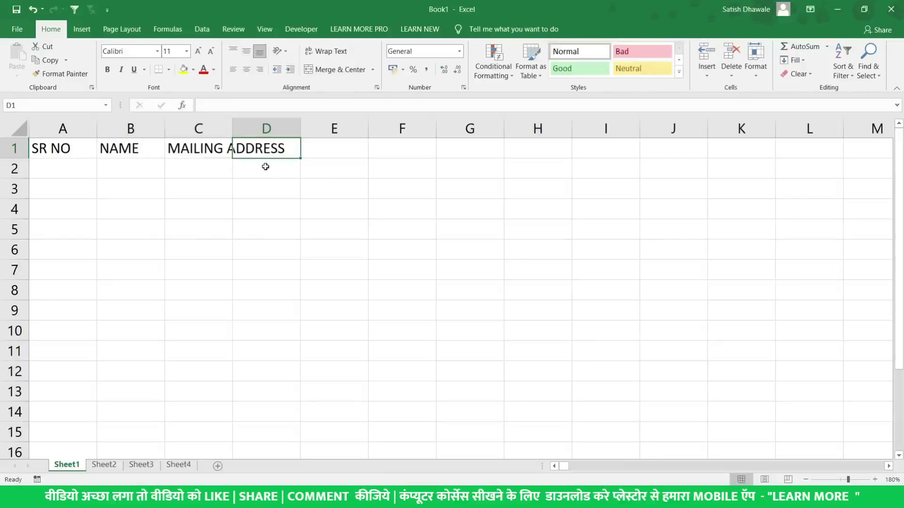
{"action": "left_click", "coordinate": [213, 150]}
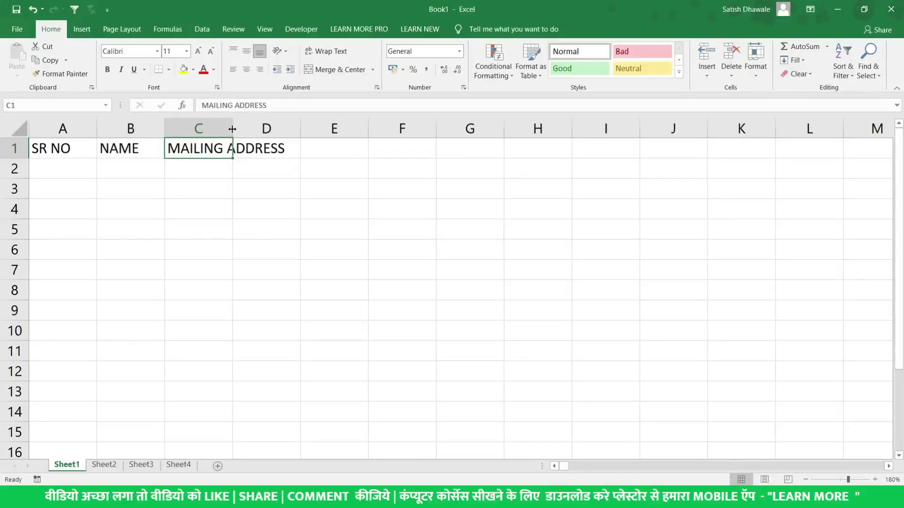
Resize column C by dragging, then autofit it to the MAILING ADDRESS header
{"action": "left_click_drag", "start_coordinate": [232, 128], "coordinate": [232, 129]}
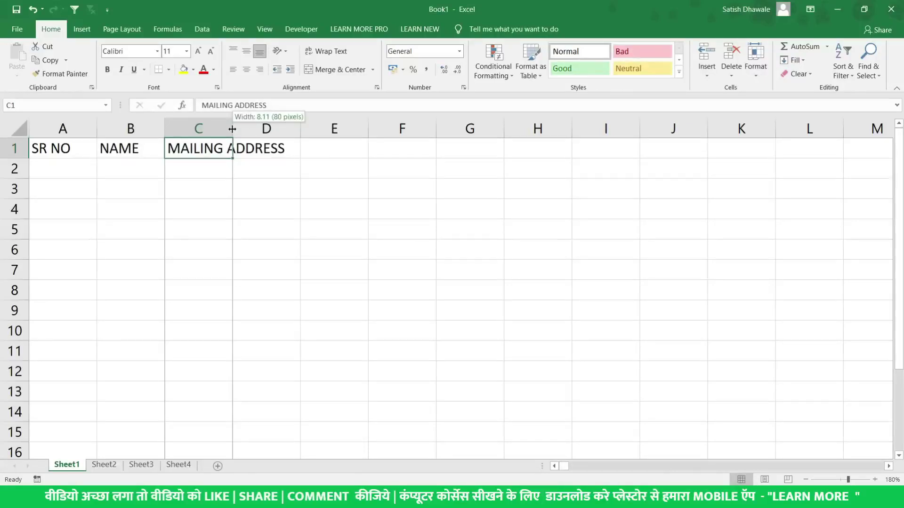
{"action": "left_click_drag", "start_coordinate": [233, 128], "coordinate": [418, 131]}
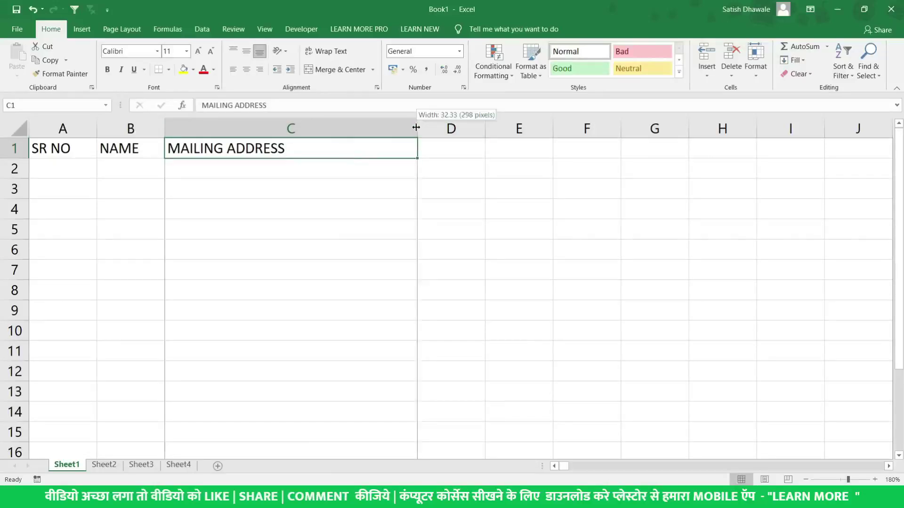
{"action": "double_click", "coordinate": [416, 127]}
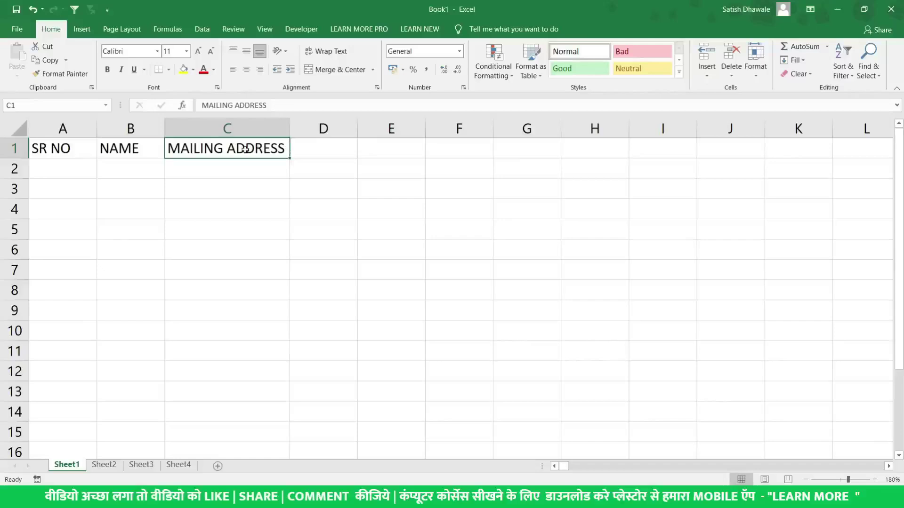
{"action": "left_click_drag", "start_coordinate": [289, 127], "coordinate": [239, 127]}
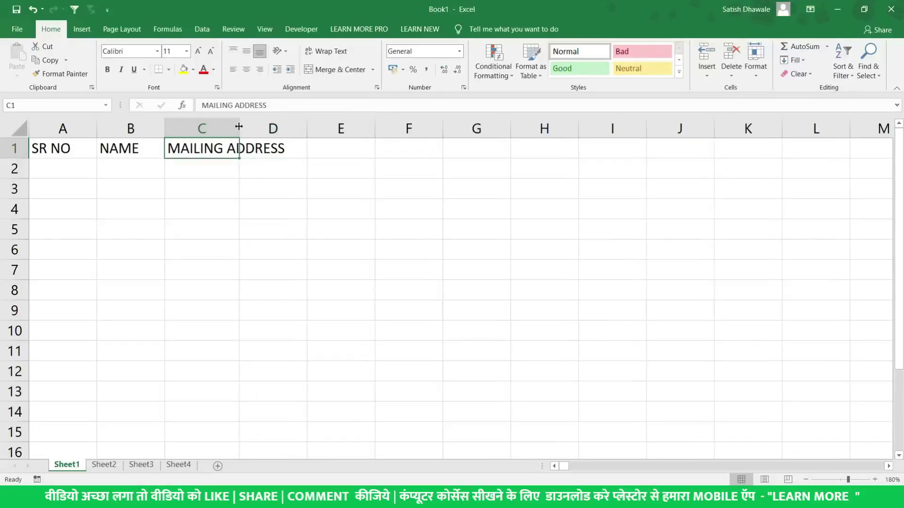
{"action": "double_click", "coordinate": [239, 126]}
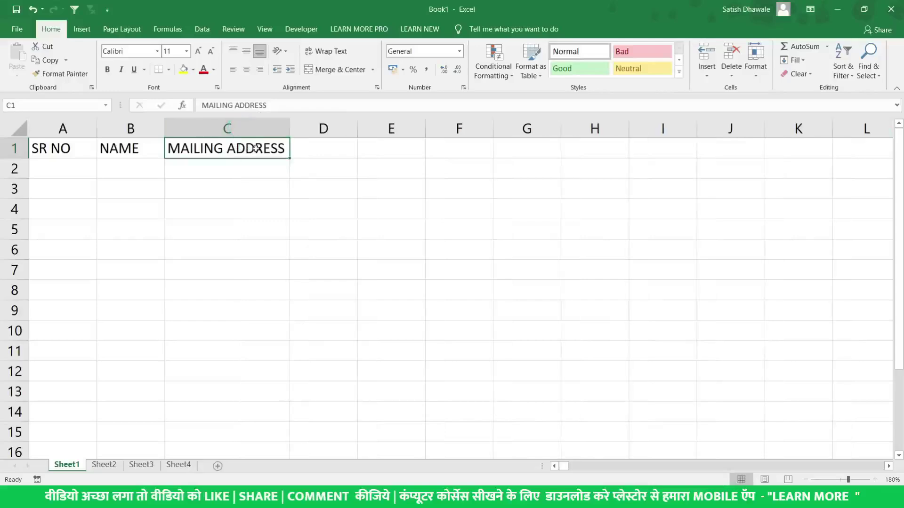
{"action": "left_click", "coordinate": [308, 150]}
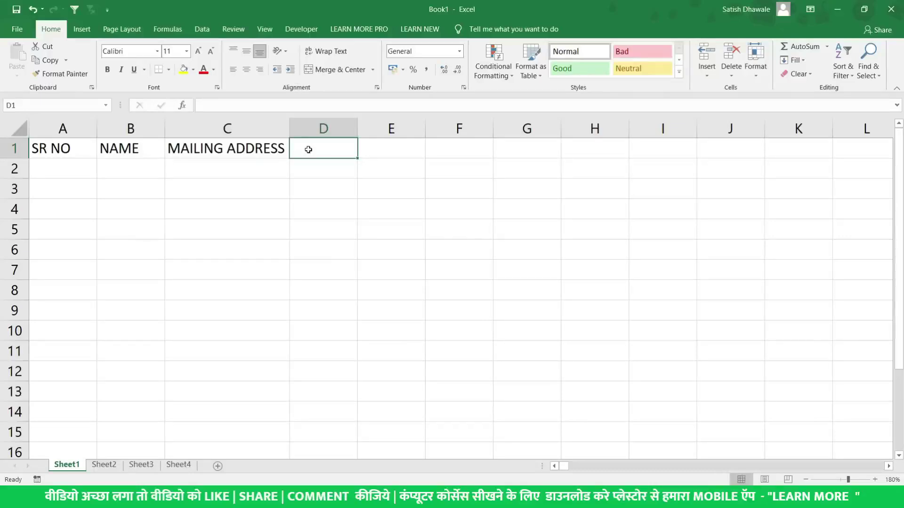
Enter the CONTACT and DATE OF BIRTH headers in D1 and E1, checking the admission form
{"action": "key", "text": "alt+Tab"}
{"action": "scroll", "coordinate": [324, 297], "scroll_direction": "down", "scroll_amount": 1}
{"action": "scroll", "coordinate": [313, 352], "scroll_direction": "up", "scroll_amount": 2}
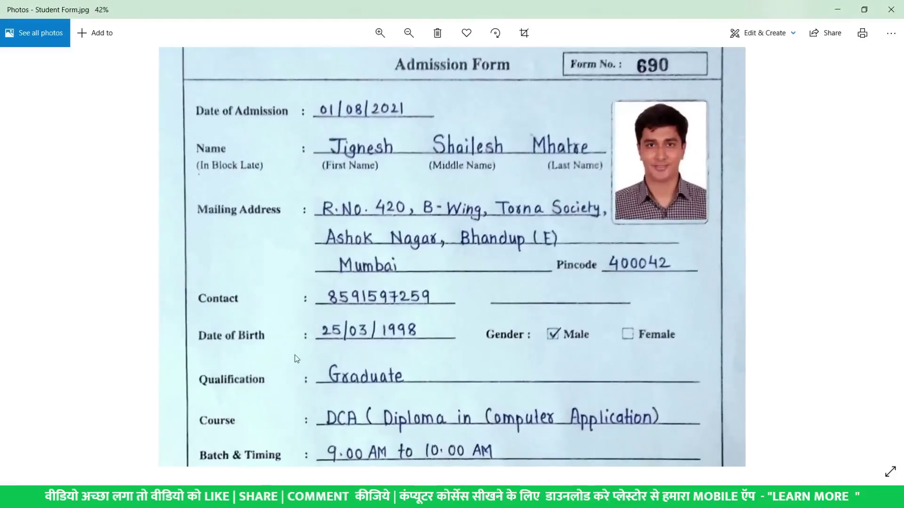
{"action": "key", "text": "alt+Tab"}
{"action": "type", "text": "CONTACT"}
{"action": "key", "text": "Tab"}
{"action": "type", "text": "DATE OF BIRTH"}
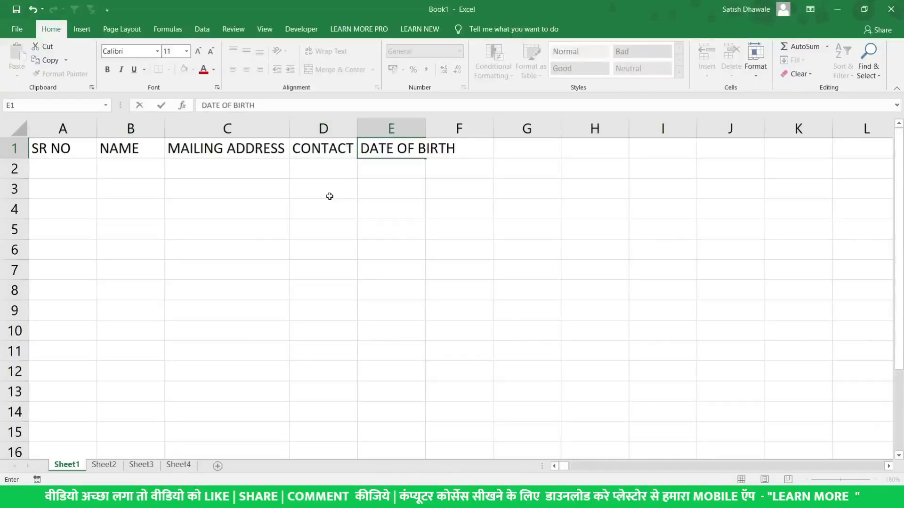
{"action": "key", "text": "Tab"}
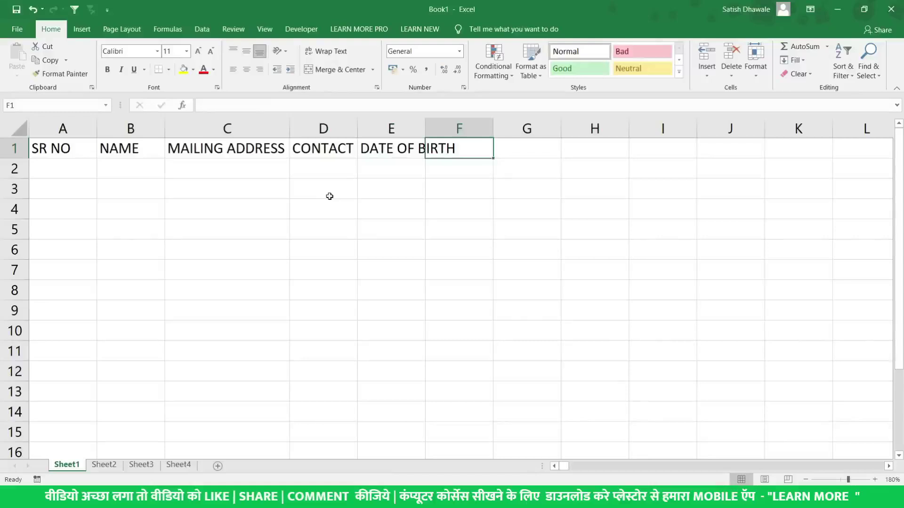
Add the QUALIFICATION and COURSE headers in F1 and G1 after rechecking the form
{"action": "key", "text": "alt+Tab"}
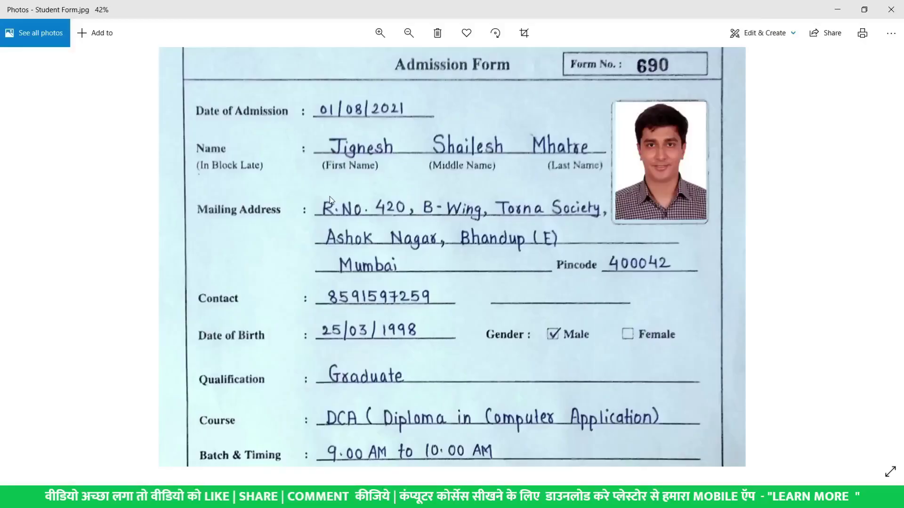
{"action": "scroll", "coordinate": [298, 416], "scroll_direction": "up", "scroll_amount": 2}
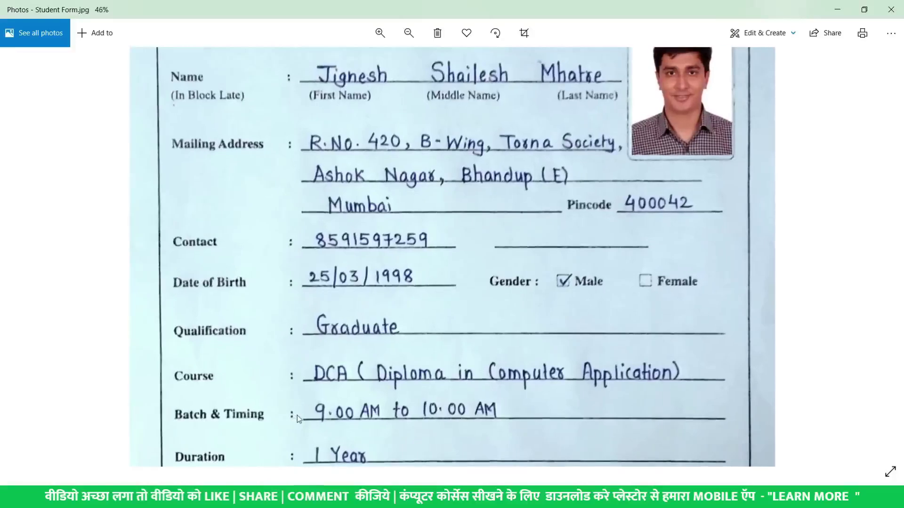
{"action": "scroll", "coordinate": [297, 416], "scroll_direction": "down", "scroll_amount": 2}
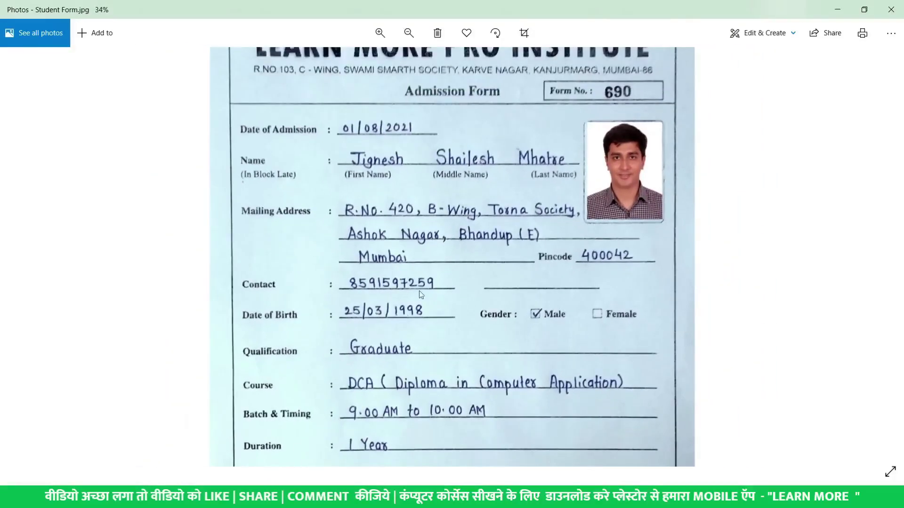
{"action": "key", "text": "alt+Tab"}
{"action": "type", "text": "QUALIF"}
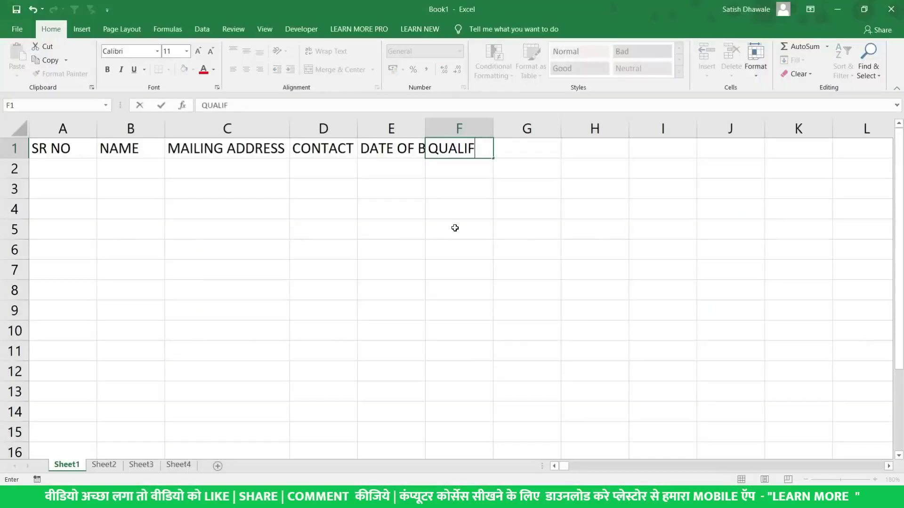
{"action": "type", "text": "ICATION"}
{"action": "key", "text": "Tab"}
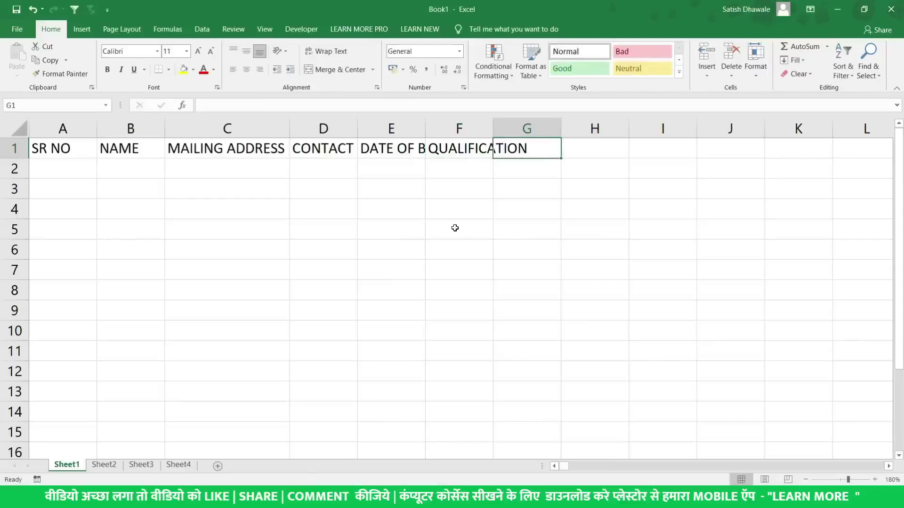
{"action": "type", "text": "COURSE"}
{"action": "key", "text": "Tab"}
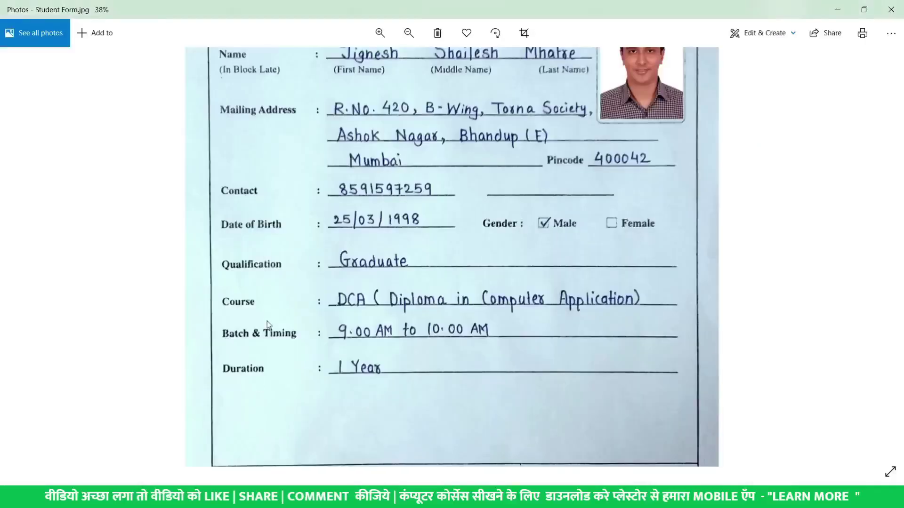
{"action": "scroll", "coordinate": [267, 321], "scroll_direction": "up", "scroll_amount": 3}
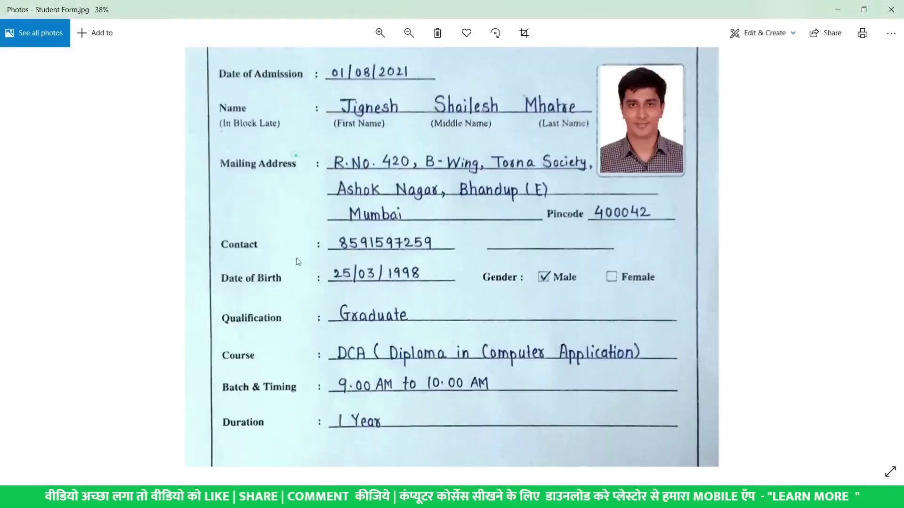
{"action": "scroll", "coordinate": [299, 347], "scroll_direction": "down", "scroll_amount": 4}
{"action": "scroll", "coordinate": [303, 181], "scroll_direction": "up", "scroll_amount": 2}
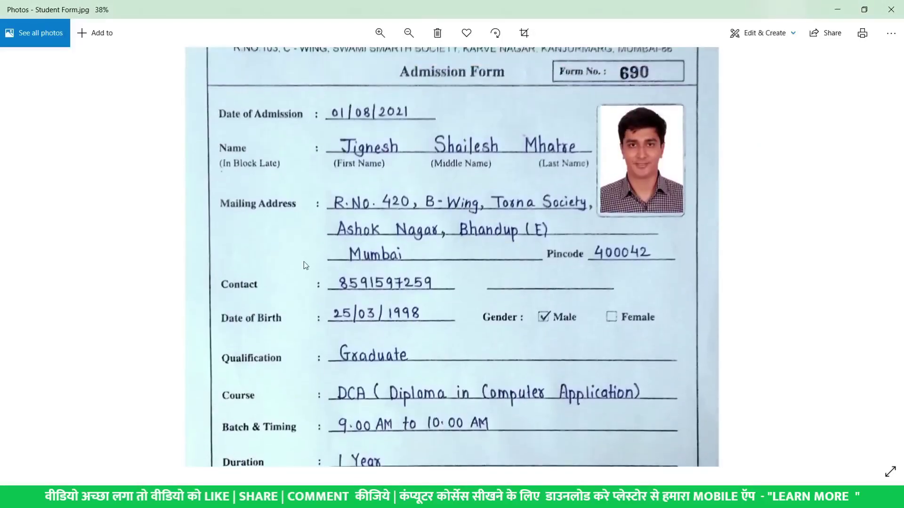
{"action": "key", "text": "alt+Tab"}
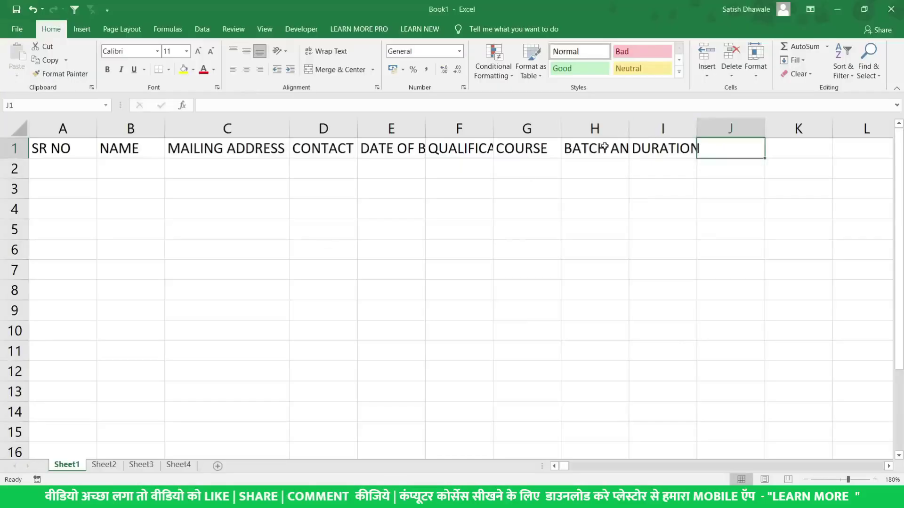
Check the header cells from H1 back to D1 for truncated text
{"action": "left_click", "coordinate": [604, 146]}
{"action": "left_click", "coordinate": [536, 147]}
{"action": "left_click", "coordinate": [471, 147]}
{"action": "left_click", "coordinate": [402, 148]}
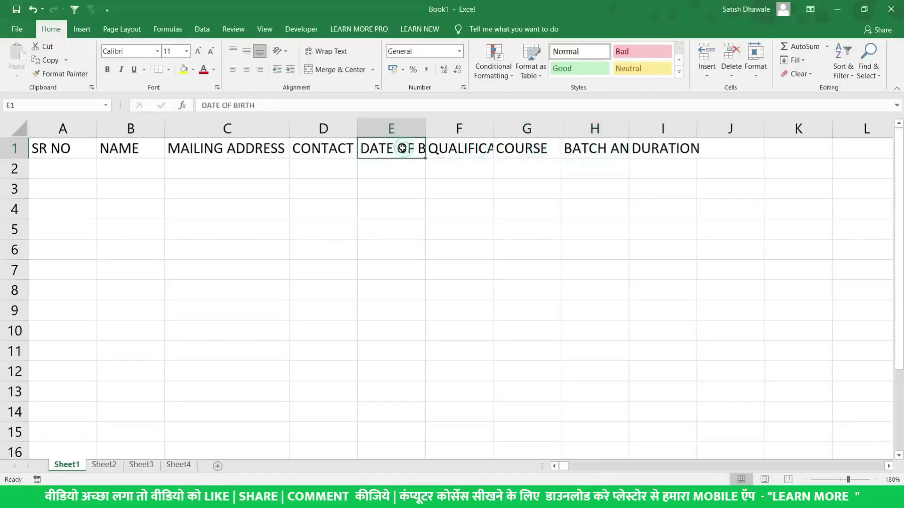
{"action": "left_click", "coordinate": [329, 150]}
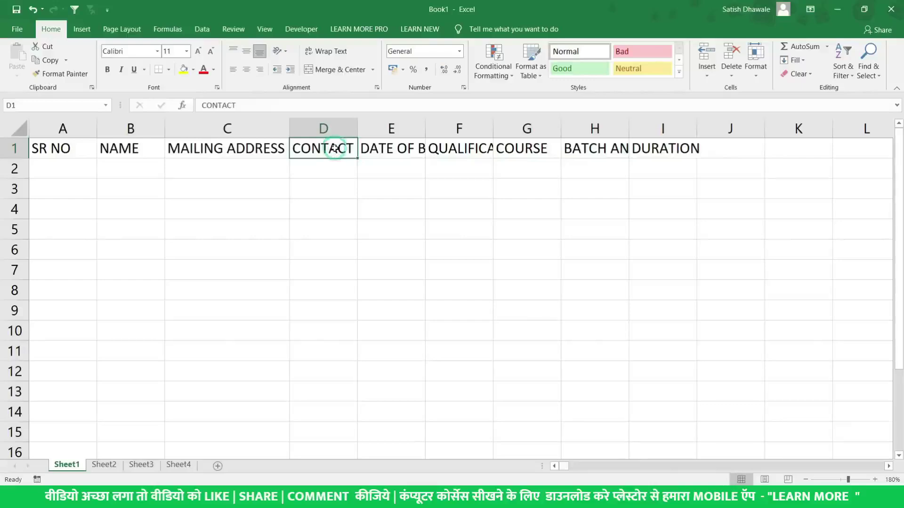
AutoFit columns A through I to their header text and return to A2
{"action": "left_click", "coordinate": [671, 126]}
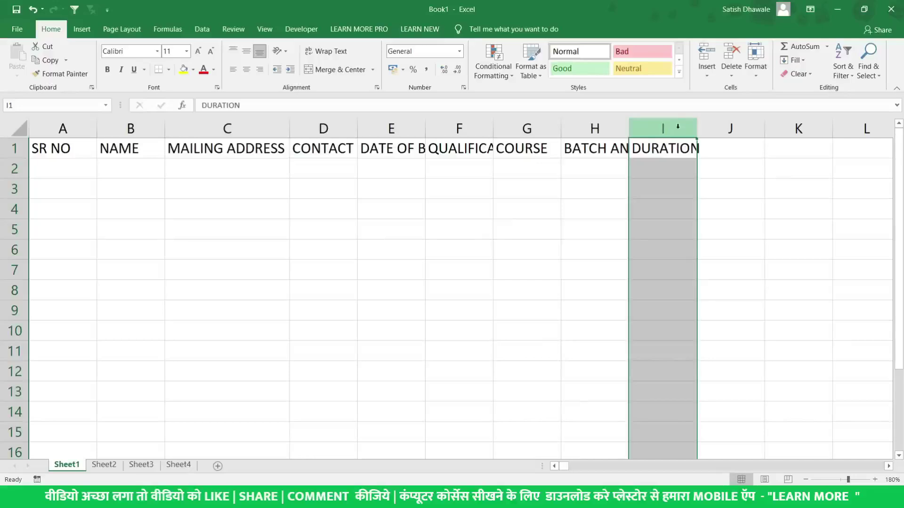
{"action": "mouse_move", "coordinate": [670, 127]}
{"action": "left_mouse_down"}
{"action": "mouse_move", "coordinate": [35, 129]}
{"action": "mouse_move", "coordinate": [659, 127]}
{"action": "left_mouse_up"}
{"action": "left_click", "coordinate": [63, 127]}
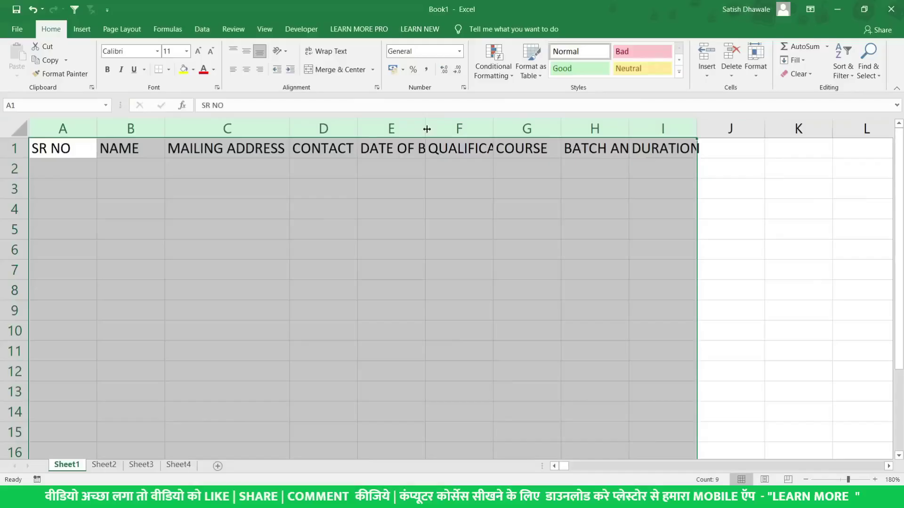
{"action": "double_click", "coordinate": [427, 128]}
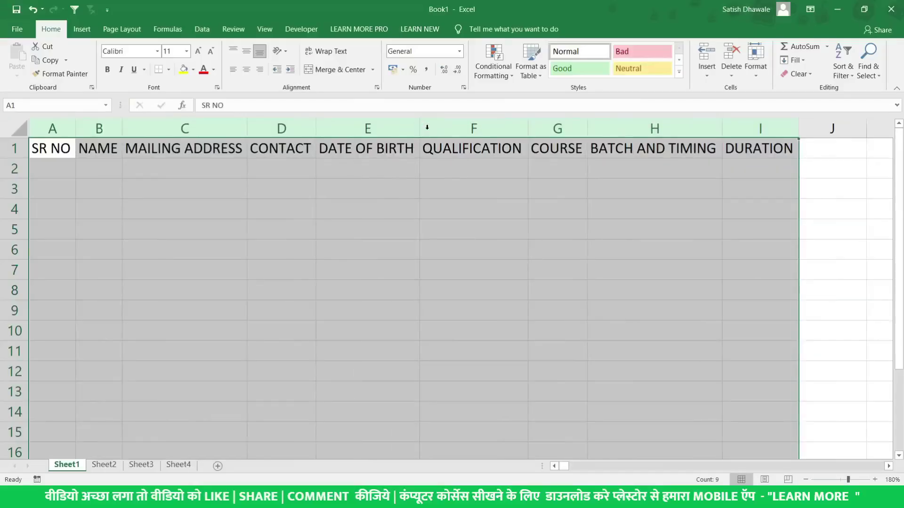
{"action": "left_click", "coordinate": [64, 169]}
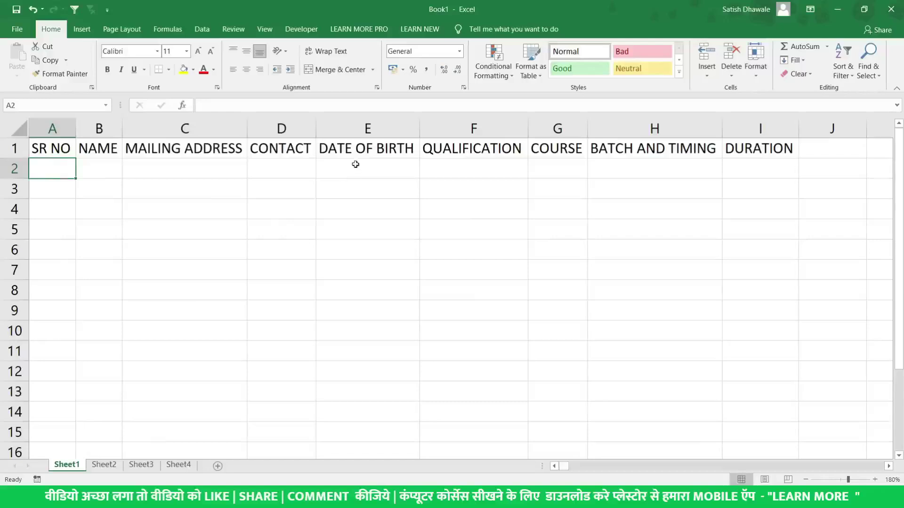
{"action": "left_click", "coordinate": [389, 148]}
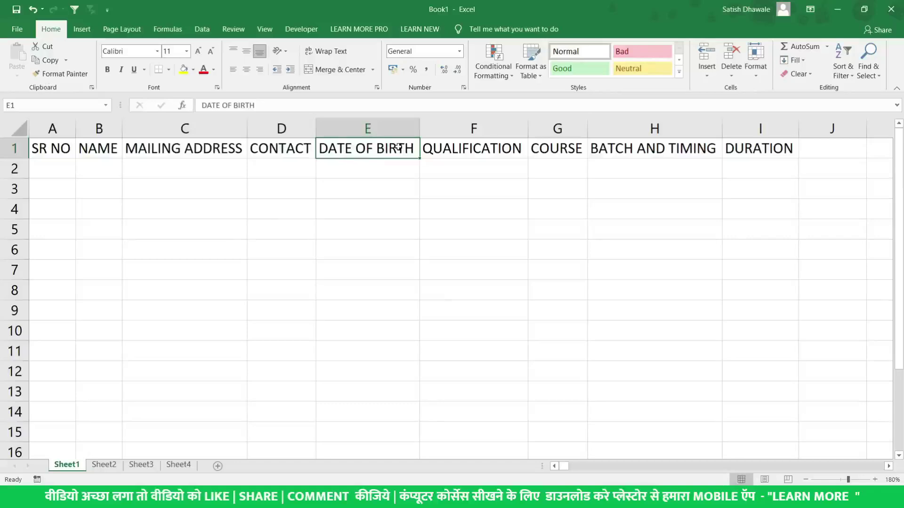
{"action": "left_click", "coordinate": [51, 170]}
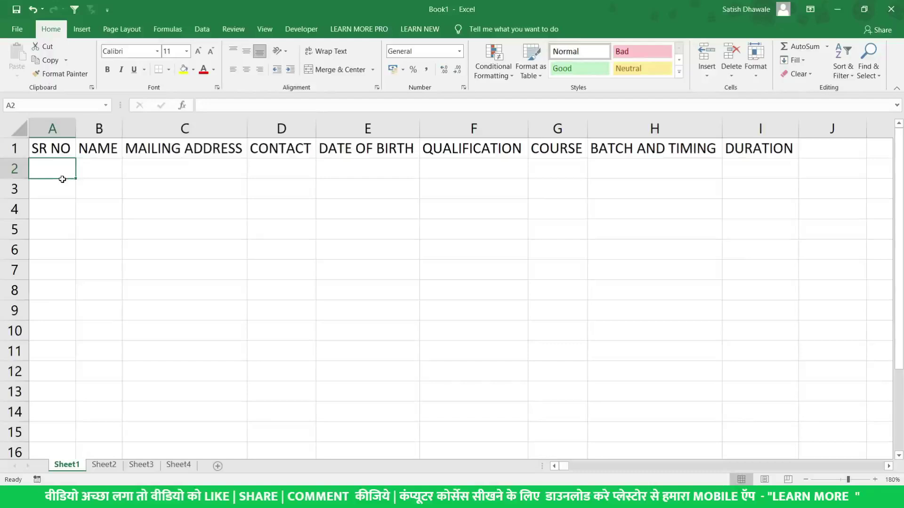
Enter serial numbers 1 and 2 in A2:A3, clear the extra 3 in A4, and select them
{"action": "type", "text": "1"}
{"action": "key", "text": "Return"}
{"action": "type", "text": "2"}
{"action": "key", "text": "Return"}
{"action": "type", "text": "3"}
{"action": "key", "text": "Return"}
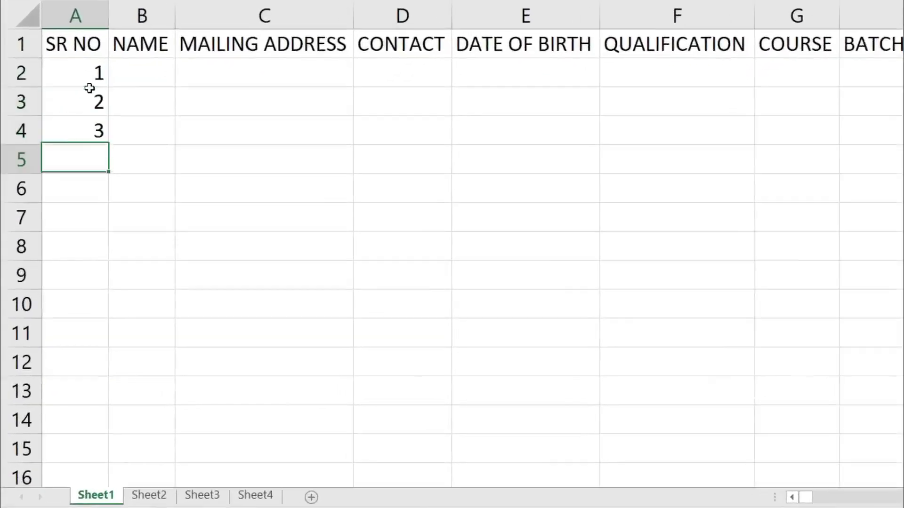
{"action": "left_click", "coordinate": [91, 128]}
{"action": "key", "text": "Delete"}
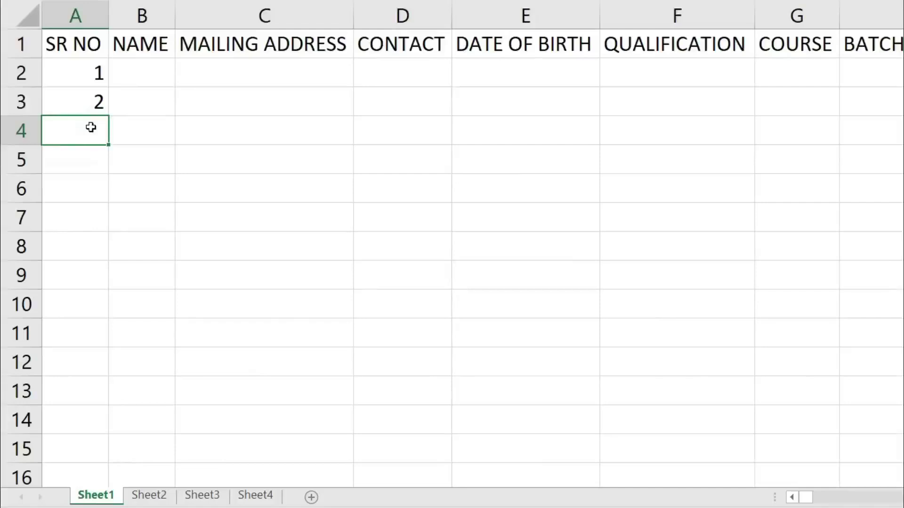
{"action": "left_click_drag", "start_coordinate": [69, 65], "coordinate": [63, 99]}
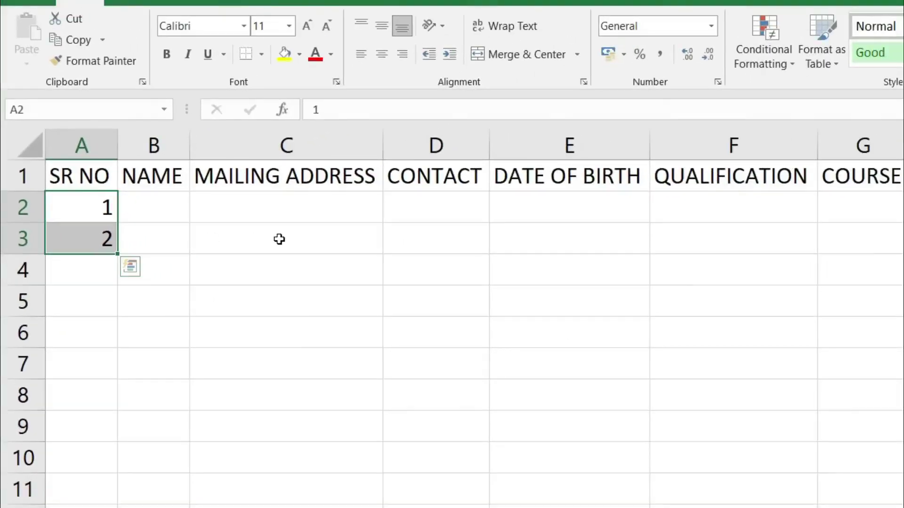
{"action": "left_click_drag", "start_coordinate": [280, 239], "coordinate": [261, 429]}
{"action": "left_click_drag", "start_coordinate": [353, 242], "coordinate": [534, 418]}
{"action": "left_click_drag", "start_coordinate": [375, 239], "coordinate": [513, 365]}
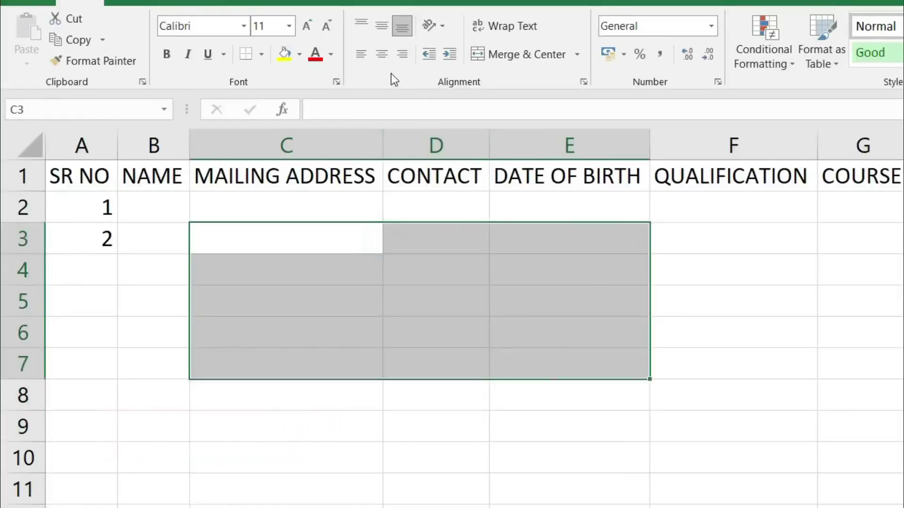
{"action": "left_click_drag", "start_coordinate": [344, 245], "coordinate": [535, 386]}
{"action": "left_click", "coordinate": [333, 274]}
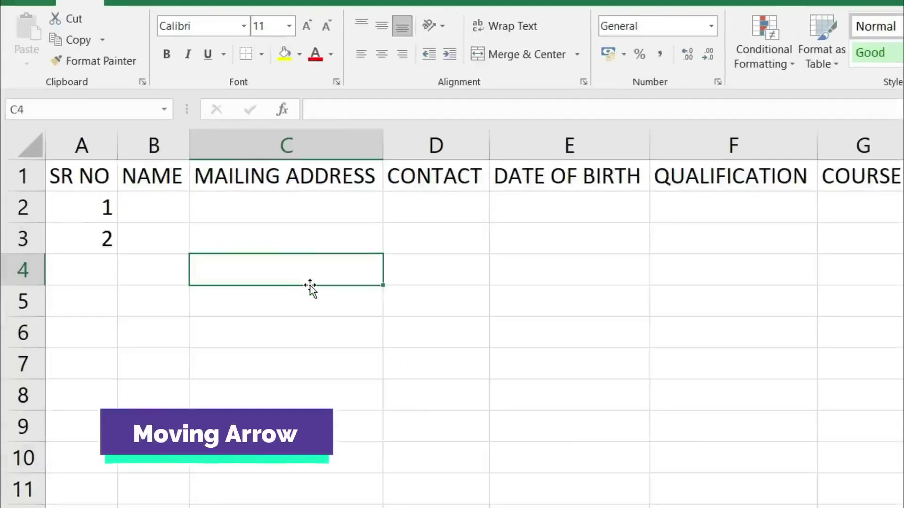
{"action": "type", "text": "45"}
{"action": "key", "text": "Return"}
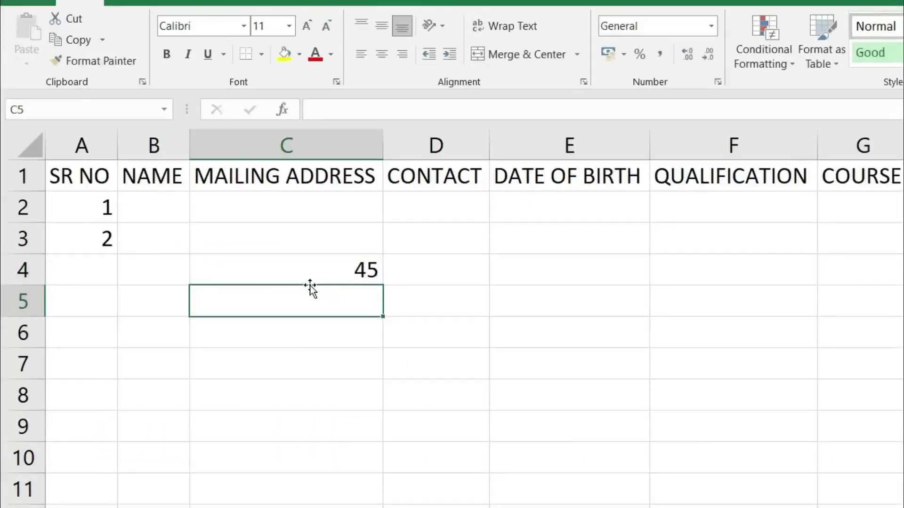
{"action": "left_click", "coordinate": [314, 282]}
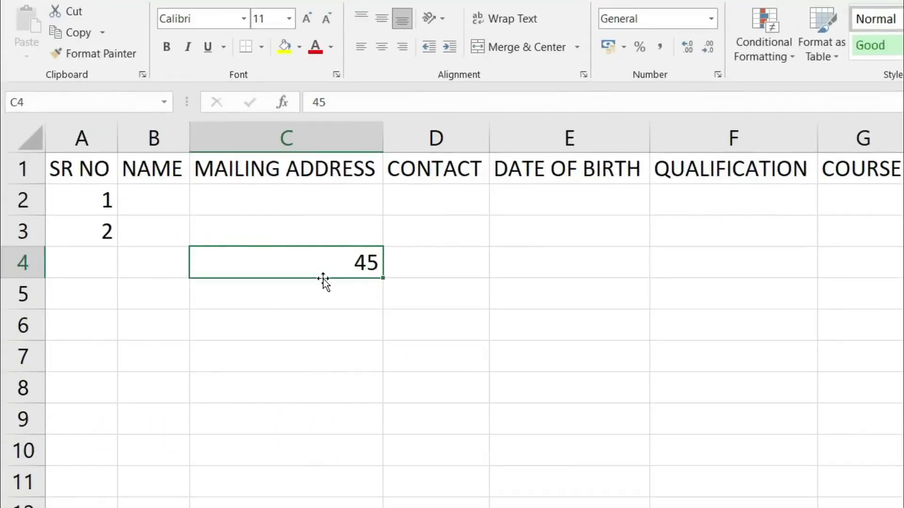
{"action": "left_click_drag", "start_coordinate": [323, 279], "coordinate": [323, 397]}
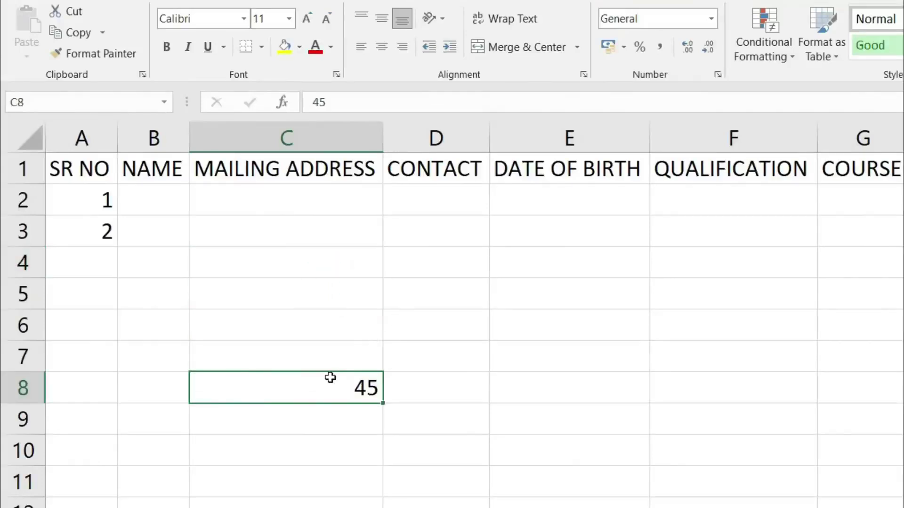
{"action": "left_click_drag", "start_coordinate": [323, 373], "coordinate": [323, 257]}
{"action": "key", "text": "Delete"}
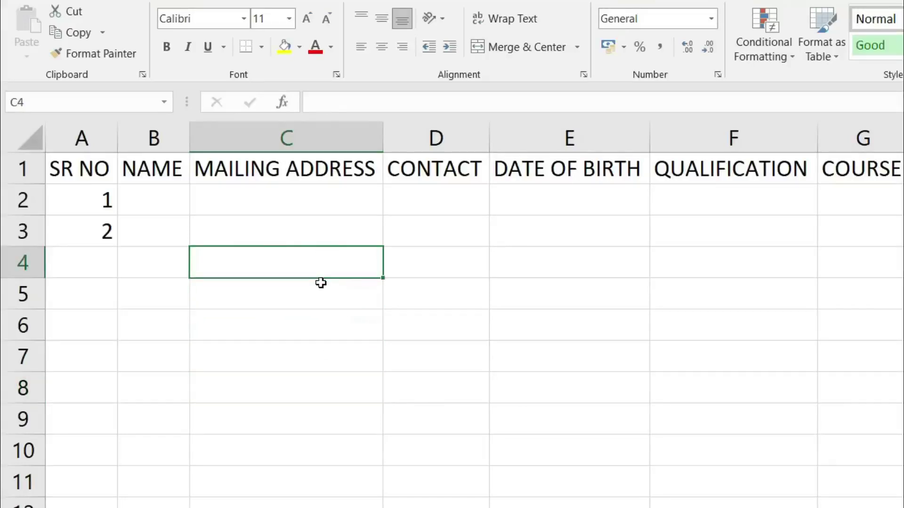
{"action": "left_click_drag", "start_coordinate": [100, 185], "coordinate": [94, 230]}
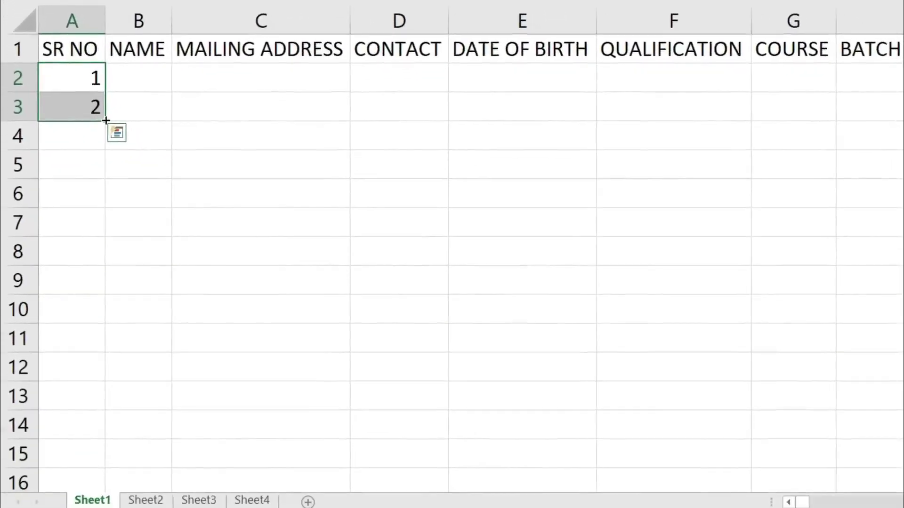
Try filling serial numbers down column A, undoing each fill that runs too long
{"action": "left_click_drag", "start_coordinate": [105, 121], "coordinate": [98, 400]}
{"action": "key", "text": "ctrl+z"}
{"action": "left_click", "coordinate": [91, 82]}
{"action": "left_click_drag", "start_coordinate": [91, 82], "coordinate": [111, 426]}
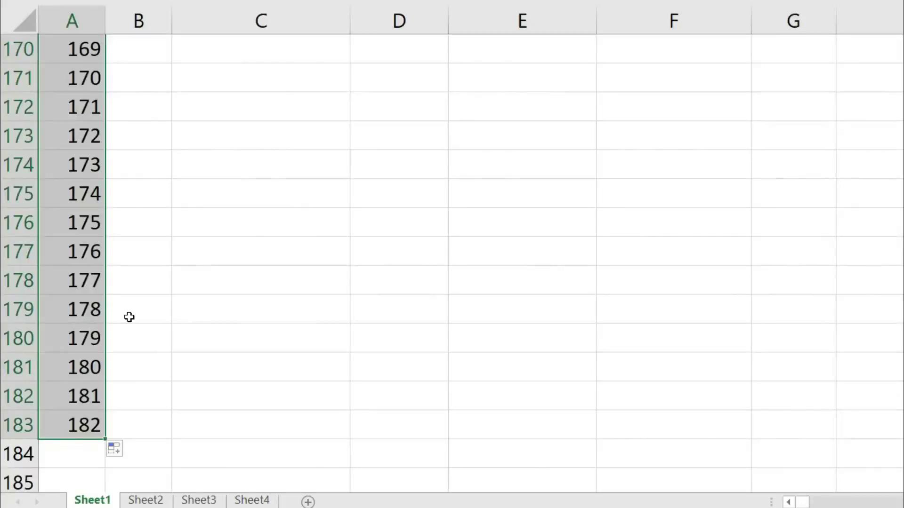
{"action": "key", "text": "ctrl+z"}
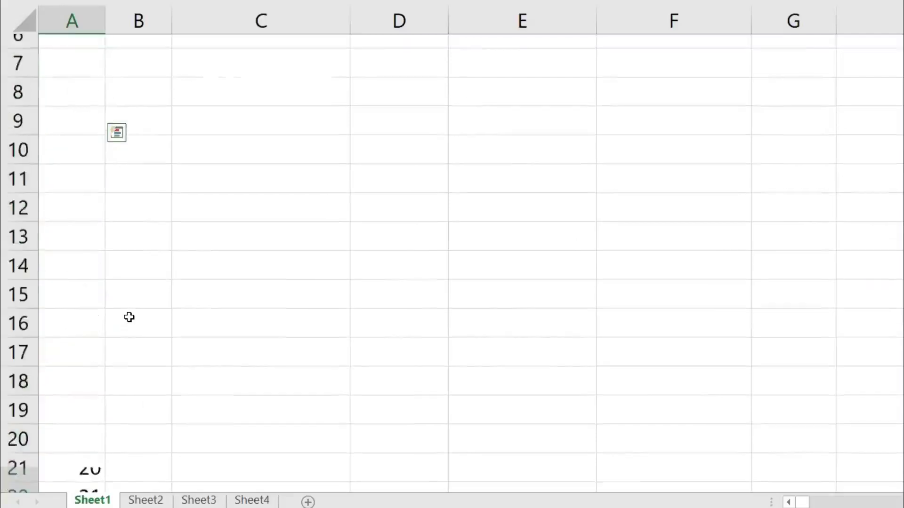
{"action": "left_click_drag", "start_coordinate": [105, 130], "coordinate": [109, 440]}
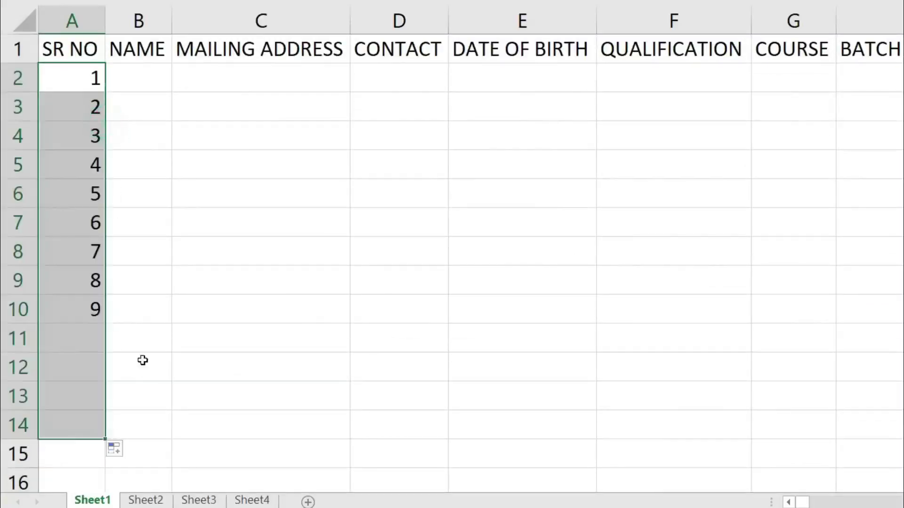
{"action": "key", "text": "ctrl+z"}
{"action": "left_click", "coordinate": [117, 133]}
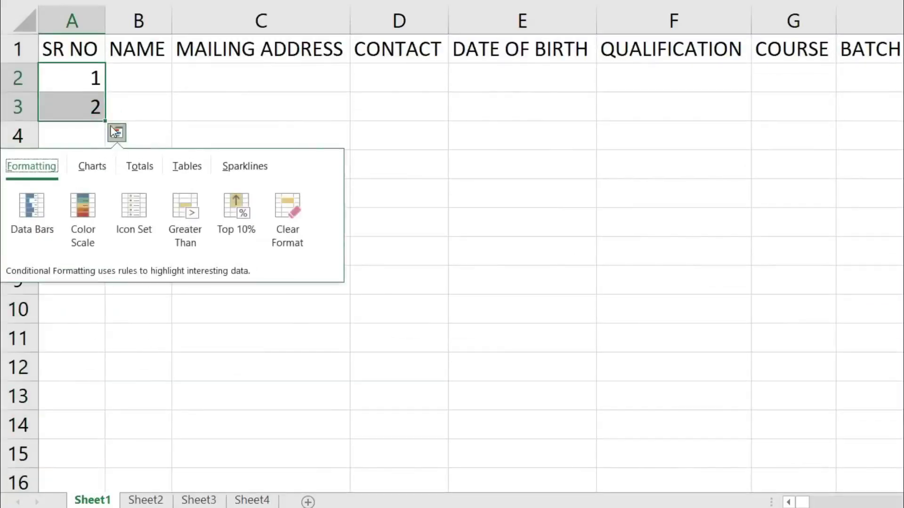
Clear a repeated fill back to a lone 1 in A2, undoing a copied run of ones
{"action": "left_click_drag", "start_coordinate": [104, 122], "coordinate": [100, 384]}
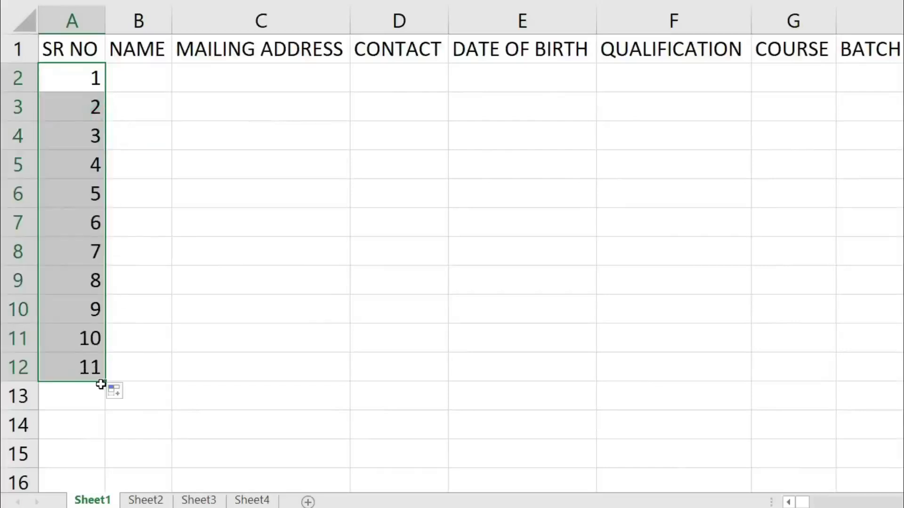
{"action": "left_click", "coordinate": [97, 371]}
{"action": "key", "text": "Delete"}
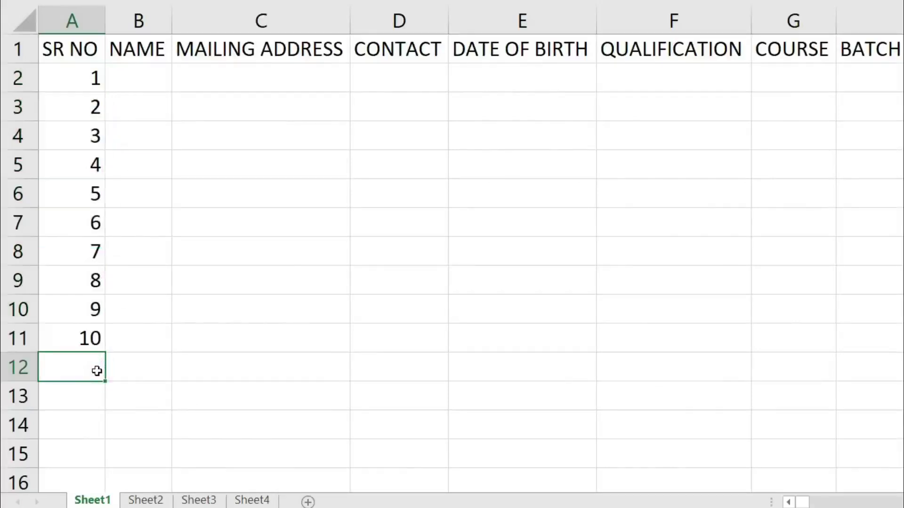
{"action": "left_click", "coordinate": [85, 79]}
{"action": "left_click_drag", "start_coordinate": [89, 88], "coordinate": [77, 369]}
{"action": "key", "text": "Delete"}
{"action": "left_click", "coordinate": [71, 105]}
{"action": "key", "text": "Delete"}
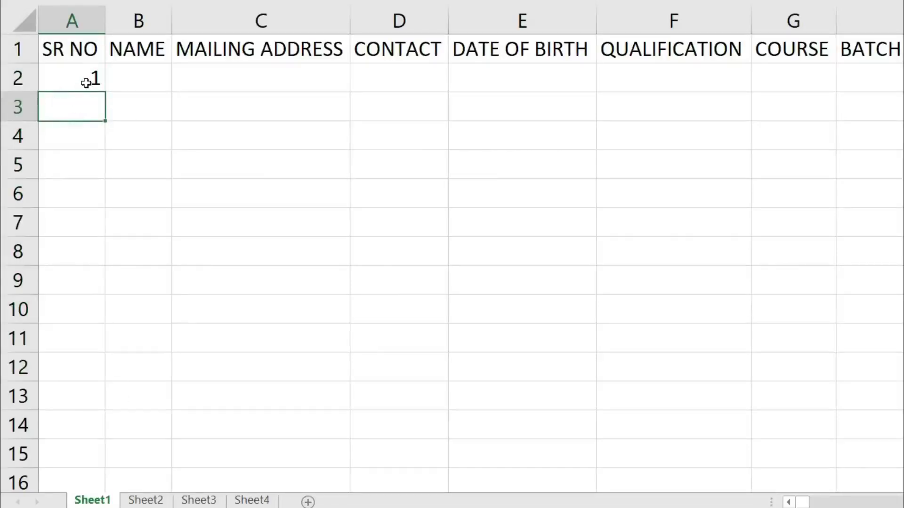
{"action": "left_click", "coordinate": [86, 83]}
{"action": "left_click_drag", "start_coordinate": [105, 92], "coordinate": [99, 412]}
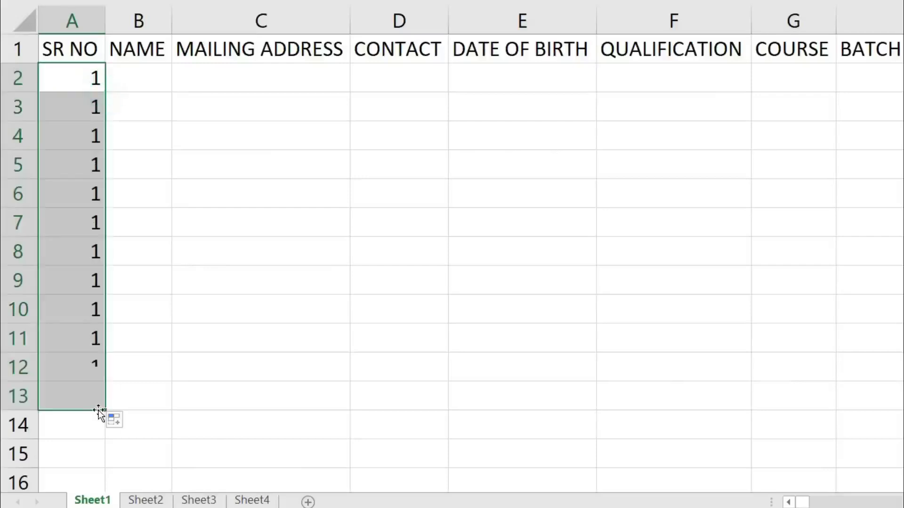
{"action": "key", "text": "ctrl+z"}
Enter 2 in A3 and try copying it down column A, then undo
{"action": "left_click", "coordinate": [91, 103]}
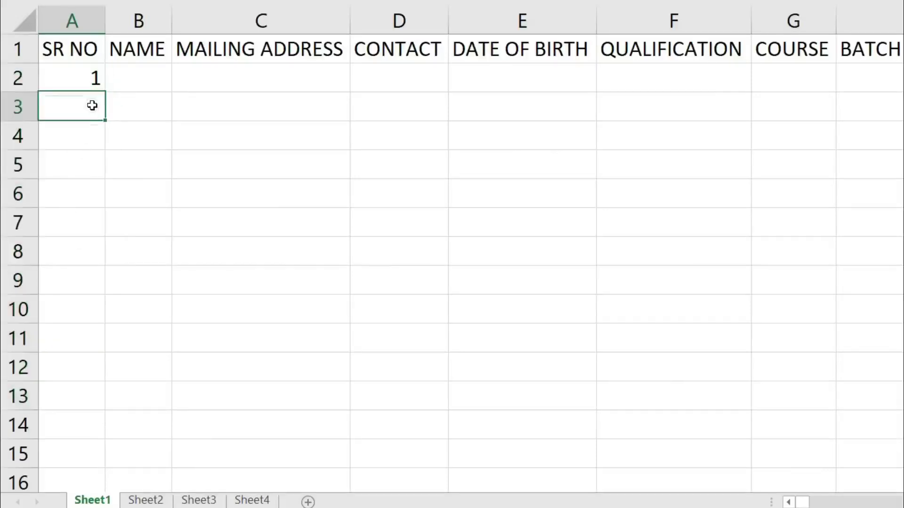
{"action": "type", "text": "2"}
{"action": "key", "text": "Return"}
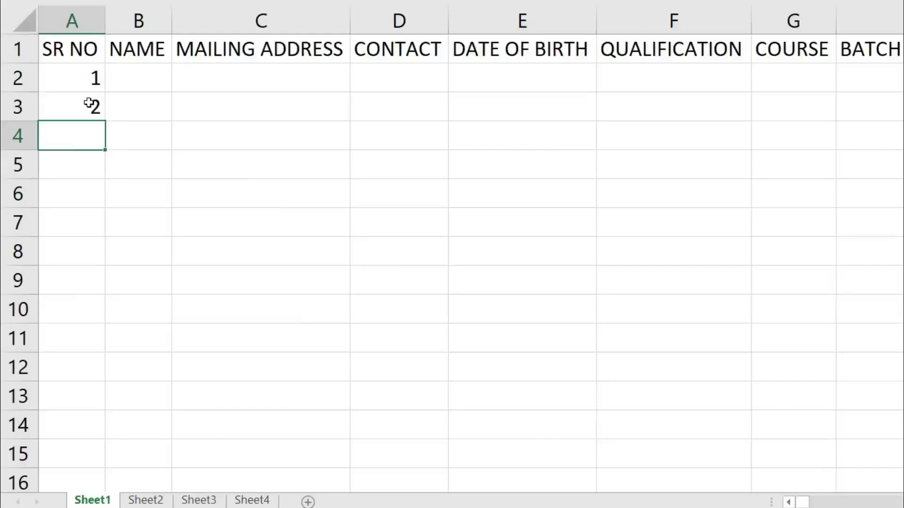
{"action": "left_click", "coordinate": [87, 102]}
{"action": "left_click_drag", "start_coordinate": [106, 119], "coordinate": [105, 411]}
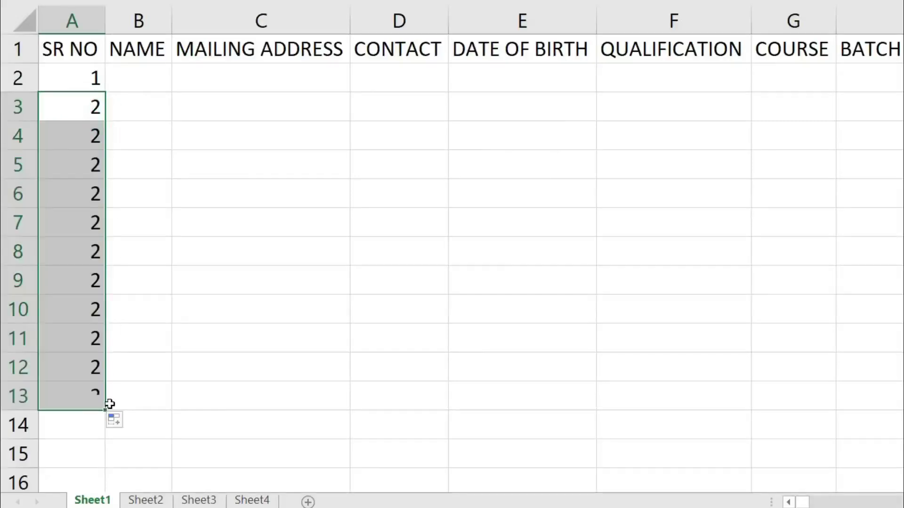
{"action": "key", "text": "ctrl+z"}
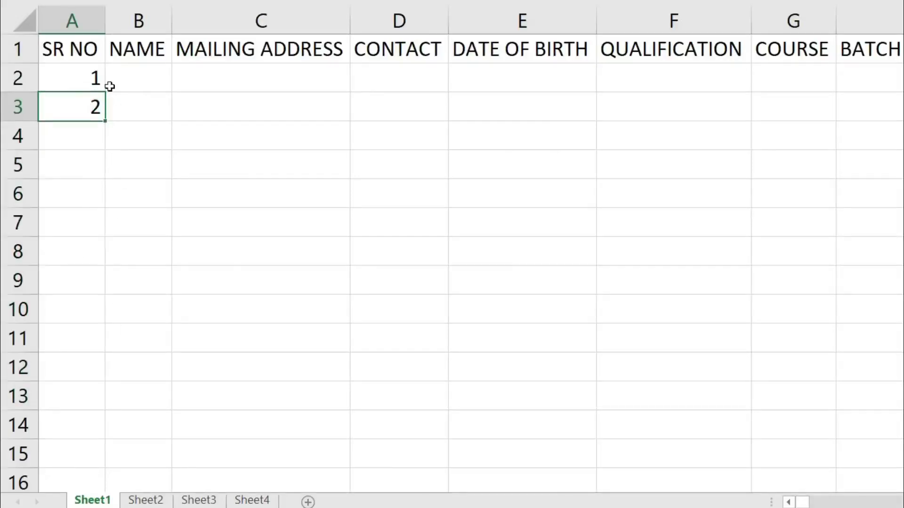
Clear A3 and fill serial numbers 1 to 11 down from A2 to A12
{"action": "left_click", "coordinate": [88, 76]}
{"action": "left_click_drag", "start_coordinate": [87, 75], "coordinate": [86, 102]}
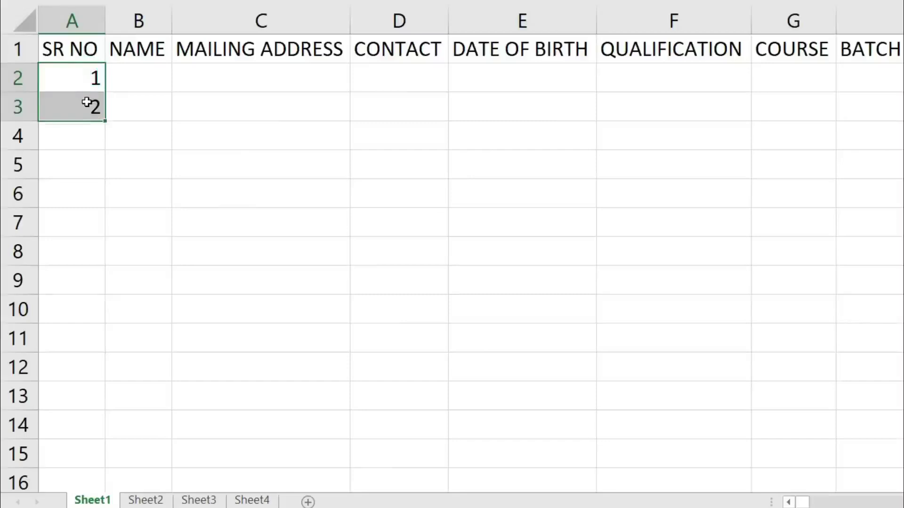
{"action": "left_click", "coordinate": [87, 102]}
{"action": "key", "text": "Delete"}
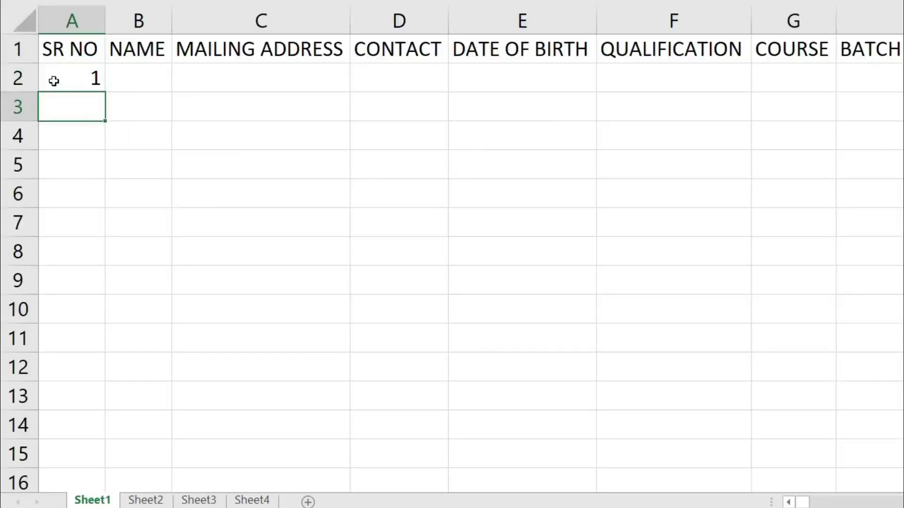
{"action": "left_click", "coordinate": [78, 72]}
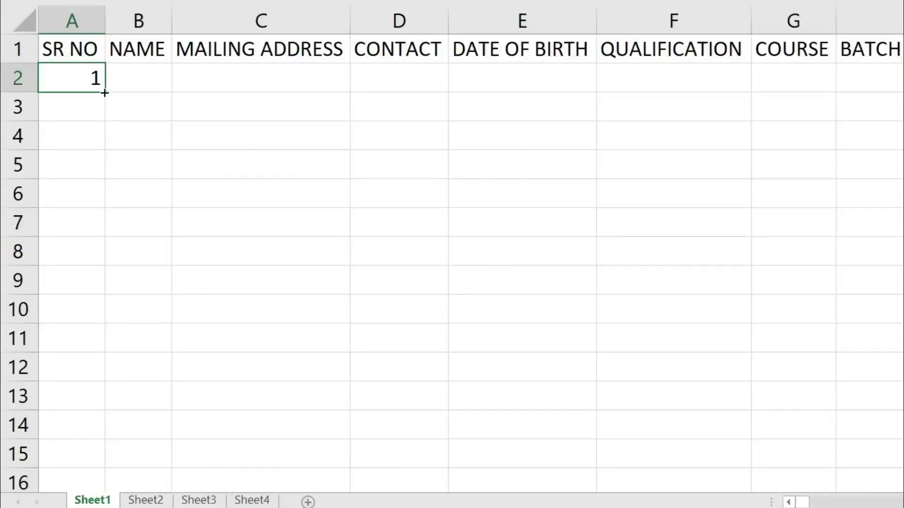
{"action": "left_click_drag", "start_coordinate": [105, 92], "coordinate": [106, 381]}
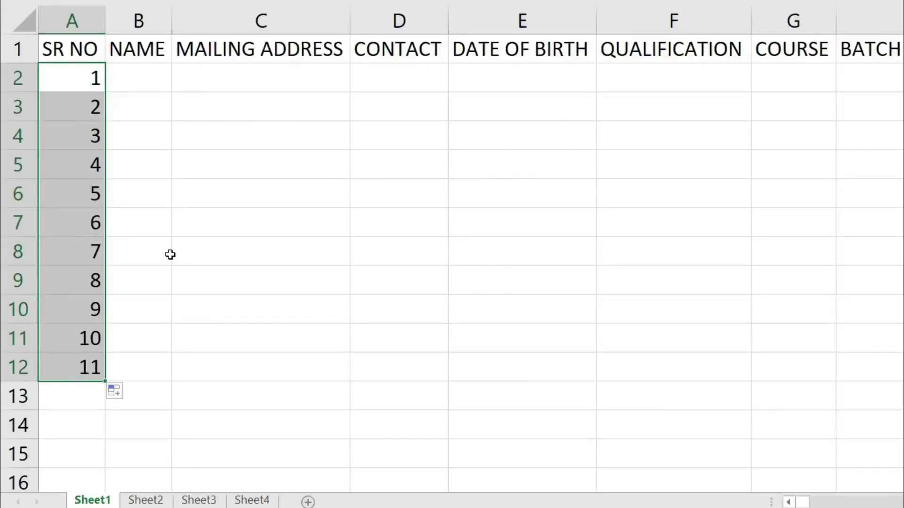
{"action": "left_click", "coordinate": [158, 87]}
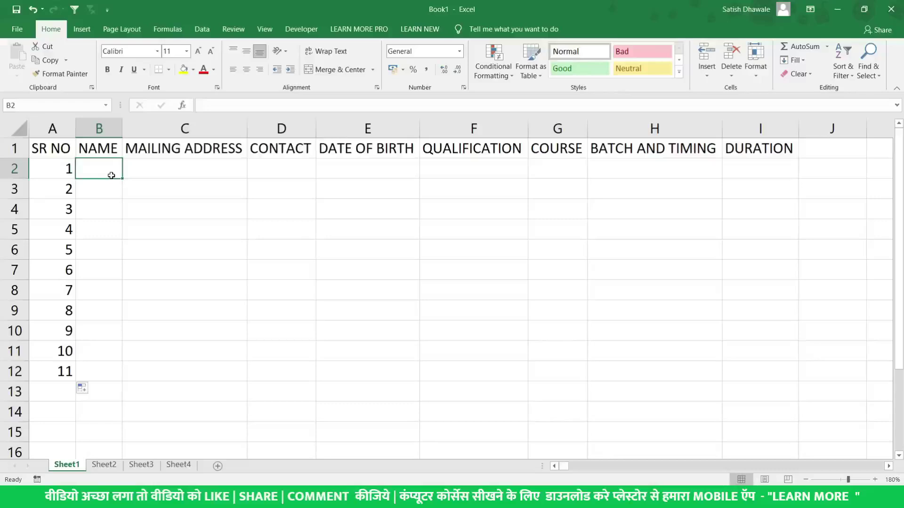
Enter the first student's full name from the admission form in B2
{"action": "key", "text": "alt+Tab"}
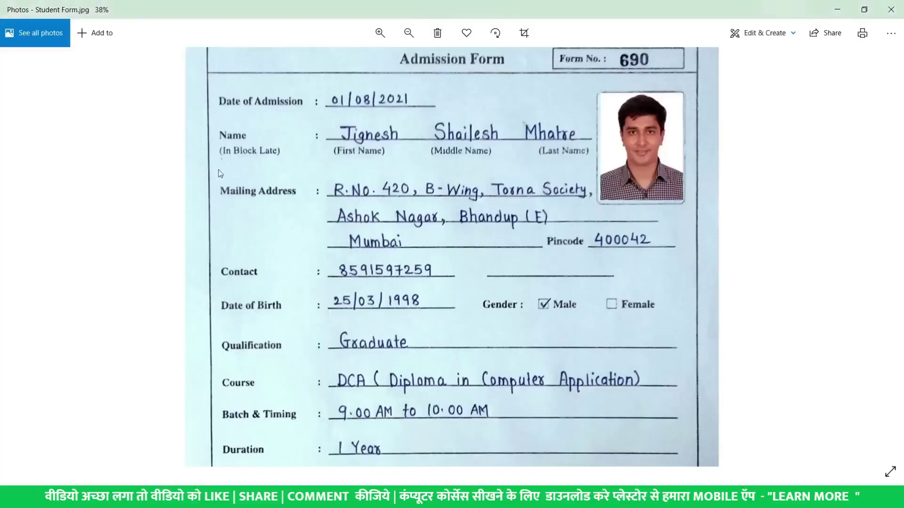
{"action": "key", "text": "alt+Tab"}
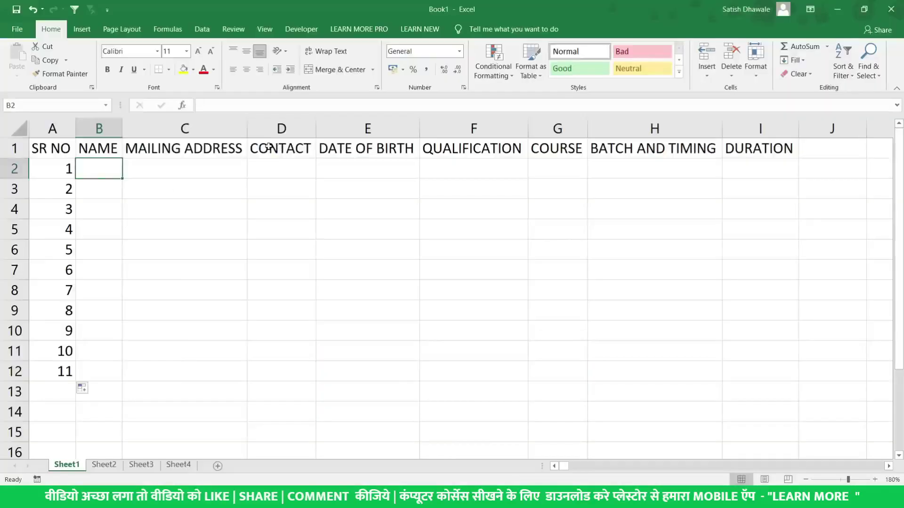
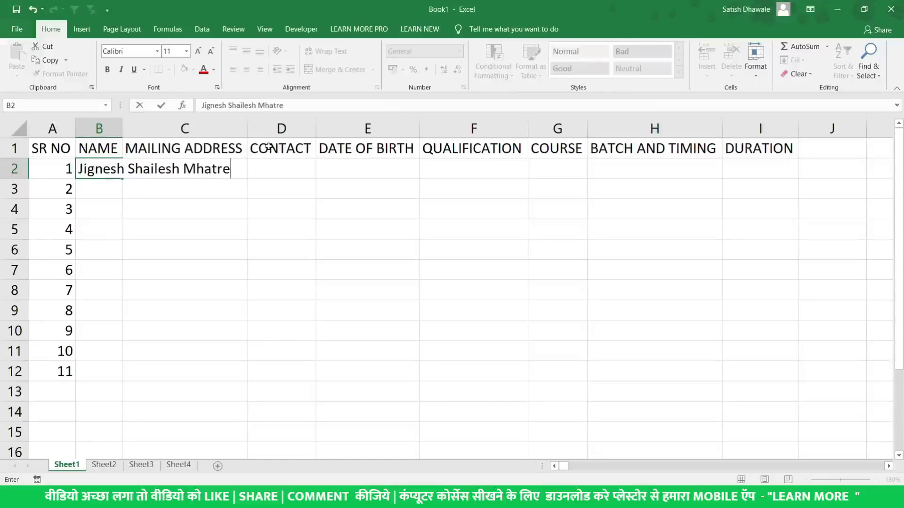
{"action": "key", "text": "Return"}
Clear serial numbers 2 to 11 below A2 and autofit column B to the name
{"action": "left_click_drag", "start_coordinate": [69, 188], "coordinate": [52, 394]}
{"action": "key", "text": "Delete"}
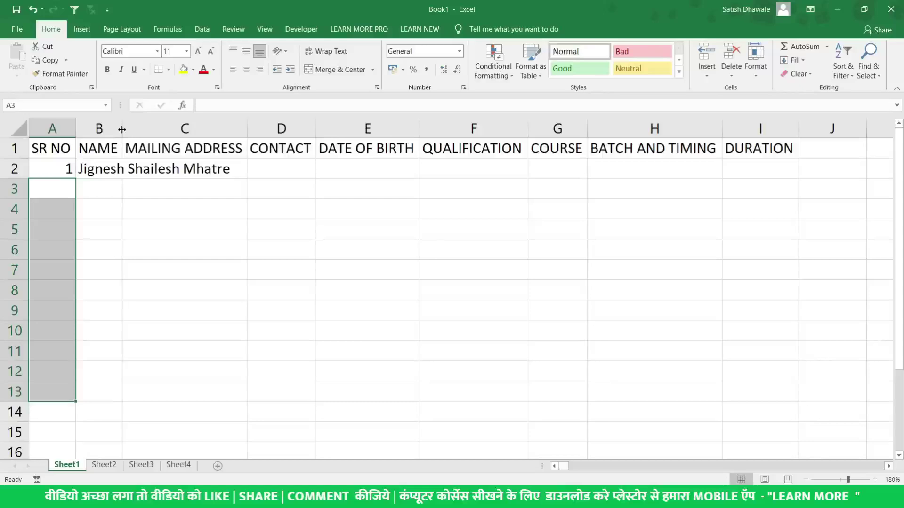
{"action": "left_click", "coordinate": [104, 172]}
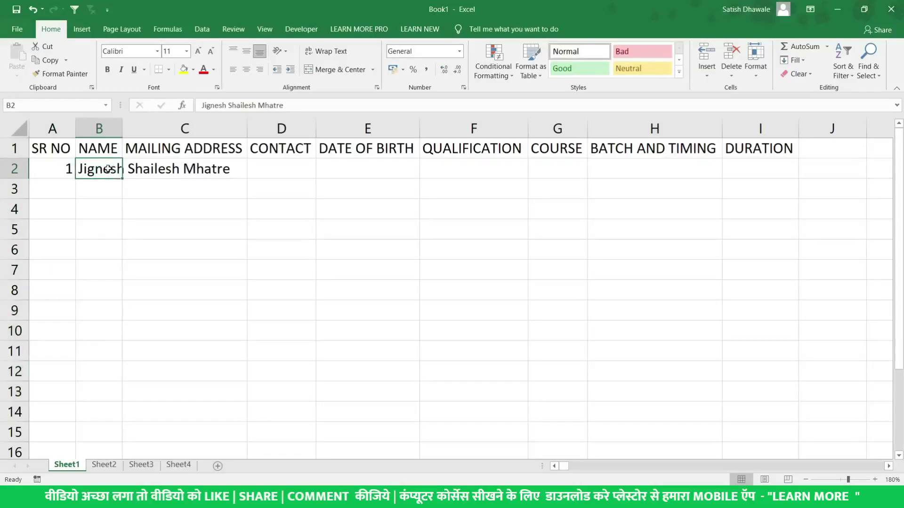
{"action": "double_click", "coordinate": [121, 124]}
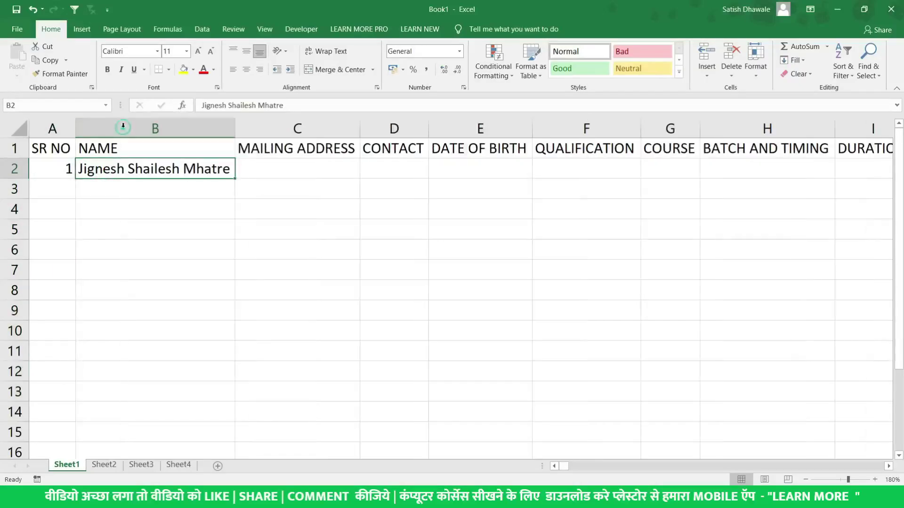
{"action": "left_click", "coordinate": [256, 171]}
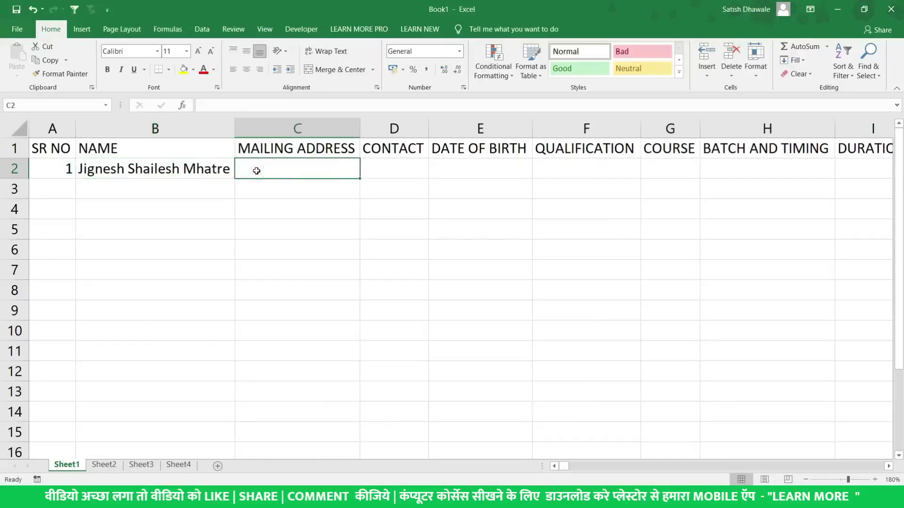
Enter the student's mailing address from the form in C2 and autofit column C
{"action": "key", "text": "alt+Tab"}
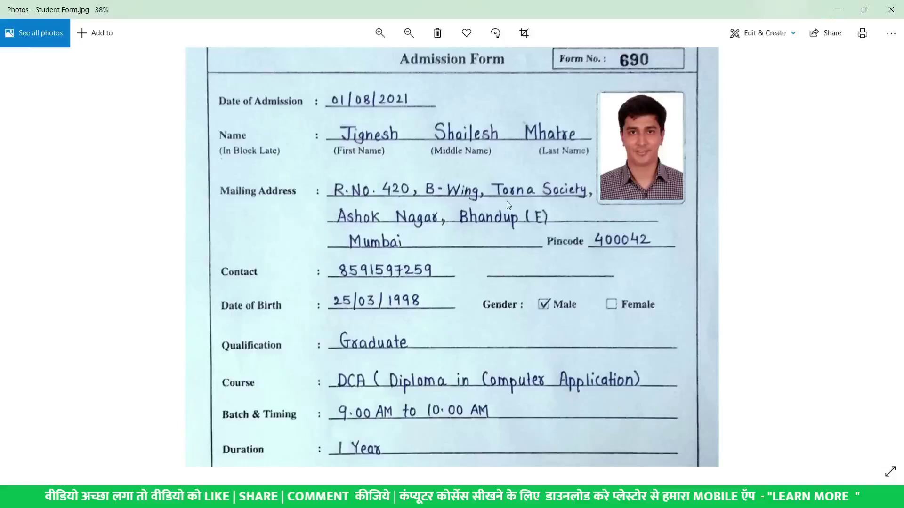
{"action": "key", "text": "alt+Tab"}
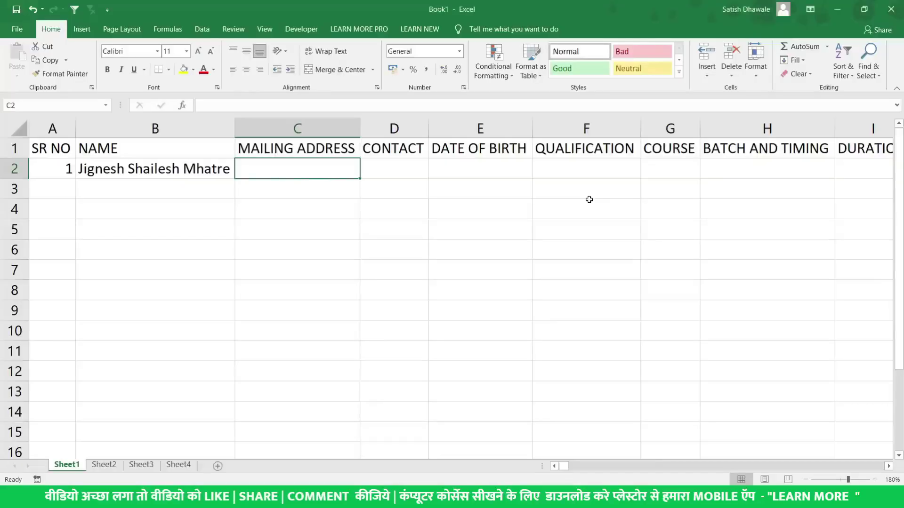
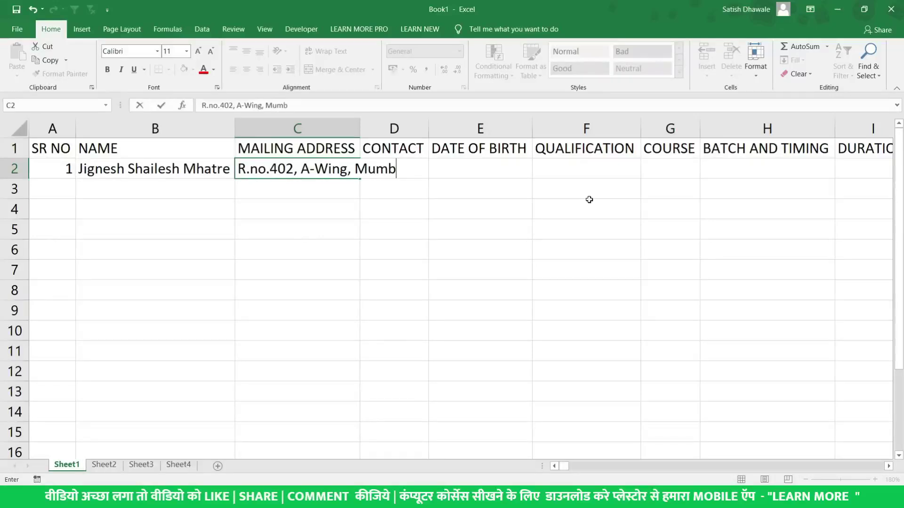
{"action": "key", "text": "Return"}
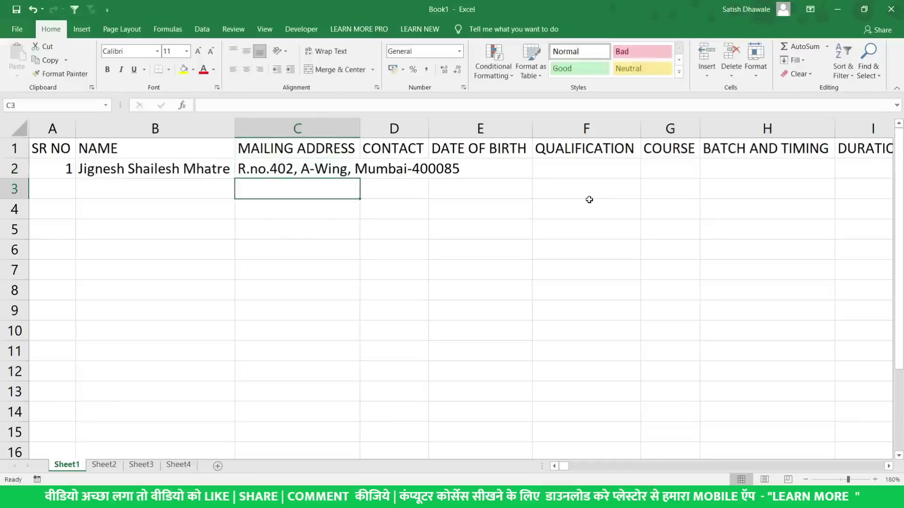
{"action": "key", "text": "Up"}
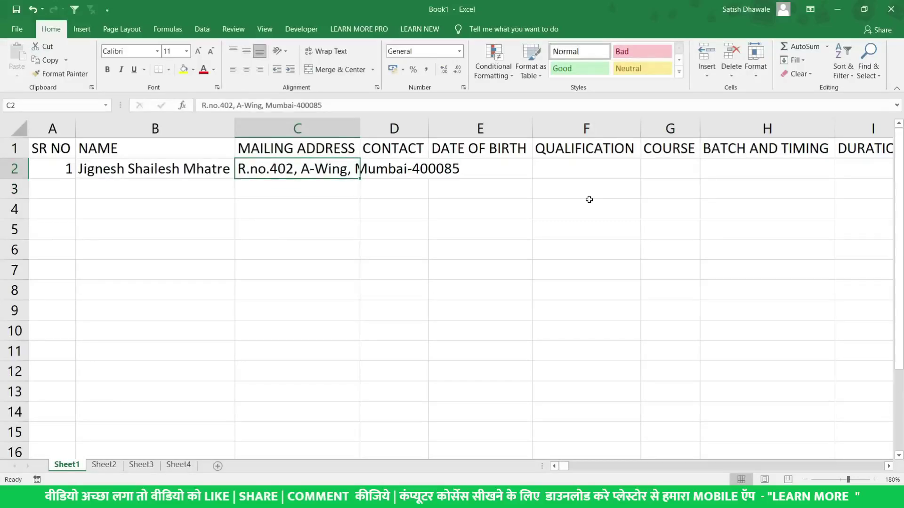
{"action": "key", "text": "Right"}
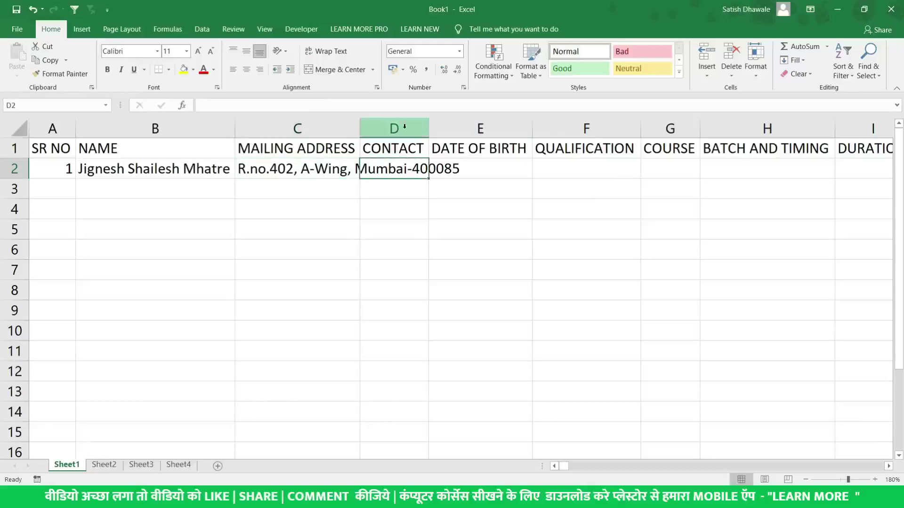
{"action": "double_click", "coordinate": [359, 133]}
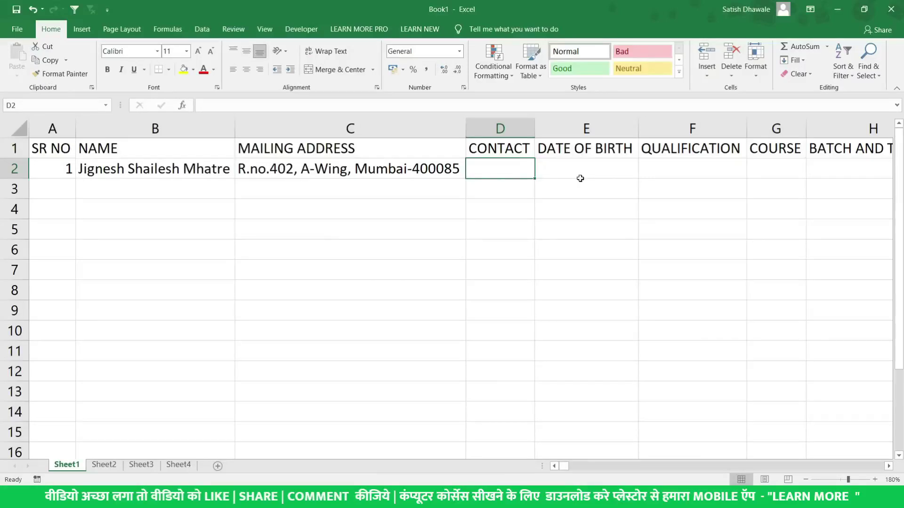
{"action": "type", "text": "9123"}
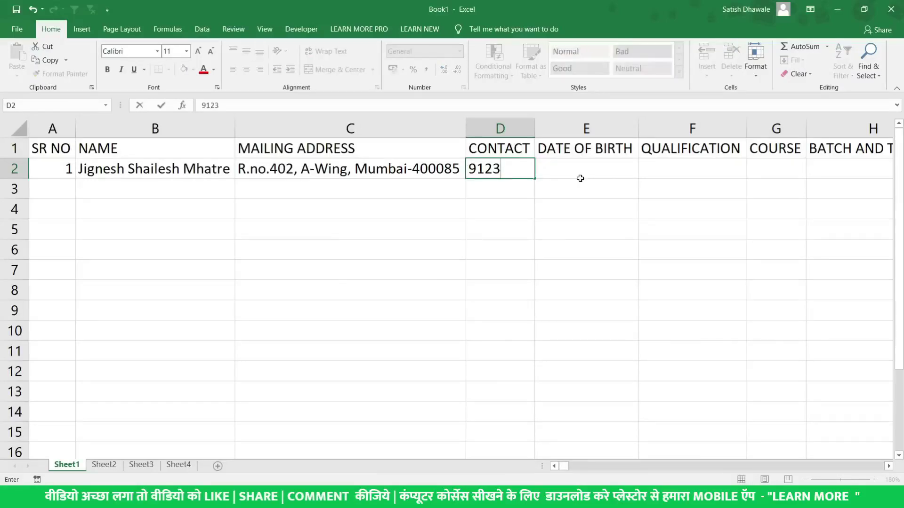
{"action": "type", "text": "456789"}
{"action": "key", "text": "Return"}
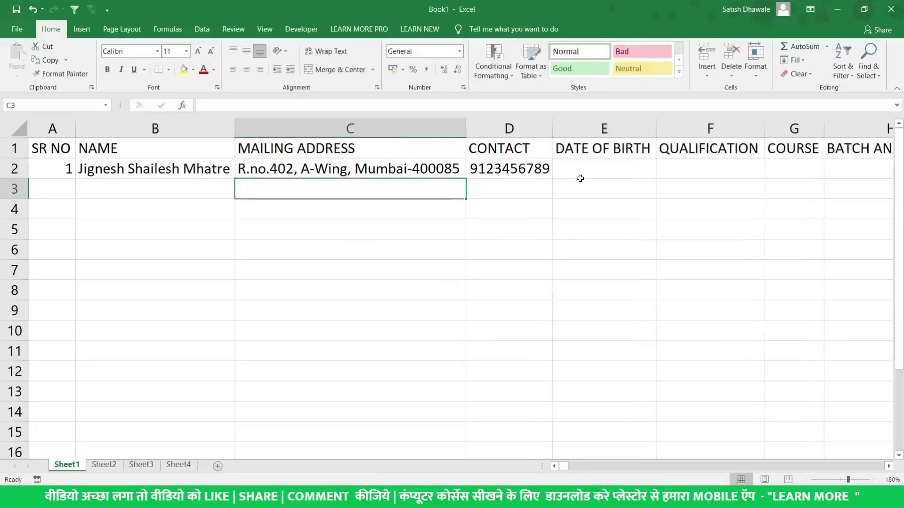
{"action": "left_click", "coordinate": [602, 170]}
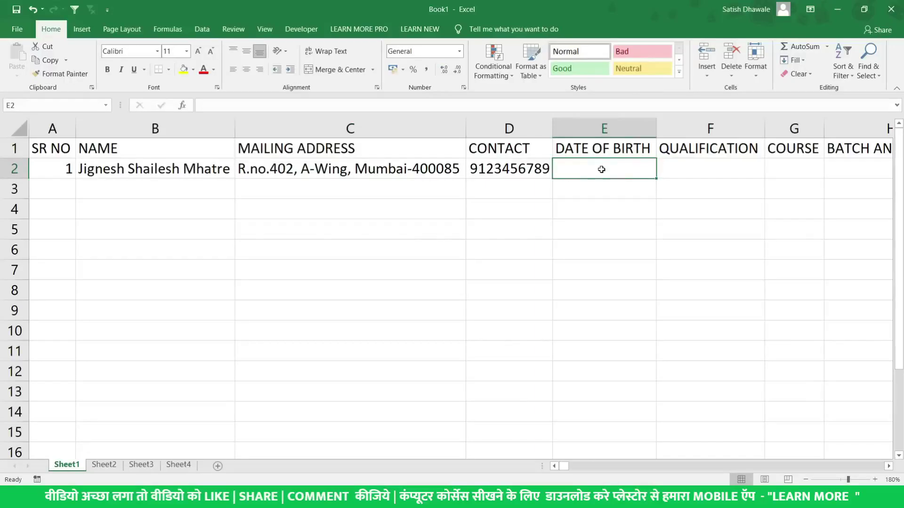
{"action": "key", "text": "alt+Tab"}
{"action": "key", "text": "alt+Tab"}
{"action": "type", "text": "25-0"}
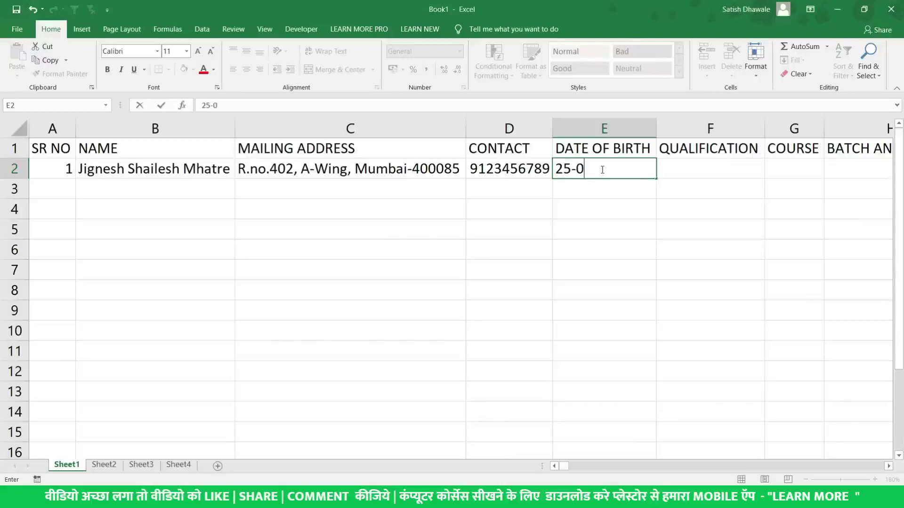
{"action": "type", "text": "3-1998"}
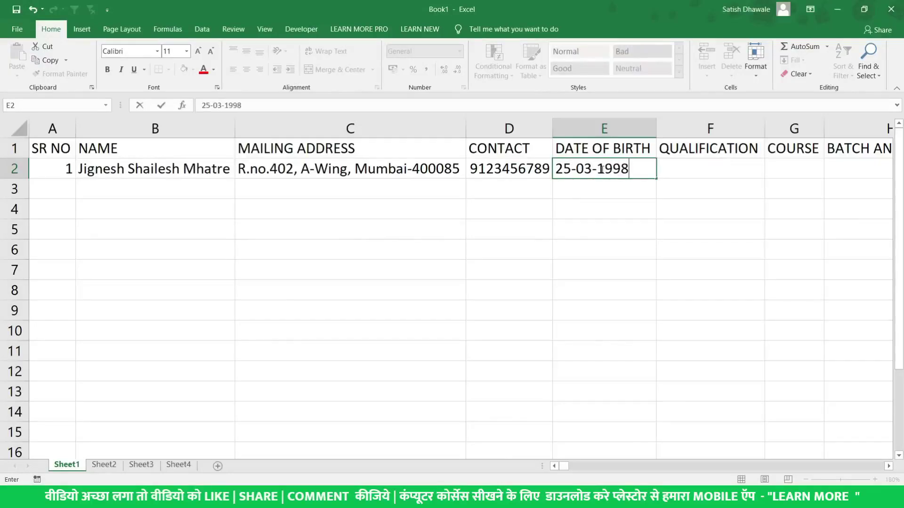
{"action": "key", "text": "Return"}
Fill qualification HSC, course DCA, batch 8 TO 10 and duration 1 Year in row 2
{"action": "left_click", "coordinate": [681, 162]}
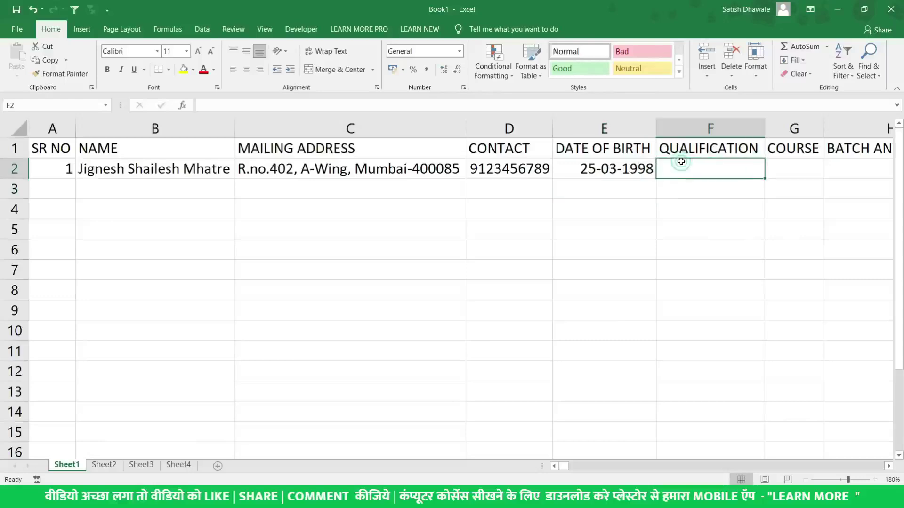
{"action": "type", "text": "HD"}
{"action": "key", "text": "BackSpace"}
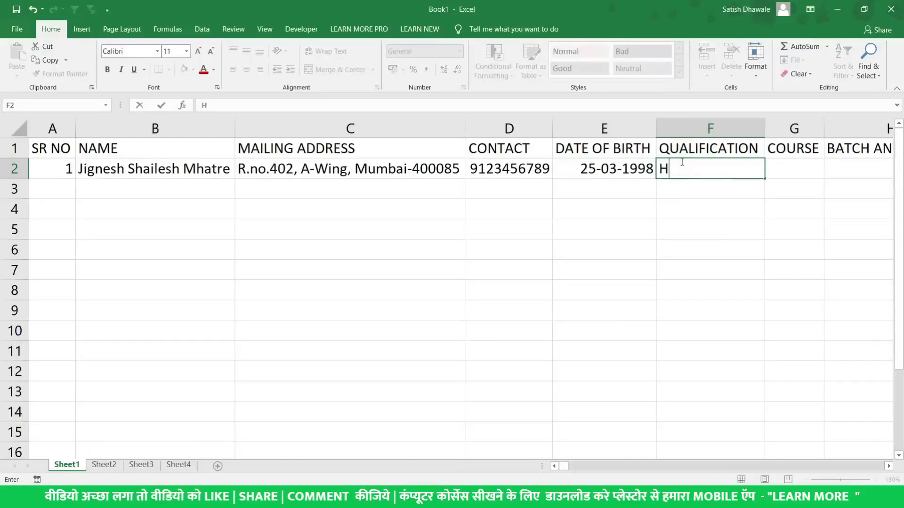
{"action": "type", "text": "SC"}
{"action": "key", "text": "Tab"}
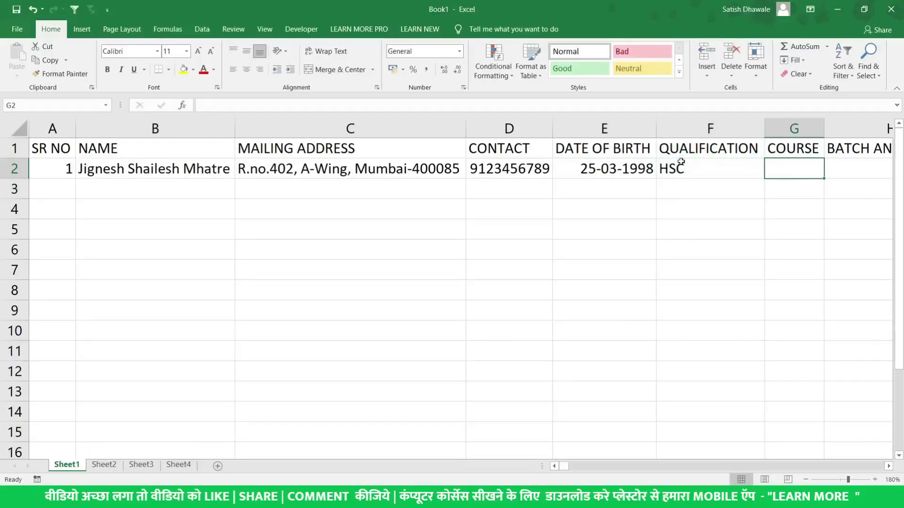
{"action": "type", "text": "DCA"}
{"action": "key", "text": "Tab"}
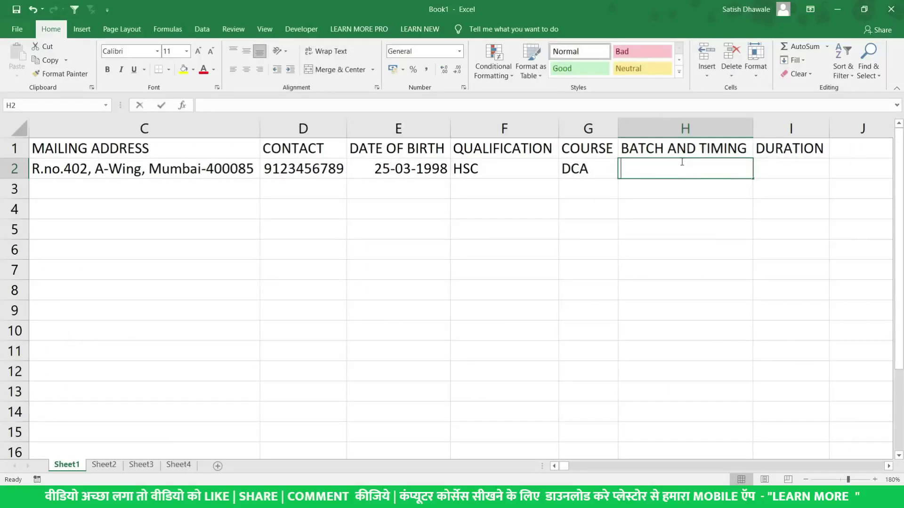
{"action": "type", "text": "8 TO 10"}
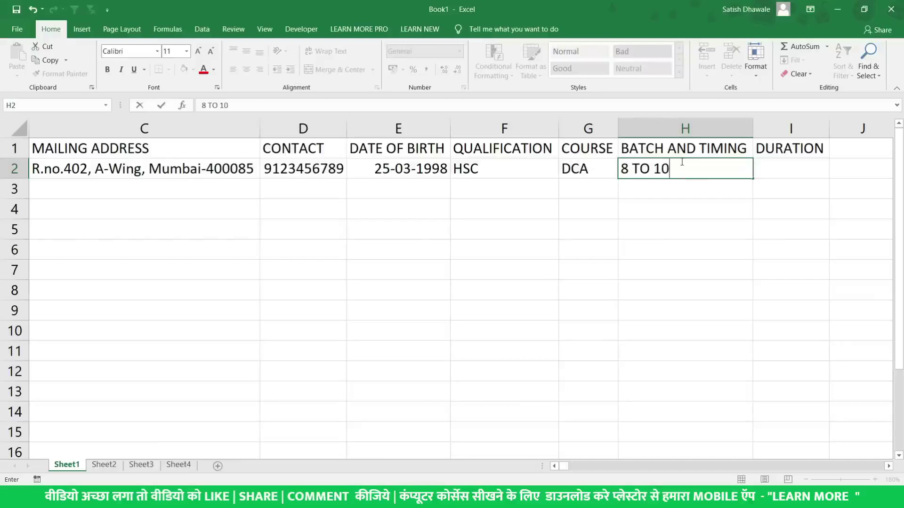
{"action": "key", "text": "Tab"}
{"action": "type", "text": "1 Year"}
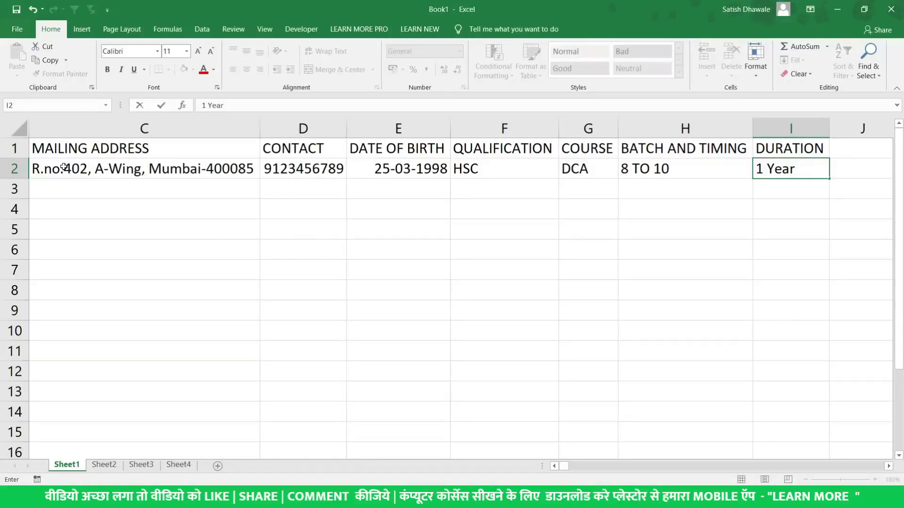
{"action": "key", "text": "Return"}
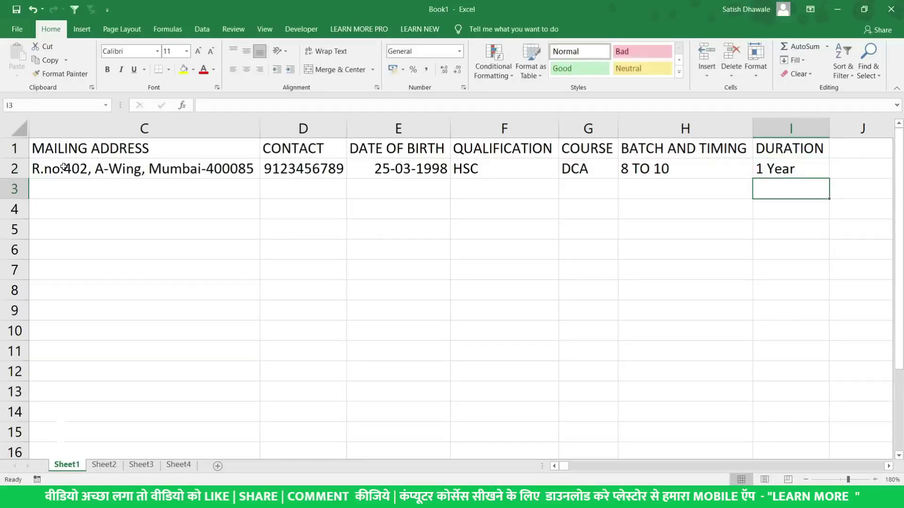
{"action": "key", "text": "Home"}
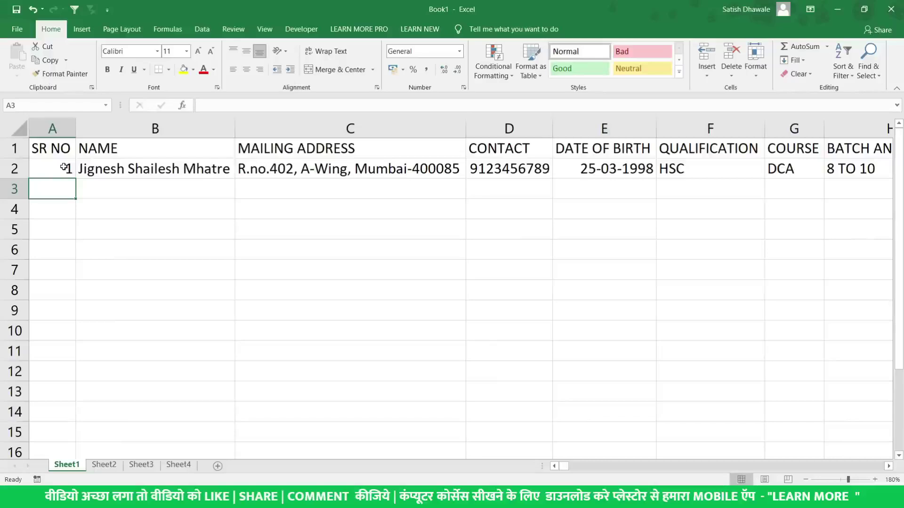
Enter serial number 2 in A3 and the second student's first name in B3
{"action": "key", "text": "Right"}
{"action": "key", "text": "Right"}
{"action": "key", "text": "Right"}
{"action": "key", "text": "Right"}
{"action": "key", "text": "Right"}
{"action": "key", "text": "Right"}
{"action": "key", "text": "Right"}
{"action": "key", "text": "Right"}
{"action": "key", "text": "Right"}
{"action": "key", "text": "Right"}
{"action": "key", "text": "Right"}
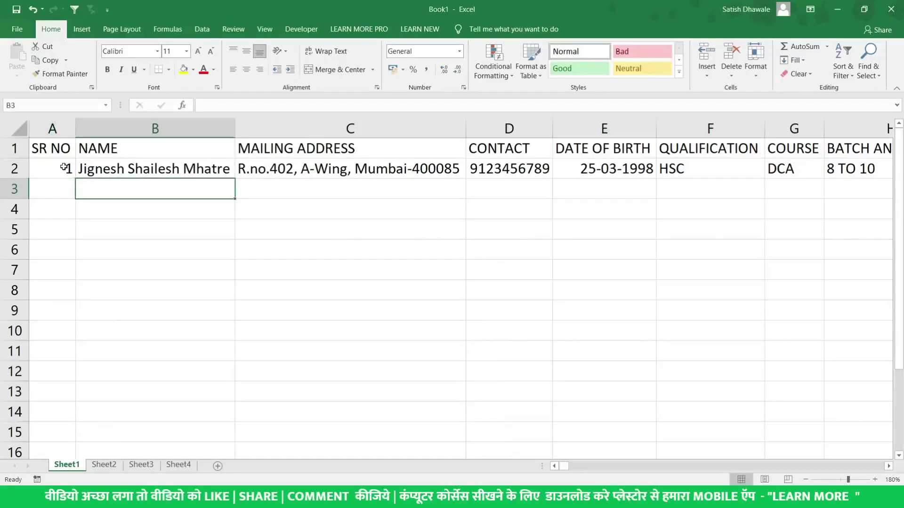
{"action": "key", "text": "Left"}
{"action": "key", "text": "Left"}
{"action": "key", "text": "Left"}
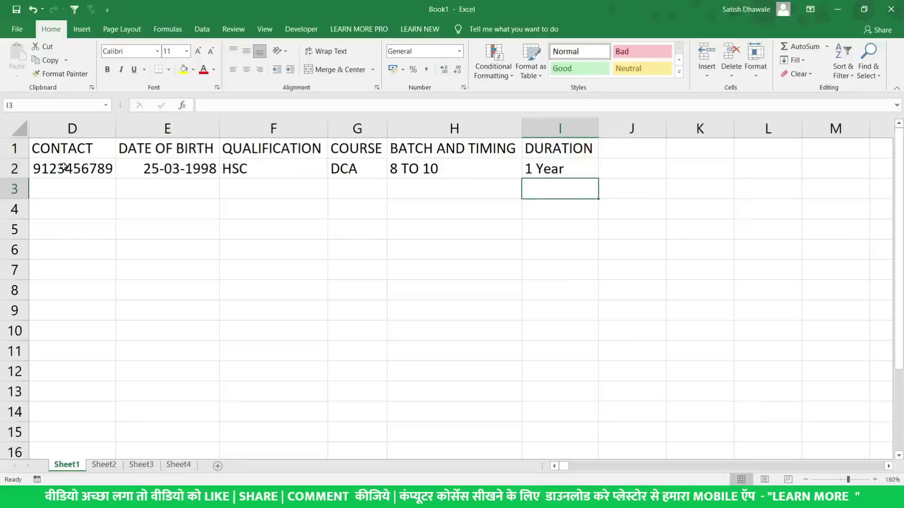
{"action": "key", "text": "Left"}
{"action": "key", "text": "Left"}
{"action": "key", "text": "Left"}
{"action": "key", "text": "Left"}
{"action": "key", "text": "Left"}
{"action": "key", "text": "Left"}
{"action": "key", "text": "Left"}
{"action": "key", "text": "Left"}
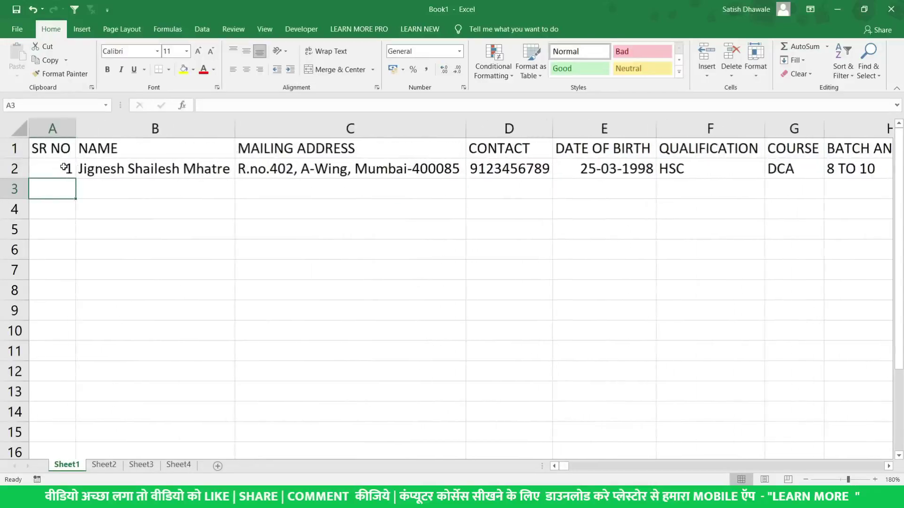
{"action": "type", "text": "2"}
{"action": "key", "text": "Tab"}
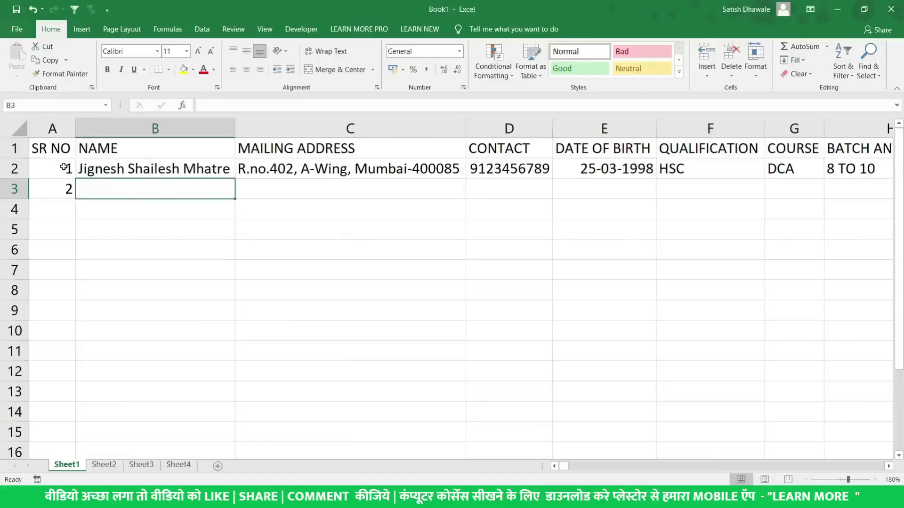
{"action": "type", "text": "Ganesg"}
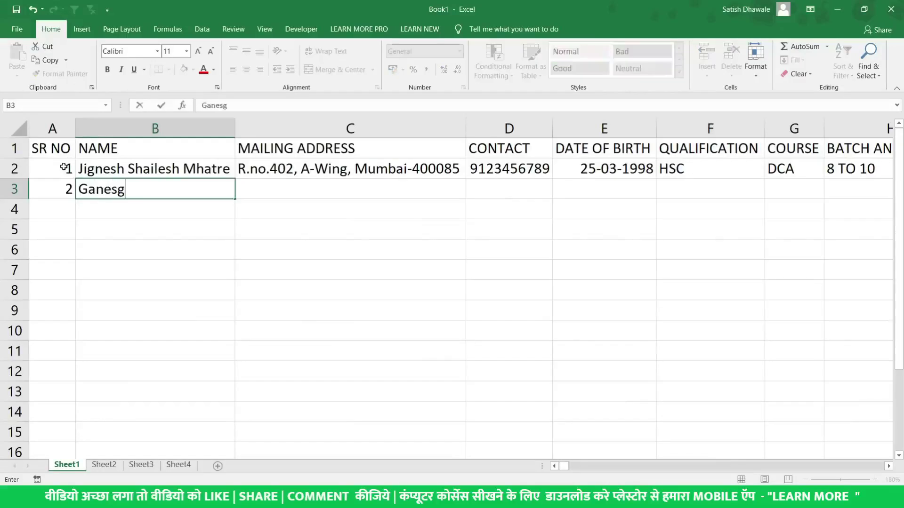
{"action": "key", "text": "BackSpace"}
{"action": "type", "text": "h"}
{"action": "key", "text": "Tab"}
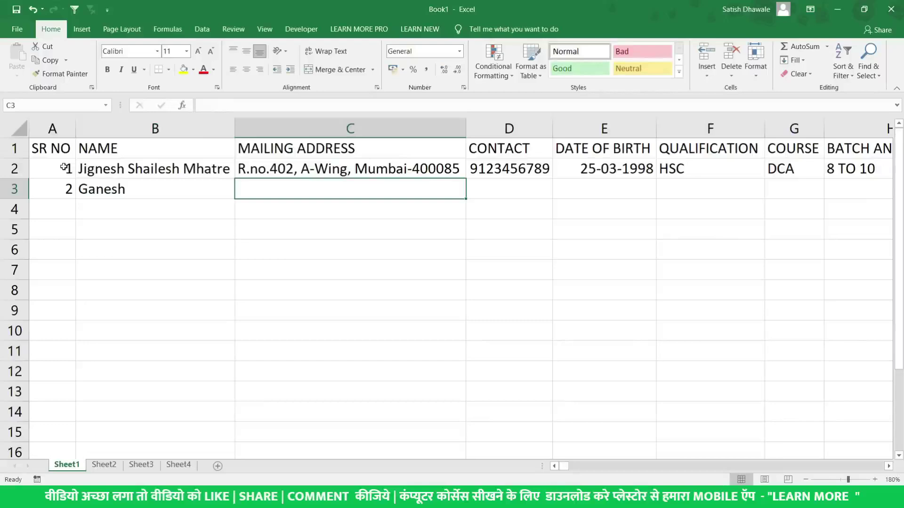
{"action": "key", "text": "Down"}
Enter Mumbai as the second student's address in C3, cancelling an accidental overwrite
{"action": "key", "text": "Left"}
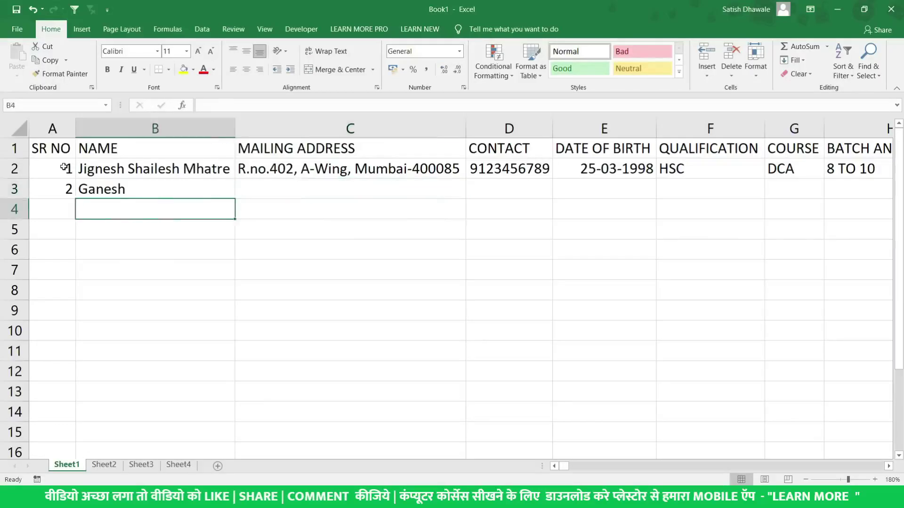
{"action": "key", "text": "Up"}
{"action": "key", "text": "Right"}
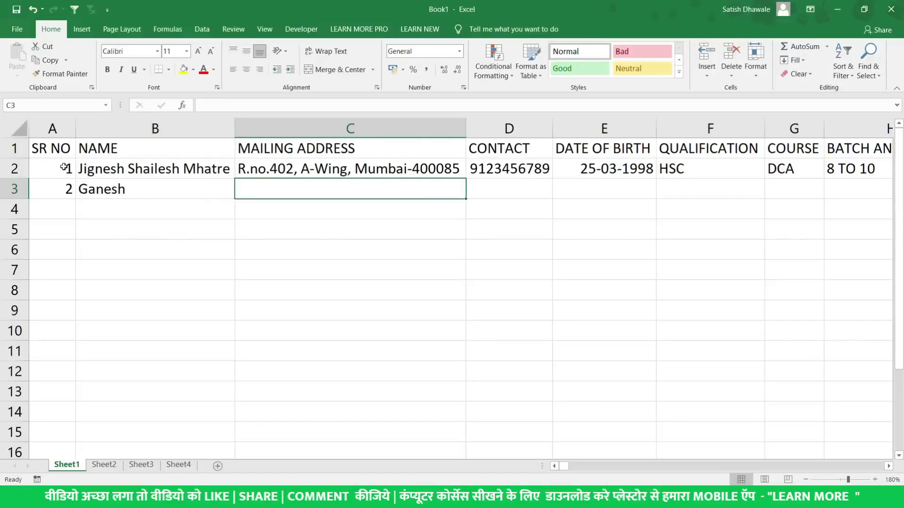
{"action": "type", "text": "Mumbai"}
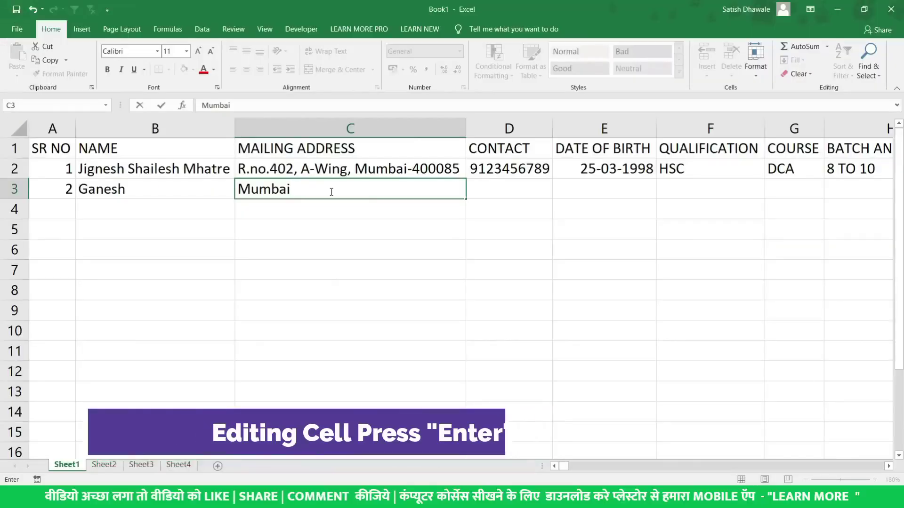
{"action": "key", "text": "Return"}
{"action": "left_click", "coordinate": [330, 192]}
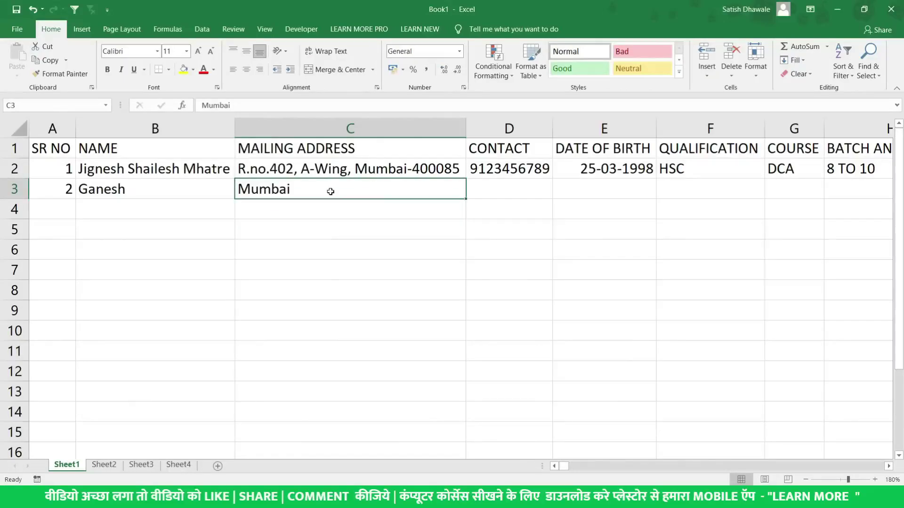
{"action": "type", "text": "40"}
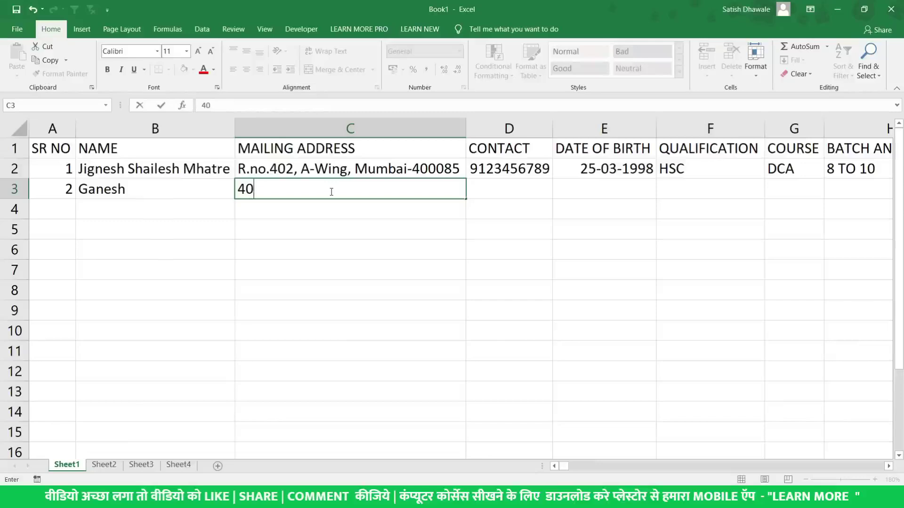
{"action": "key", "text": "Escape"}
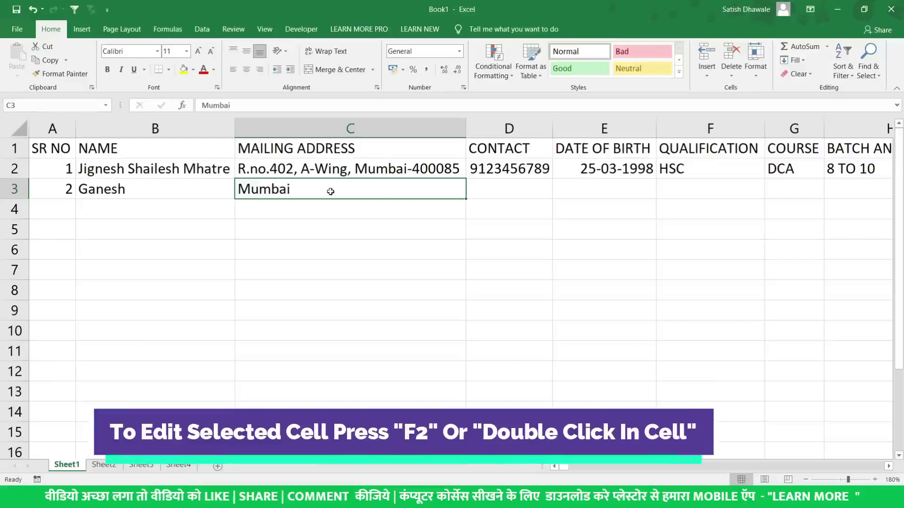
Append a PIN code to the Mumbai address in C3 and move to D3
{"action": "key", "text": "F2"}
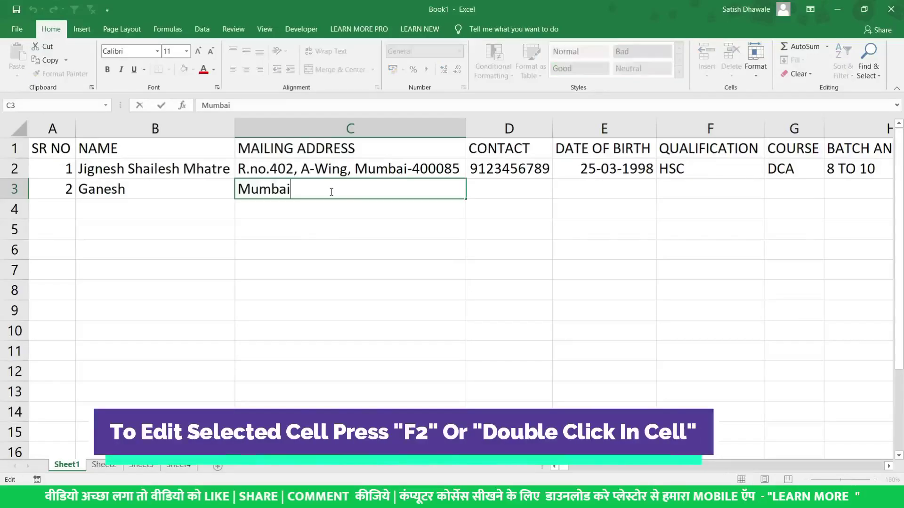
{"action": "key", "text": "Escape"}
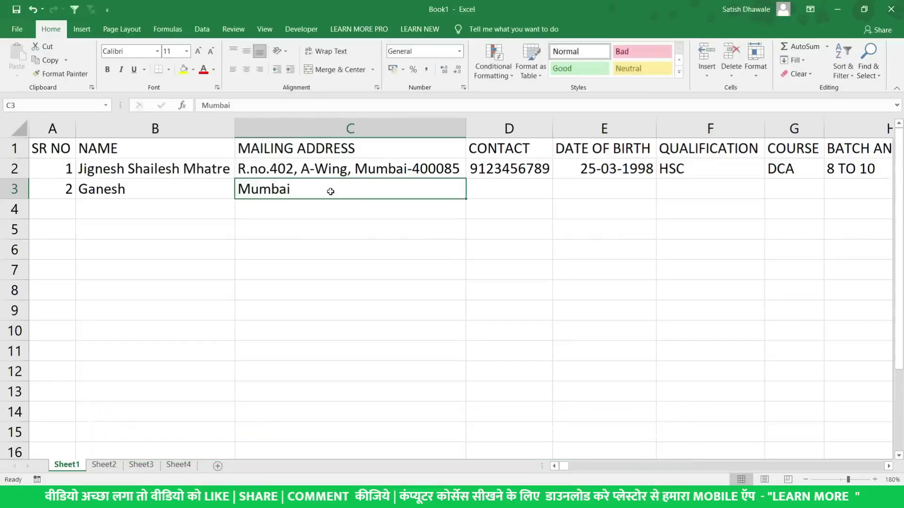
{"action": "double_click", "coordinate": [331, 192]}
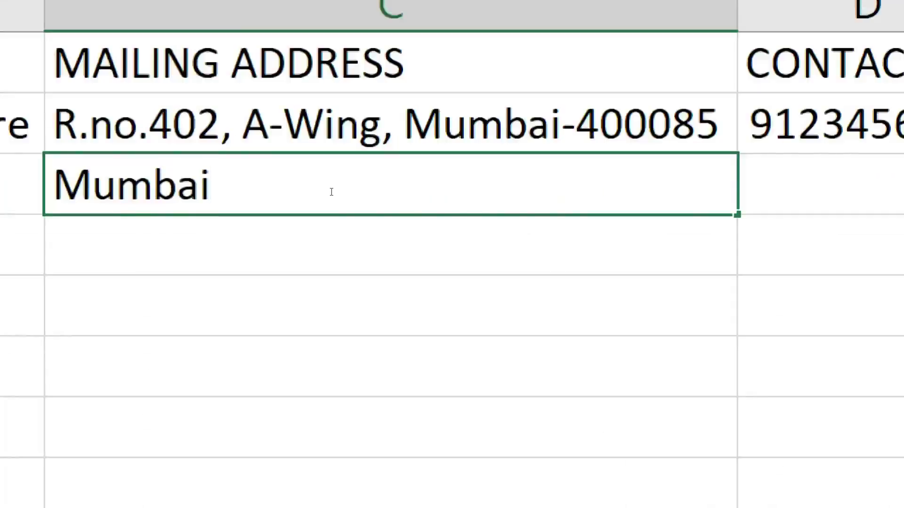
{"action": "type", "text": "-40042"}
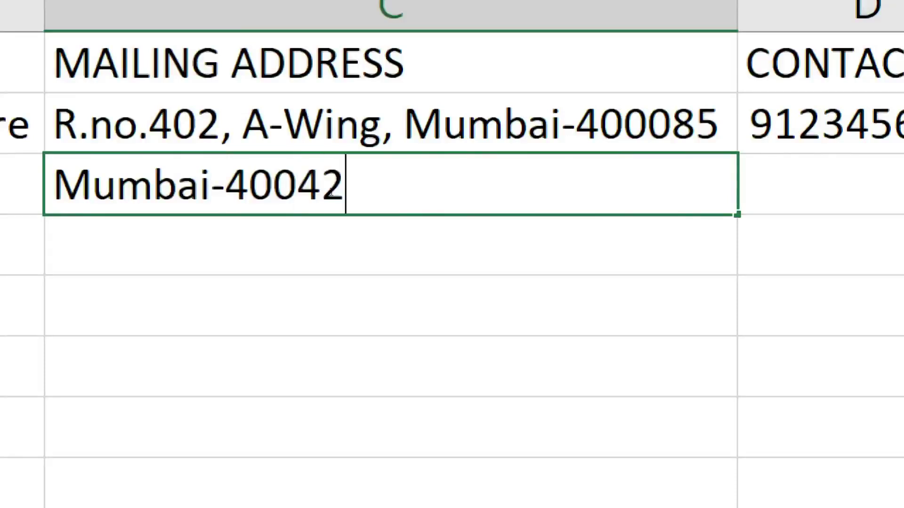
{"action": "key", "text": "Return"}
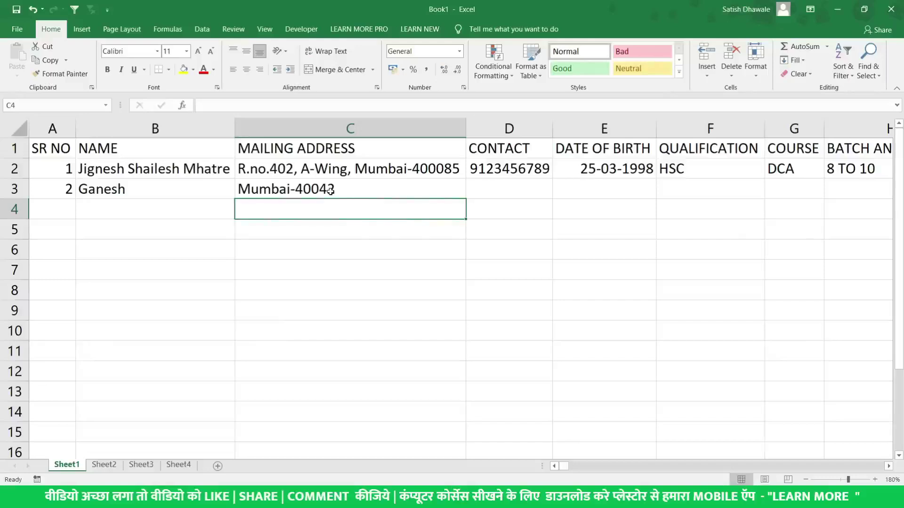
{"action": "left_click", "coordinate": [330, 191]}
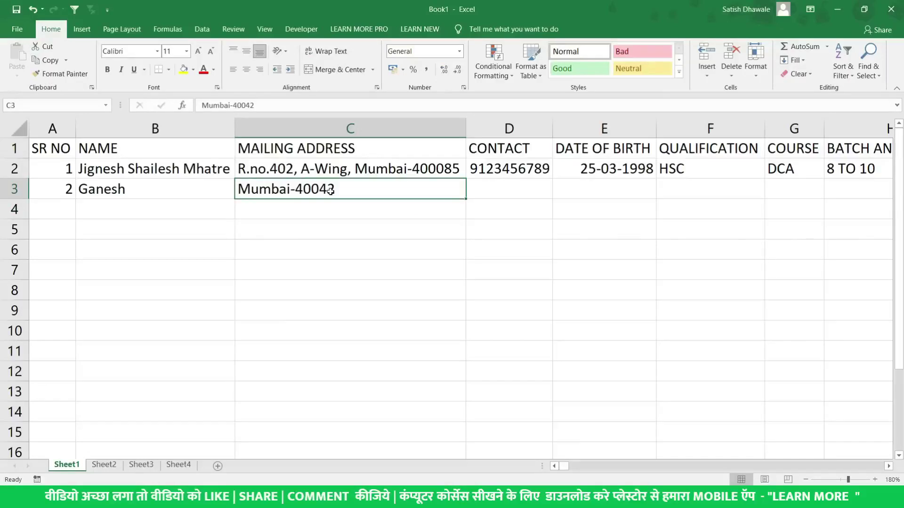
{"action": "double_click", "coordinate": [330, 191]}
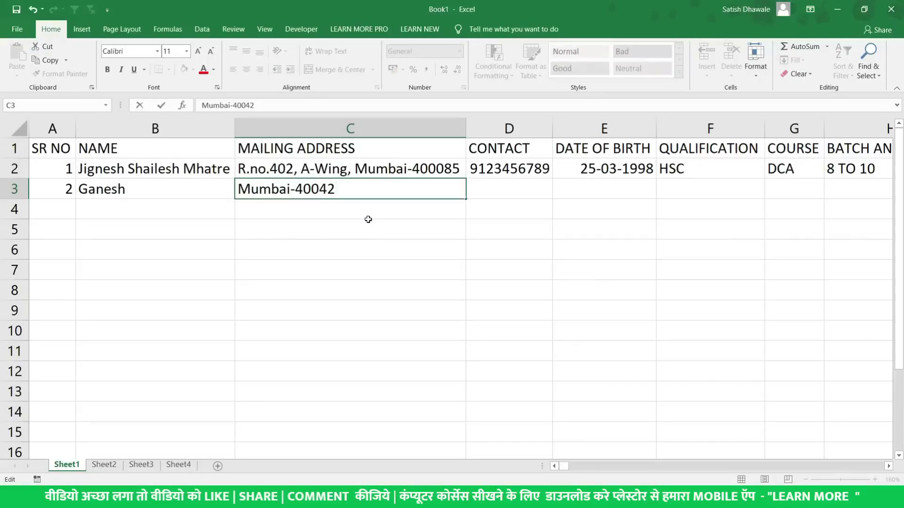
{"action": "key", "text": "Escape"}
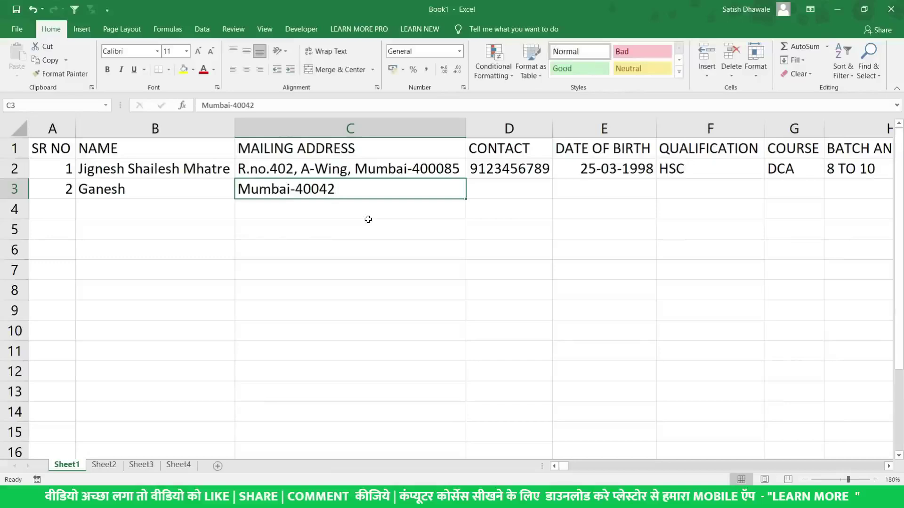
{"action": "key", "text": "Right"}
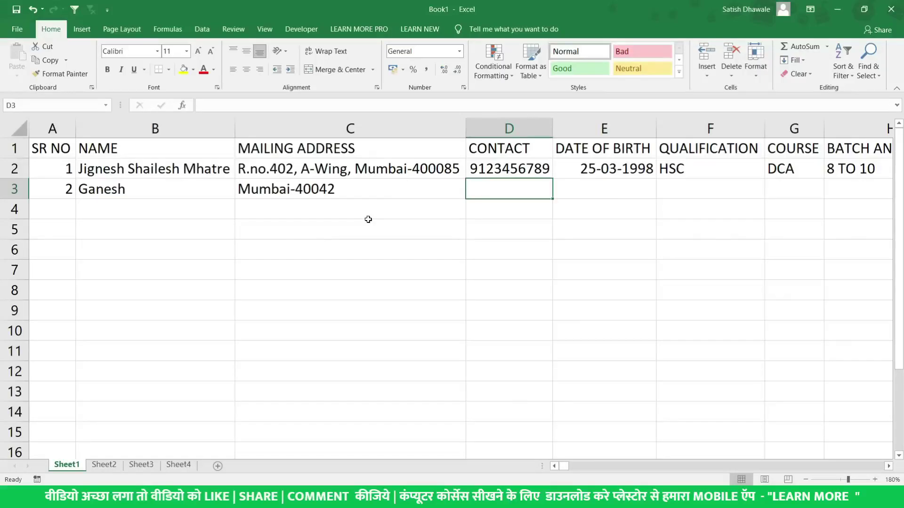
Fill serial numbers down column A through row 20
{"action": "left_click", "coordinate": [68, 190]}
{"action": "left_click_drag", "start_coordinate": [65, 173], "coordinate": [101, 369]}
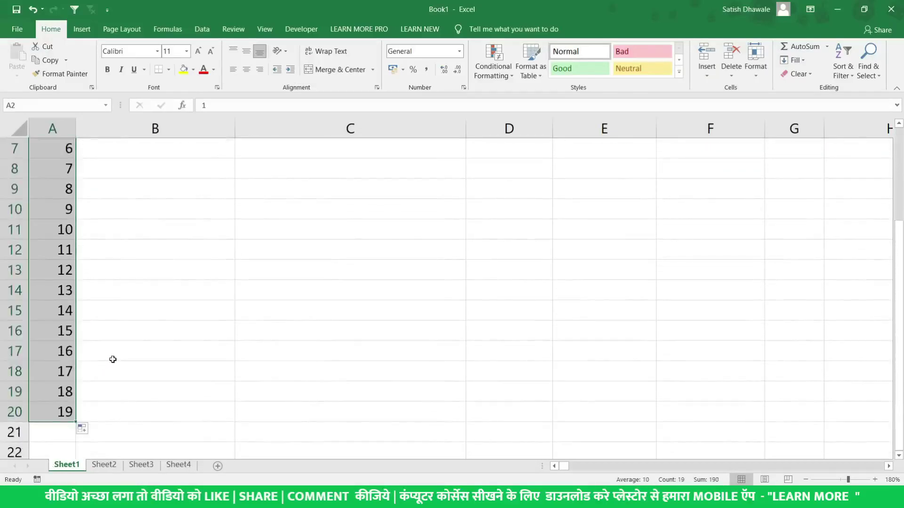
{"action": "scroll", "coordinate": [112, 359], "scroll_direction": "up", "scroll_amount": 2}
Copy the second record's name from B3 down column B to row 20
{"action": "left_click", "coordinate": [181, 184]}
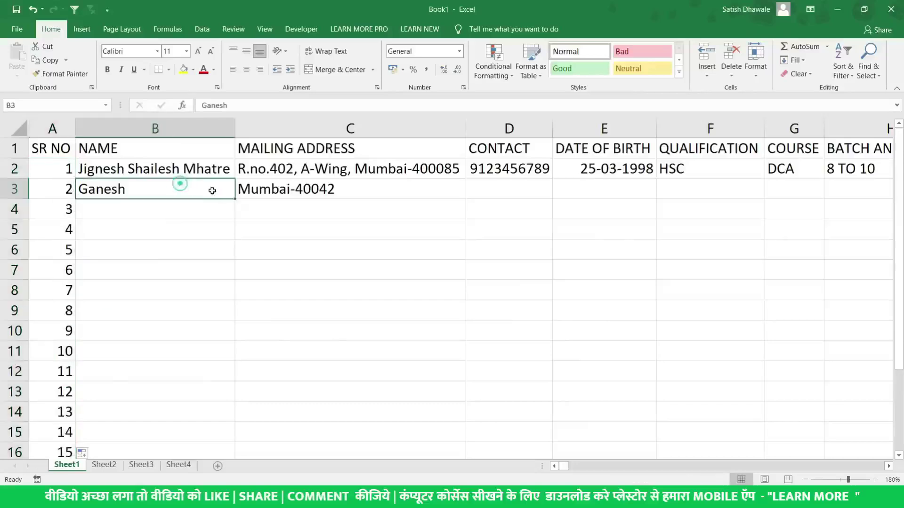
{"action": "left_click_drag", "start_coordinate": [240, 197], "coordinate": [203, 431]}
{"action": "scroll", "coordinate": [202, 397], "scroll_direction": "up", "scroll_amount": 2}
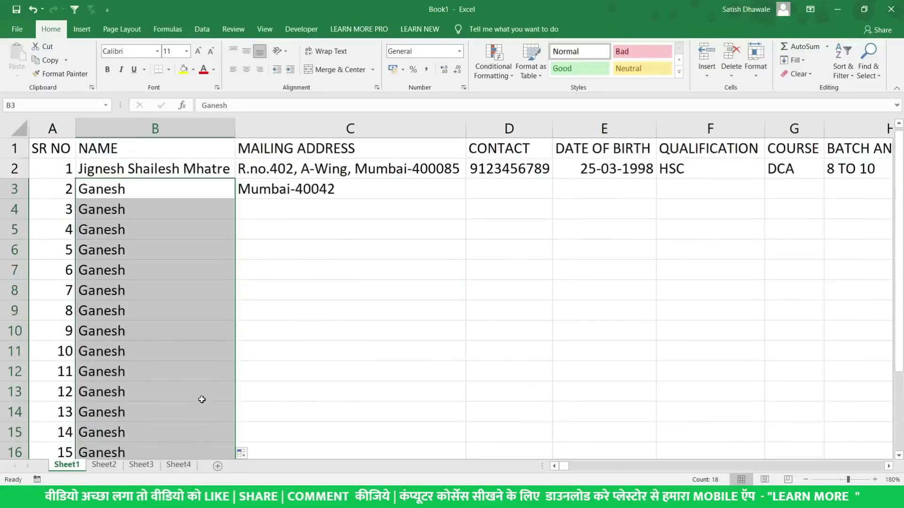
{"action": "scroll", "coordinate": [198, 399], "scroll_direction": "down", "scroll_amount": 2}
{"action": "left_click", "coordinate": [198, 399]}
{"action": "left_click", "coordinate": [292, 391]}
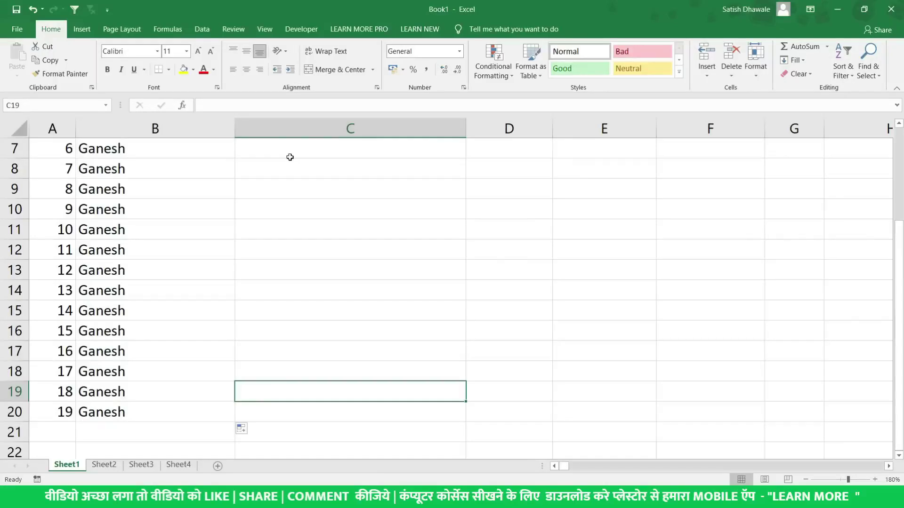
{"action": "scroll", "coordinate": [342, 257], "scroll_direction": "down", "scroll_amount": 1}
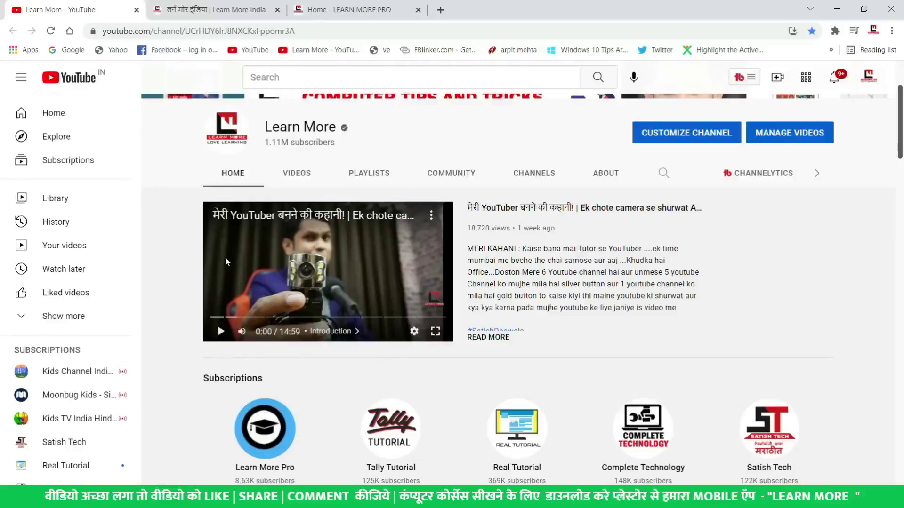
Leave the YouTube channel page and return to the Excel workbook
{"action": "scroll", "coordinate": [312, 191], "scroll_direction": "up", "scroll_amount": 1}
{"action": "scroll", "coordinate": [311, 192], "scroll_direction": "up", "scroll_amount": 3}
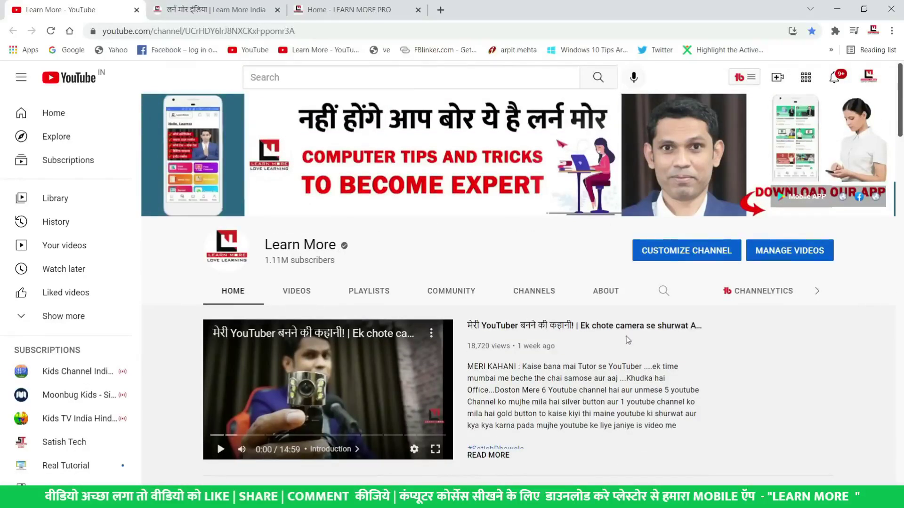
{"action": "key", "text": "alt+Tab"}
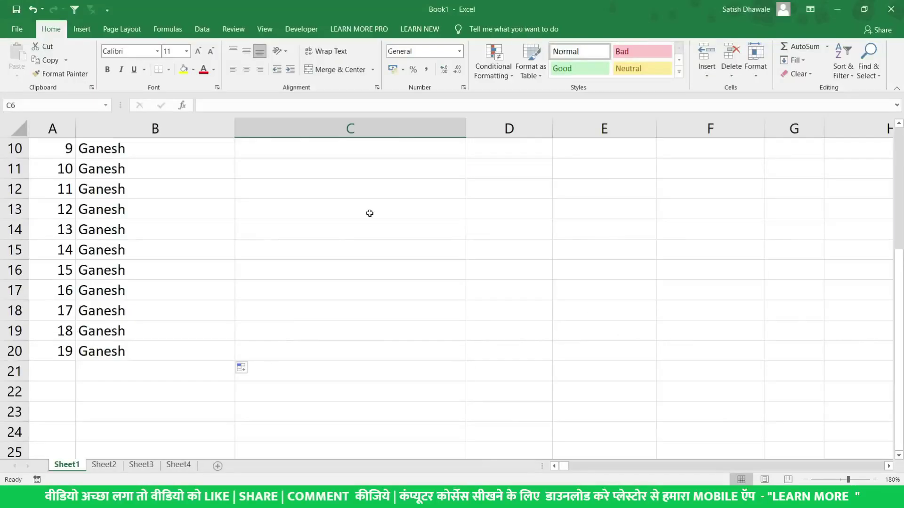
{"action": "scroll", "coordinate": [370, 213], "scroll_direction": "up", "scroll_amount": 3}
{"action": "left_click", "coordinate": [320, 148]}
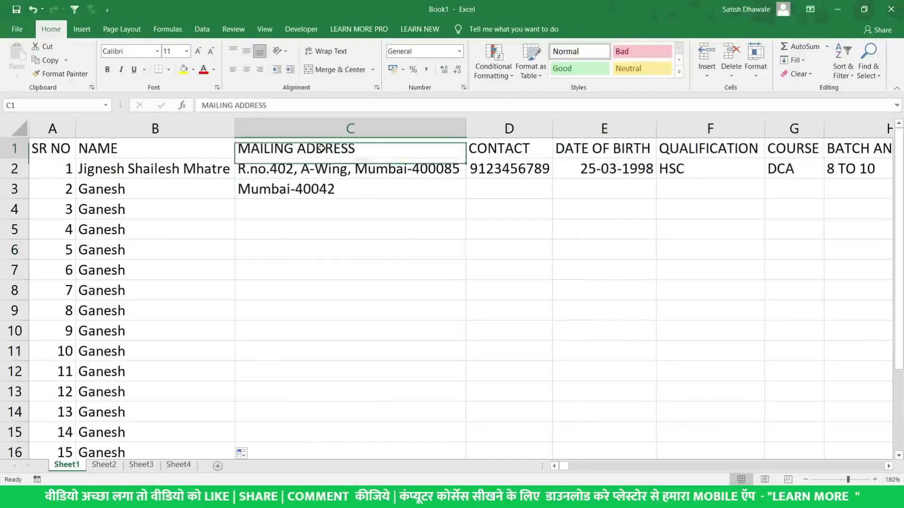
{"action": "scroll", "coordinate": [318, 186], "scroll_direction": "down", "scroll_amount": 4}
{"action": "left_click", "coordinate": [321, 290]}
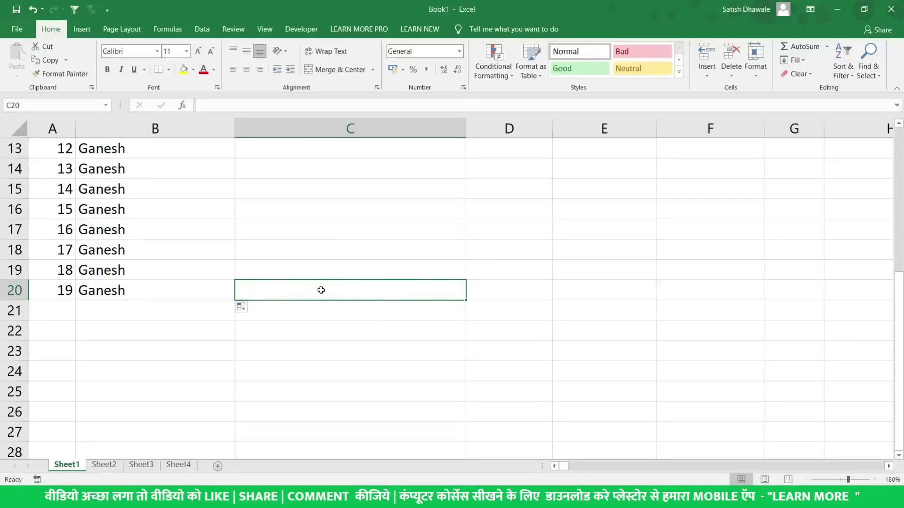
{"action": "scroll", "coordinate": [321, 290], "scroll_direction": "up", "scroll_amount": 3}
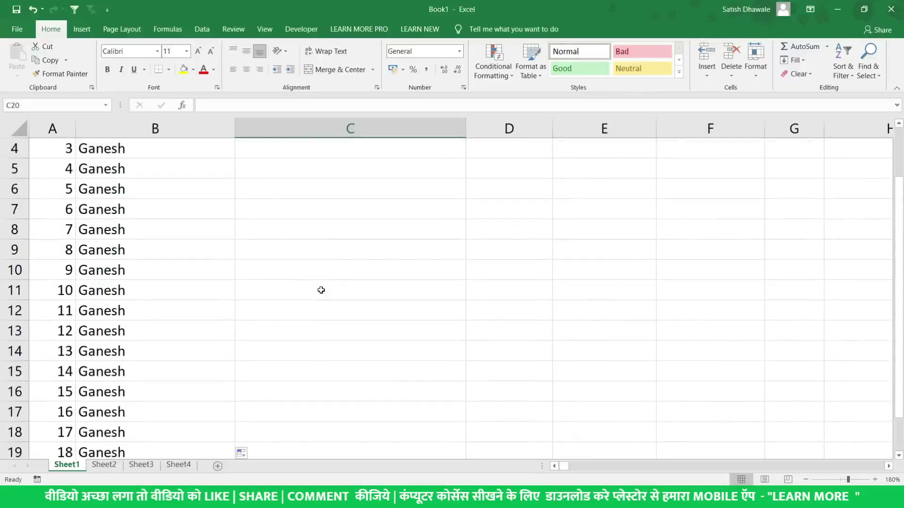
{"action": "scroll", "coordinate": [322, 290], "scroll_direction": "up", "scroll_amount": 1}
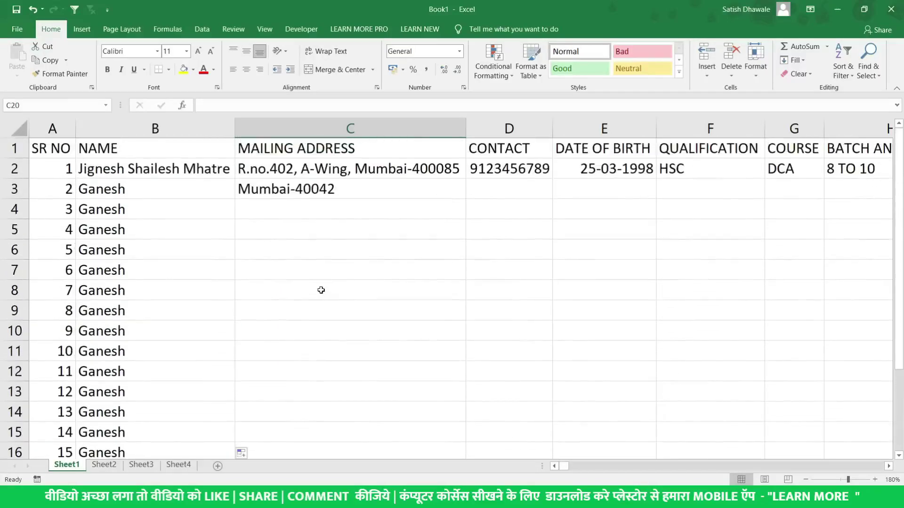
{"action": "left_click", "coordinate": [337, 150]}
{"action": "left_click", "coordinate": [11, 148]}
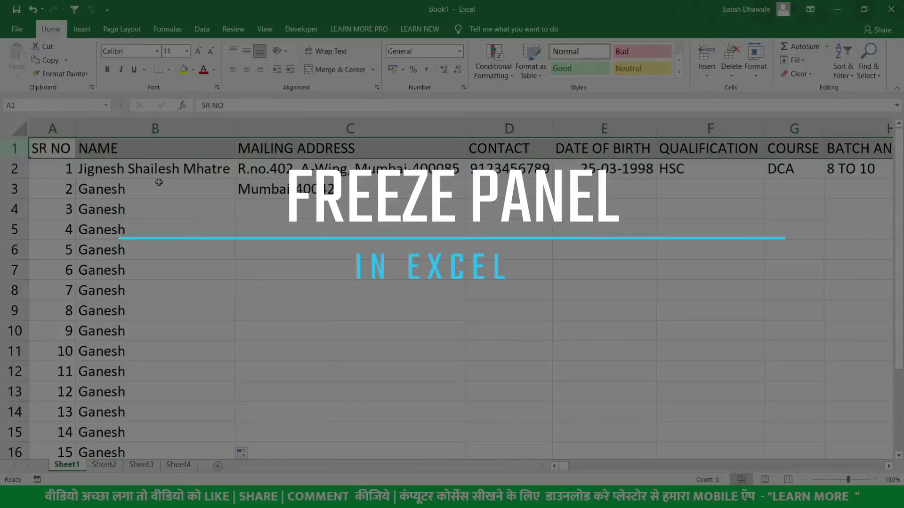
{"action": "scroll", "coordinate": [206, 210], "scroll_direction": "down", "scroll_amount": 1}
{"action": "scroll", "coordinate": [206, 210], "scroll_direction": "down", "scroll_amount": 3}
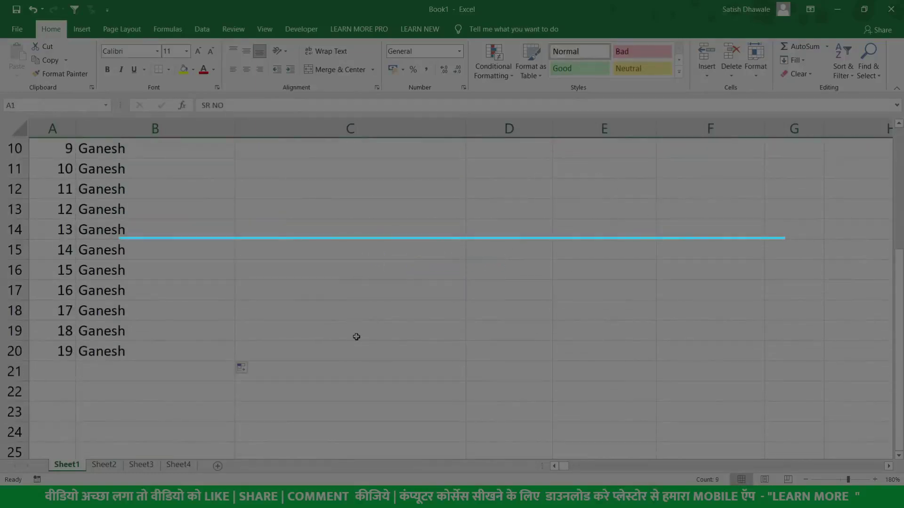
{"action": "left_click", "coordinate": [357, 338]}
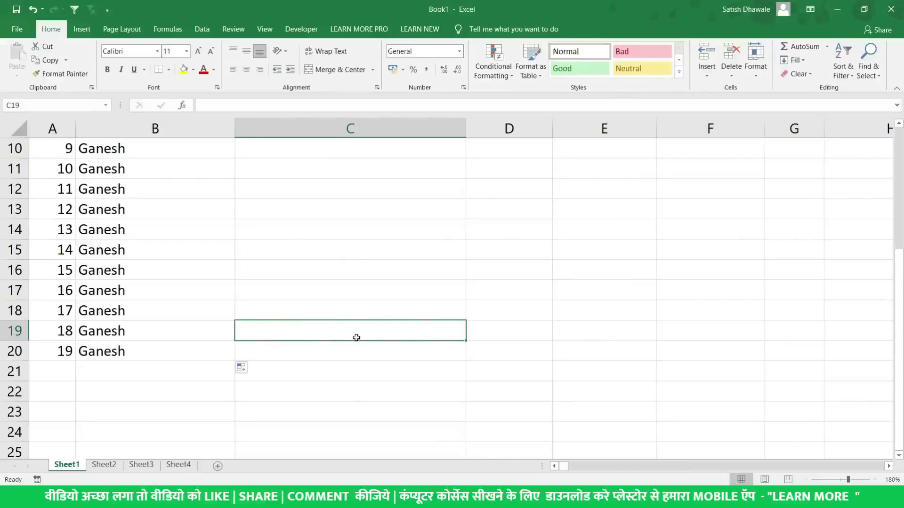
{"action": "left_click", "coordinate": [356, 346]}
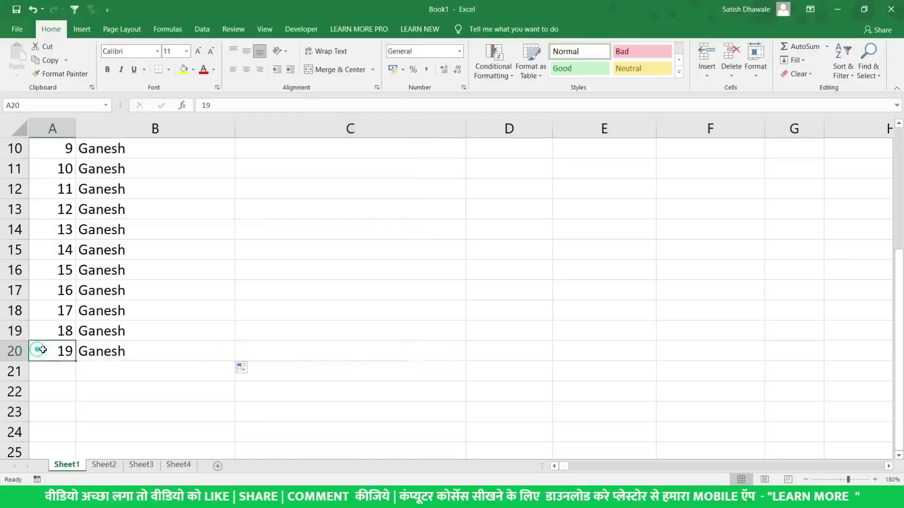
{"action": "left_click_drag", "start_coordinate": [47, 351], "coordinate": [778, 352]}
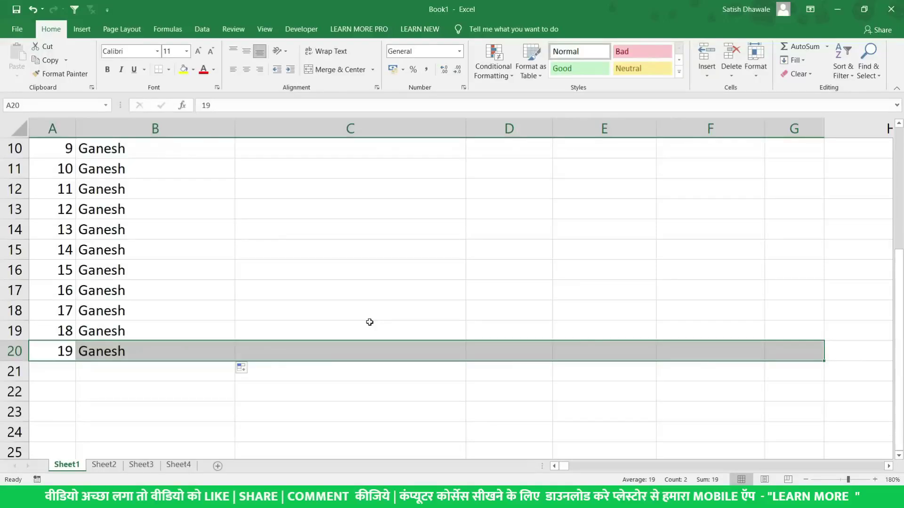
Select the SR NO header cell and check the View tab's Freeze Panes options
{"action": "scroll", "coordinate": [369, 322], "scroll_direction": "up", "scroll_amount": 3}
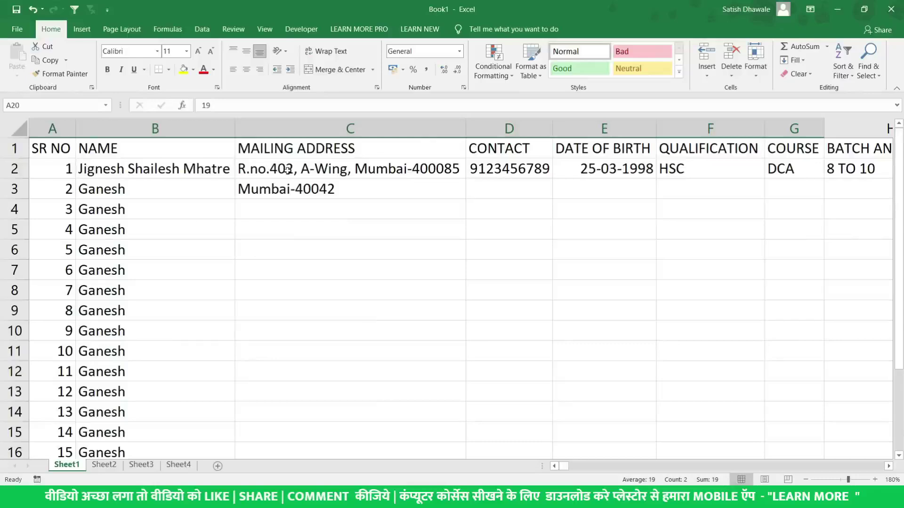
{"action": "scroll", "coordinate": [336, 214], "scroll_direction": "down", "scroll_amount": 2}
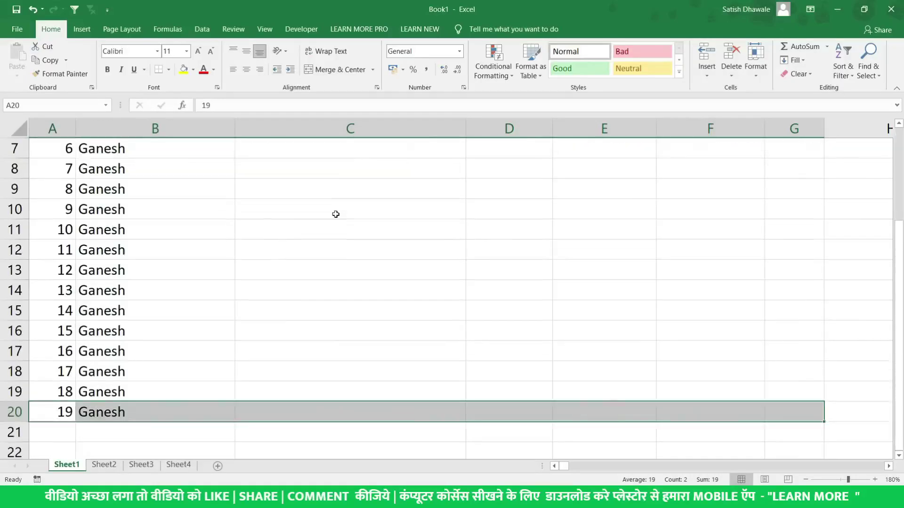
{"action": "scroll", "coordinate": [323, 312], "scroll_direction": "down", "scroll_amount": 1}
{"action": "left_click", "coordinate": [323, 350]}
{"action": "scroll", "coordinate": [313, 273], "scroll_direction": "up", "scroll_amount": 3}
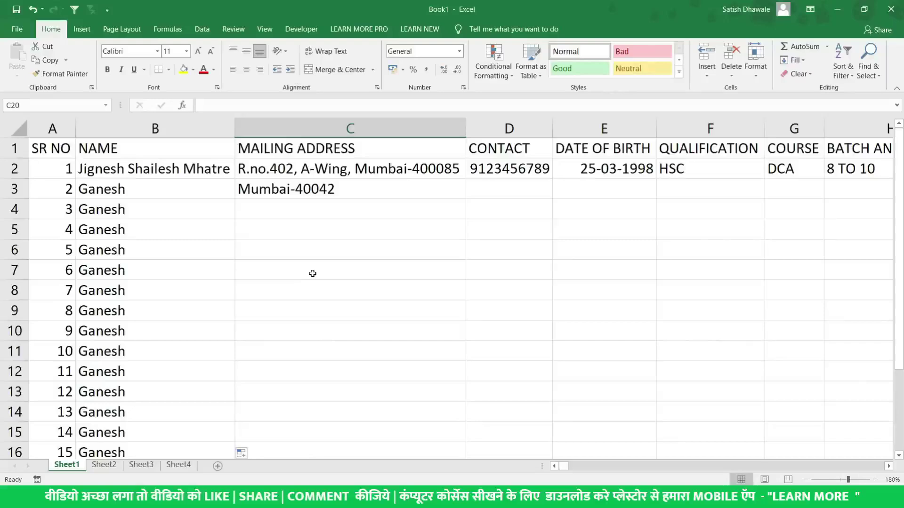
{"action": "left_click", "coordinate": [53, 170]}
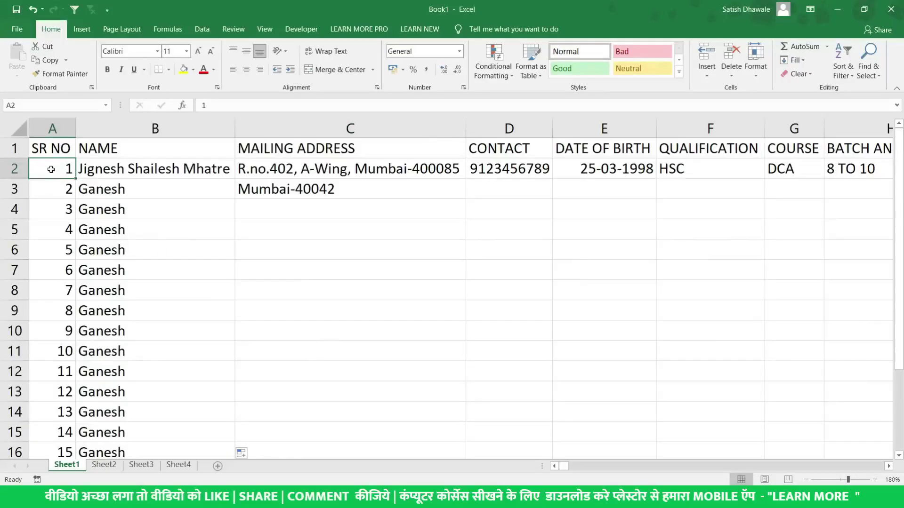
{"action": "left_click", "coordinate": [53, 143]}
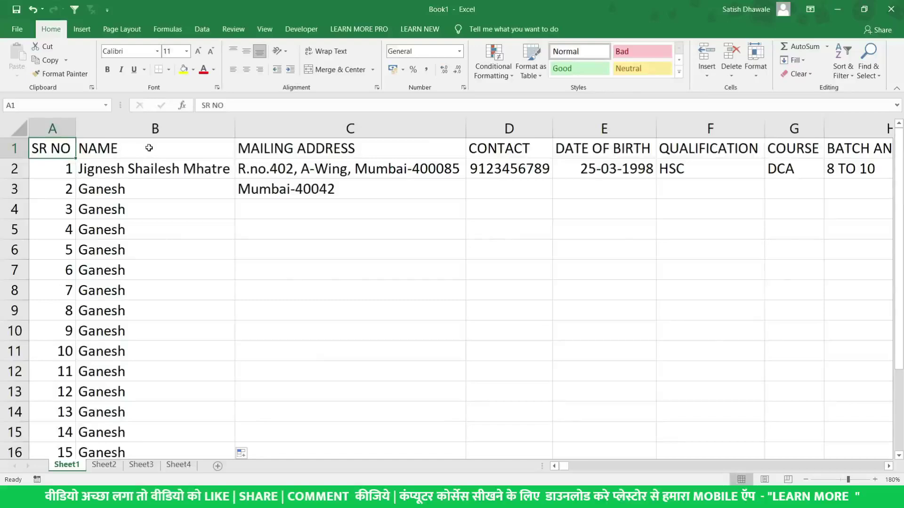
{"action": "left_click", "coordinate": [264, 30]}
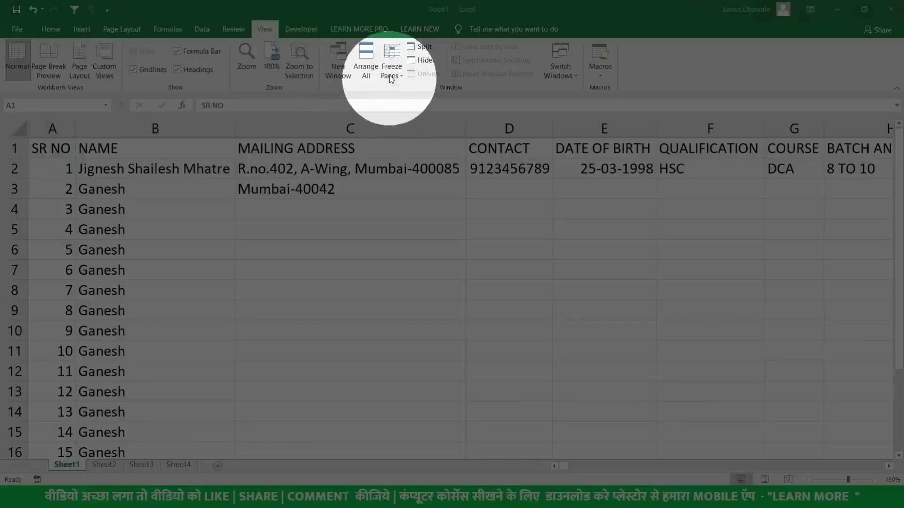
{"action": "left_click", "coordinate": [392, 74]}
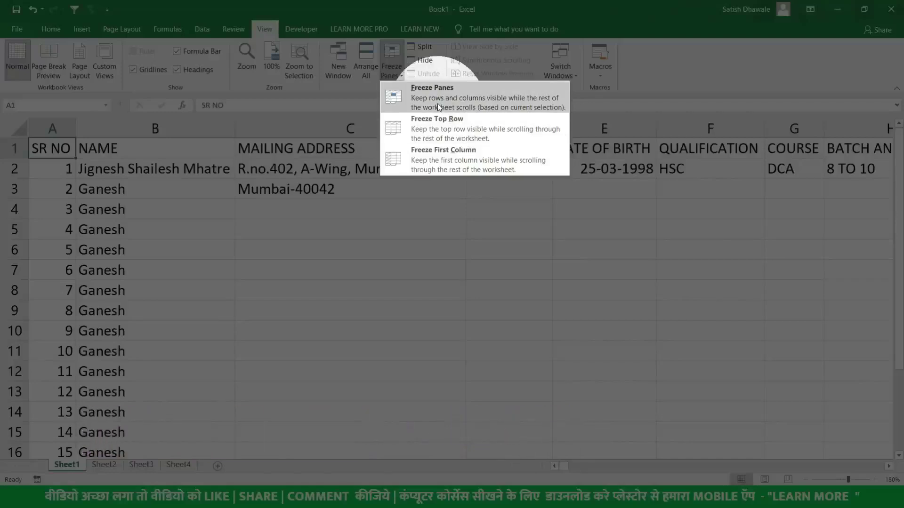
{"action": "left_click", "coordinate": [70, 169]}
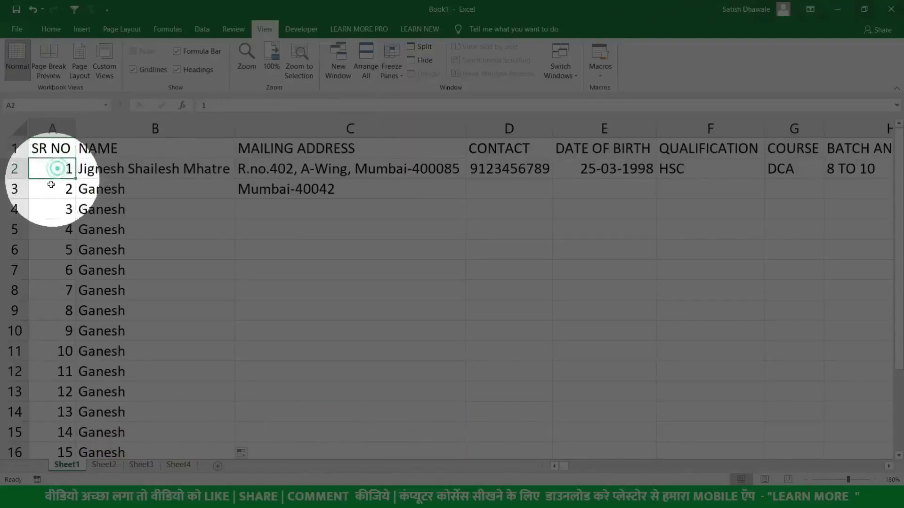
Apply Freeze Top Row so the header row stays visible while scrolling
{"action": "left_click_drag", "start_coordinate": [56, 189], "coordinate": [45, 208]}
{"action": "left_click", "coordinate": [45, 210]}
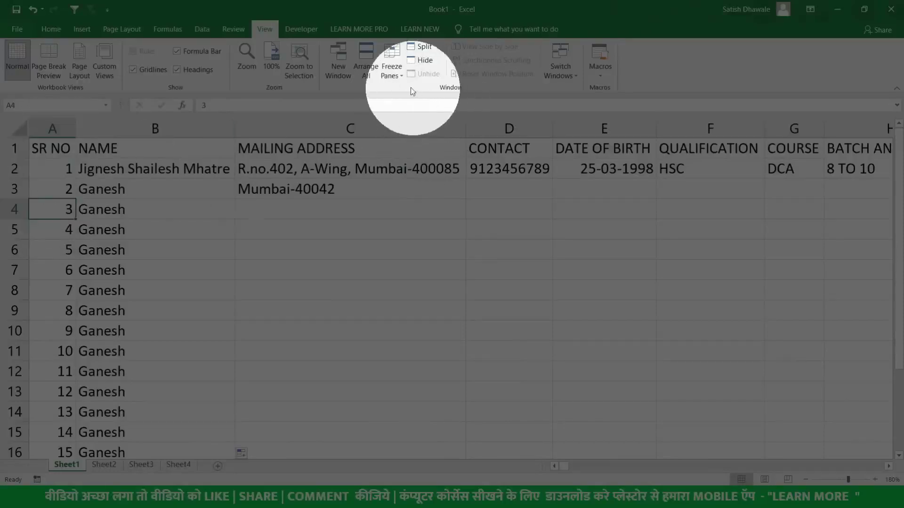
{"action": "left_click", "coordinate": [391, 71]}
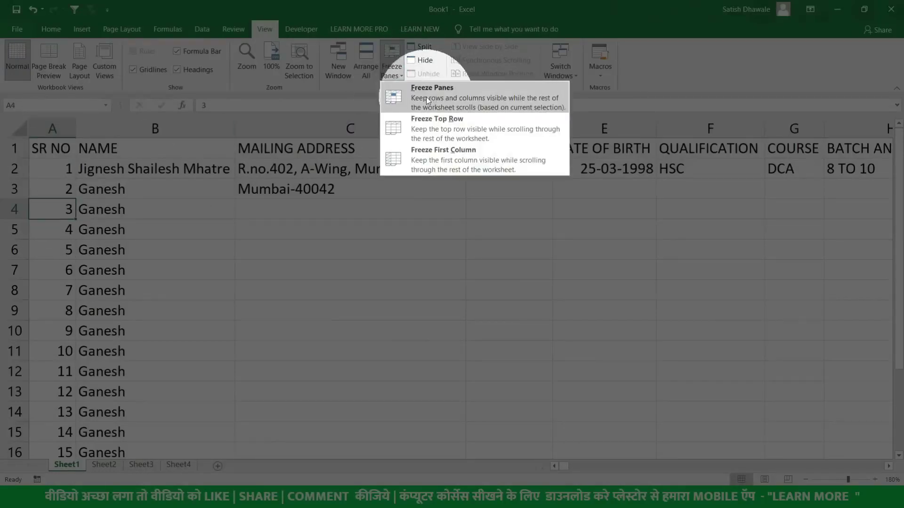
{"action": "left_click", "coordinate": [436, 123]}
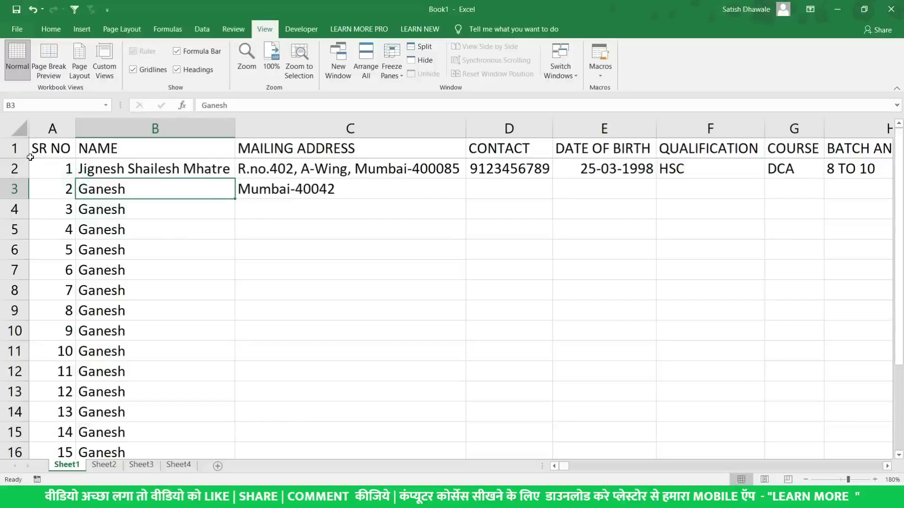
{"action": "left_click", "coordinate": [14, 169]}
{"action": "left_click", "coordinate": [58, 183]}
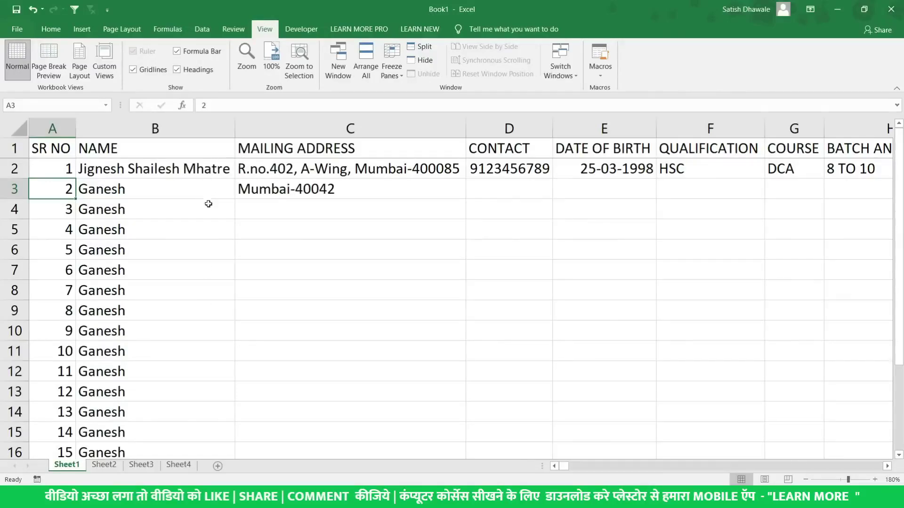
Scroll the records and move around row 20 to confirm the header row stays frozen
{"action": "scroll", "coordinate": [291, 248], "scroll_direction": "down", "scroll_amount": 2}
{"action": "scroll", "coordinate": [291, 248], "scroll_direction": "down", "scroll_amount": 3}
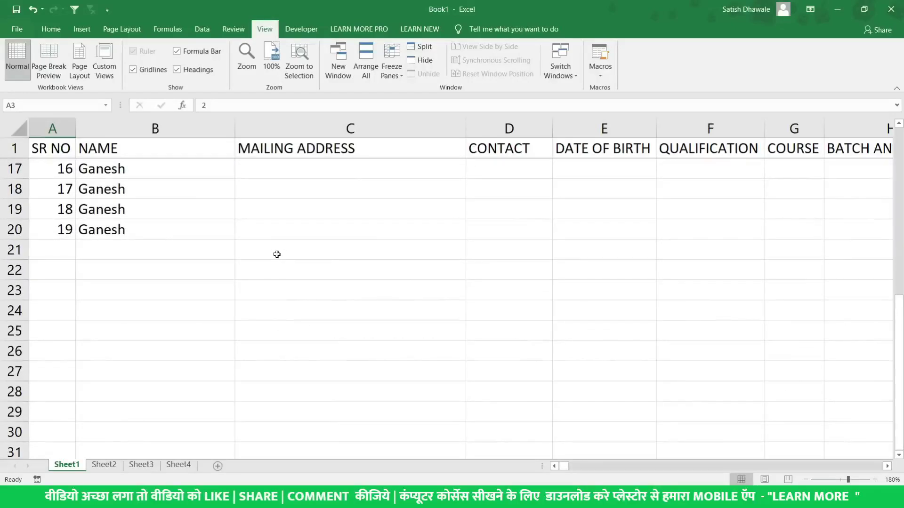
{"action": "left_click", "coordinate": [168, 216]}
{"action": "left_click", "coordinate": [163, 225]}
{"action": "scroll", "coordinate": [236, 186], "scroll_direction": "down", "scroll_amount": 1}
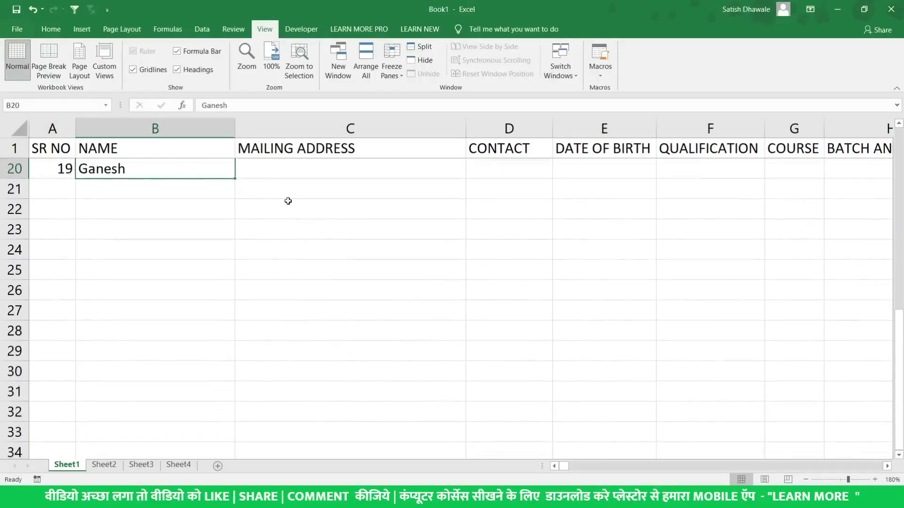
{"action": "scroll", "coordinate": [288, 201], "scroll_direction": "up", "scroll_amount": 1}
{"action": "left_click", "coordinate": [301, 233]}
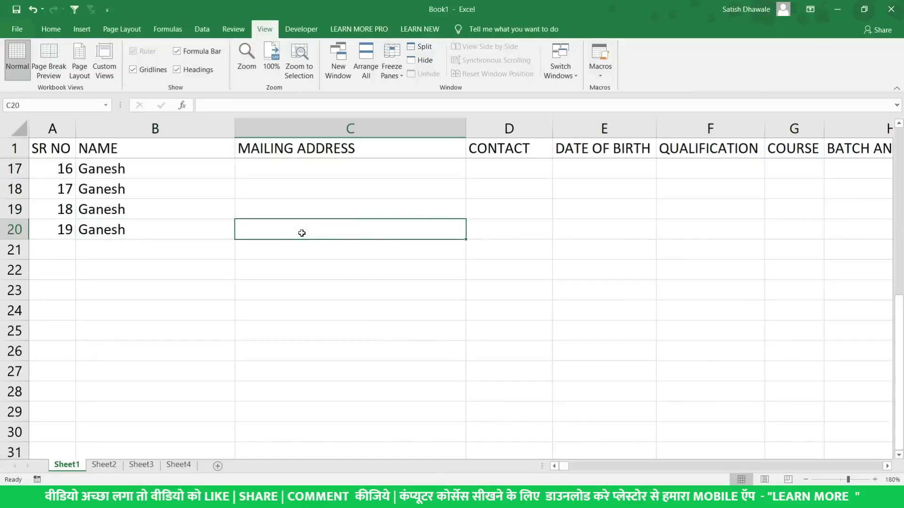
{"action": "key", "text": "Down"}
{"action": "key", "text": "Up"}
{"action": "key", "text": "Right"}
{"action": "key", "text": "Right"}
{"action": "key", "text": "Right"}
{"action": "key", "text": "Right"}
{"action": "key", "text": "Left"}
{"action": "key", "text": "Home"}
{"action": "key", "text": "Down"}
{"action": "key", "text": "Down"}
{"action": "key", "text": "Down"}
{"action": "key", "text": "Down"}
{"action": "key", "text": "Down"}
{"action": "key", "text": "Down"}
{"action": "key", "text": "Down"}
{"action": "key", "text": "Down"}
{"action": "key", "text": "Down"}
{"action": "key", "text": "Down"}
{"action": "key", "text": "Down"}
{"action": "key", "text": "Down"}
{"action": "key", "text": "Down"}
{"action": "key", "text": "Down"}
{"action": "key", "text": "Down"}
{"action": "key", "text": "Down"}
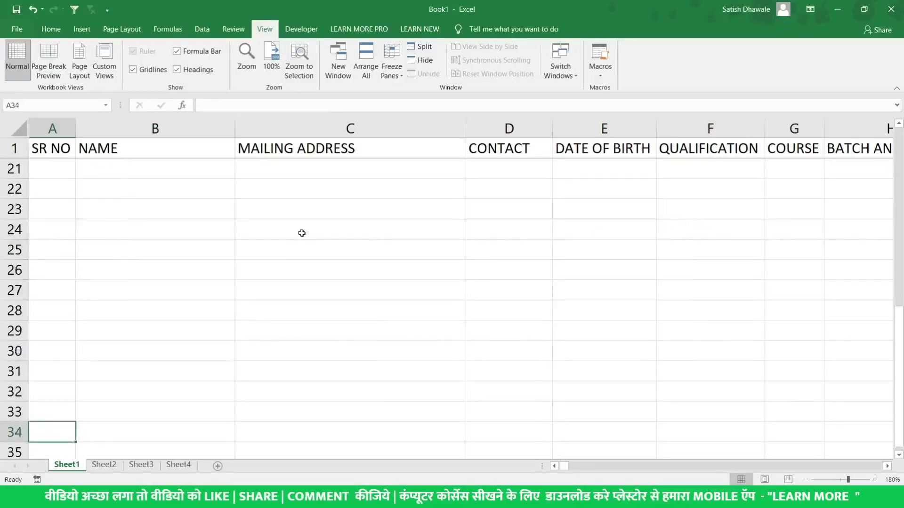
{"action": "key", "text": "Down"}
{"action": "key", "text": "Down"}
{"action": "key", "text": "Down"}
{"action": "key", "text": "Down"}
{"action": "key", "text": "Down"}
{"action": "key", "text": "Down"}
{"action": "key", "text": "Down"}
{"action": "key", "text": "Down"}
{"action": "key", "text": "Down"}
{"action": "key", "text": "Down"}
{"action": "key", "text": "Down"}
{"action": "key", "text": "Down"}
{"action": "key", "text": "Down"}
{"action": "key", "text": "Down"}
{"action": "key", "text": "Down"}
{"action": "key", "text": "Down"}
{"action": "key", "text": "Down"}
{"action": "key", "text": "Down"}
{"action": "key", "text": "Down"}
{"action": "key", "text": "Down"}
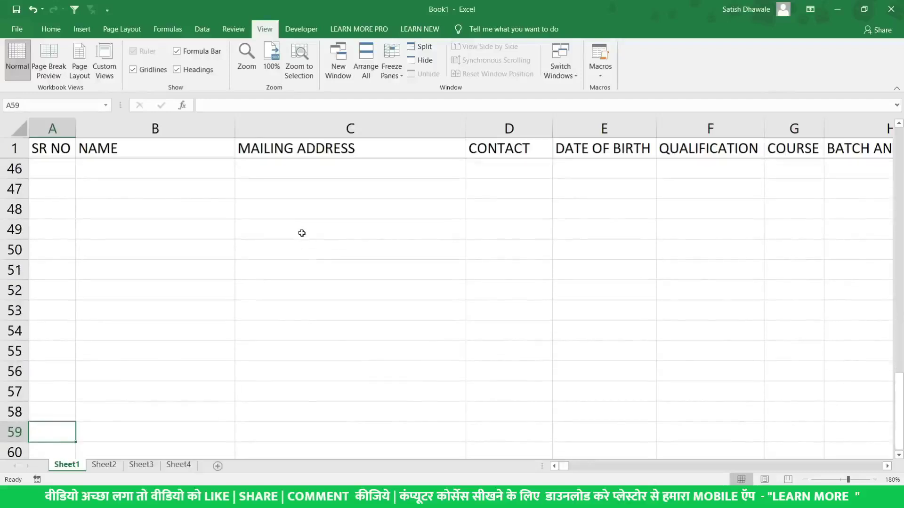
{"action": "key", "text": "Up"}
{"action": "key", "text": "Right"}
{"action": "key", "text": "Up"}
{"action": "key", "text": "Up"}
{"action": "key", "text": "Up"}
{"action": "key", "text": "Up"}
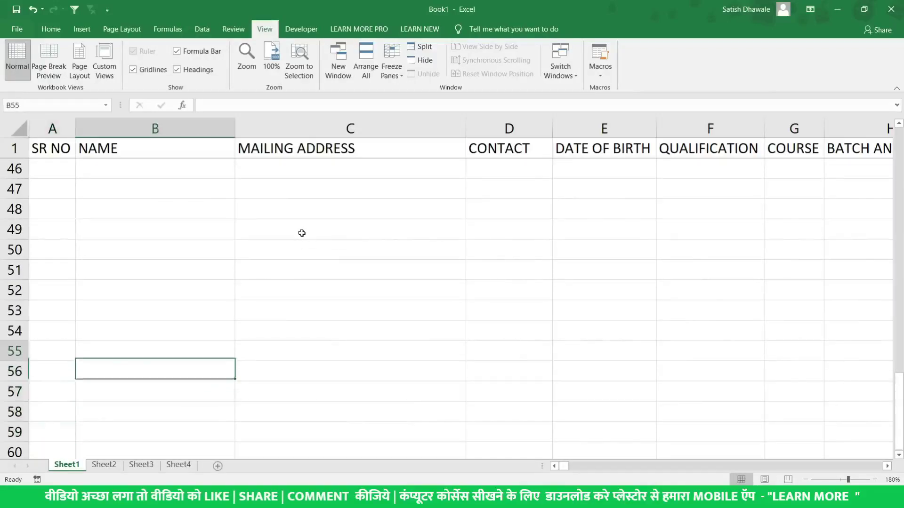
Select address cell C16, scroll to check again, and bring up the Freeze Panes options
{"action": "left_click", "coordinate": [279, 236]}
{"action": "scroll", "coordinate": [278, 236], "scroll_direction": "up", "scroll_amount": 11}
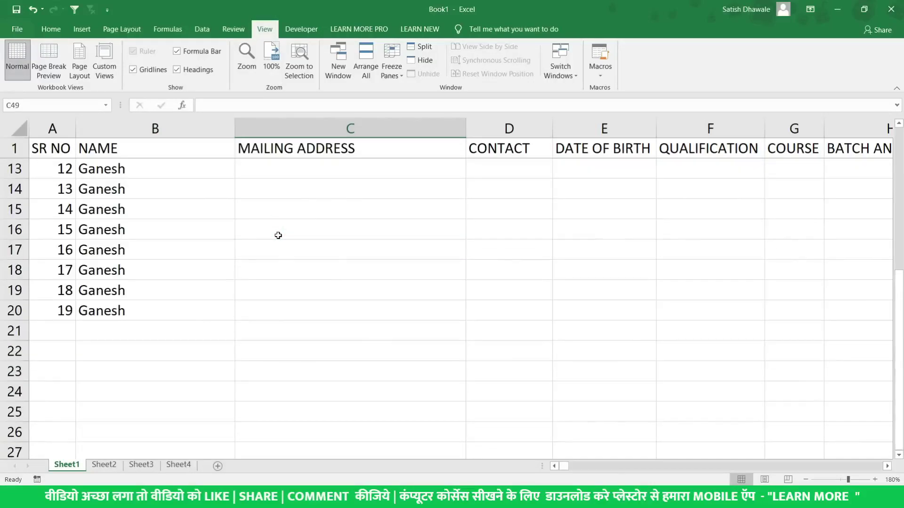
{"action": "left_click", "coordinate": [278, 236]}
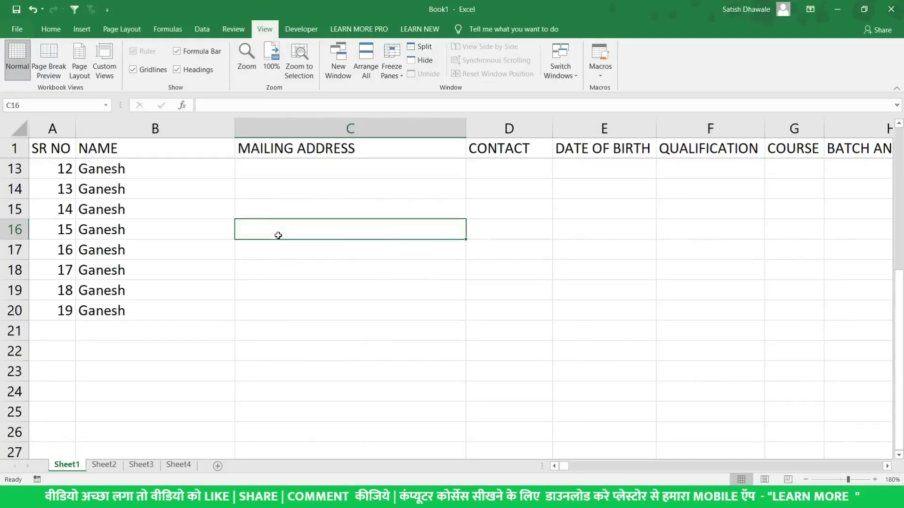
{"action": "scroll", "coordinate": [310, 197], "scroll_direction": "down", "scroll_amount": 2}
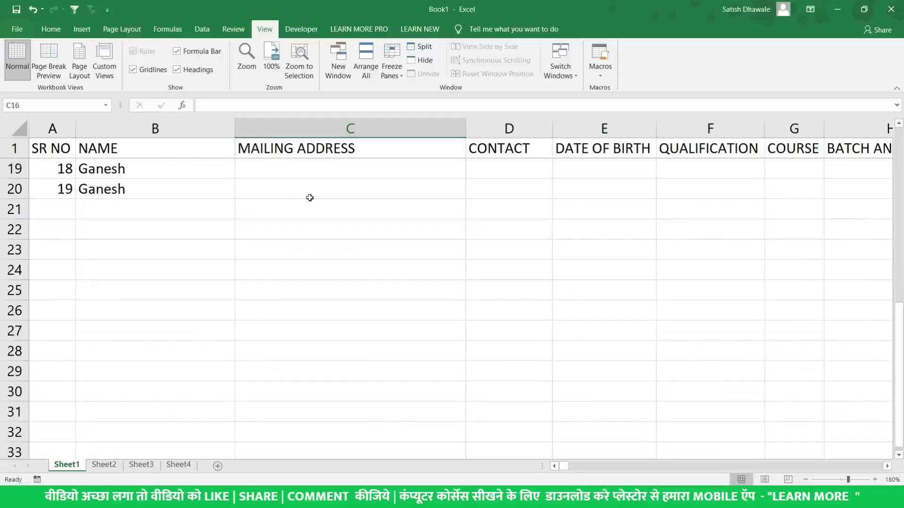
{"action": "scroll", "coordinate": [310, 198], "scroll_direction": "up", "scroll_amount": 2}
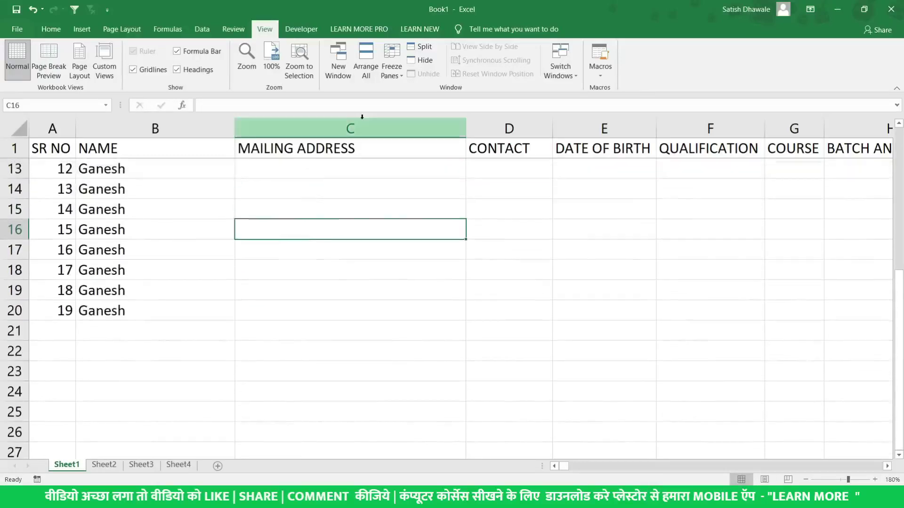
{"action": "left_click", "coordinate": [398, 77]}
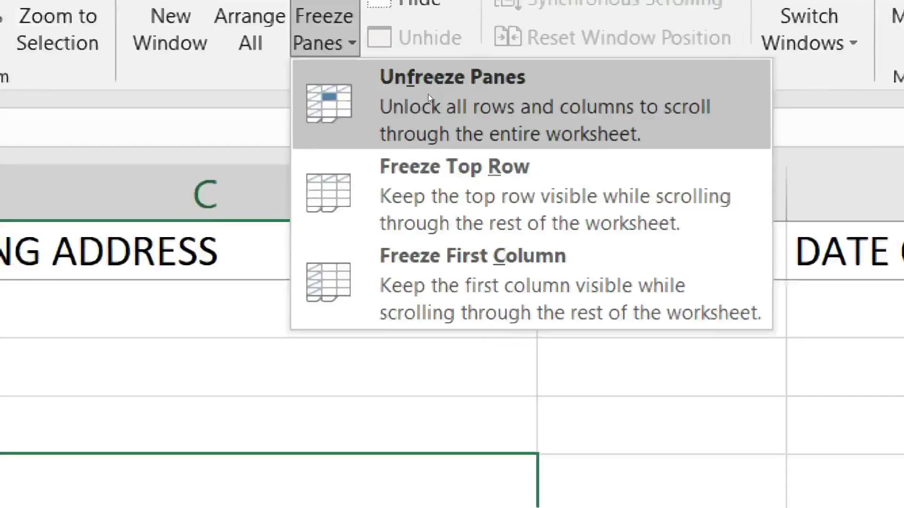
Unfreeze panes and scroll to confirm the header row now scrolls away
{"action": "left_click", "coordinate": [428, 95]}
{"action": "scroll", "coordinate": [331, 196], "scroll_direction": "down", "scroll_amount": 3}
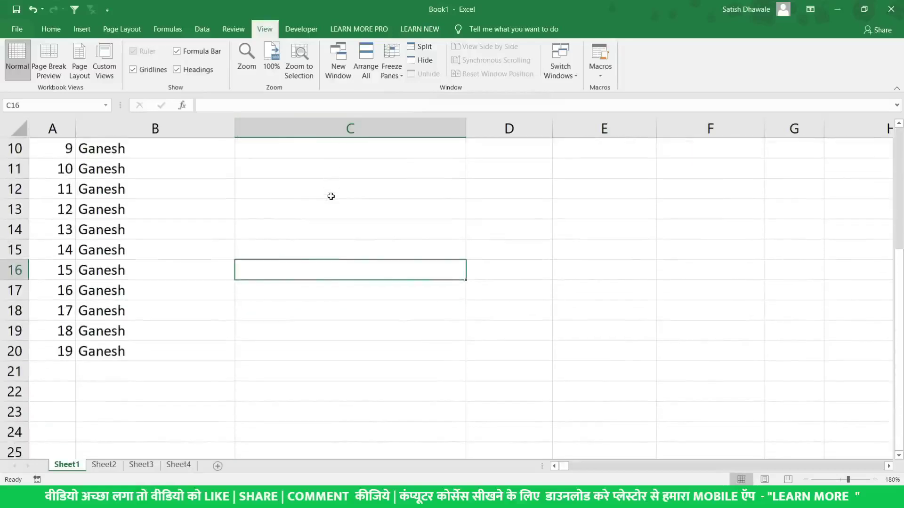
{"action": "scroll", "coordinate": [331, 196], "scroll_direction": "up", "scroll_amount": 3}
{"action": "scroll", "coordinate": [331, 197], "scroll_direction": "down", "scroll_amount": 2}
{"action": "scroll", "coordinate": [331, 196], "scroll_direction": "up", "scroll_amount": 2}
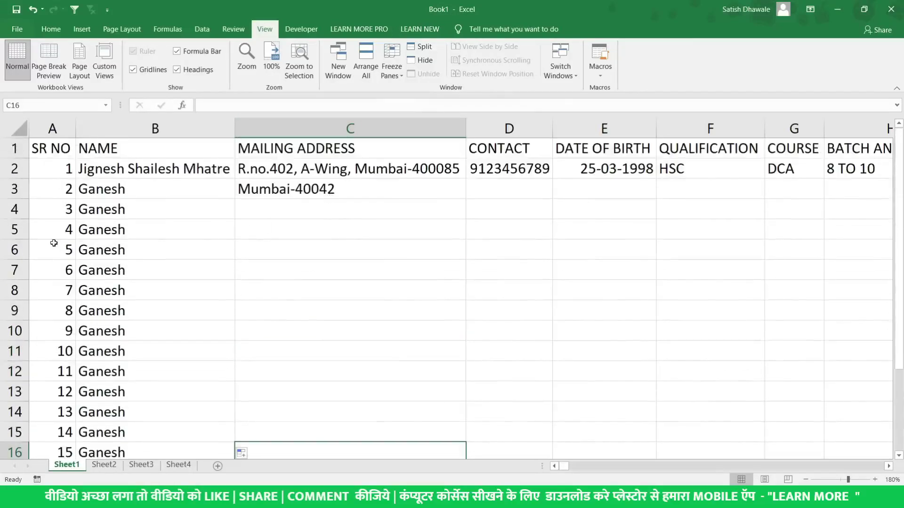
Freeze panes at cell A5, scroll to test it, then unfreeze all panes again
{"action": "left_click", "coordinate": [60, 229]}
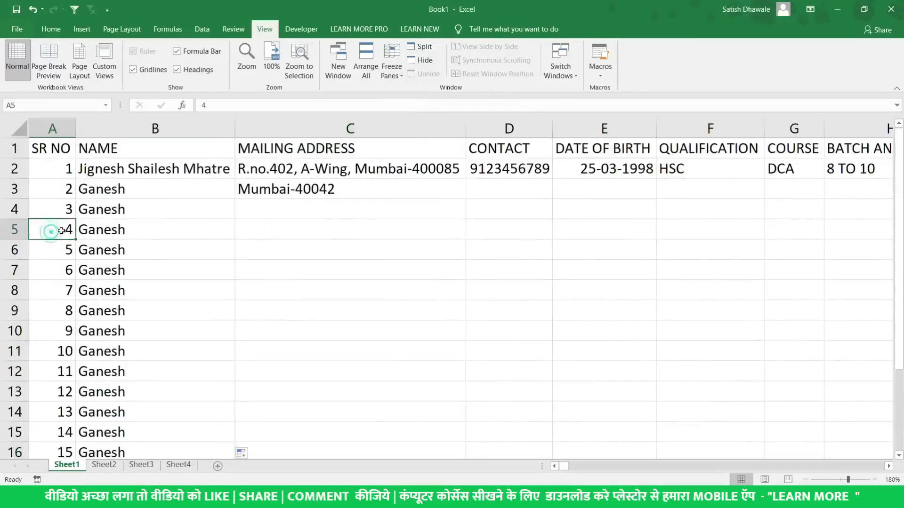
{"action": "left_click", "coordinate": [393, 70]}
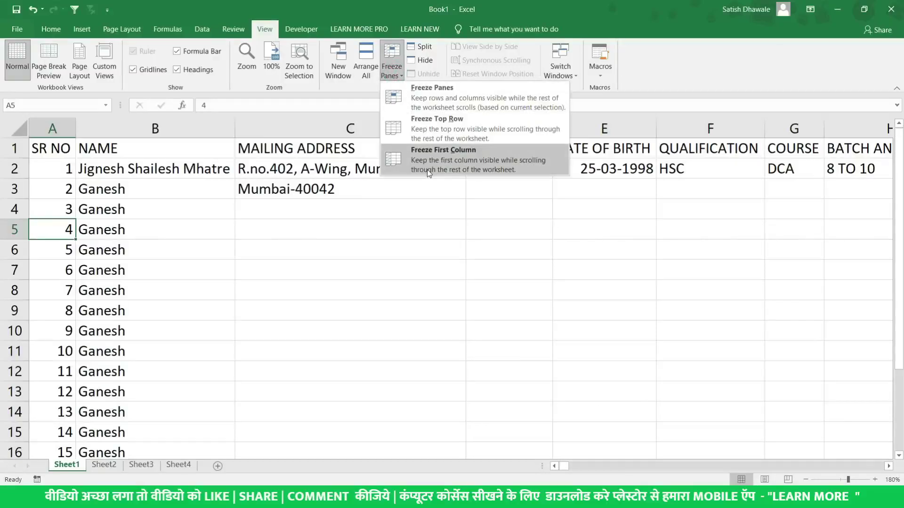
{"action": "left_click", "coordinate": [428, 103]}
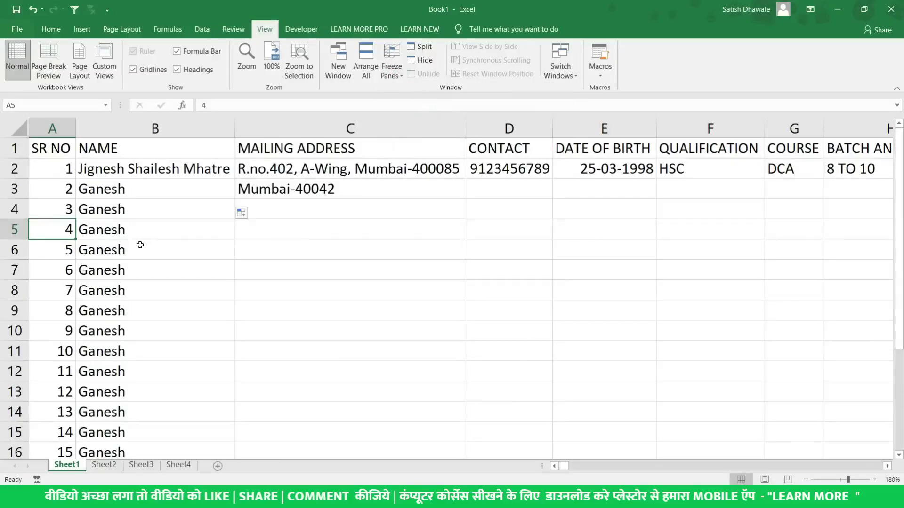
{"action": "scroll", "coordinate": [141, 247], "scroll_direction": "down", "scroll_amount": 4}
{"action": "scroll", "coordinate": [140, 246], "scroll_direction": "down", "scroll_amount": 10}
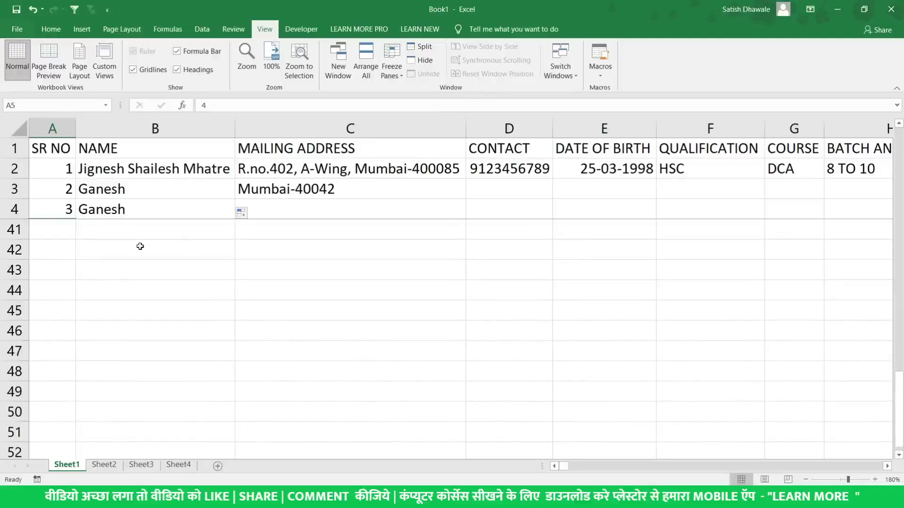
{"action": "left_click", "coordinate": [391, 66]}
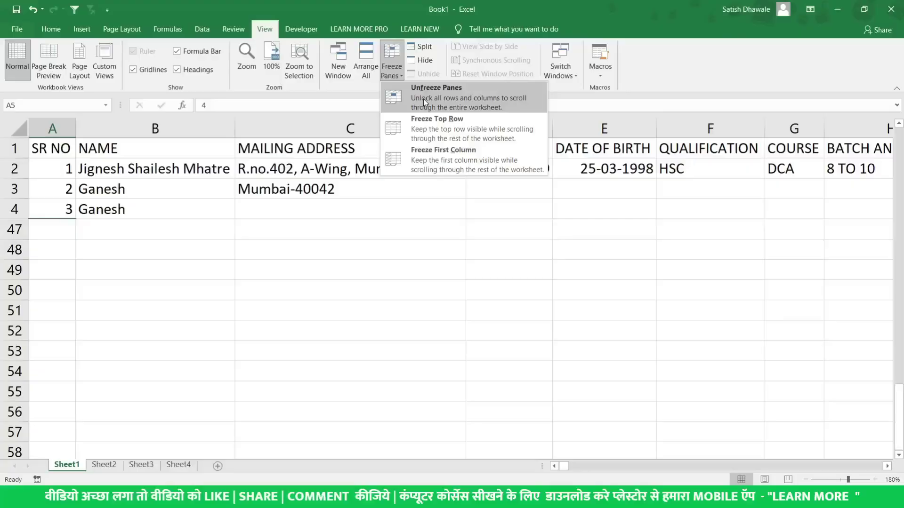
{"action": "left_click", "coordinate": [423, 99]}
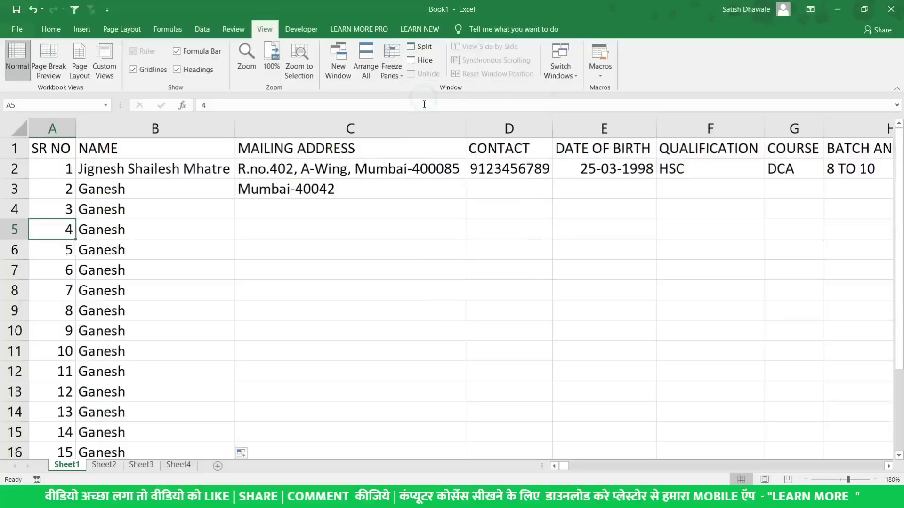
Compare empty address cell C4 with the address in C3, then select empty COURSE cell G3
{"action": "left_click", "coordinate": [285, 242]}
{"action": "left_click", "coordinate": [299, 217]}
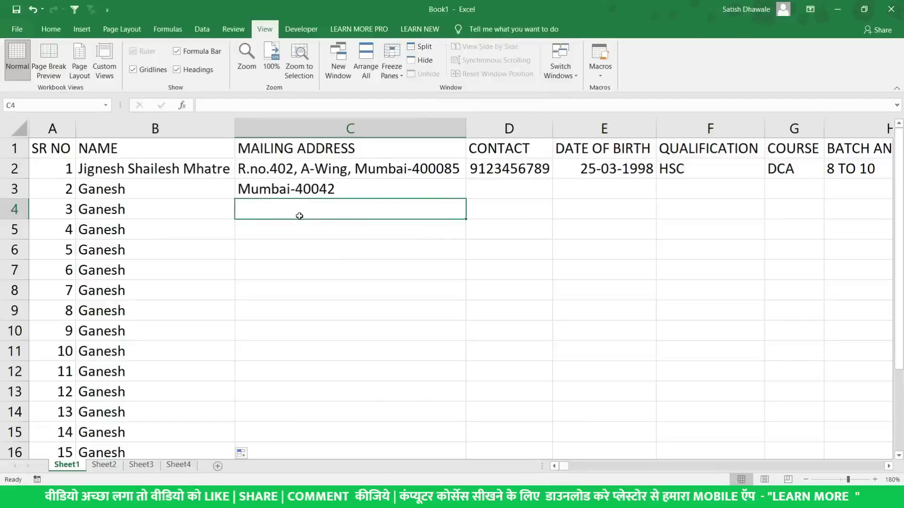
{"action": "left_click", "coordinate": [301, 190]}
{"action": "left_click", "coordinate": [292, 206]}
{"action": "left_click", "coordinate": [290, 189]}
{"action": "left_click", "coordinate": [306, 212]}
{"action": "left_click", "coordinate": [303, 192]}
{"action": "left_click", "coordinate": [299, 208]}
{"action": "left_click", "coordinate": [793, 175]}
{"action": "left_click", "coordinate": [793, 190]}
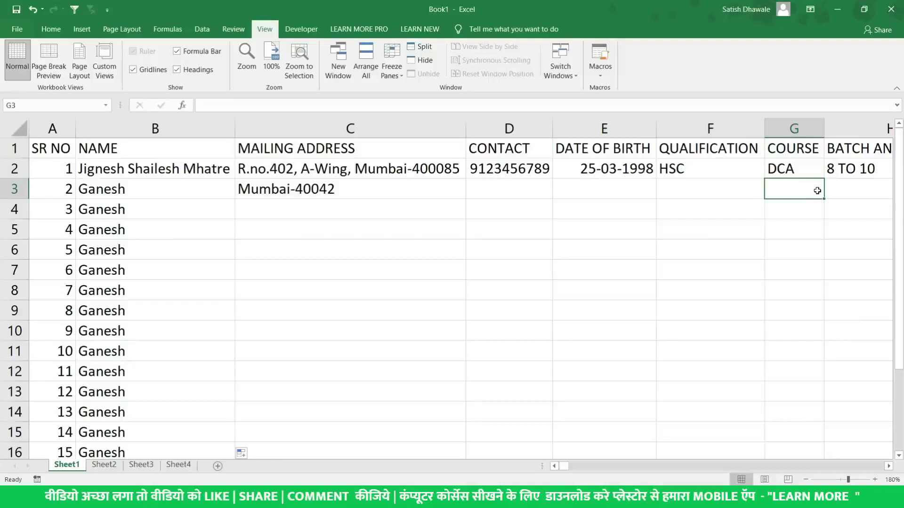
{"action": "key", "text": "ctrl+d"}
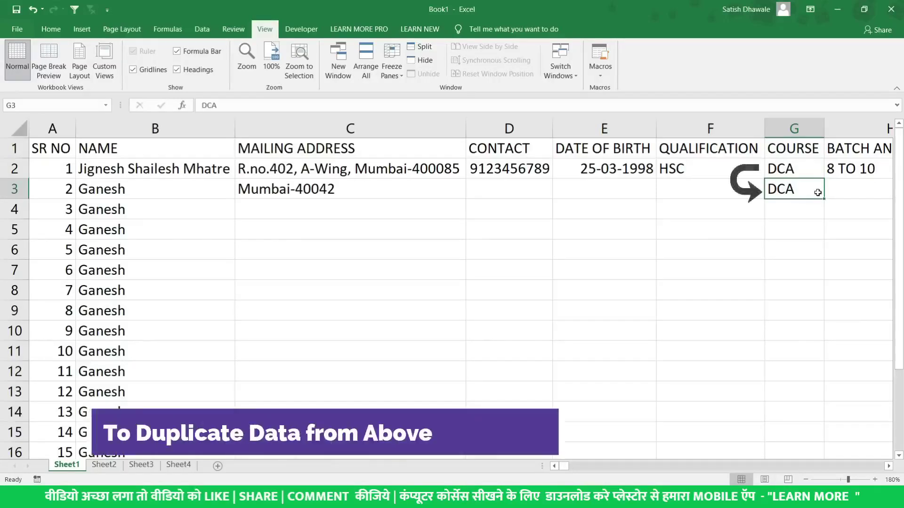
{"action": "key", "text": "Delete"}
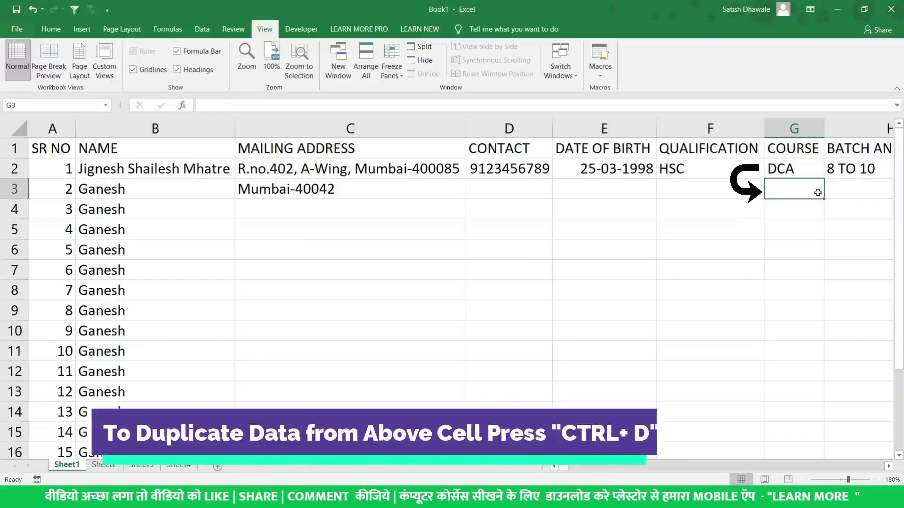
{"action": "type", "text": "DCA"}
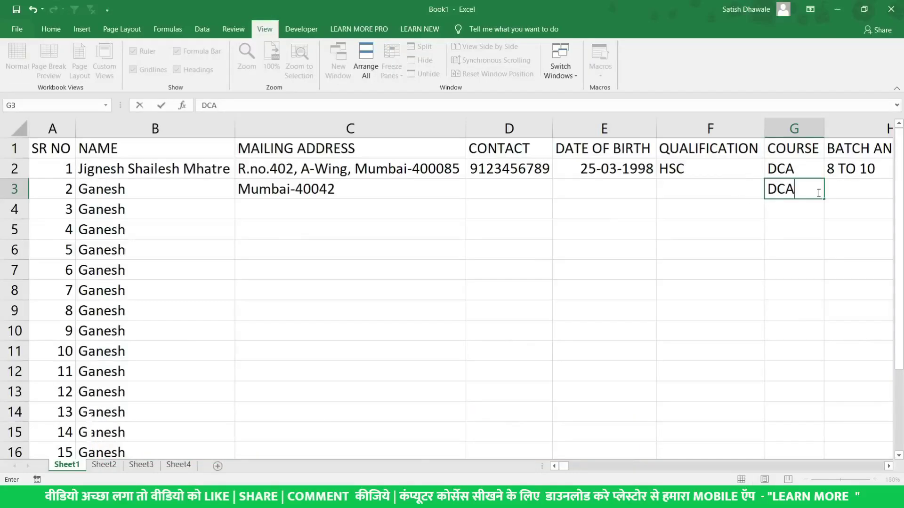
{"action": "key", "text": "Escape"}
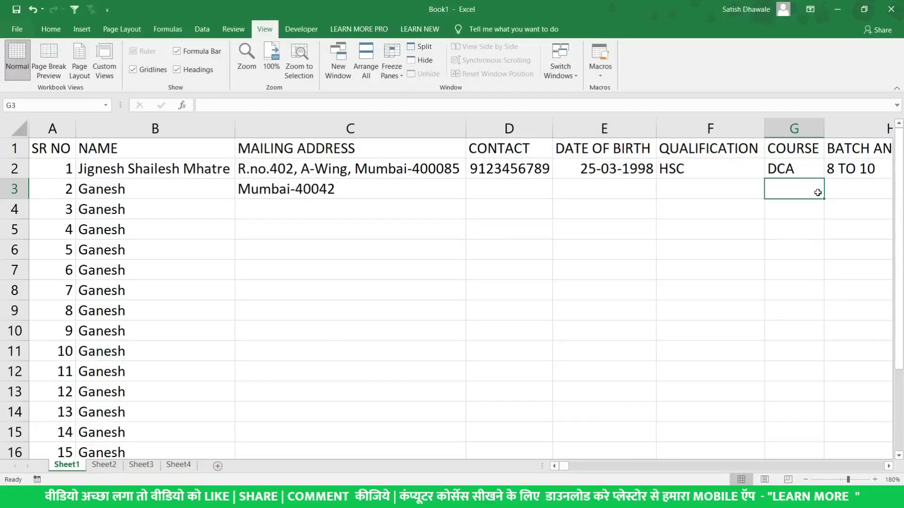
{"action": "key", "text": "ctrl+d"}
{"action": "key", "text": "Delete"}
{"action": "key", "text": "ctrl+d"}
{"action": "key", "text": "Delete"}
{"action": "key", "text": "Left"}
{"action": "key", "text": "Left"}
{"action": "key", "text": "Left"}
{"action": "key", "text": "Left"}
{"action": "key", "text": "Left"}
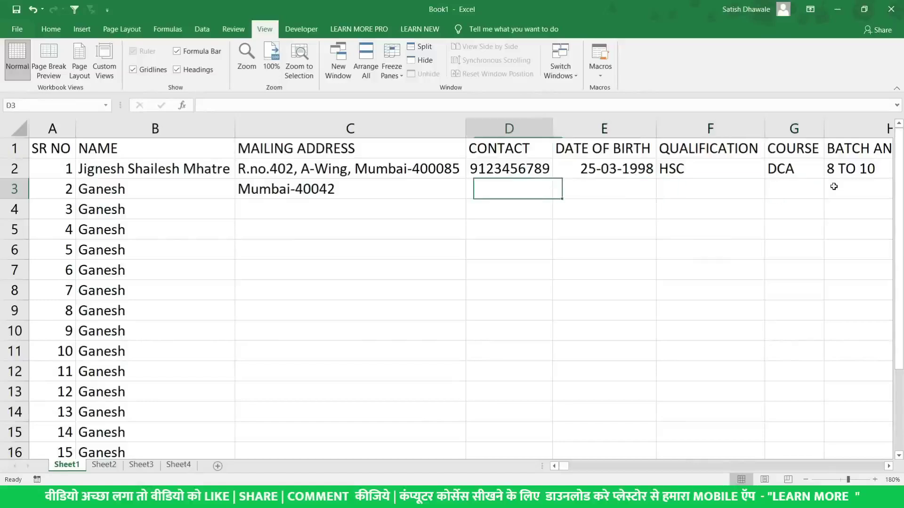
{"action": "key", "text": "Down"}
{"action": "key", "text": "Right"}
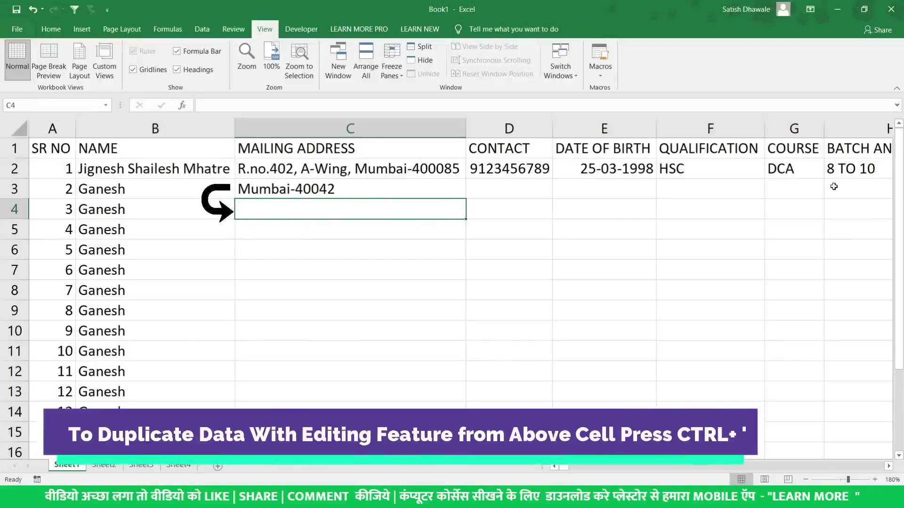
Enter Mumbai-40043 to Mumbai-40045 in C4:C6 by copying the cell above and changing the last digit
{"action": "key", "text": "ctrl+apostrophe"}
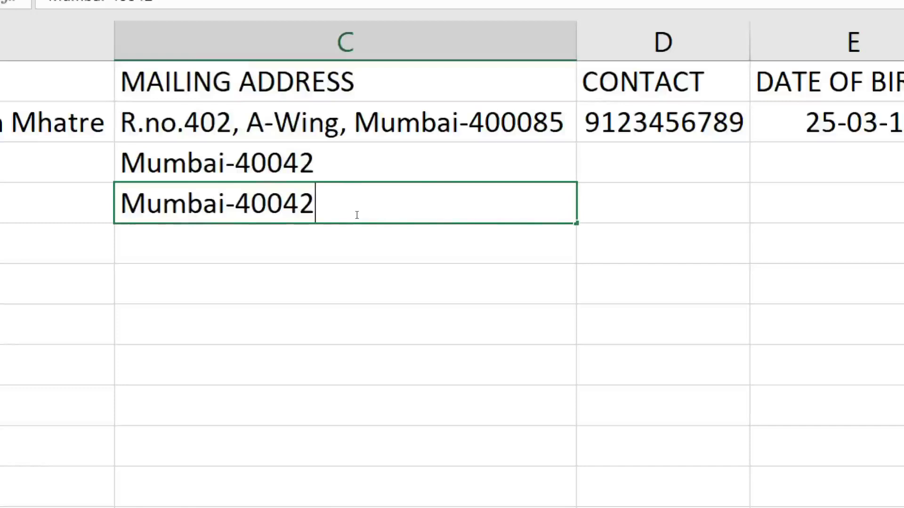
{"action": "key", "text": "BackSpace"}
{"action": "type", "text": "3"}
{"action": "key", "text": "Return"}
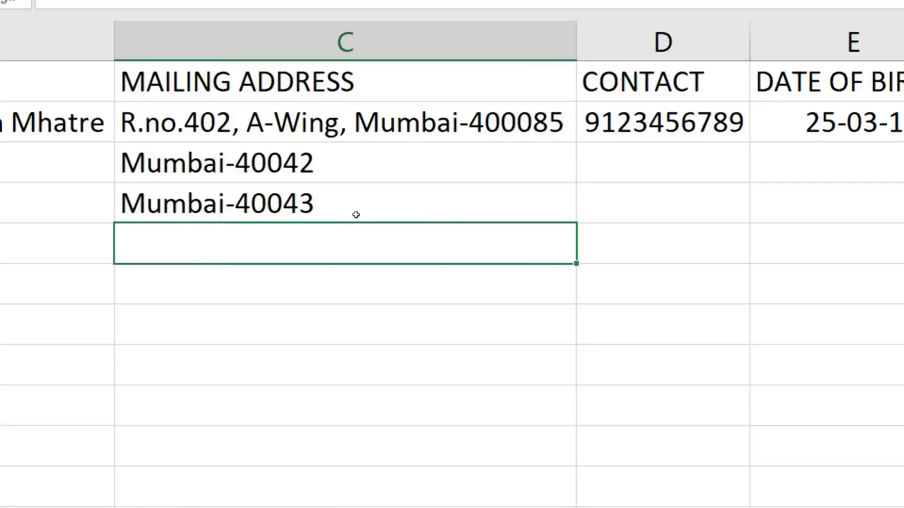
{"action": "key", "text": "ctrl+apostrophe"}
{"action": "key", "text": "BackSpace"}
{"action": "type", "text": "40044"}
{"action": "key", "text": "Return"}
{"action": "key", "text": "ctrl+apostrophe"}
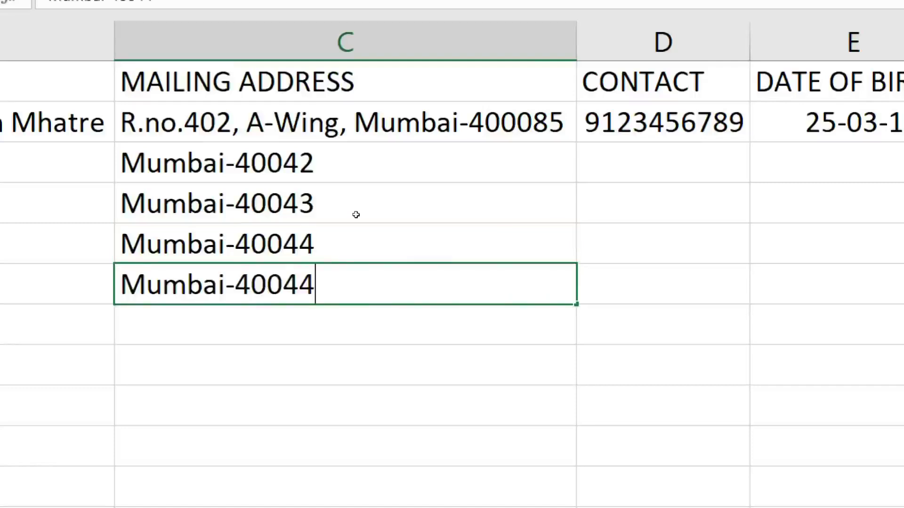
{"action": "key", "text": "BackSpace"}
{"action": "type", "text": "5"}
{"action": "key", "text": "Return"}
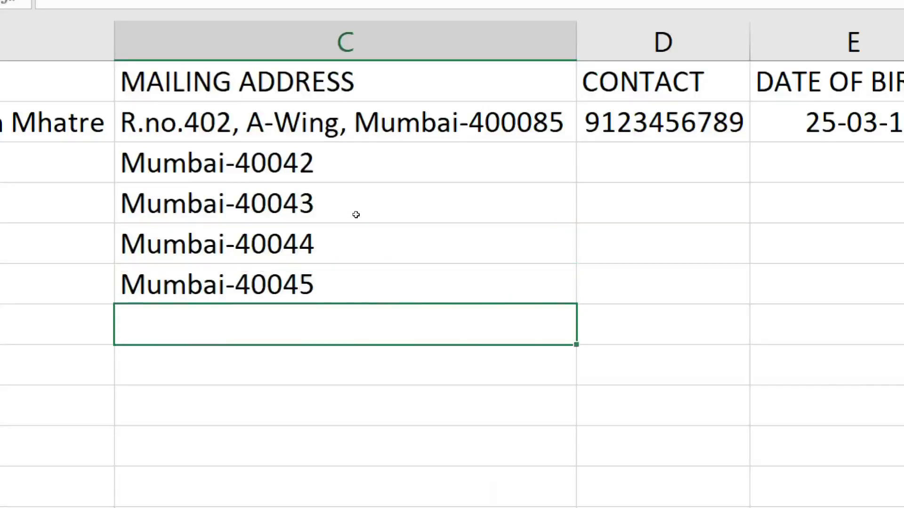
Enter Mumbai-40046 and Mumbai-40047 in C7:C8 the same way
{"action": "key", "text": "ctrl+apostrophe"}
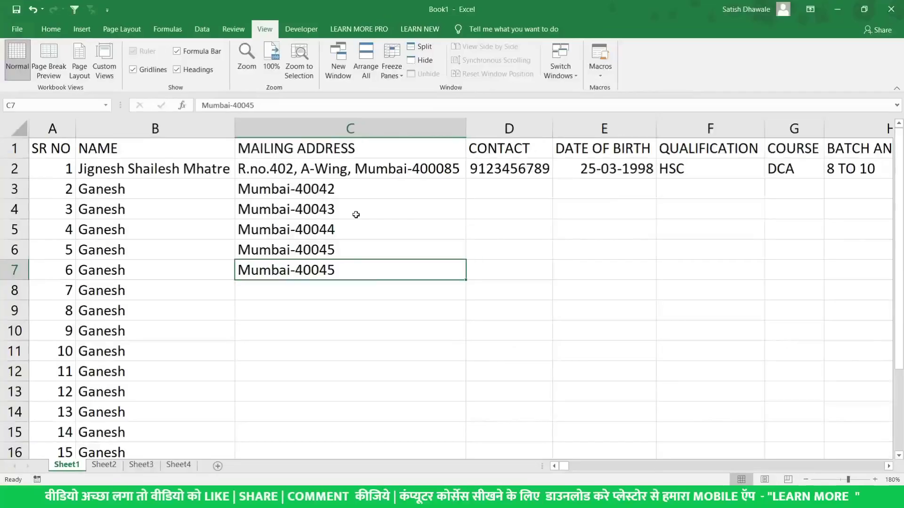
{"action": "key", "text": "F2"}
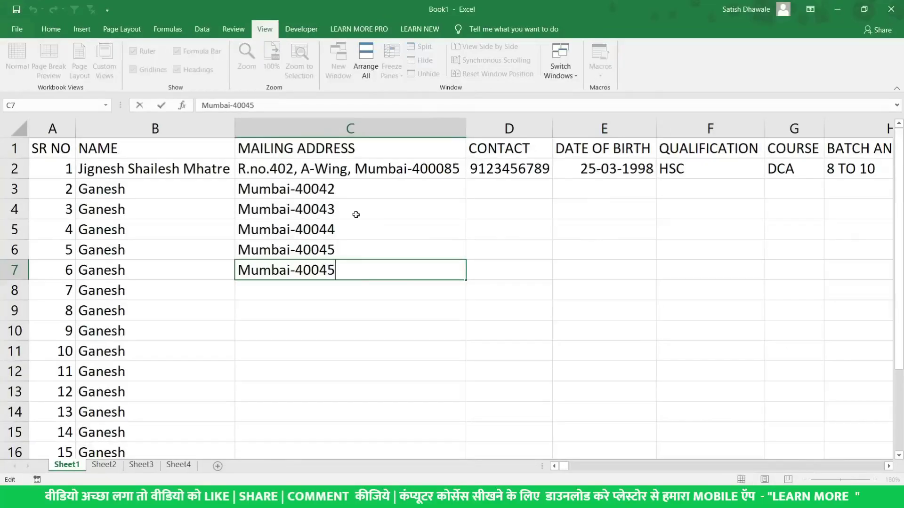
{"action": "key", "text": "BackSpace"}
{"action": "type", "text": "6"}
{"action": "key", "text": "Return"}
{"action": "key", "text": "ctrl+apostrophe"}
{"action": "key", "text": "BackSpace"}
{"action": "key", "text": "Return"}
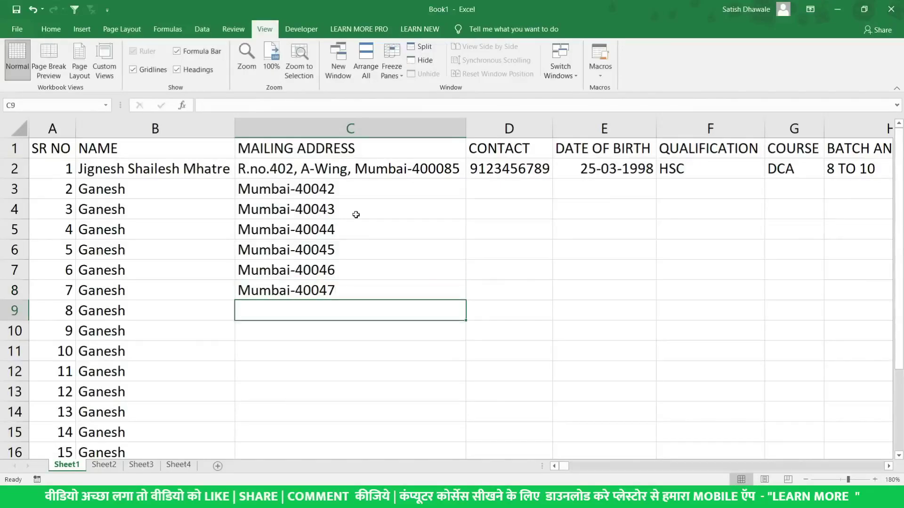
Select C3:C4 and fill the address series down to row 14
{"action": "left_click", "coordinate": [352, 189]}
{"action": "left_click_drag", "start_coordinate": [401, 197], "coordinate": [466, 339]}
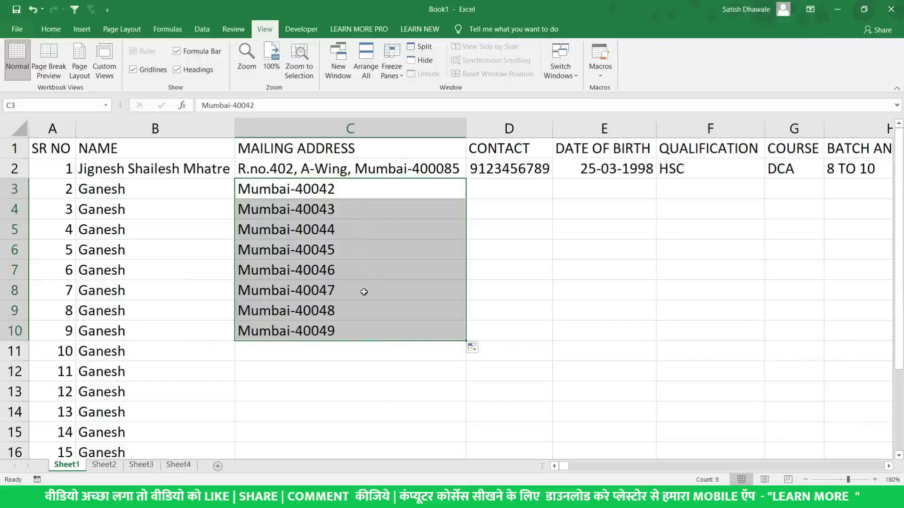
{"action": "left_click", "coordinate": [411, 203], "text": "shift"}
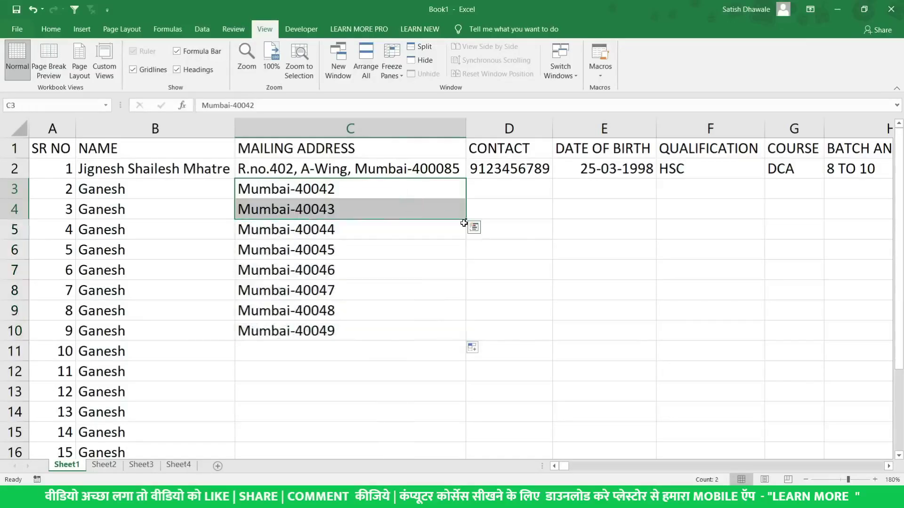
{"action": "left_click_drag", "start_coordinate": [467, 218], "coordinate": [464, 416]}
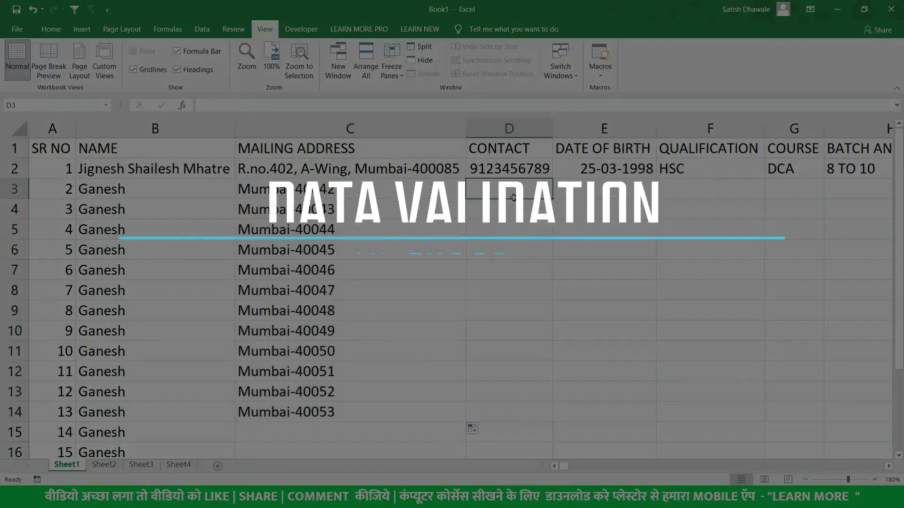
Type two test contact numbers into D3, then clear the cell
{"action": "left_click", "coordinate": [513, 198]}
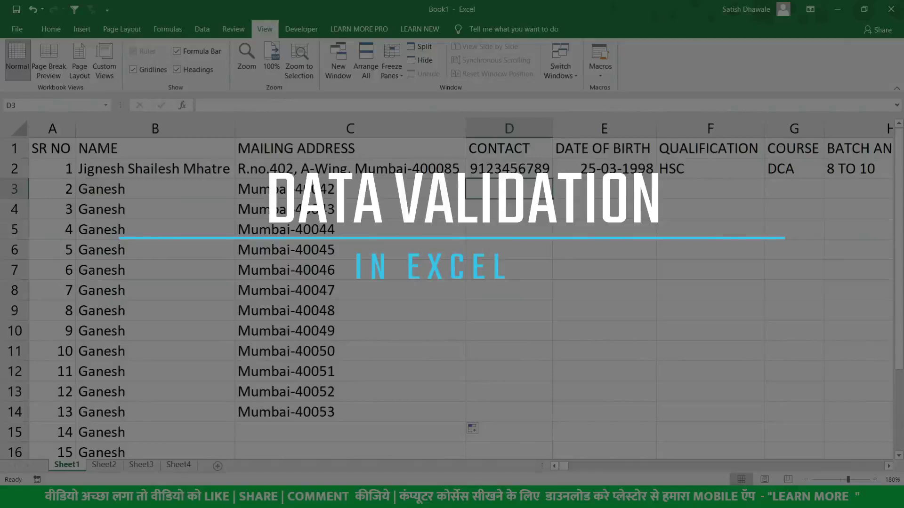
{"action": "key", "text": "ctrl+shift+Down"}
{"action": "key", "text": "ctrl+space"}
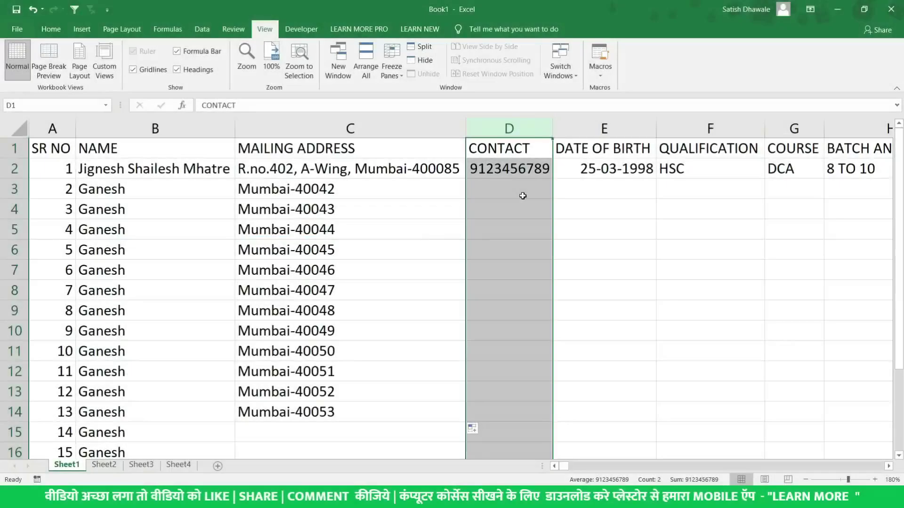
{"action": "left_click", "coordinate": [521, 194]}
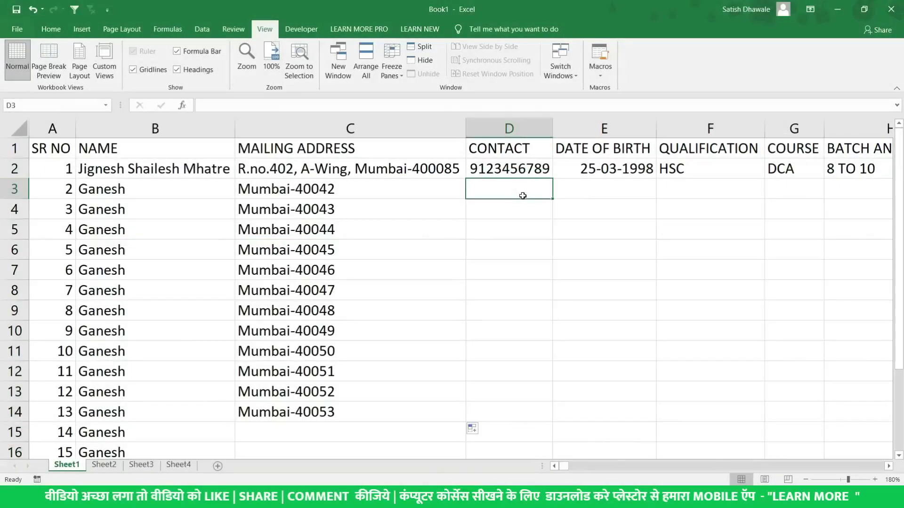
{"action": "type", "text": "98565656565"}
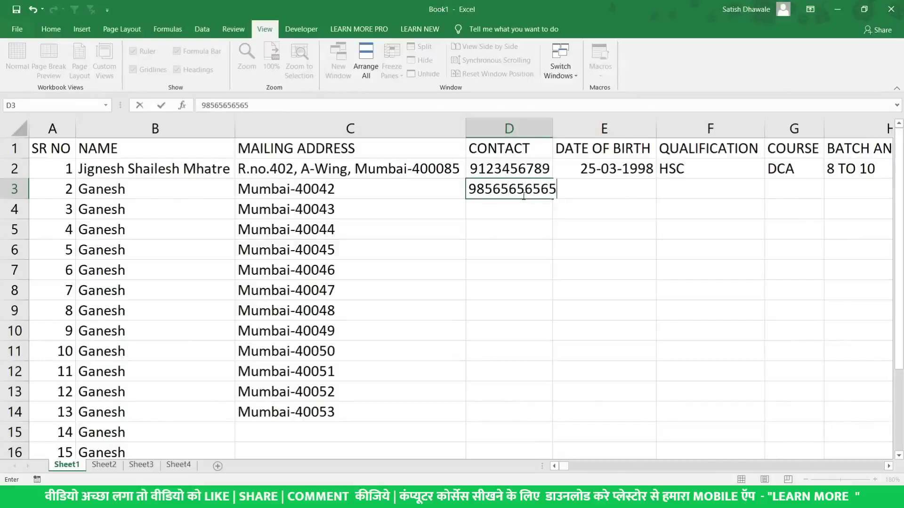
{"action": "key", "text": "Return"}
{"action": "left_click", "coordinate": [523, 196]}
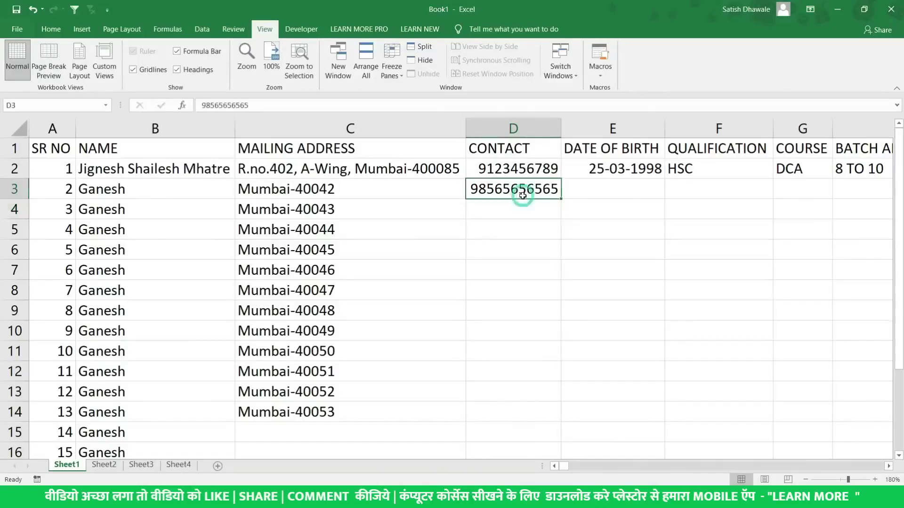
{"action": "type", "text": "56565655"}
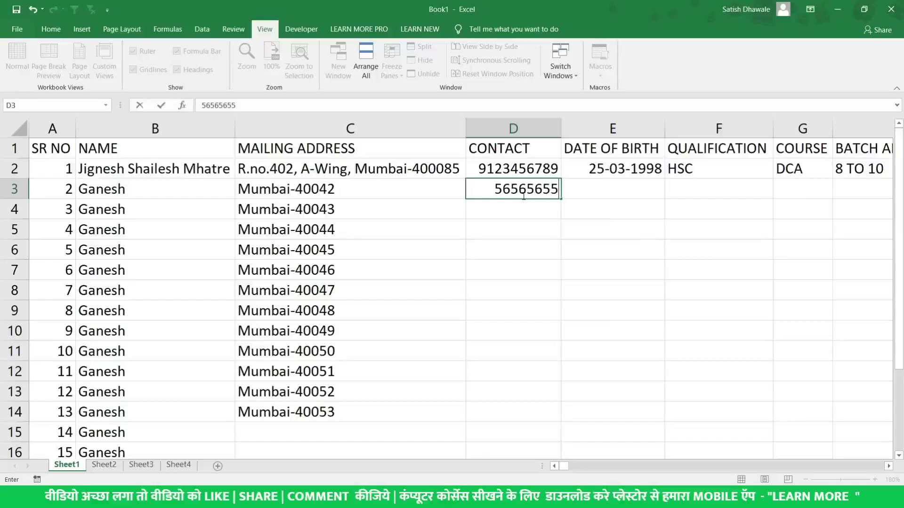
{"action": "key", "text": "Return"}
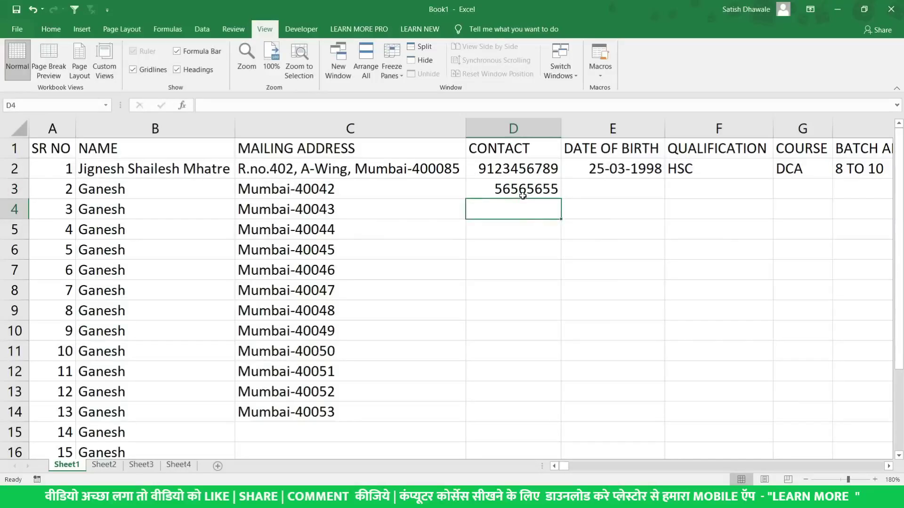
{"action": "left_click", "coordinate": [522, 195]}
{"action": "key", "text": "Delete"}
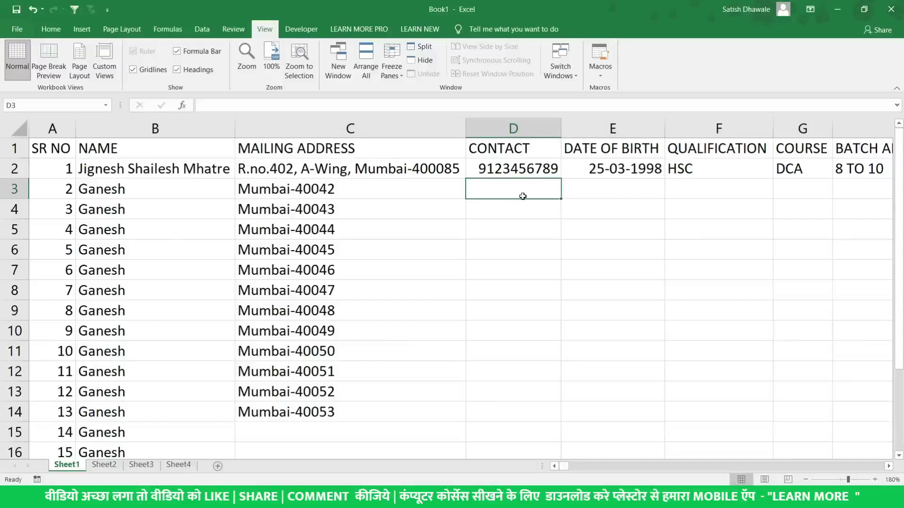
Select the whole CONTACT column and switch to the Data tab
{"action": "left_click_drag", "start_coordinate": [518, 144], "coordinate": [518, 409]}
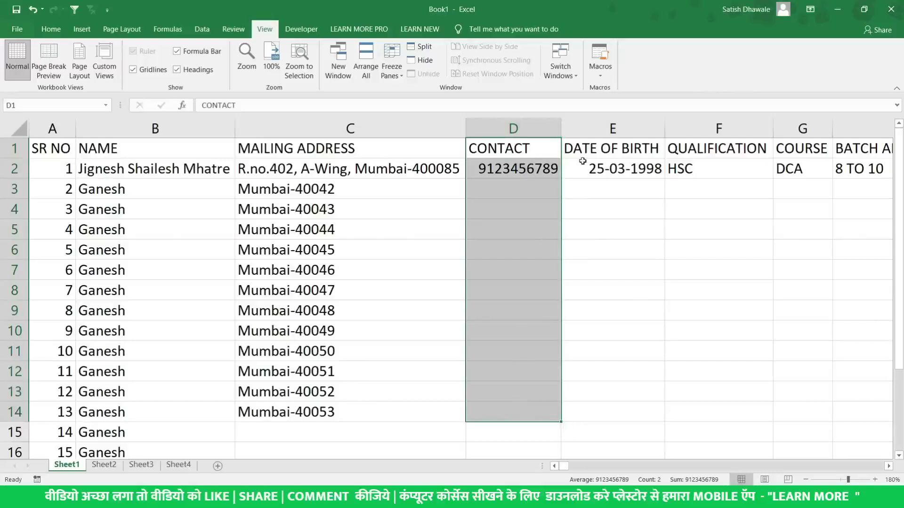
{"action": "left_click", "coordinate": [526, 170]}
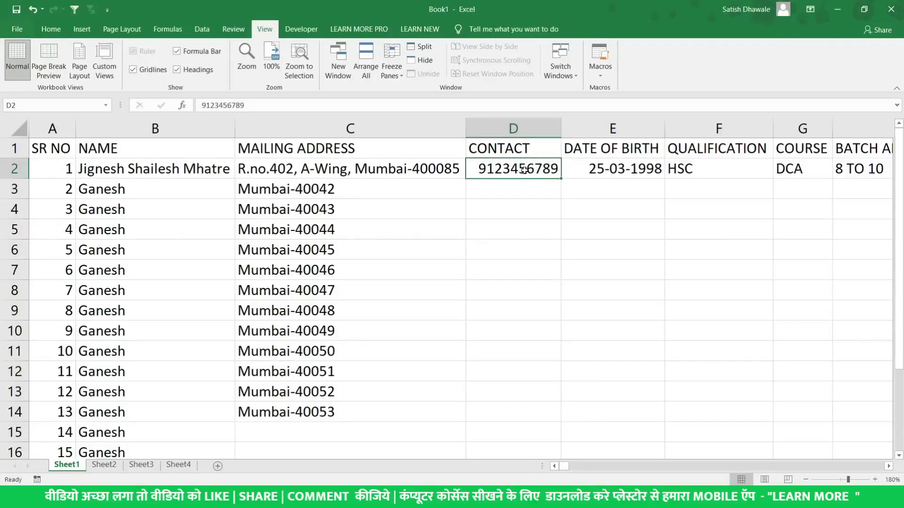
{"action": "left_click", "coordinate": [527, 125]}
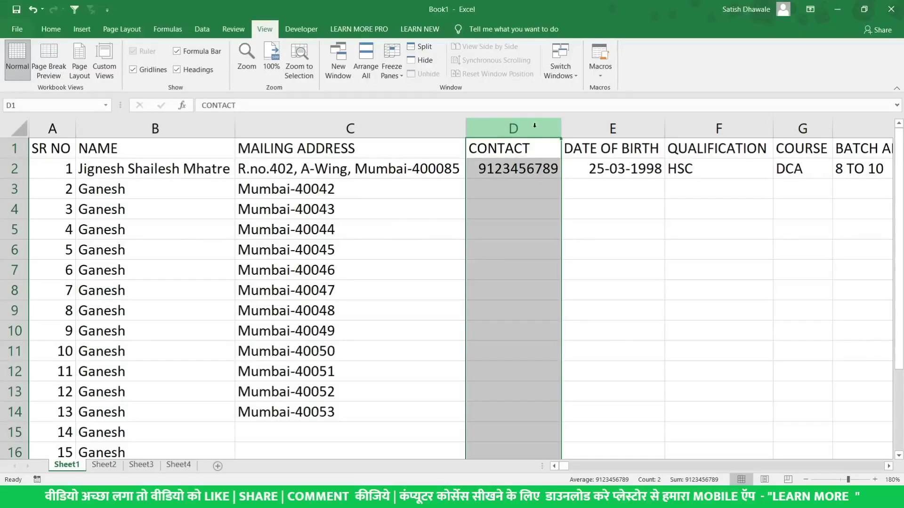
{"action": "left_click", "coordinate": [204, 29]}
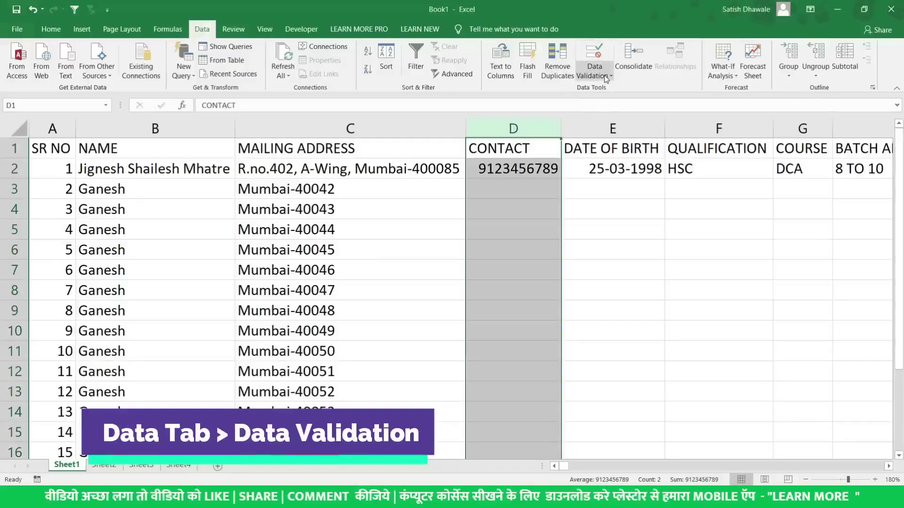
Open Data Validation for the CONTACT column and set Allow to Text length
{"action": "left_click", "coordinate": [607, 78]}
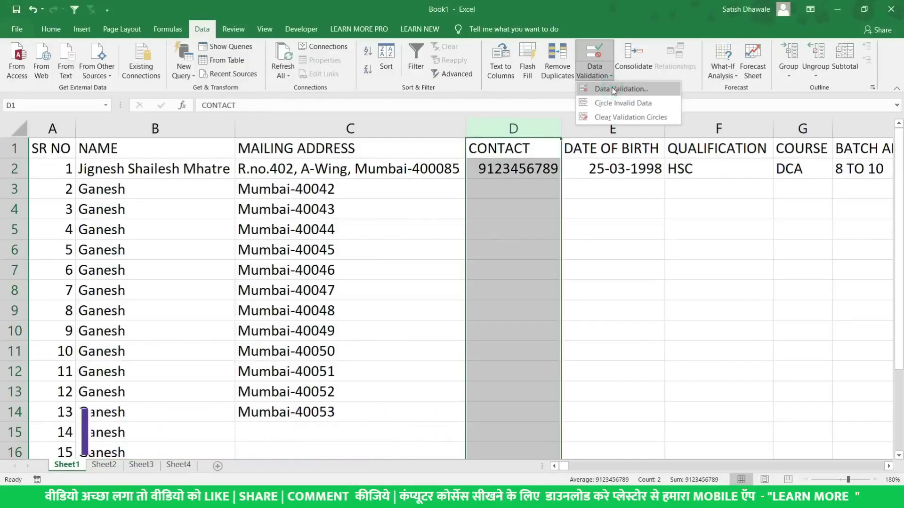
{"action": "left_click", "coordinate": [614, 89]}
{"action": "left_click_drag", "start_coordinate": [521, 233], "coordinate": [656, 199]}
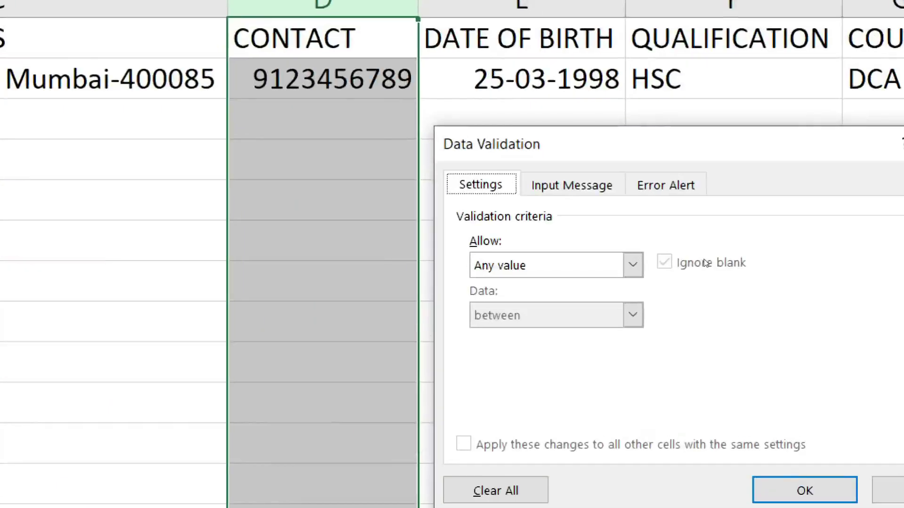
{"action": "left_click", "coordinate": [634, 265]}
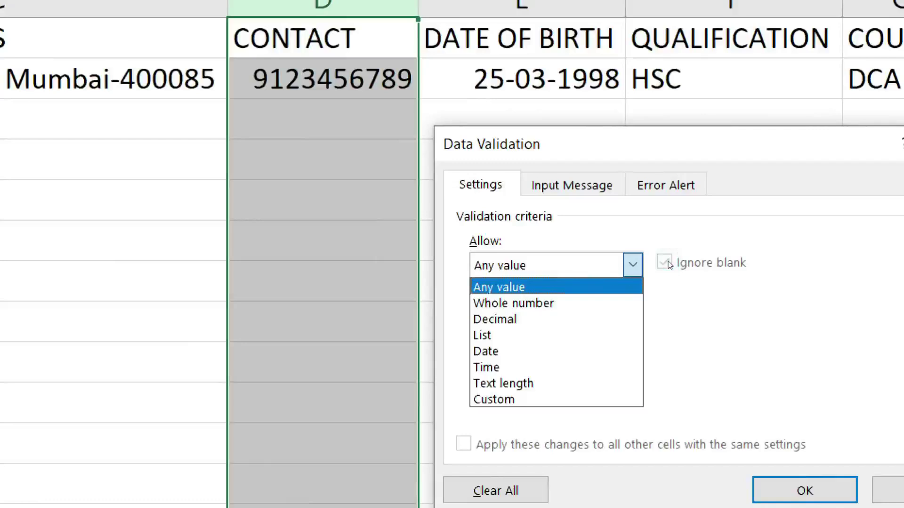
{"action": "key", "text": "Down"}
{"action": "key", "text": "Down"}
{"action": "key", "text": "Down"}
{"action": "key", "text": "Down"}
{"action": "key", "text": "Down"}
{"action": "key", "text": "Down"}
{"action": "key", "text": "Down"}
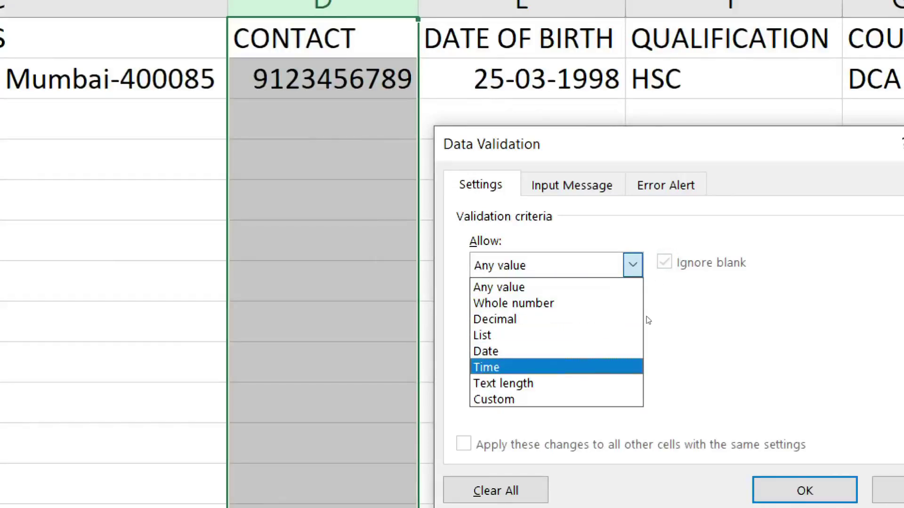
{"action": "key", "text": "Up"}
{"action": "key", "text": "Up"}
{"action": "key", "text": "Up"}
{"action": "key", "text": "Up"}
{"action": "key", "text": "Up"}
{"action": "key", "text": "Up"}
{"action": "key", "text": "Up"}
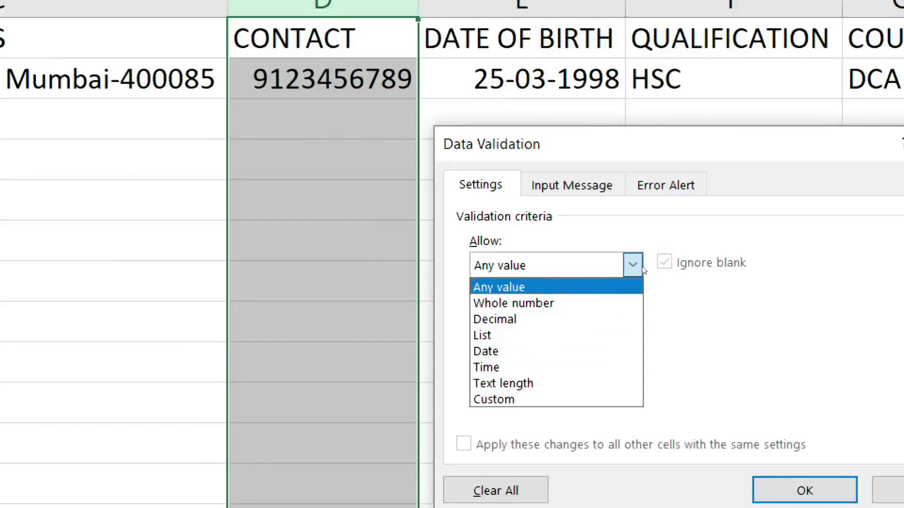
{"action": "key", "text": "Down"}
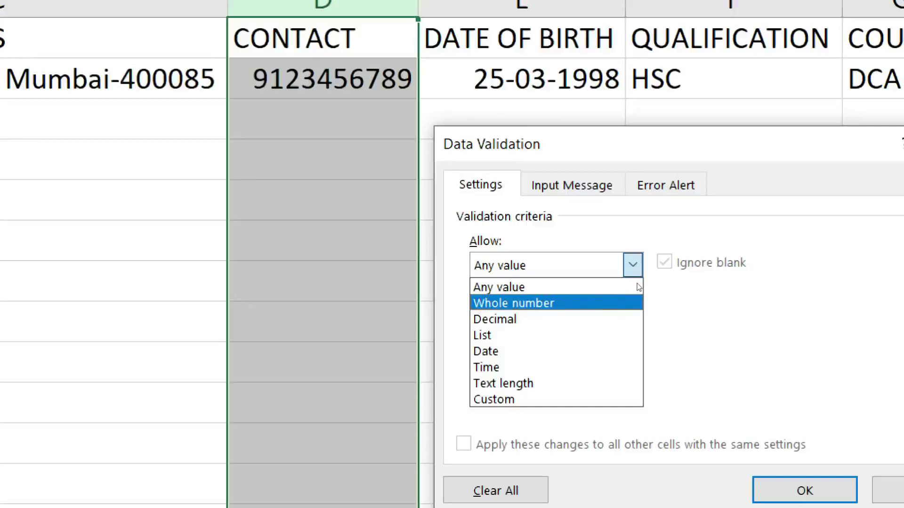
{"action": "key", "text": "Down"}
{"action": "key", "text": "Down"}
{"action": "key", "text": "Down"}
{"action": "key", "text": "Down"}
{"action": "key", "text": "Down"}
{"action": "key", "text": "Down"}
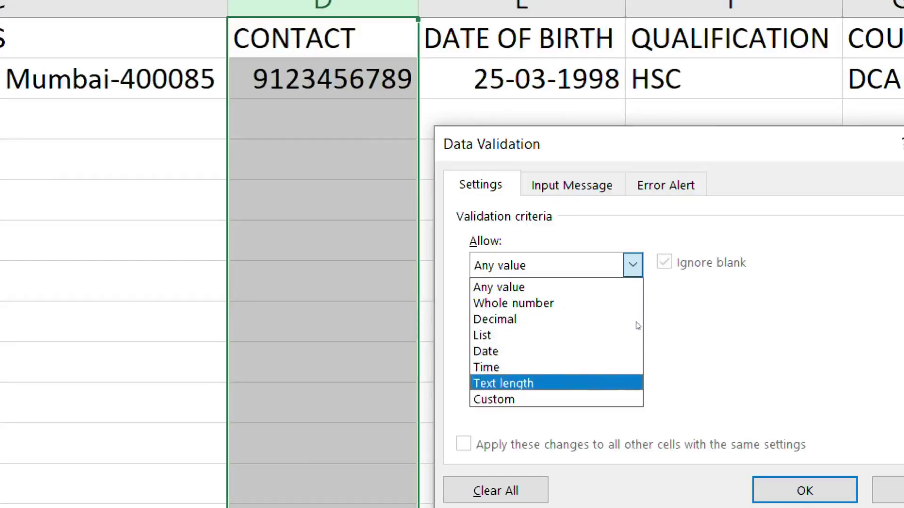
{"action": "key", "text": "Up"}
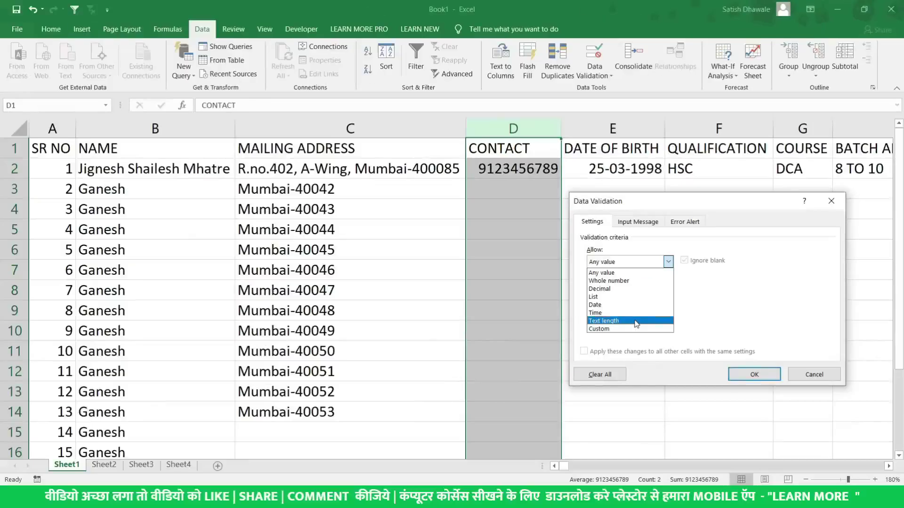
{"action": "left_click", "coordinate": [635, 321]}
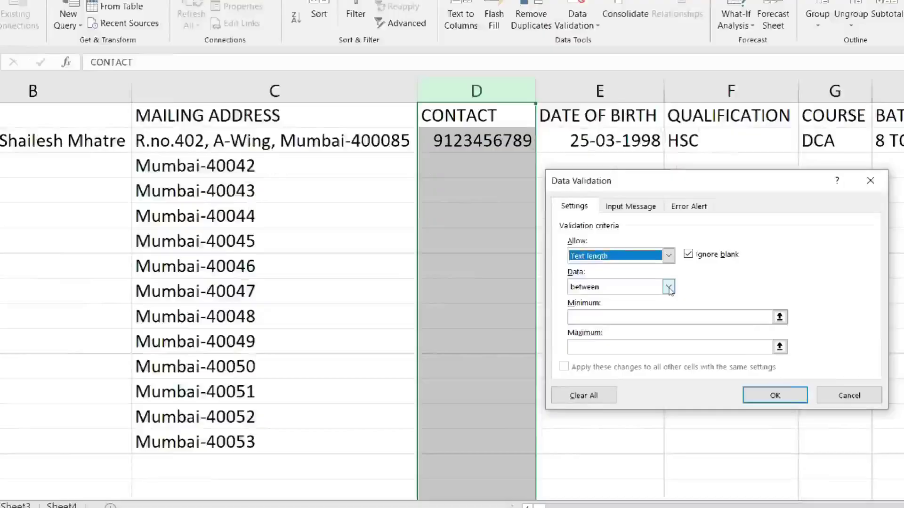
Set the condition to equal to with length 10 and apply the rule
{"action": "key", "text": "alt+m"}
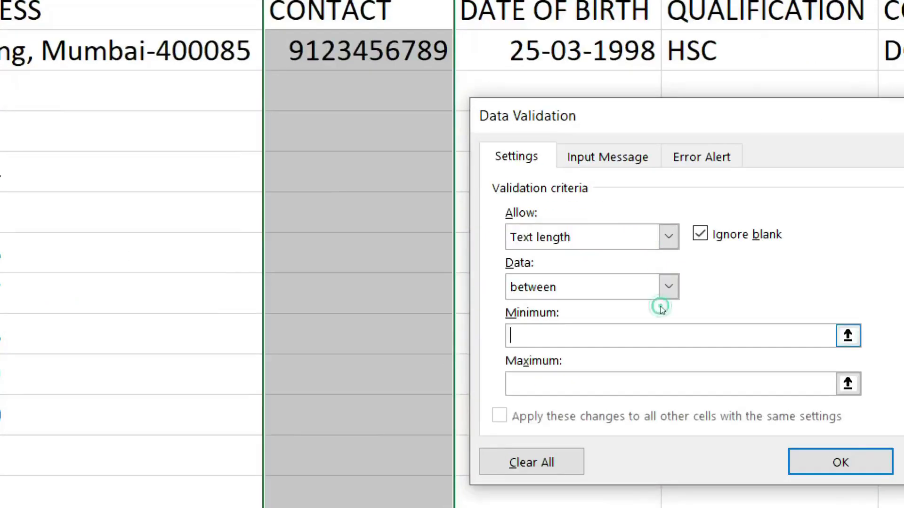
{"action": "type", "text": "1010"}
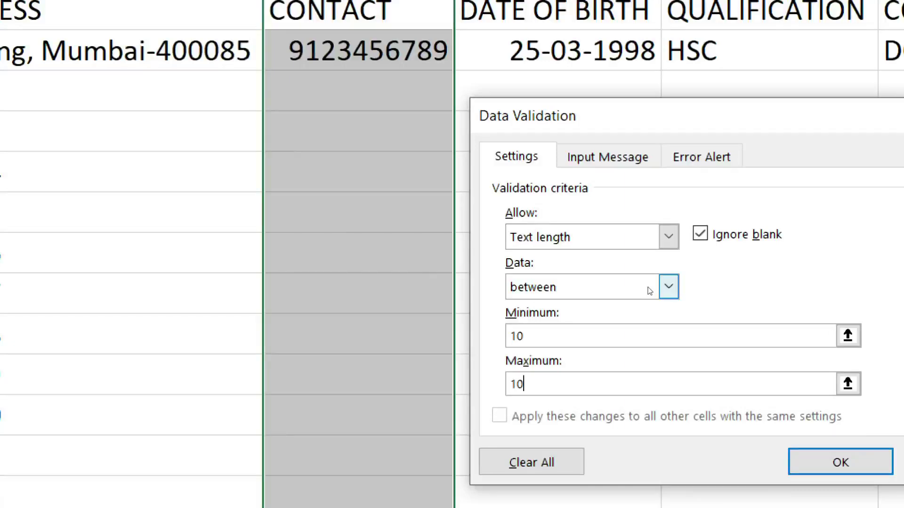
{"action": "left_click", "coordinate": [648, 288]}
{"action": "key", "text": "Down"}
{"action": "key", "text": "Down"}
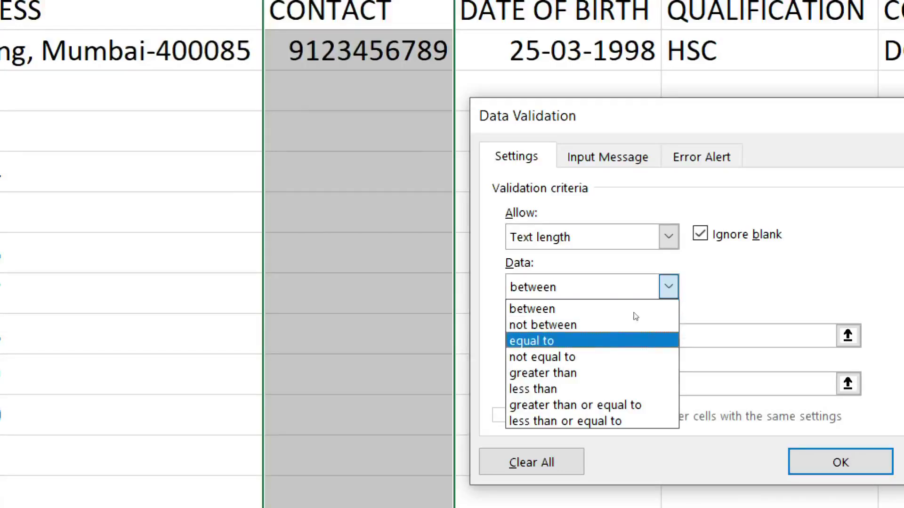
{"action": "key", "text": "Return"}
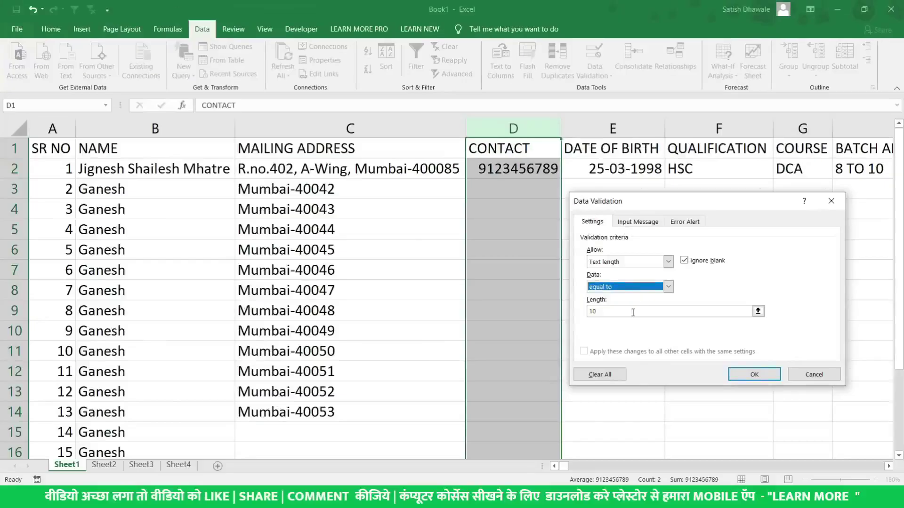
{"action": "left_click", "coordinate": [631, 287]}
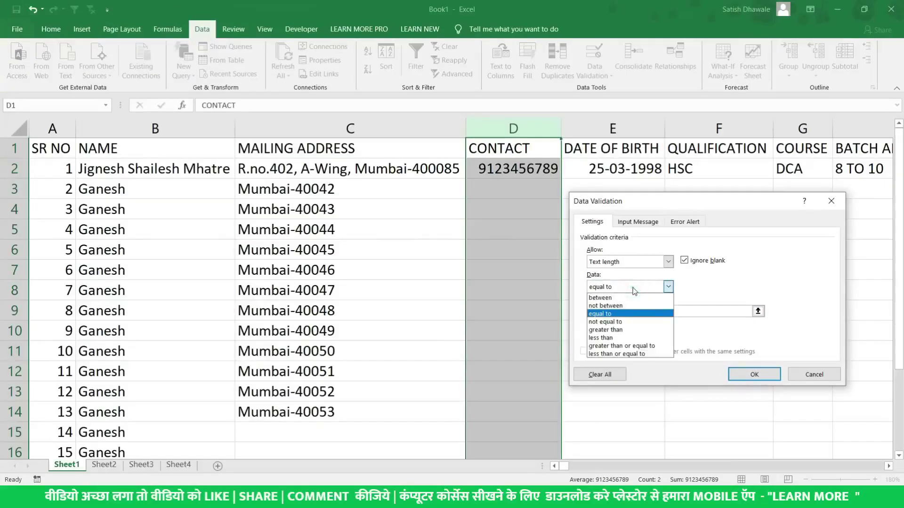
{"action": "left_click", "coordinate": [634, 312]}
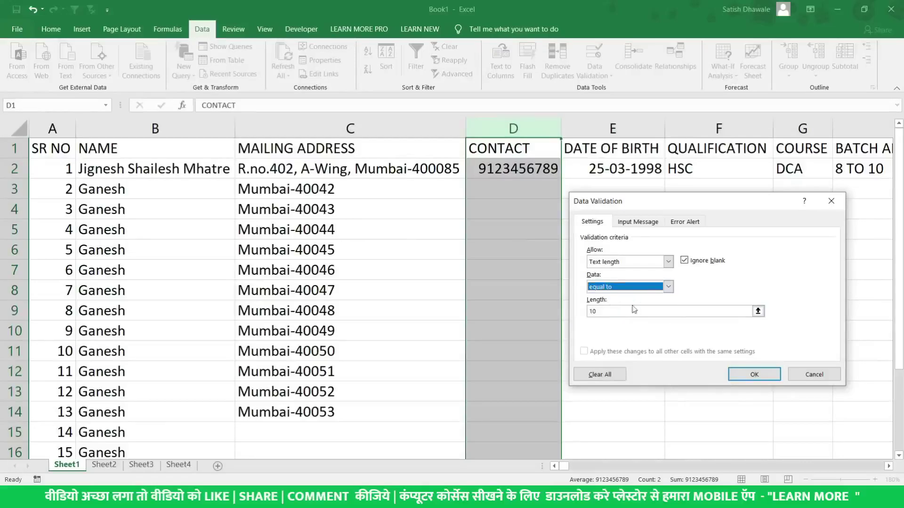
{"action": "left_click", "coordinate": [607, 312]}
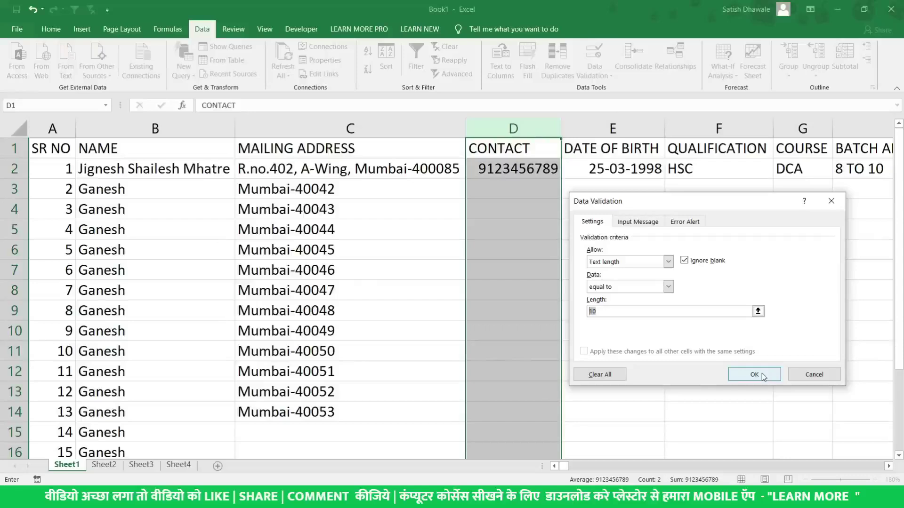
{"action": "left_click", "coordinate": [763, 376]}
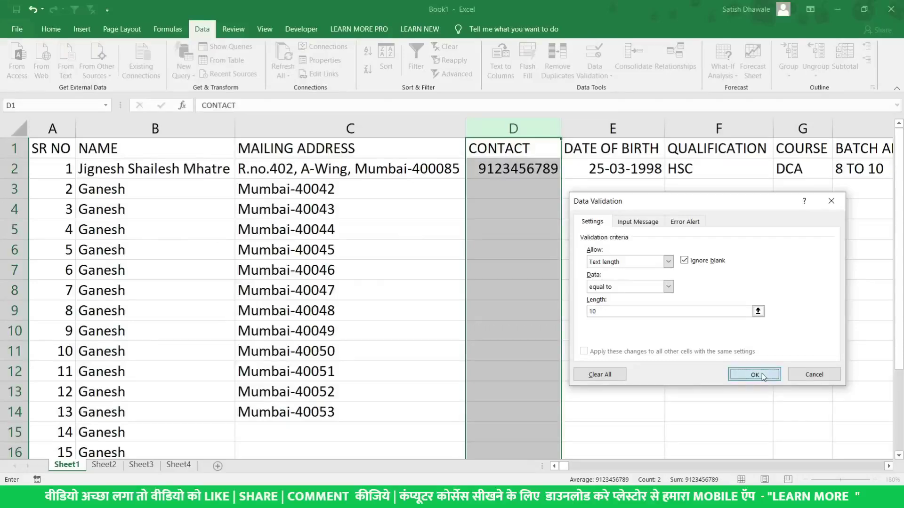
{"action": "left_click", "coordinate": [520, 190]}
{"action": "type", "text": "454545"}
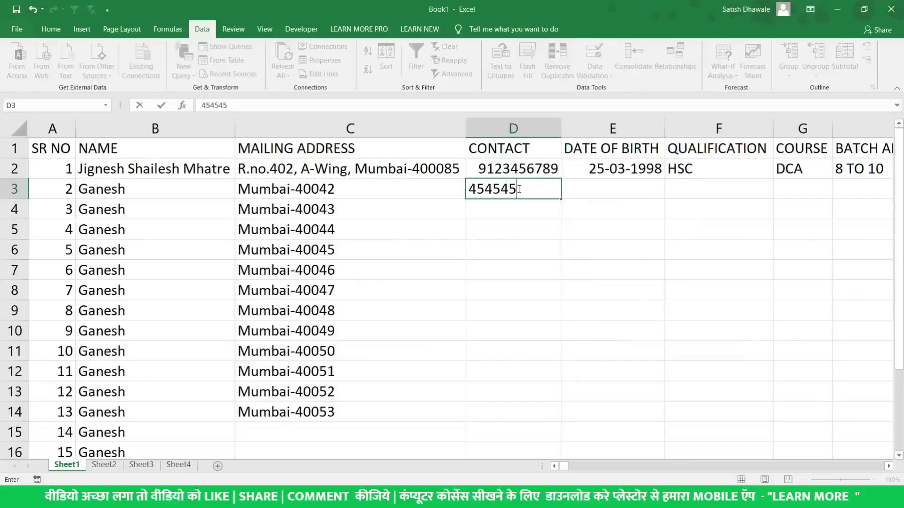
{"action": "key", "text": "Return"}
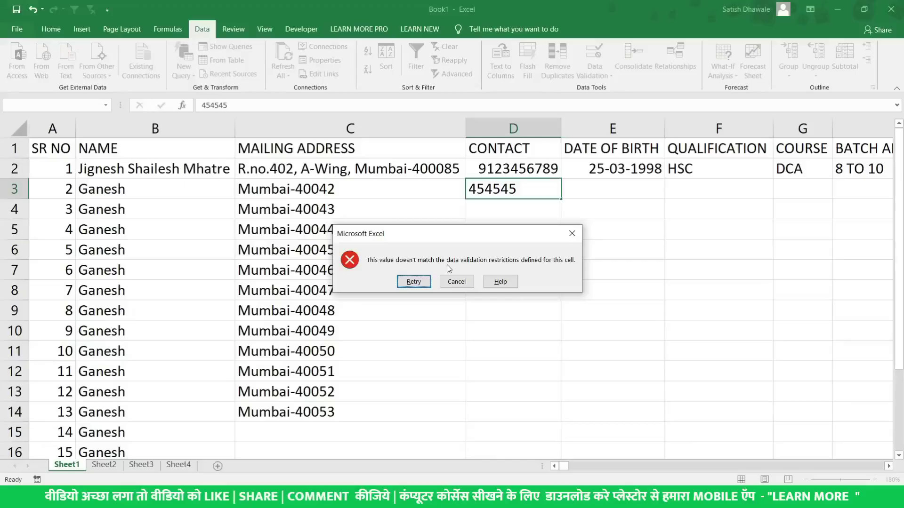
{"action": "left_click", "coordinate": [459, 282]}
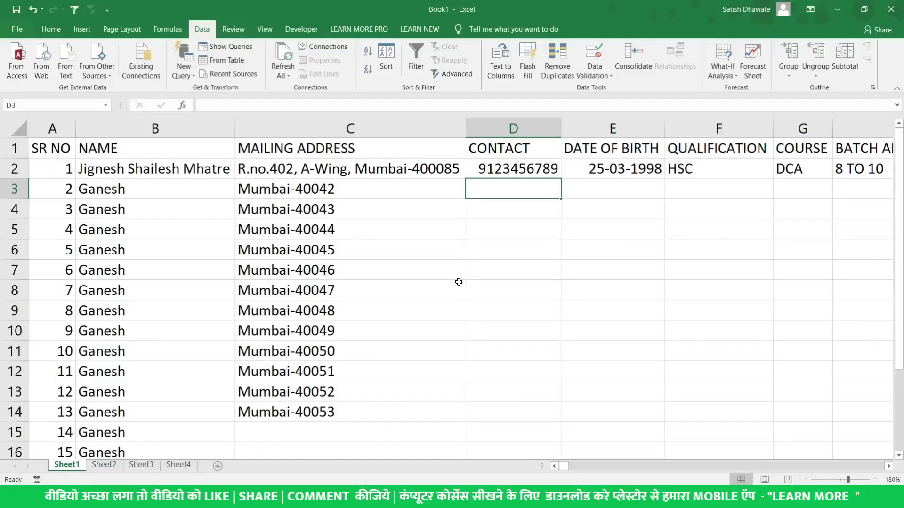
{"action": "left_click", "coordinate": [528, 129]}
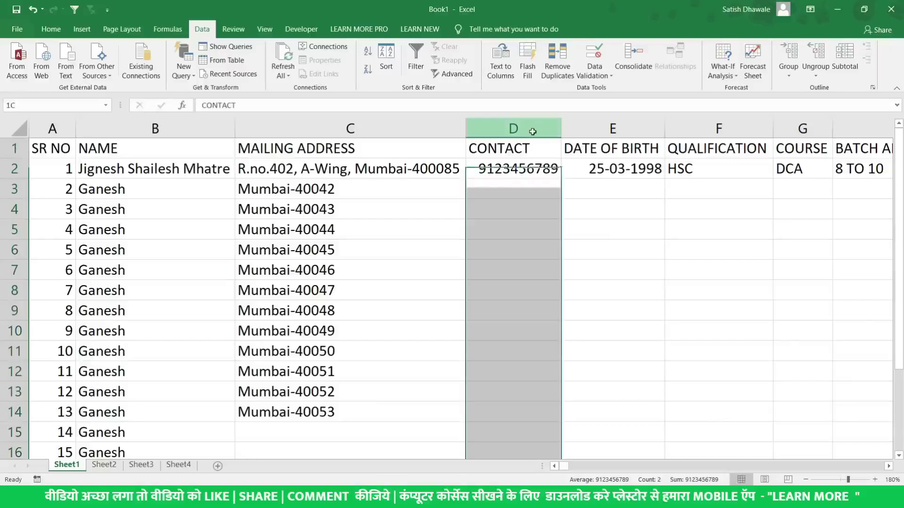
Open the CONTACT column's Data Validation Error Alert and enter the title 'Bhai rukho'
{"action": "left_click", "coordinate": [600, 71]}
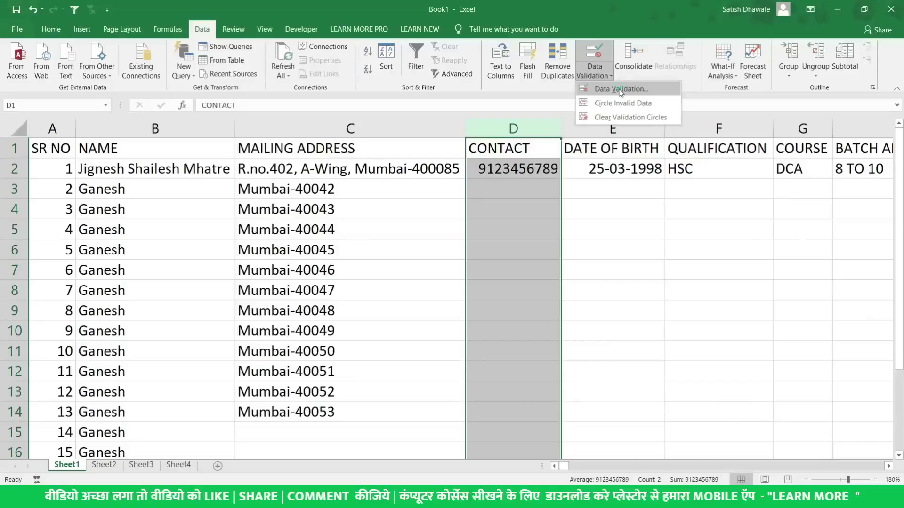
{"action": "left_click", "coordinate": [621, 90]}
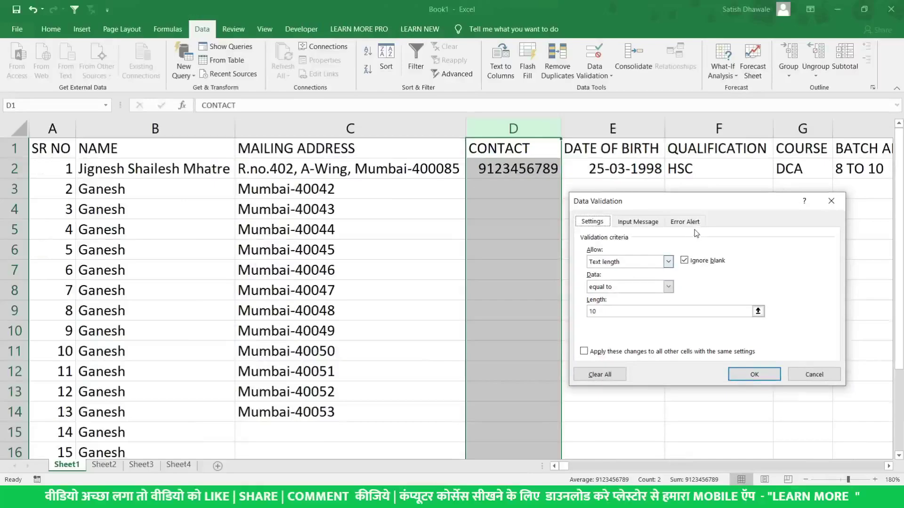
{"action": "left_click", "coordinate": [782, 158]}
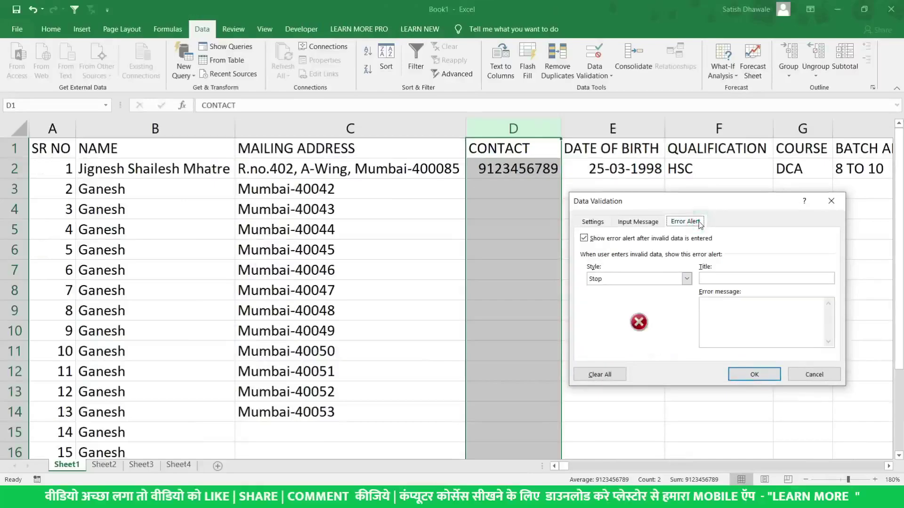
{"action": "left_click", "coordinate": [762, 281]}
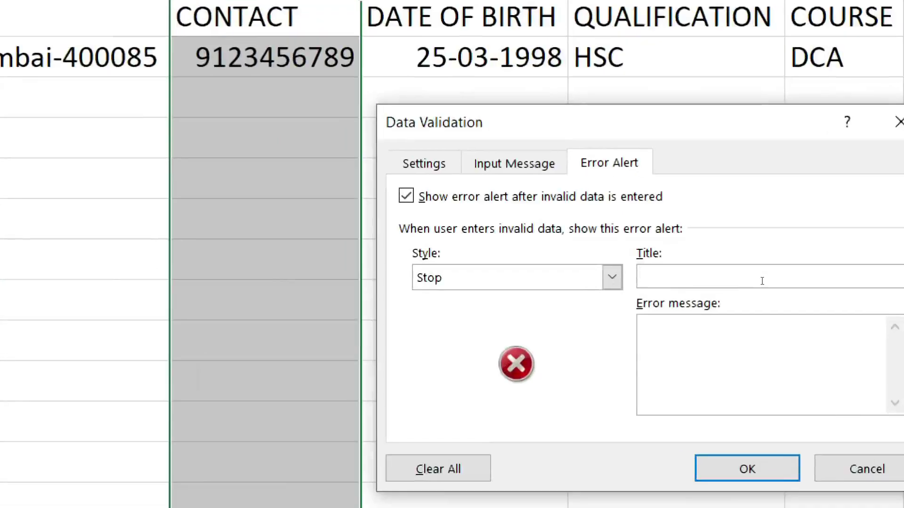
{"action": "type", "text": "Bhai rukho"}
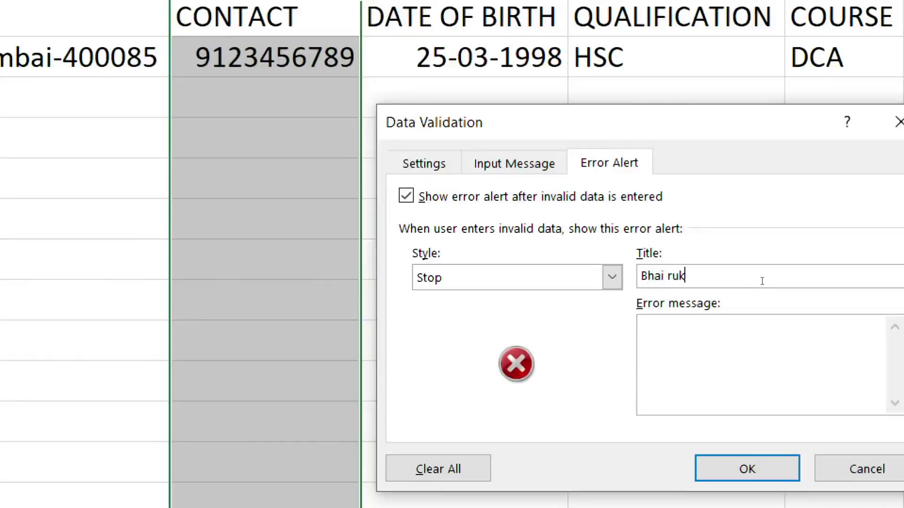
Enter the error message 'Mobile Number 10 Digit ka dalo', save the alert, and select D3
{"action": "key", "text": "Tab"}
{"action": "type", "text": "Data a"}
{"action": "key", "text": "BackSpace"}
{"action": "key", "text": "BackSpace"}
{"action": "key", "text": "BackSpace"}
{"action": "key", "text": "BackSpace"}
{"action": "key", "text": "BackSpace"}
{"action": "key", "text": "BackSpace"}
{"action": "type", "text": "Mobile Number 10"}
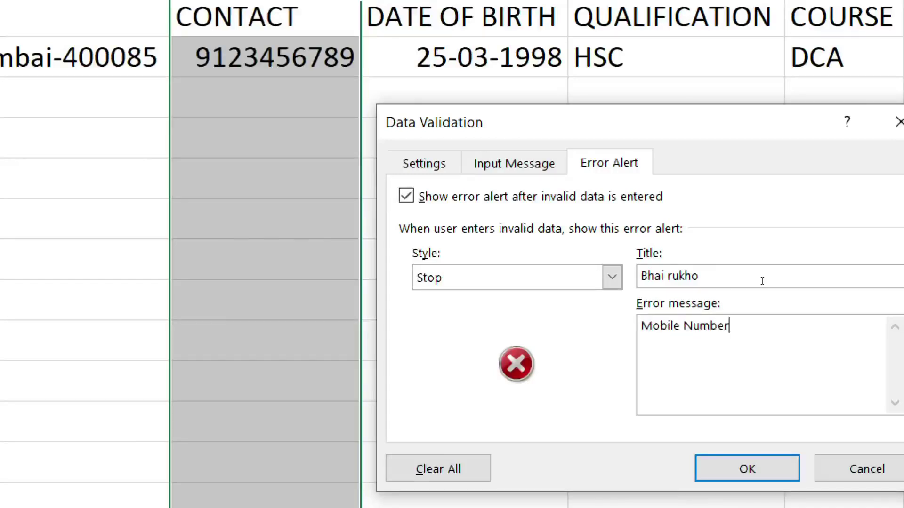
{"action": "type", "text": " Digit ka dalo"}
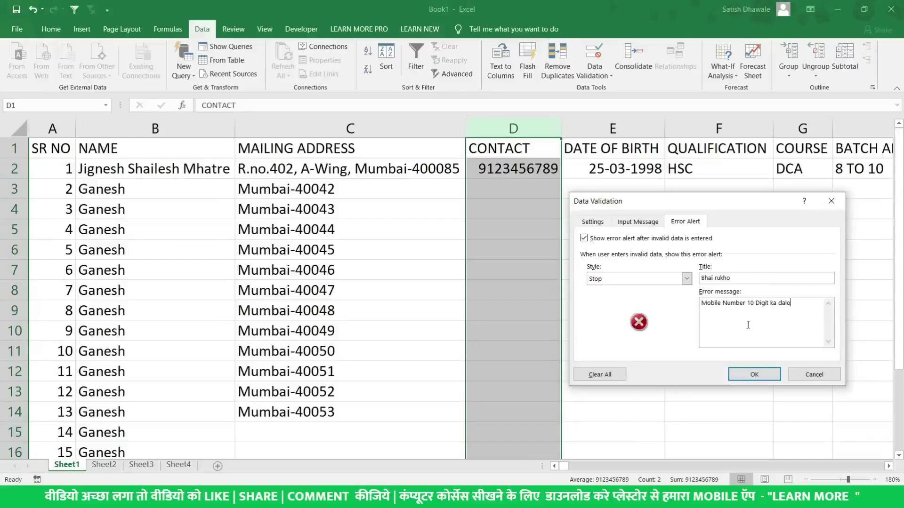
{"action": "left_click", "coordinate": [754, 375]}
{"action": "left_click", "coordinate": [502, 196]}
Enter an 11-digit test number in D3, retry after the alert, then enter a valid 10-digit number
{"action": "type", "text": "45"}
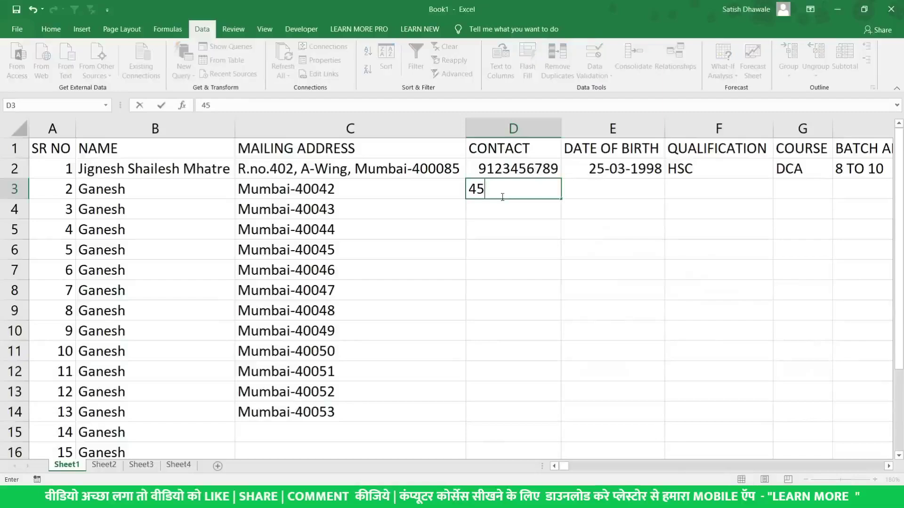
{"action": "type", "text": "454545445"}
{"action": "key", "text": "Return"}
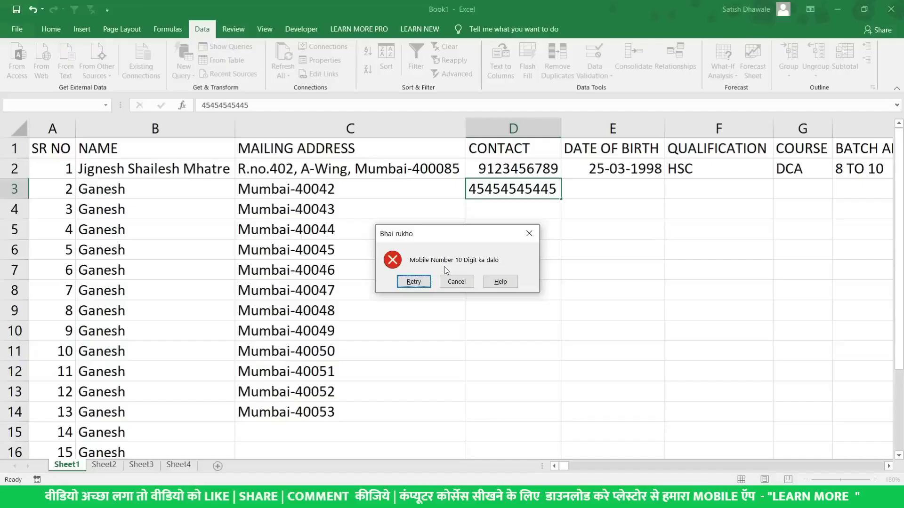
{"action": "left_click", "coordinate": [426, 282]}
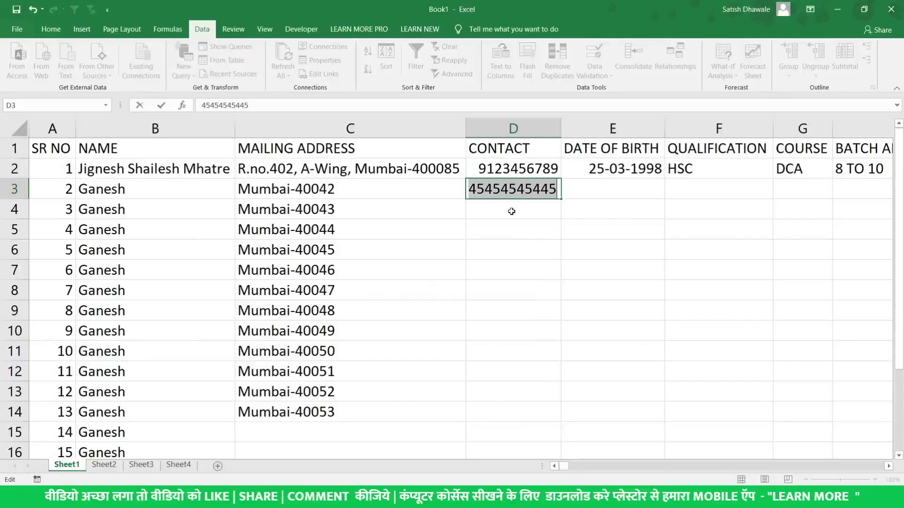
{"action": "type", "text": "1234567891"}
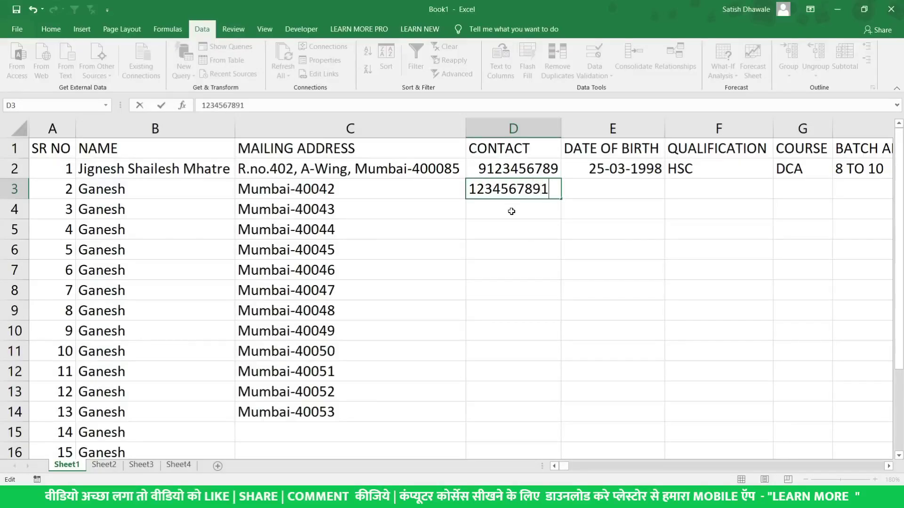
{"action": "key", "text": "Return"}
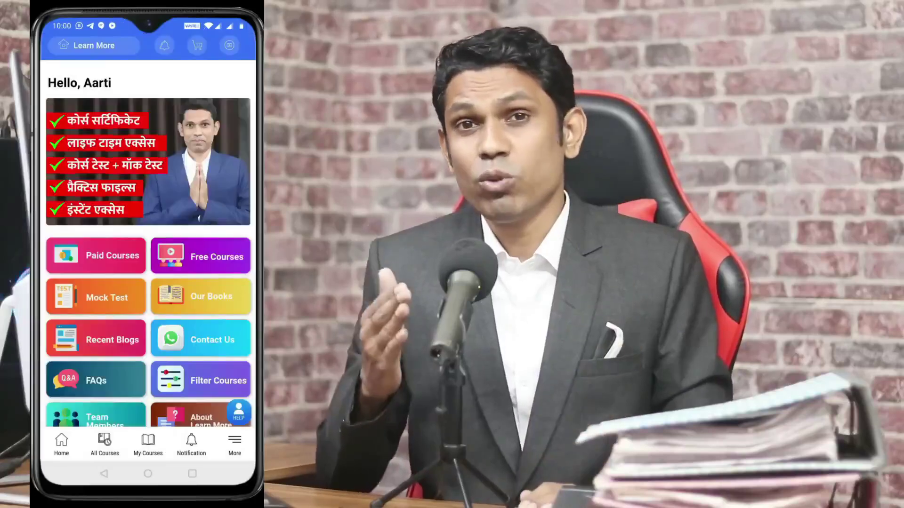
In the Learn More app, open Mock Tests, start Daily Computer Knowledge Check Test 7, and answer a question
{"action": "left_click", "coordinate": [97, 297]}
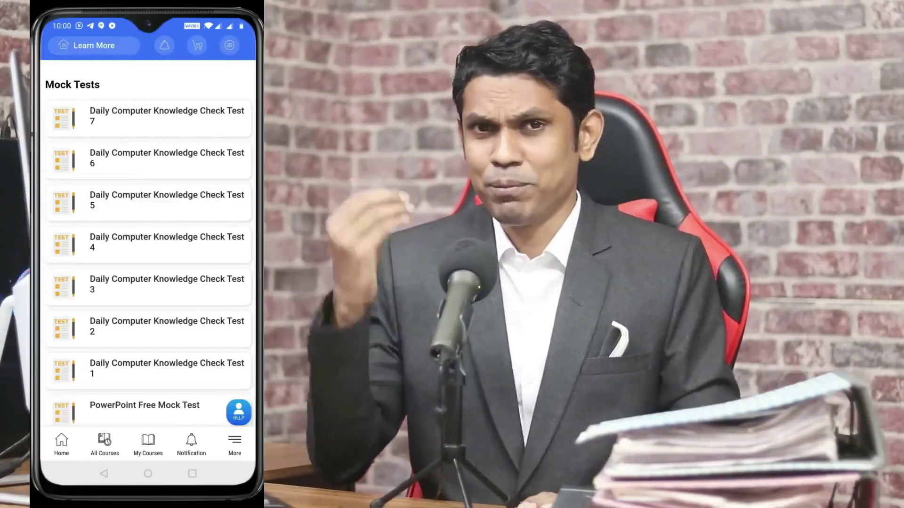
{"action": "left_click", "coordinate": [149, 117]}
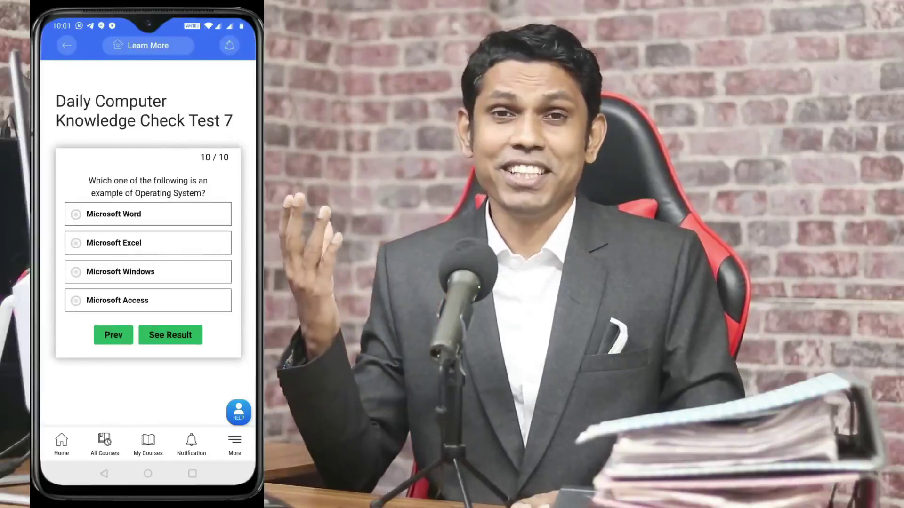
{"action": "left_click", "coordinate": [120, 272]}
{"action": "left_click", "coordinate": [171, 335]}
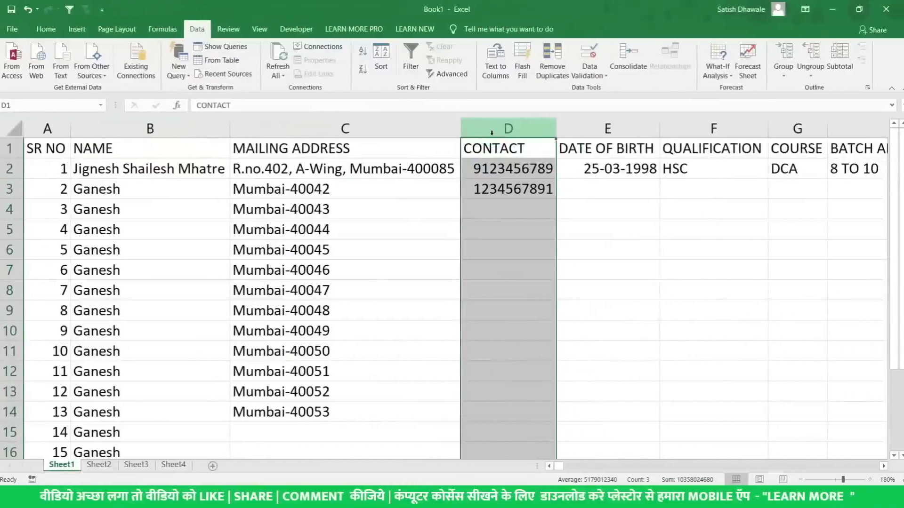
Insert a blank column D before the CONTACT column
{"action": "left_click", "coordinate": [449, 128]}
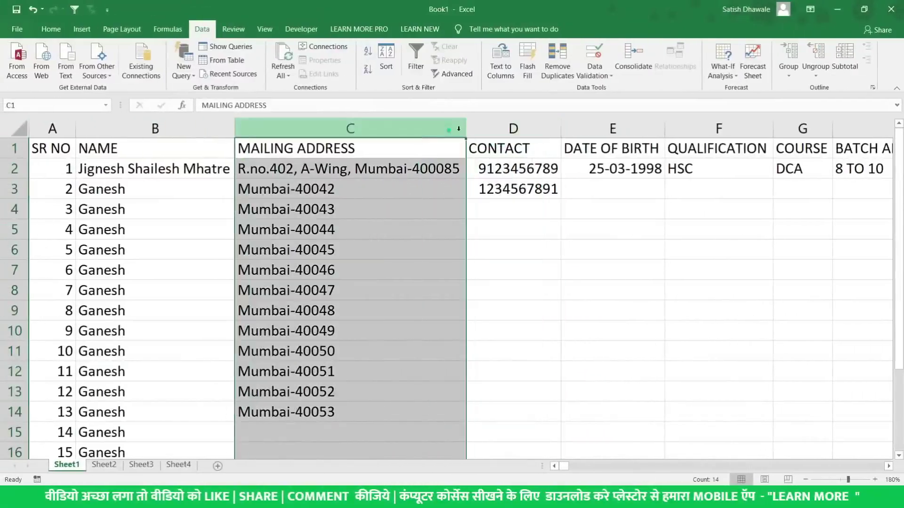
{"action": "left_click", "coordinate": [484, 132]}
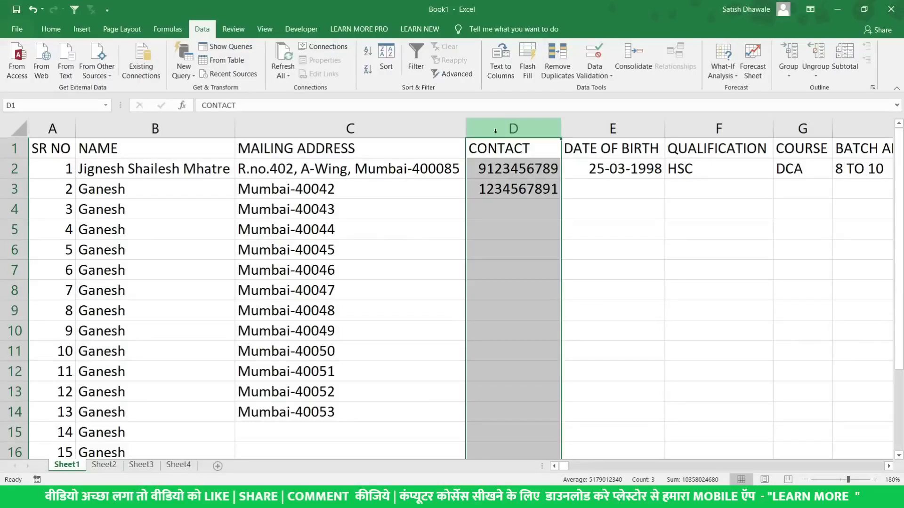
{"action": "left_click", "coordinate": [424, 127]}
{"action": "left_click", "coordinate": [504, 127]}
{"action": "right_click", "coordinate": [507, 128]}
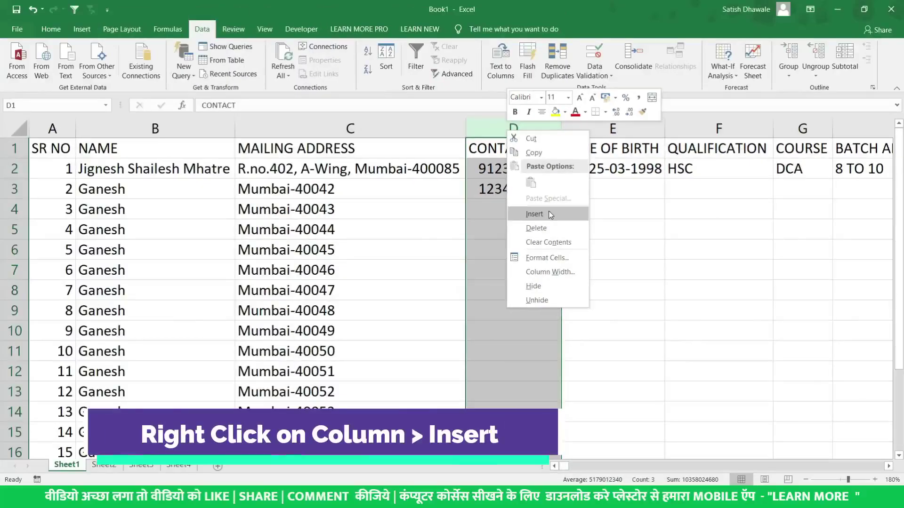
{"action": "left_click", "coordinate": [549, 212]}
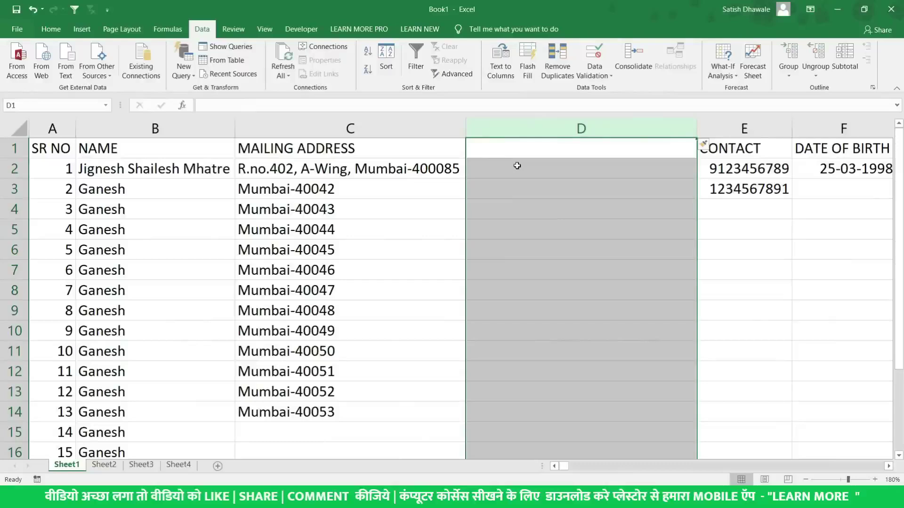
{"action": "key", "text": "ctrl+z"}
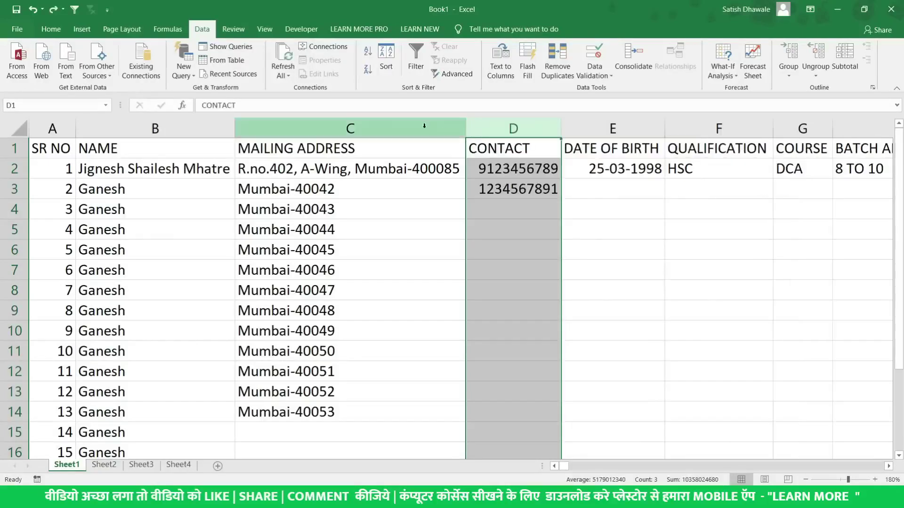
{"action": "left_click", "coordinate": [421, 126]}
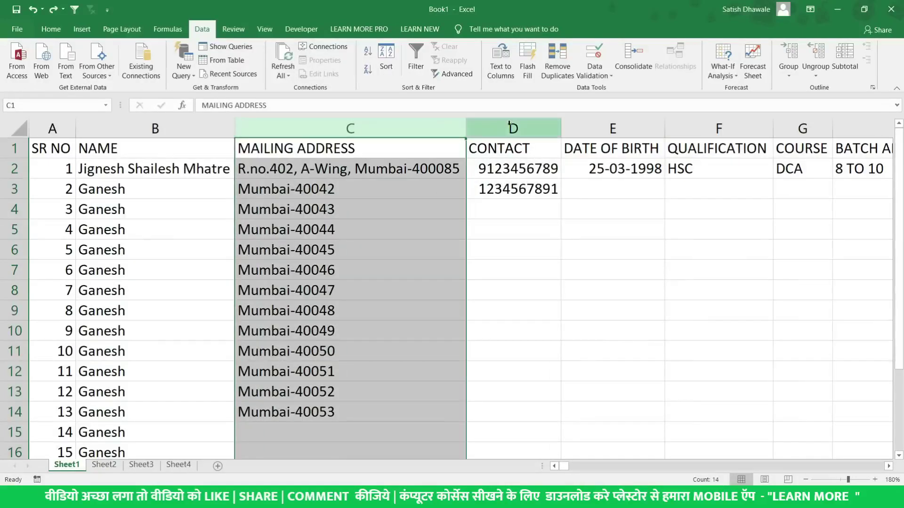
{"action": "left_click", "coordinate": [509, 125]}
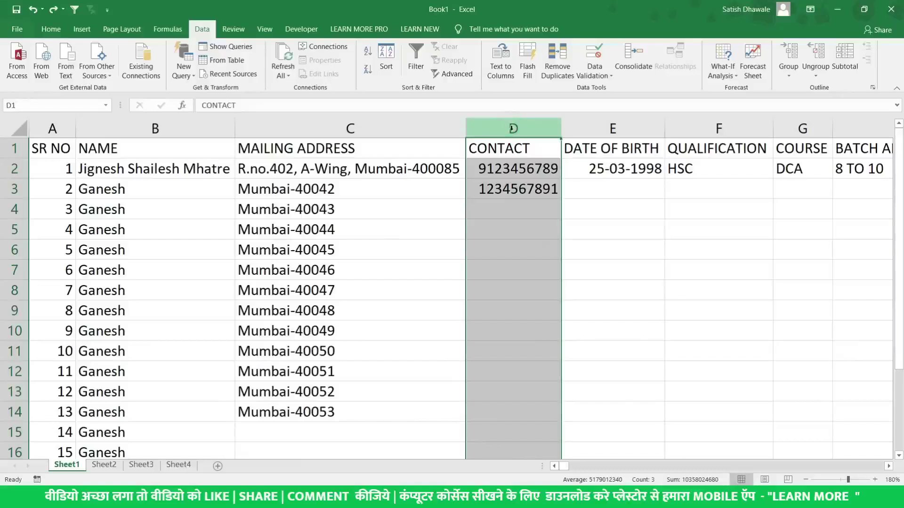
{"action": "right_click", "coordinate": [512, 128]}
{"action": "left_click", "coordinate": [539, 212]}
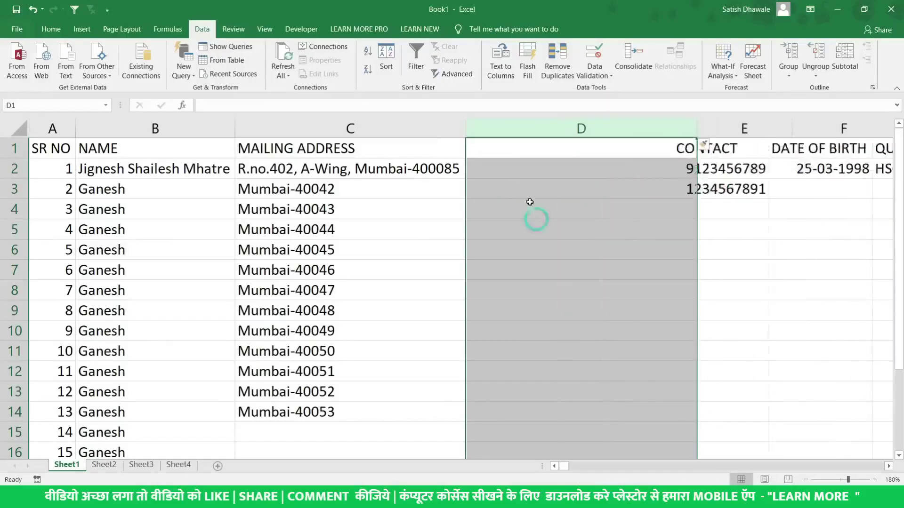
Give the new column D the header 'State', replacing a first 'City' entry
{"action": "left_click_drag", "start_coordinate": [730, 156], "coordinate": [760, 174]}
{"action": "left_click_drag", "start_coordinate": [387, 148], "coordinate": [375, 254]}
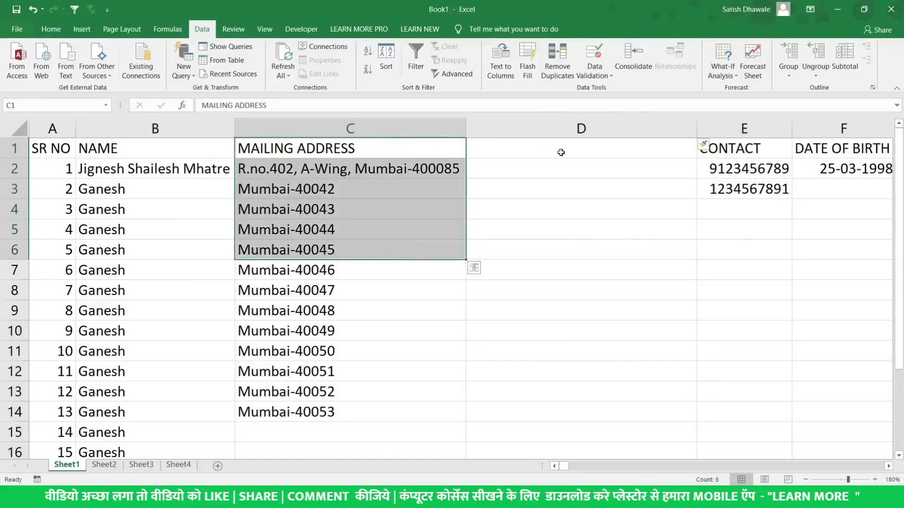
{"action": "left_click", "coordinate": [564, 145]}
{"action": "type", "text": "City"}
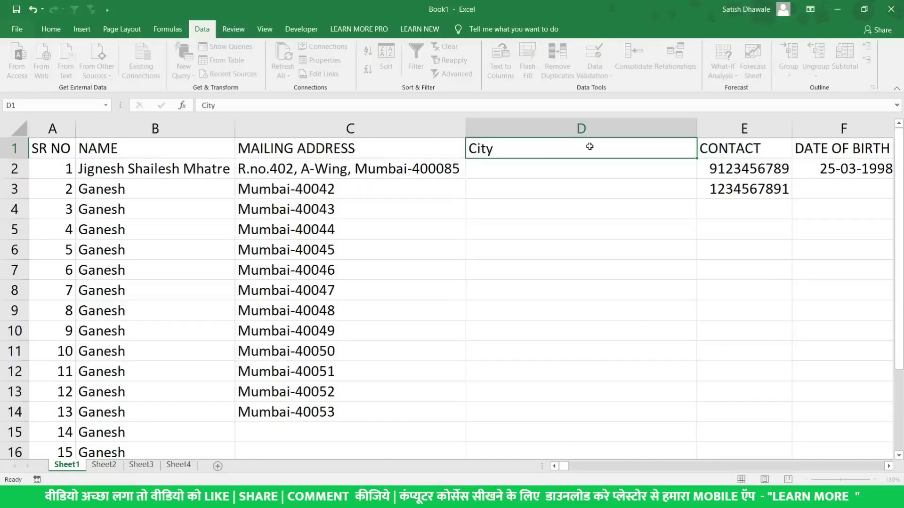
{"action": "key", "text": "Return"}
{"action": "left_click", "coordinate": [590, 146]}
{"action": "type", "text": "State"}
{"action": "key", "text": "Return"}
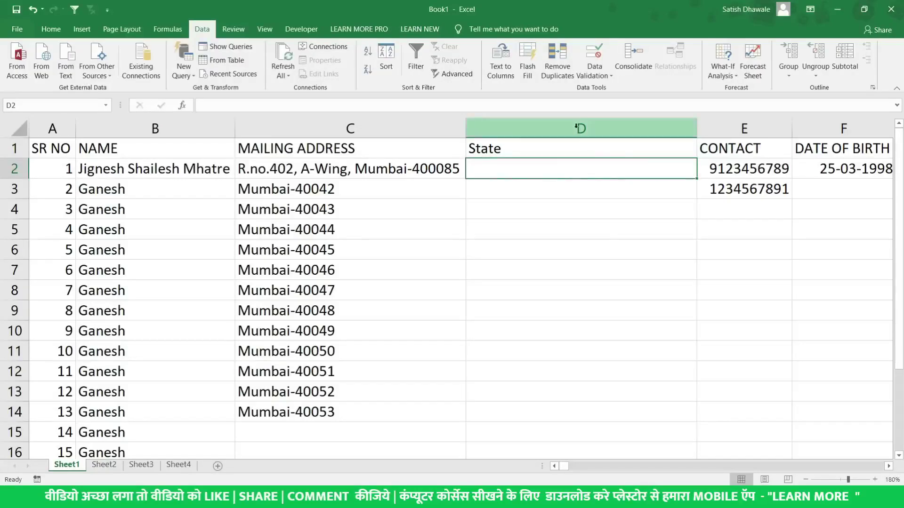
Test-enter Maharashtra in D2, clear it again, and select the State column
{"action": "type", "text": "Maharashtra"}
{"action": "key", "text": "Return"}
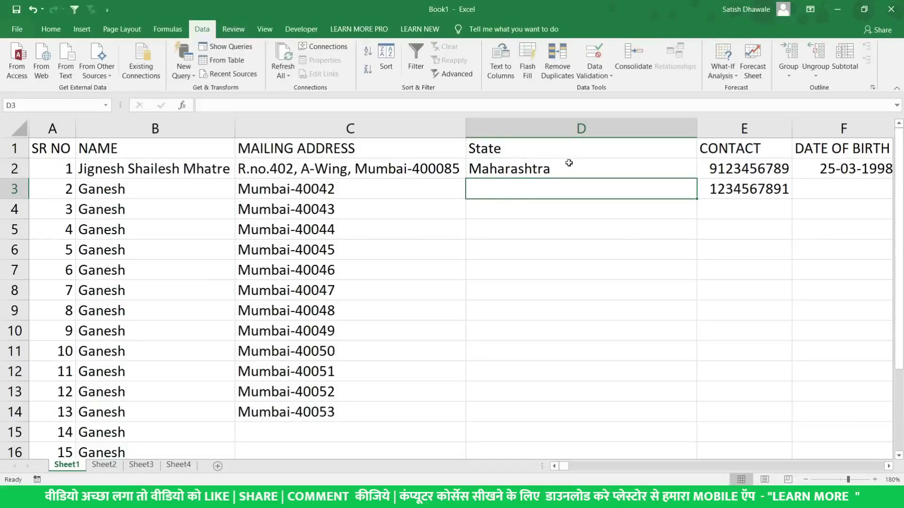
{"action": "left_click", "coordinate": [566, 164]}
{"action": "key", "text": "Delete"}
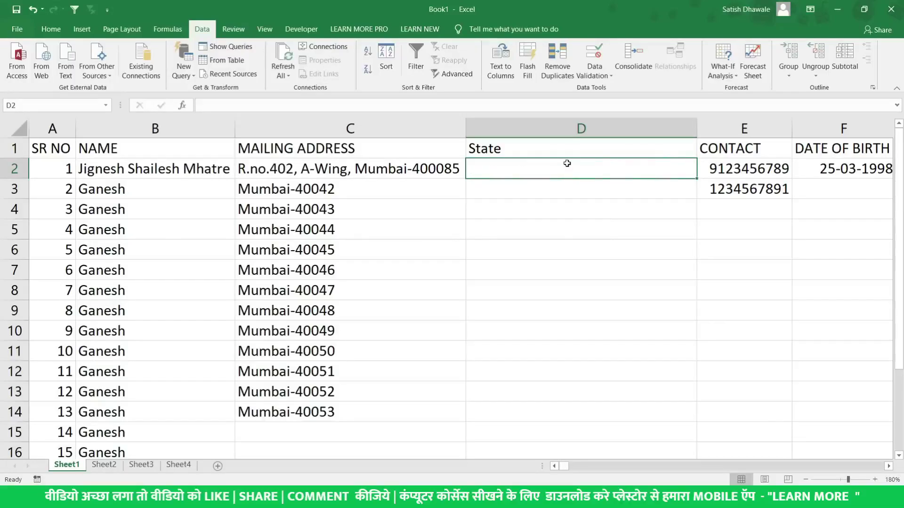
{"action": "left_click", "coordinate": [576, 128]}
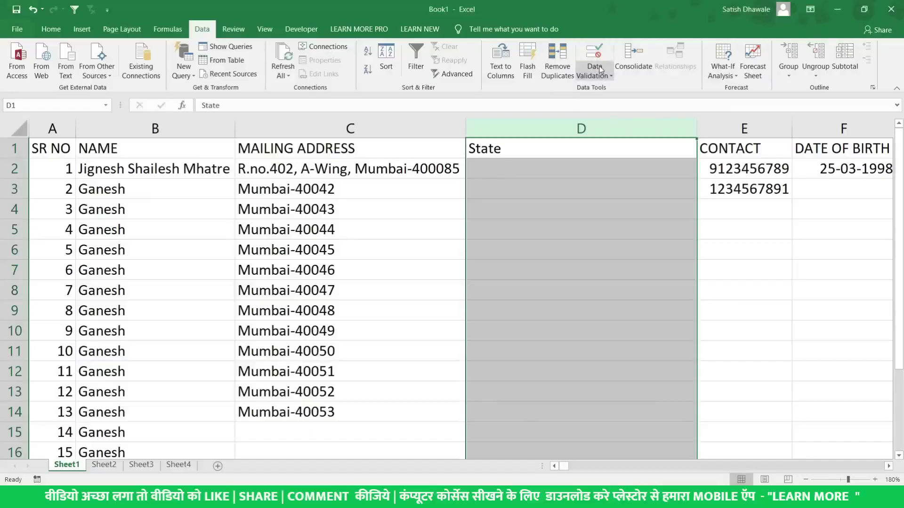
In Data Validation, allow a List with source 'Maharashtra, Gujrat,Goa,Punjab' for the State column
{"action": "left_click", "coordinate": [601, 68]}
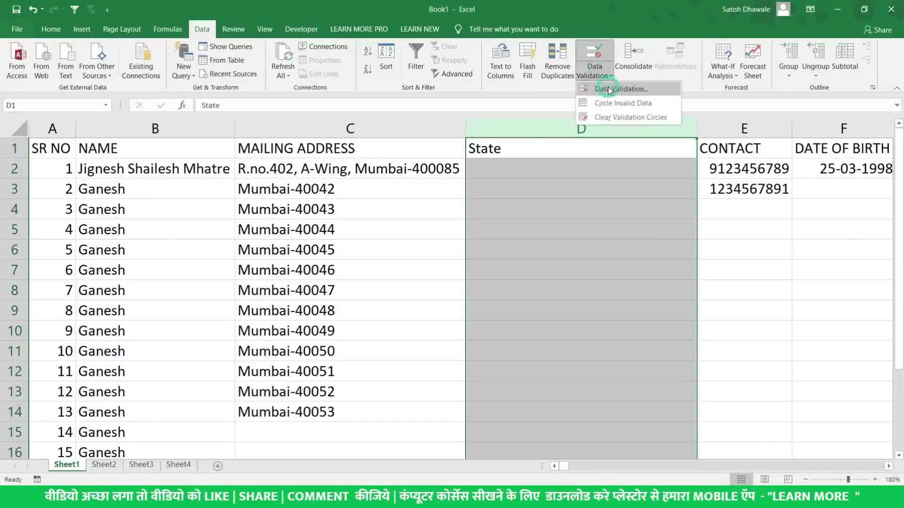
{"action": "left_click", "coordinate": [608, 90]}
{"action": "left_click_drag", "start_coordinate": [643, 197], "coordinate": [577, 197]}
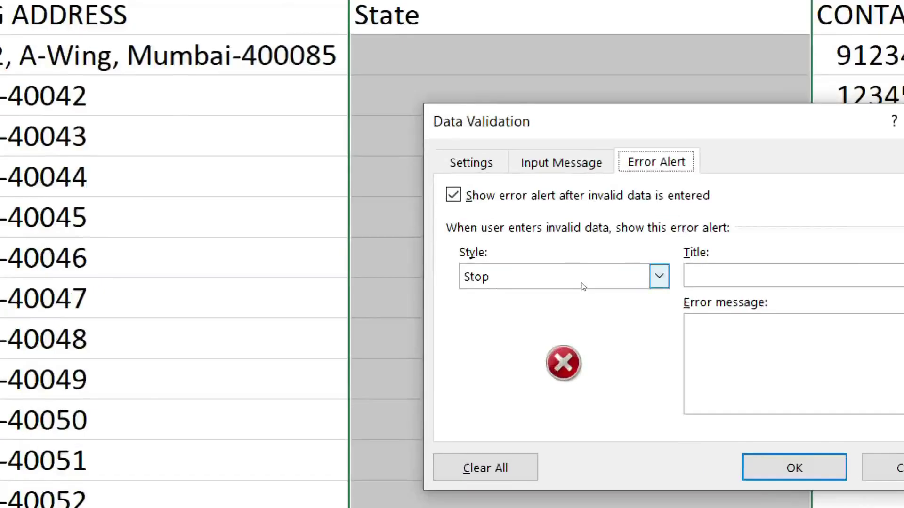
{"action": "key", "text": "ctrl+Tab"}
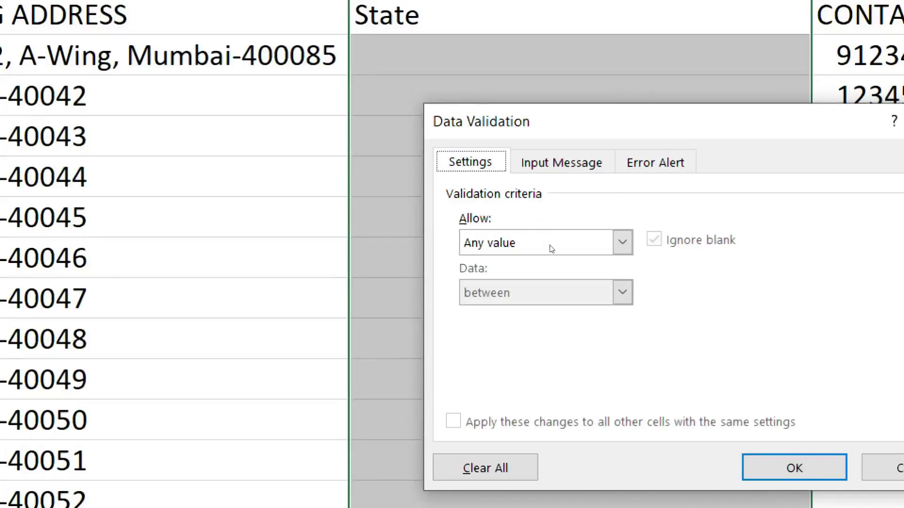
{"action": "left_click", "coordinate": [560, 256]}
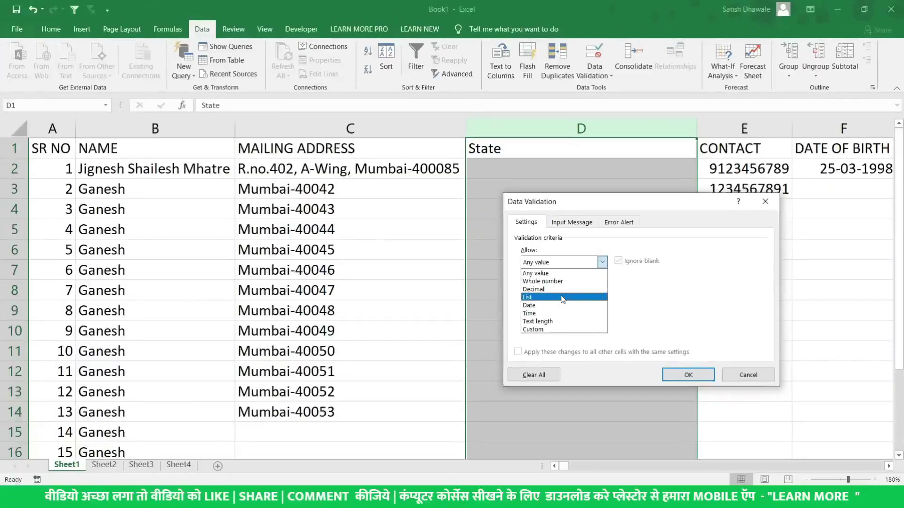
{"action": "left_click", "coordinate": [563, 297]}
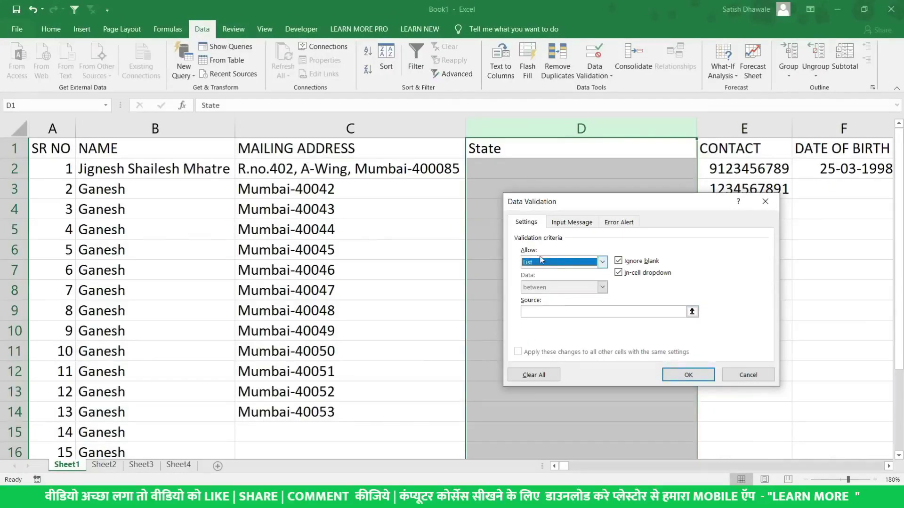
{"action": "left_click", "coordinate": [559, 311]}
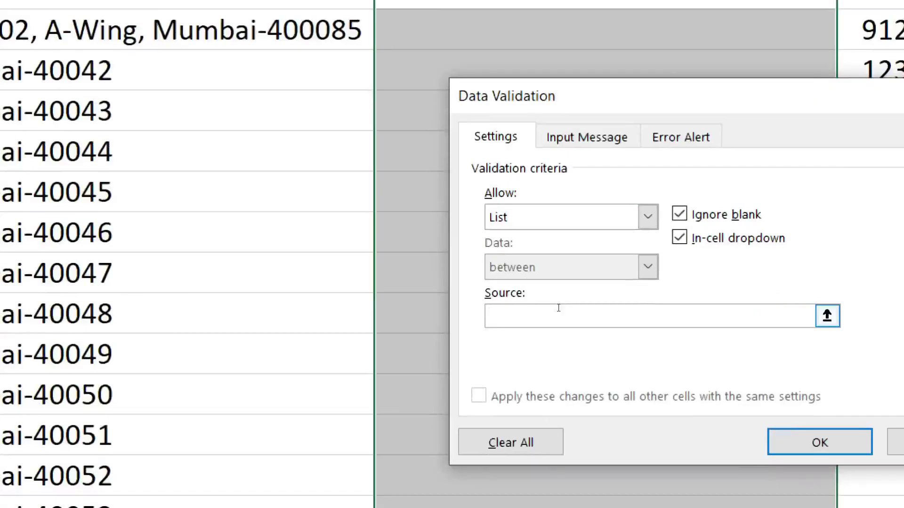
{"action": "type", "text": "Ma"}
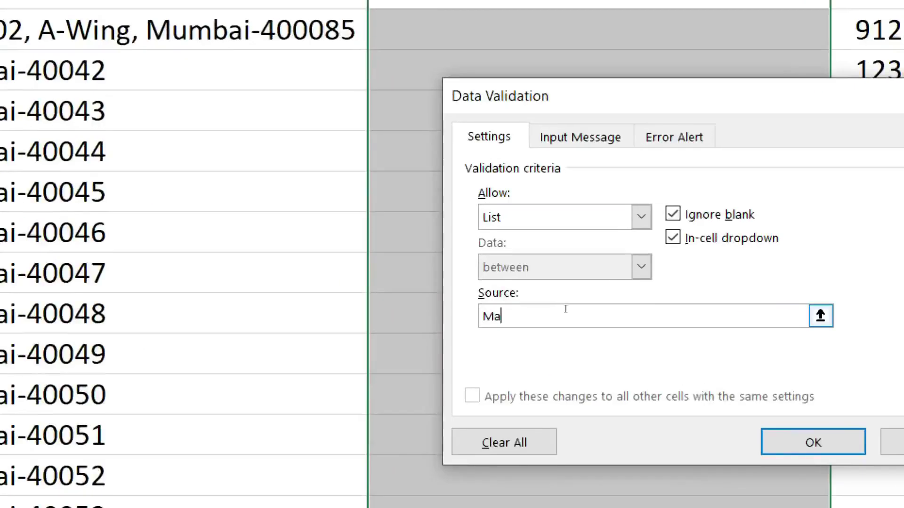
{"action": "type", "text": "harashtra"}
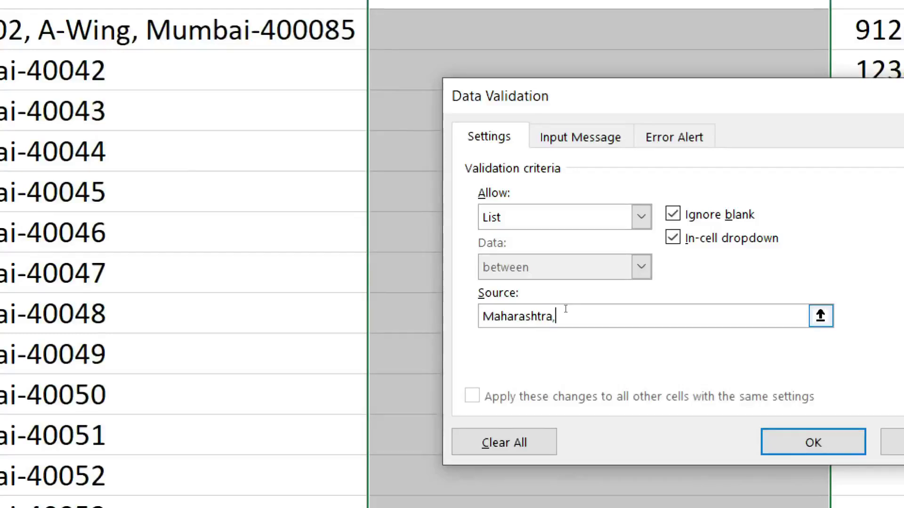
{"action": "type", "text": ", Gujrat,Goa,Punjab"}
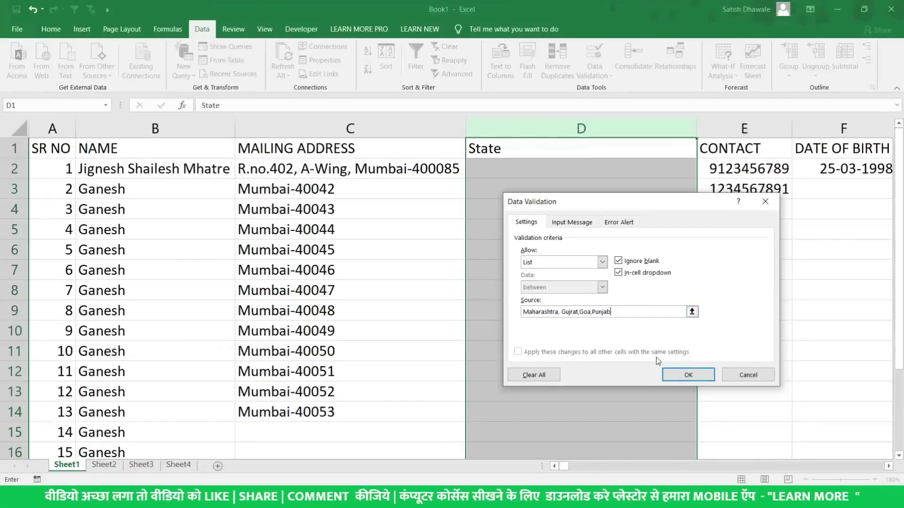
Apply the validation, then pick Maharashtra for D2 and Gujrat for D3 and D4 from the dropdowns
{"action": "left_click", "coordinate": [688, 375]}
{"action": "left_click", "coordinate": [597, 168]}
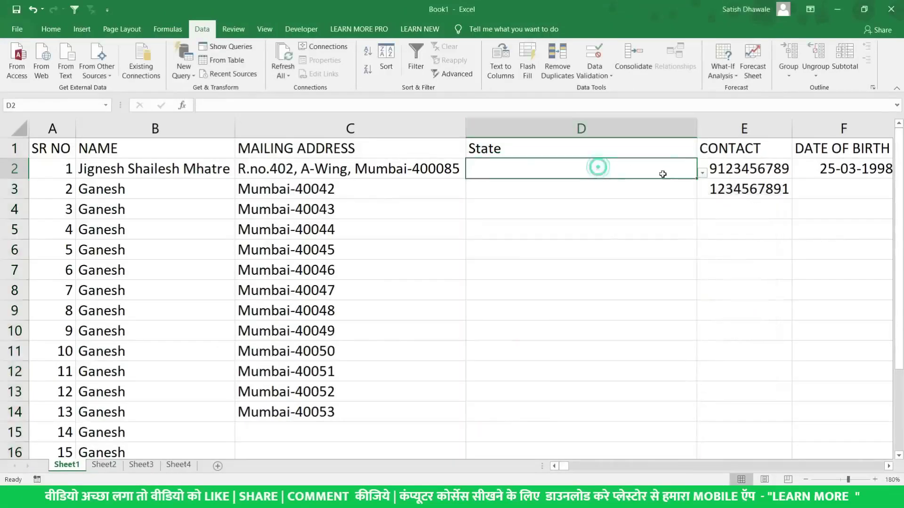
{"action": "left_click", "coordinate": [702, 173]}
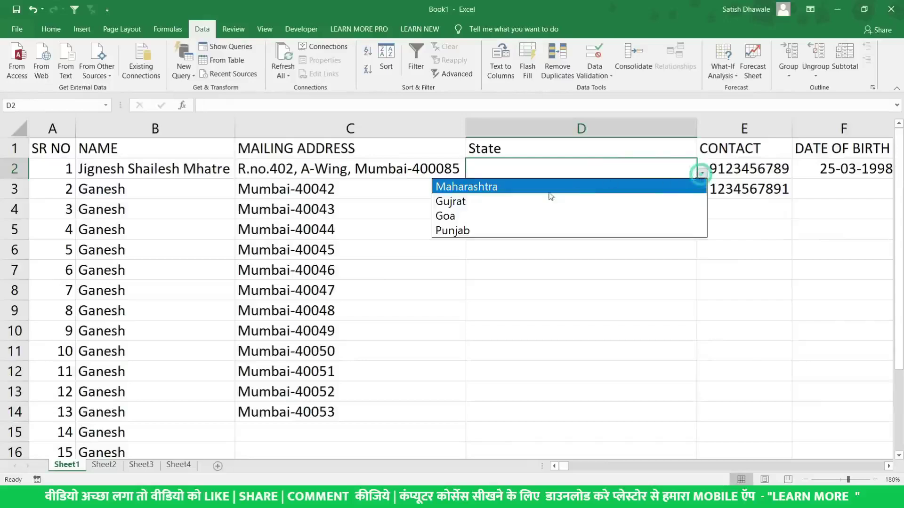
{"action": "left_click", "coordinate": [514, 187]}
{"action": "left_click", "coordinate": [594, 189]}
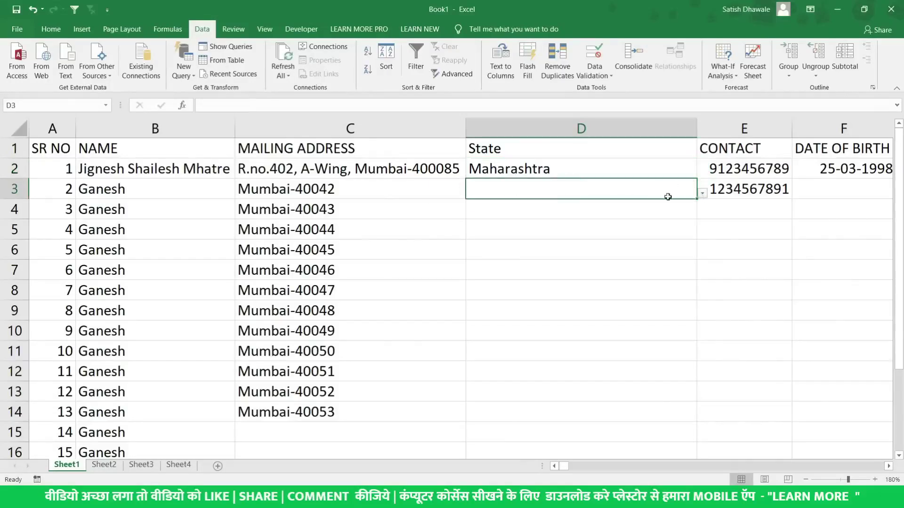
{"action": "left_click", "coordinate": [702, 193]}
{"action": "left_click", "coordinate": [615, 223]}
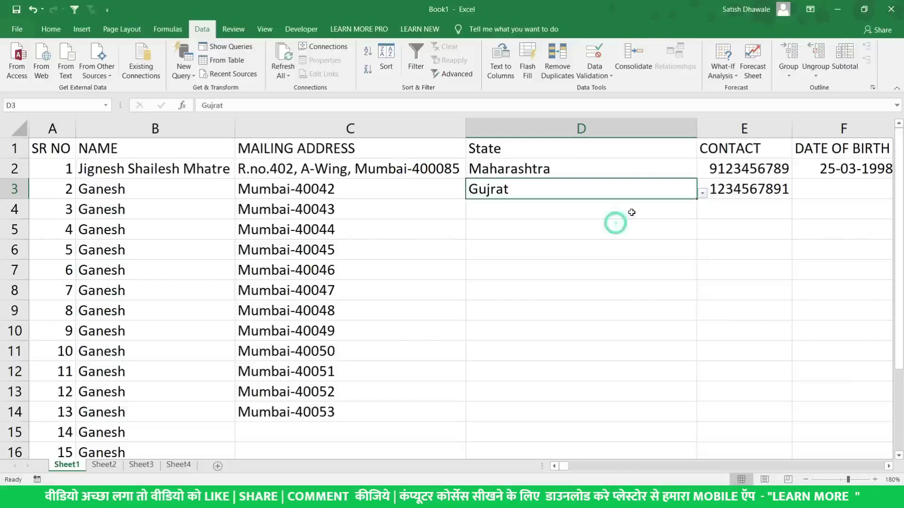
{"action": "left_click", "coordinate": [632, 212]}
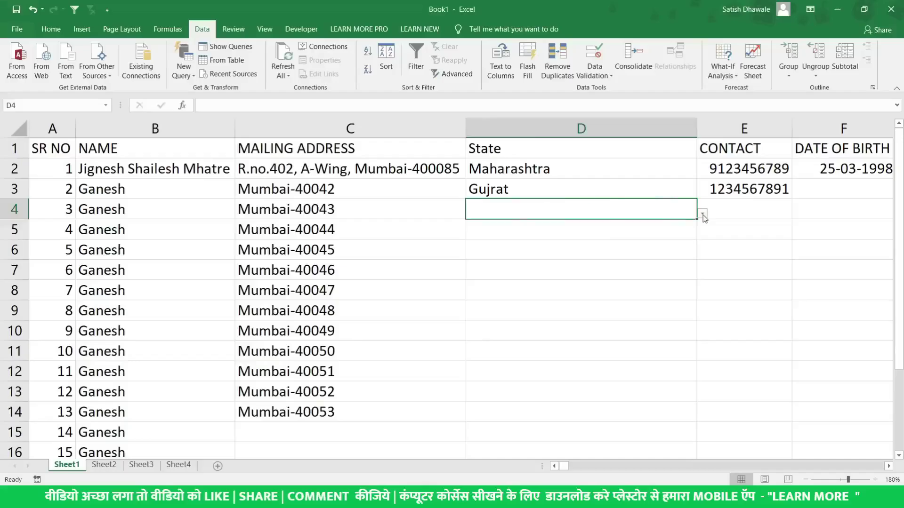
{"action": "left_click", "coordinate": [703, 216]}
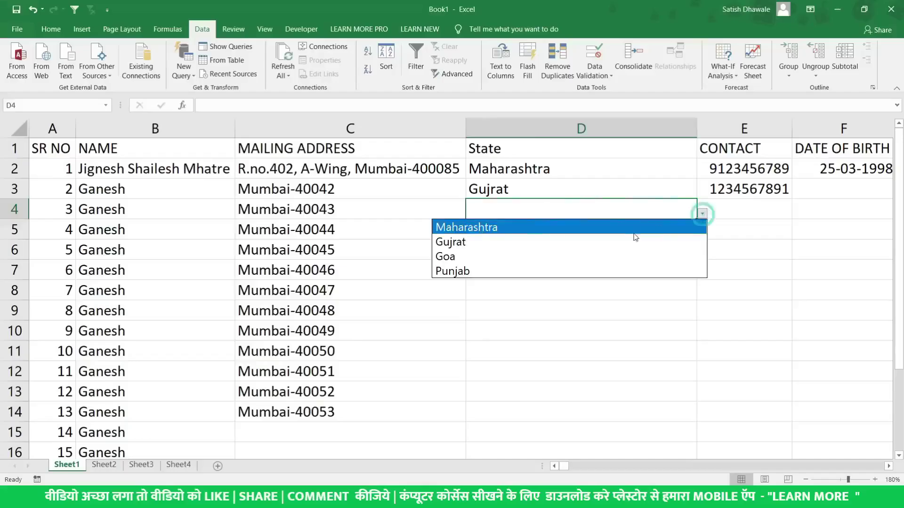
{"action": "left_click", "coordinate": [607, 242]}
Pick Goa, Punjab, Gujrat and Goa from the dropdowns for D5 through D8
{"action": "left_click", "coordinate": [634, 230]}
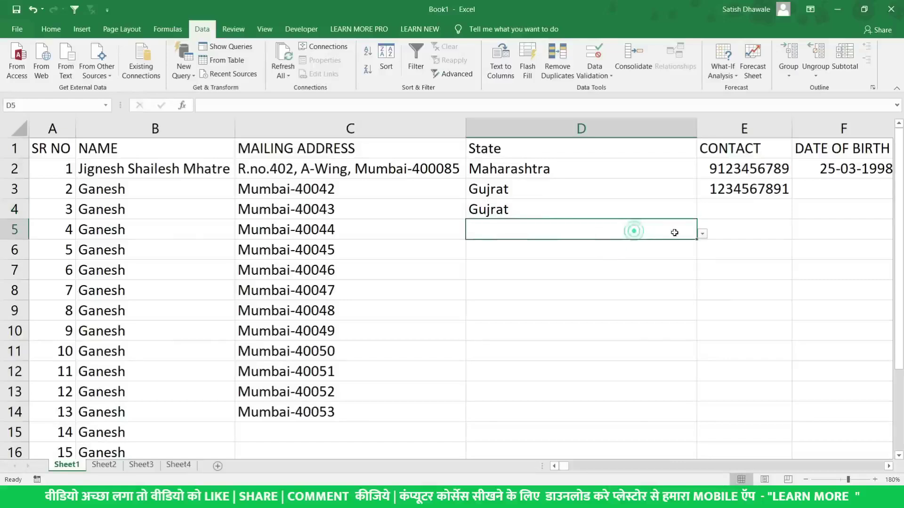
{"action": "left_click", "coordinate": [702, 234]}
{"action": "left_click", "coordinate": [677, 250]}
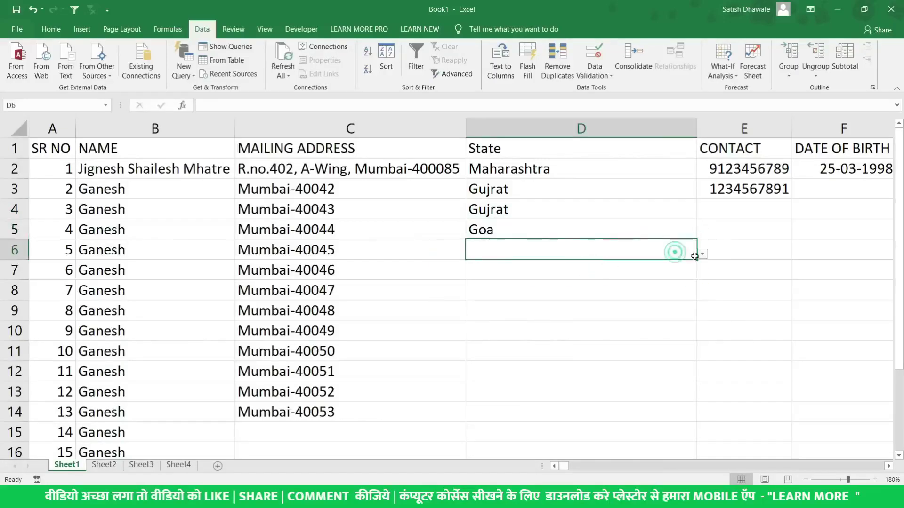
{"action": "left_click", "coordinate": [702, 254]}
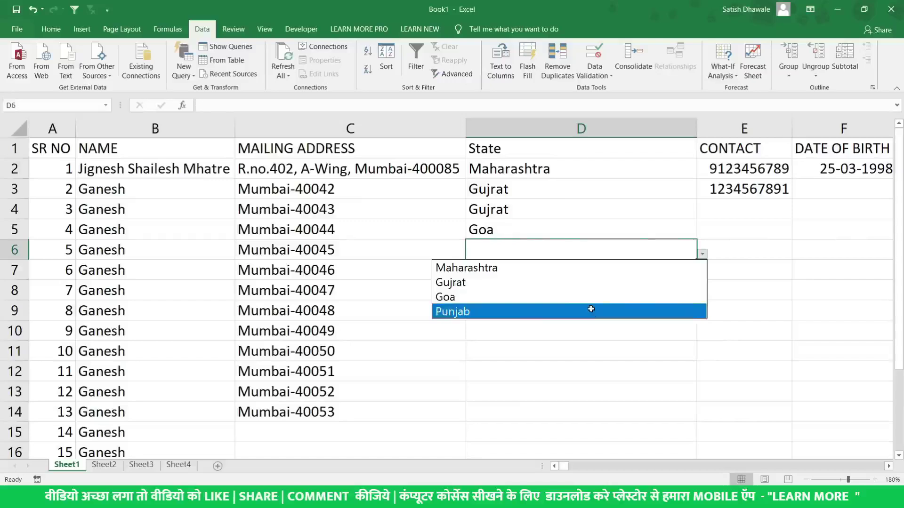
{"action": "left_click", "coordinate": [590, 308]}
{"action": "left_click", "coordinate": [645, 276]}
{"action": "left_click", "coordinate": [702, 275]}
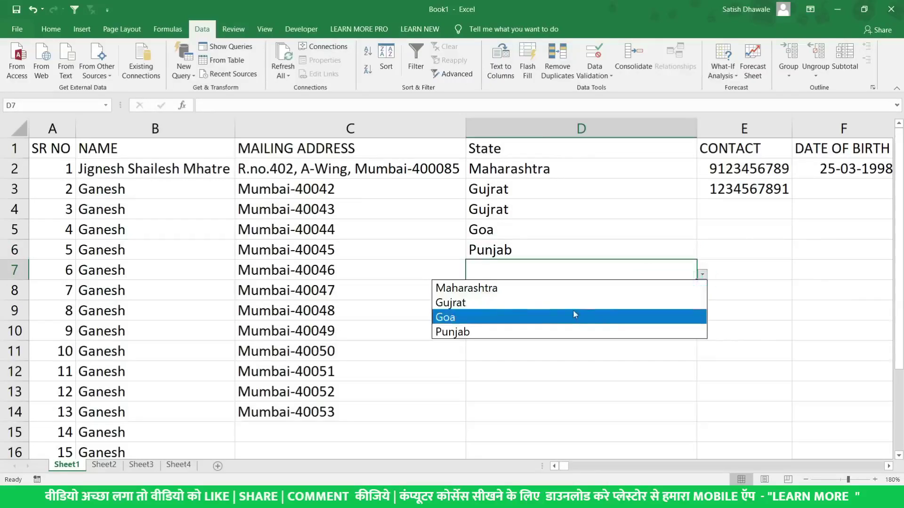
{"action": "left_click", "coordinate": [575, 305]}
{"action": "left_click", "coordinate": [683, 289]}
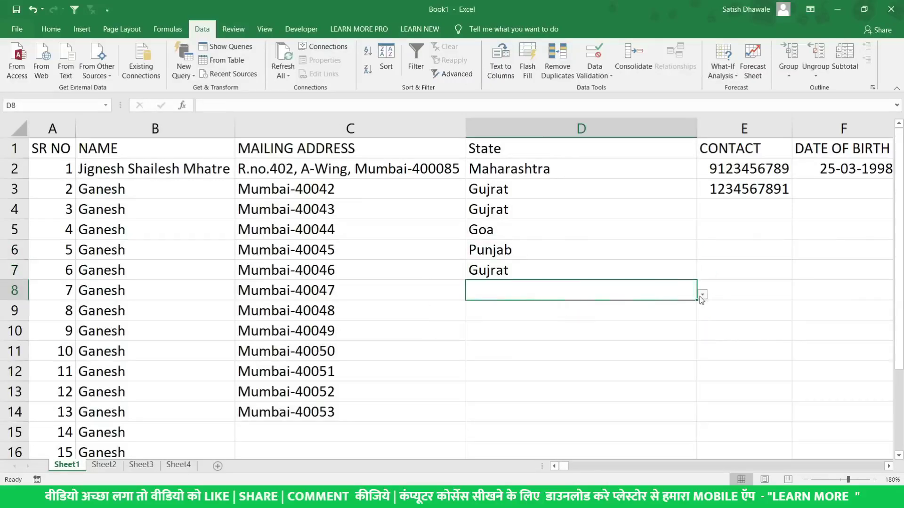
{"action": "left_click", "coordinate": [702, 294]}
{"action": "left_click", "coordinate": [578, 337]}
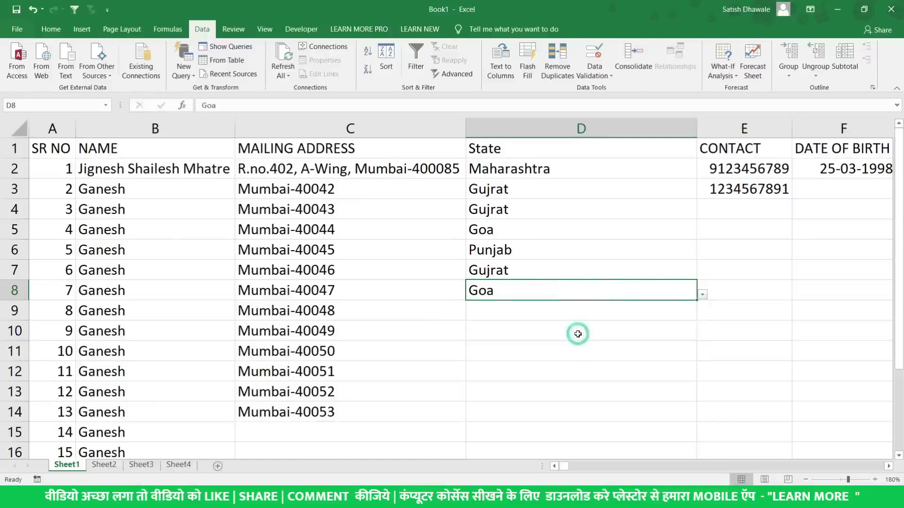
{"action": "left_click", "coordinate": [573, 318]}
{"action": "scroll", "coordinate": [508, 300], "scroll_direction": "down", "scroll_amount": 1, "text": "ctrl"}
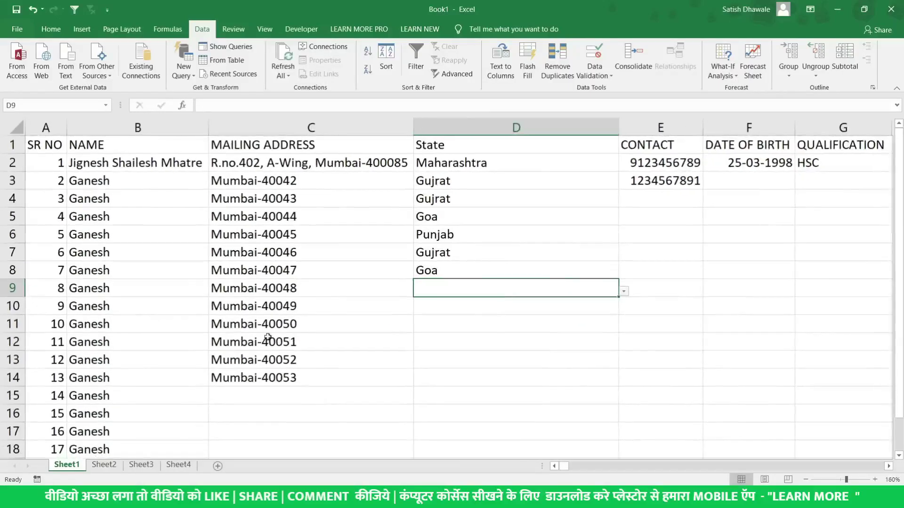
On Sheet2, enter Mahasthra, Punjab, Goa, A.P and U.P in B2:B6
{"action": "left_click", "coordinate": [103, 465]}
{"action": "scroll", "coordinate": [80, 197], "scroll_direction": "up", "scroll_amount": 9, "text": "ctrl"}
{"action": "left_click", "coordinate": [117, 170]}
{"action": "double_click", "coordinate": [114, 169]}
{"action": "type", "text": "Mahasthra"}
{"action": "key", "text": "Return"}
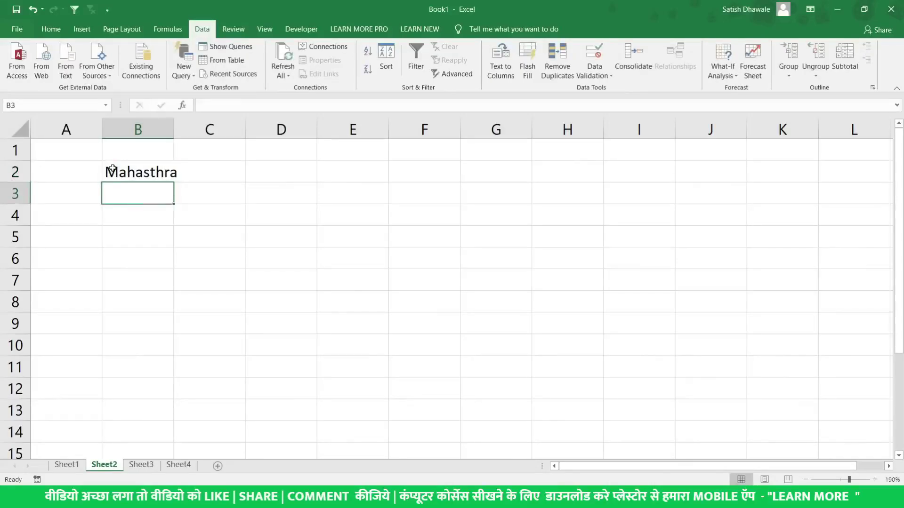
{"action": "type", "text": "Punjab"}
{"action": "key", "text": "Return"}
{"action": "type", "text": "Goa"}
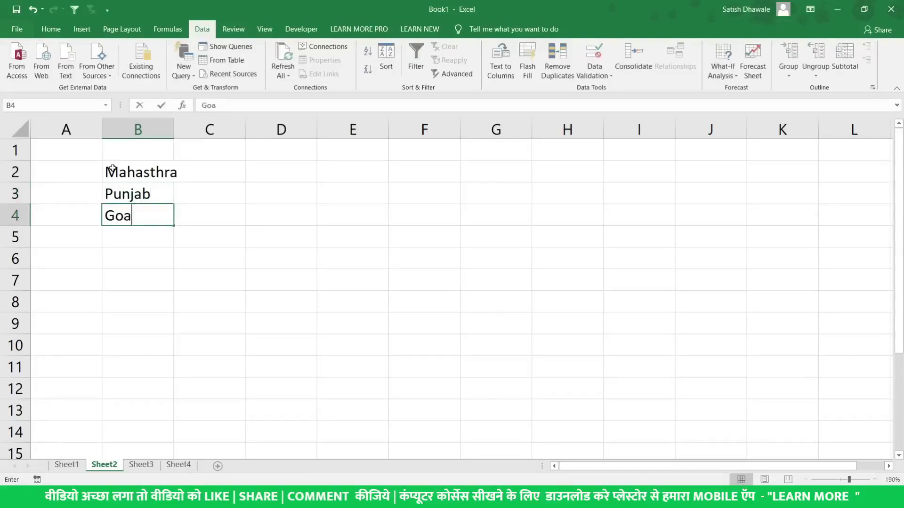
{"action": "key", "text": "Return"}
{"action": "type", "text": "A.P"}
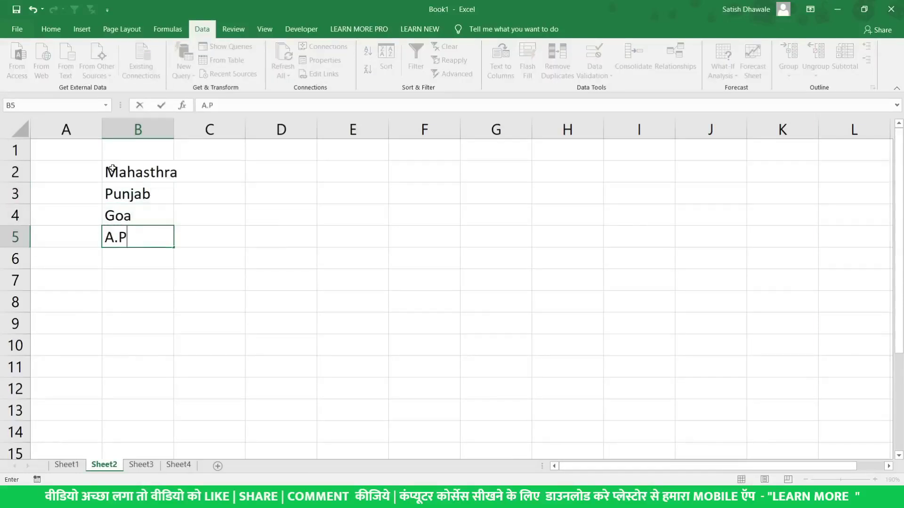
{"action": "key", "text": "Return"}
{"action": "type", "text": "Up>"}
{"action": "key", "text": "BackSpace"}
{"action": "key", "text": "BackSpace"}
{"action": "type", "text": ".P"}
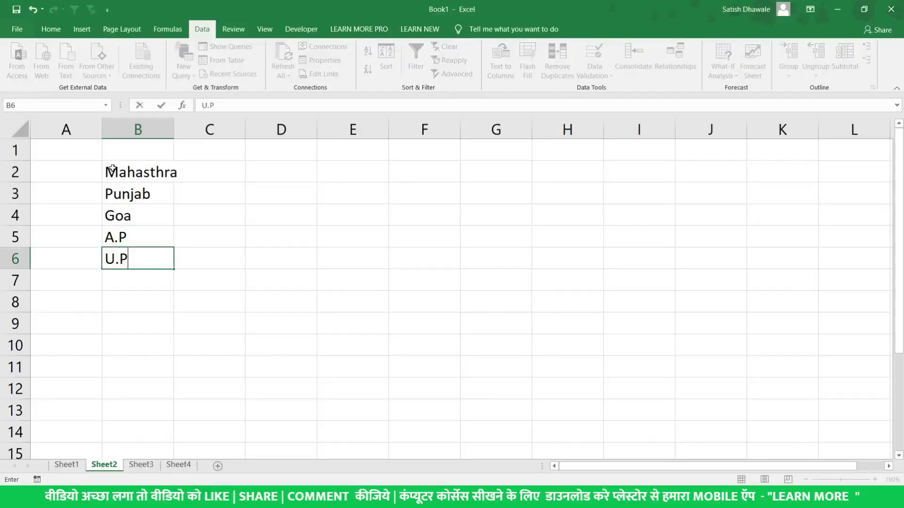
{"action": "key", "text": "Return"}
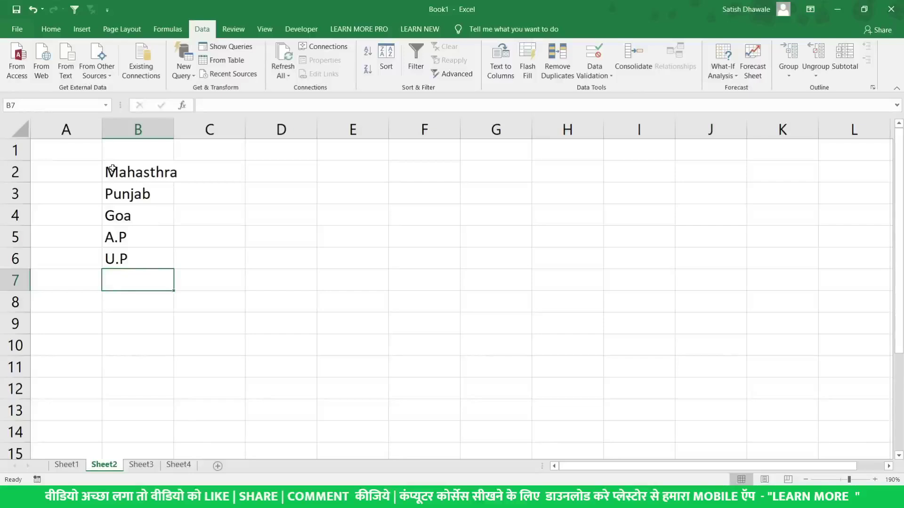
Enter Bihar in B7 and autofit column B's width
{"action": "type", "text": "g"}
{"action": "key", "text": "BackSpace"}
{"action": "key", "text": "BackSpace"}
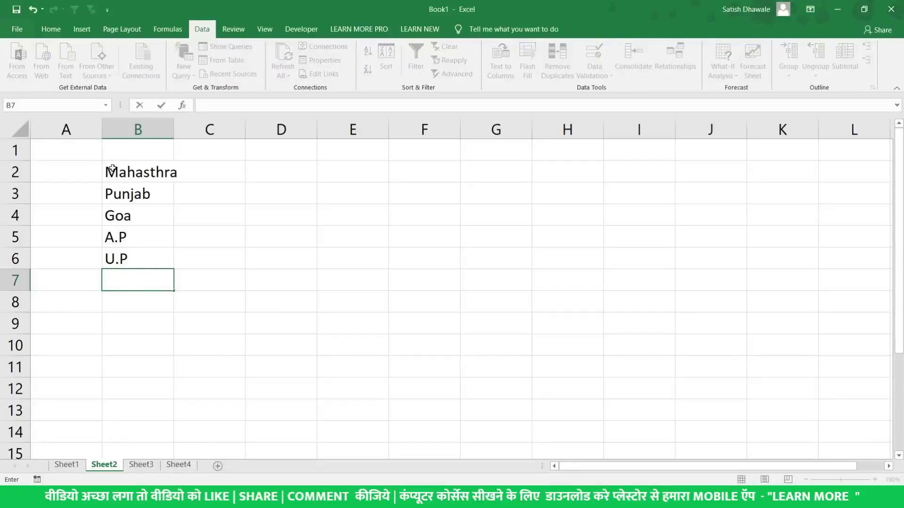
{"action": "type", "text": "Bihar"}
{"action": "key", "text": "Return"}
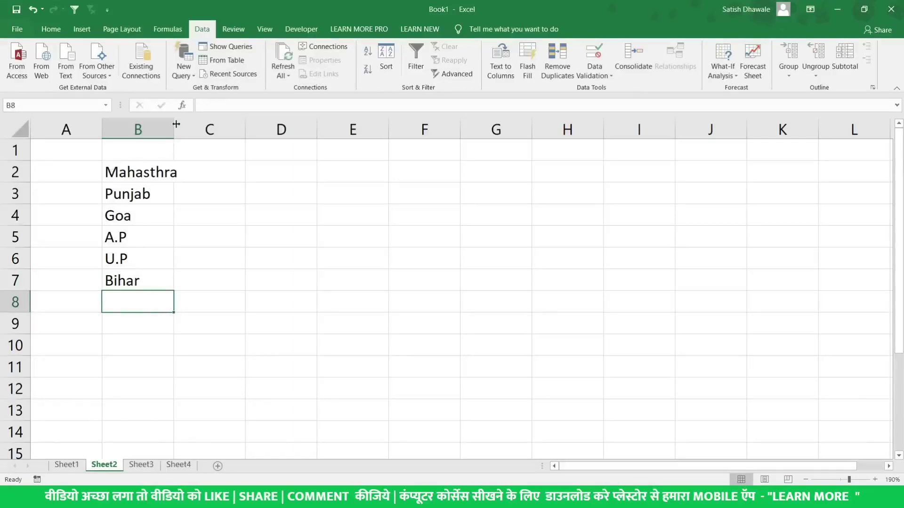
{"action": "double_click", "coordinate": [176, 124]}
Correct B2's spelling to Maharashtra, autofit column B again, and select the state list
{"action": "left_click", "coordinate": [151, 173]}
{"action": "double_click", "coordinate": [150, 173]}
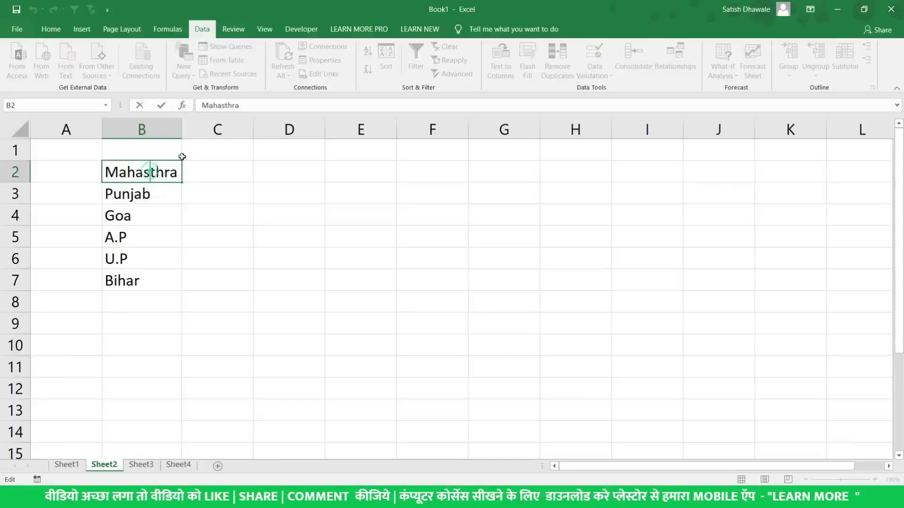
{"action": "key", "text": "Delete"}
{"action": "key", "text": "Right"}
{"action": "type", "text": "t"}
{"action": "key", "text": "Return"}
{"action": "double_click", "coordinate": [147, 172]}
{"action": "type", "text": "ra"}
{"action": "key", "text": "Return"}
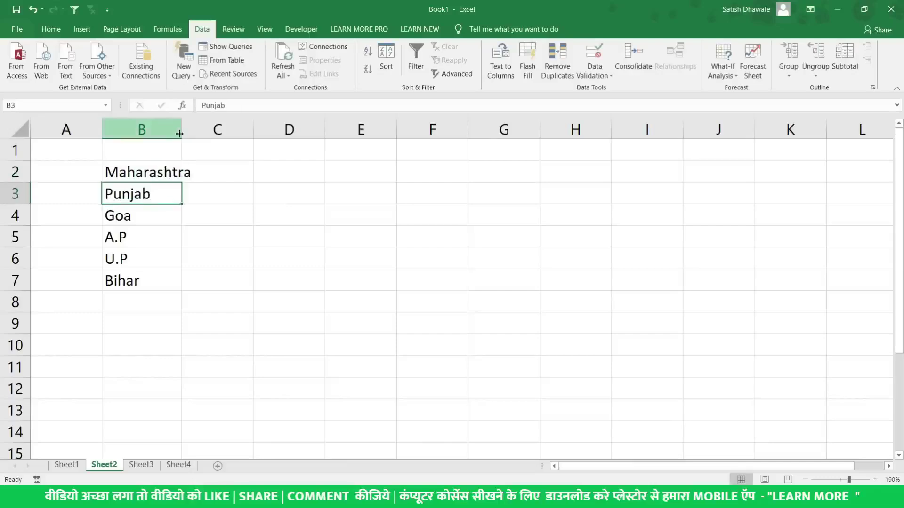
{"action": "double_click", "coordinate": [182, 129]}
{"action": "left_click_drag", "start_coordinate": [173, 167], "coordinate": [169, 282]}
{"action": "scroll", "coordinate": [95, 218], "scroll_direction": "up", "scroll_amount": 1}
{"action": "scroll", "coordinate": [112, 214], "scroll_direction": "up", "scroll_amount": 1}
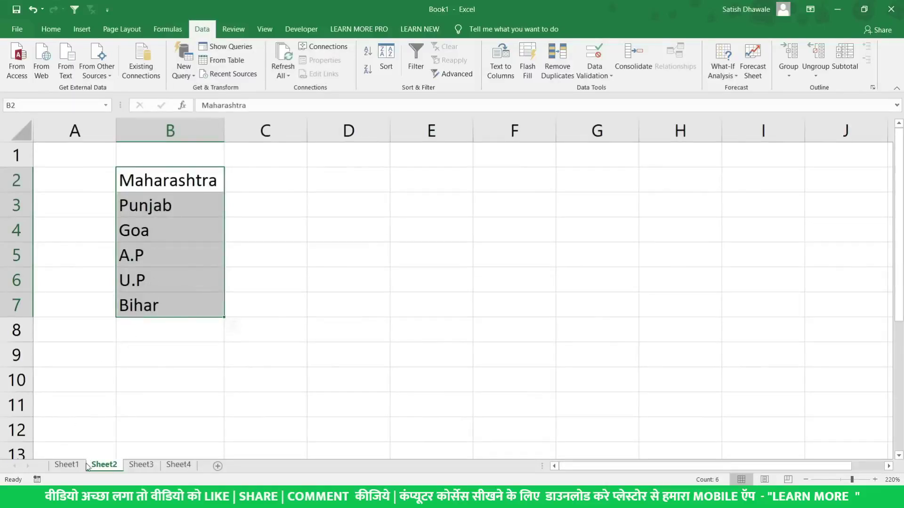
Replace column D's typed validation list with the source =Sheet2!$B$2:$B$7 and apply it
{"action": "left_click", "coordinate": [66, 465]}
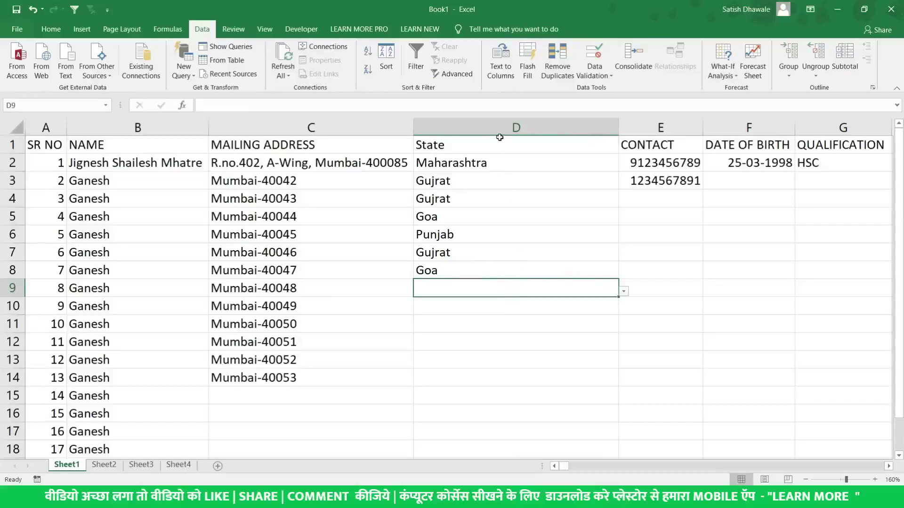
{"action": "left_click", "coordinate": [511, 128]}
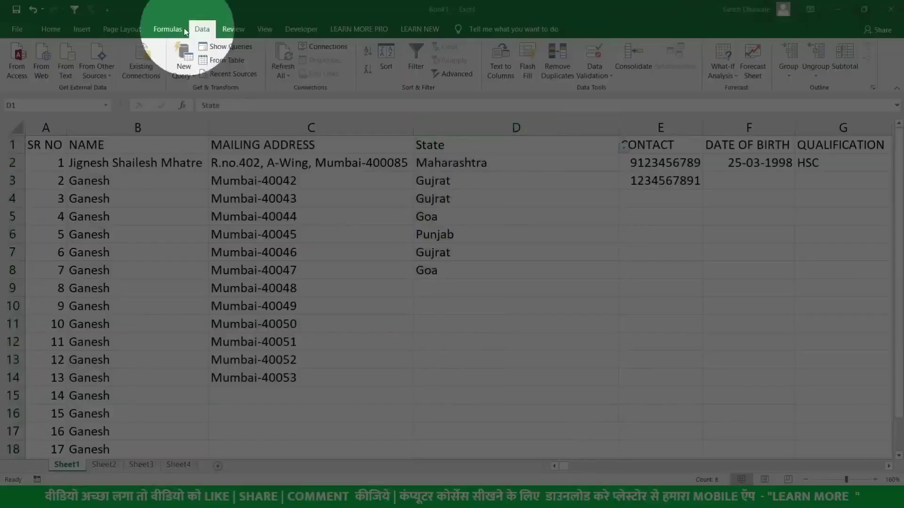
{"action": "left_click", "coordinate": [591, 70]}
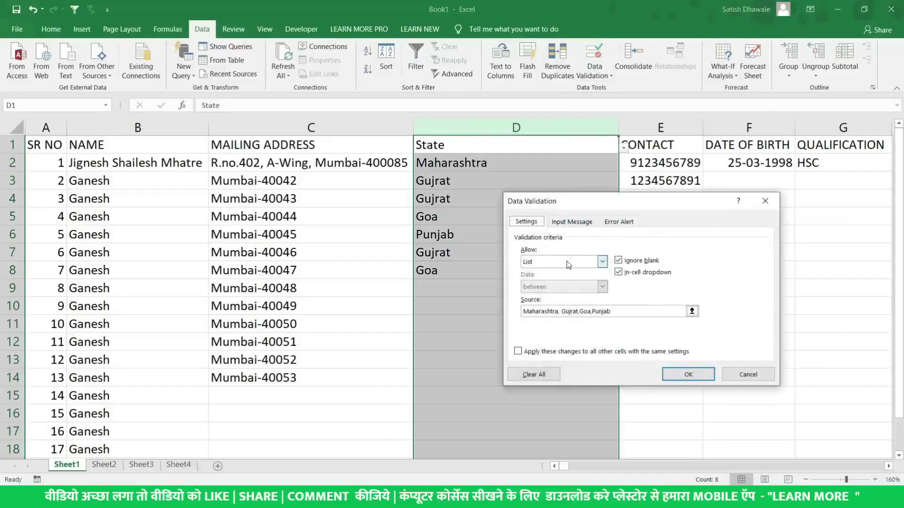
{"action": "left_click", "coordinate": [573, 313]}
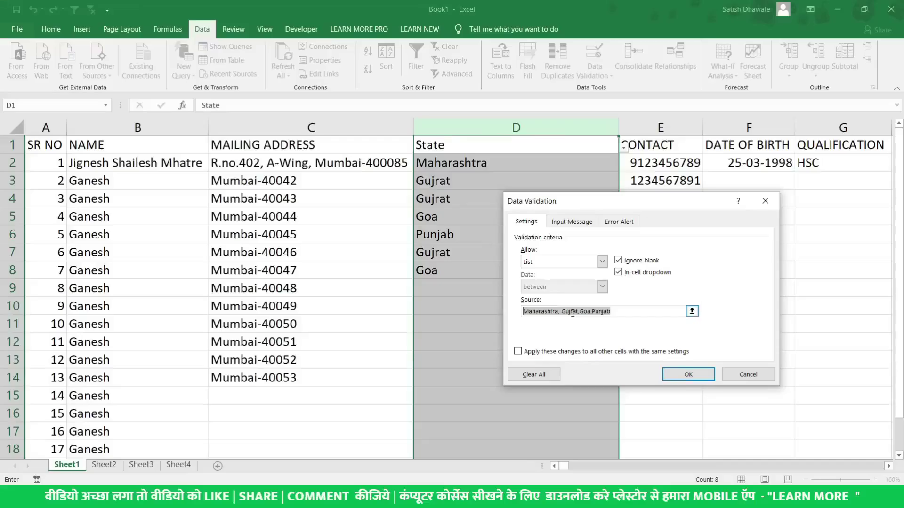
{"action": "key", "text": "BackSpace"}
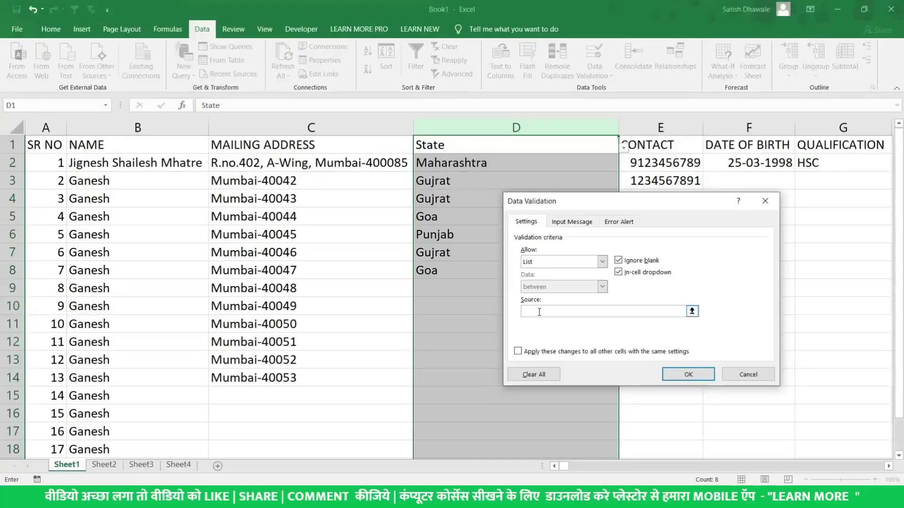
{"action": "left_click", "coordinate": [104, 465]}
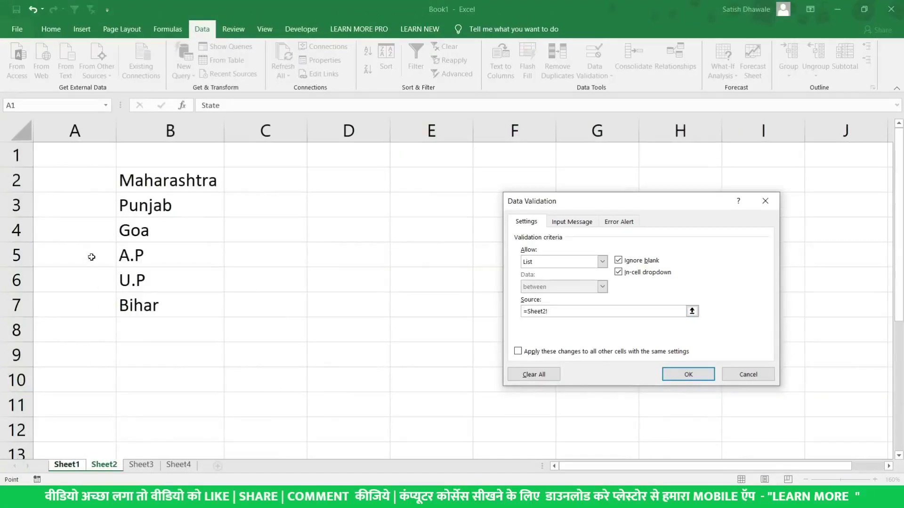
{"action": "left_click_drag", "start_coordinate": [164, 185], "coordinate": [156, 305]}
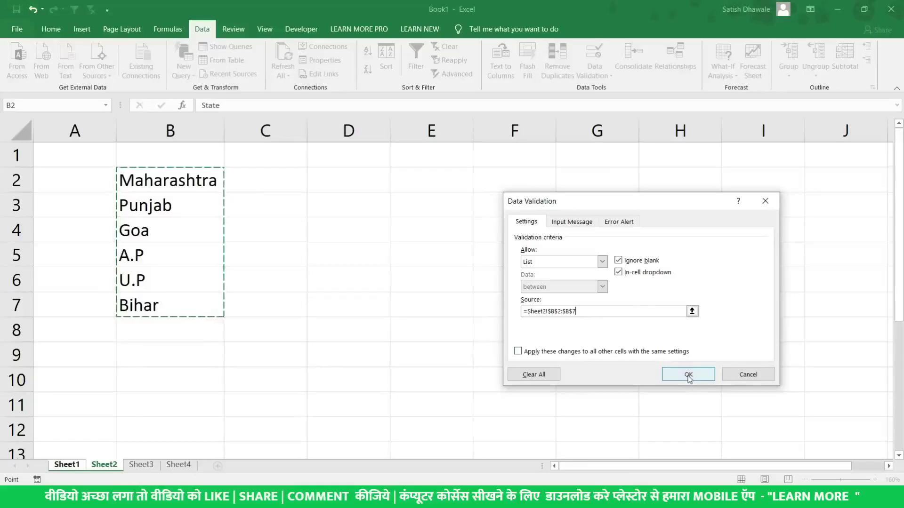
{"action": "left_click", "coordinate": [689, 376]}
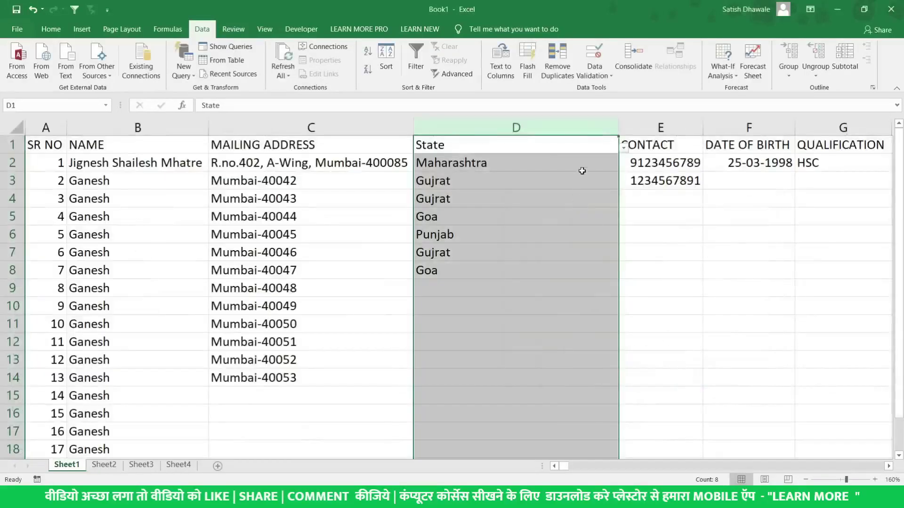
Choose U.P for D2 from the new Sheet2-based dropdown
{"action": "left_click", "coordinate": [599, 142]}
{"action": "left_click", "coordinate": [586, 163]}
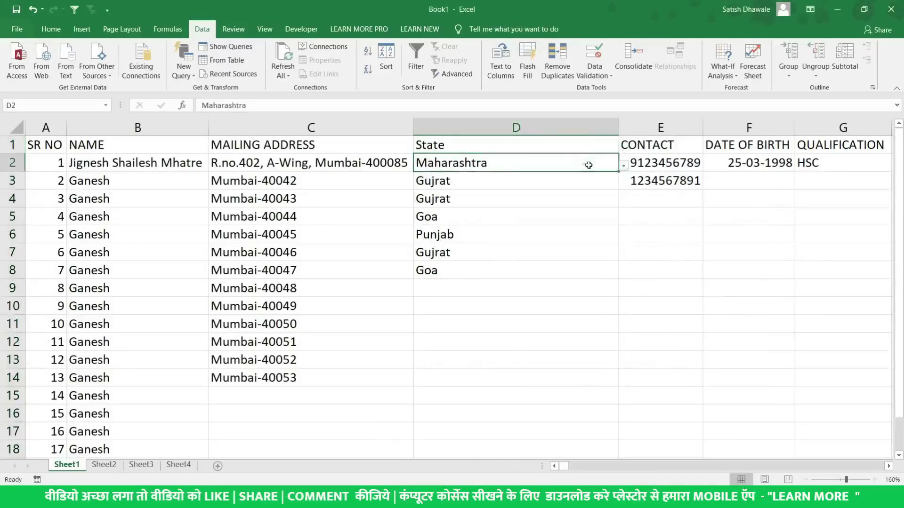
{"action": "left_click", "coordinate": [624, 166]}
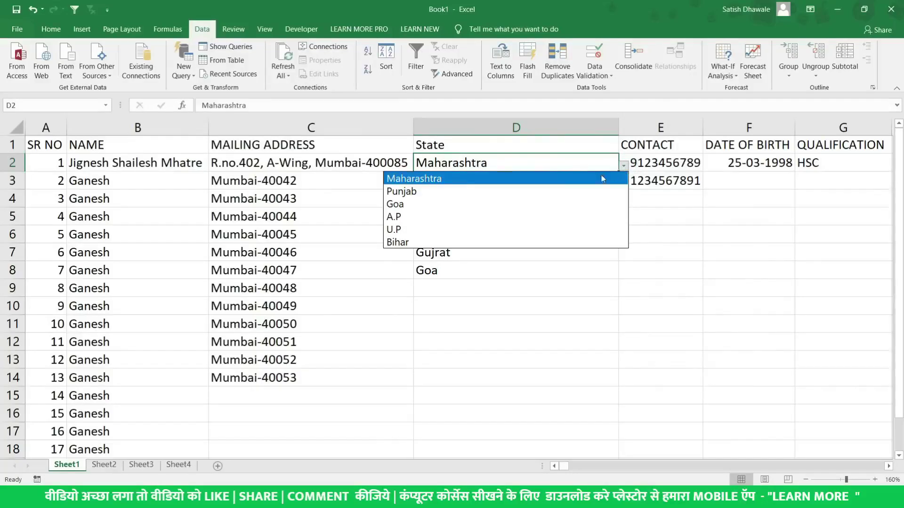
{"action": "left_click", "coordinate": [465, 229]}
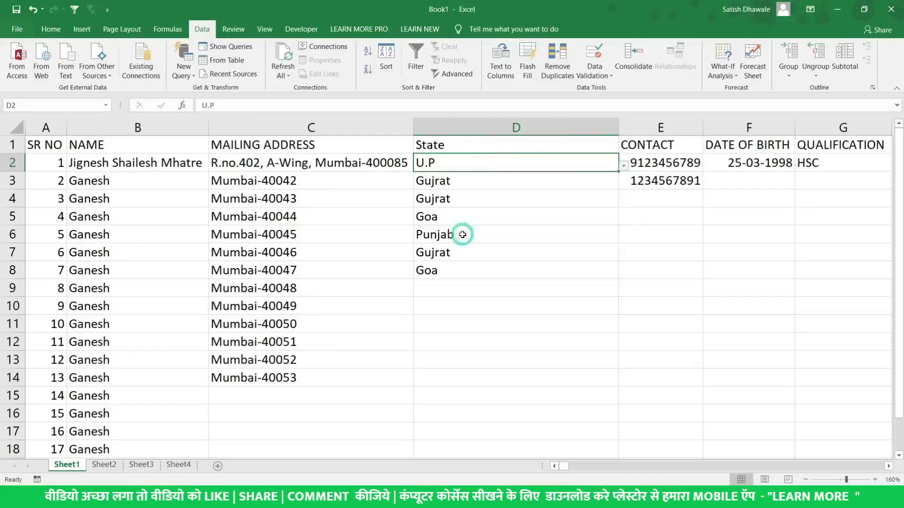
Type maharashtra in D9 and D10 and Goa in D11, and cancel the rejected gujrat in D12
{"action": "left_click", "coordinate": [466, 286]}
{"action": "type", "text": "ma"}
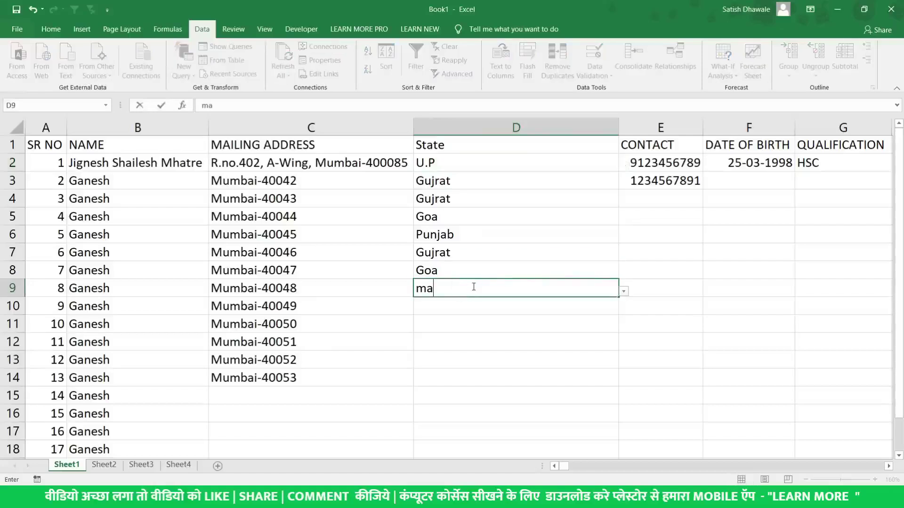
{"action": "type", "text": "harashtra"}
{"action": "key", "text": "Return"}
{"action": "type", "text": "ma"}
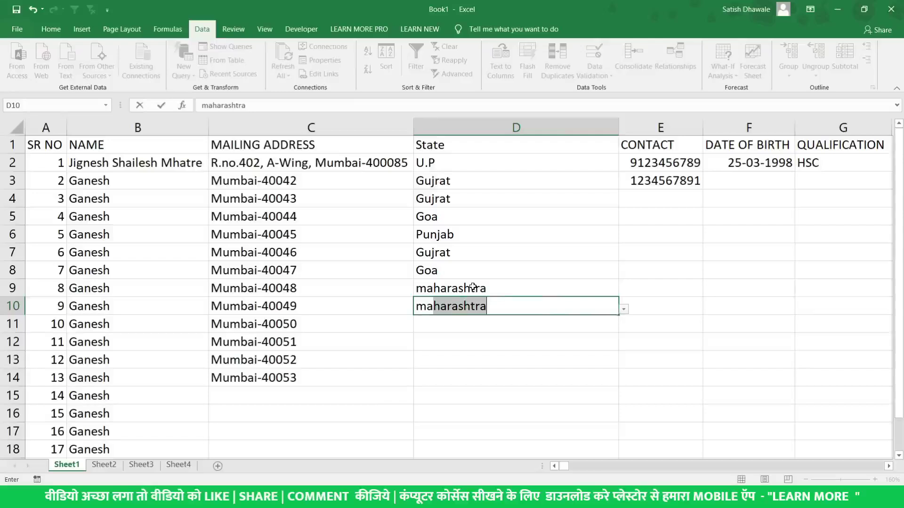
{"action": "key", "text": "Return"}
{"action": "type", "text": "g"}
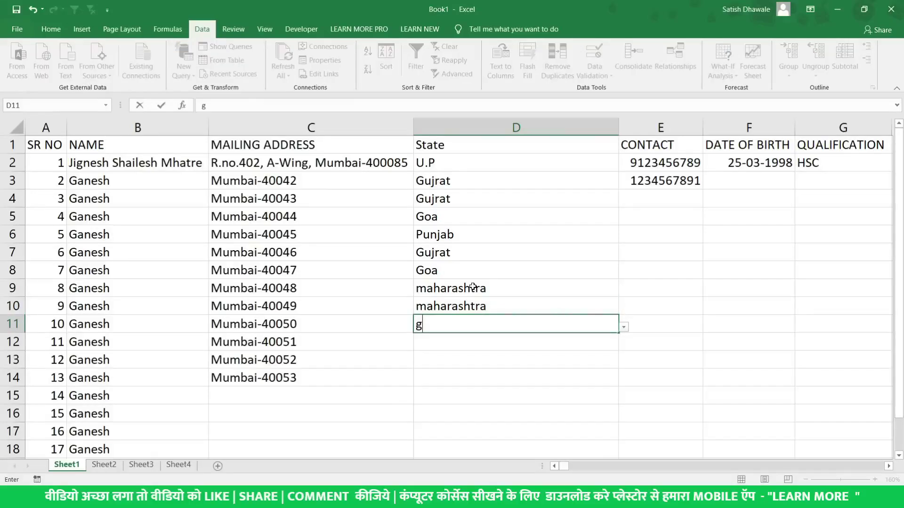
{"action": "type", "text": "o"}
{"action": "key", "text": "Return"}
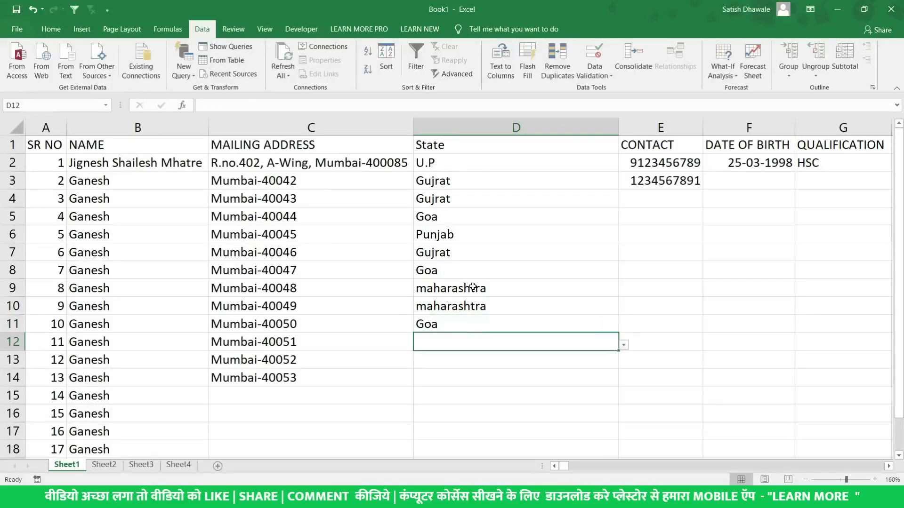
{"action": "type", "text": "gu"}
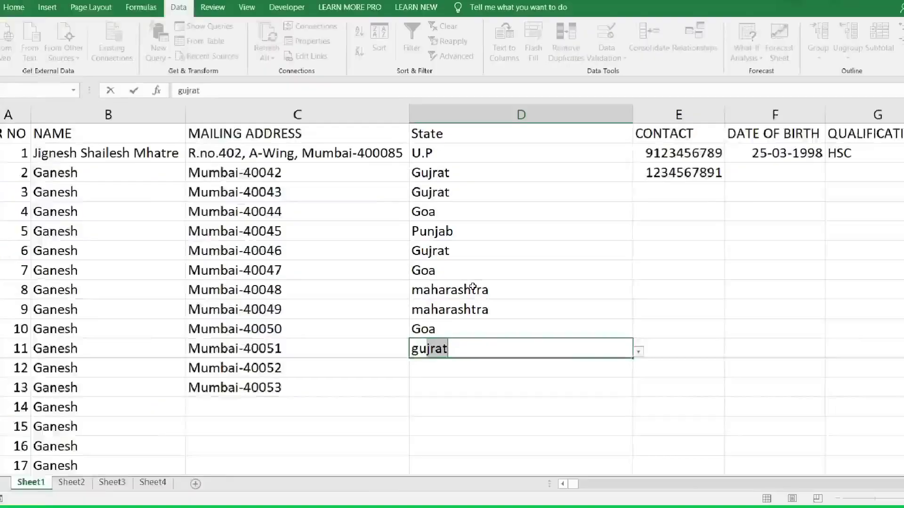
{"action": "key", "text": "Return"}
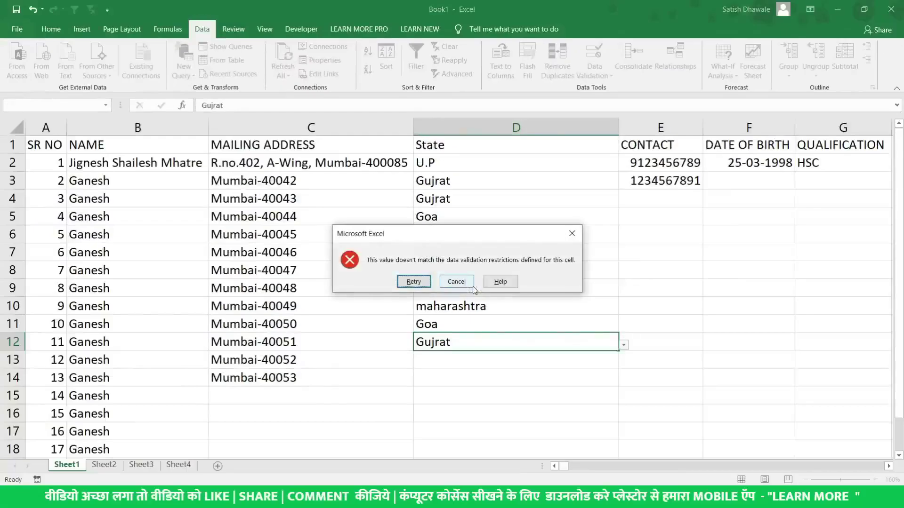
{"action": "left_click", "coordinate": [470, 287]}
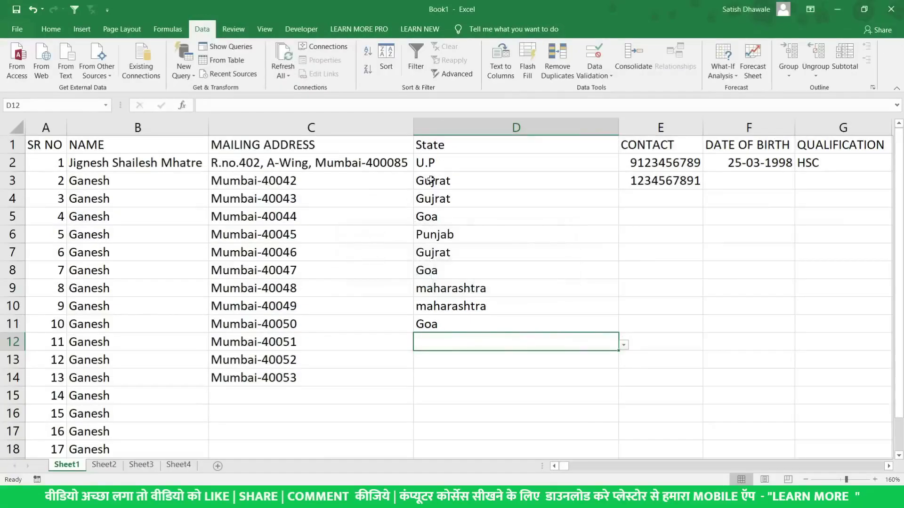
Retry Gujrat in D12 and discard it after the validation error appears
{"action": "left_click_drag", "start_coordinate": [419, 184], "coordinate": [438, 301]}
{"action": "left_click", "coordinate": [446, 341]}
{"action": "type", "text": "Gujrat"}
{"action": "key", "text": "Return"}
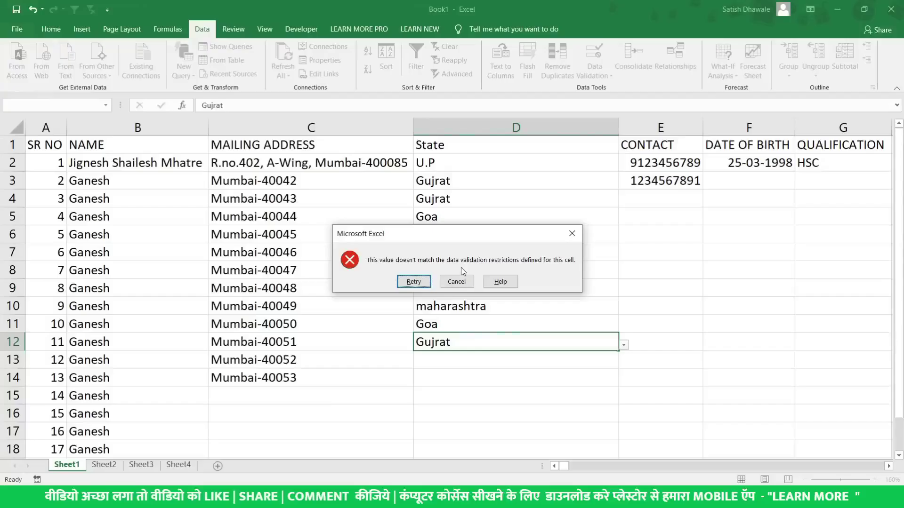
{"action": "left_click", "coordinate": [456, 282]}
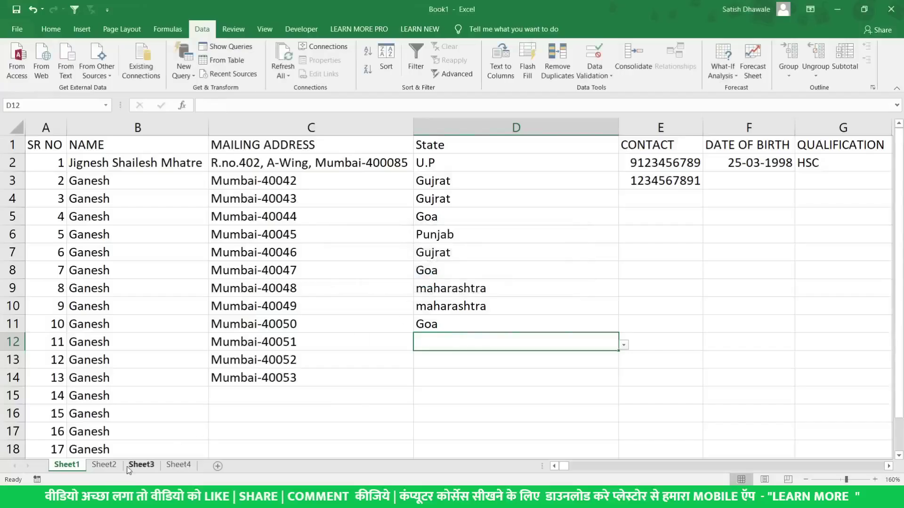
{"action": "left_click", "coordinate": [104, 464]}
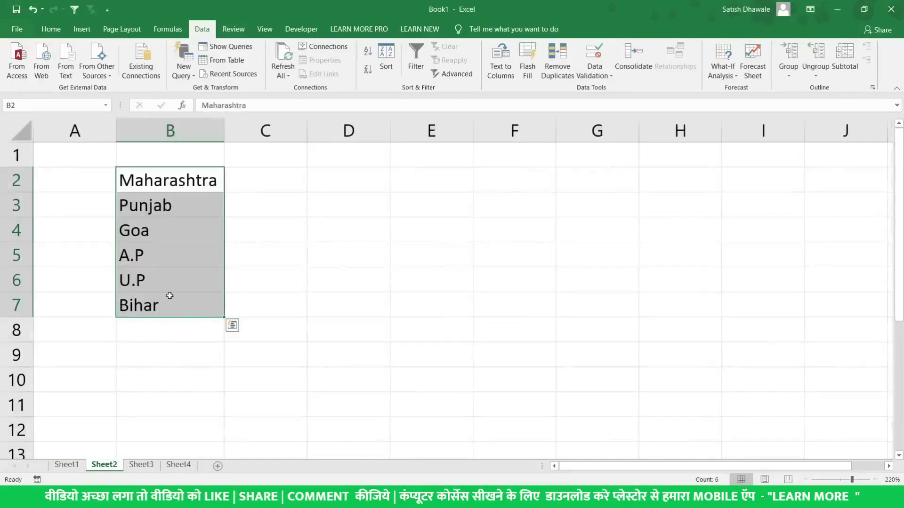
Replace Goa with Gujrat in Sheet2's state list and commit Gujrat in D12 on Sheet1
{"action": "left_click", "coordinate": [170, 230]}
{"action": "type", "text": "Gu"}
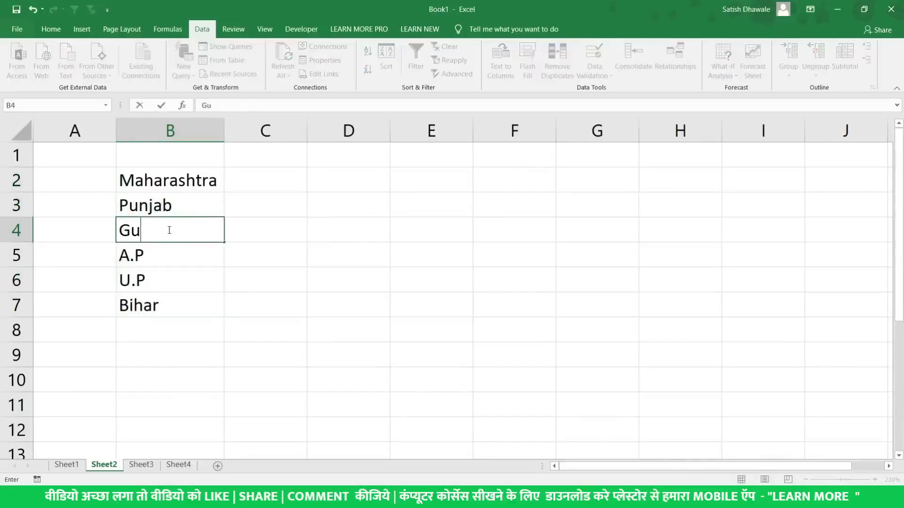
{"action": "type", "text": "jrat"}
{"action": "key", "text": "Return"}
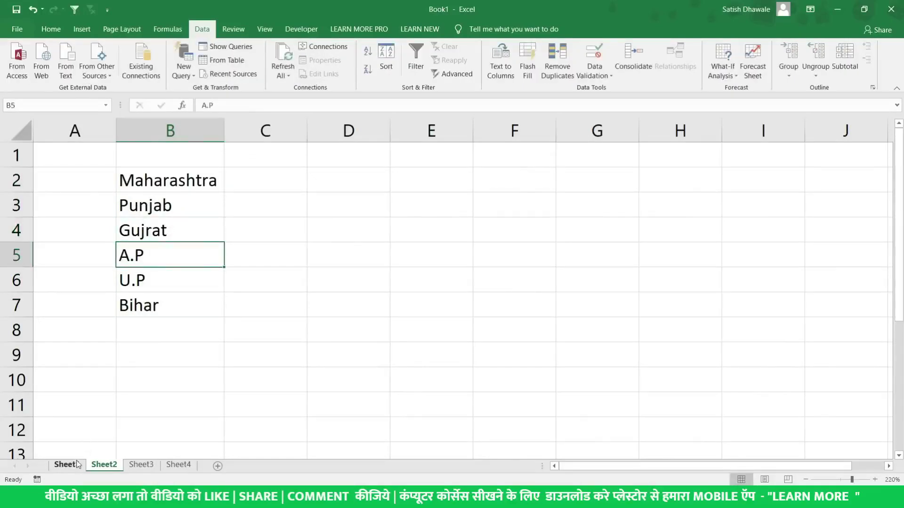
{"action": "left_click", "coordinate": [66, 464]}
{"action": "type", "text": "Gujrat"}
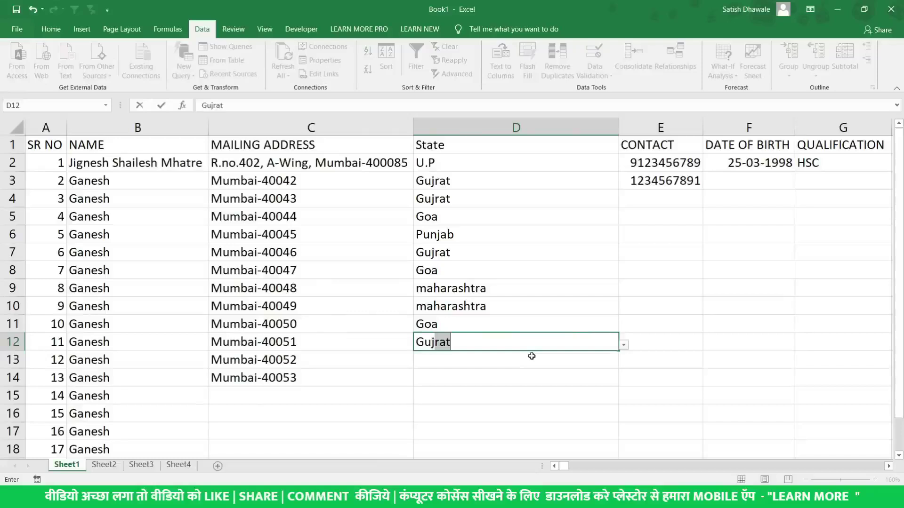
{"action": "key", "text": "Return"}
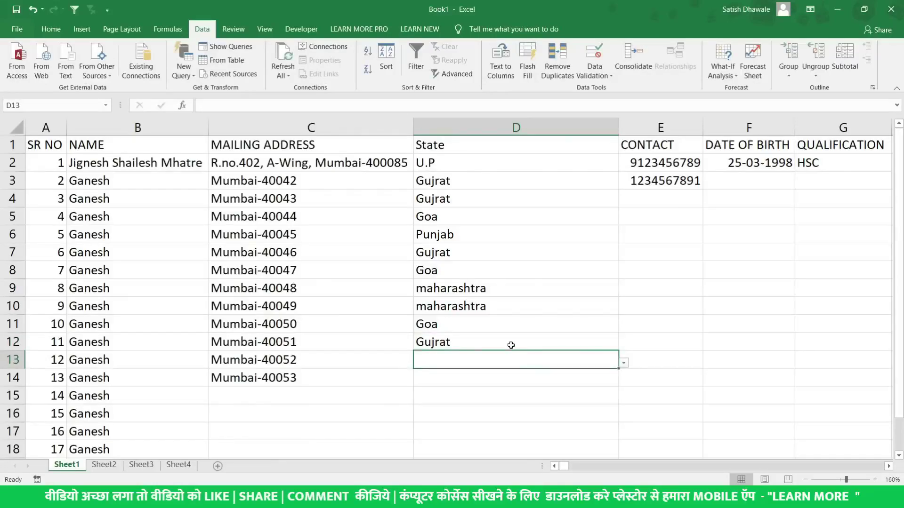
{"action": "left_click", "coordinate": [511, 346]}
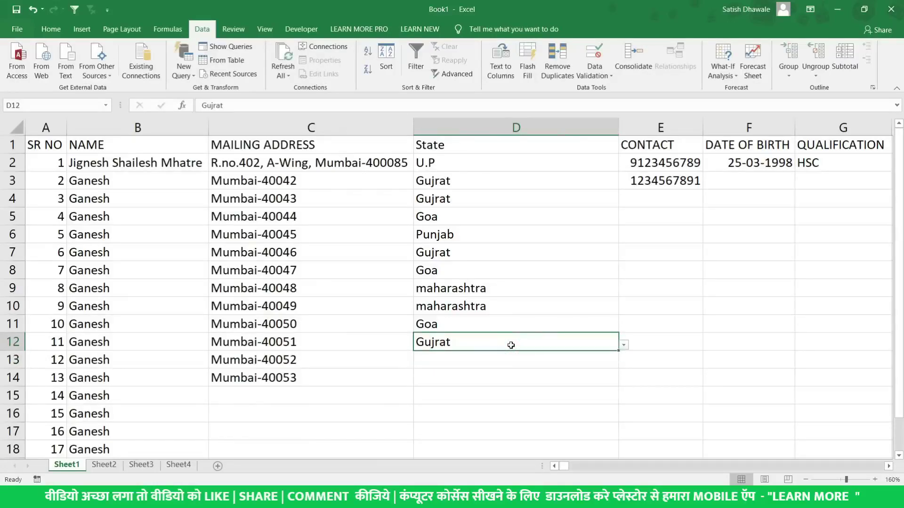
Review the Sheet2 state list against the existing State entries in D3 to D11
{"action": "left_click", "coordinate": [101, 468]}
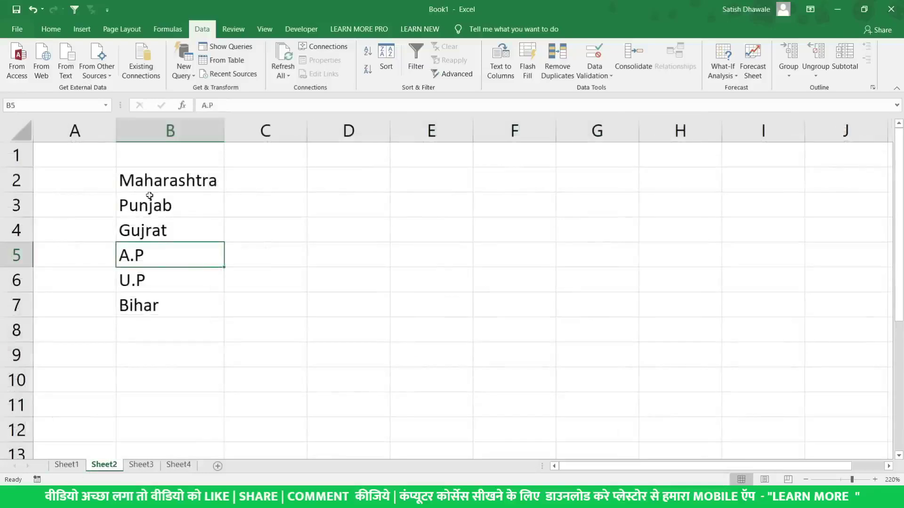
{"action": "left_click_drag", "start_coordinate": [156, 181], "coordinate": [140, 277]}
{"action": "left_click", "coordinate": [75, 464]}
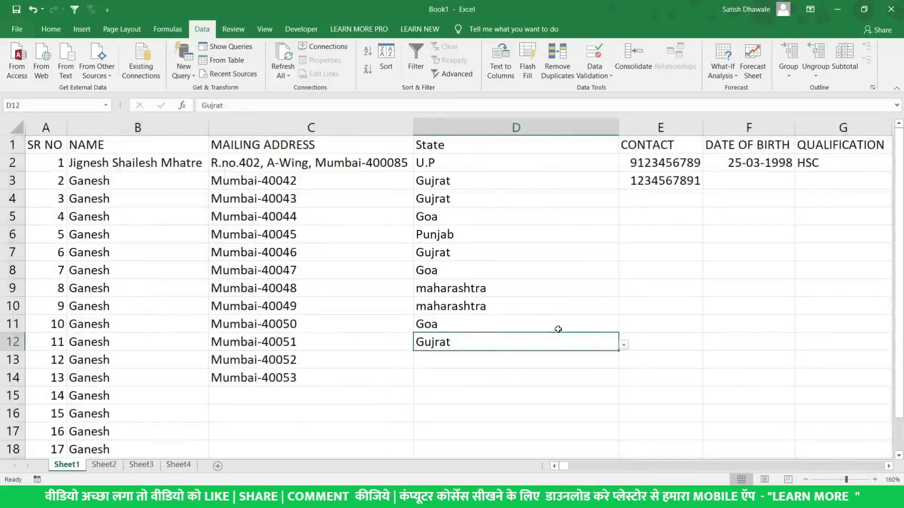
{"action": "left_click", "coordinate": [530, 318]}
{"action": "left_click", "coordinate": [495, 198]}
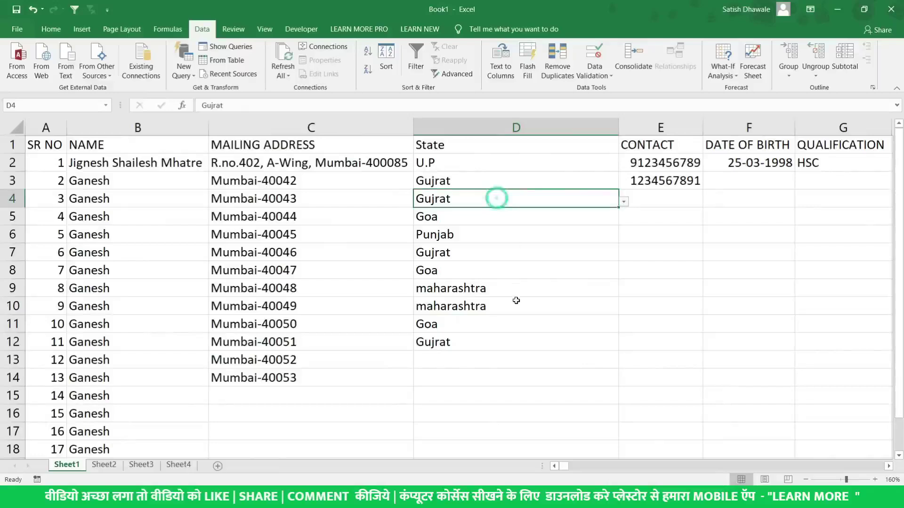
{"action": "left_click", "coordinate": [516, 306]}
{"action": "left_click", "coordinate": [535, 358]}
{"action": "left_click_drag", "start_coordinate": [516, 306], "coordinate": [470, 178]}
{"action": "left_click", "coordinate": [459, 361]}
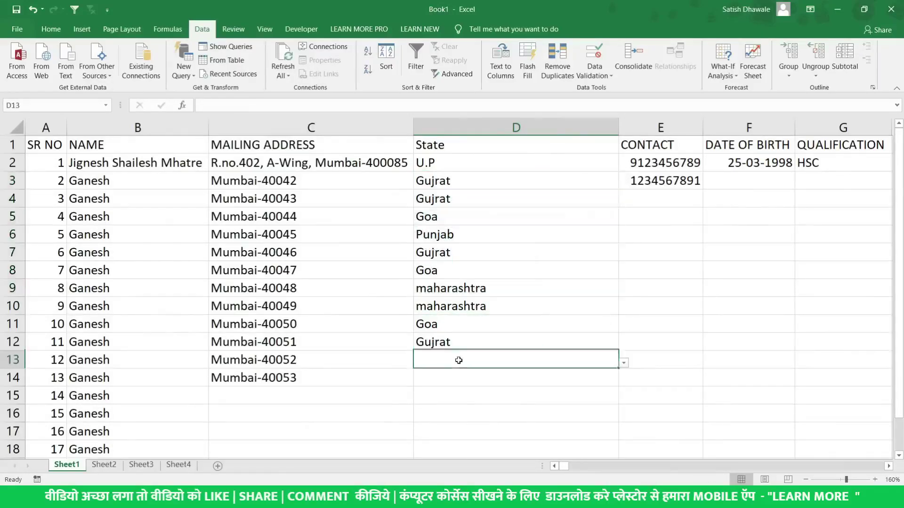
Cancel a partial U entry in D13 and switch to the web browser
{"action": "type", "text": "U"}
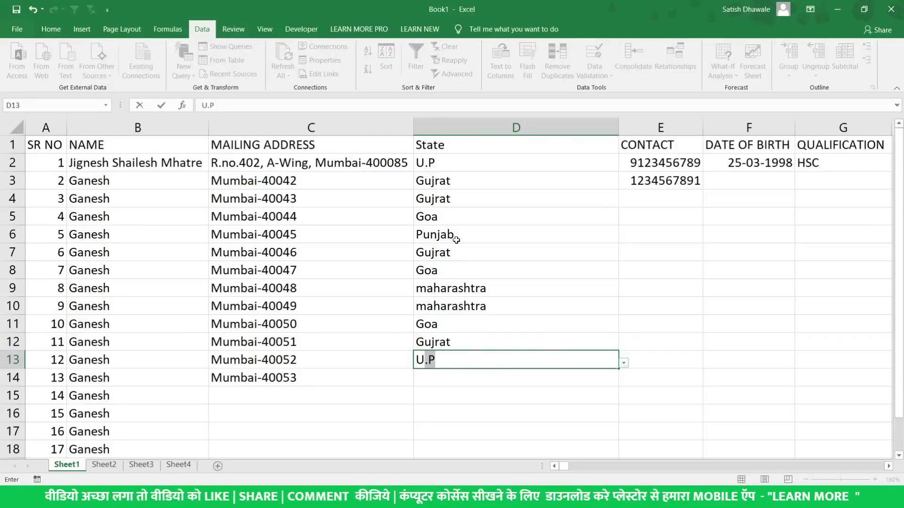
{"action": "key", "text": "Escape"}
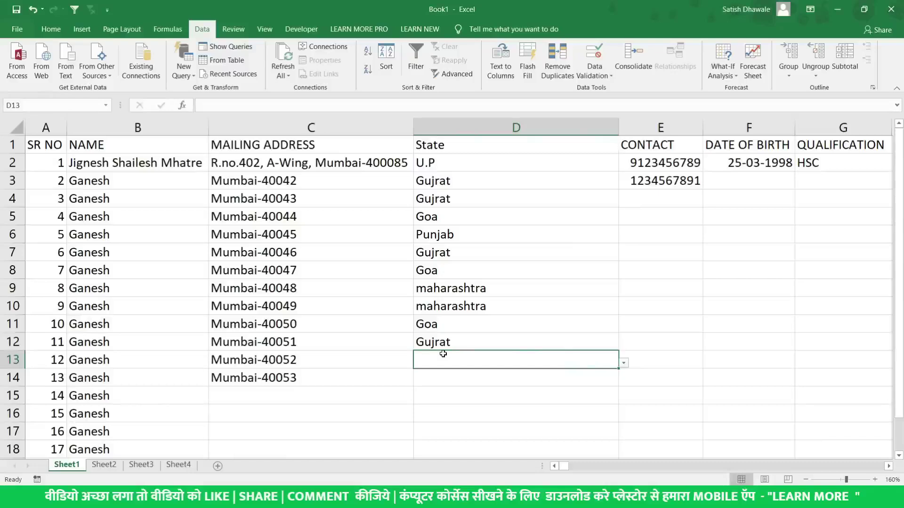
{"action": "key", "text": "alt+Tab"}
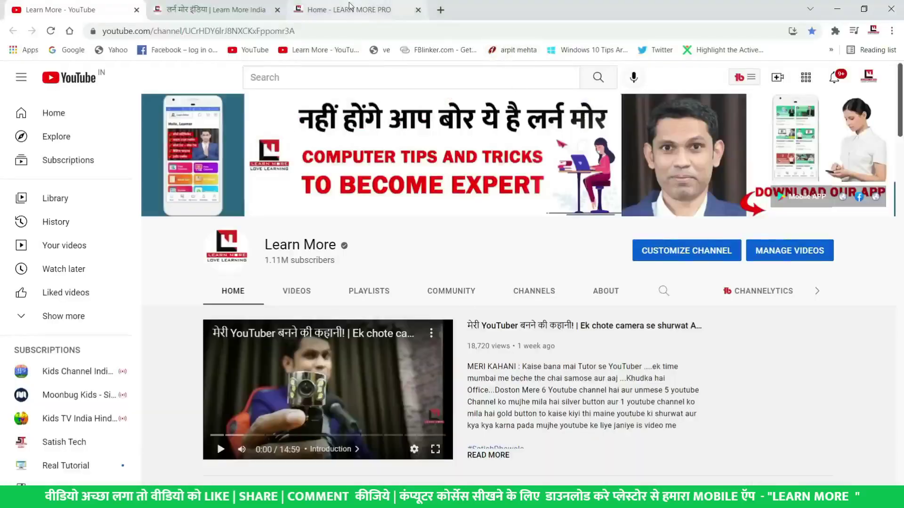
Go to Learn More Pro's All Courses list and scroll down to the Excel Basic to Advance course card
{"action": "left_click", "coordinate": [350, 10]}
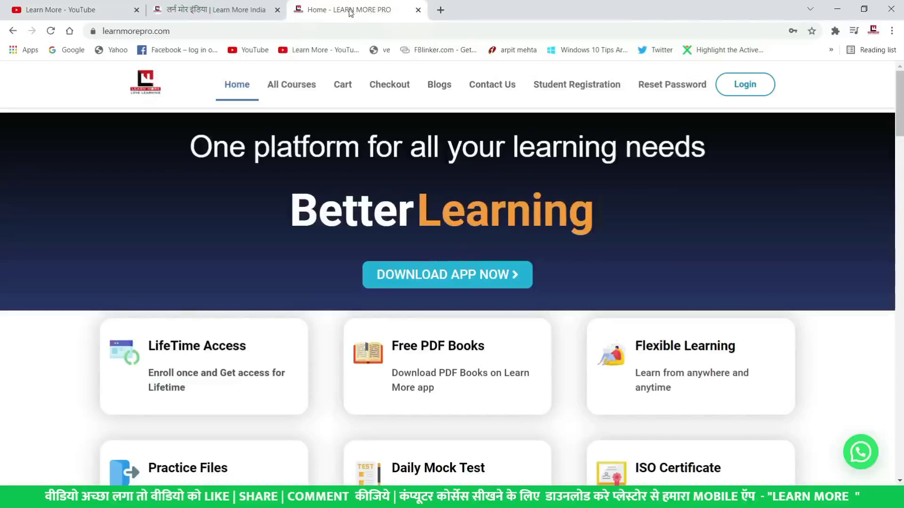
{"action": "left_click", "coordinate": [310, 89]}
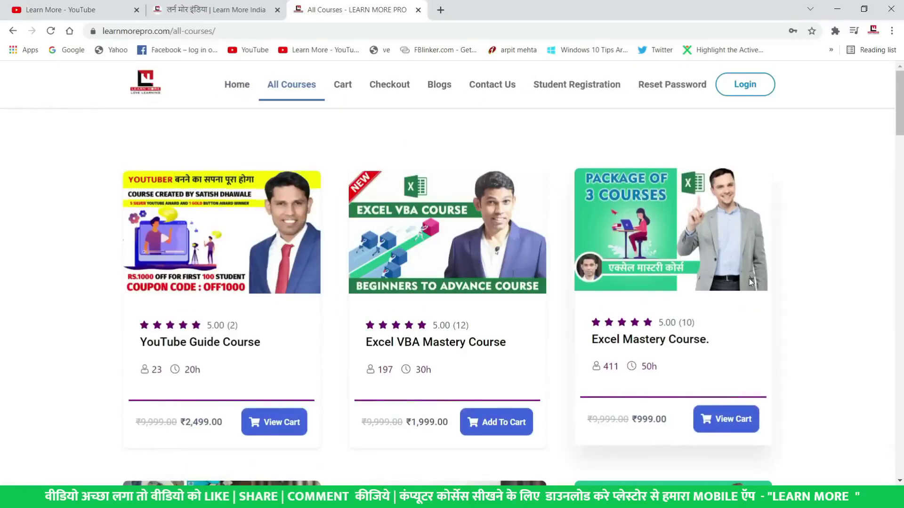
{"action": "scroll", "coordinate": [751, 281], "scroll_direction": "down", "scroll_amount": 2}
{"action": "scroll", "coordinate": [750, 281], "scroll_direction": "down", "scroll_amount": 10}
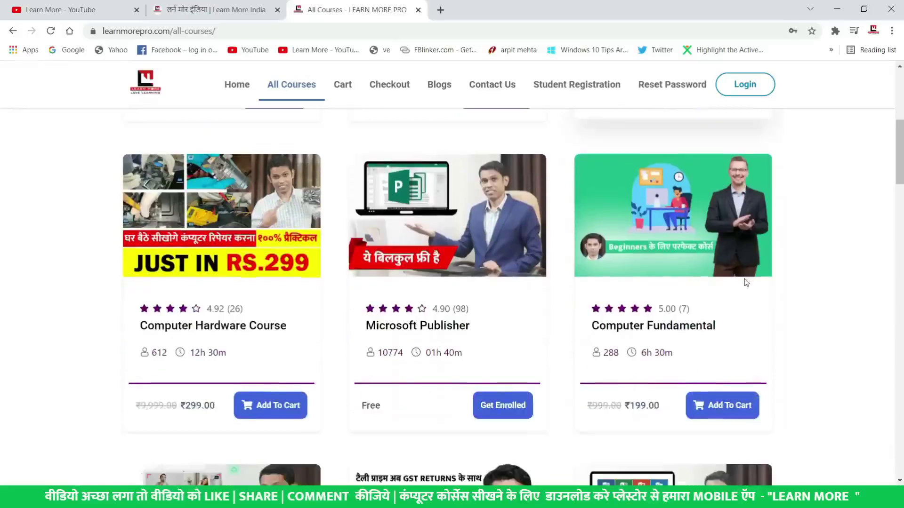
{"action": "scroll", "coordinate": [746, 282], "scroll_direction": "down", "scroll_amount": 12}
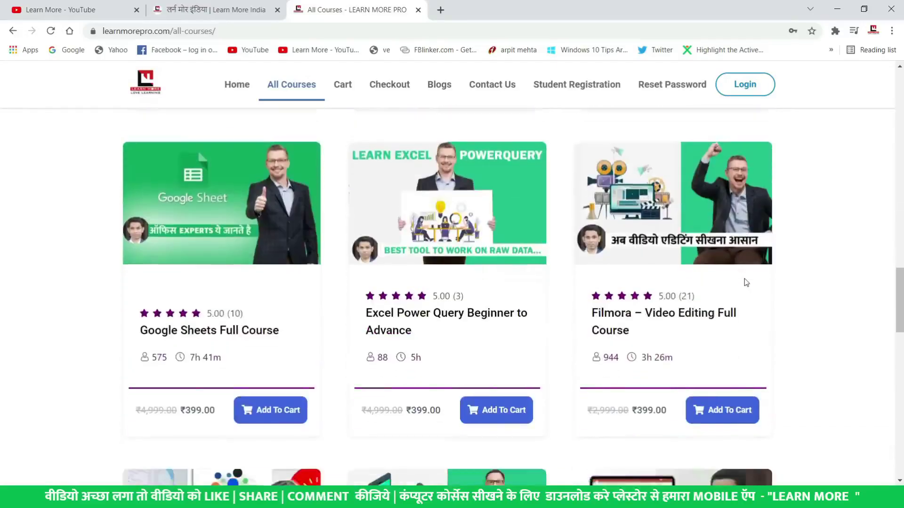
{"action": "scroll", "coordinate": [745, 283], "scroll_direction": "down", "scroll_amount": 1}
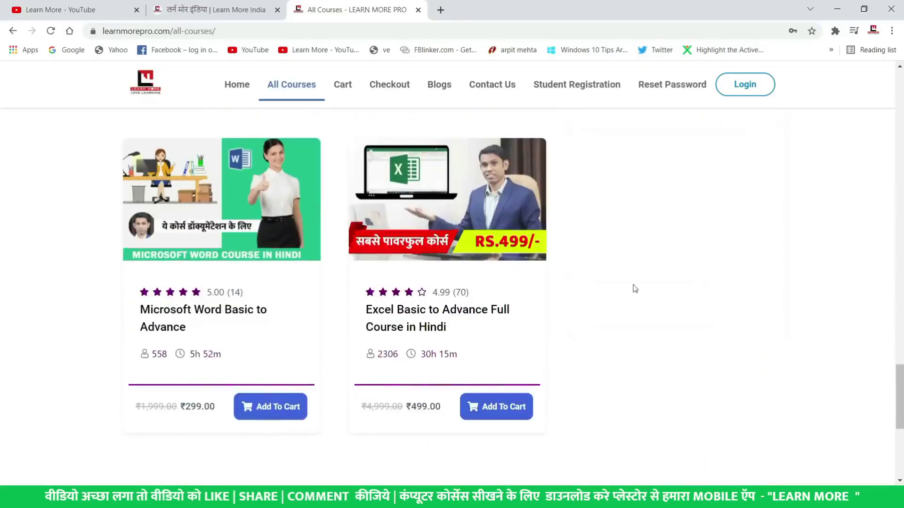
Open the Excel Basic to Advance course page, skim it, and highlight the 2306 enrolled count
{"action": "left_click", "coordinate": [473, 314]}
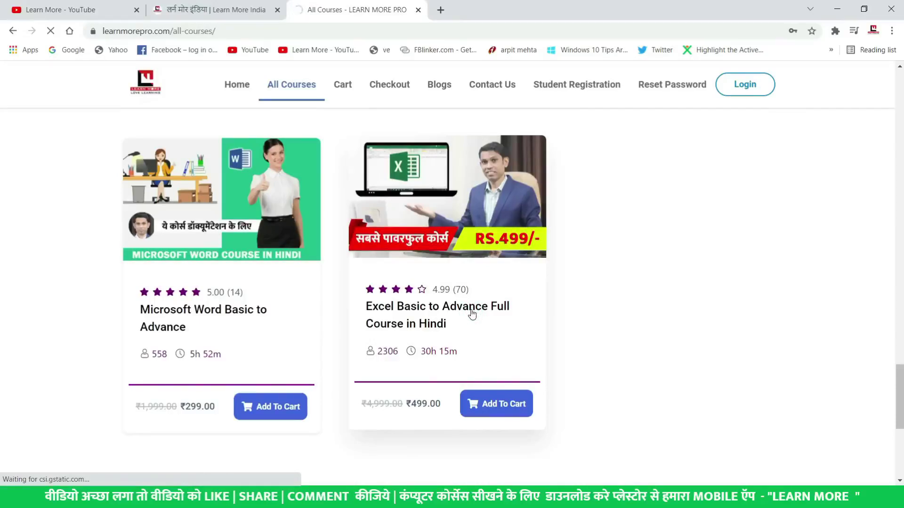
{"action": "scroll", "coordinate": [472, 315], "scroll_direction": "down", "scroll_amount": 10}
{"action": "scroll", "coordinate": [472, 314], "scroll_direction": "down", "scroll_amount": 15}
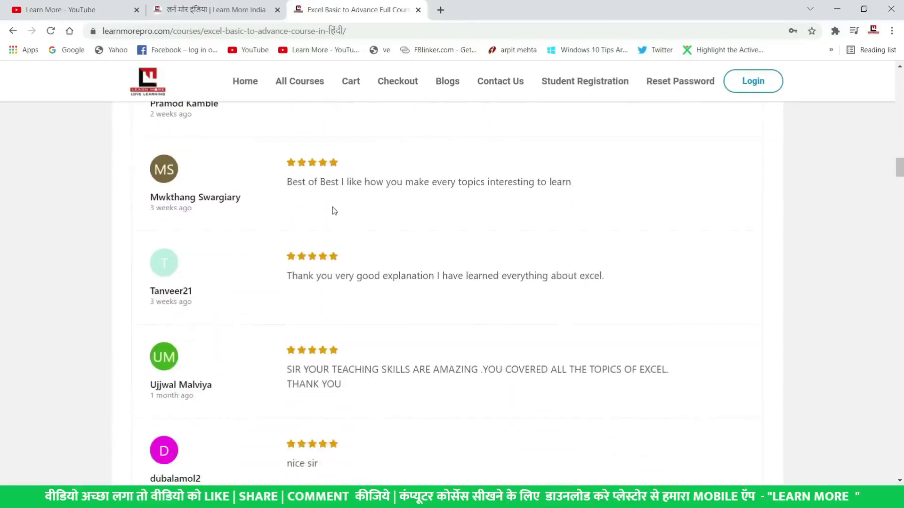
{"action": "scroll", "coordinate": [336, 236], "scroll_direction": "down", "scroll_amount": 20}
{"action": "scroll", "coordinate": [336, 282], "scroll_direction": "down", "scroll_amount": 19}
{"action": "scroll", "coordinate": [339, 284], "scroll_direction": "up", "scroll_amount": 8}
{"action": "scroll", "coordinate": [341, 284], "scroll_direction": "up", "scroll_amount": 20}
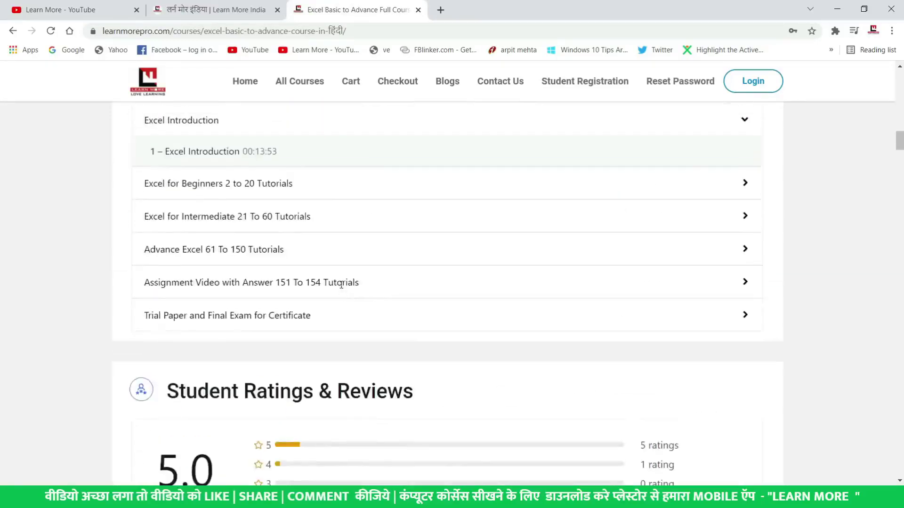
{"action": "scroll", "coordinate": [342, 284], "scroll_direction": "up", "scroll_amount": 20}
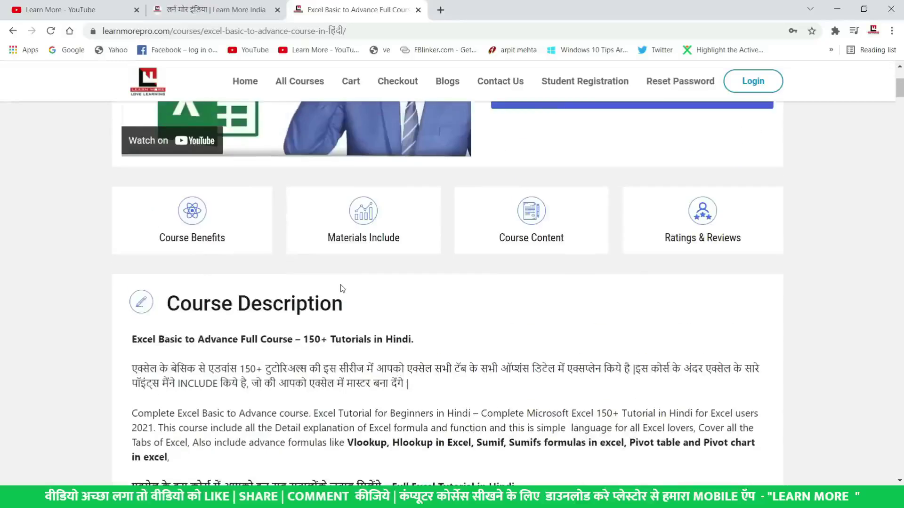
{"action": "scroll", "coordinate": [342, 288], "scroll_direction": "up", "scroll_amount": 4}
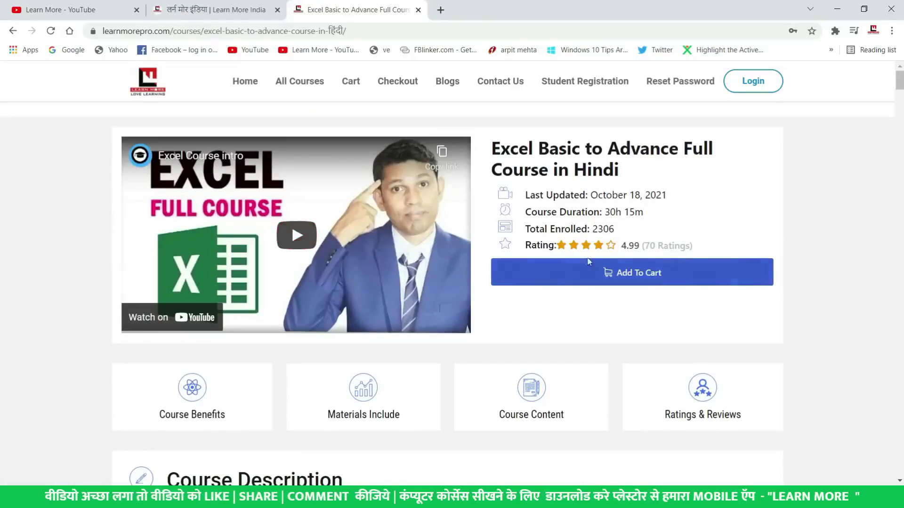
{"action": "double_click", "coordinate": [603, 229]}
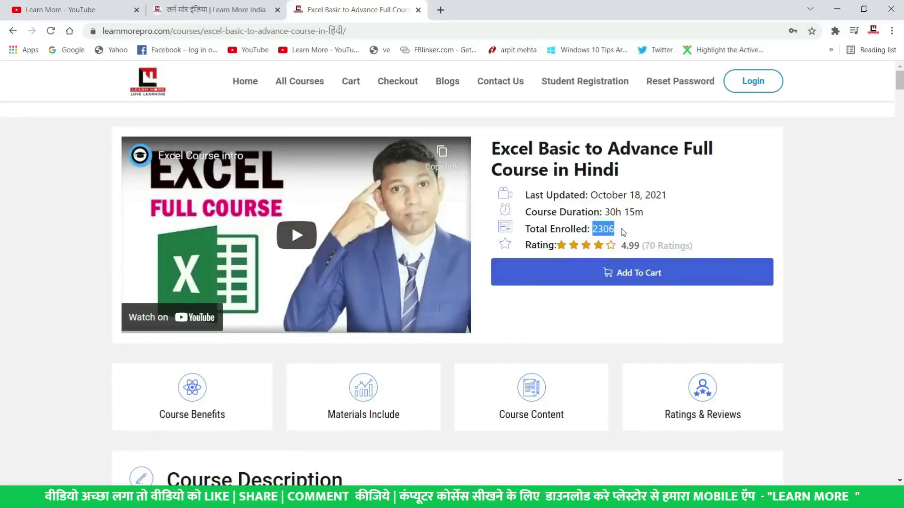
Expand the Advance Excel 61–150, Intermediate 21–60 and Beginners 2–20 lesson sections
{"action": "scroll", "coordinate": [621, 238], "scroll_direction": "down", "scroll_amount": 20}
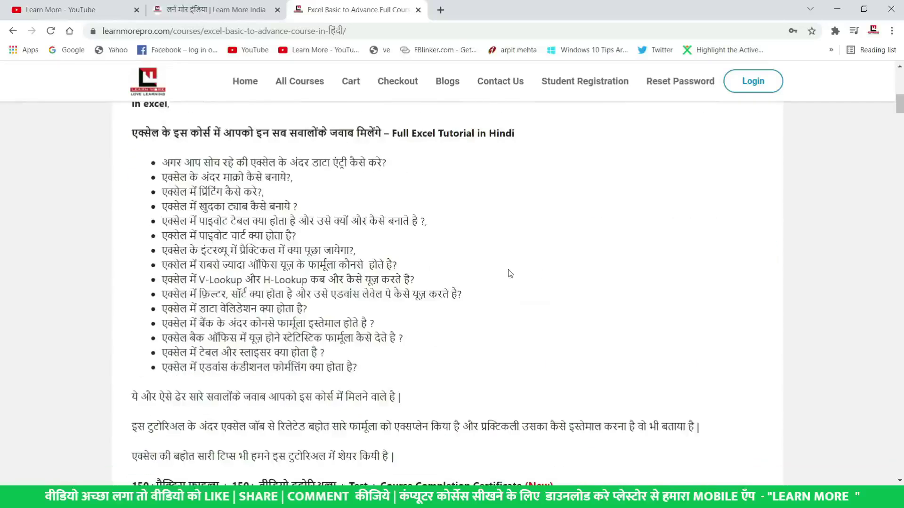
{"action": "left_click", "coordinate": [227, 242]}
{"action": "left_click", "coordinate": [241, 209]}
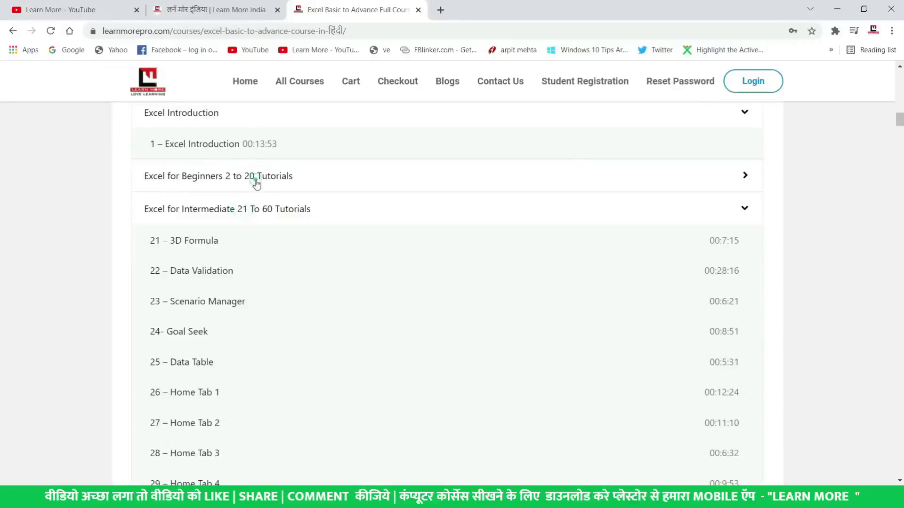
{"action": "left_click", "coordinate": [256, 180]}
{"action": "scroll", "coordinate": [257, 188], "scroll_direction": "down", "scroll_amount": 7}
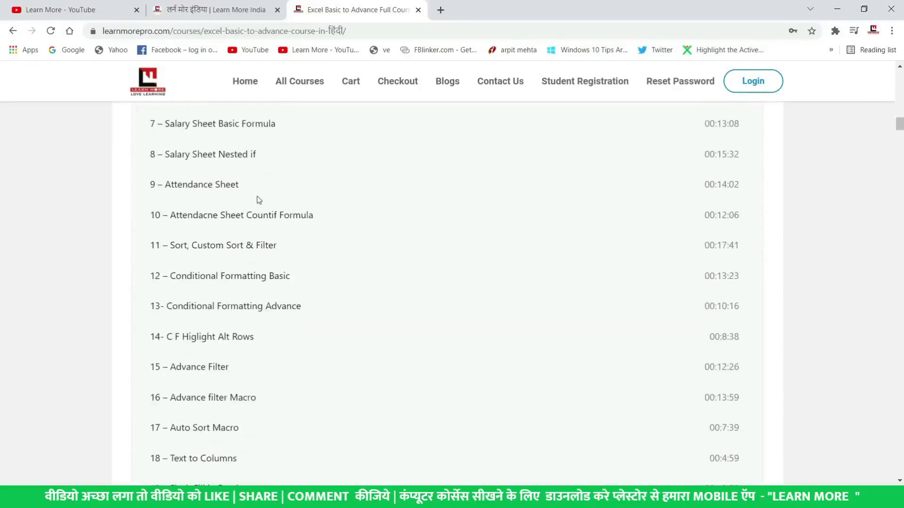
{"action": "scroll", "coordinate": [261, 212], "scroll_direction": "up", "scroll_amount": 13}
{"action": "scroll", "coordinate": [262, 220], "scroll_direction": "up", "scroll_amount": 15}
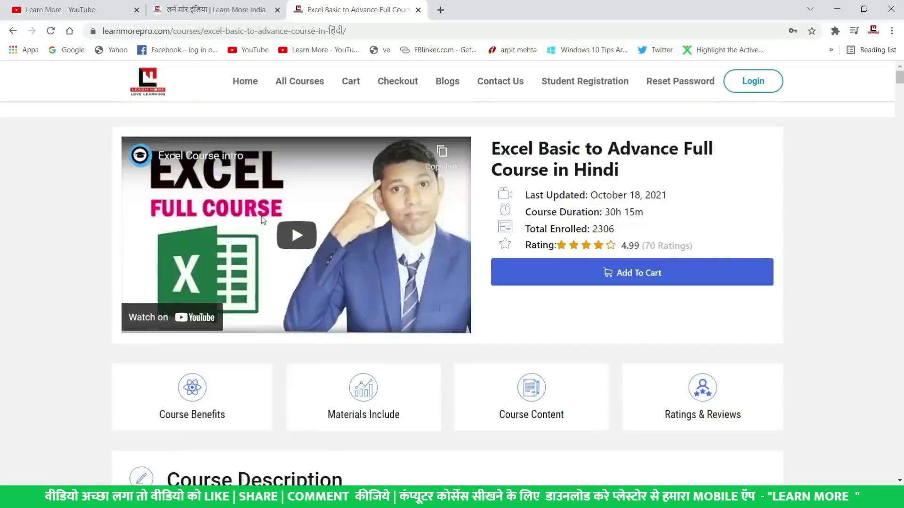
{"action": "left_click", "coordinate": [321, 85]}
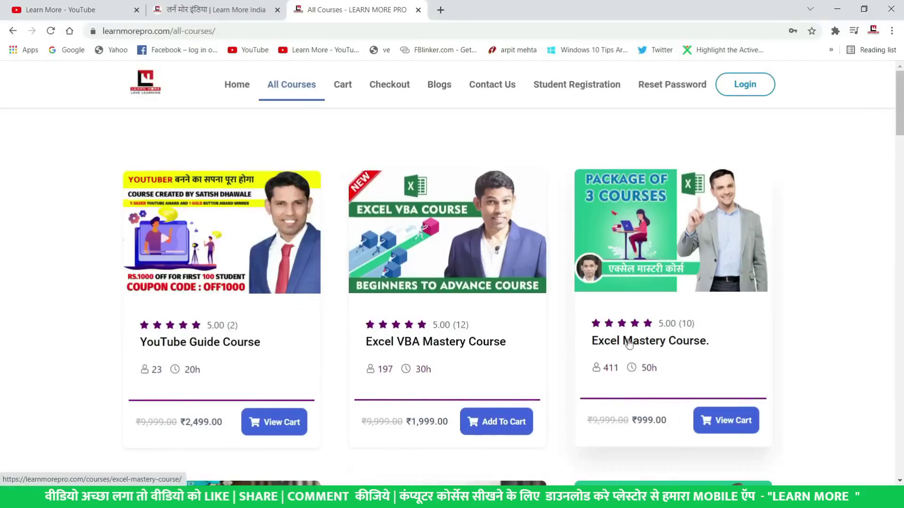
{"action": "scroll", "coordinate": [669, 351], "scroll_direction": "down", "scroll_amount": 3}
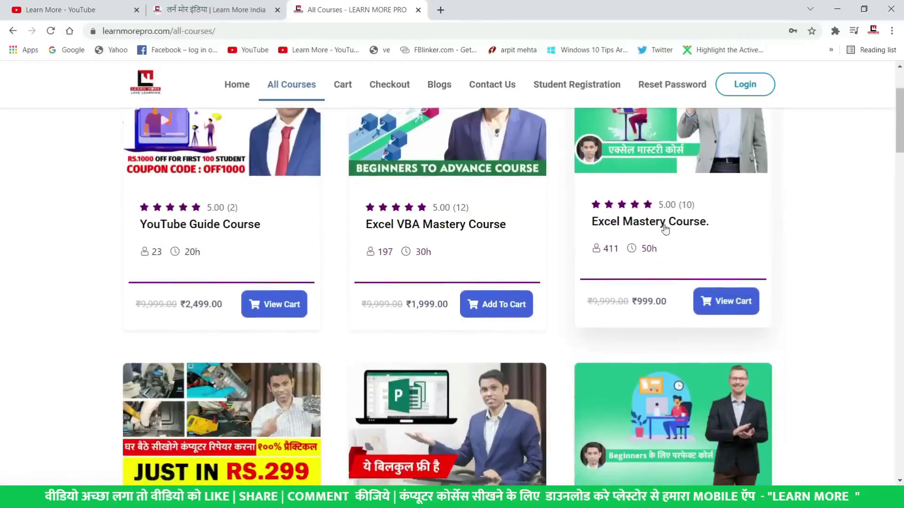
{"action": "scroll", "coordinate": [677, 232], "scroll_direction": "down", "scroll_amount": 4}
{"action": "scroll", "coordinate": [676, 233], "scroll_direction": "down", "scroll_amount": 3}
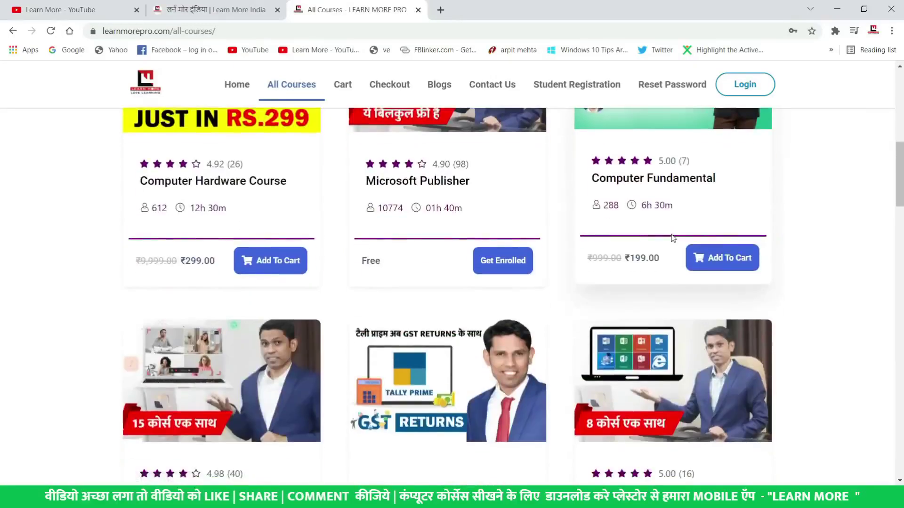
{"action": "scroll", "coordinate": [673, 235], "scroll_direction": "down", "scroll_amount": 5}
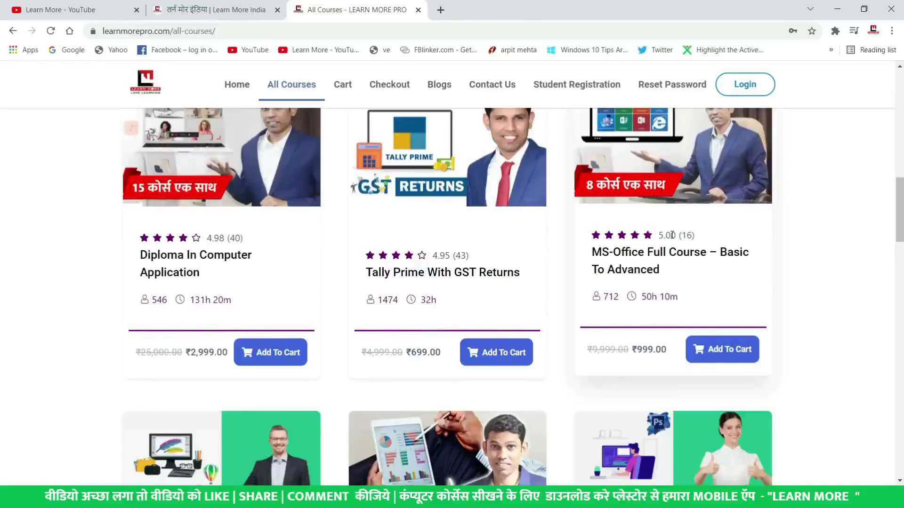
{"action": "scroll", "coordinate": [672, 235], "scroll_direction": "down", "scroll_amount": 4}
{"action": "scroll", "coordinate": [671, 235], "scroll_direction": "down", "scroll_amount": 3}
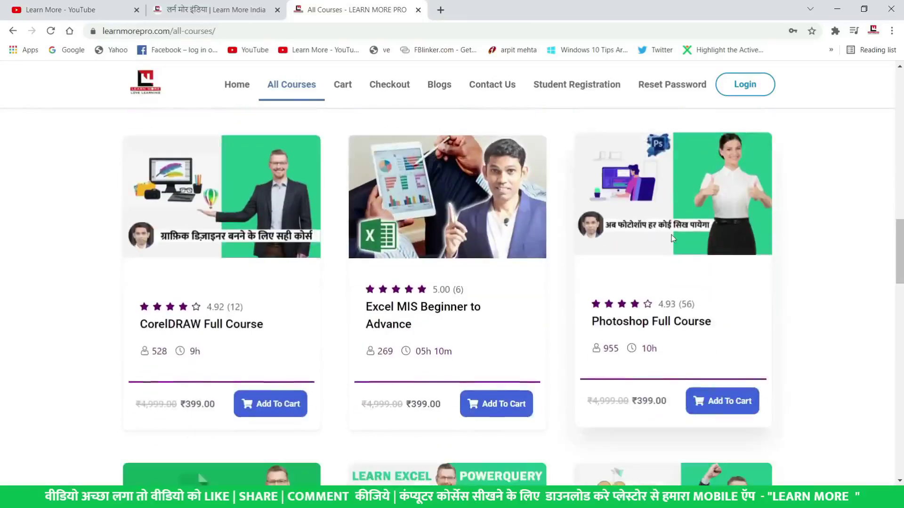
{"action": "scroll", "coordinate": [674, 238], "scroll_direction": "down", "scroll_amount": 5}
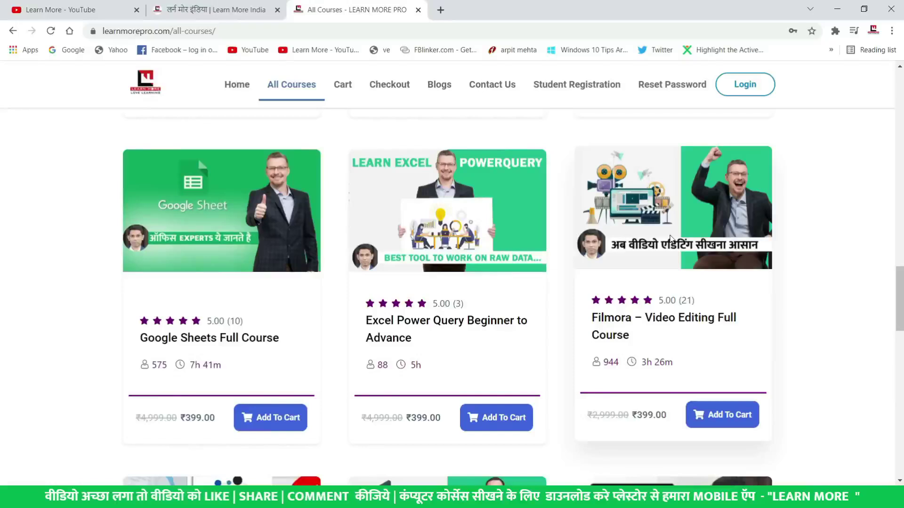
{"action": "scroll", "coordinate": [670, 238], "scroll_direction": "down", "scroll_amount": 13}
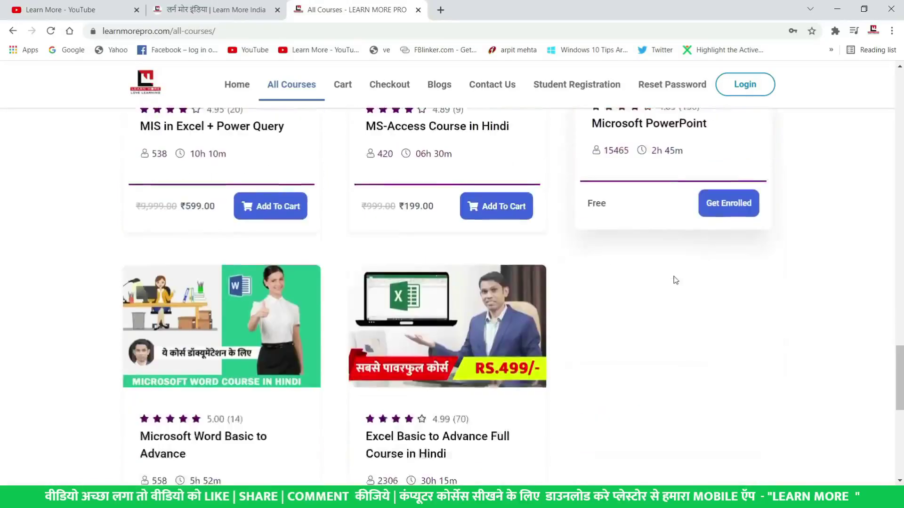
{"action": "scroll", "coordinate": [676, 280], "scroll_direction": "down", "scroll_amount": 4}
{"action": "scroll", "coordinate": [675, 280], "scroll_direction": "up", "scroll_amount": 5}
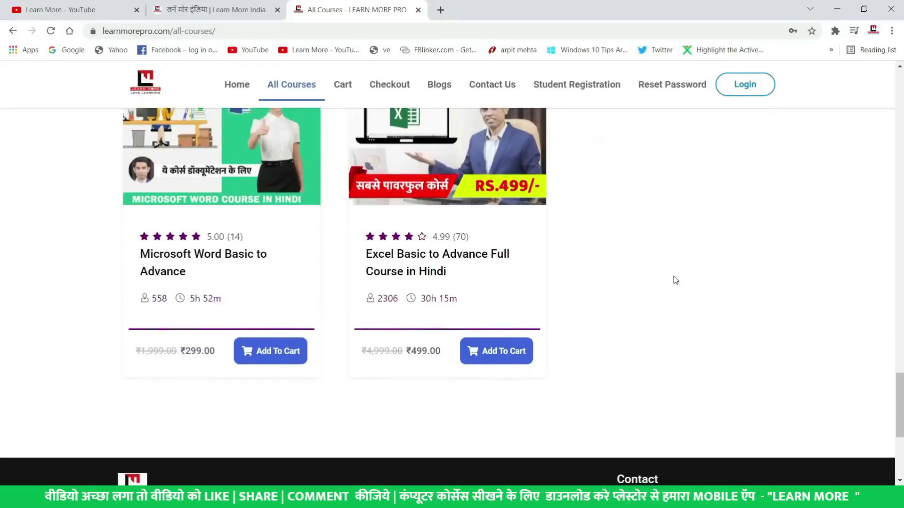
{"action": "scroll", "coordinate": [676, 280], "scroll_direction": "up", "scroll_amount": 3}
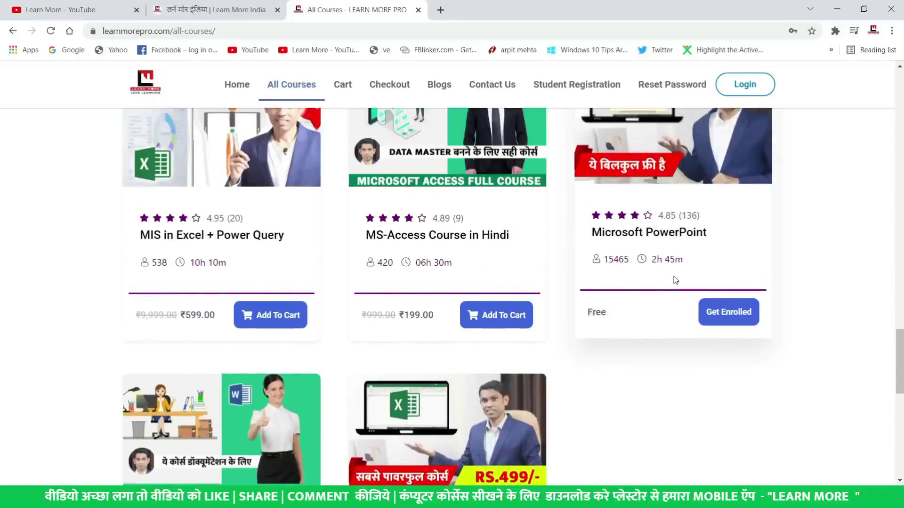
{"action": "scroll", "coordinate": [675, 280], "scroll_direction": "up", "scroll_amount": 9}
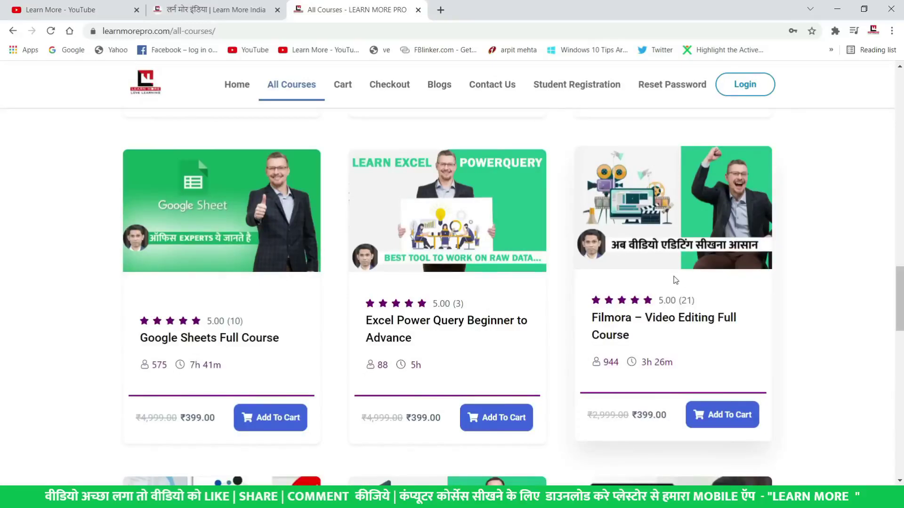
{"action": "scroll", "coordinate": [675, 280], "scroll_direction": "up", "scroll_amount": 9}
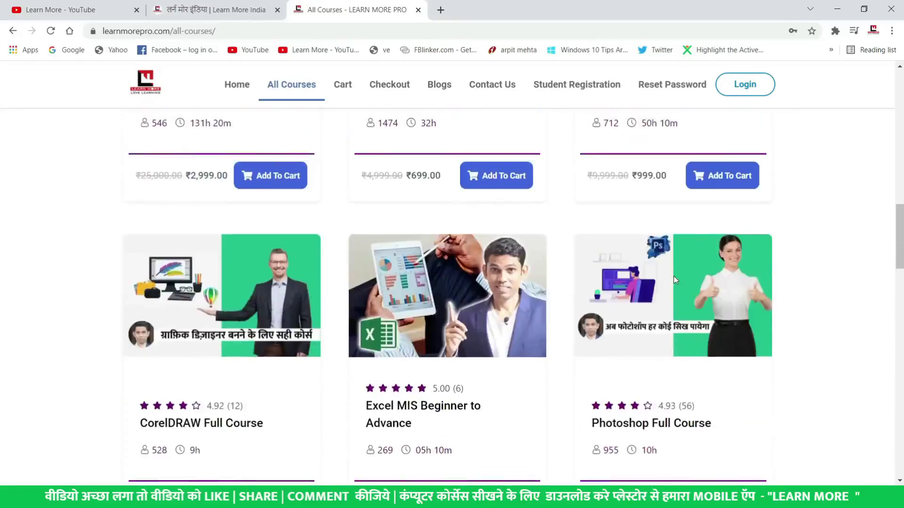
{"action": "scroll", "coordinate": [674, 278], "scroll_direction": "up", "scroll_amount": 4}
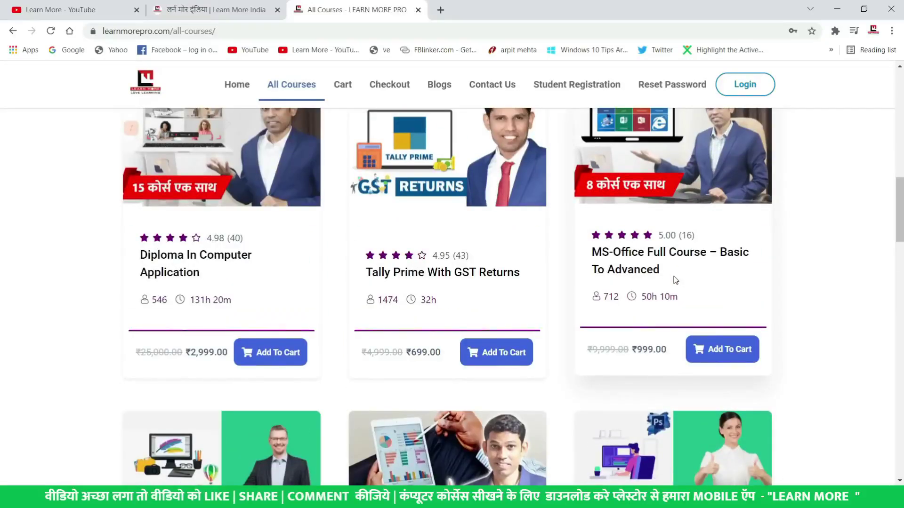
{"action": "scroll", "coordinate": [676, 280], "scroll_direction": "up", "scroll_amount": 4}
{"action": "scroll", "coordinate": [676, 280], "scroll_direction": "up", "scroll_amount": 6}
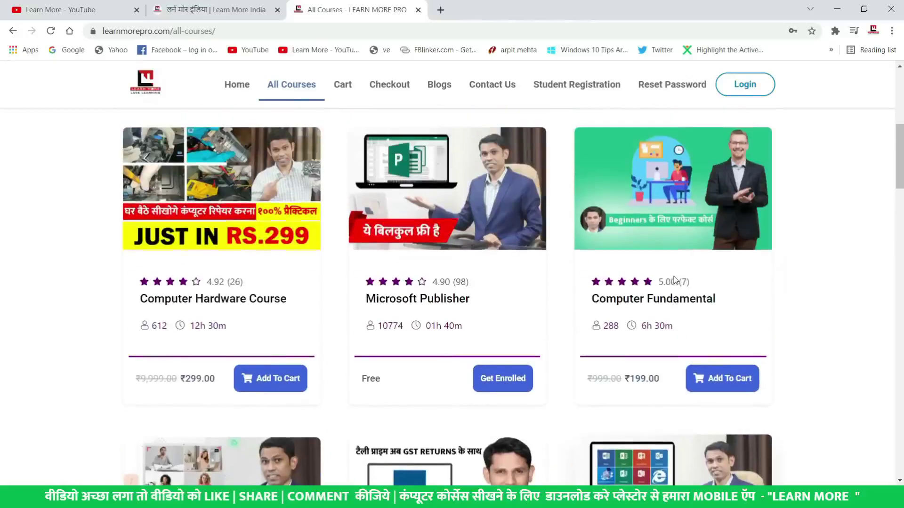
{"action": "scroll", "coordinate": [477, 323], "scroll_direction": "up", "scroll_amount": 4}
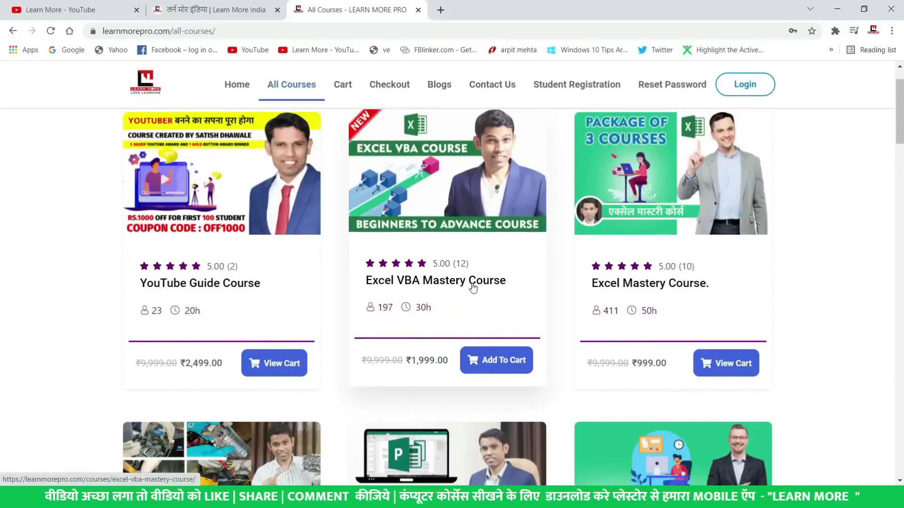
Open the Excel VBA Mastery Course details page and scroll through it
{"action": "left_click", "coordinate": [473, 288]}
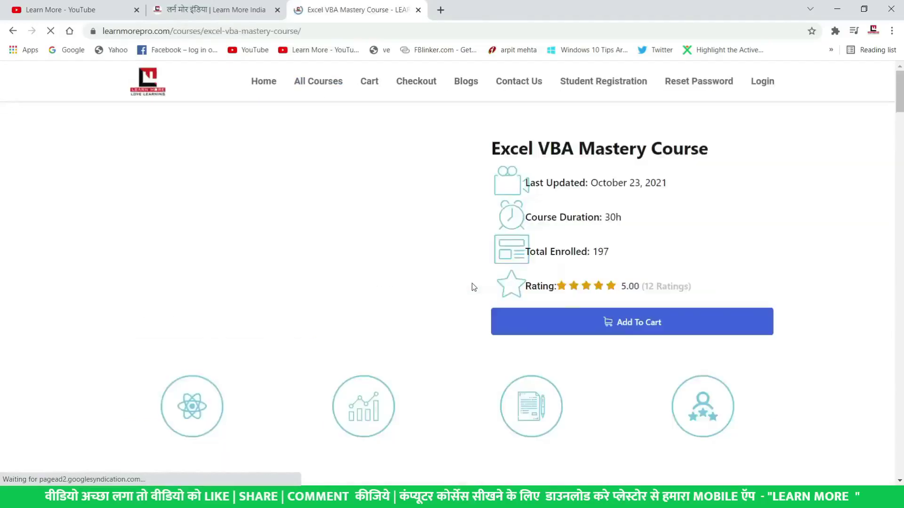
{"action": "scroll", "coordinate": [470, 286], "scroll_direction": "down", "scroll_amount": 12}
{"action": "scroll", "coordinate": [465, 310], "scroll_direction": "down", "scroll_amount": 14}
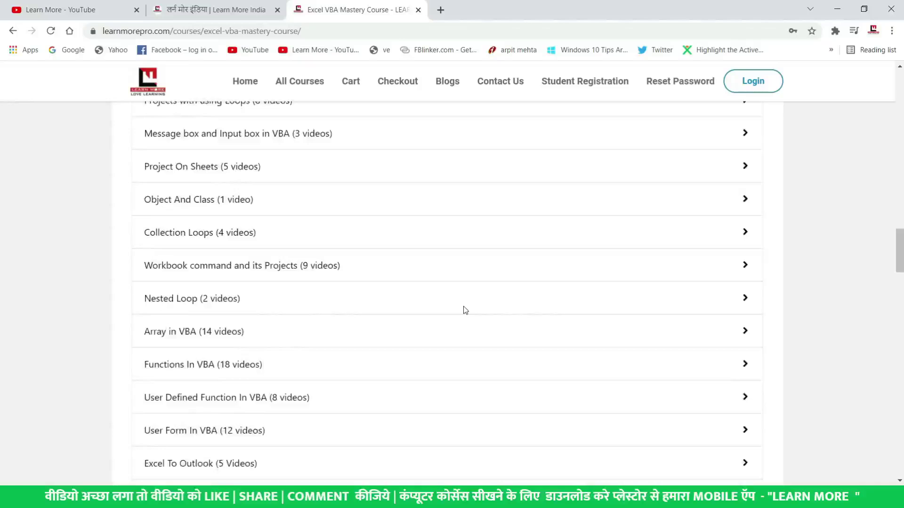
{"action": "scroll", "coordinate": [465, 310], "scroll_direction": "down", "scroll_amount": 11}
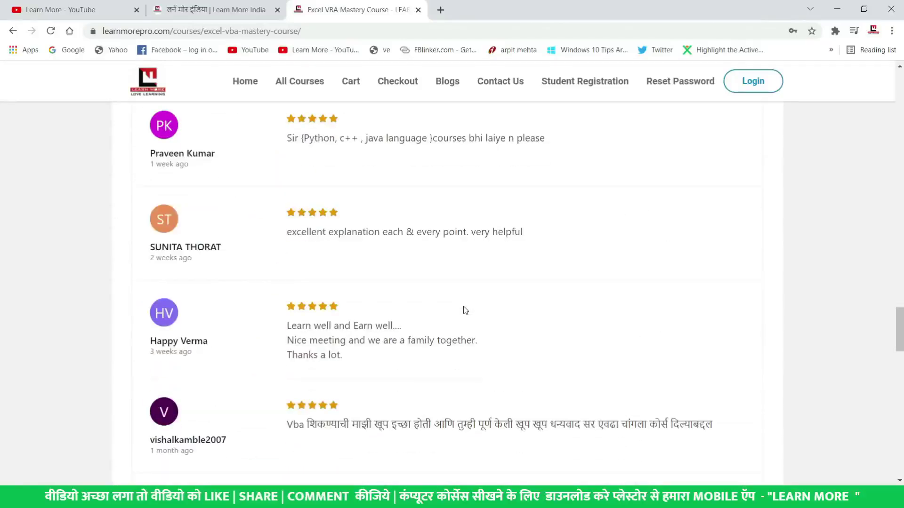
{"action": "scroll", "coordinate": [465, 310], "scroll_direction": "up", "scroll_amount": 15}
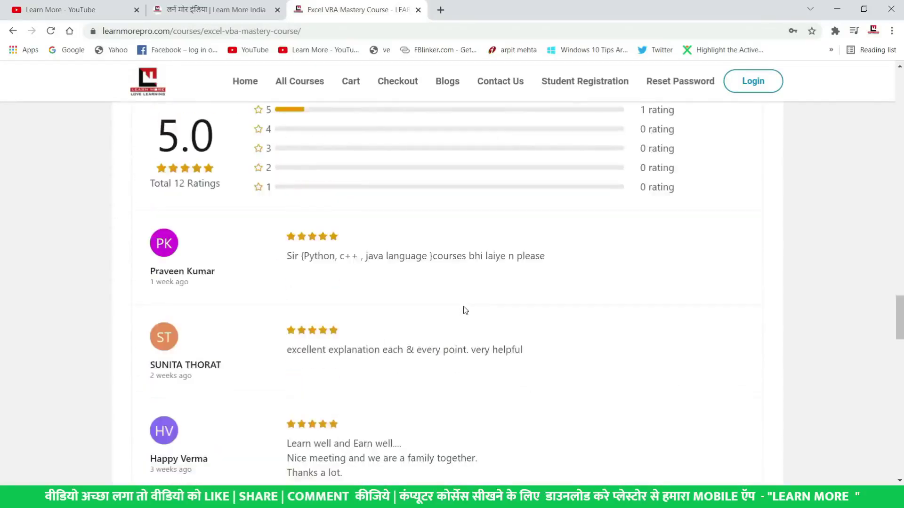
Expand the VBA Events and Project In VBA chapters and highlight two project lesson durations
{"action": "left_click", "coordinate": [289, 295]}
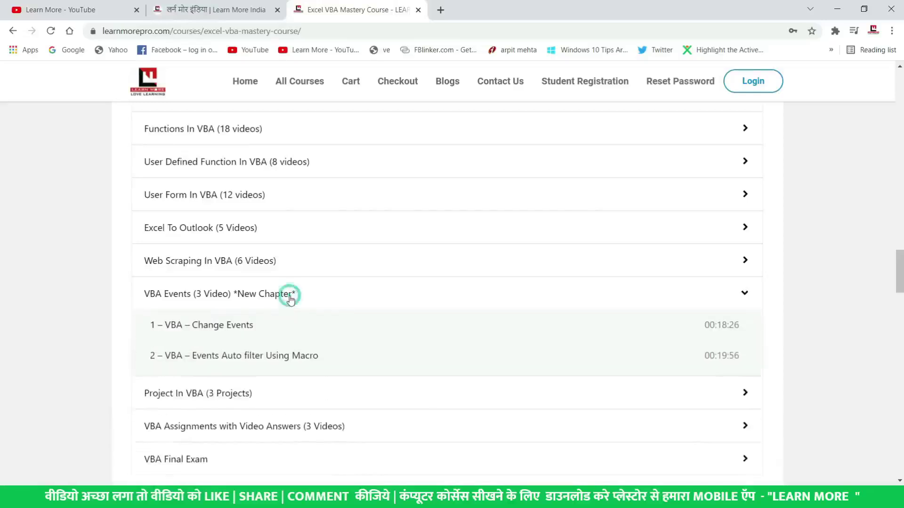
{"action": "scroll", "coordinate": [290, 300], "scroll_direction": "down", "scroll_amount": 2}
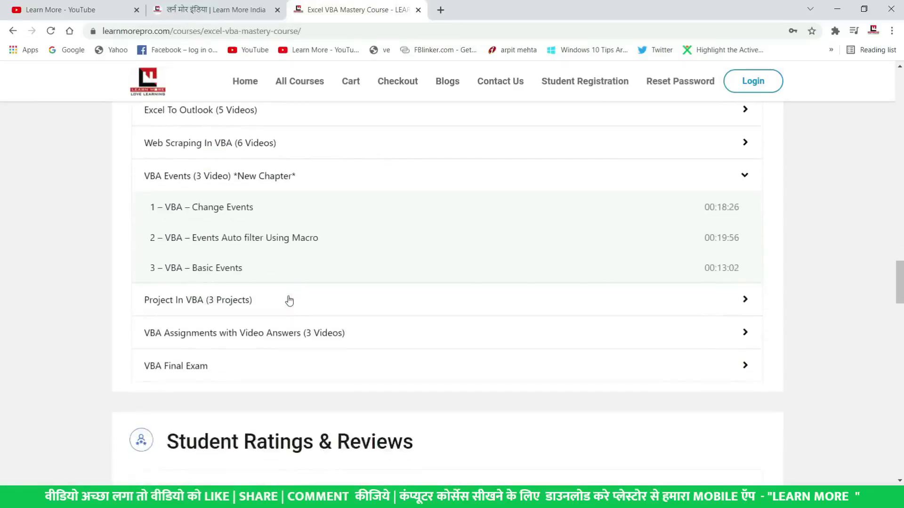
{"action": "left_click", "coordinate": [289, 300]}
{"action": "scroll", "coordinate": [373, 294], "scroll_direction": "down", "scroll_amount": 2}
{"action": "left_click_drag", "start_coordinate": [719, 215], "coordinate": [748, 246]}
{"action": "left_click_drag", "start_coordinate": [711, 273], "coordinate": [732, 274]}
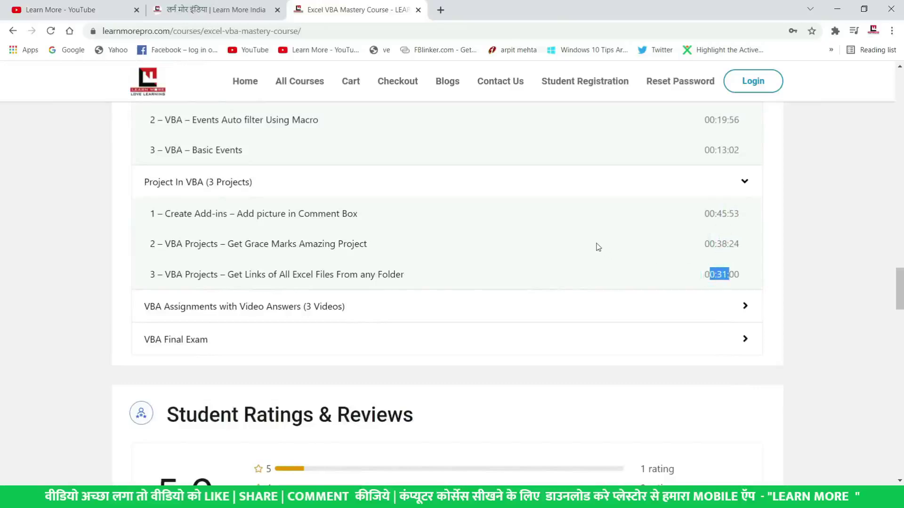
{"action": "scroll", "coordinate": [596, 246], "scroll_direction": "down", "scroll_amount": 15}
{"action": "scroll", "coordinate": [597, 247], "scroll_direction": "down", "scroll_amount": 9}
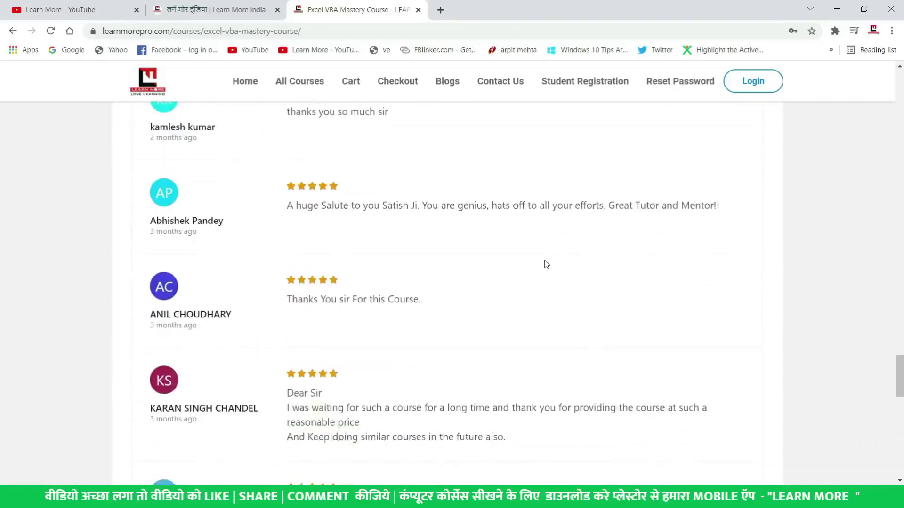
{"action": "scroll", "coordinate": [436, 253], "scroll_direction": "down", "scroll_amount": 7}
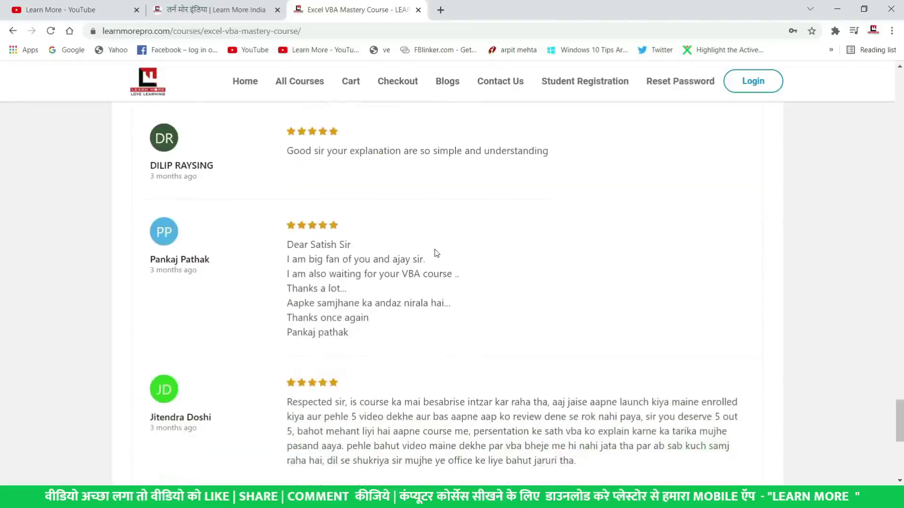
{"action": "scroll", "coordinate": [437, 253], "scroll_direction": "up", "scroll_amount": 16}
{"action": "scroll", "coordinate": [438, 253], "scroll_direction": "up", "scroll_amount": 4}
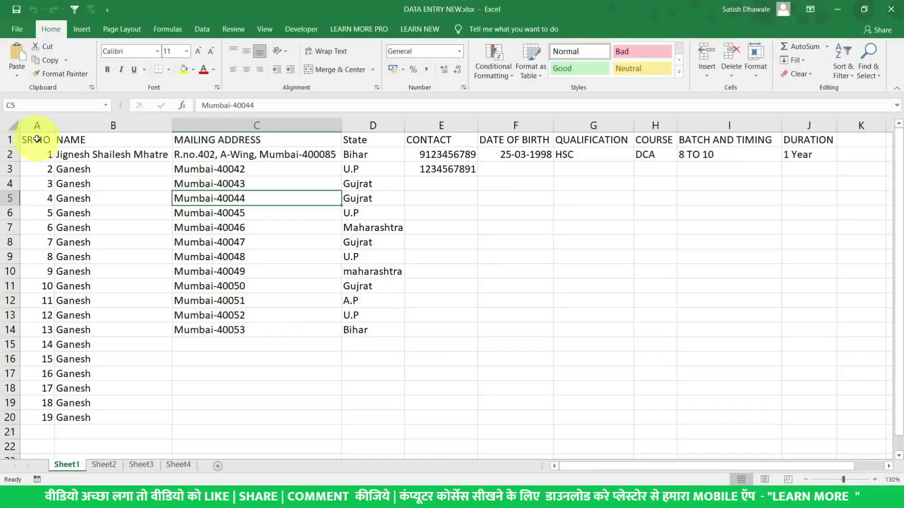
Copy the register's header row and paste it into row 1 of Sheet3
{"action": "left_click_drag", "start_coordinate": [37, 138], "coordinate": [824, 139]}
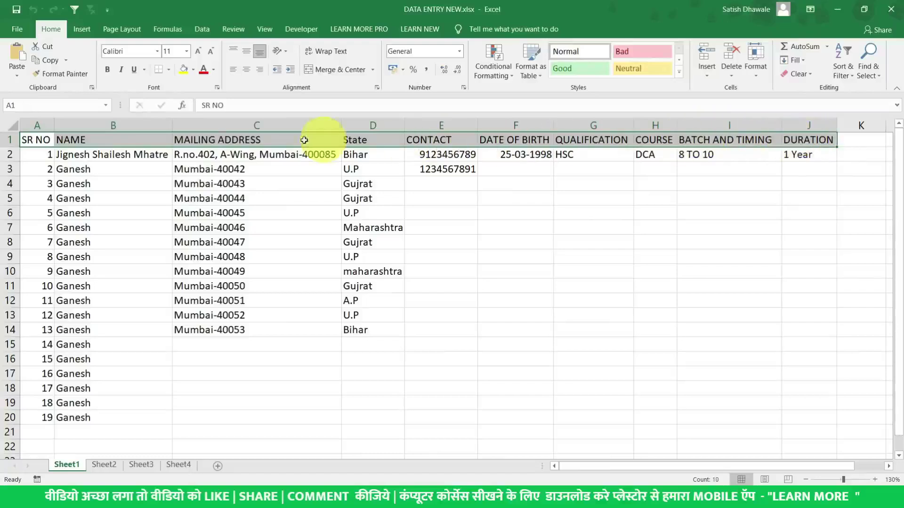
{"action": "key", "text": "ctrl+c"}
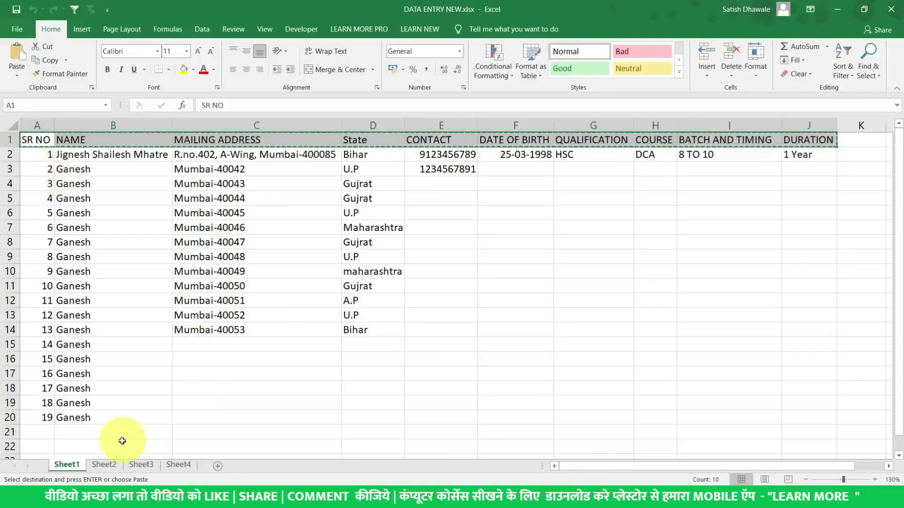
{"action": "left_click", "coordinate": [103, 466]}
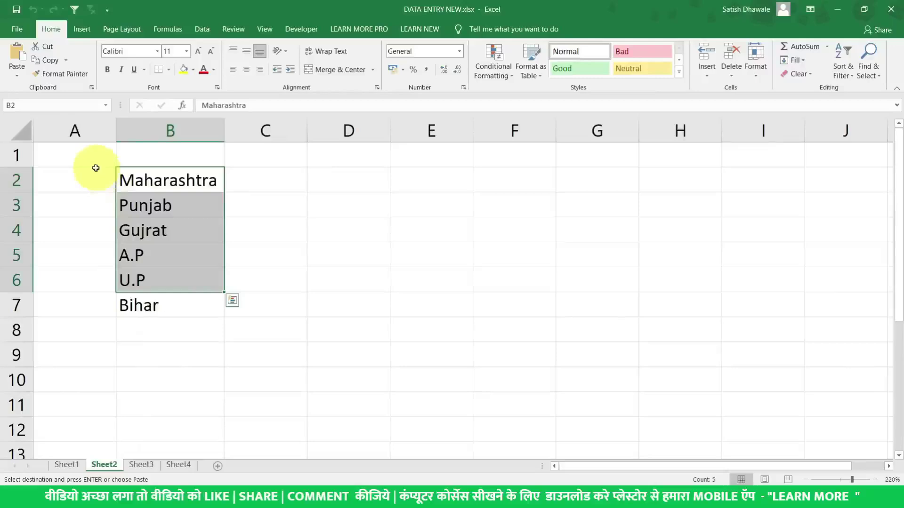
{"action": "left_click", "coordinate": [147, 465]}
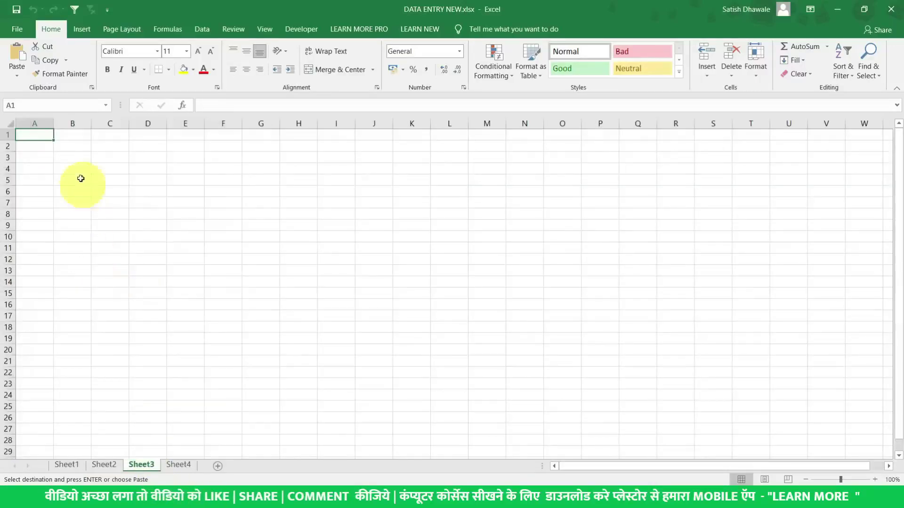
{"action": "scroll", "coordinate": [72, 152], "scroll_direction": "up", "scroll_amount": 3}
{"action": "key", "text": "ctrl+v"}
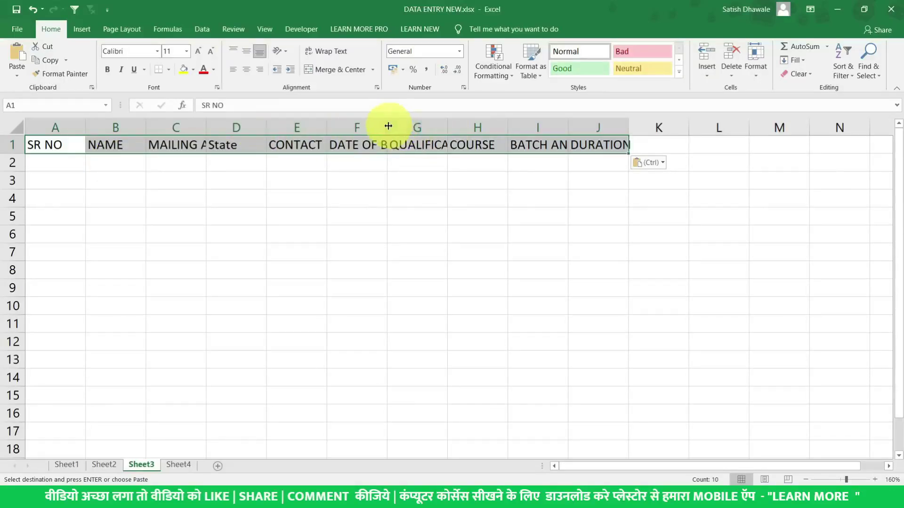
AutoFit columns A:J to their SR NO through DURATION header labels
{"action": "left_click_drag", "start_coordinate": [595, 127], "coordinate": [57, 121]}
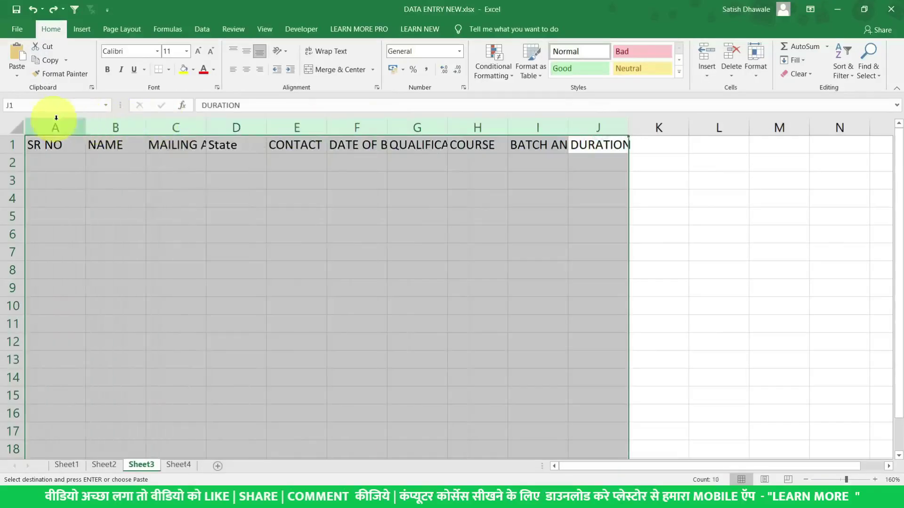
{"action": "double_click", "coordinate": [86, 130]}
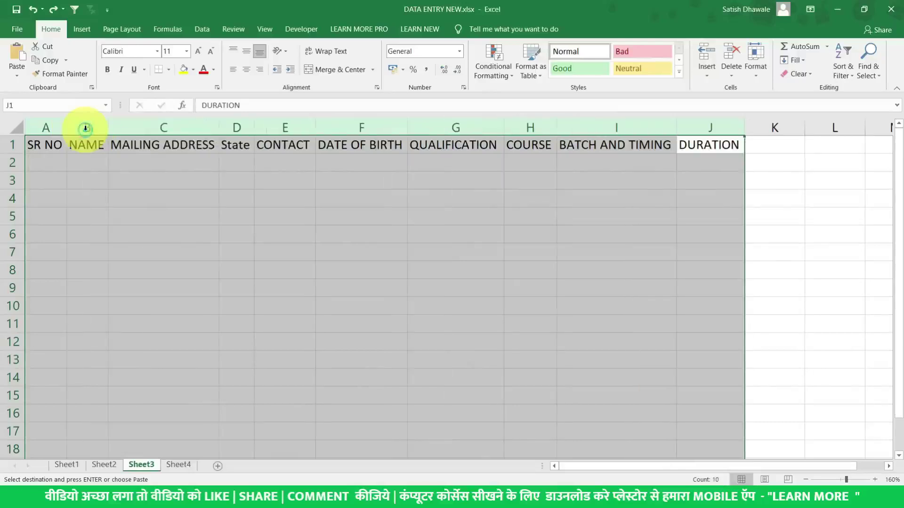
{"action": "left_click", "coordinate": [53, 141]}
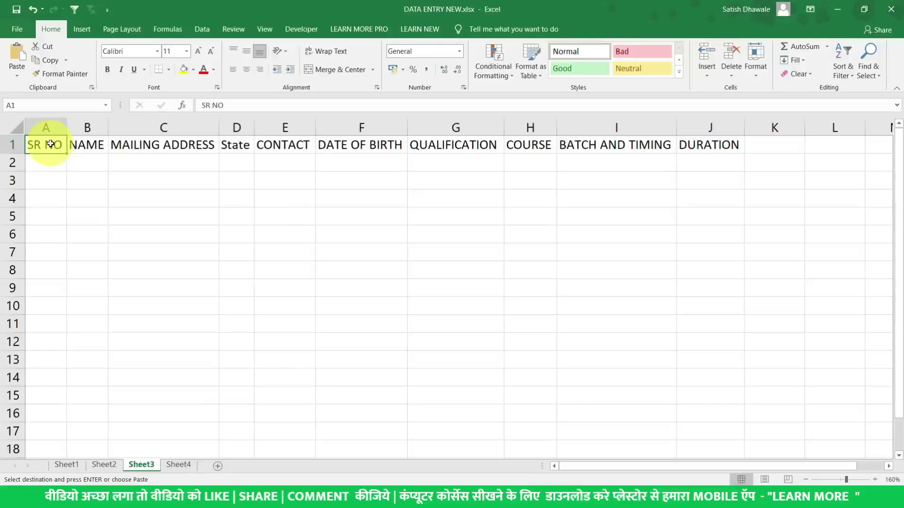
Open Excel Options at the Quick Access Toolbar customisation page
{"action": "left_click", "coordinate": [18, 30]}
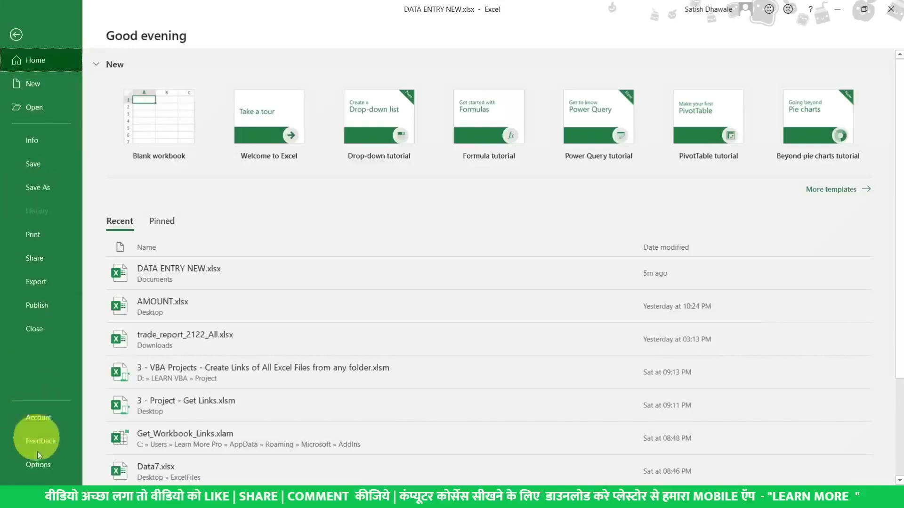
{"action": "left_click", "coordinate": [40, 465]}
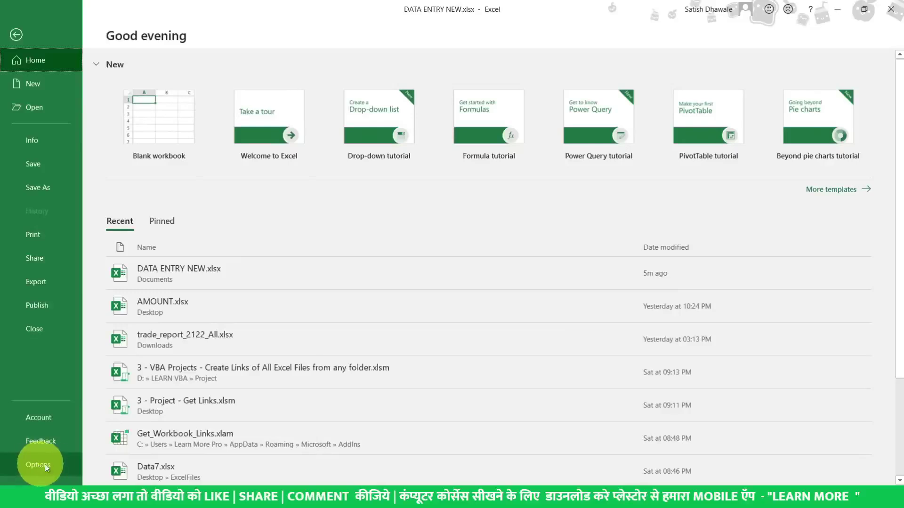
{"action": "left_click", "coordinate": [44, 464]}
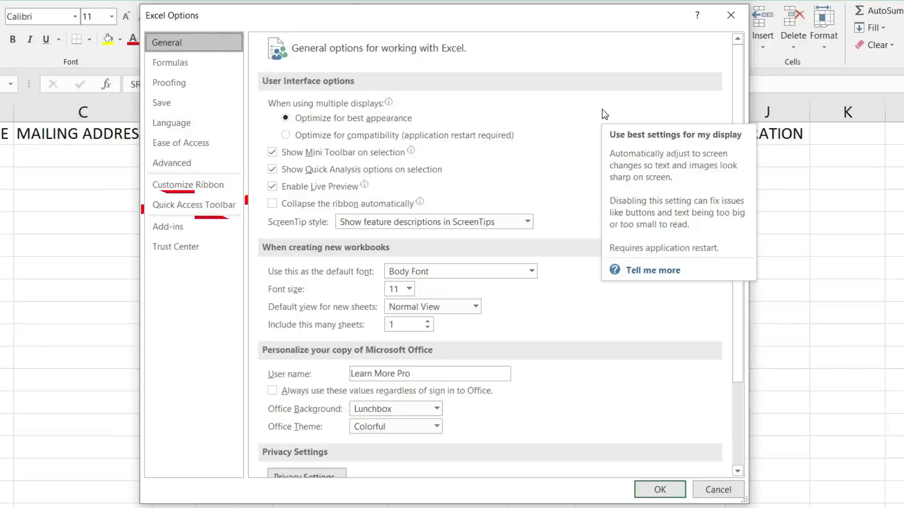
{"action": "left_click", "coordinate": [191, 205]}
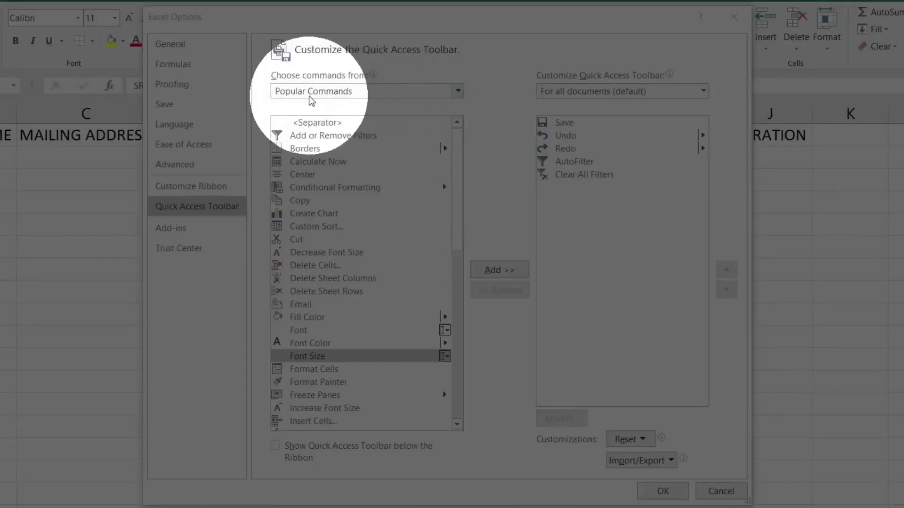
Add the Form... command from All Commands to the Quick Access Toolbar and confirm with OK
{"action": "left_click", "coordinate": [310, 92]}
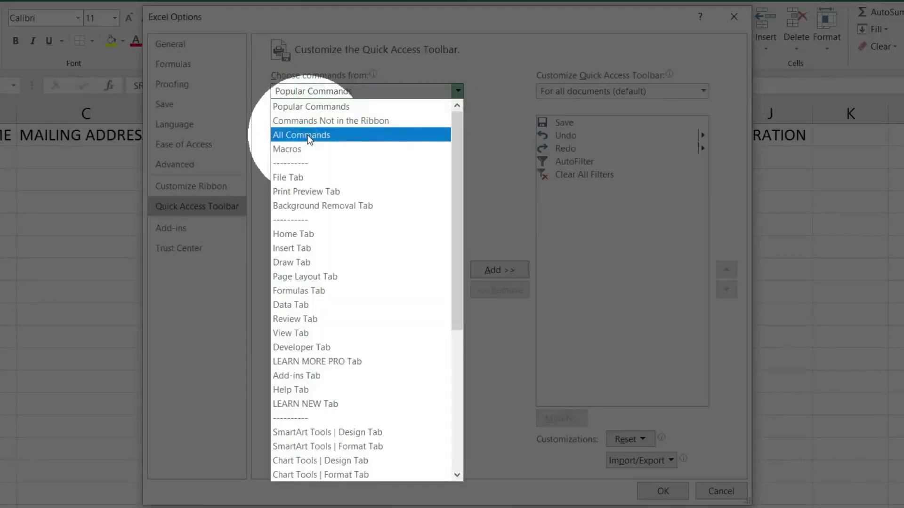
{"action": "left_click", "coordinate": [308, 135]}
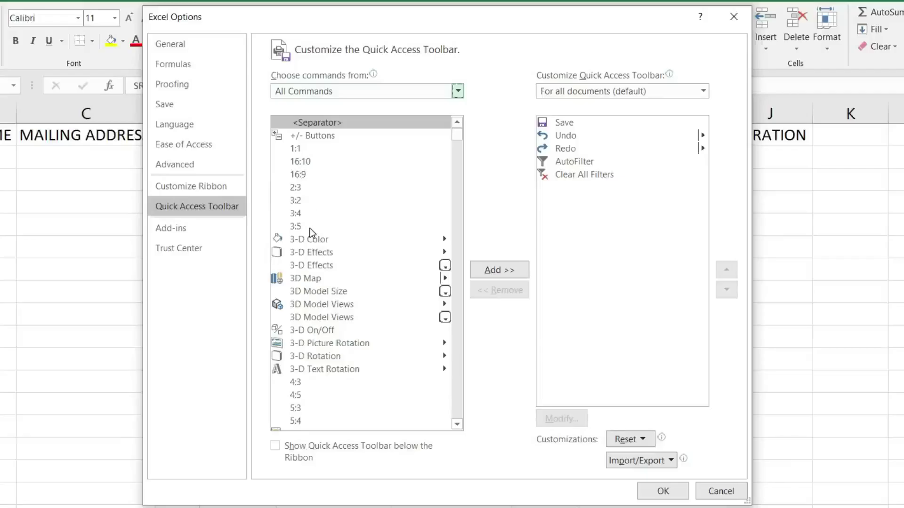
{"action": "left_click", "coordinate": [308, 226]}
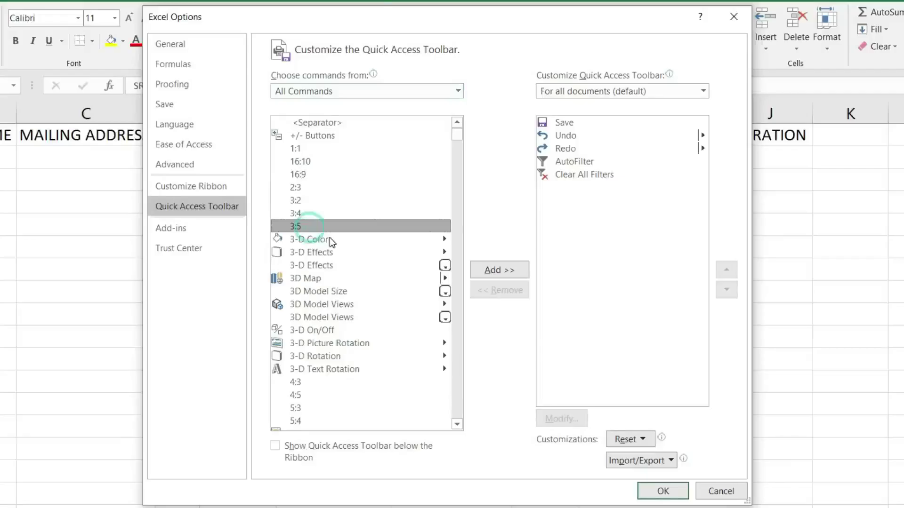
{"action": "key", "text": "f"}
{"action": "scroll", "coordinate": [341, 269], "scroll_direction": "down", "scroll_amount": 4}
{"action": "key", "text": "o"}
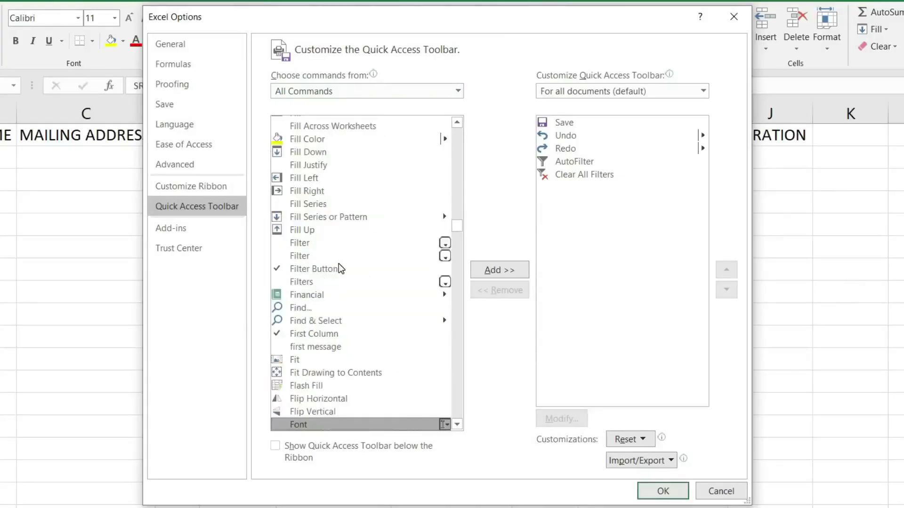
{"action": "scroll", "coordinate": [341, 269], "scroll_direction": "down", "scroll_amount": 5}
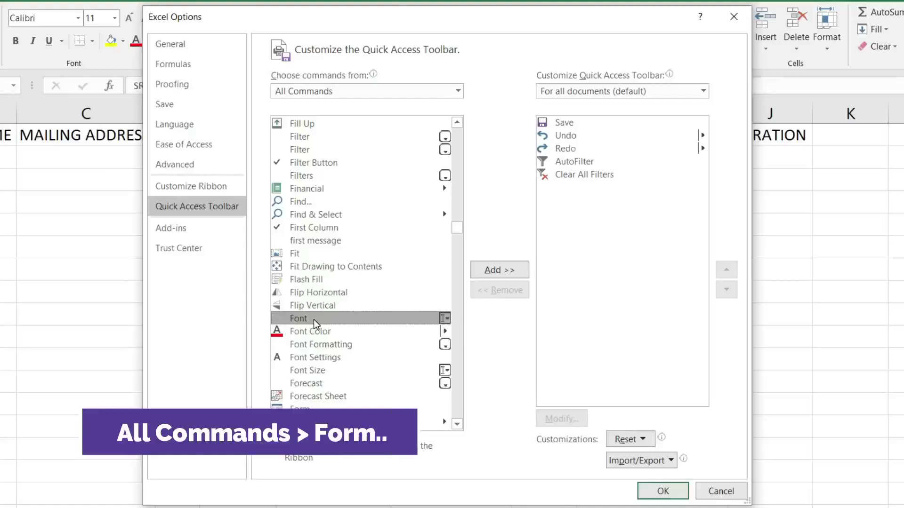
{"action": "left_click", "coordinate": [311, 305]}
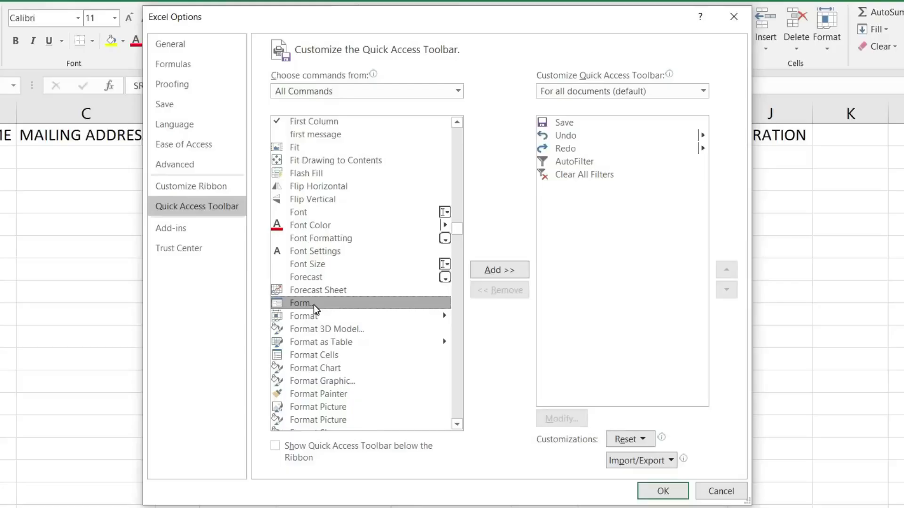
{"action": "left_click", "coordinate": [697, 232]}
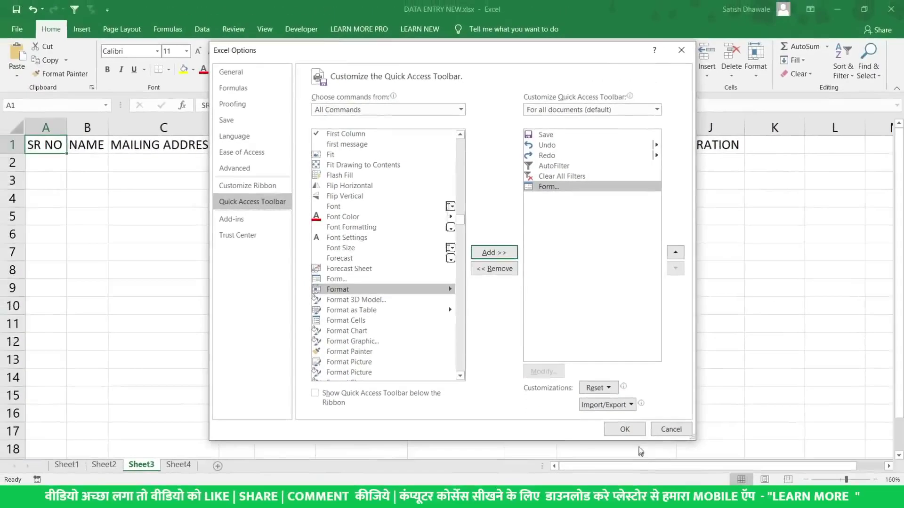
{"action": "left_click", "coordinate": [663, 491]}
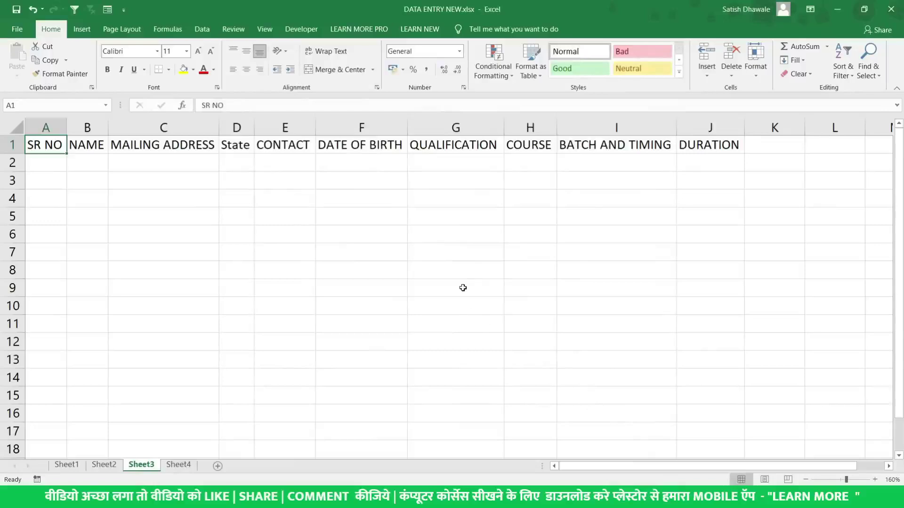
{"action": "left_click_drag", "start_coordinate": [45, 144], "coordinate": [697, 146]}
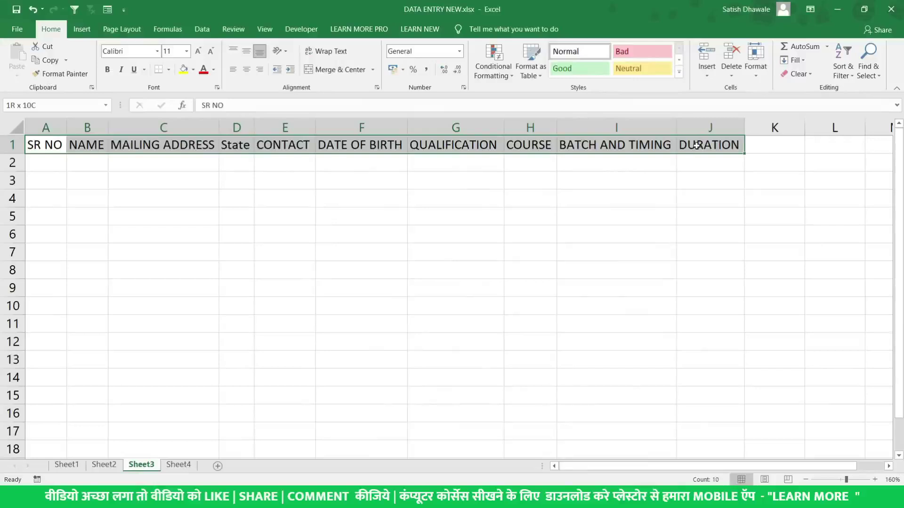
{"action": "left_click_drag", "start_coordinate": [696, 146], "coordinate": [697, 146]}
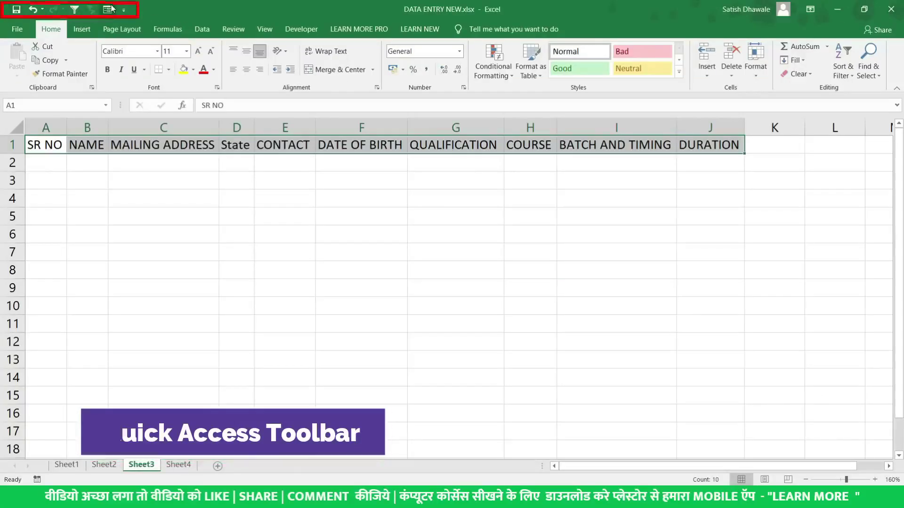
{"action": "left_click", "coordinate": [25, 33]}
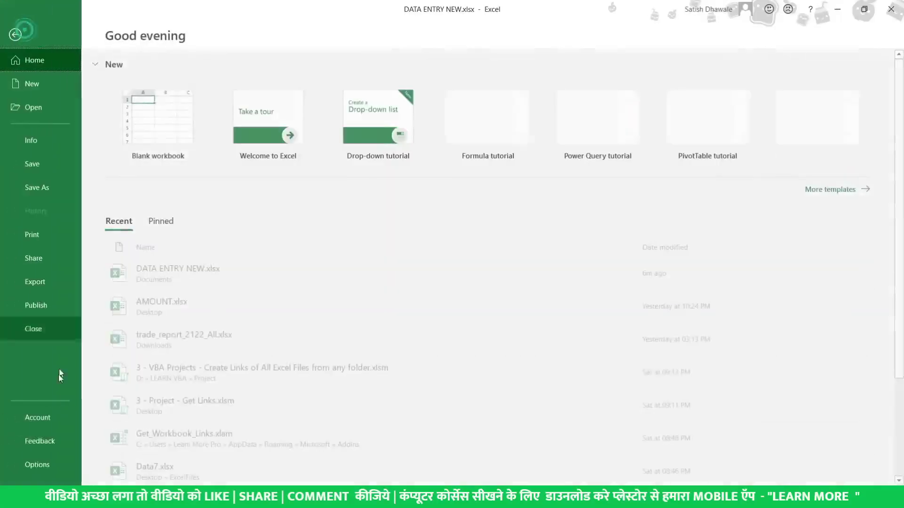
{"action": "left_click", "coordinate": [21, 460]}
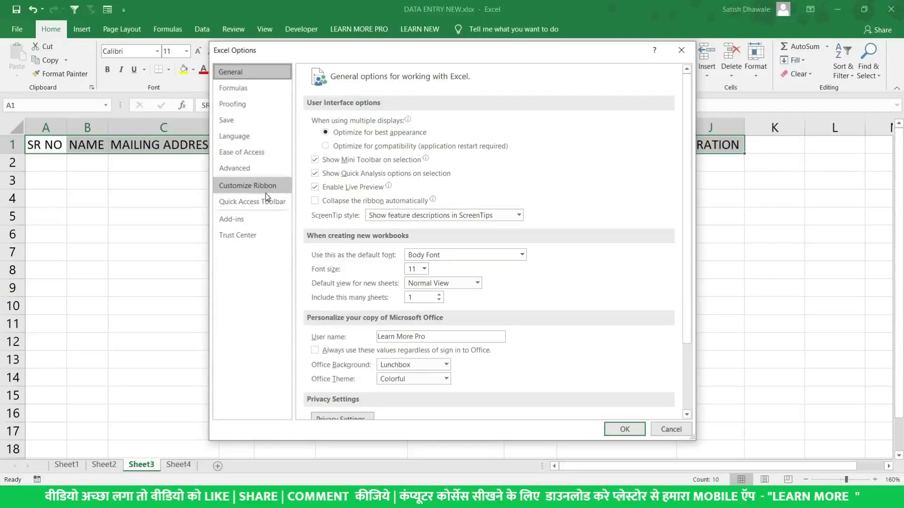
{"action": "left_click", "coordinate": [265, 187]}
{"action": "left_click", "coordinate": [266, 201]}
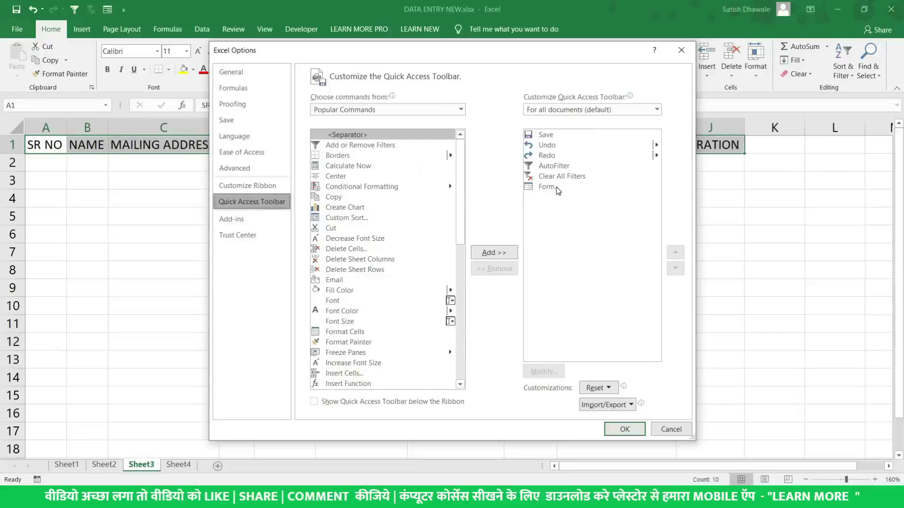
{"action": "left_click", "coordinate": [552, 187]}
{"action": "left_click", "coordinate": [640, 433]}
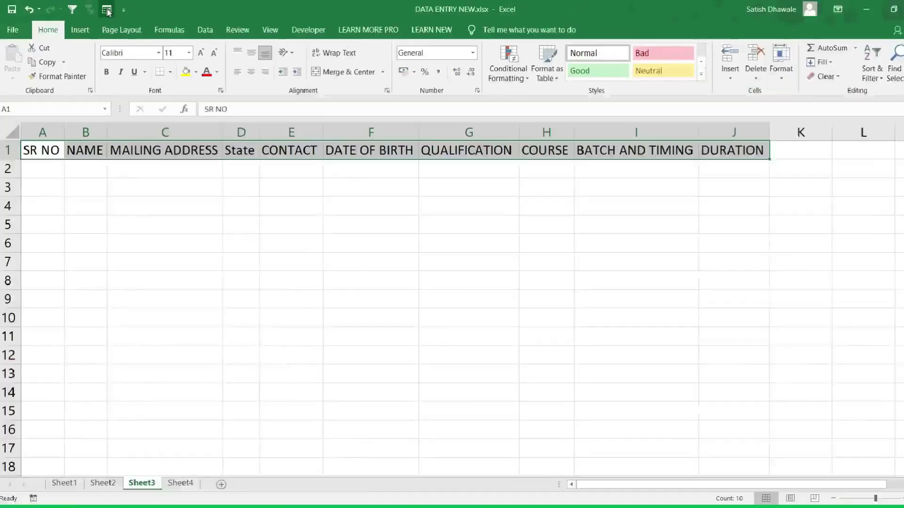
Open the data form, enter record SR NO 1 with its registration number, and add it with New
{"action": "left_click", "coordinate": [107, 9]}
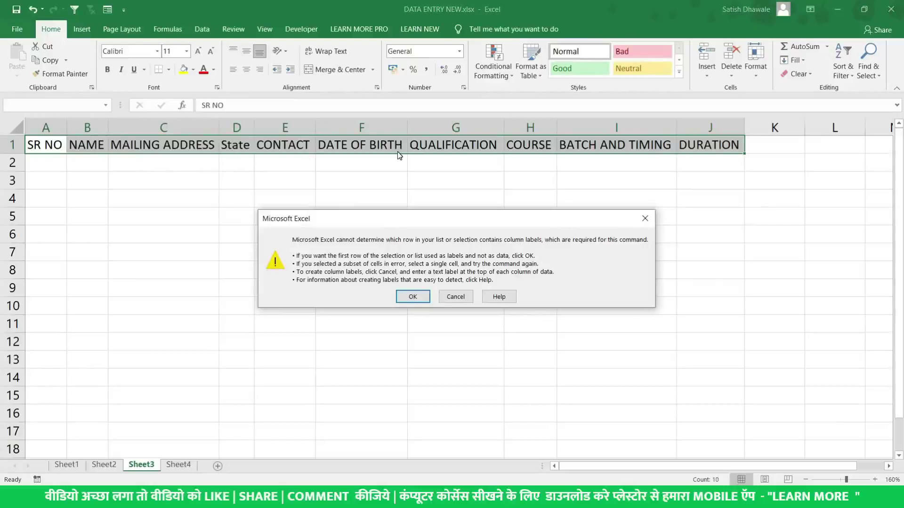
{"action": "left_click", "coordinate": [413, 297]}
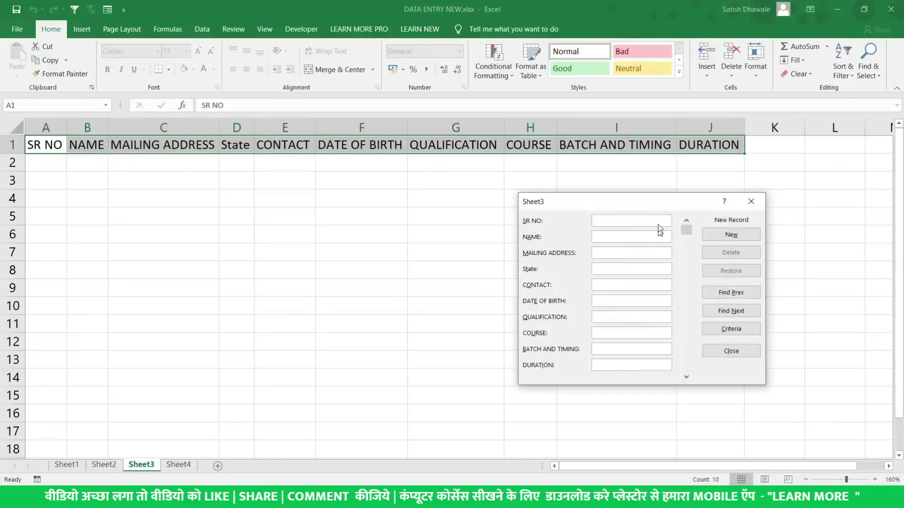
{"action": "left_click_drag", "start_coordinate": [649, 206], "coordinate": [585, 199]}
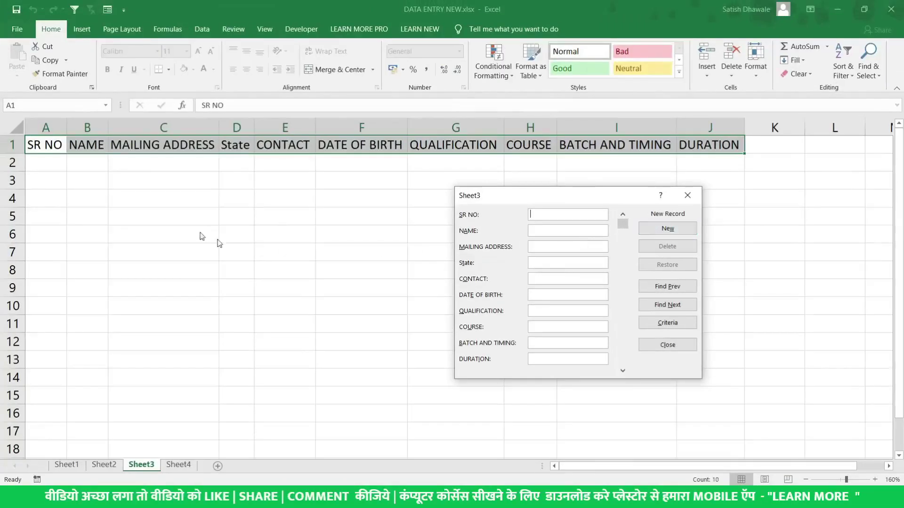
{"action": "left_click", "coordinate": [552, 216]}
{"action": "type", "text": "1"}
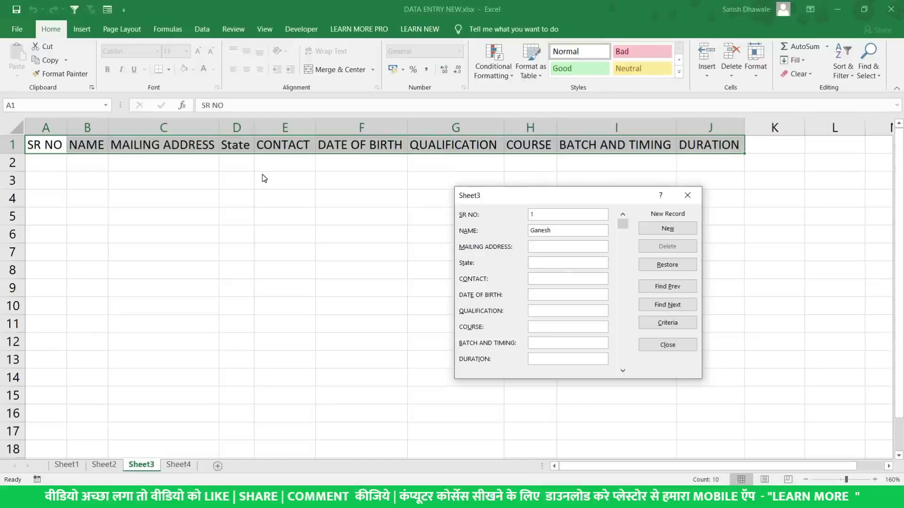
{"action": "type", "text": "R.No103"}
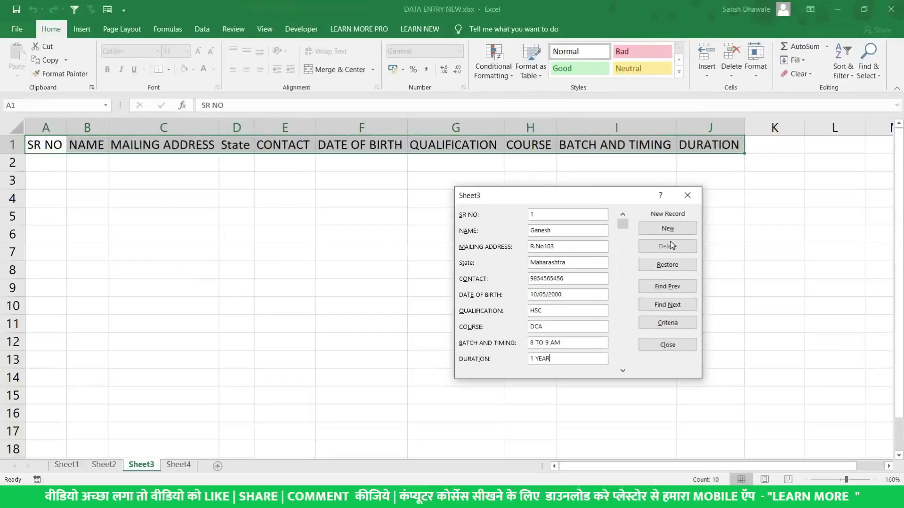
{"action": "left_click", "coordinate": [667, 229]}
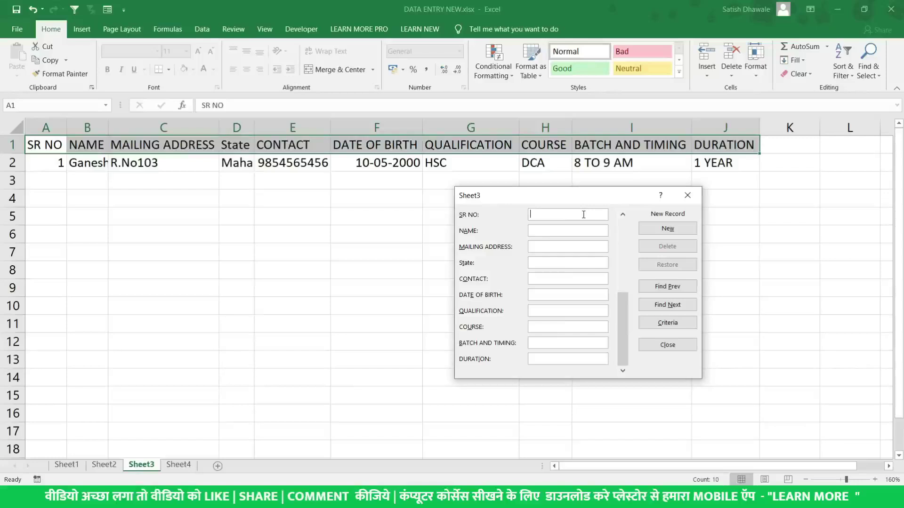
Enter the second record, SR NO 2 with its sample text fields, in the data form, add it, and close the form
{"action": "type", "text": "2SDFDSFSD"}
{"action": "key", "text": "Tab"}
{"action": "type", "text": "DSFDSF"}
{"action": "type", "text": "SDFDS"}
{"action": "key", "text": "Tab"}
{"action": "type", "text": "DSFSDFDFSD"}
{"action": "key", "text": "Tab"}
{"action": "type", "text": "DSF"}
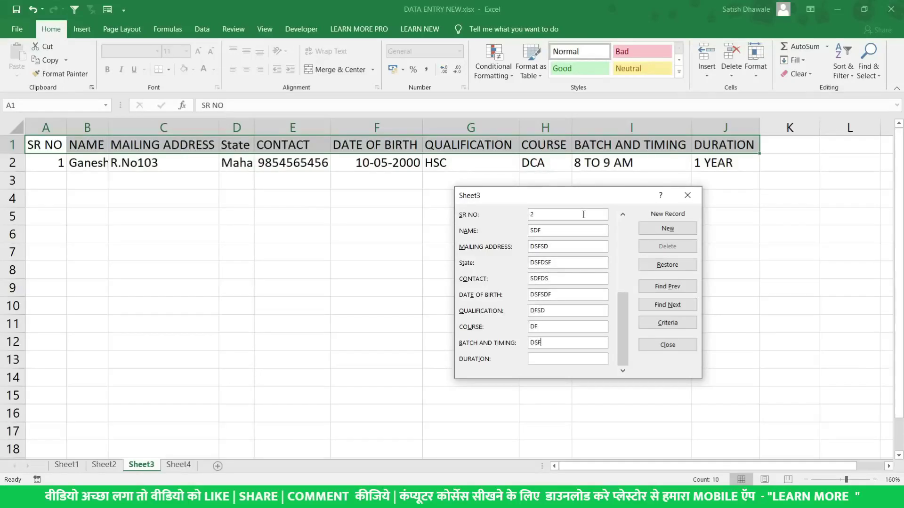
{"action": "type", "text": "SDFSD"}
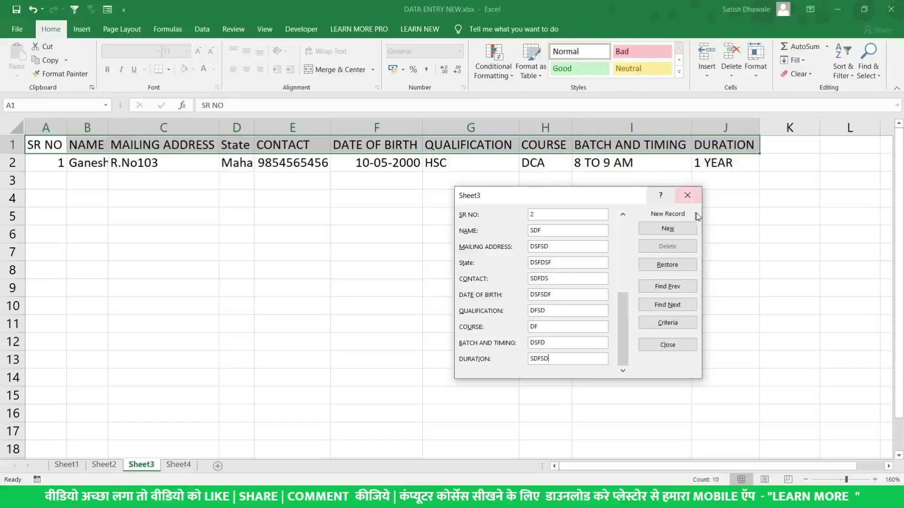
{"action": "left_click", "coordinate": [668, 228]}
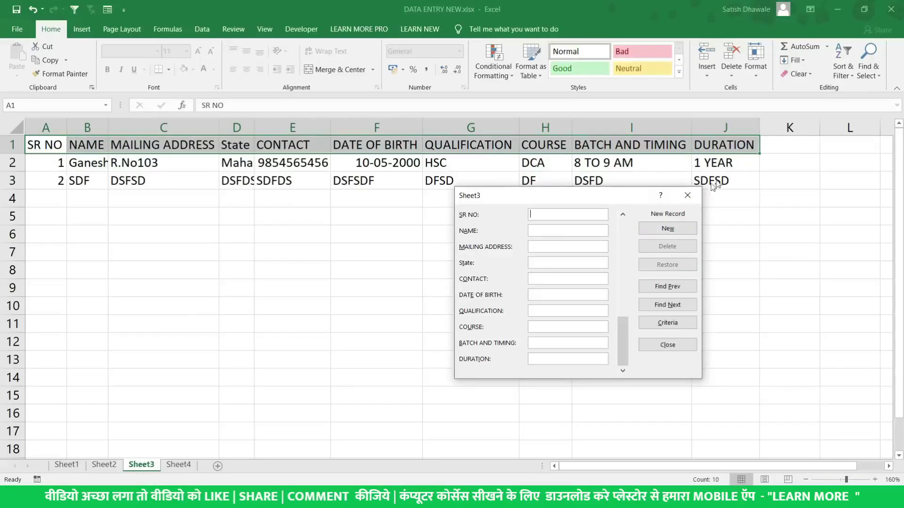
{"action": "left_click", "coordinate": [688, 195]}
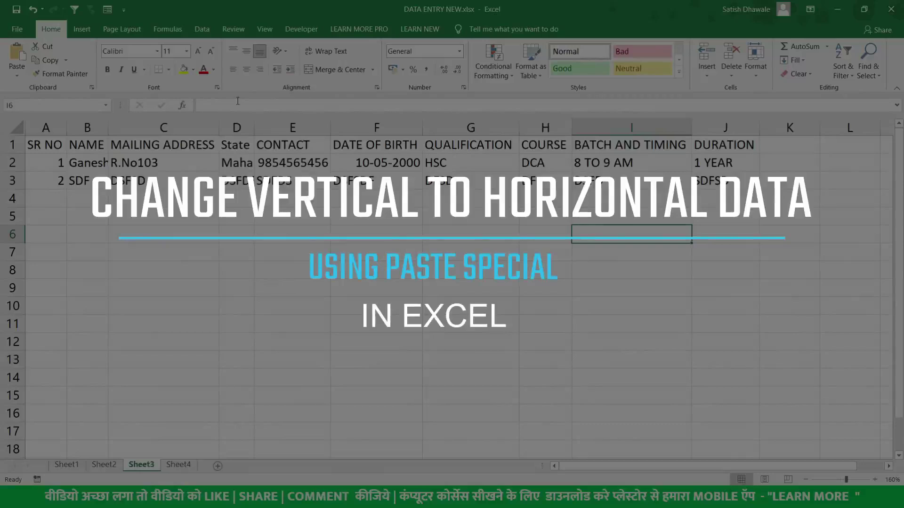
Copy the table A1:J3, insert a new blank sheet, and return to Sheet3
{"action": "left_click_drag", "start_coordinate": [52, 141], "coordinate": [713, 180]}
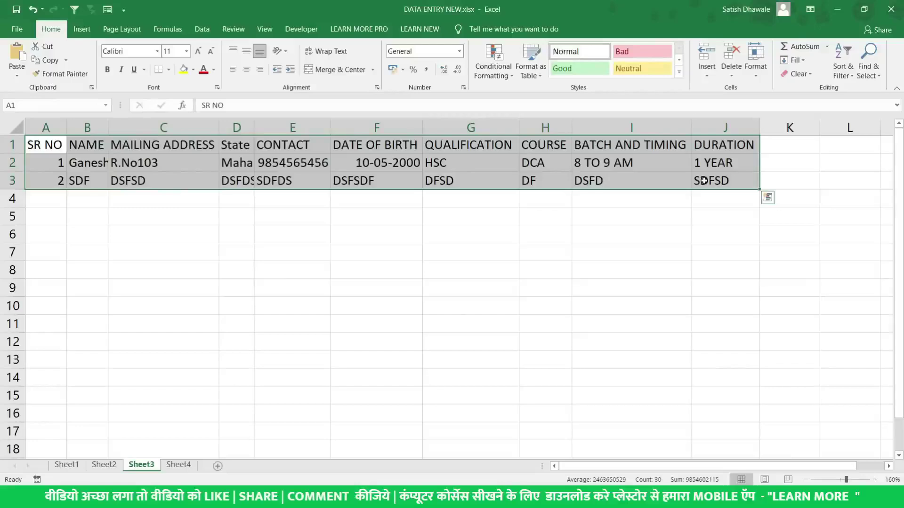
{"action": "key", "text": "ctrl+c"}
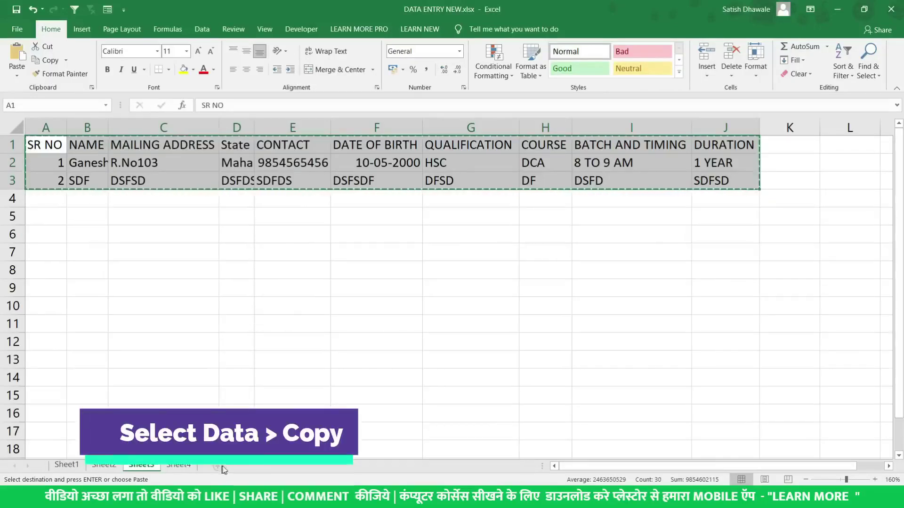
{"action": "left_click", "coordinate": [221, 467]}
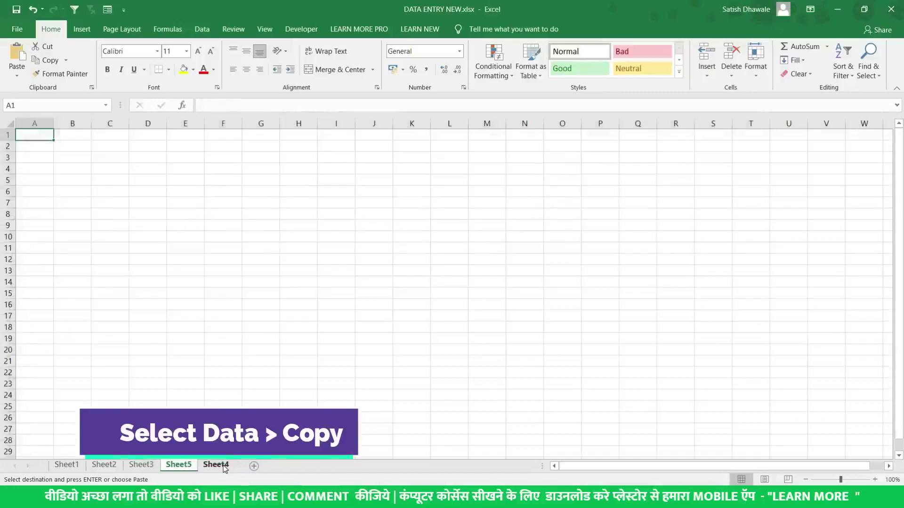
{"action": "scroll", "coordinate": [77, 156], "scroll_direction": "up", "scroll_amount": 5}
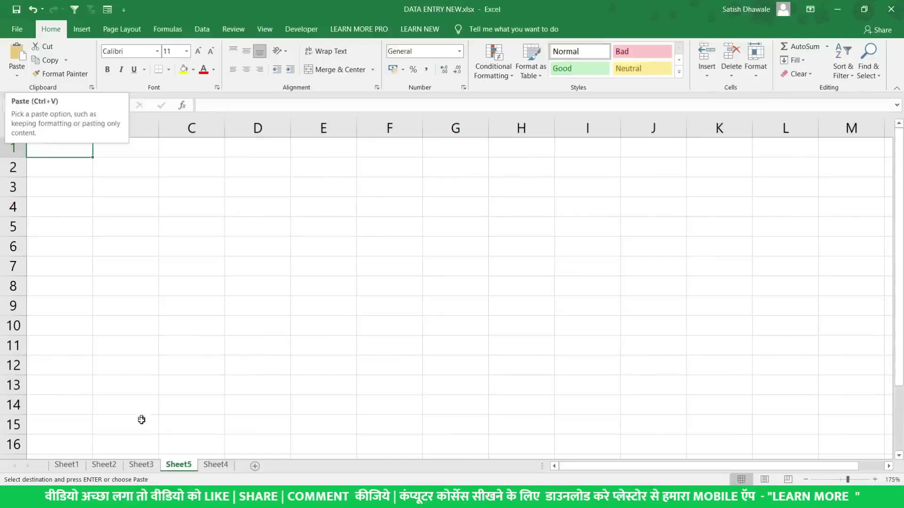
{"action": "left_click", "coordinate": [142, 465]}
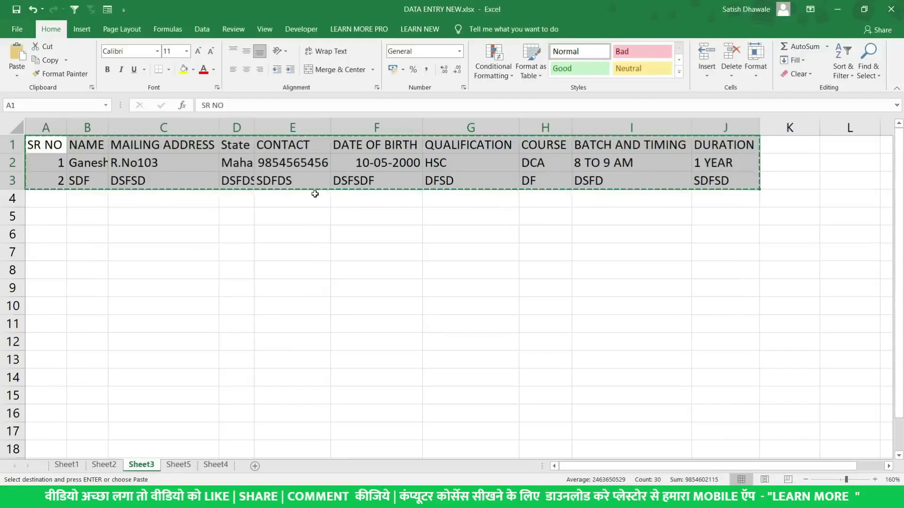
Paste the copied table into Sheet5 with Paste Special Transpose
{"action": "left_click", "coordinate": [215, 466]}
{"action": "left_click", "coordinate": [184, 466]}
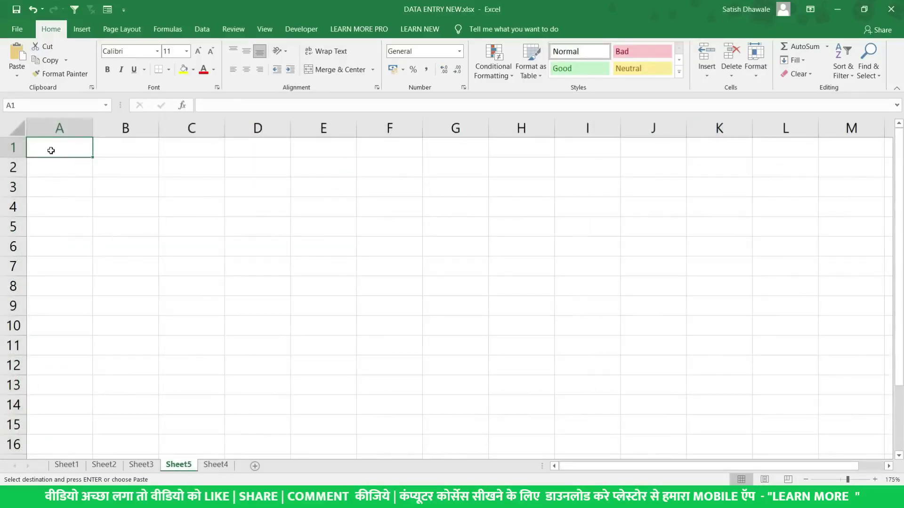
{"action": "left_click", "coordinate": [19, 75]}
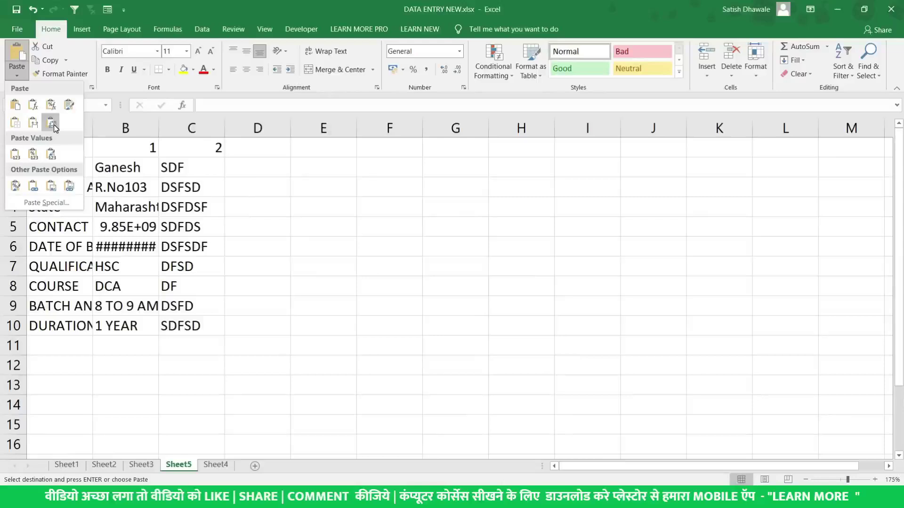
{"action": "left_click", "coordinate": [41, 202]}
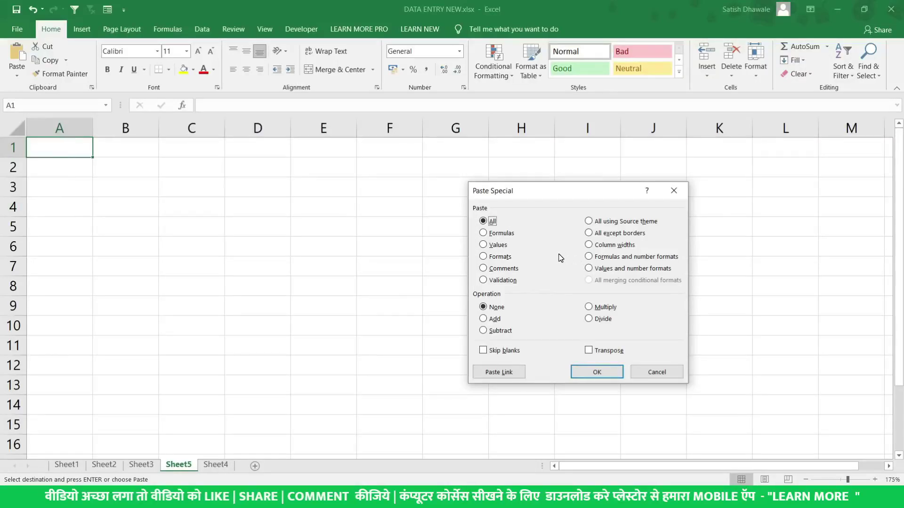
{"action": "left_click", "coordinate": [608, 351]}
{"action": "left_click", "coordinate": [596, 373]}
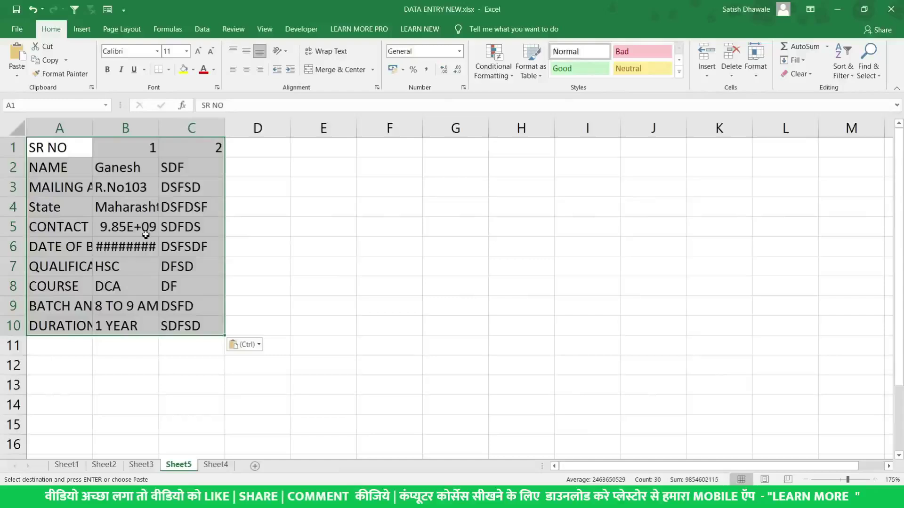
AutoFit columns A to C to the transposed data and review the field names in A1:A10
{"action": "double_click", "coordinate": [92, 128]}
{"action": "left_click", "coordinate": [253, 128]}
{"action": "left_click_drag", "start_coordinate": [253, 128], "coordinate": [125, 127]}
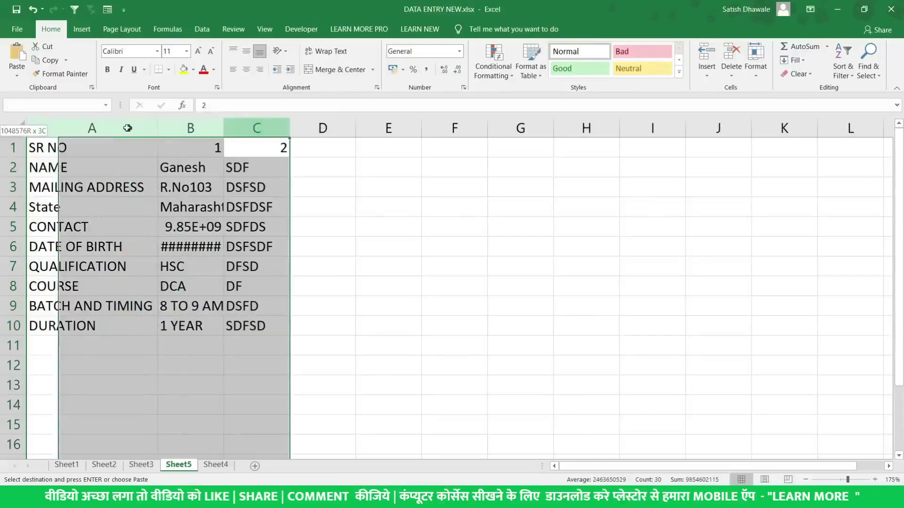
{"action": "left_click_drag", "start_coordinate": [222, 130], "coordinate": [223, 130]}
{"action": "double_click", "coordinate": [222, 130]}
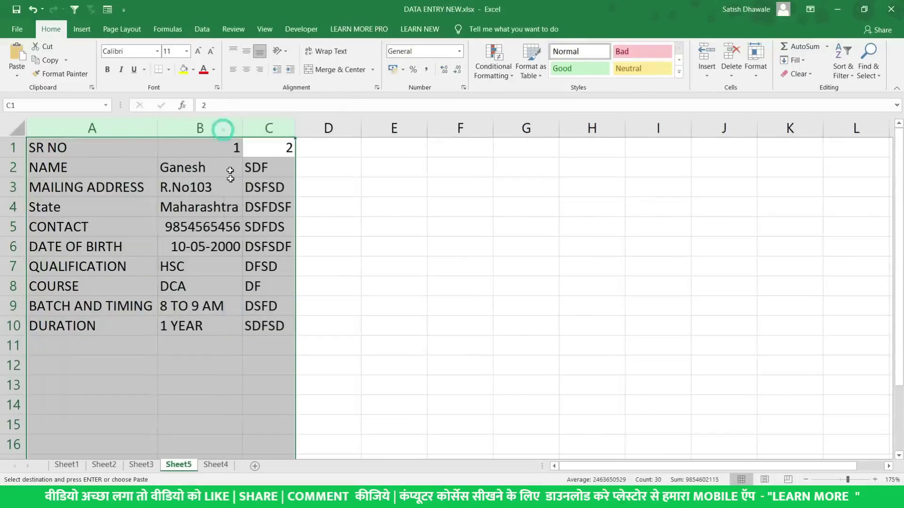
{"action": "left_click", "coordinate": [219, 244]}
{"action": "left_click_drag", "start_coordinate": [98, 149], "coordinate": [266, 327]}
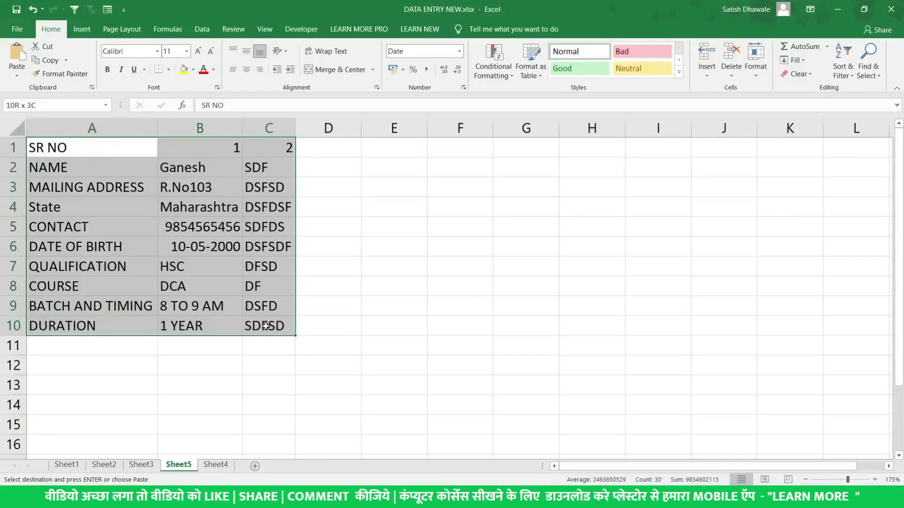
{"action": "left_click_drag", "start_coordinate": [64, 153], "coordinate": [72, 320]}
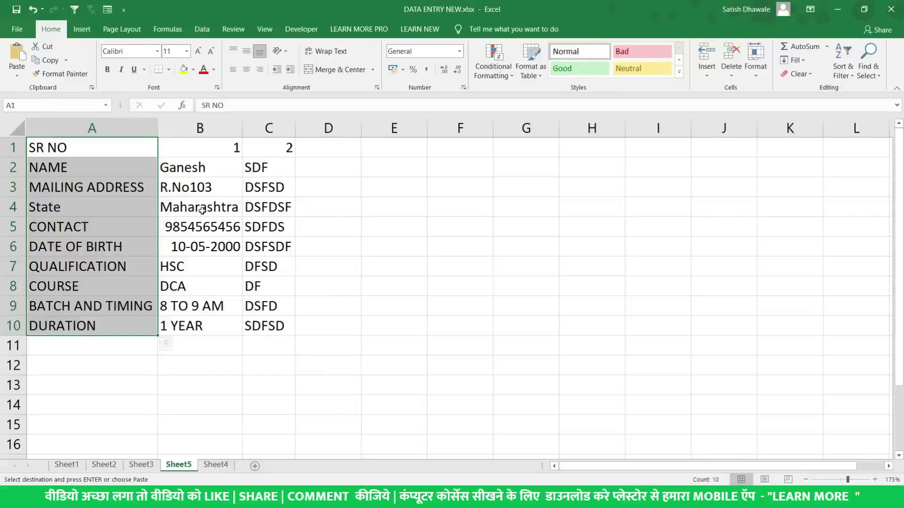
Back on Sheet3, enter serial number 3 in cell A4
{"action": "left_click", "coordinate": [141, 465]}
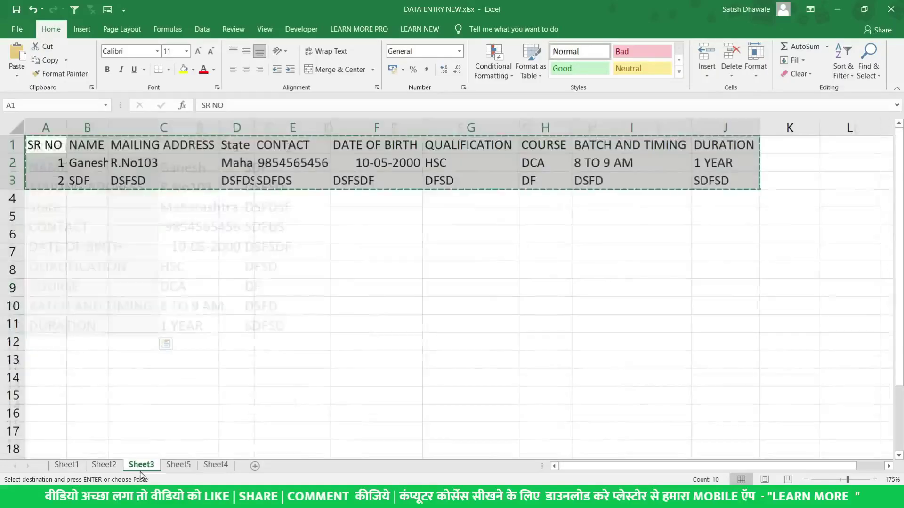
{"action": "left_click_drag", "start_coordinate": [55, 147], "coordinate": [107, 198]}
{"action": "left_click_drag", "start_coordinate": [53, 169], "coordinate": [722, 180]}
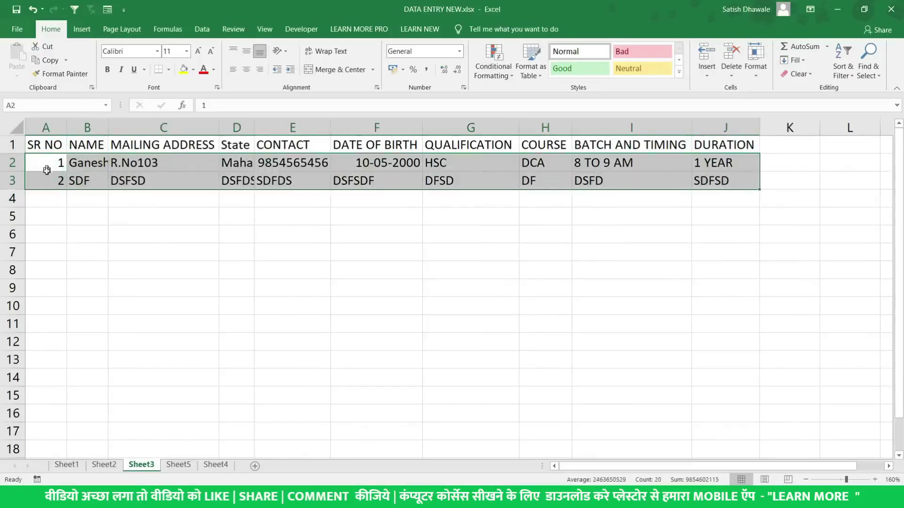
{"action": "left_click", "coordinate": [55, 193]}
{"action": "type", "text": "3"}
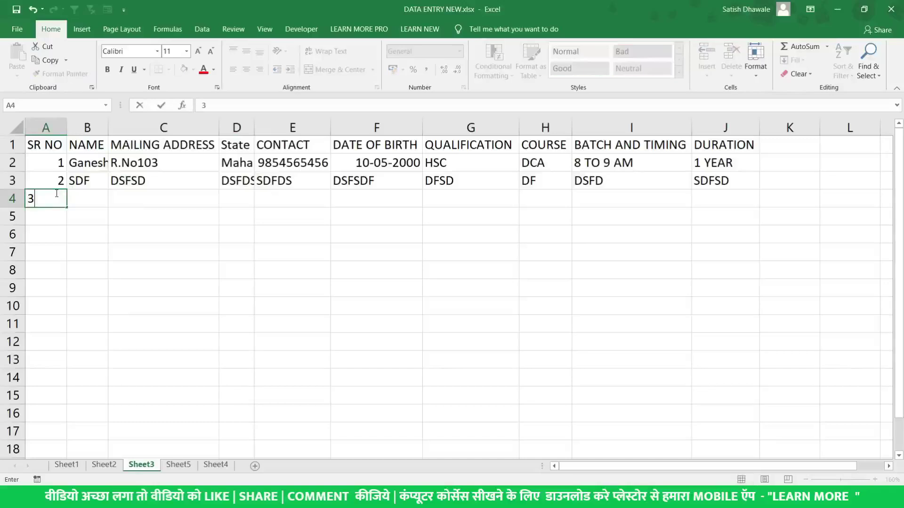
{"action": "key", "text": "Return"}
Show how the selection moves around A4, with confirming an entry going down to A5
{"action": "left_click", "coordinate": [55, 193]}
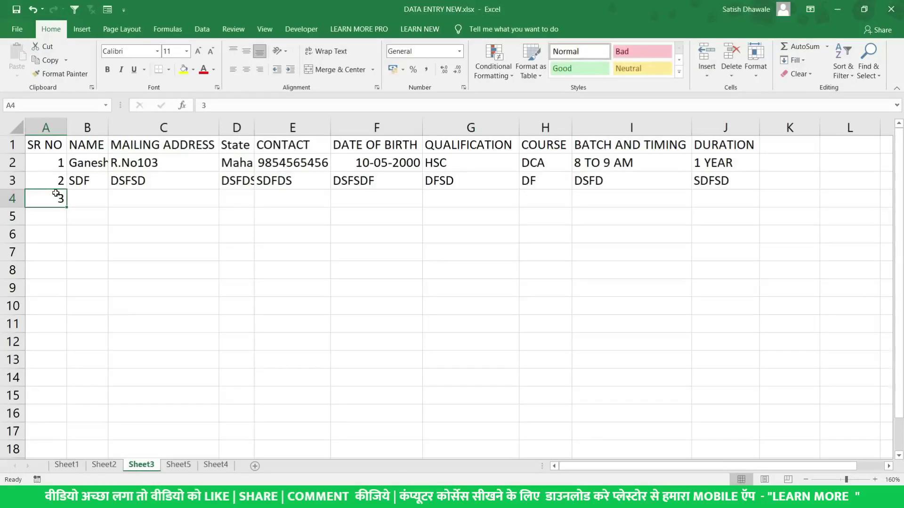
{"action": "key", "text": "shift+Right"}
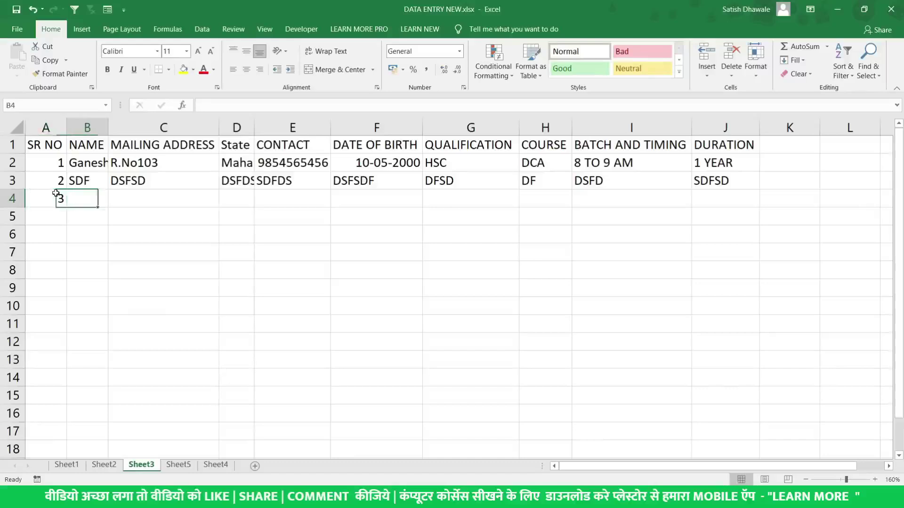
{"action": "key", "text": "shift+Left"}
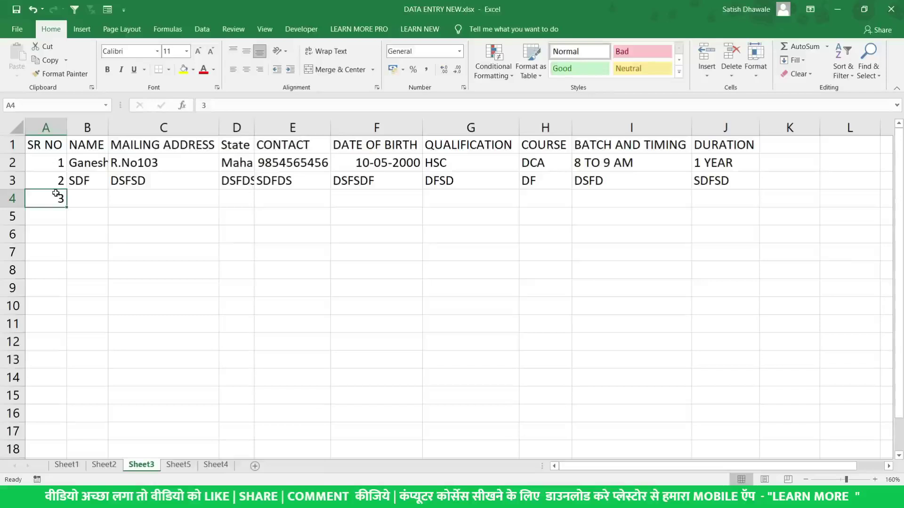
{"action": "key", "text": "Down"}
{"action": "key", "text": "Up"}
{"action": "key", "text": "shift+Right"}
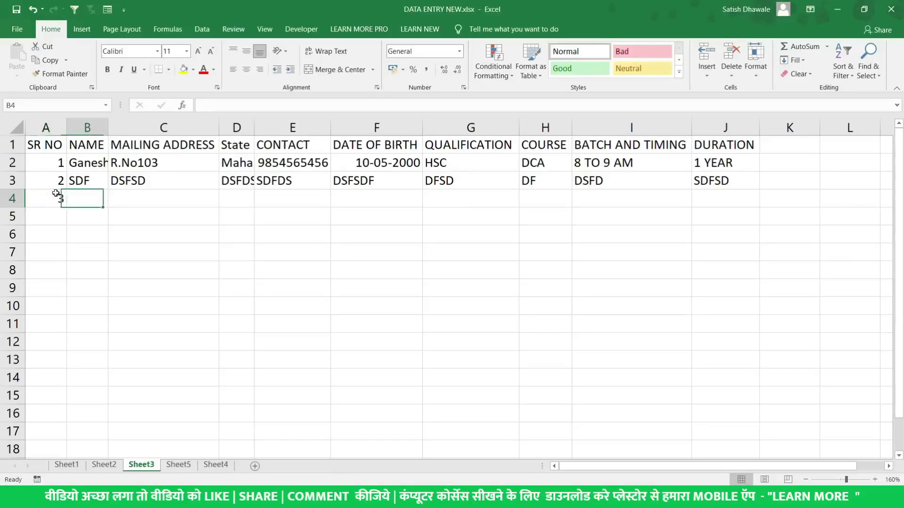
{"action": "key", "text": "shift+Left"}
{"action": "left_click", "coordinate": [56, 193]}
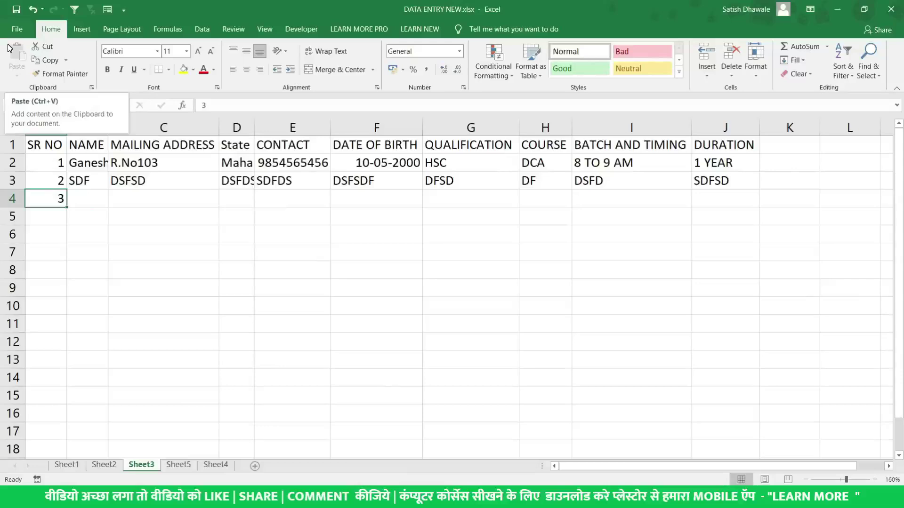
Set Excel's Advanced option 'After pressing Enter, move selection' to the Right direction
{"action": "left_click", "coordinate": [12, 30]}
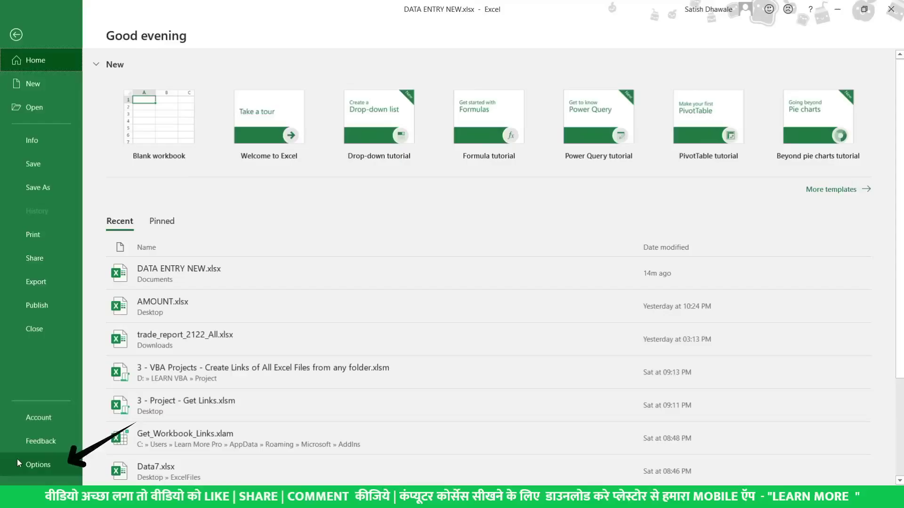
{"action": "left_click", "coordinate": [23, 465]}
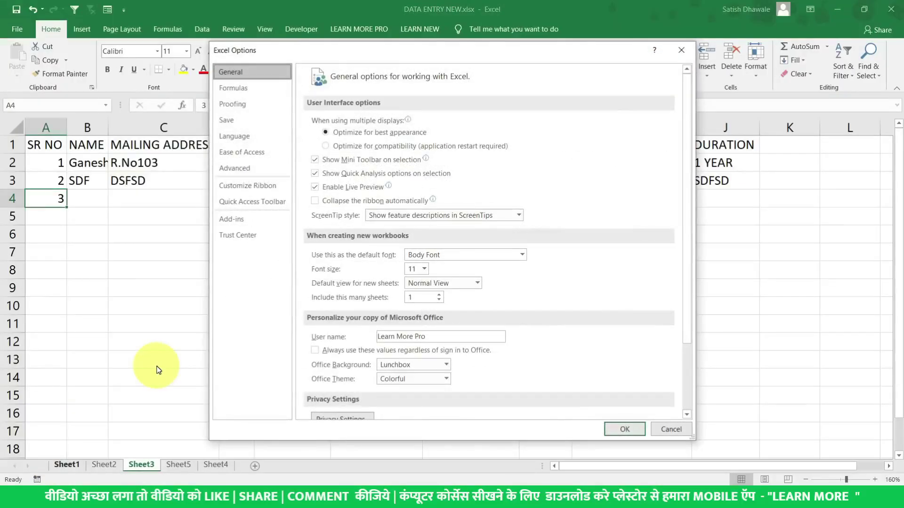
{"action": "left_click", "coordinate": [243, 172]}
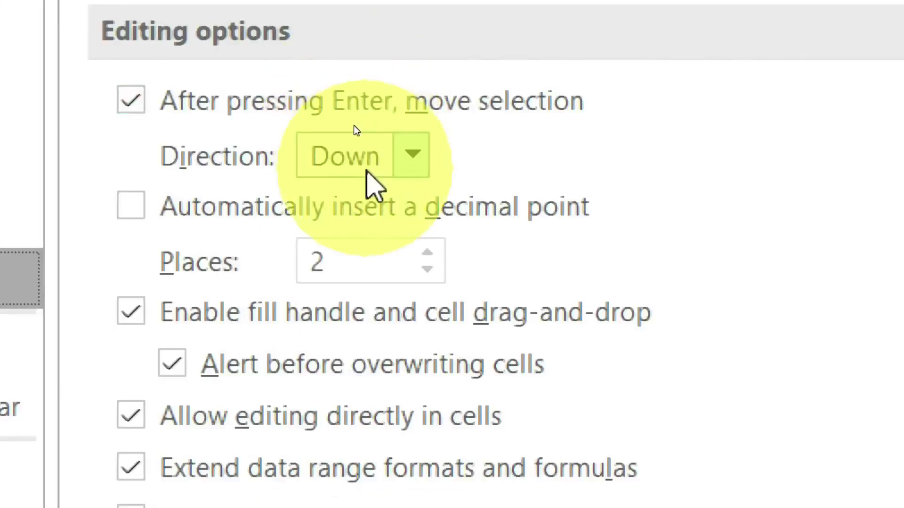
{"action": "left_click", "coordinate": [405, 160]}
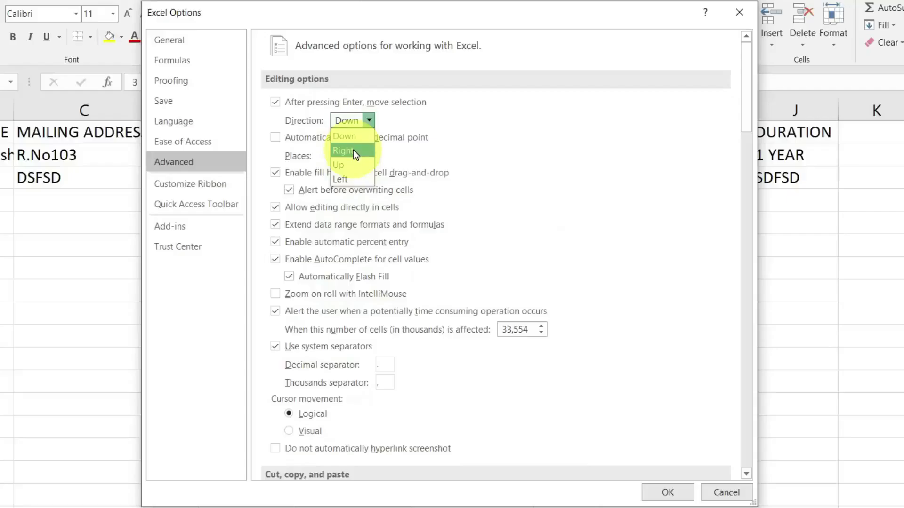
{"action": "left_click", "coordinate": [353, 150]}
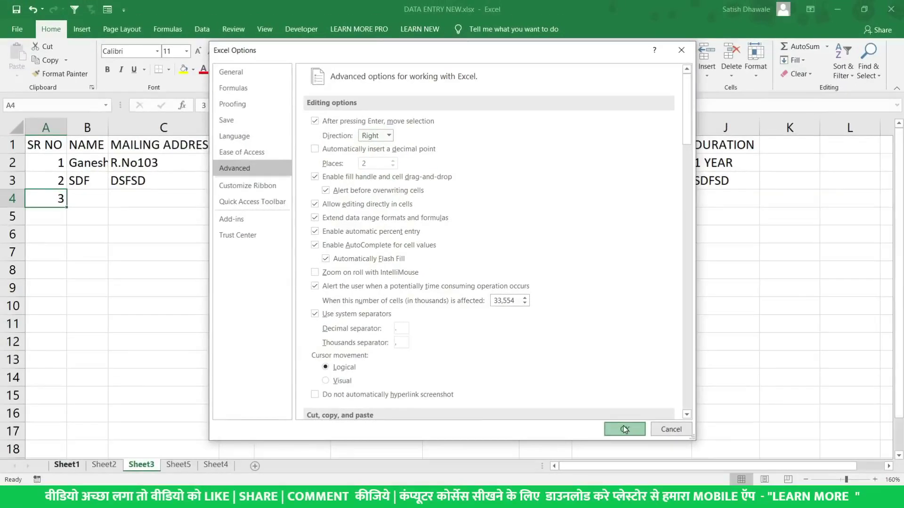
{"action": "left_click", "coordinate": [624, 429]}
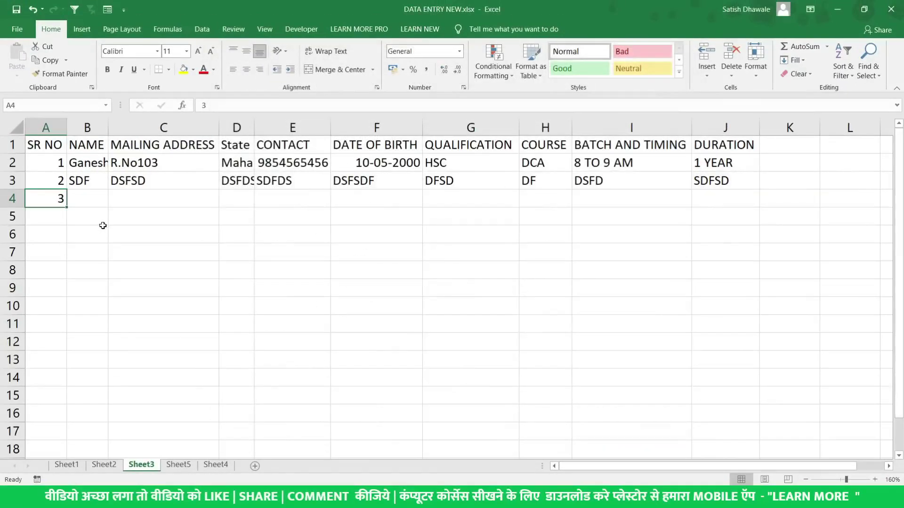
Fill row 4 with serial number 3 and sample entries (sdfds, sdf, sdf, SDFDS, sdf, sdf) through G4
{"action": "type", "text": "3"}
{"action": "key", "text": "Tab"}
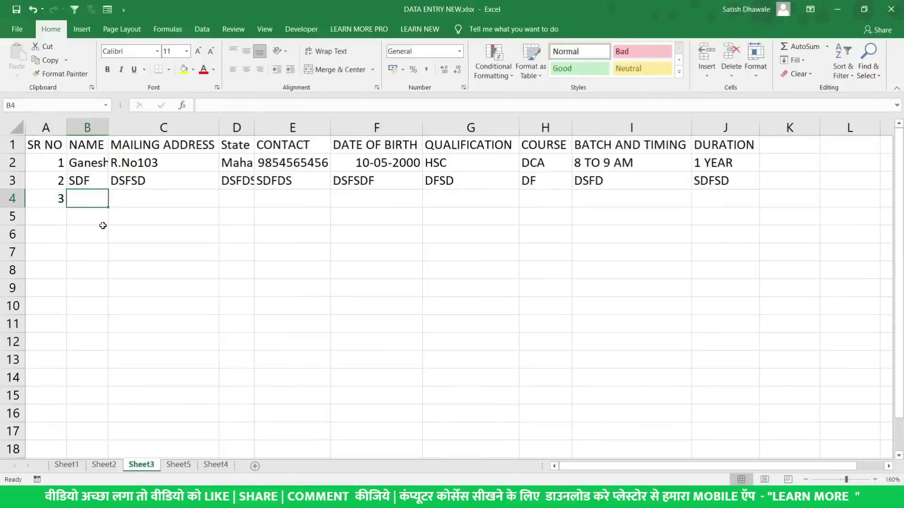
{"action": "type", "text": "sdfds"}
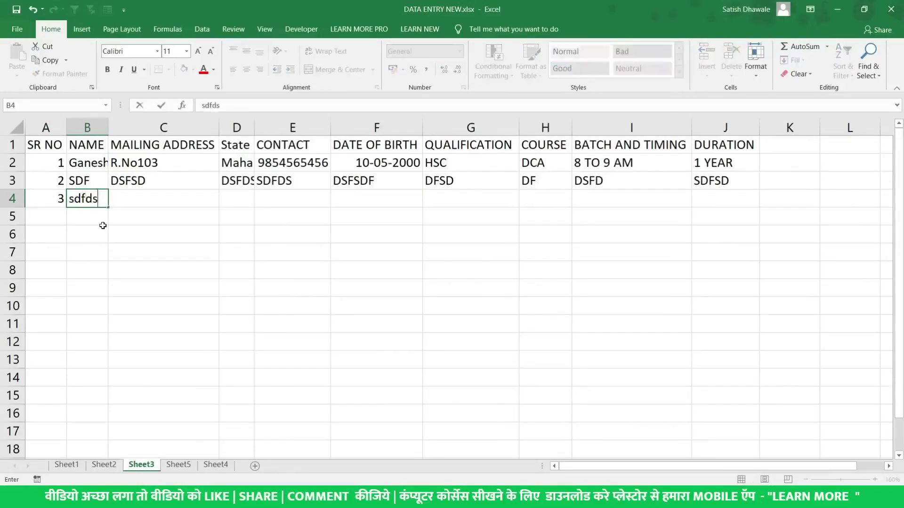
{"action": "key", "text": "Tab"}
{"action": "type", "text": "sdf"}
{"action": "key", "text": "Tab"}
{"action": "type", "text": "sdf"}
{"action": "key", "text": "Tab"}
{"action": "type", "text": "SDFDS"}
{"action": "key", "text": "Tab"}
{"action": "type", "text": "sdf"}
{"action": "key", "text": "Tab"}
{"action": "type", "text": "sdf"}
{"action": "key", "text": "Tab"}
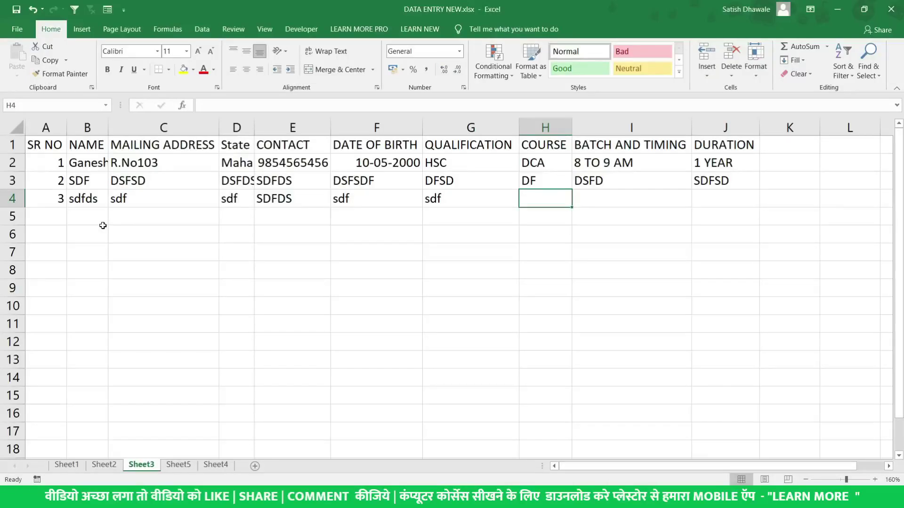
Move back and forth along row 4 with the arrow keys and Home to review the entries
{"action": "key", "text": "Left"}
{"action": "key", "text": "Left"}
{"action": "key", "text": "Left"}
{"action": "key", "text": "Left"}
{"action": "key", "text": "Left"}
{"action": "key", "text": "Left"}
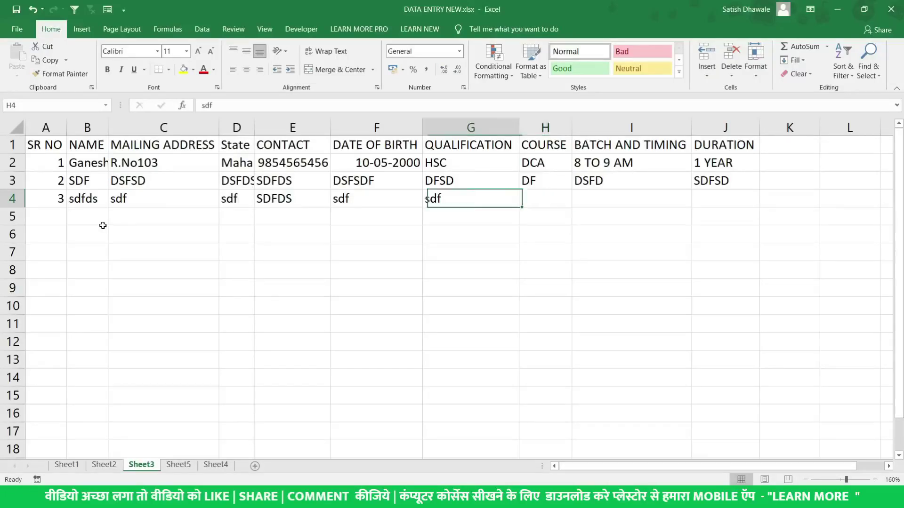
{"action": "key", "text": "Right"}
{"action": "key", "text": "Right"}
{"action": "key", "text": "Right"}
{"action": "key", "text": "Right"}
{"action": "key", "text": "Right"}
{"action": "key", "text": "Right"}
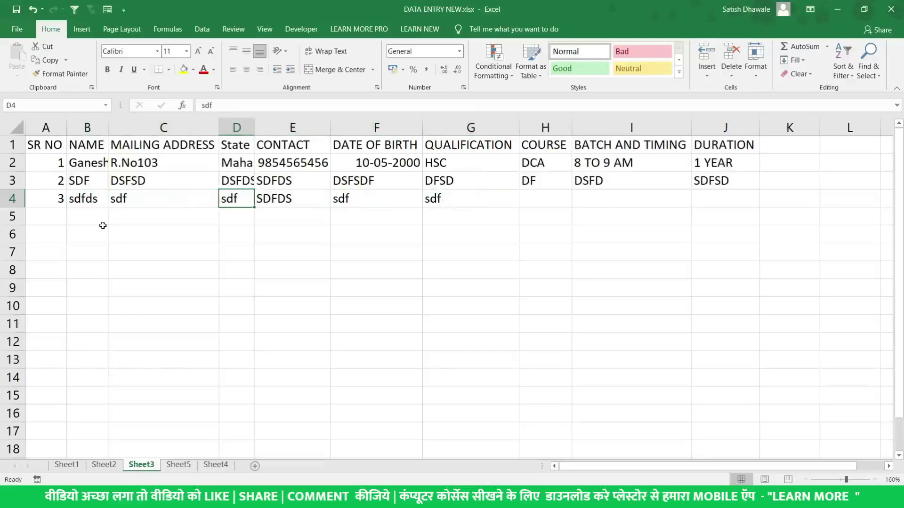
{"action": "key", "text": "Home"}
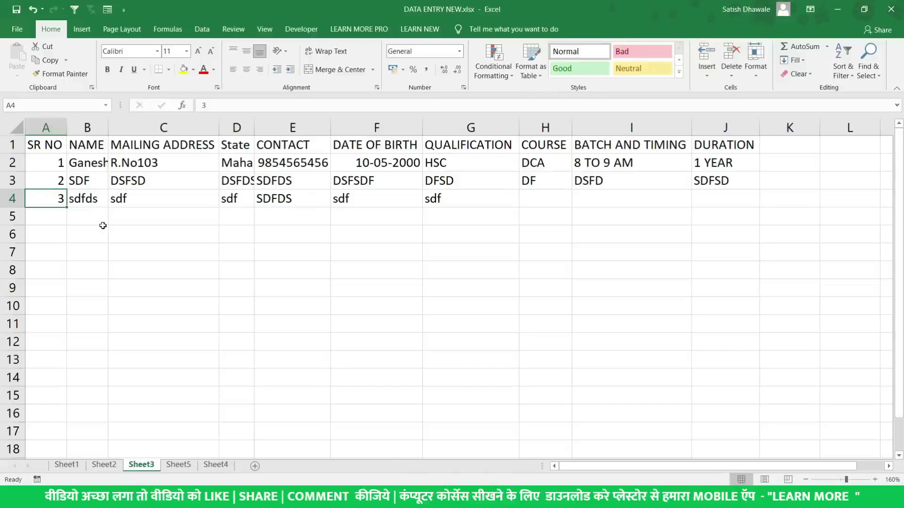
{"action": "key", "text": "Right"}
{"action": "key", "text": "Right"}
{"action": "key", "text": "Right"}
{"action": "key", "text": "Right"}
{"action": "key", "text": "Right"}
{"action": "key", "text": "Right"}
{"action": "key", "text": "Right"}
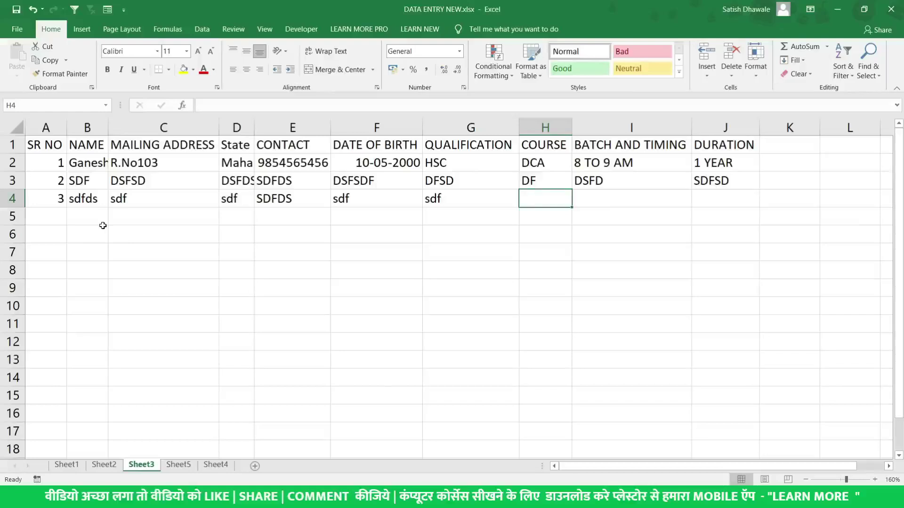
{"action": "key", "text": "Left"}
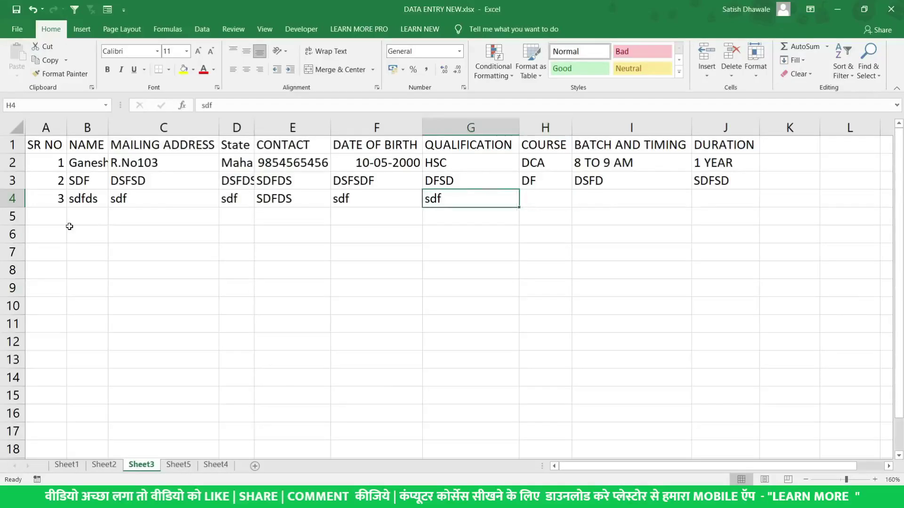
{"action": "key", "text": "Right"}
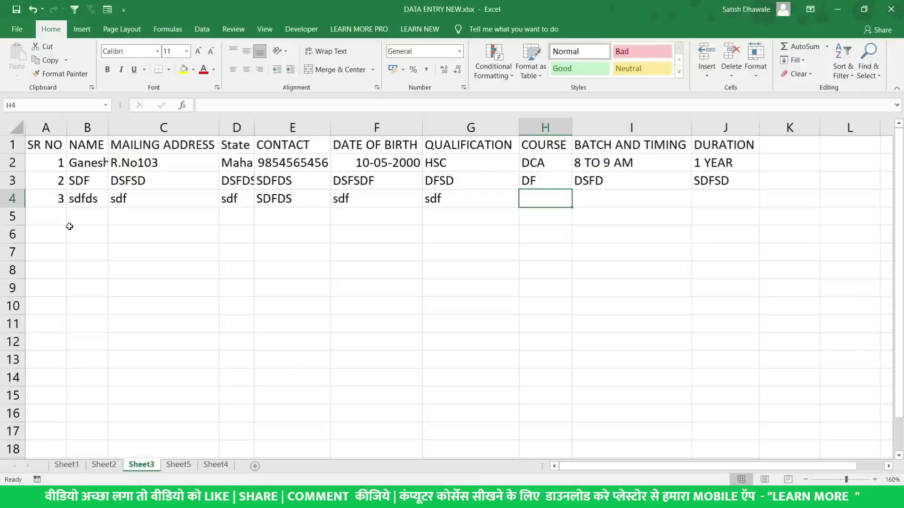
{"action": "key", "text": "Right"}
{"action": "key", "text": "Left"}
{"action": "key", "text": "Left"}
{"action": "key", "text": "Left"}
{"action": "key", "text": "Left"}
{"action": "key", "text": "Left"}
{"action": "key", "text": "Left"}
{"action": "key", "text": "Left"}
{"action": "key", "text": "Left"}
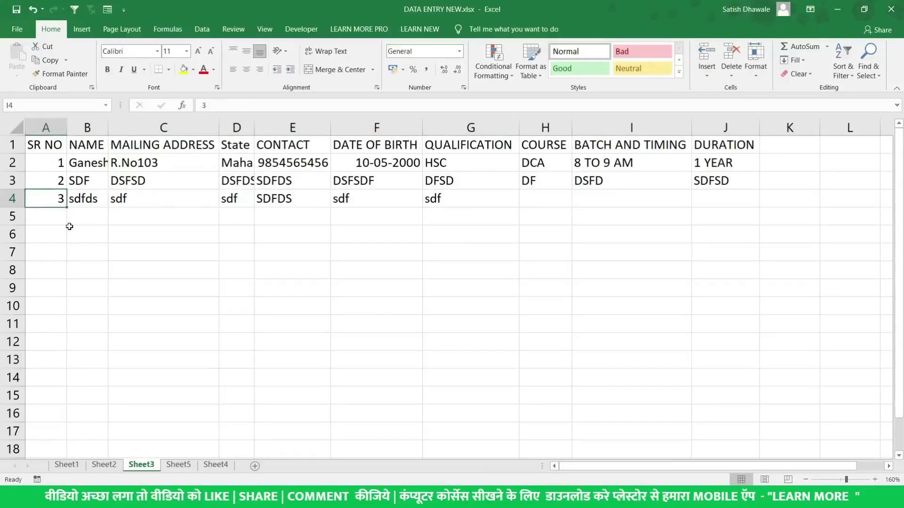
{"action": "key", "text": "Right"}
{"action": "key", "text": "Right"}
{"action": "key", "text": "Right"}
{"action": "key", "text": "Right"}
{"action": "key", "text": "Right"}
{"action": "key", "text": "Right"}
{"action": "key", "text": "Right"}
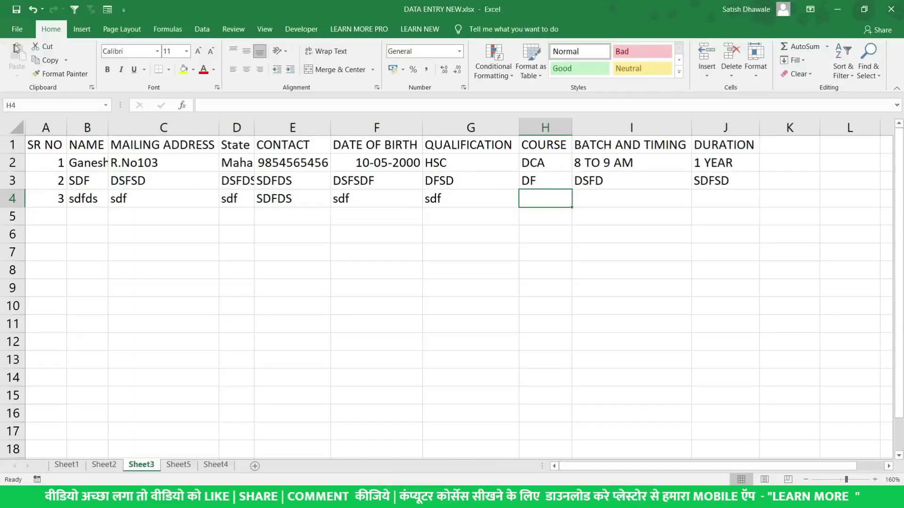
Open Excel Options at the Advanced editing settings
{"action": "left_click", "coordinate": [18, 29]}
{"action": "left_click", "coordinate": [41, 460]}
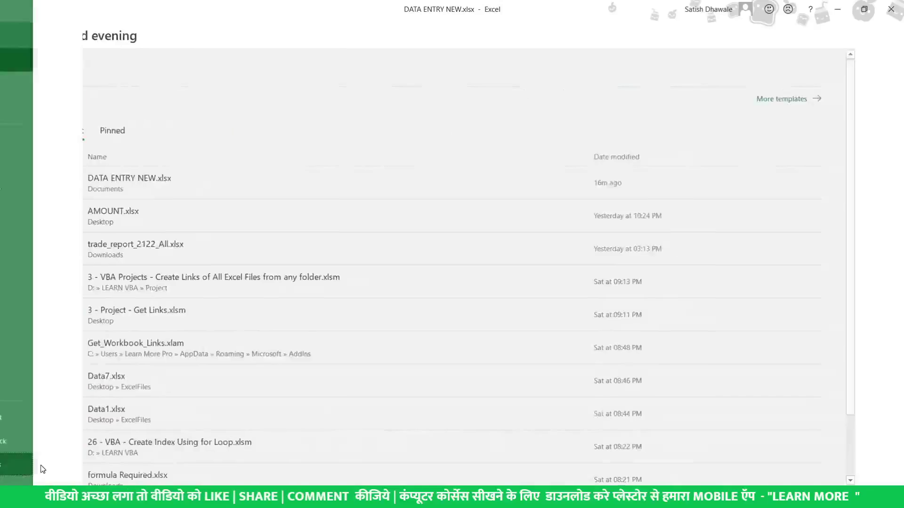
{"action": "left_click", "coordinate": [237, 175]}
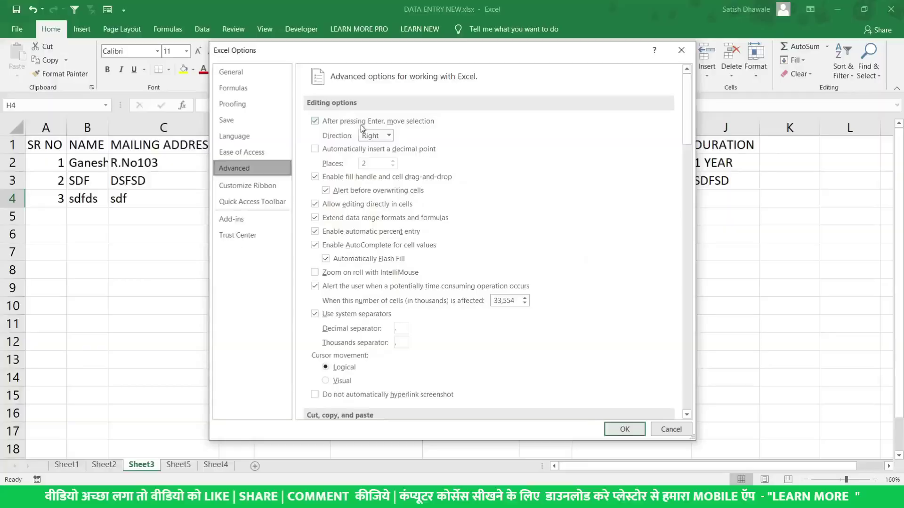
Set the after-Enter direction back to Down and check that confirming moves down column H
{"action": "left_click", "coordinate": [377, 137]}
{"action": "left_click", "coordinate": [374, 147]}
{"action": "left_click", "coordinate": [624, 430]}
{"action": "key", "text": "Return"}
{"action": "key", "text": "Return"}
{"action": "key", "text": "Return"}
{"action": "key", "text": "Up"}
{"action": "key", "text": "Up"}
{"action": "key", "text": "Up"}
{"action": "key", "text": "Up"}
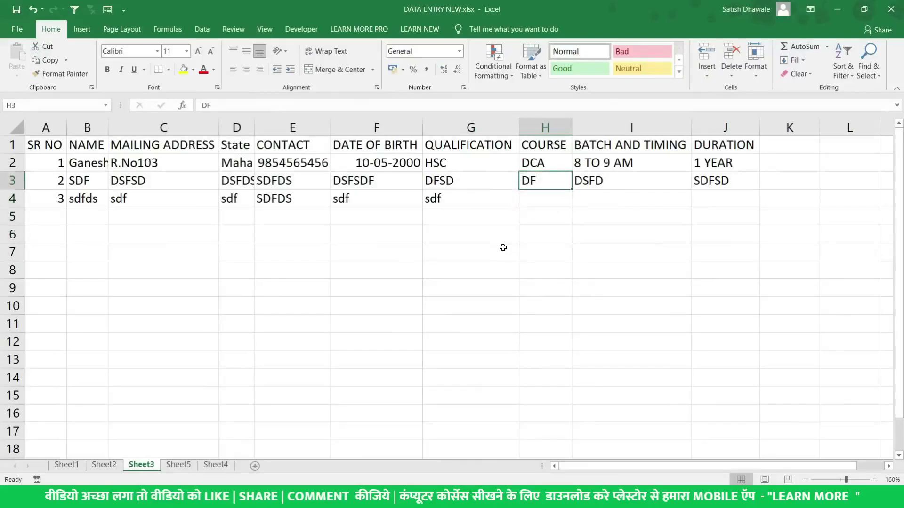
{"action": "key", "text": "Return"}
{"action": "key", "text": "Return"}
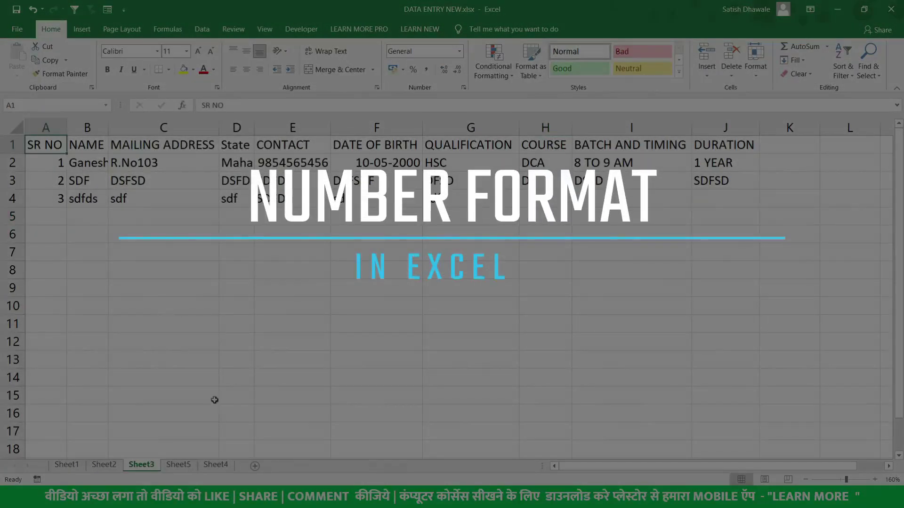
{"action": "left_click", "coordinate": [217, 465]}
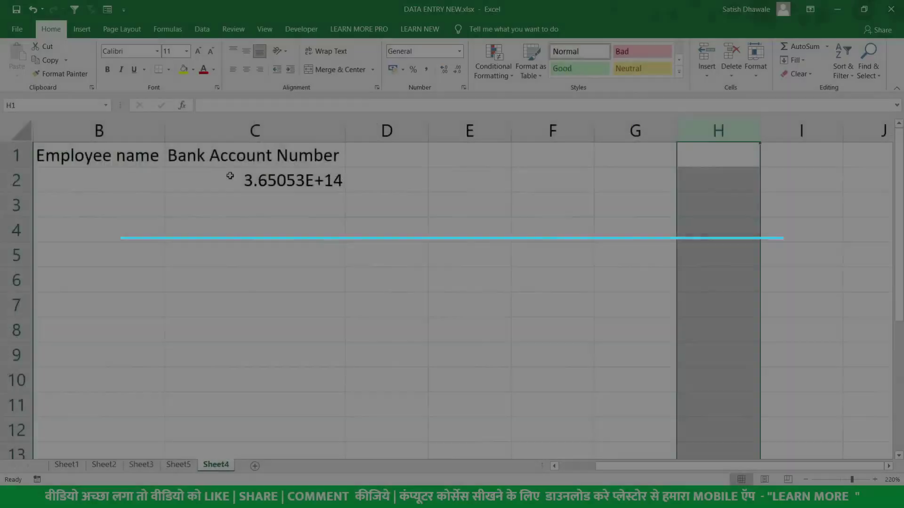
{"action": "left_click", "coordinate": [230, 175]}
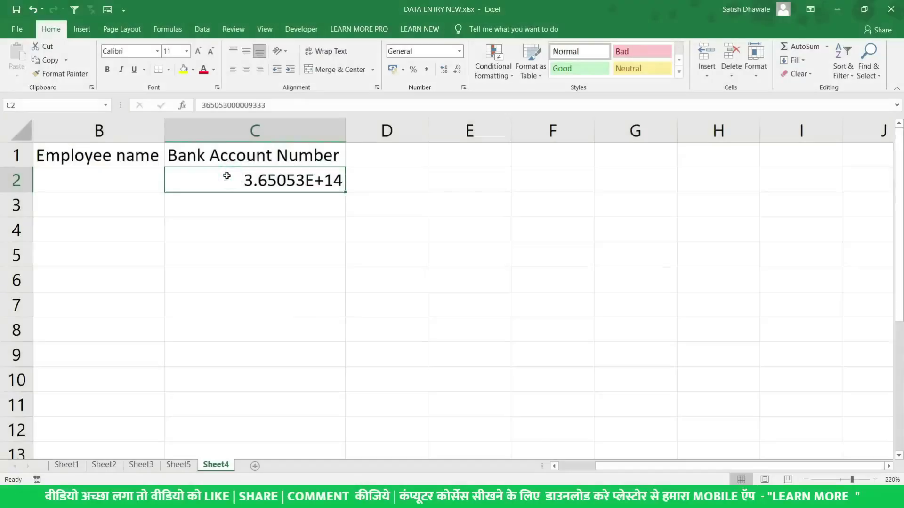
{"action": "key", "text": "End"}
{"action": "key", "text": "Delete"}
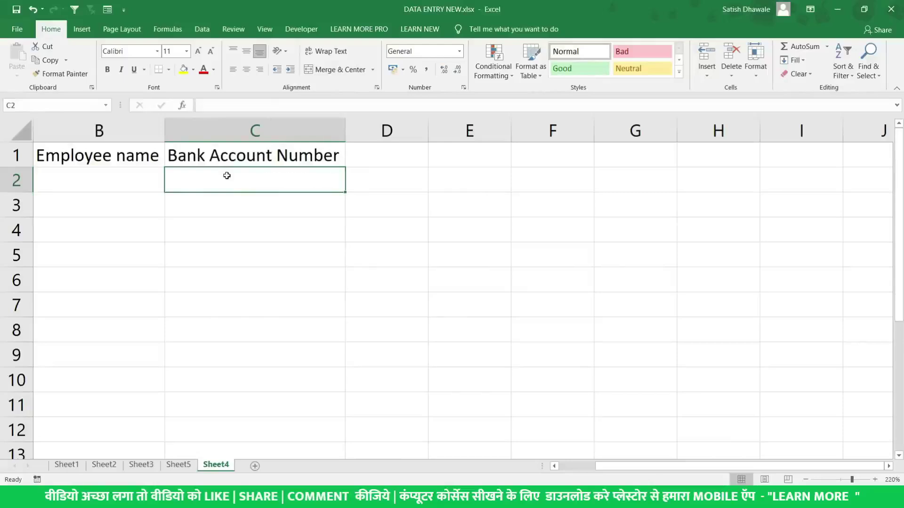
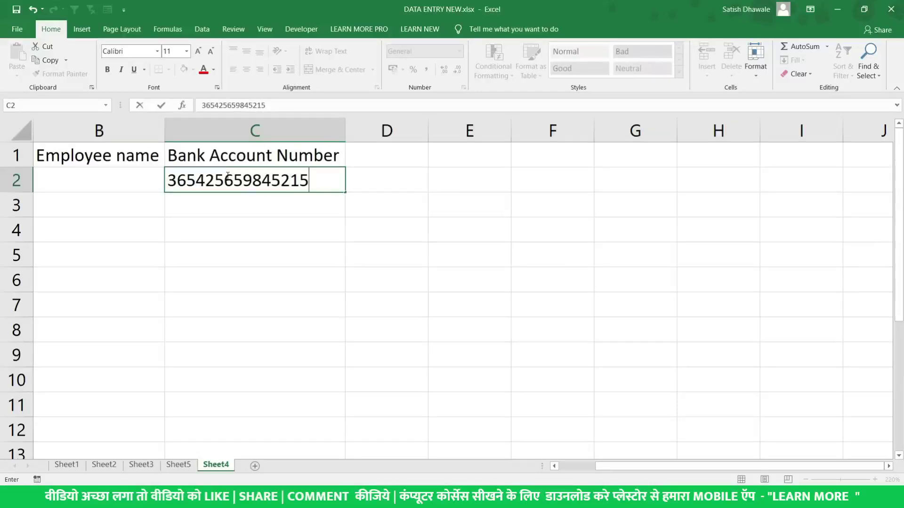
{"action": "key", "text": "Return"}
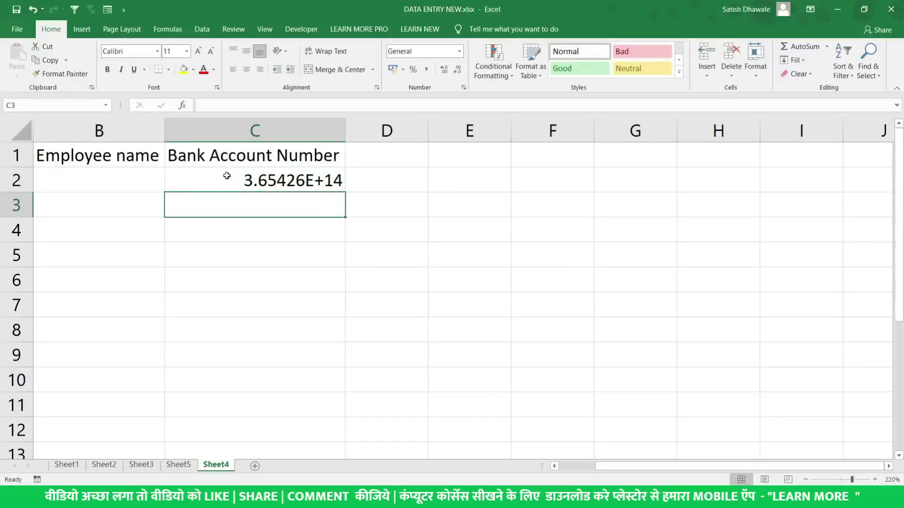
{"action": "left_click", "coordinate": [238, 179]}
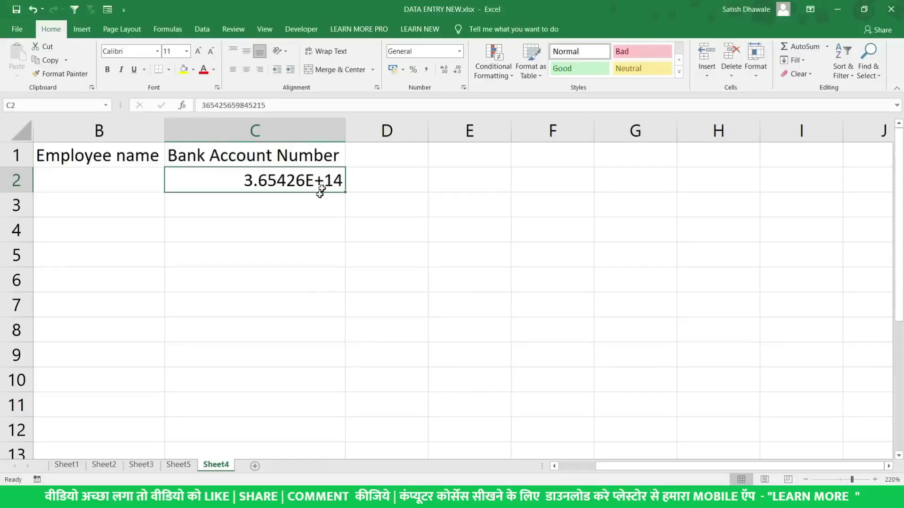
{"action": "double_click", "coordinate": [313, 185]}
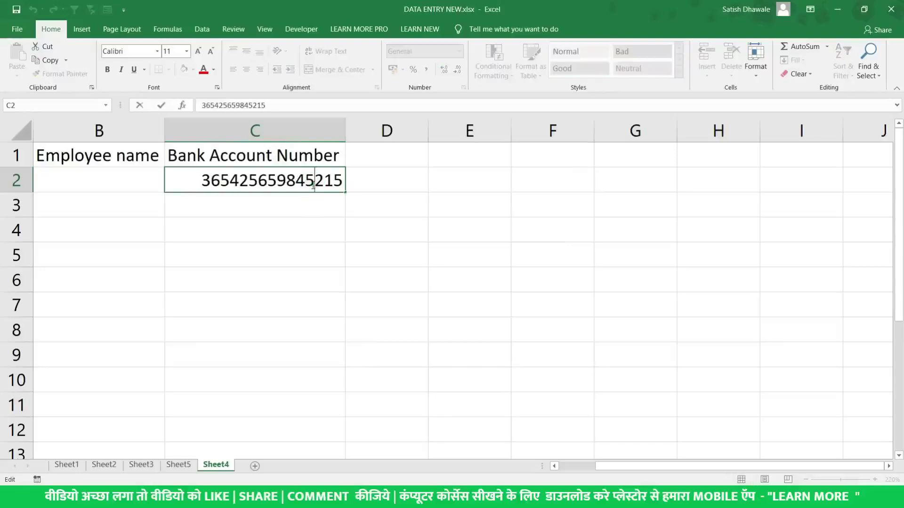
{"action": "key", "text": "Escape"}
{"action": "left_click", "coordinate": [313, 200]}
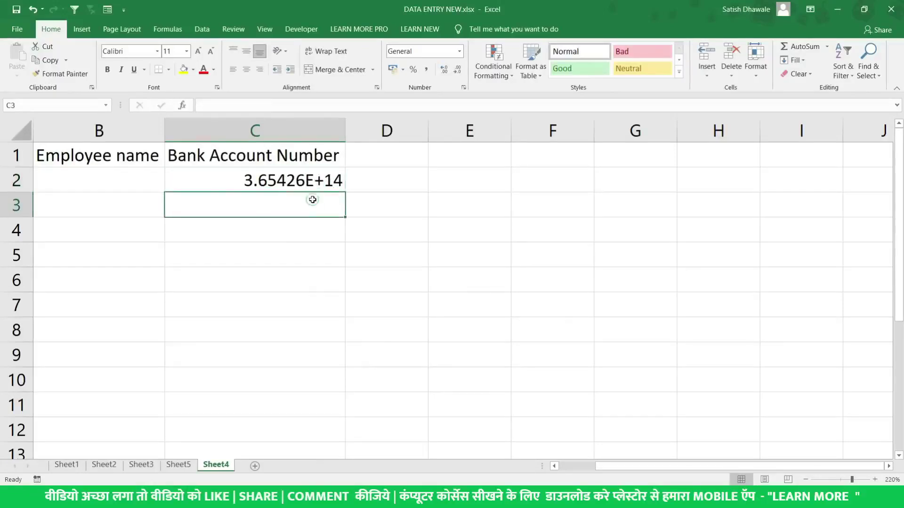
{"action": "type", "text": "1"}
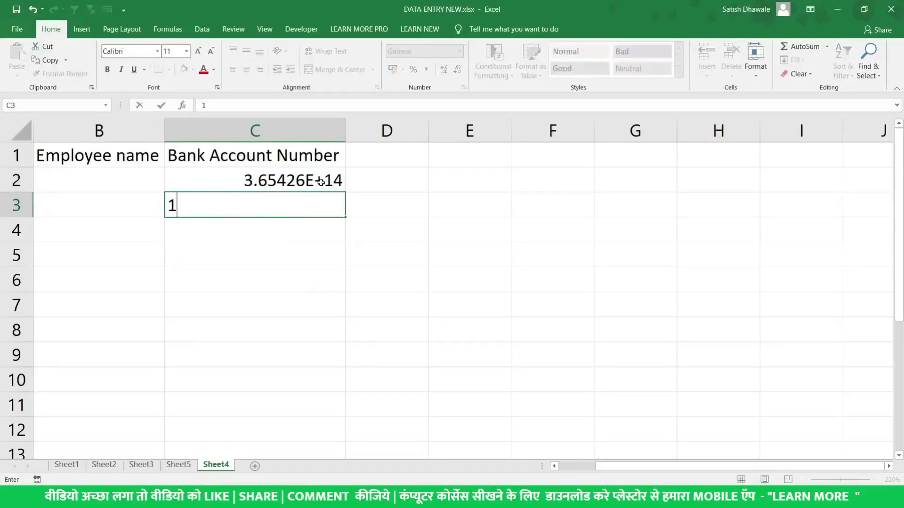
{"action": "type", "text": "232323223"}
{"action": "key", "text": "Return"}
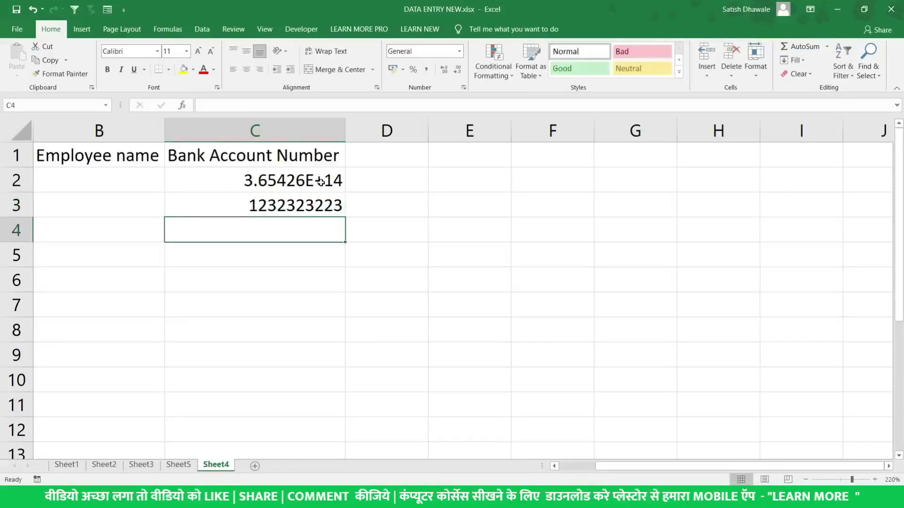
{"action": "double_click", "coordinate": [313, 202]}
{"action": "type", "text": "2"}
{"action": "key", "text": "Return"}
{"action": "left_click", "coordinate": [311, 201]}
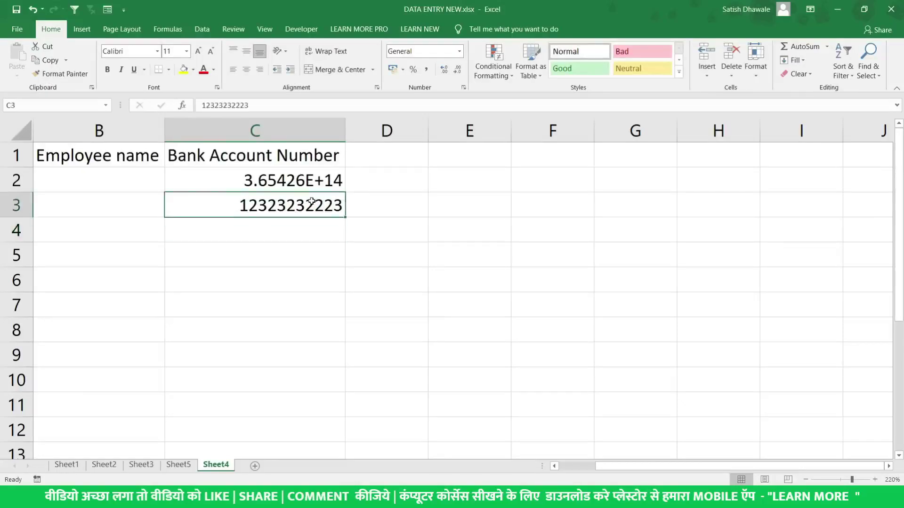
{"action": "type", "text": "1"}
{"action": "key", "text": "Return"}
{"action": "left_click", "coordinate": [311, 202]}
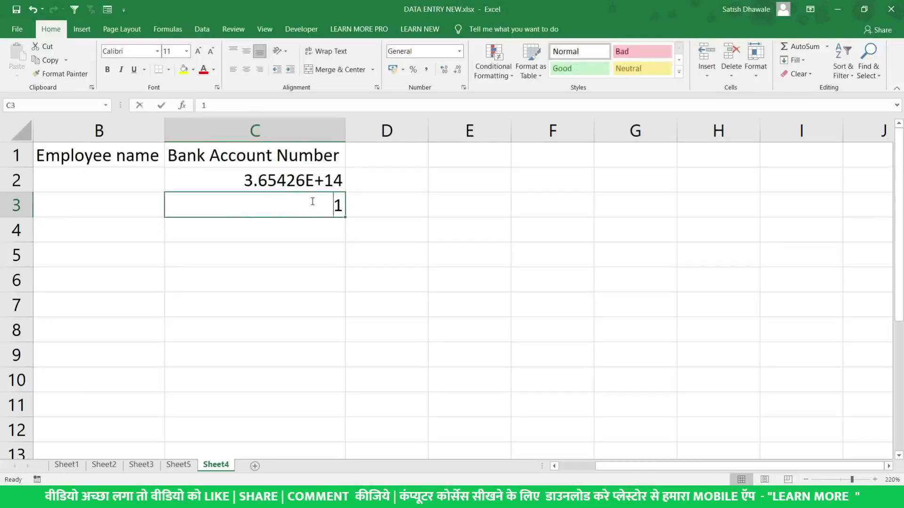
{"action": "type", "text": "545454545454"}
{"action": "key", "text": "Return"}
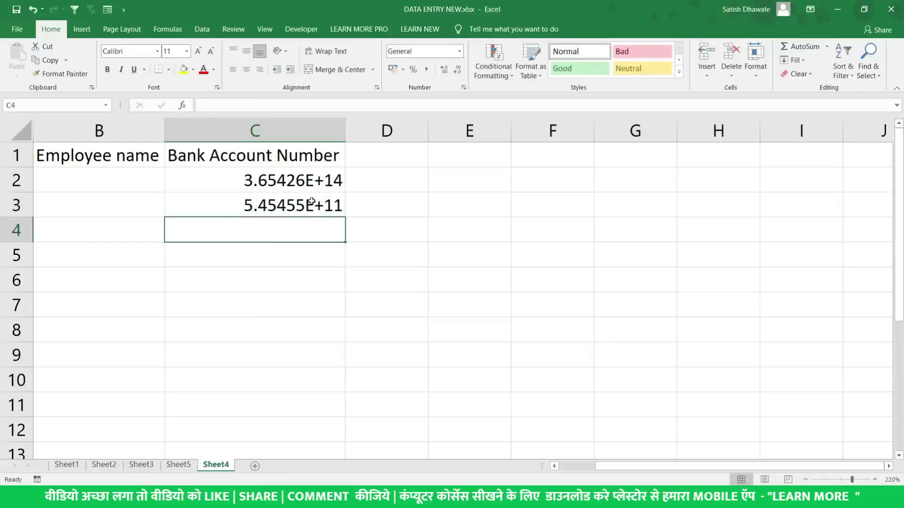
{"action": "left_click", "coordinate": [312, 202]}
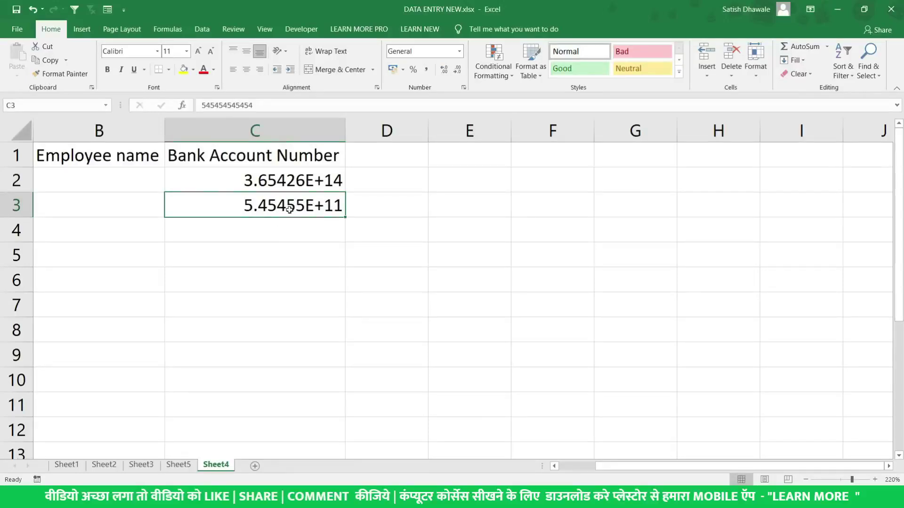
{"action": "left_click_drag", "start_coordinate": [284, 177], "coordinate": [287, 205]}
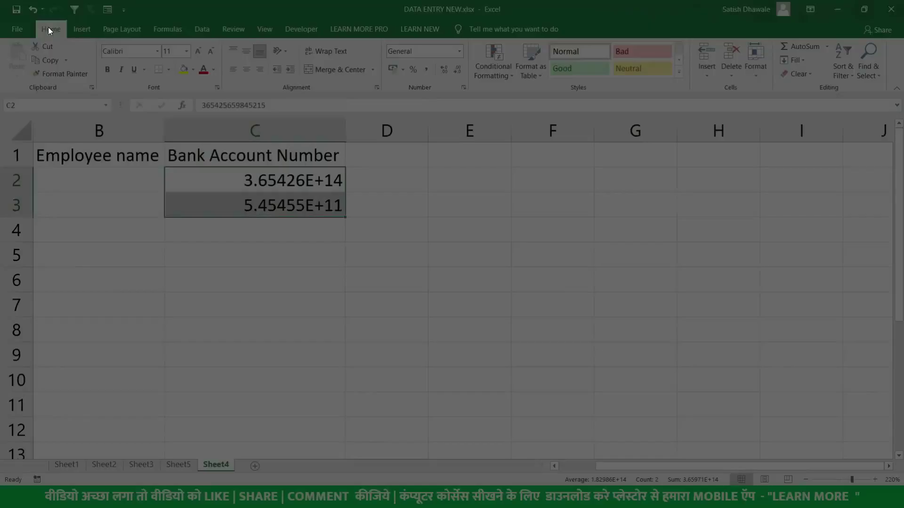
{"action": "left_click", "coordinate": [458, 51]}
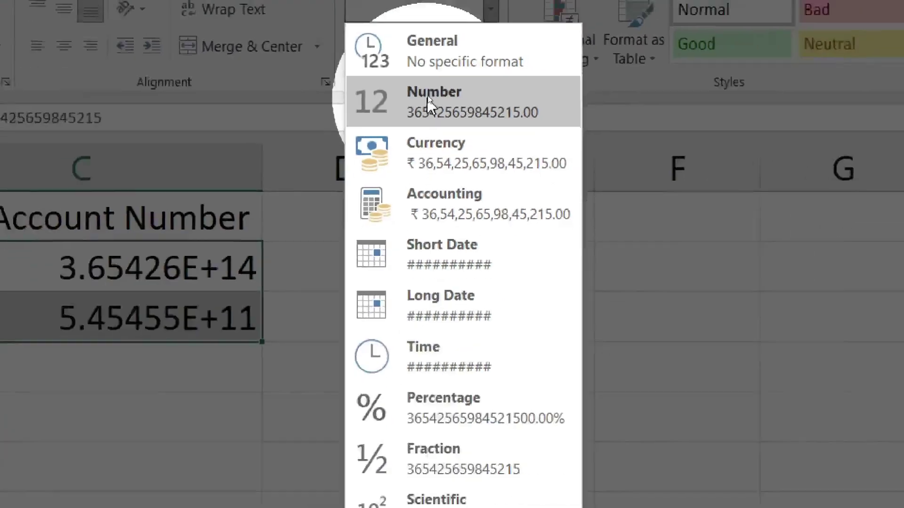
{"action": "key", "text": "Escape"}
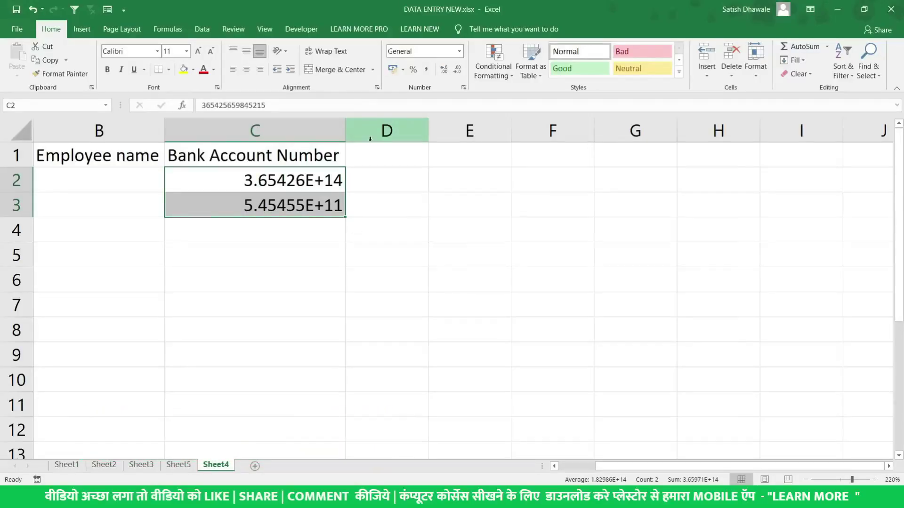
{"action": "key", "text": "ctrl+1"}
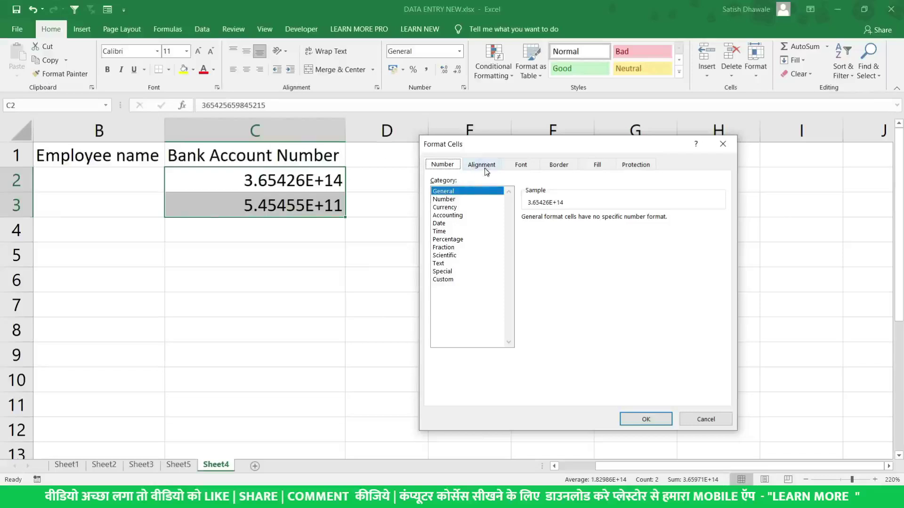
{"action": "left_click", "coordinate": [456, 200]}
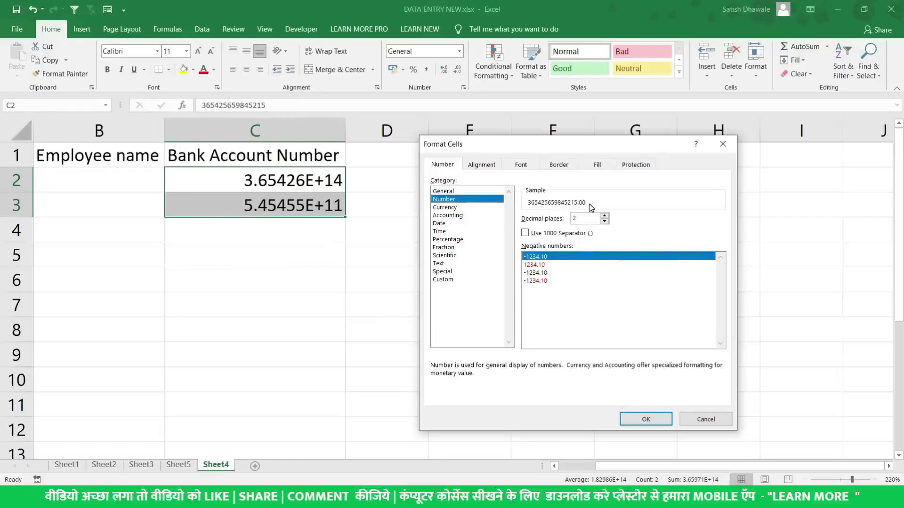
{"action": "double_click", "coordinate": [582, 217]}
{"action": "type", "text": "0"}
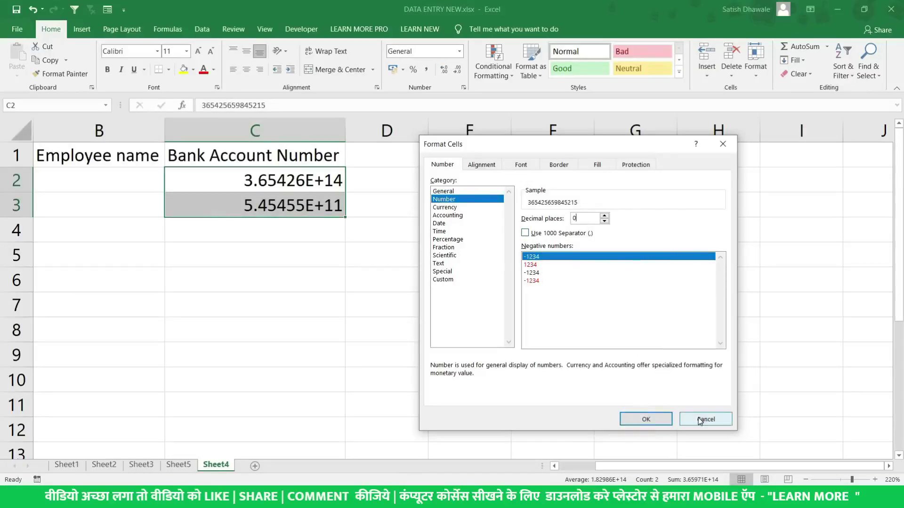
{"action": "left_click", "coordinate": [646, 419]}
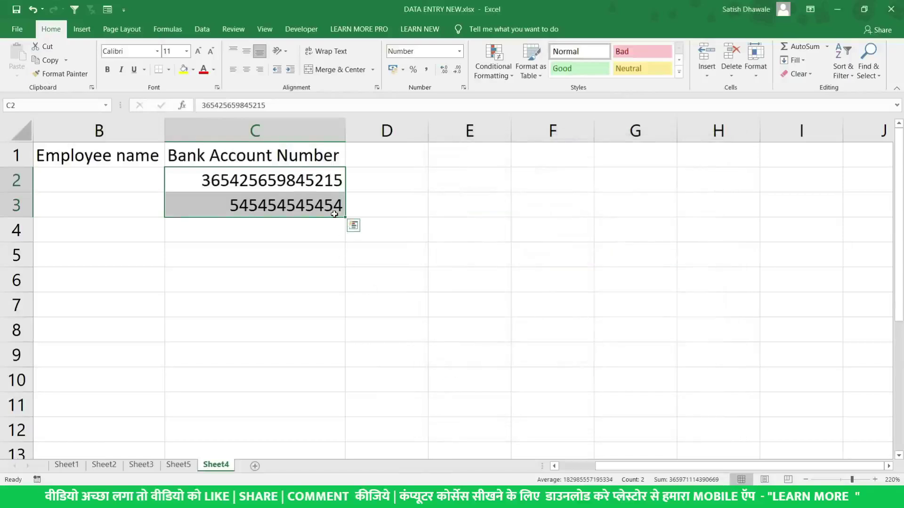
{"action": "key", "text": "ctrl+z"}
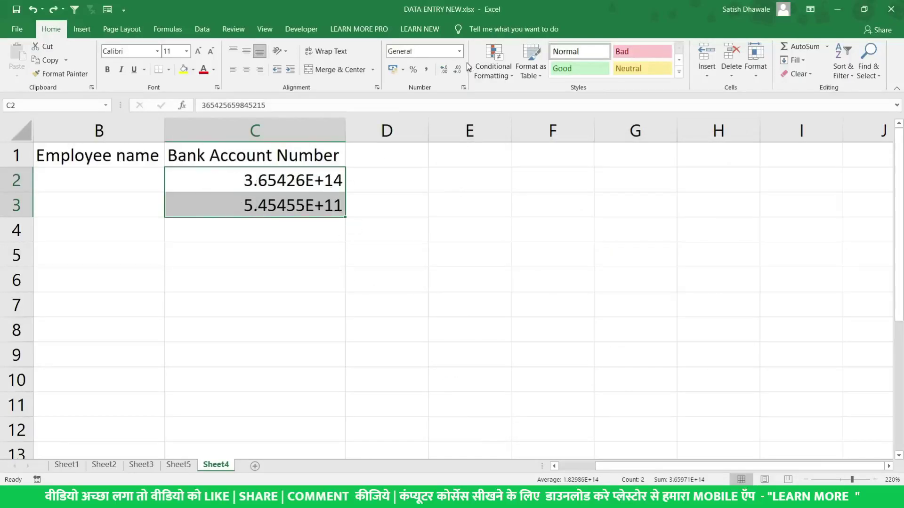
{"action": "left_click", "coordinate": [459, 51]}
Apply Number format with no decimal places so the account numbers in C2:C3 show in full
{"action": "left_click", "coordinate": [434, 98]}
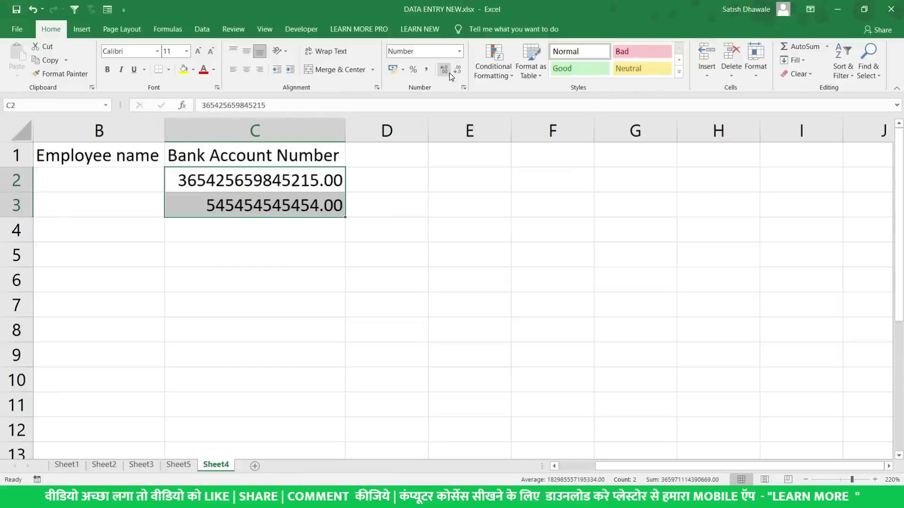
{"action": "left_click", "coordinate": [453, 74]}
{"action": "left_click", "coordinate": [453, 75]}
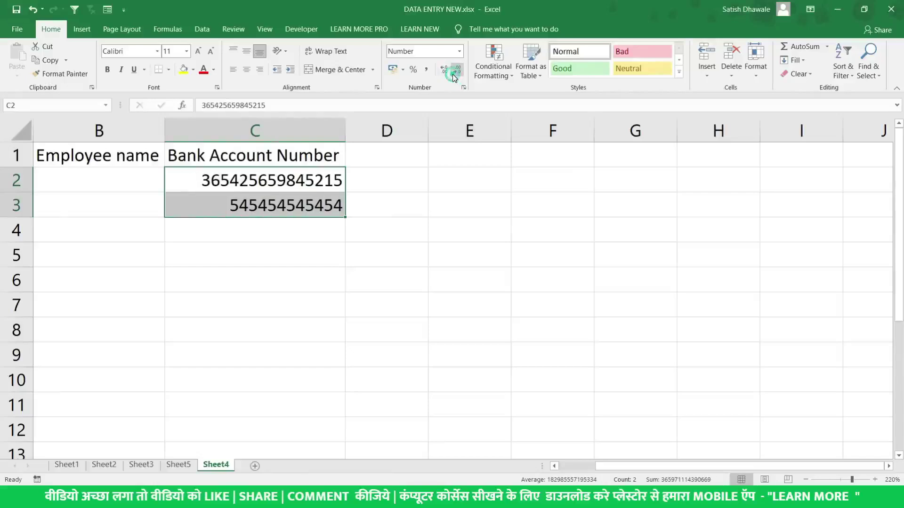
{"action": "left_click", "coordinate": [281, 176]}
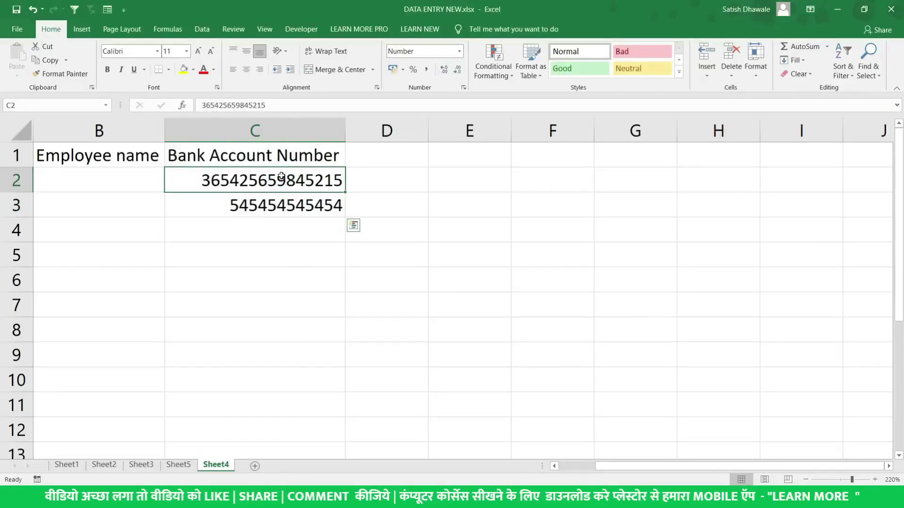
{"action": "left_click_drag", "start_coordinate": [281, 176], "coordinate": [287, 204]}
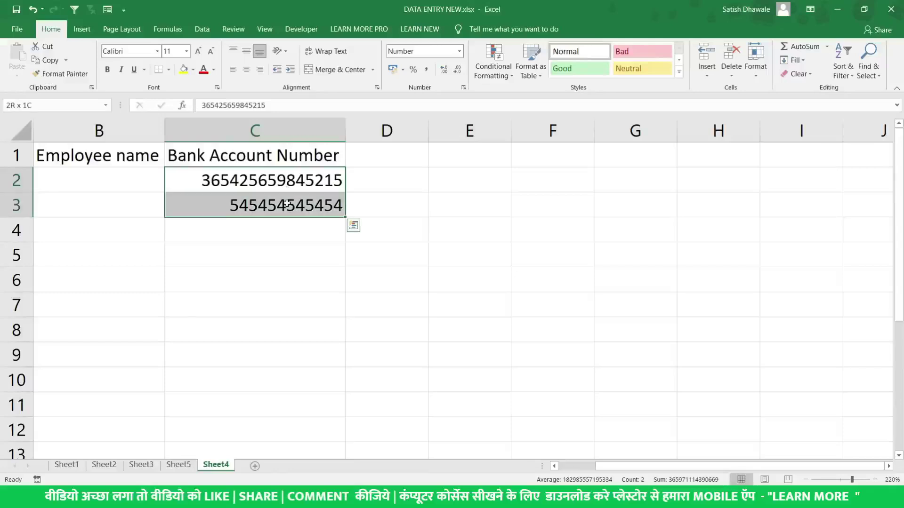
{"action": "left_click", "coordinate": [288, 179]}
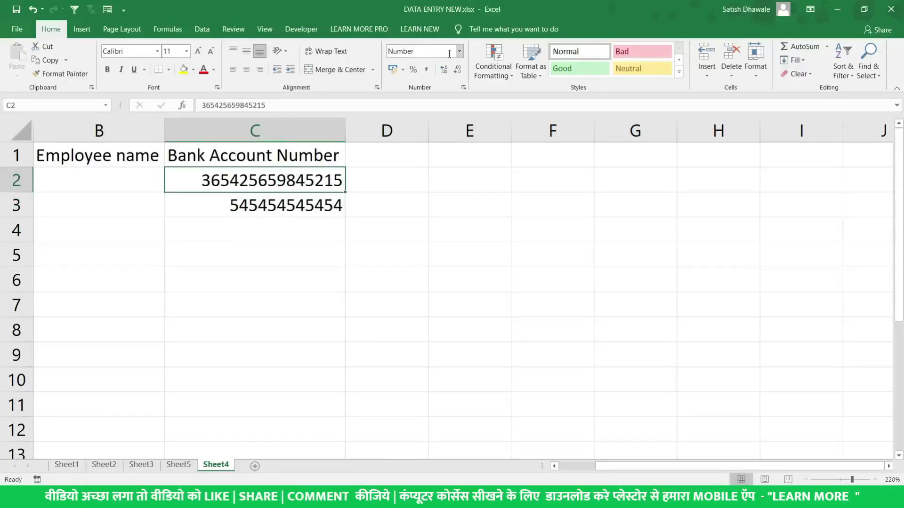
{"action": "left_click_drag", "start_coordinate": [266, 181], "coordinate": [265, 208]}
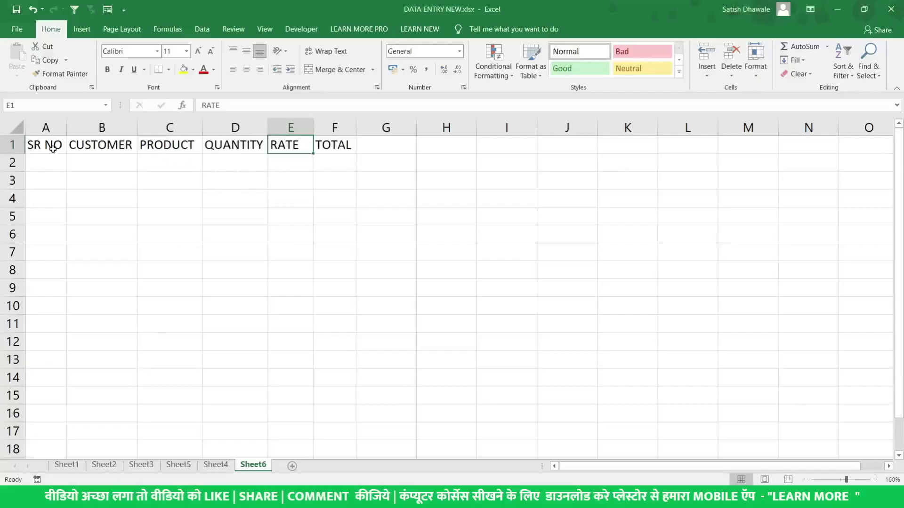
Fill row 2 with 1, A, SMART TV, 2 PCS and rate 25000
{"action": "left_click", "coordinate": [45, 160]}
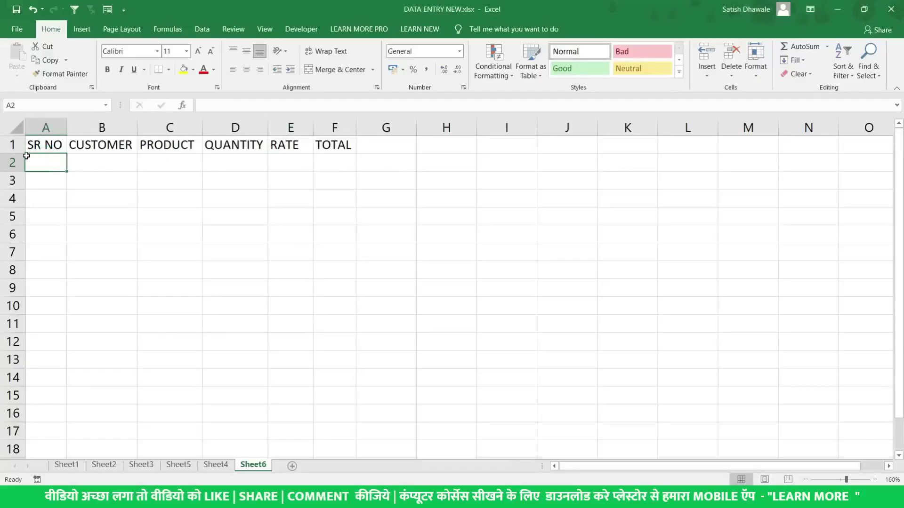
{"action": "scroll", "coordinate": [26, 156], "scroll_direction": "up", "scroll_amount": 4, "text": "ctrl"}
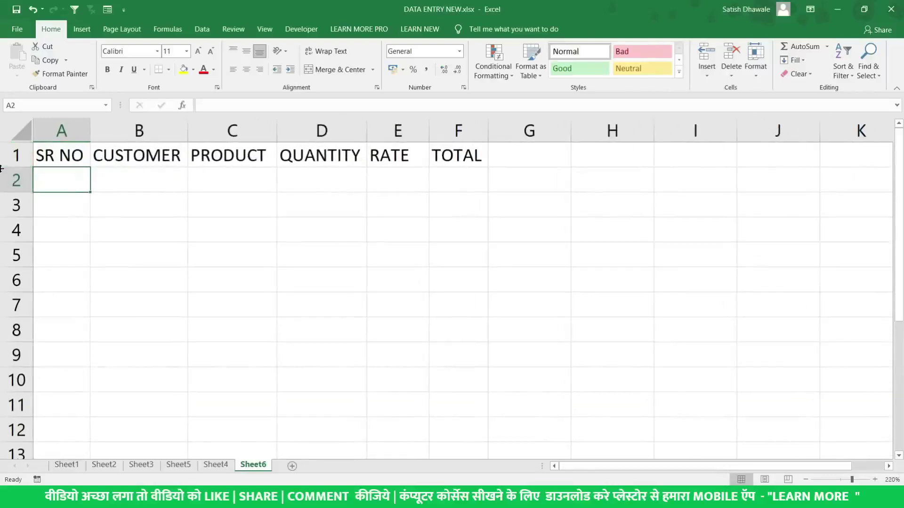
{"action": "type", "text": "1"}
{"action": "key", "text": "Tab"}
{"action": "type", "text": "A"}
{"action": "key", "text": "Tab"}
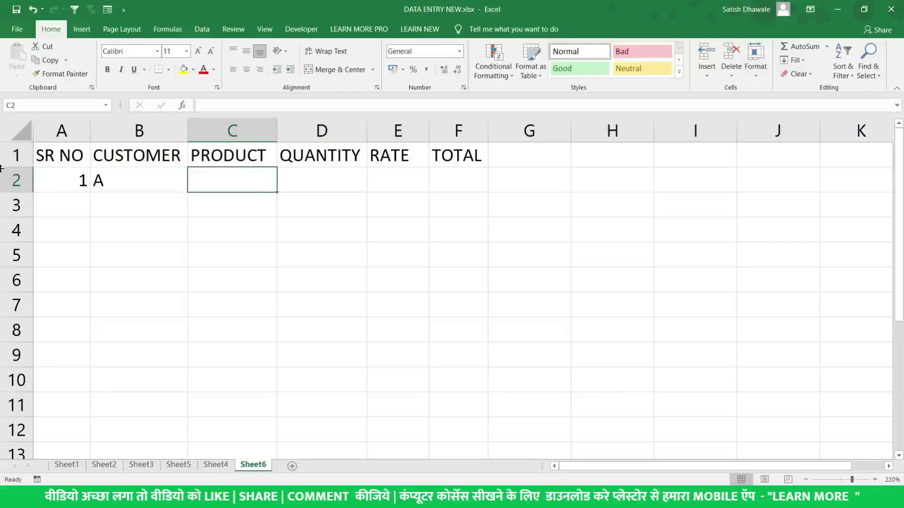
{"action": "type", "text": "SMART"}
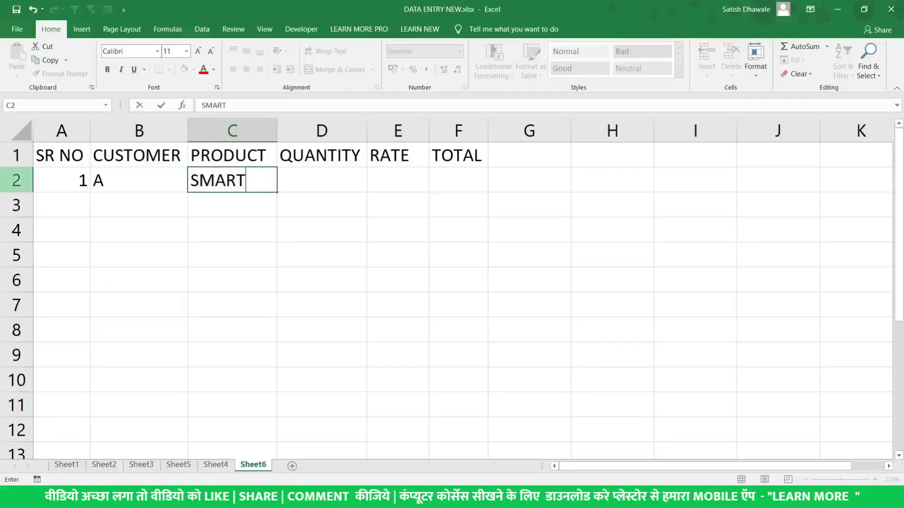
{"action": "type", "text": " TV"}
{"action": "key", "text": "Tab"}
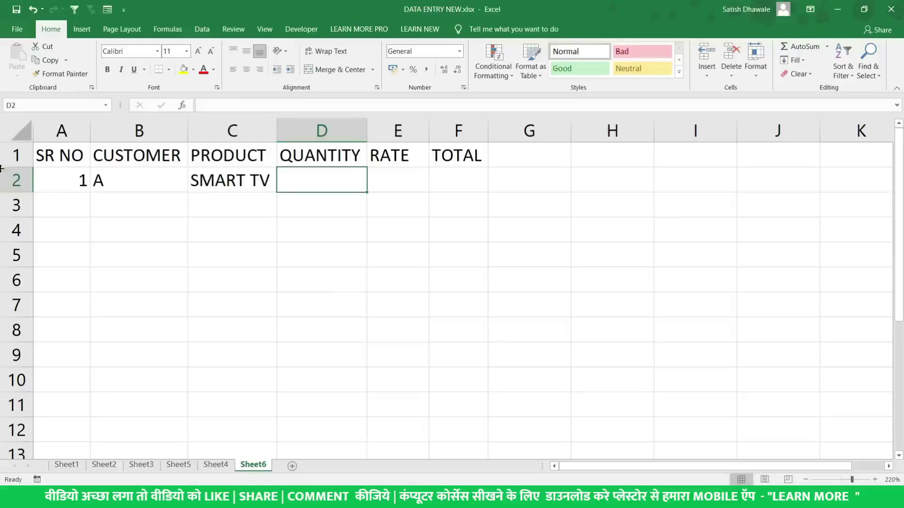
{"action": "type", "text": "2"}
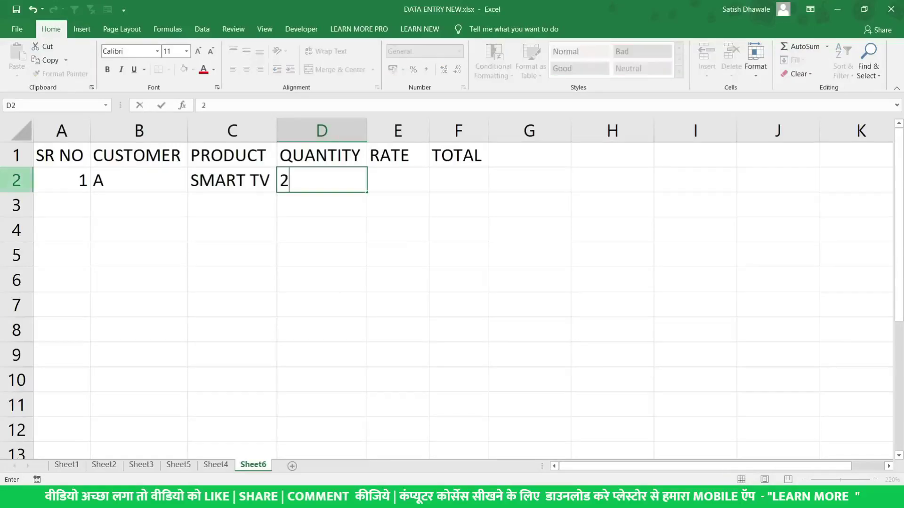
{"action": "type", "text": " PCS"}
{"action": "key", "text": "Return"}
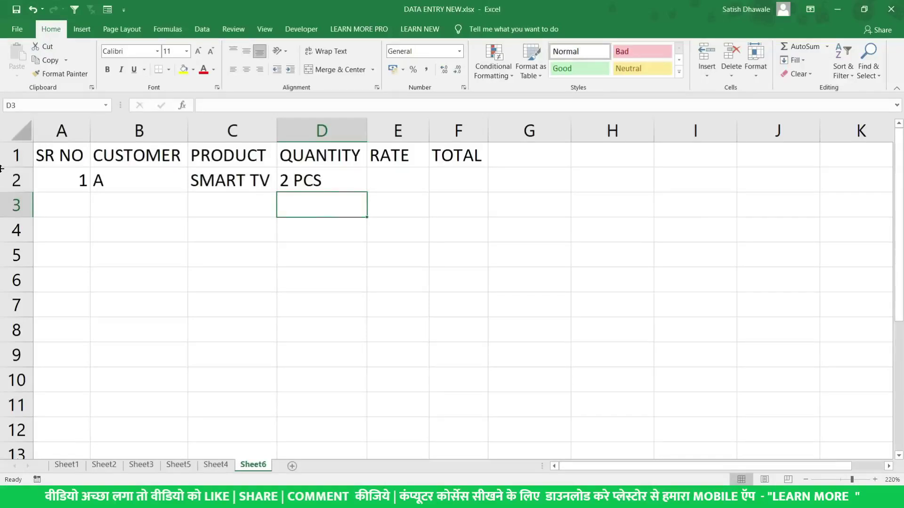
{"action": "key", "text": "Up"}
{"action": "key", "text": "Right"}
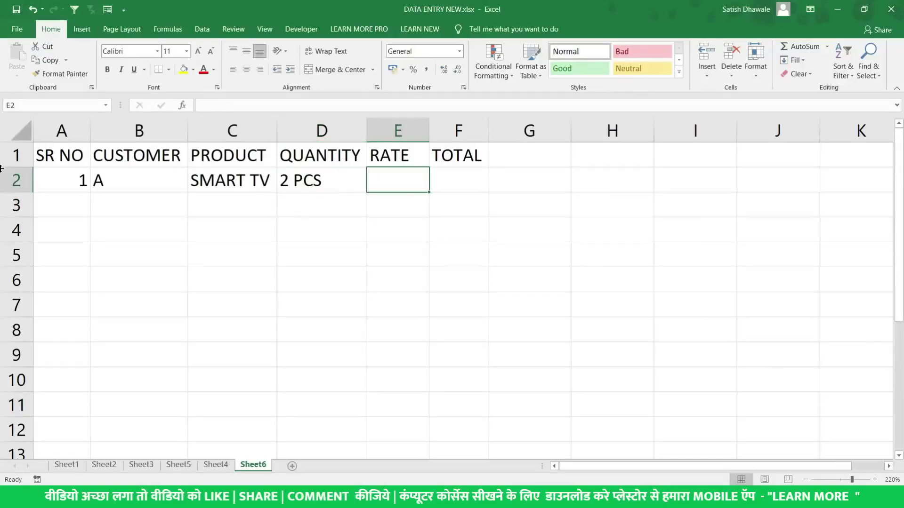
{"action": "type", "text": "25000"}
{"action": "key", "text": "Tab"}
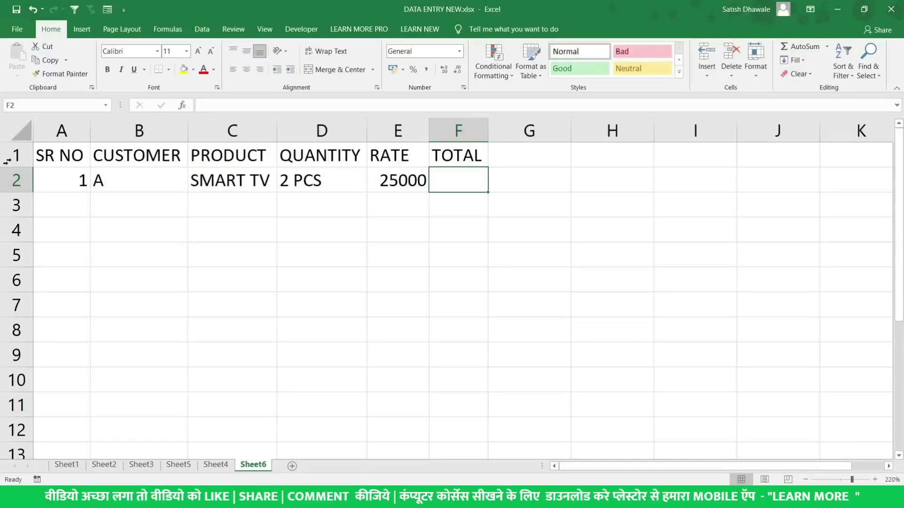
Widen column E and start the TOTAL formula in F2 with =D2
{"action": "left_click_drag", "start_coordinate": [427, 134], "coordinate": [435, 236]}
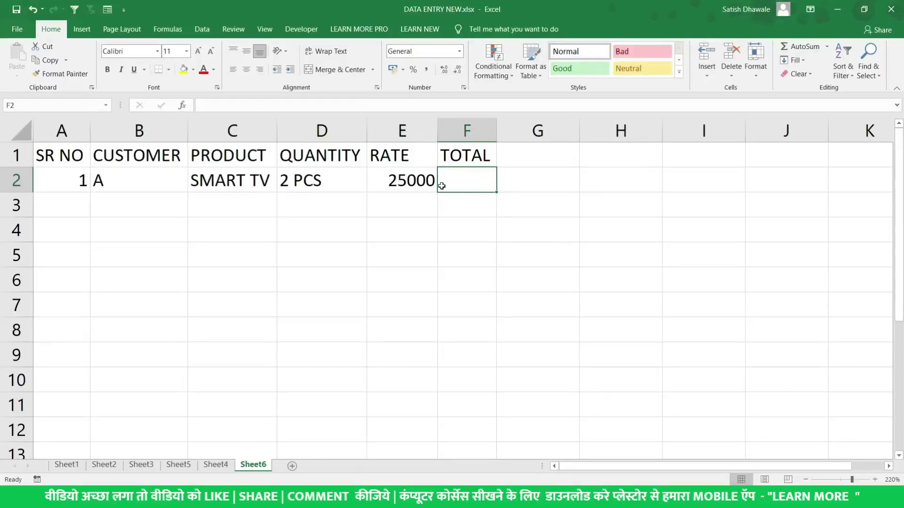
{"action": "type", "text": "="}
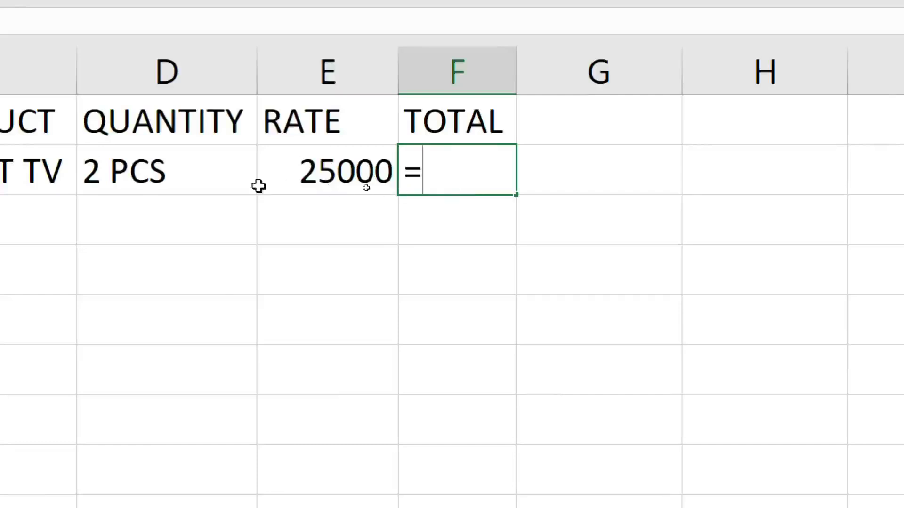
{"action": "left_click", "coordinate": [185, 172]}
Complete the F2 total formula by multiplying by the rate in E2
{"action": "type", "text": "*"}
{"action": "left_click", "coordinate": [321, 160]}
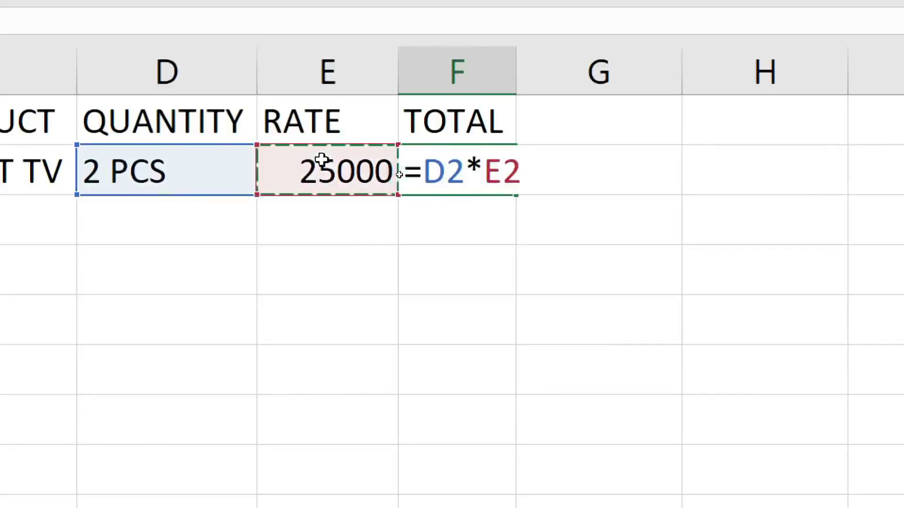
{"action": "key", "text": "Return"}
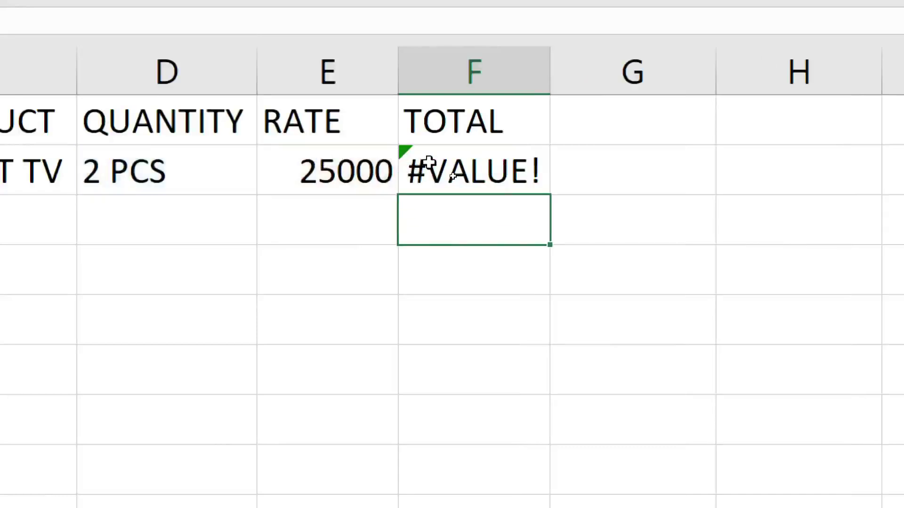
Widen columns C, D and E to fit SMART TV, the quantity and the rate
{"action": "left_click", "coordinate": [111, 175]}
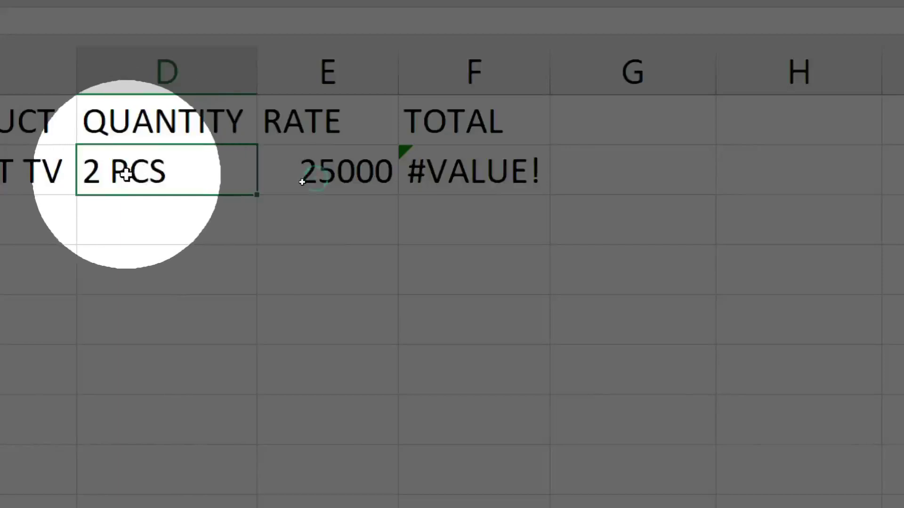
{"action": "left_click", "coordinate": [306, 180]}
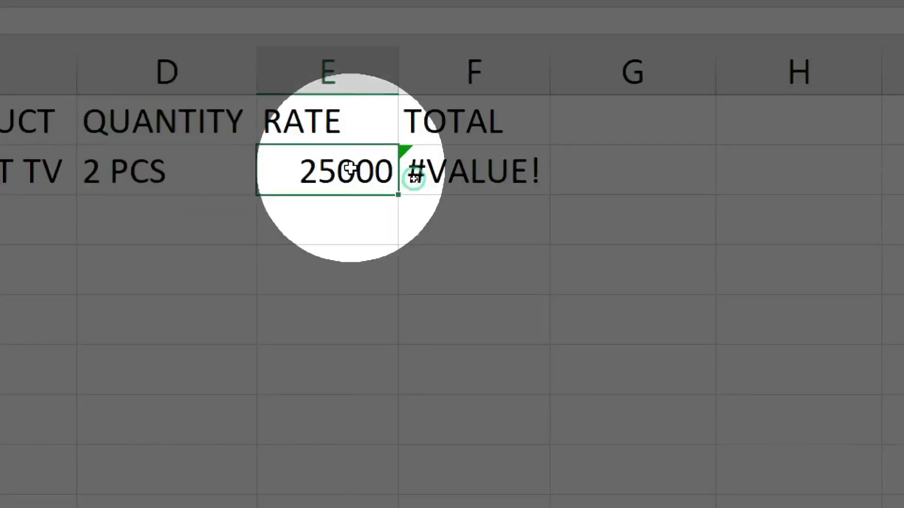
{"action": "left_click", "coordinate": [138, 166]}
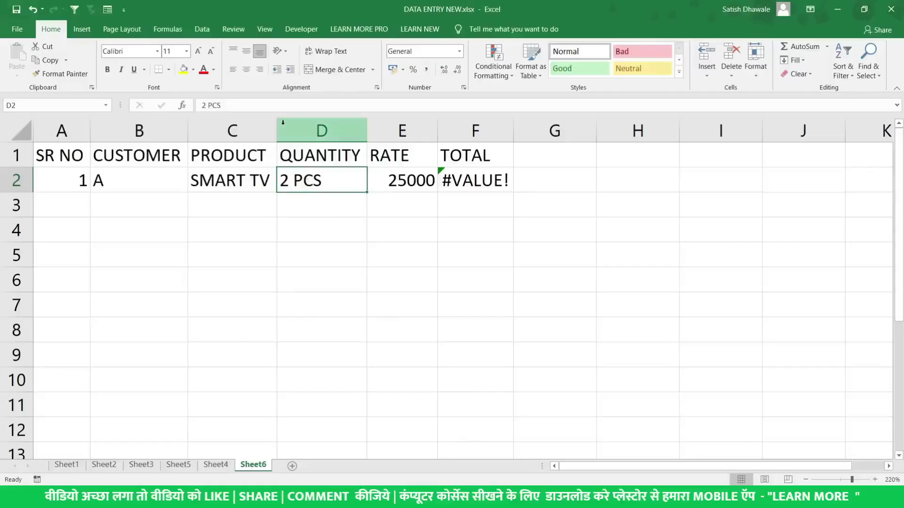
{"action": "left_click_drag", "start_coordinate": [279, 126], "coordinate": [328, 126]}
{"action": "left_click", "coordinate": [279, 180]}
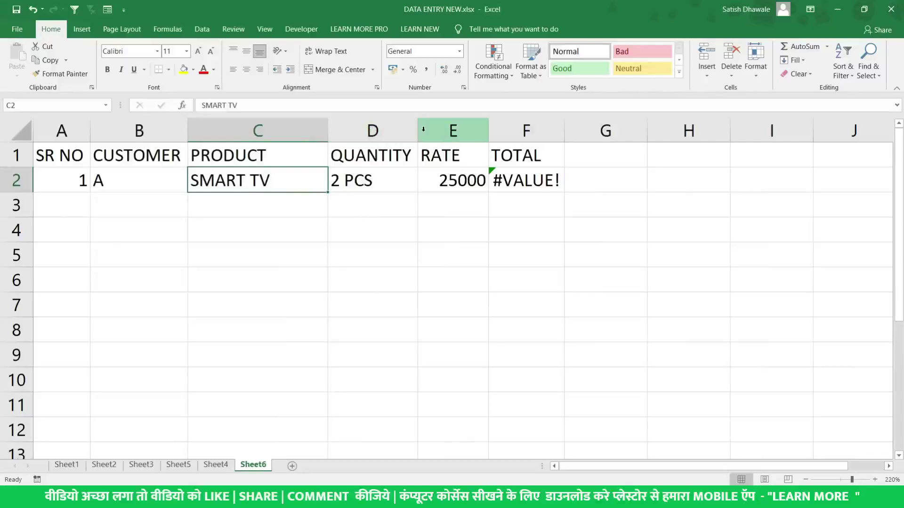
{"action": "left_click_drag", "start_coordinate": [418, 129], "coordinate": [449, 129]}
{"action": "left_click", "coordinate": [487, 174]}
{"action": "left_click_drag", "start_coordinate": [520, 134], "coordinate": [569, 134]}
Enter test values 4545 in E4, 5454 in C4 and DFDS in C5
{"action": "left_click", "coordinate": [524, 223]}
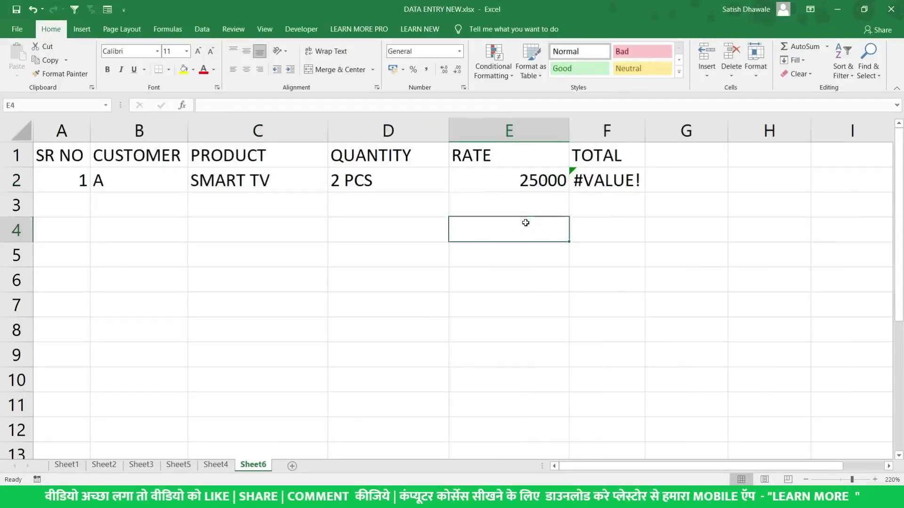
{"action": "type", "text": "4545"}
{"action": "key", "text": "Return"}
{"action": "key", "text": "Left"}
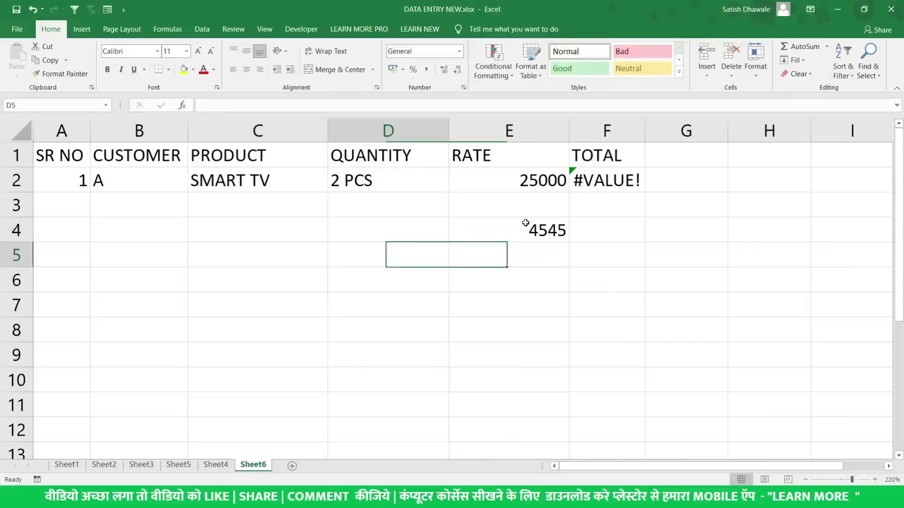
{"action": "key", "text": "Up"}
{"action": "key", "text": "Left"}
{"action": "type", "text": "5454"}
{"action": "key", "text": "Return"}
{"action": "type", "text": "DFDS"}
{"action": "key", "text": "Return"}
Delete the test values from C5, C4 and E4, pointing out 2 PCS in D2
{"action": "key", "text": "Up"}
{"action": "key", "text": "Delete"}
{"action": "key", "text": "Up"}
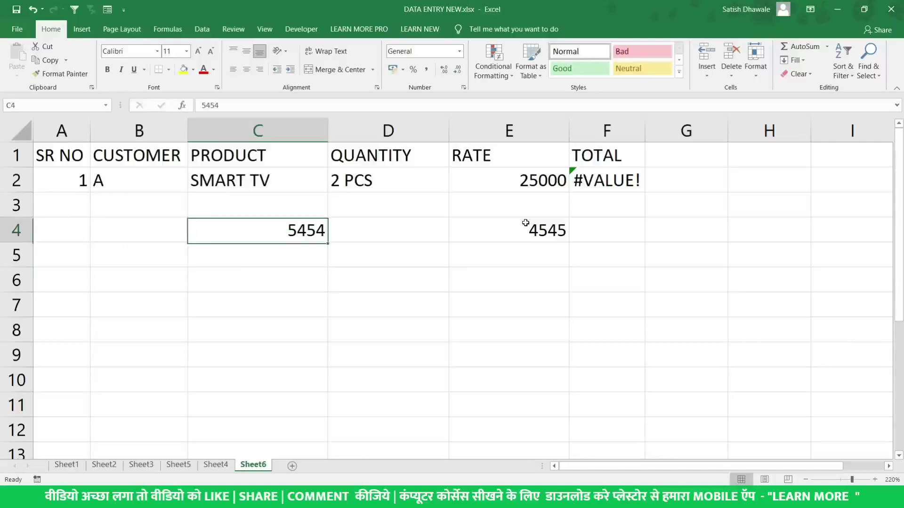
{"action": "key", "text": "Delete"}
{"action": "left_click", "coordinate": [394, 179]}
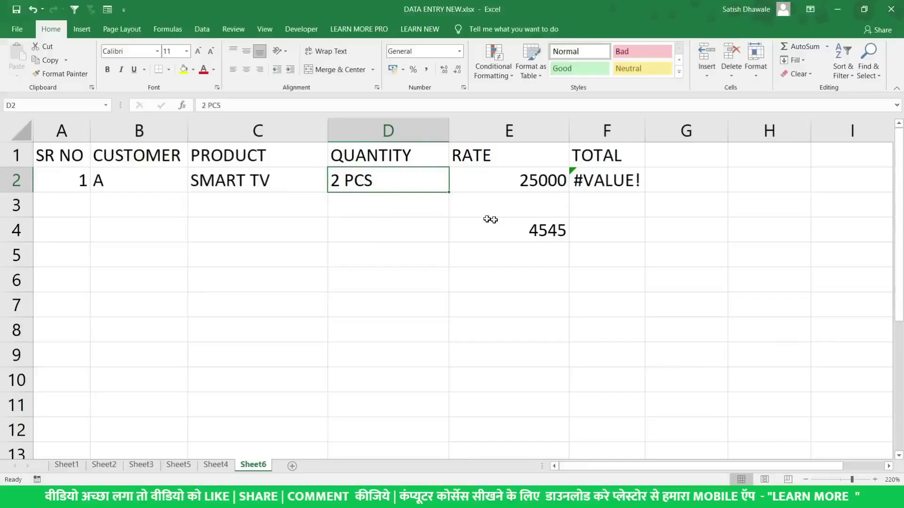
{"action": "left_click", "coordinate": [509, 222]}
{"action": "key", "text": "Delete"}
Retype D2's quantity as the plain number 2
{"action": "left_click", "coordinate": [404, 180]}
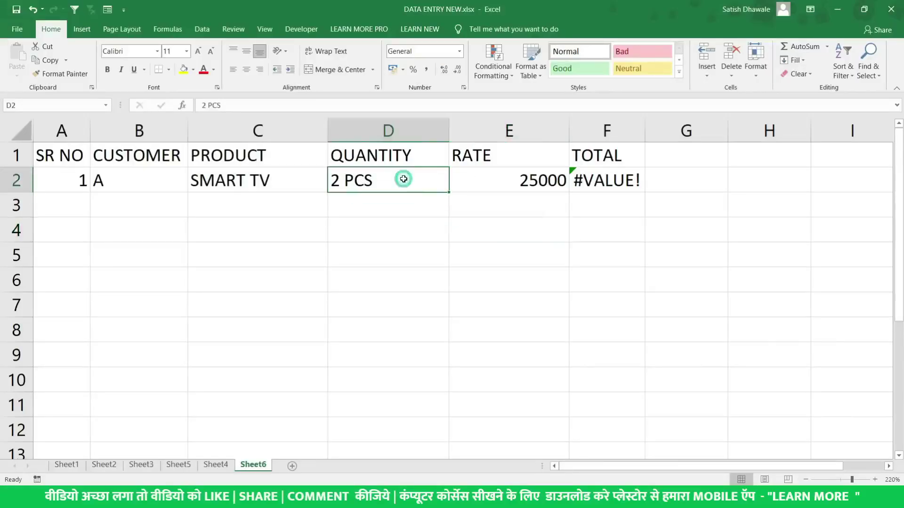
{"action": "type", "text": "2"}
{"action": "key", "text": "Return"}
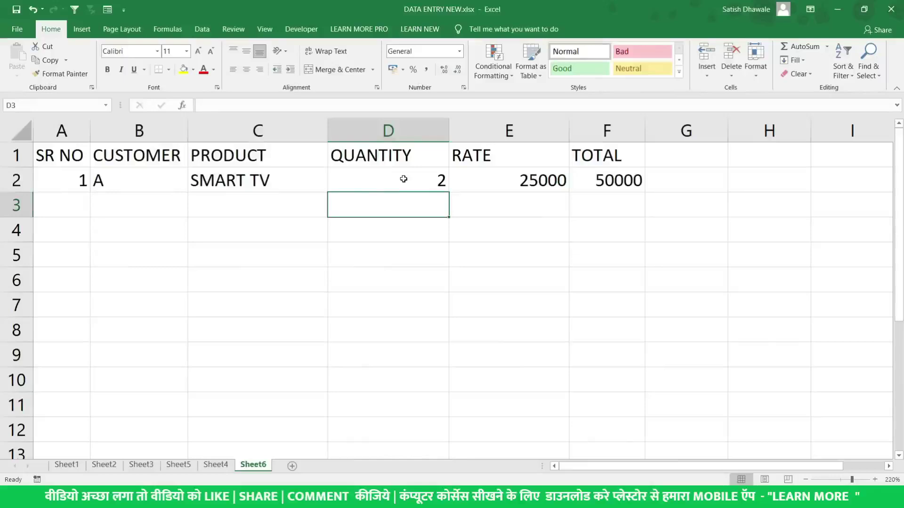
Re-enter F2's total as =D2*E2, giving 50000
{"action": "left_click", "coordinate": [626, 182]}
{"action": "double_click", "coordinate": [620, 181]}
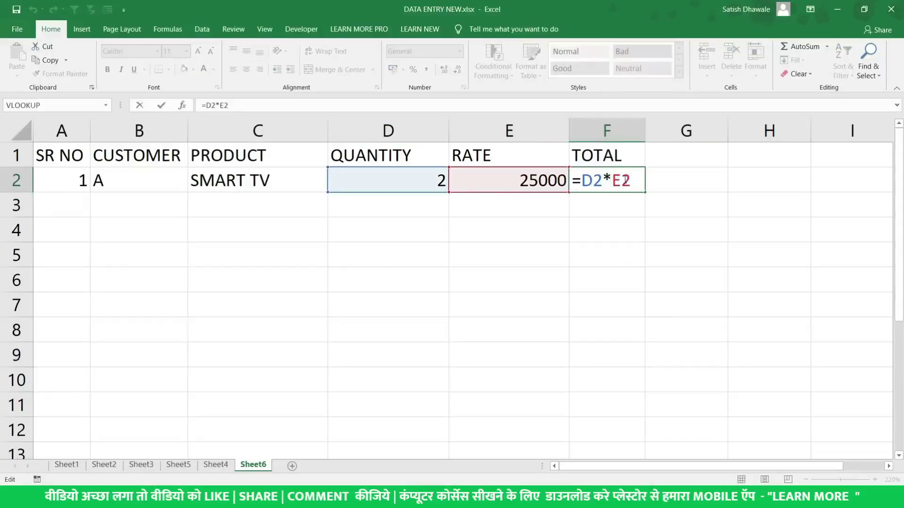
{"action": "key", "text": "Escape"}
{"action": "key", "text": "Delete"}
{"action": "type", "text": "="}
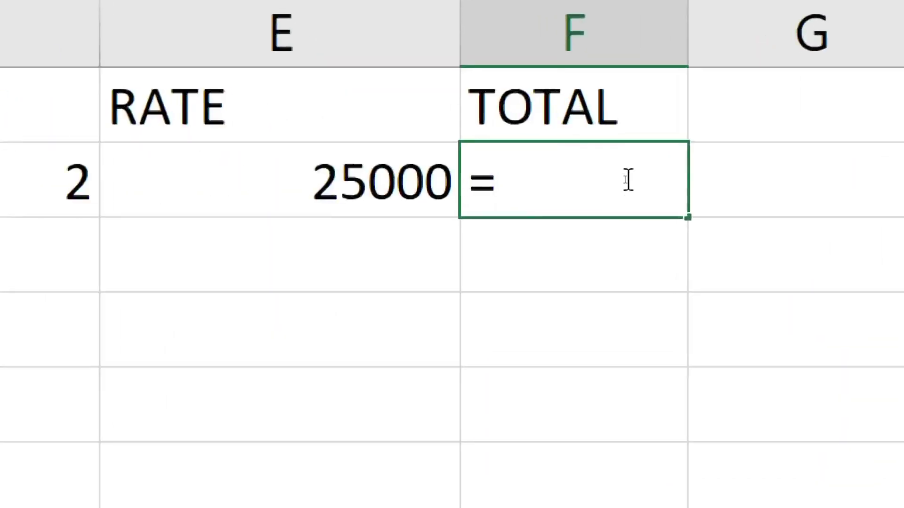
{"action": "left_click", "coordinate": [403, 181]}
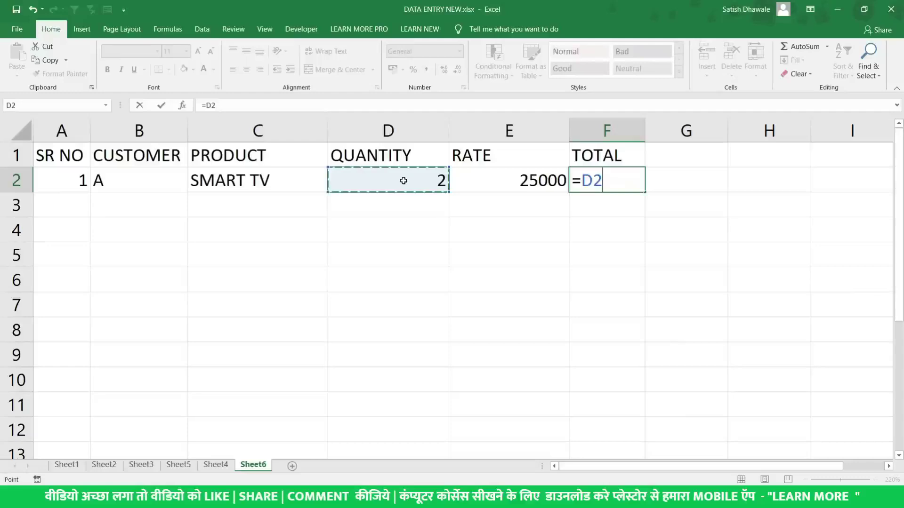
{"action": "type", "text": "*"}
{"action": "left_click", "coordinate": [484, 184]}
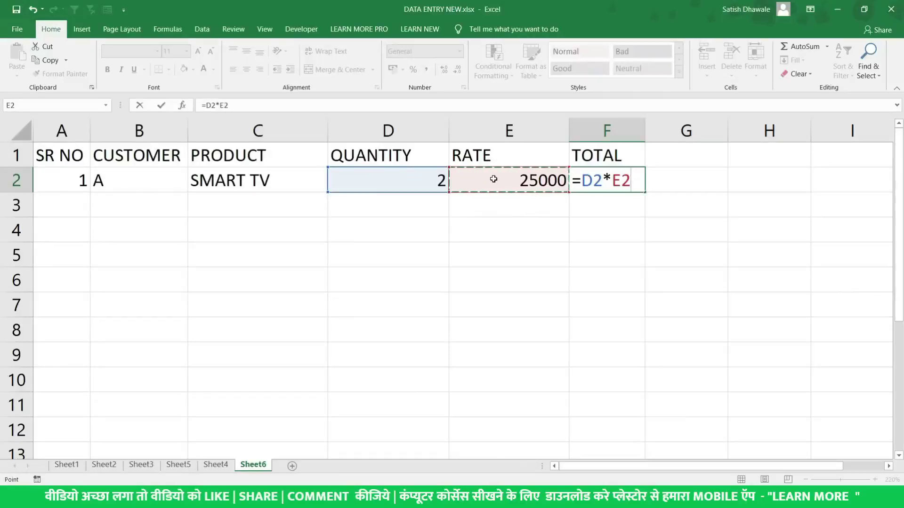
{"action": "double_click", "coordinate": [607, 178]}
{"action": "key", "text": "Return"}
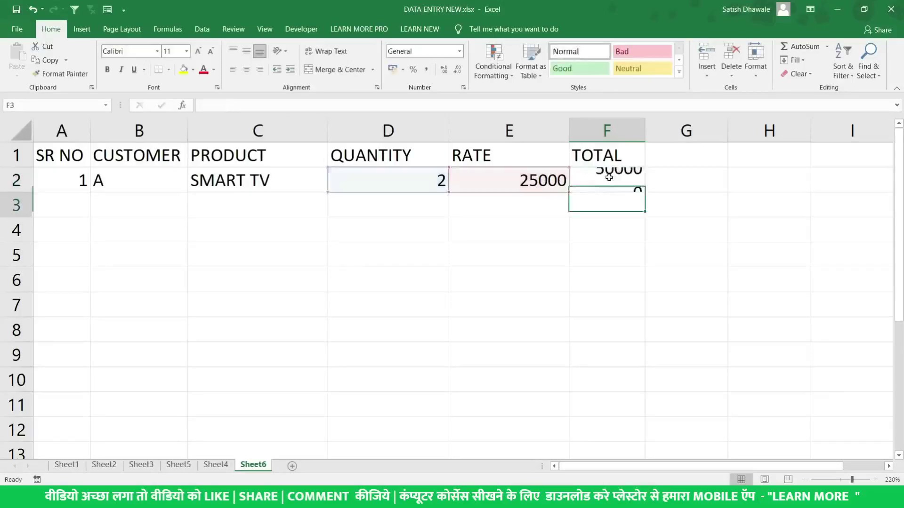
{"action": "left_click", "coordinate": [612, 179]}
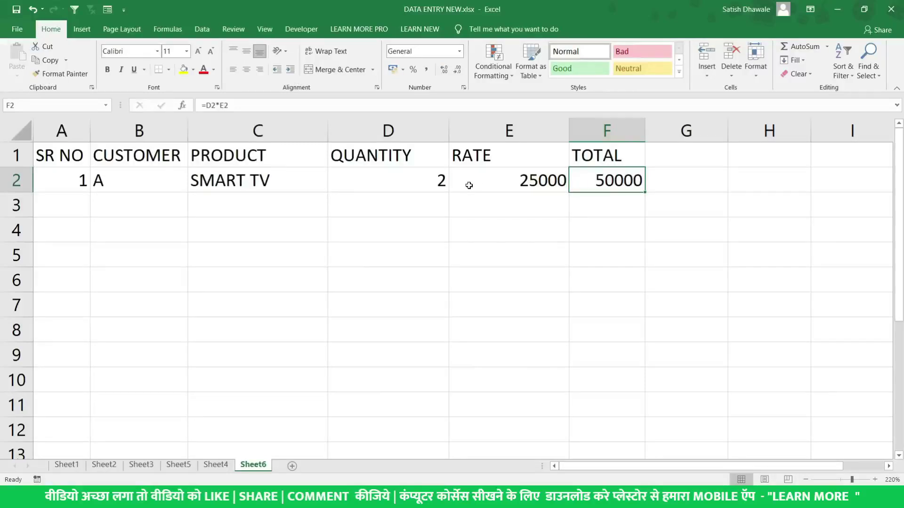
Change D2's quantity to 3, then 4, making the total 100000
{"action": "left_click", "coordinate": [430, 178]}
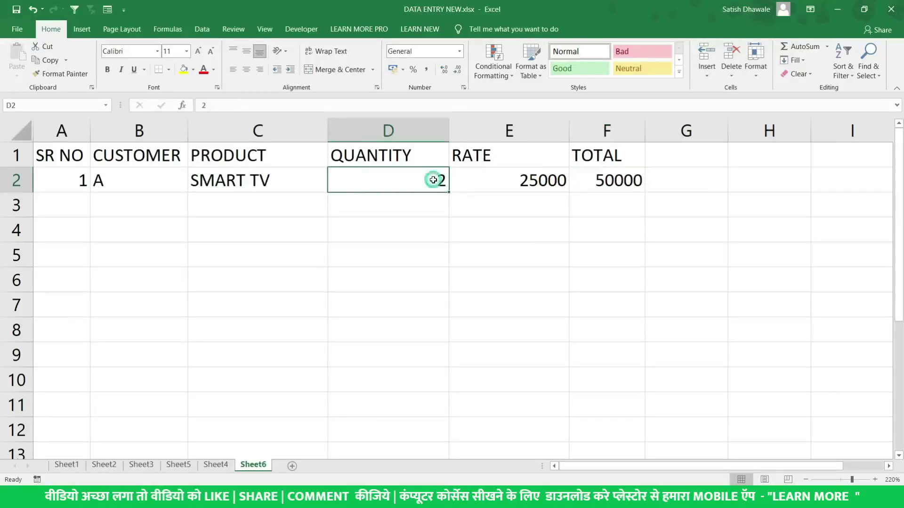
{"action": "left_click", "coordinate": [510, 177]}
{"action": "left_click", "coordinate": [427, 177]}
{"action": "type", "text": "3"}
{"action": "key", "text": "Return"}
{"action": "key", "text": "Up"}
{"action": "type", "text": "4"}
{"action": "key", "text": "Return"}
{"action": "key", "text": "Up"}
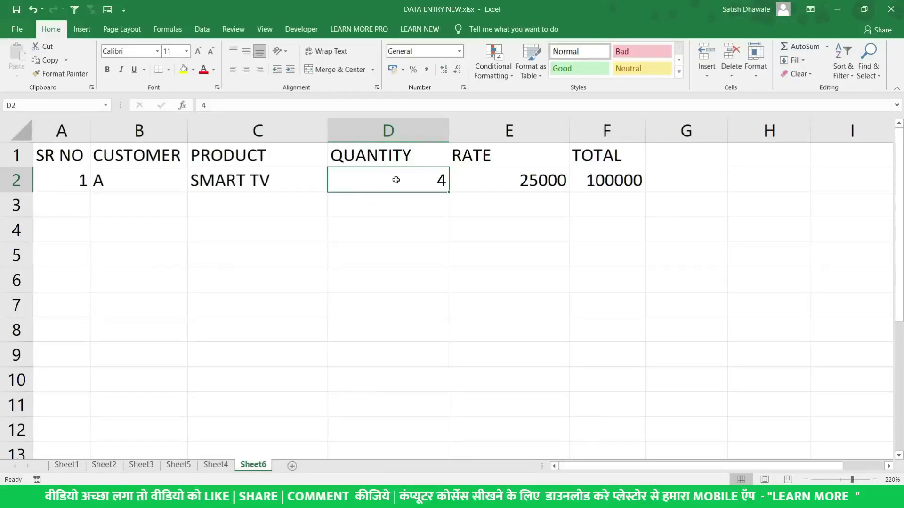
Enter the custom number format # "Nos" in Format Cells, previewing 4 Nos
{"action": "key", "text": "ctrl+1"}
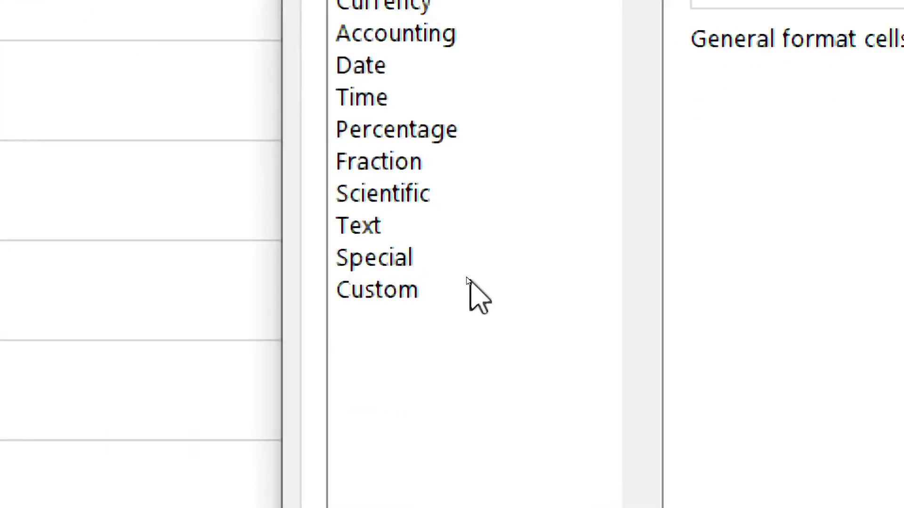
{"action": "left_click", "coordinate": [463, 280]}
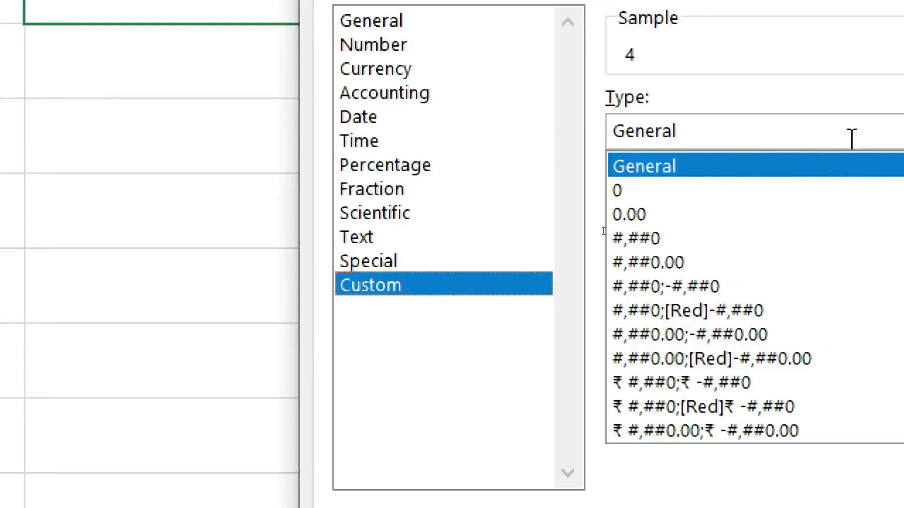
{"action": "left_click", "coordinate": [557, 226]}
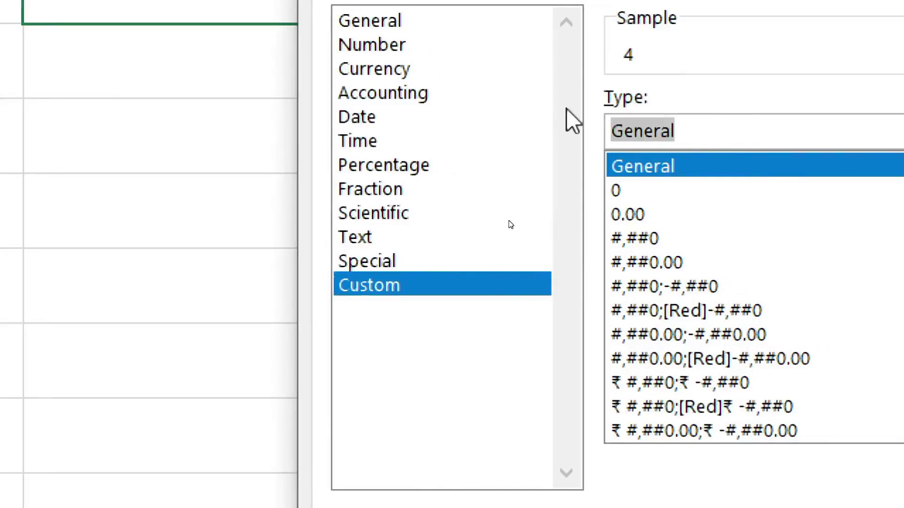
{"action": "key", "text": "BackSpace"}
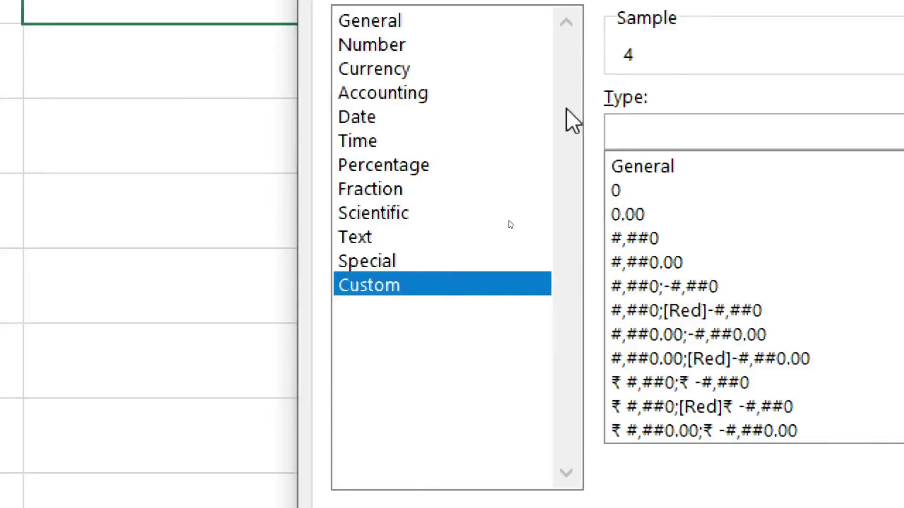
{"action": "type", "text": "#"}
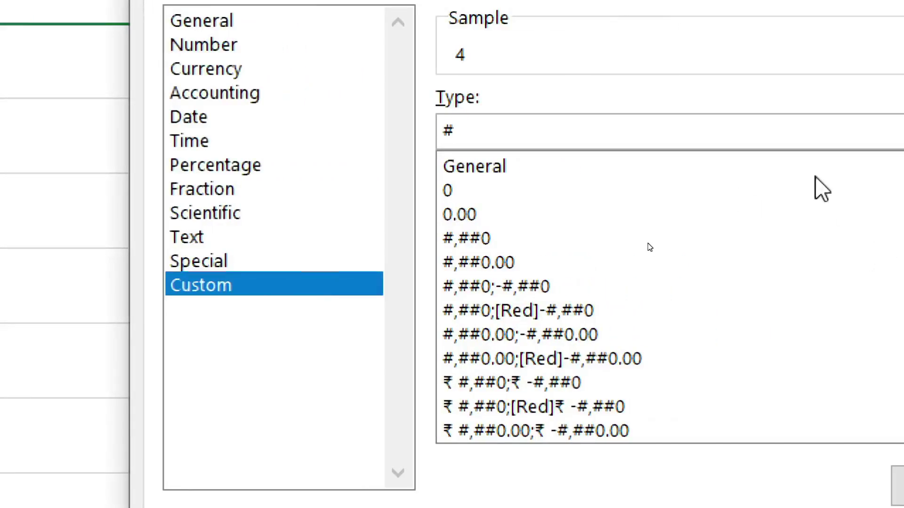
{"action": "type", "text": " \""}
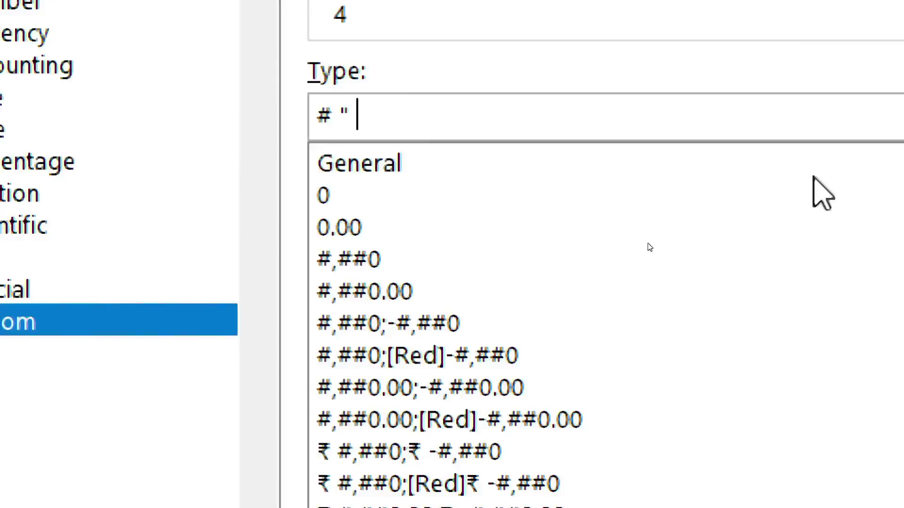
{"action": "type", "text": " n"}
{"action": "key", "text": "BackSpace"}
{"action": "type", "text": "Nos\""}
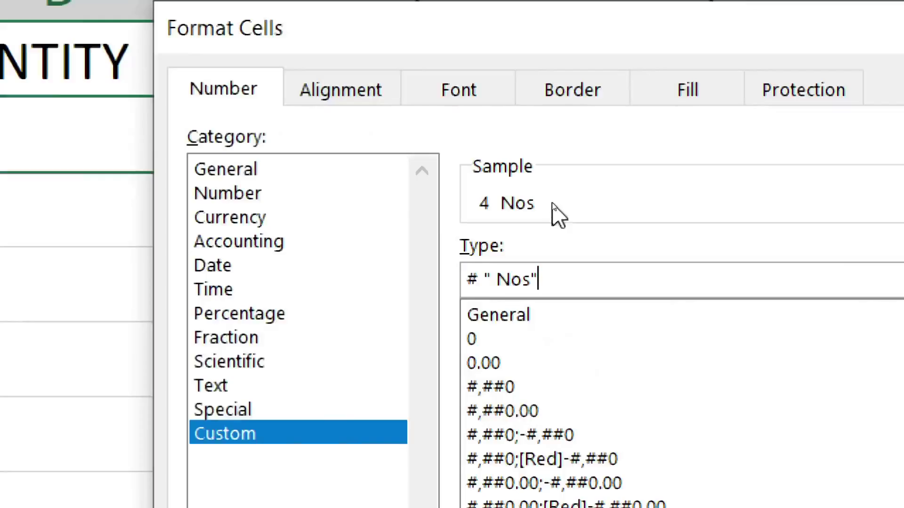
{"action": "left_click", "coordinate": [493, 279]}
{"action": "key", "text": "BackSpace"}
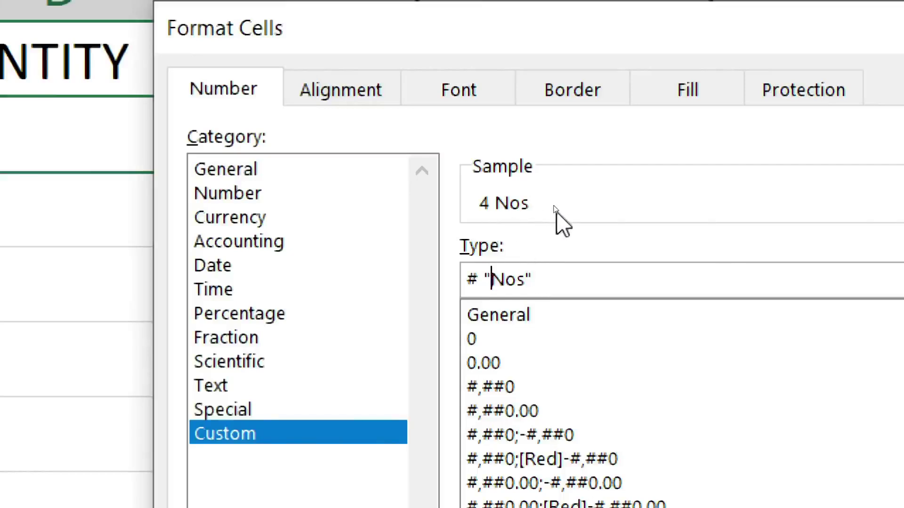
{"action": "left_click", "coordinate": [484, 278]}
{"action": "key", "text": "BackSpace"}
{"action": "left_click_drag", "start_coordinate": [547, 278], "coordinate": [469, 269]}
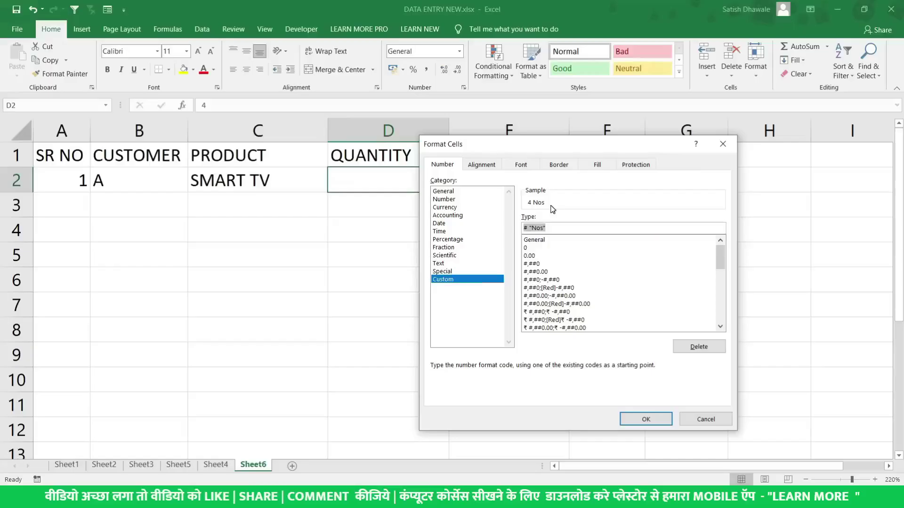
{"action": "left_click", "coordinate": [541, 230]}
Apply the Nos format to D2 and fill 4 Nos down to D7
{"action": "left_click", "coordinate": [644, 417]}
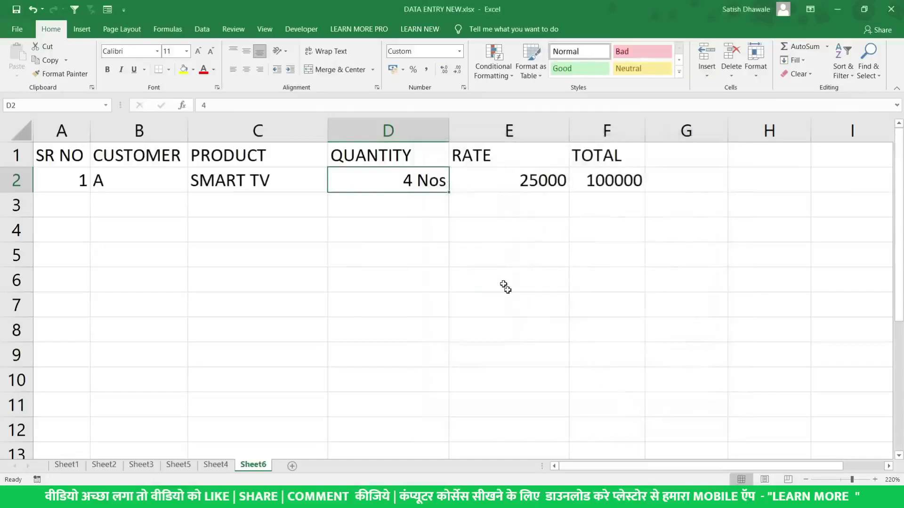
{"action": "left_click", "coordinate": [505, 183]}
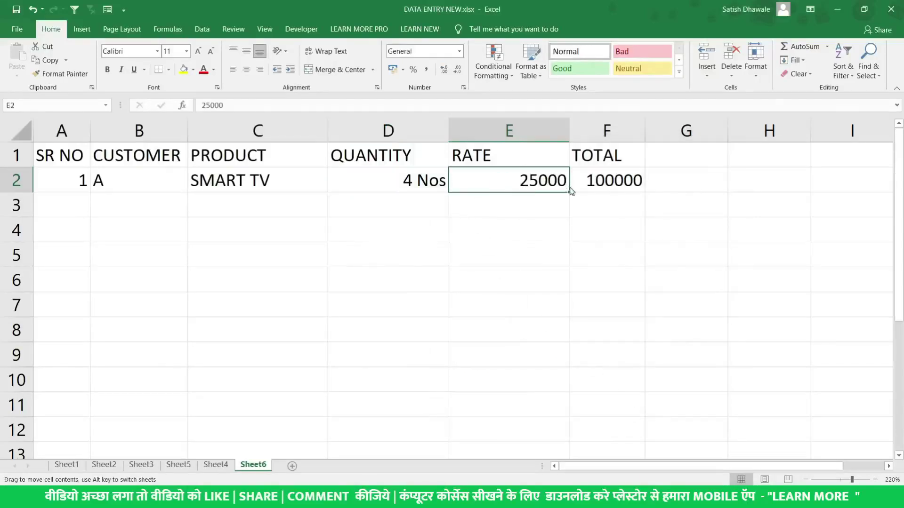
{"action": "left_click", "coordinate": [438, 181]}
{"action": "left_click_drag", "start_coordinate": [449, 193], "coordinate": [424, 306]}
Set D4 to 5 and fill rates 25001–25005 down column E to row 7
{"action": "left_click", "coordinate": [416, 230]}
{"action": "type", "text": "5"}
{"action": "key", "text": "Return"}
{"action": "key", "text": "Up"}
{"action": "key", "text": "Up"}
{"action": "left_click", "coordinate": [466, 213]}
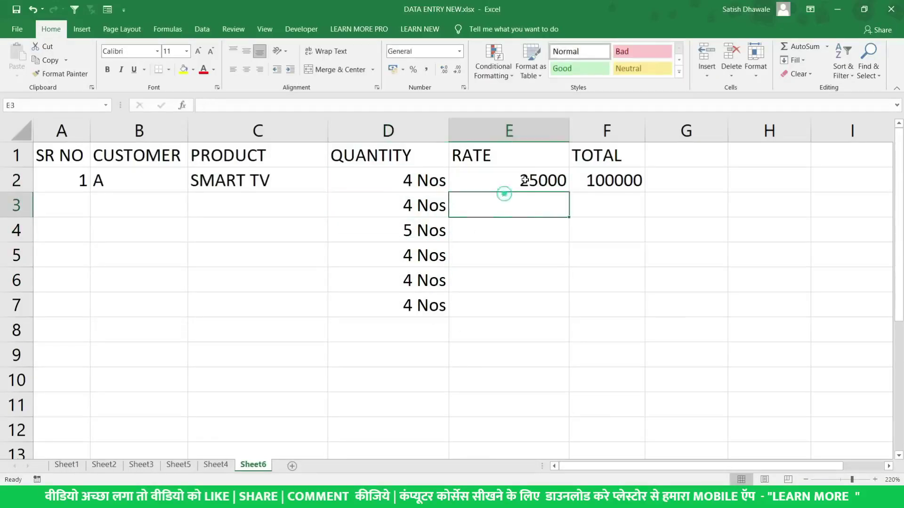
{"action": "left_click", "coordinate": [543, 182]}
{"action": "left_click_drag", "start_coordinate": [569, 193], "coordinate": [567, 315]}
Fill the total formula from F2 down to F7
{"action": "left_click", "coordinate": [629, 184]}
{"action": "left_click_drag", "start_coordinate": [645, 193], "coordinate": [640, 314]}
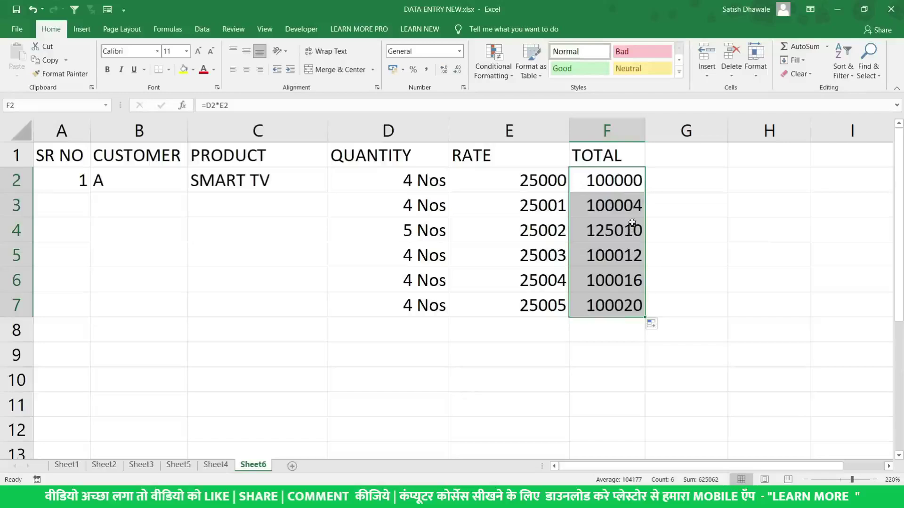
{"action": "left_click", "coordinate": [637, 182]}
{"action": "mouse_move", "coordinate": [645, 189]}
{"action": "left_mouse_down"}
{"action": "mouse_move", "coordinate": [637, 207]}
{"action": "mouse_move", "coordinate": [646, 192]}
{"action": "left_mouse_up"}
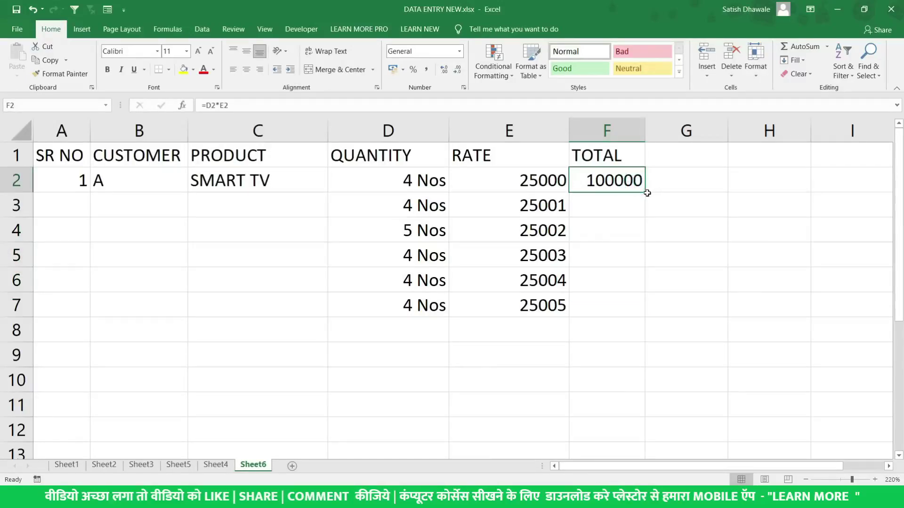
{"action": "double_click", "coordinate": [646, 192]}
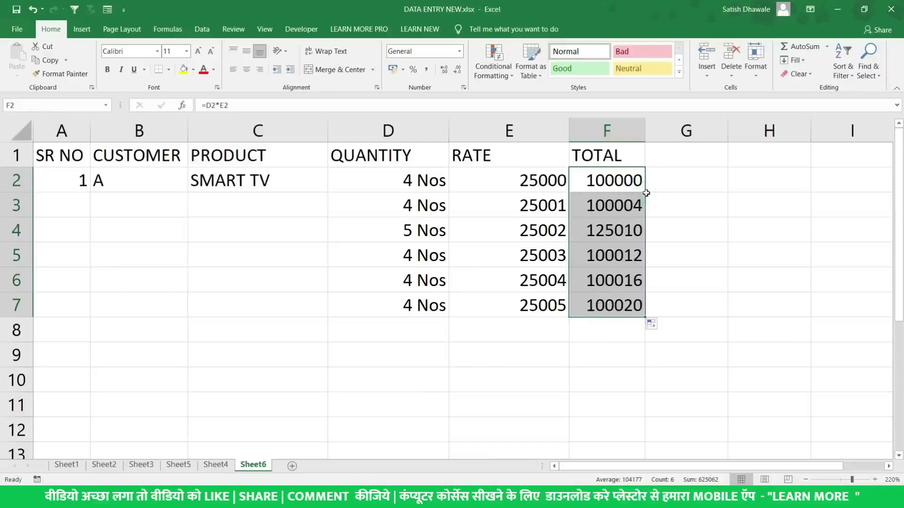
{"action": "left_click", "coordinate": [545, 196]}
{"action": "left_click_drag", "start_coordinate": [545, 183], "coordinate": [549, 303]}
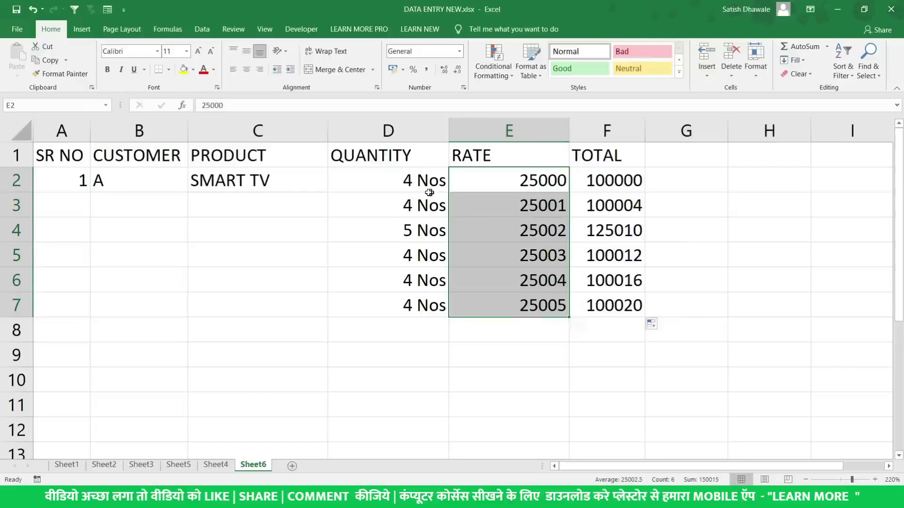
Set D3's quantity to 2 and select the quantities D2:D7
{"action": "left_click", "coordinate": [402, 205]}
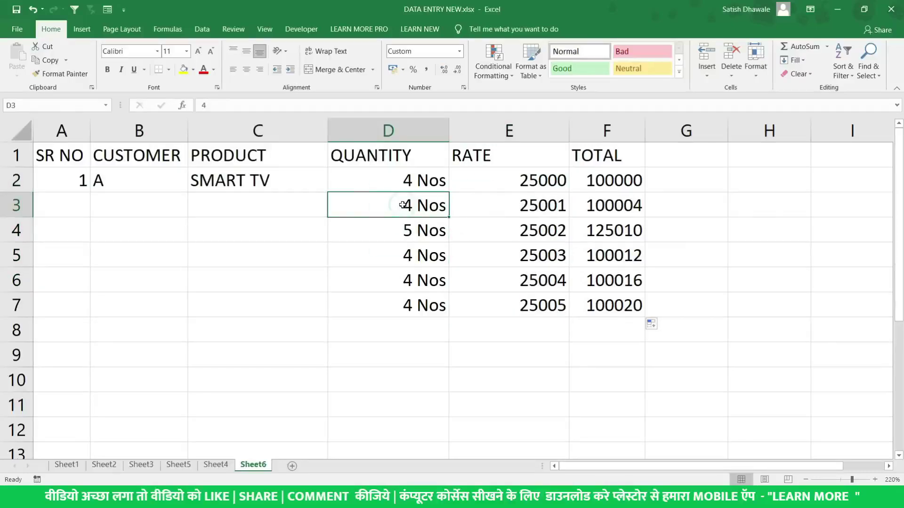
{"action": "type", "text": "2"}
{"action": "key", "text": "Return"}
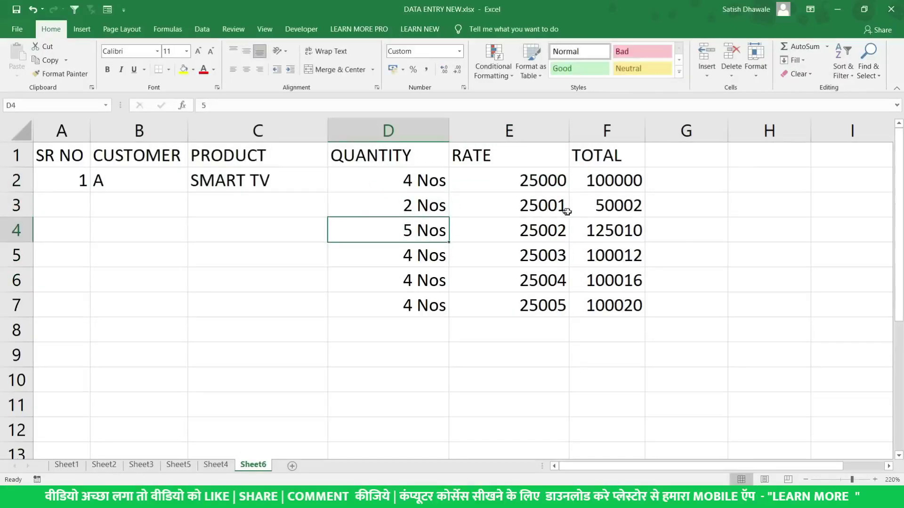
{"action": "left_click", "coordinate": [581, 206]}
{"action": "left_click", "coordinate": [428, 209]}
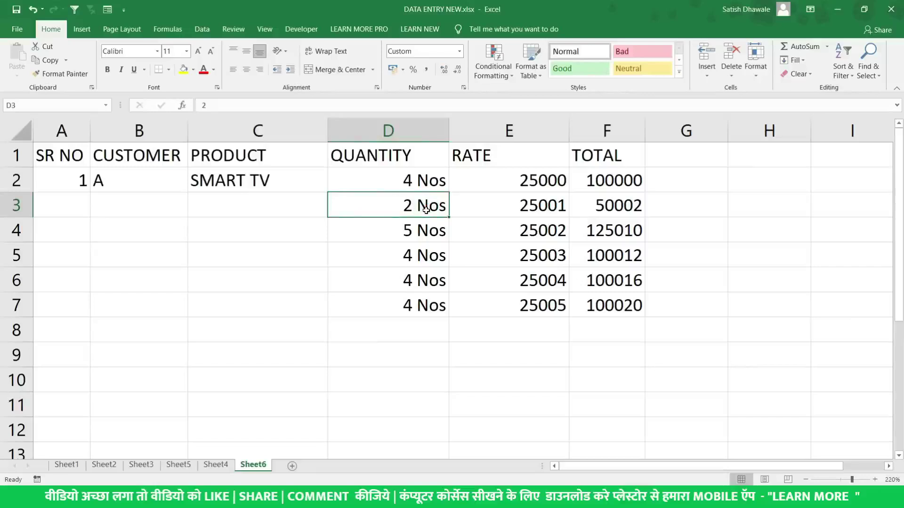
{"action": "left_click_drag", "start_coordinate": [426, 180], "coordinate": [433, 297]}
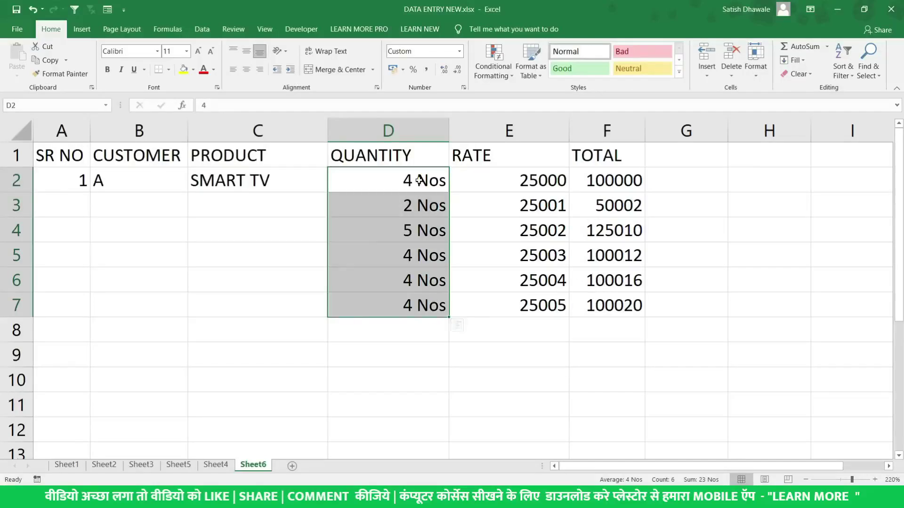
{"action": "left_click_drag", "start_coordinate": [419, 180], "coordinate": [437, 307]}
{"action": "key", "text": "ctrl+1"}
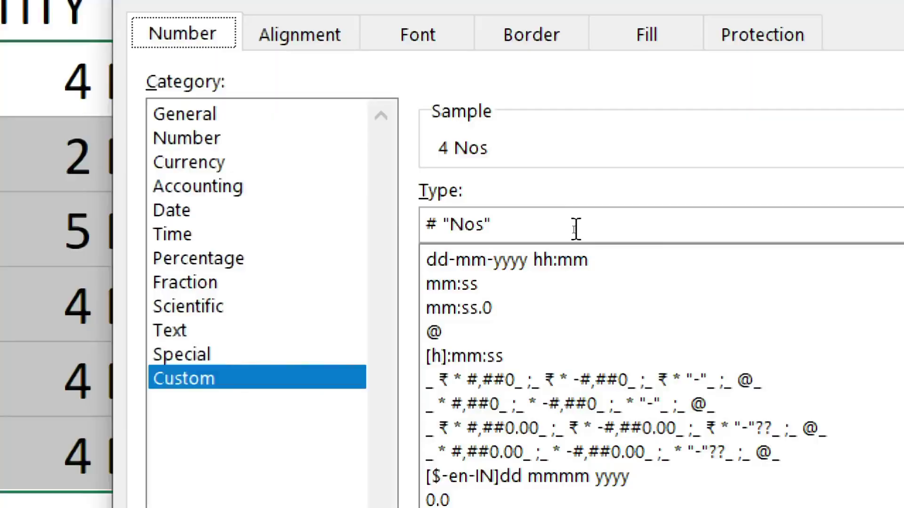
{"action": "left_click_drag", "start_coordinate": [575, 230], "coordinate": [431, 228]}
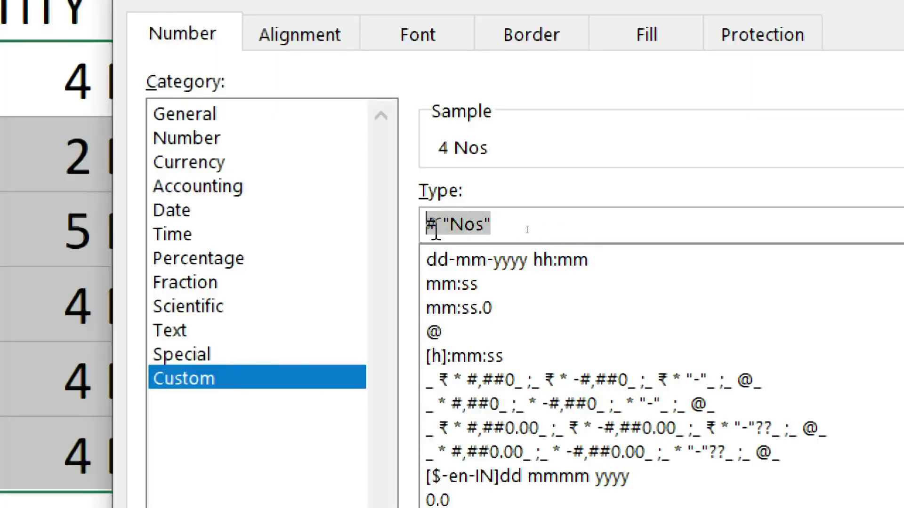
{"action": "left_click", "coordinate": [438, 229]}
{"action": "key", "text": "shift+Left"}
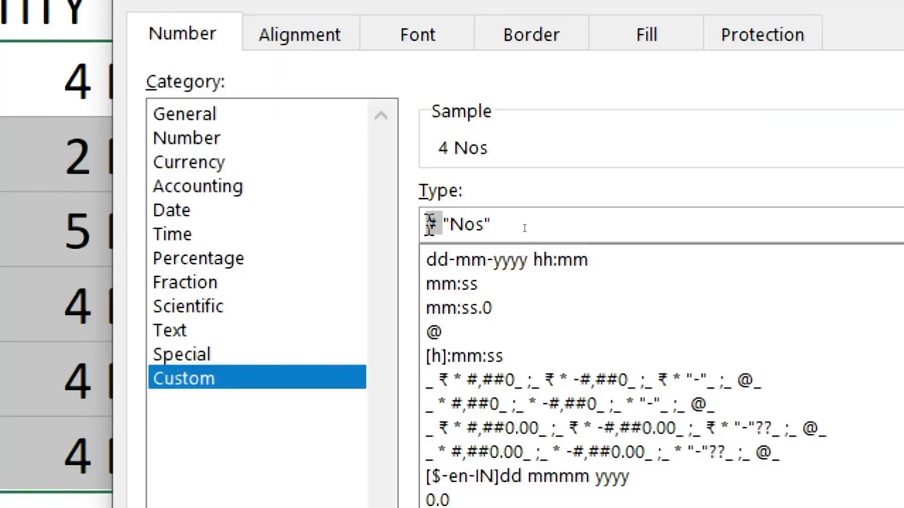
{"action": "key", "text": "BackSpace"}
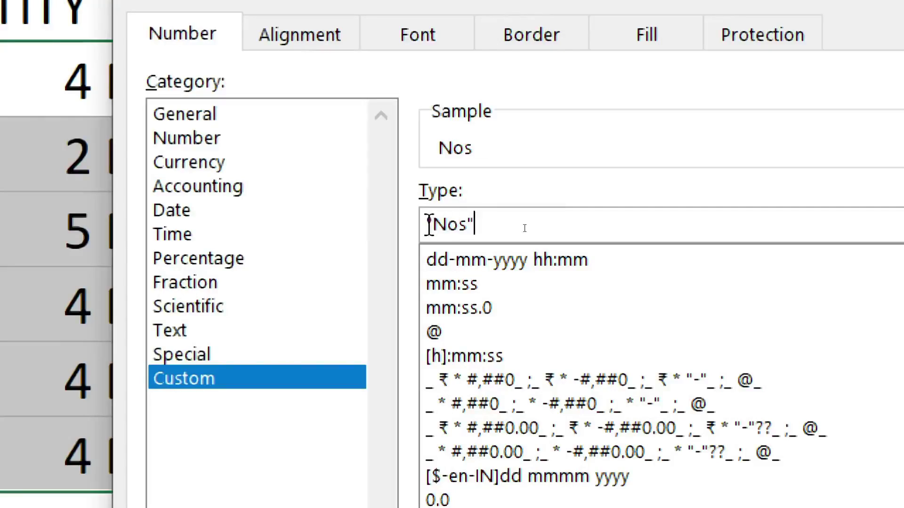
{"action": "type", "text": "#"}
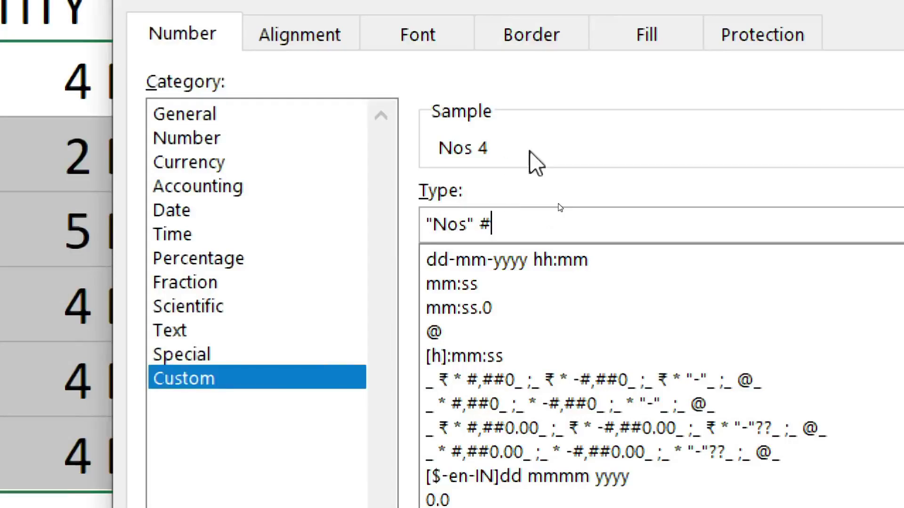
{"action": "key", "text": "BackSpace"}
{"action": "key", "text": "BackSpace"}
{"action": "key", "text": "BackSpace"}
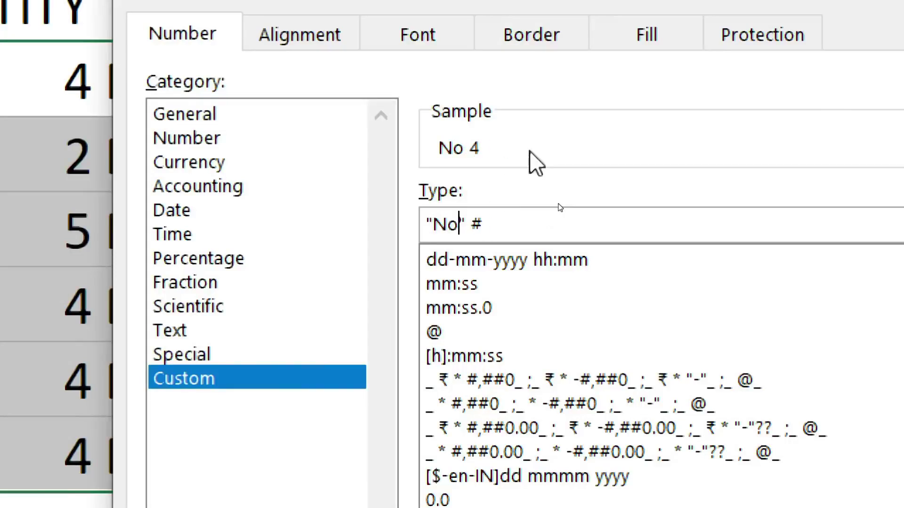
{"action": "type", "text": "Rs"}
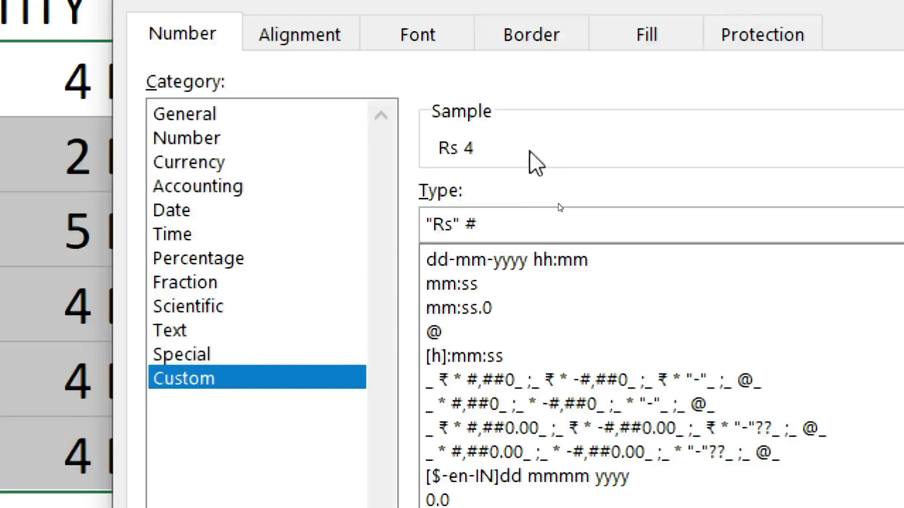
{"action": "key", "text": "BackSpace"}
{"action": "key", "text": "BackSpace"}
{"action": "type", "text": "Ns"}
{"action": "key", "text": "BackSpace"}
{"action": "type", "text": "os"}
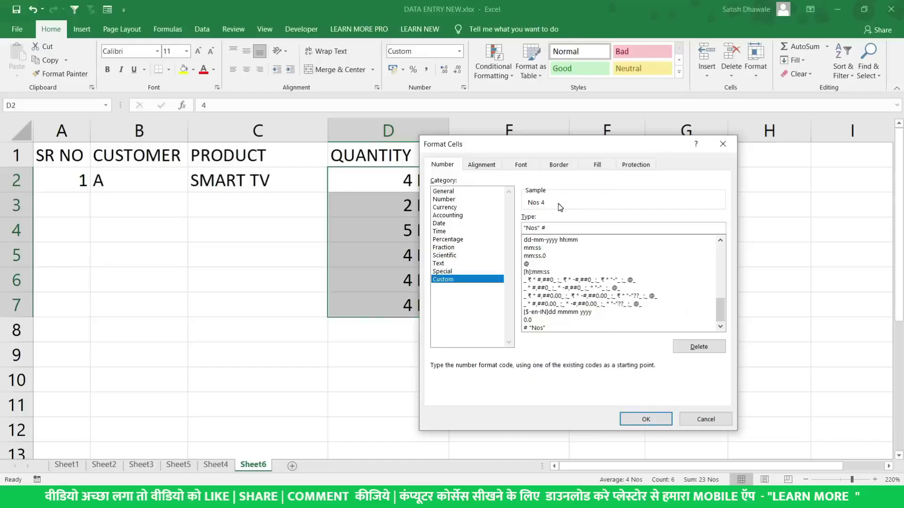
{"action": "key", "text": "Return"}
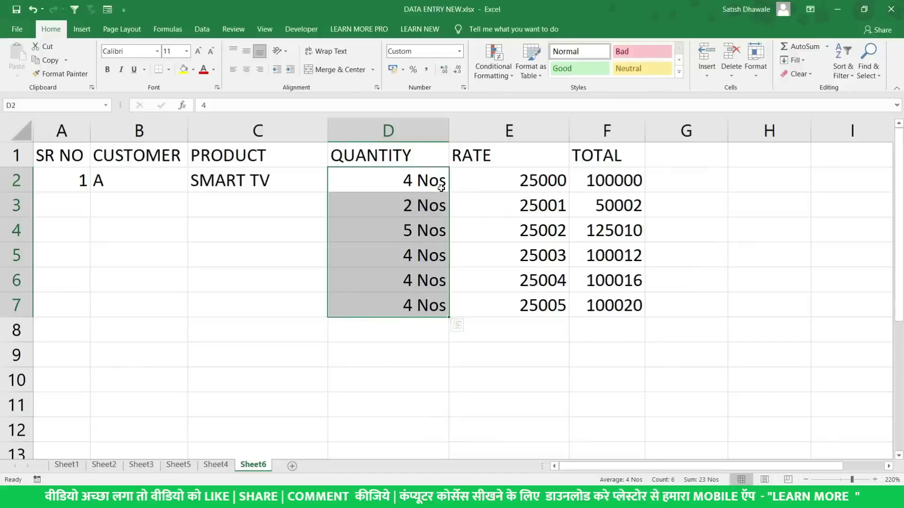
{"action": "left_click_drag", "start_coordinate": [432, 181], "coordinate": [428, 298]}
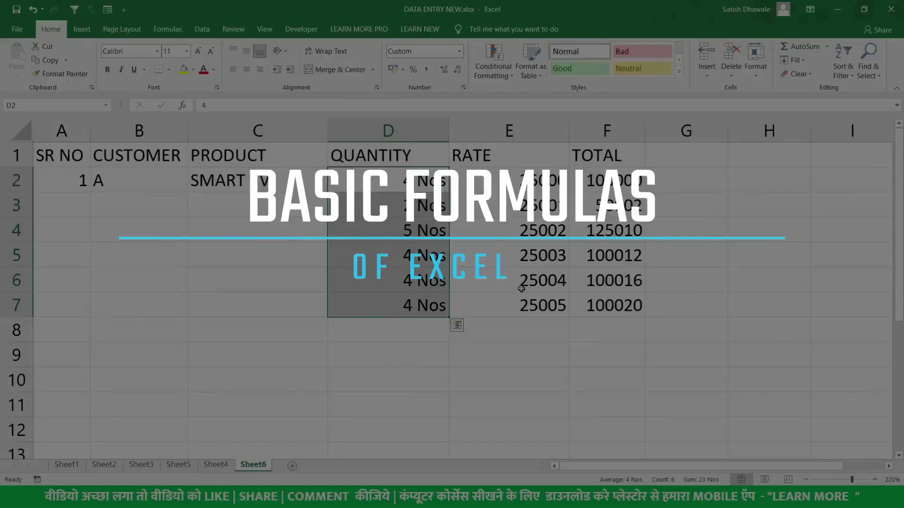
{"action": "left_click", "coordinate": [532, 323]}
{"action": "left_click_drag", "start_coordinate": [527, 181], "coordinate": [526, 307]}
{"action": "left_click", "coordinate": [518, 325]}
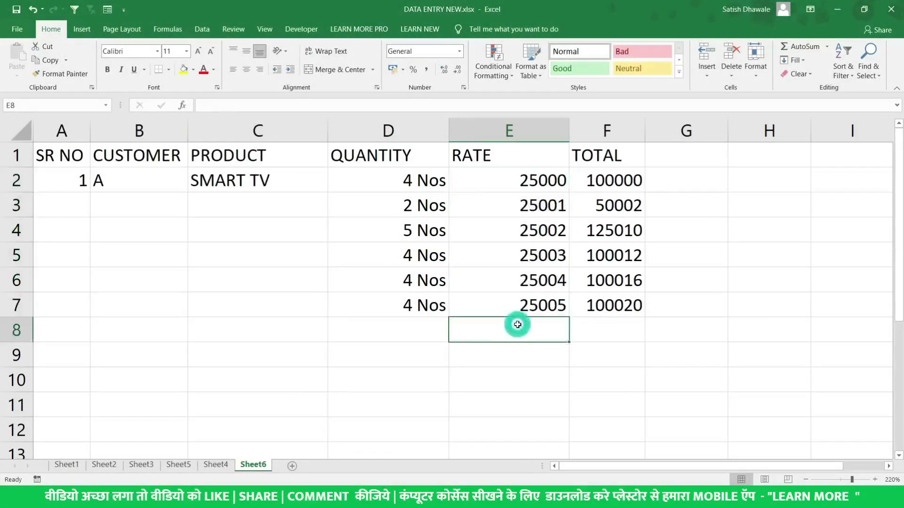
{"action": "type", "text": "=sum"}
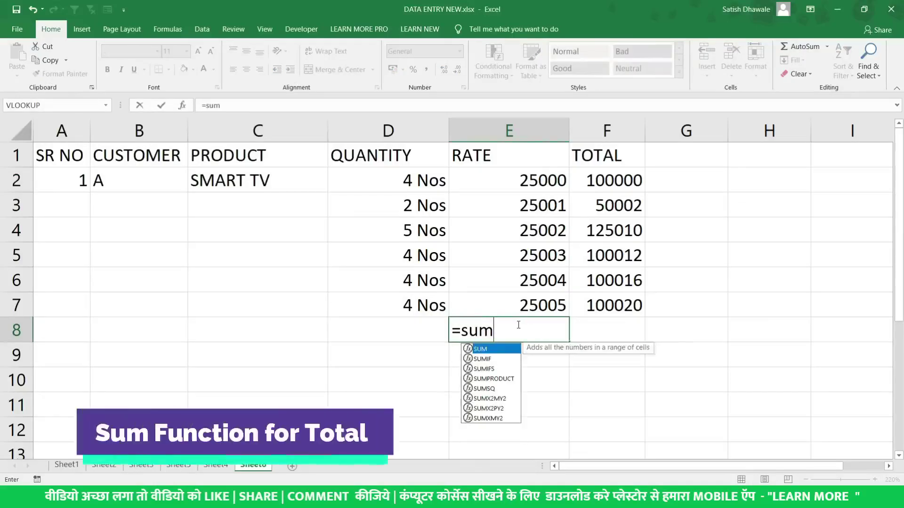
{"action": "key", "text": "ctrl+1"}
{"action": "key", "text": "BackSpace"}
{"action": "key", "text": "BackSpace"}
{"action": "key", "text": "BackSpace"}
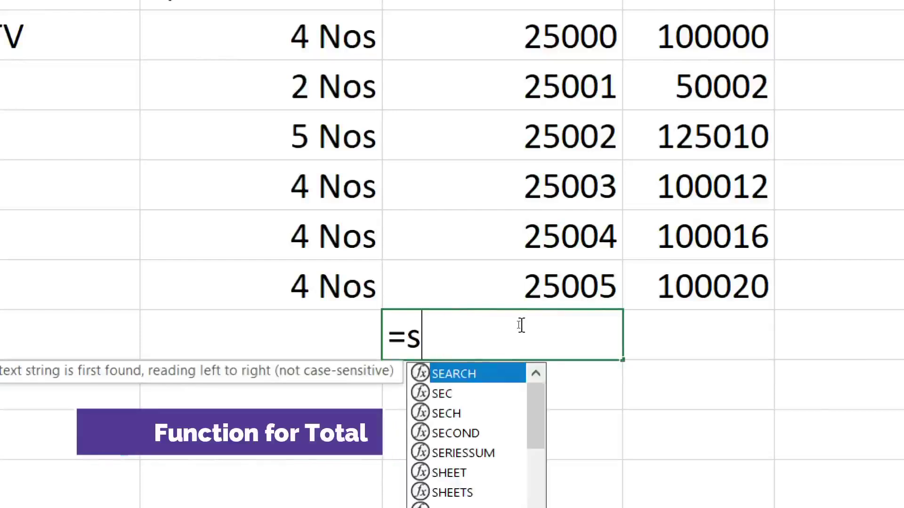
{"action": "type", "text": "sum"}
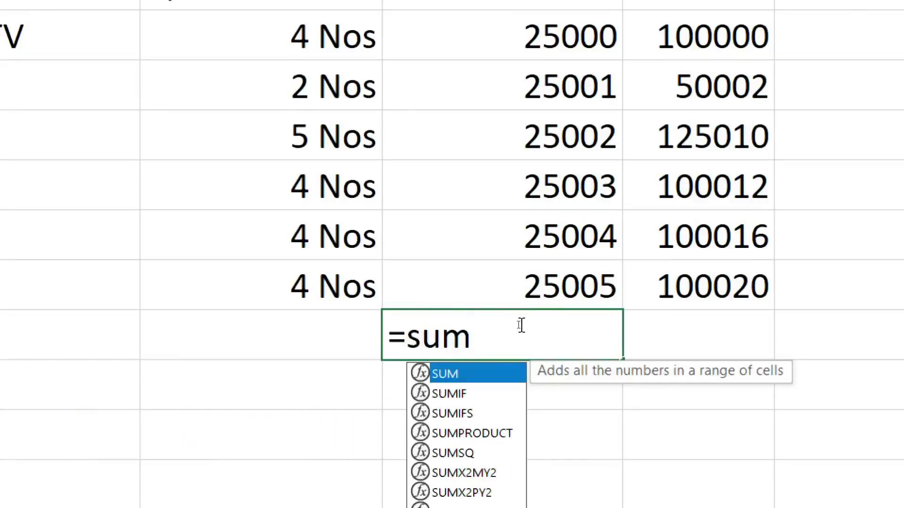
{"action": "type", "text": "("}
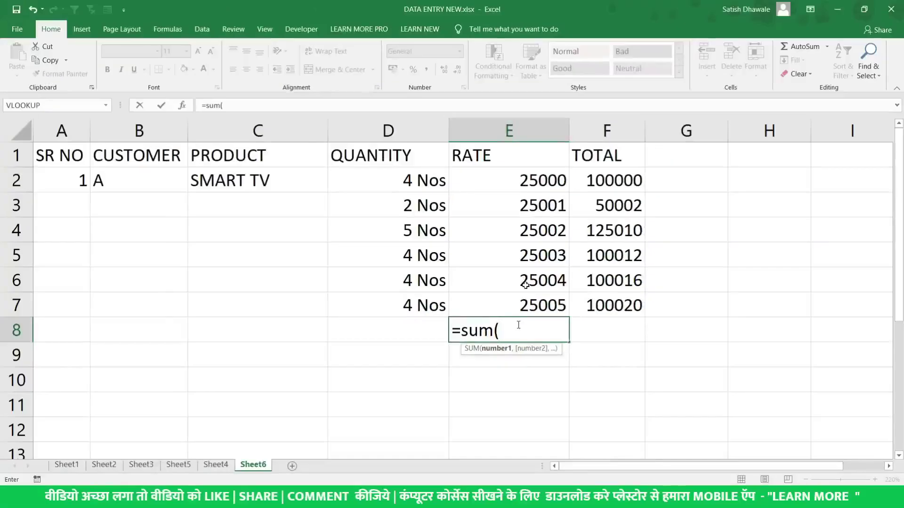
{"action": "left_click_drag", "start_coordinate": [549, 176], "coordinate": [539, 301]}
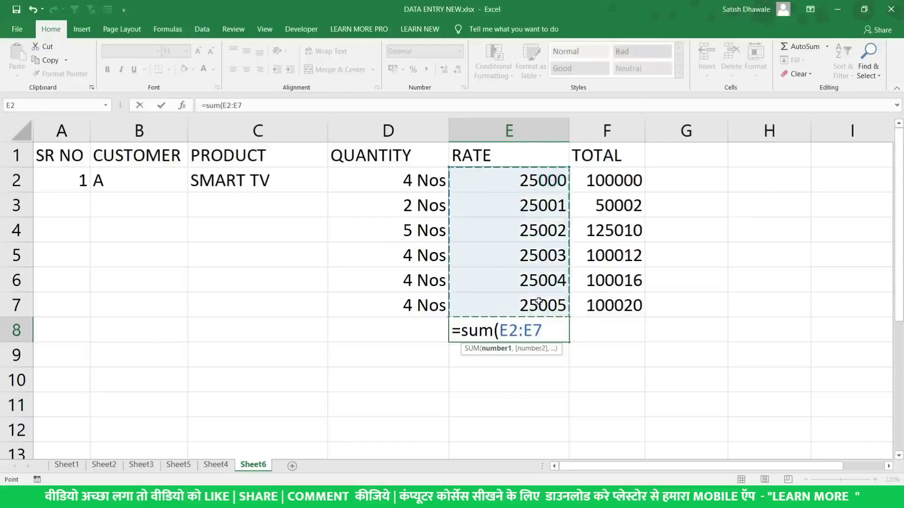
{"action": "key", "text": "Return"}
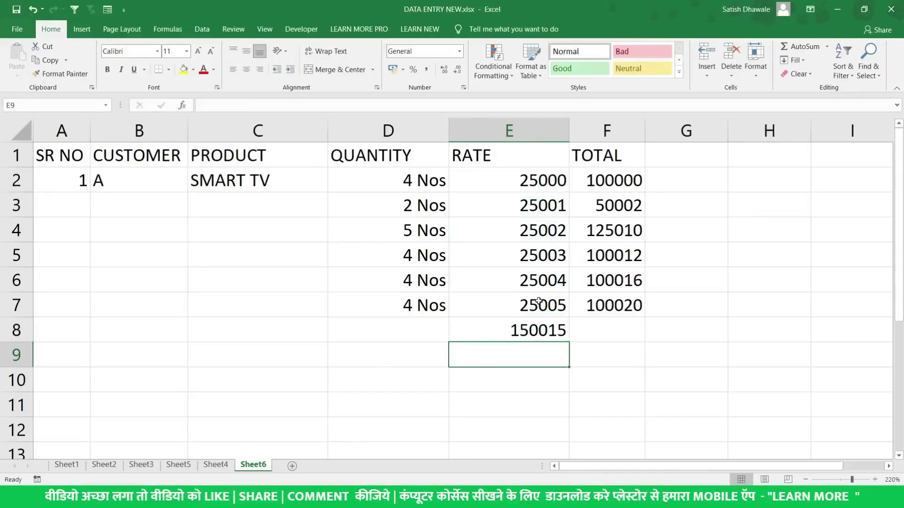
{"action": "key", "text": "Up"}
{"action": "key", "text": "Delete"}
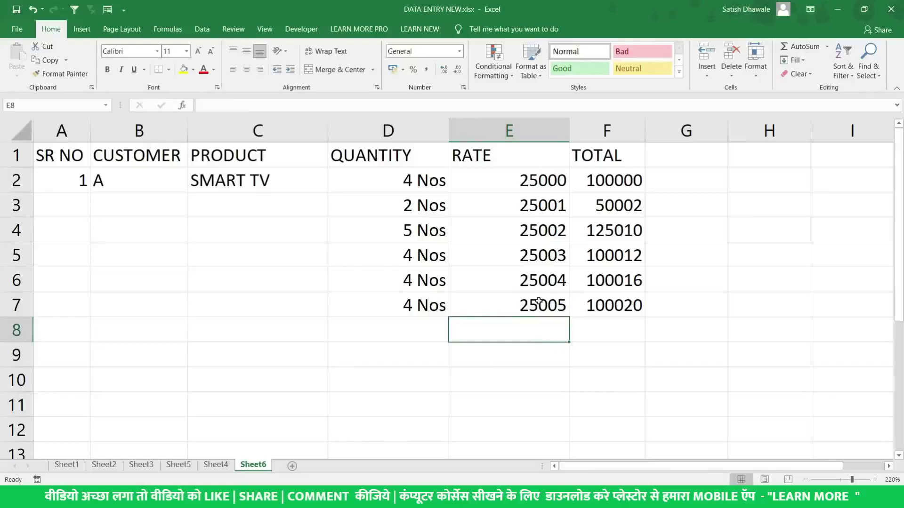
{"action": "key", "text": "alt+equal"}
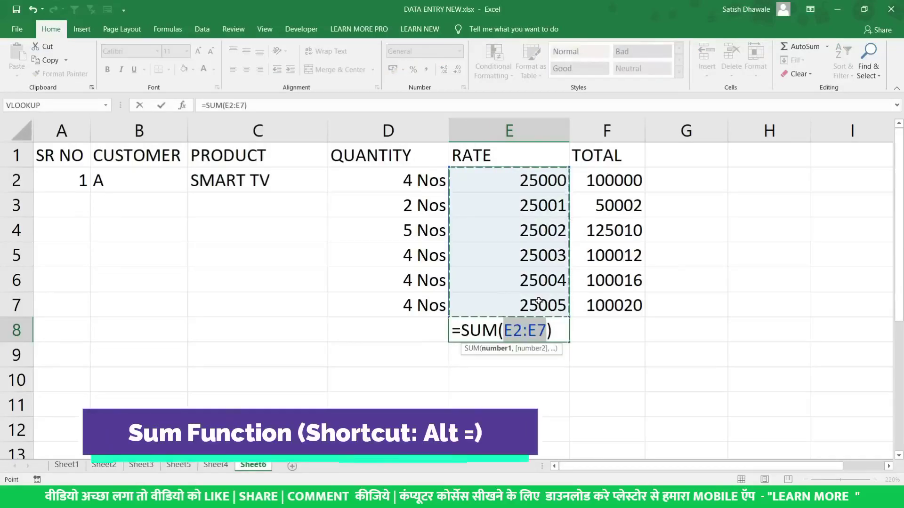
{"action": "key", "text": "Escape"}
{"action": "key", "text": "alt+equal"}
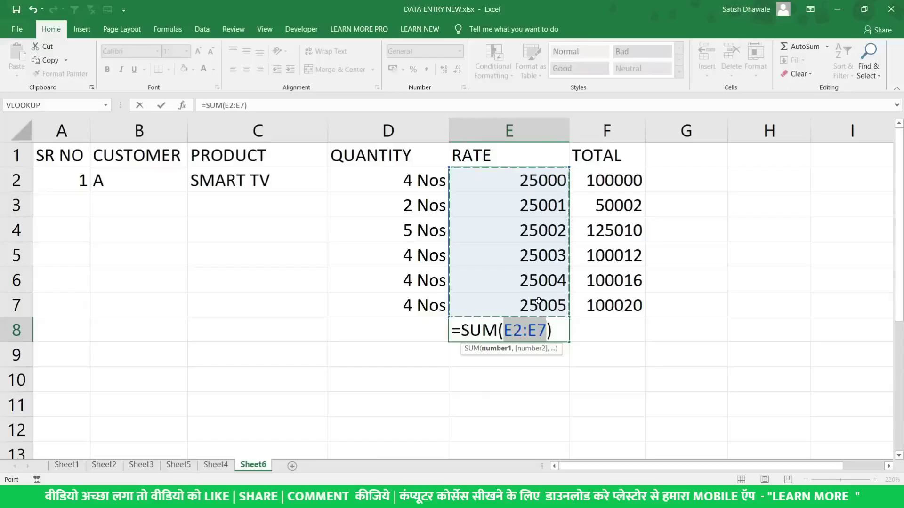
{"action": "key", "text": "Return"}
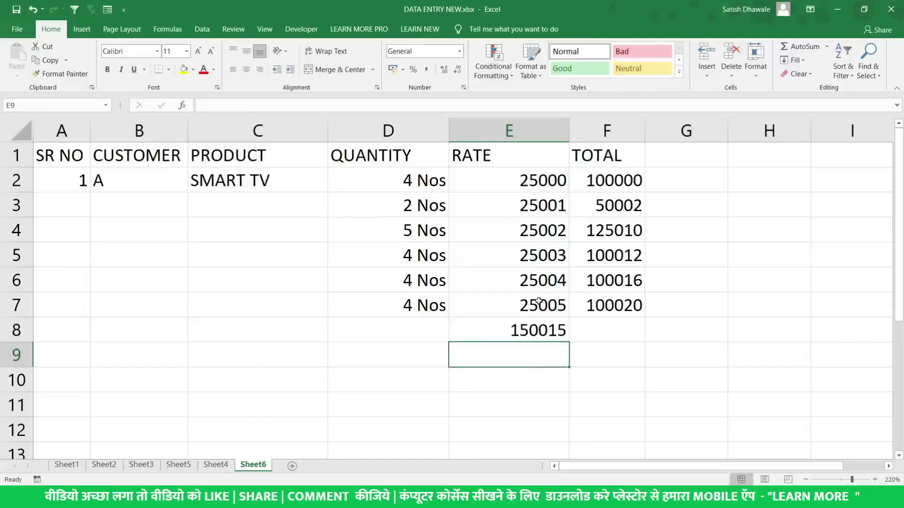
{"action": "left_click", "coordinate": [538, 325]}
{"action": "key", "text": "Delete"}
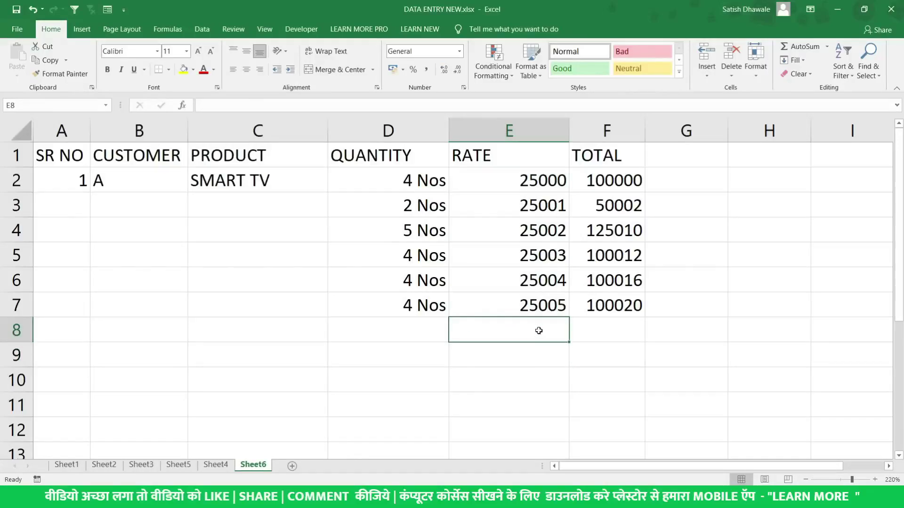
{"action": "left_click", "coordinate": [591, 330]}
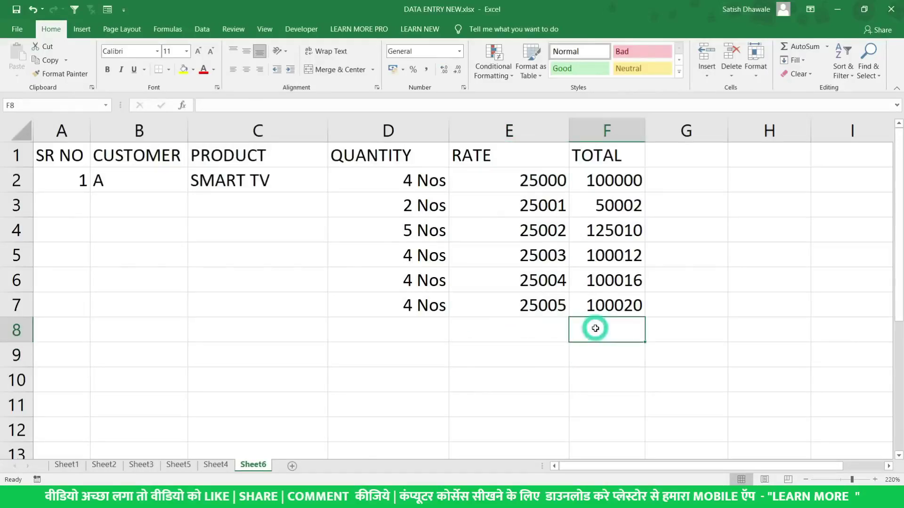
{"action": "key", "text": "alt+equal"}
{"action": "key", "text": "Return"}
{"action": "left_click", "coordinate": [595, 328]}
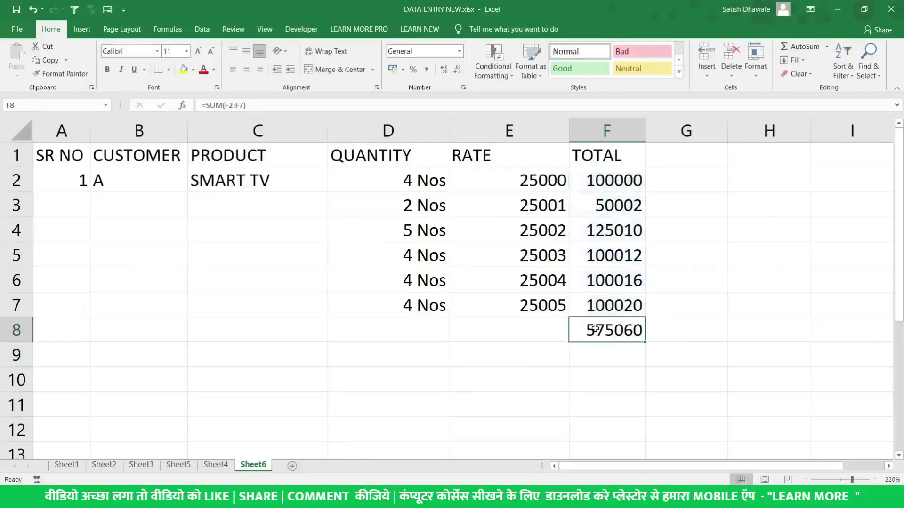
{"action": "key", "text": "Delete"}
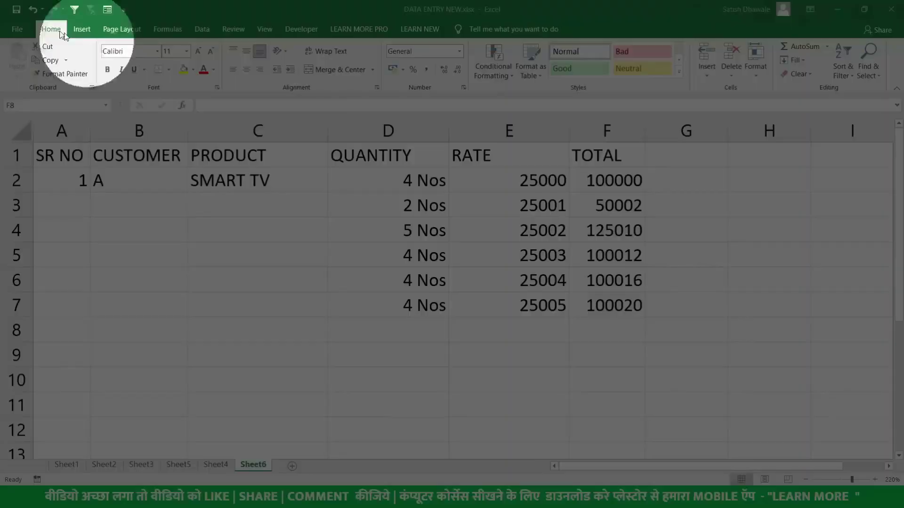
Try COUNT and then MAX of F2:F7 in F8, deleting the count
{"action": "left_click", "coordinate": [827, 47]}
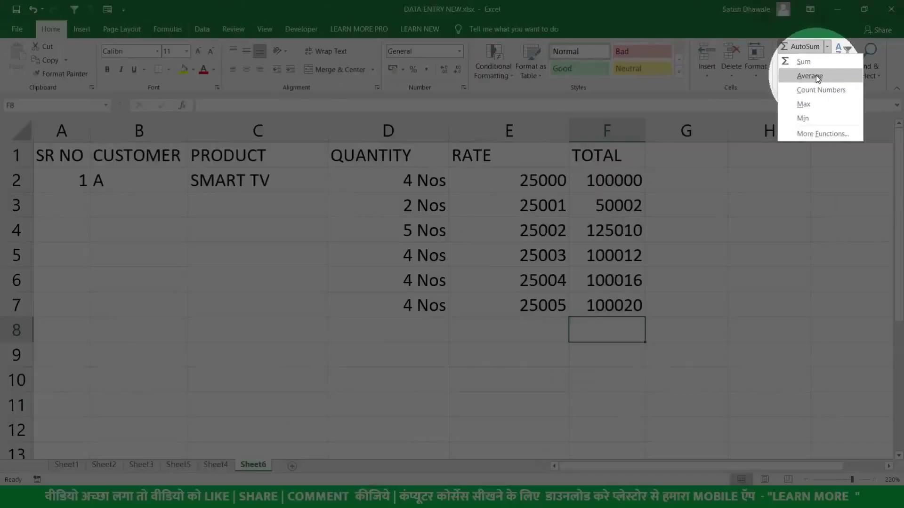
{"action": "left_click", "coordinate": [811, 89]}
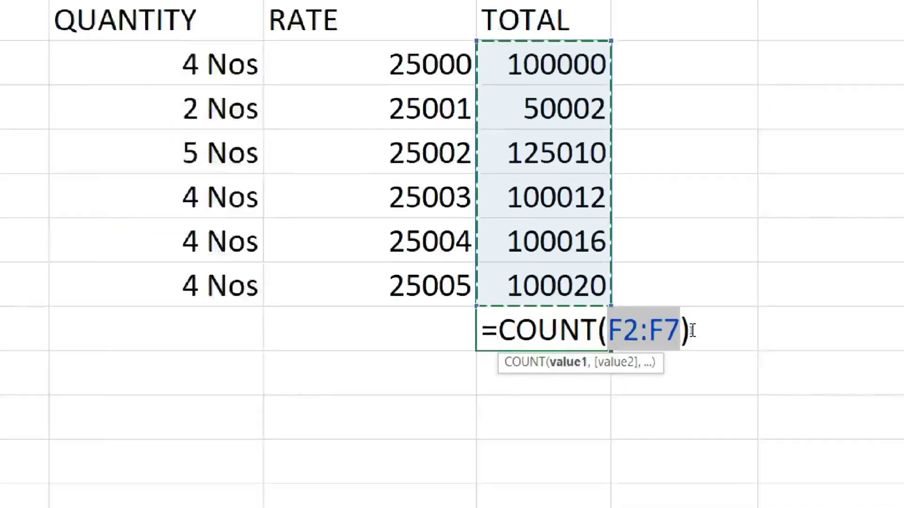
{"action": "key", "text": "Return"}
{"action": "left_click", "coordinate": [632, 328]}
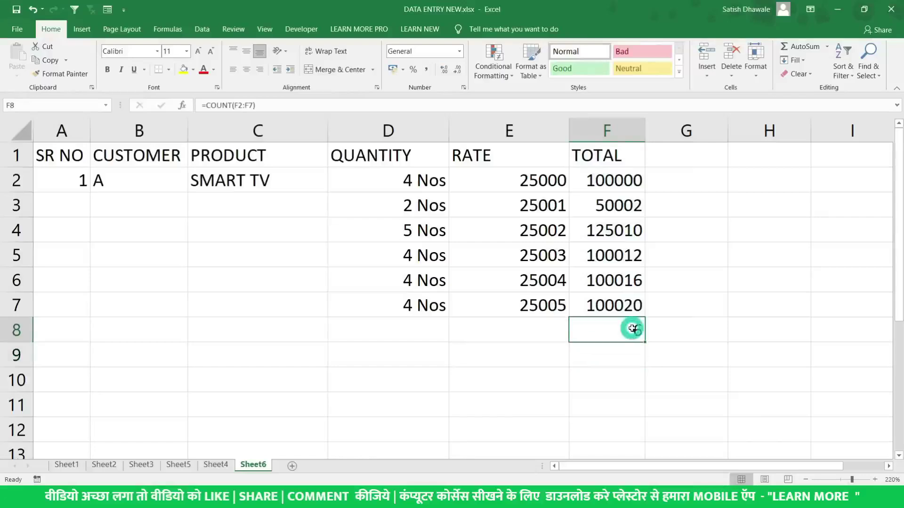
{"action": "key", "text": "Delete"}
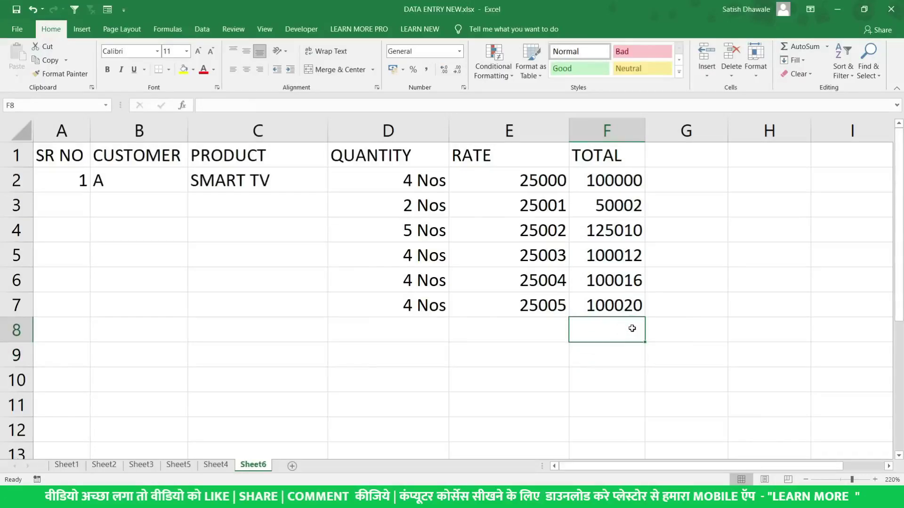
{"action": "left_click", "coordinate": [827, 46]}
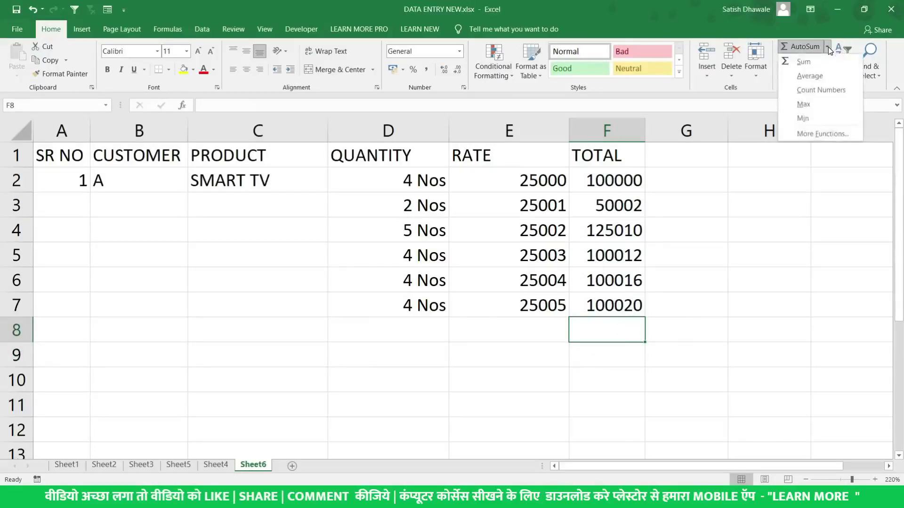
{"action": "left_click", "coordinate": [803, 105]}
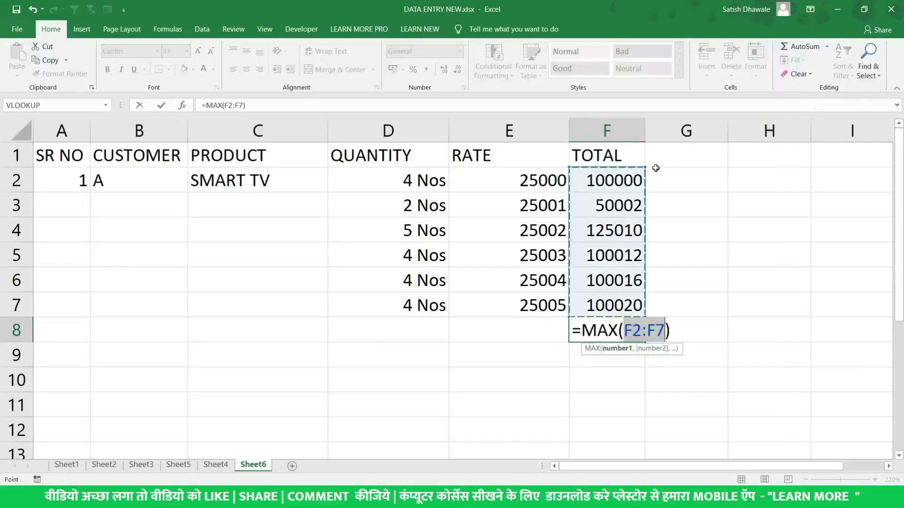
{"action": "key", "text": "Return"}
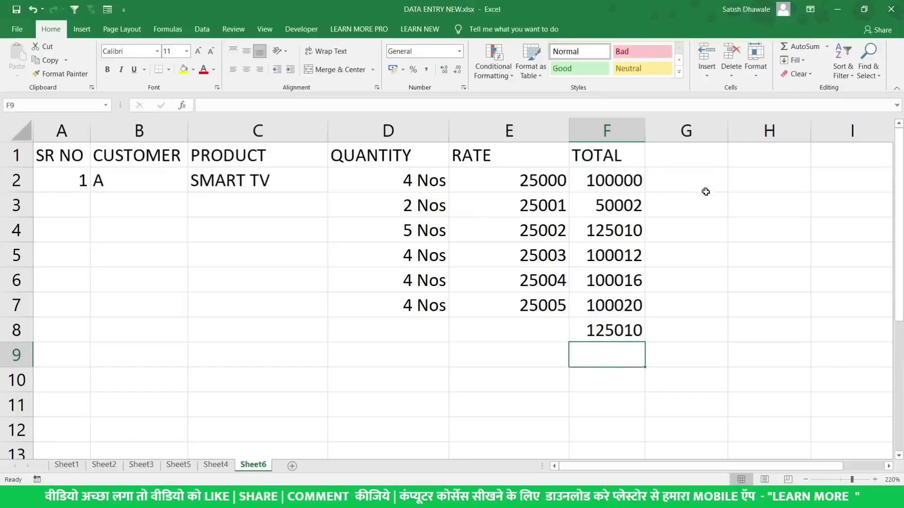
Insert MIN of F2:F7 in H3 (50002), then clear H3 and the 125010 in F8
{"action": "left_click", "coordinate": [751, 199]}
{"action": "left_click", "coordinate": [828, 47]}
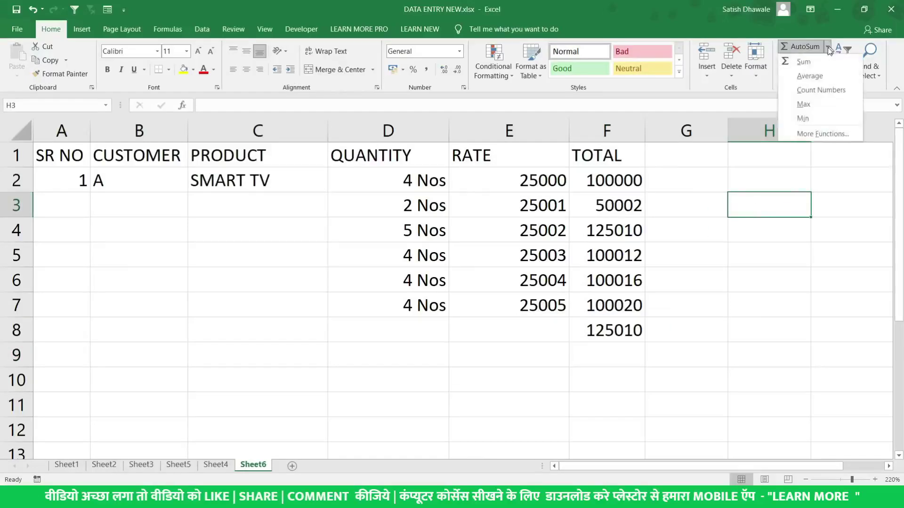
{"action": "left_click", "coordinate": [806, 118]}
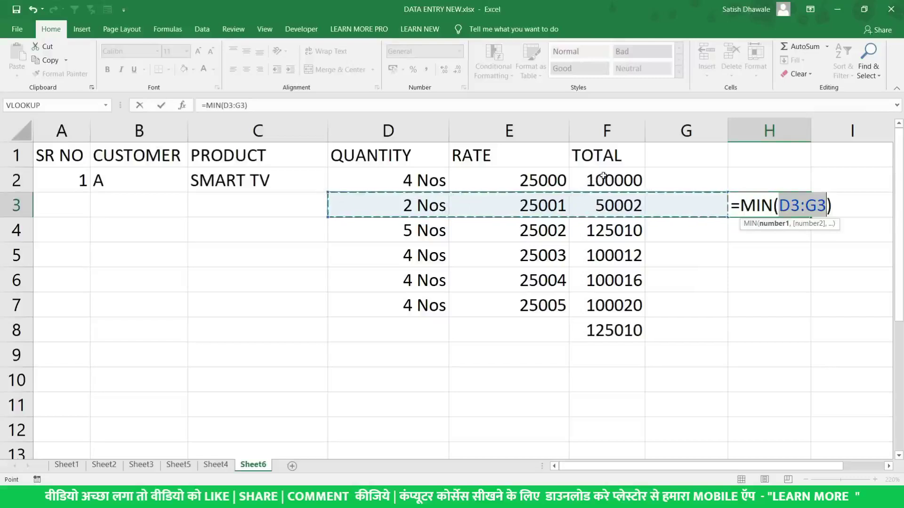
{"action": "left_click_drag", "start_coordinate": [603, 176], "coordinate": [604, 296]}
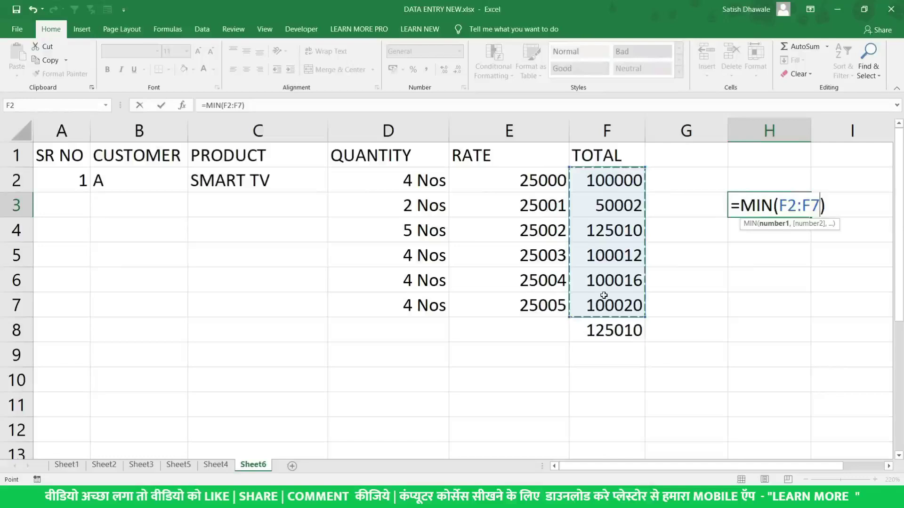
{"action": "key", "text": "Return"}
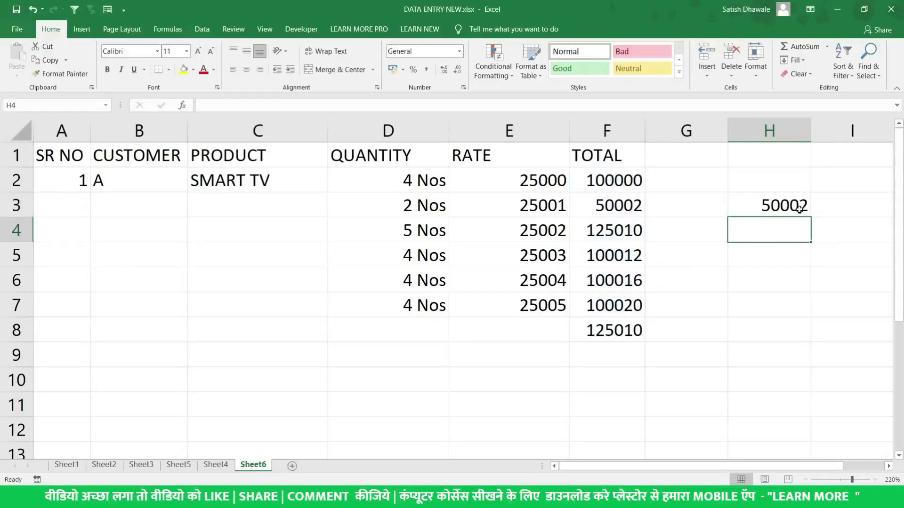
{"action": "left_click", "coordinate": [799, 209]}
{"action": "key", "text": "Delete"}
{"action": "left_click", "coordinate": [631, 323]}
{"action": "key", "text": "Delete"}
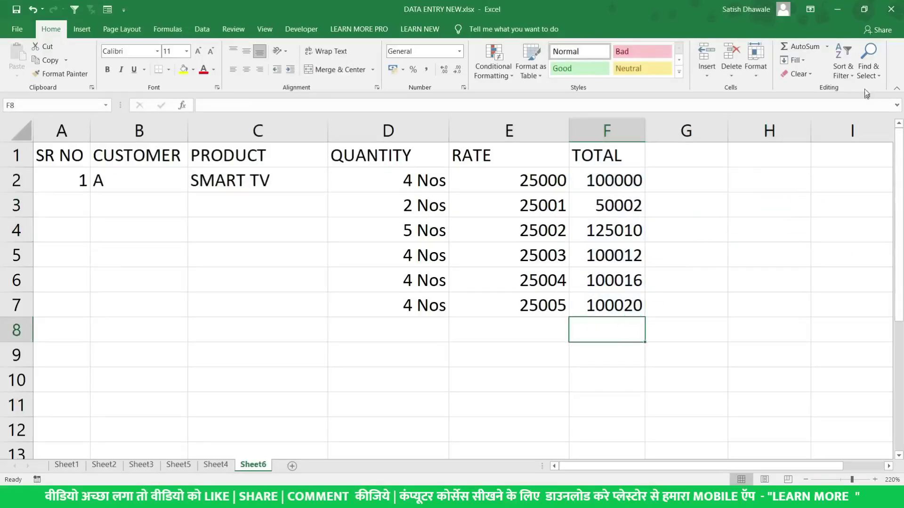
{"action": "left_click", "coordinate": [827, 47]}
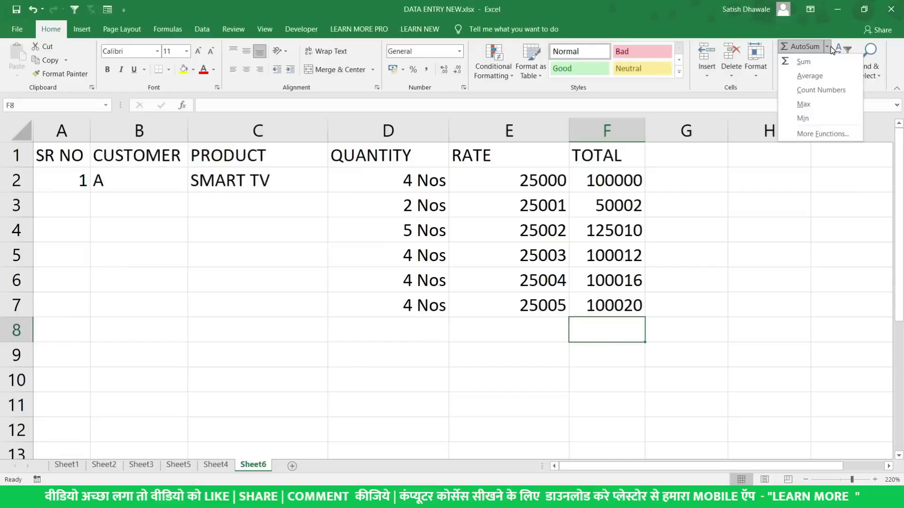
{"action": "left_click", "coordinate": [829, 47]}
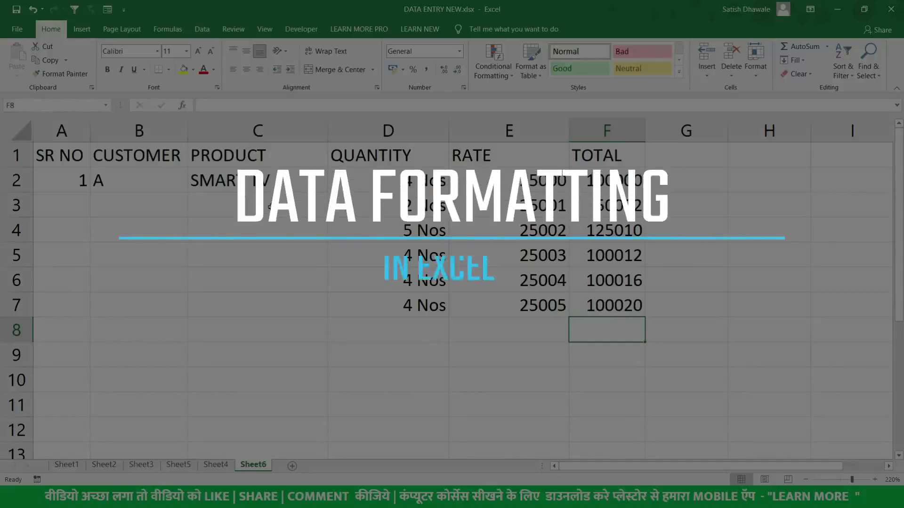
Fill serial numbers 1–6, customer A and SMART TV down to row 7, then preview the sheet
{"action": "left_click_drag", "start_coordinate": [70, 181], "coordinate": [295, 306]}
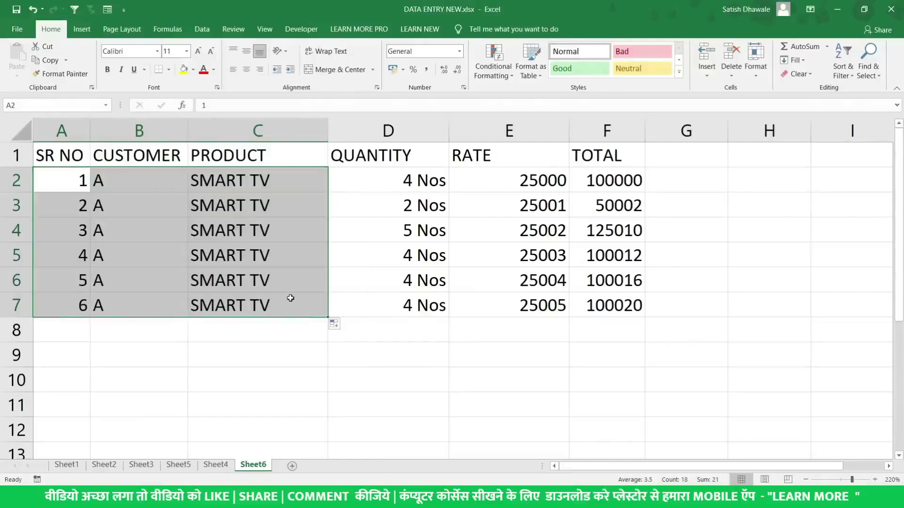
{"action": "left_click_drag", "start_coordinate": [40, 159], "coordinate": [587, 158]}
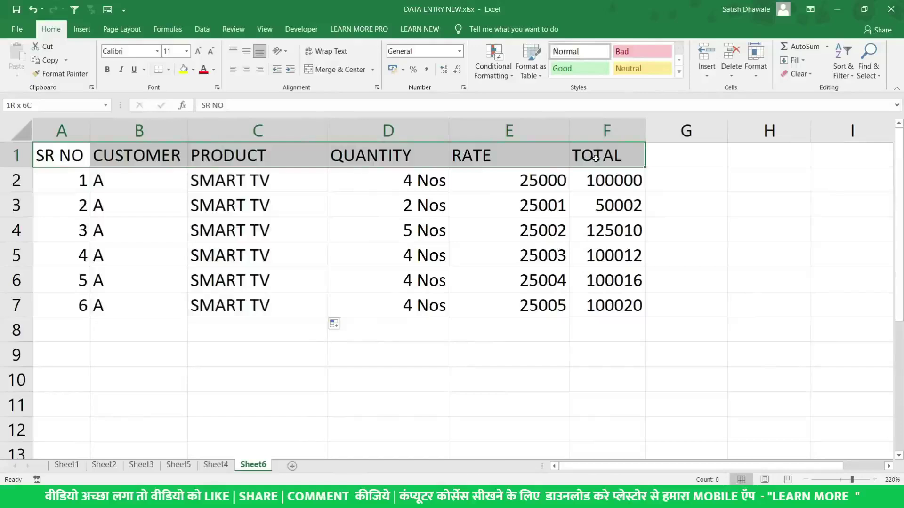
{"action": "left_click", "coordinate": [521, 155]}
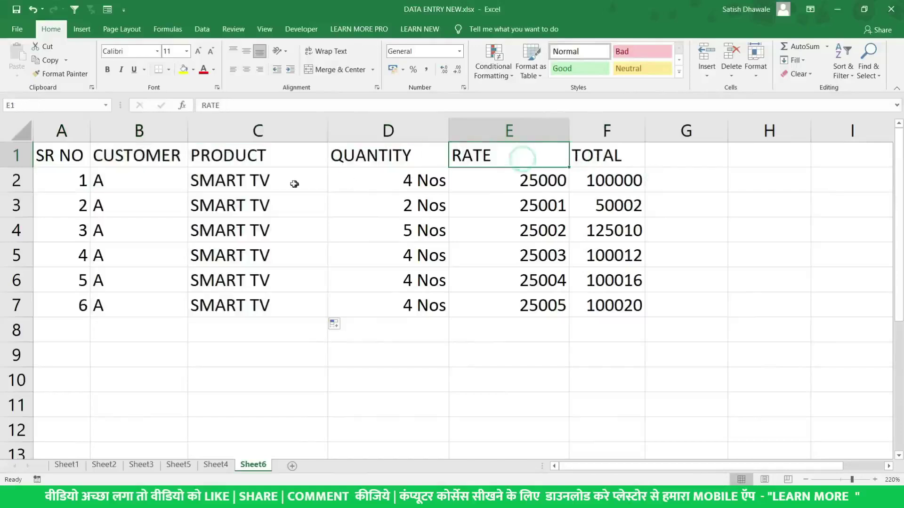
{"action": "left_click", "coordinate": [70, 157]}
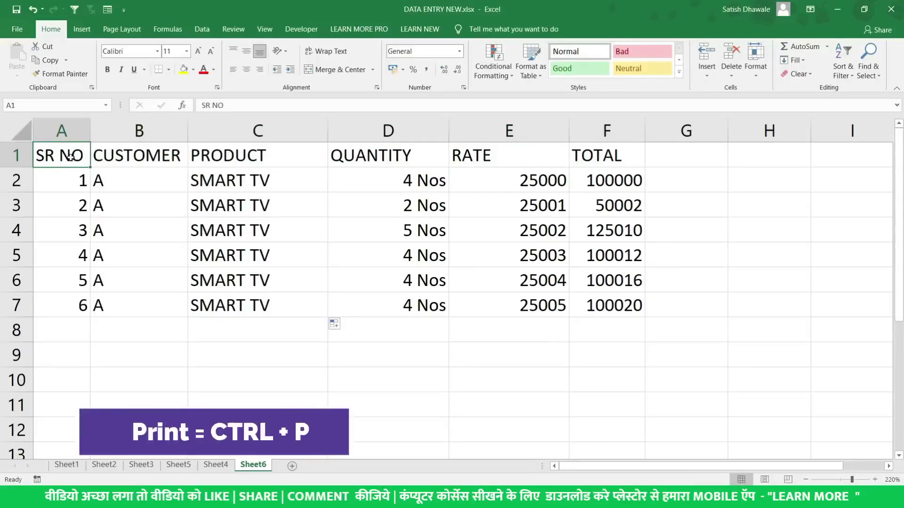
{"action": "key", "text": "ctrl+p"}
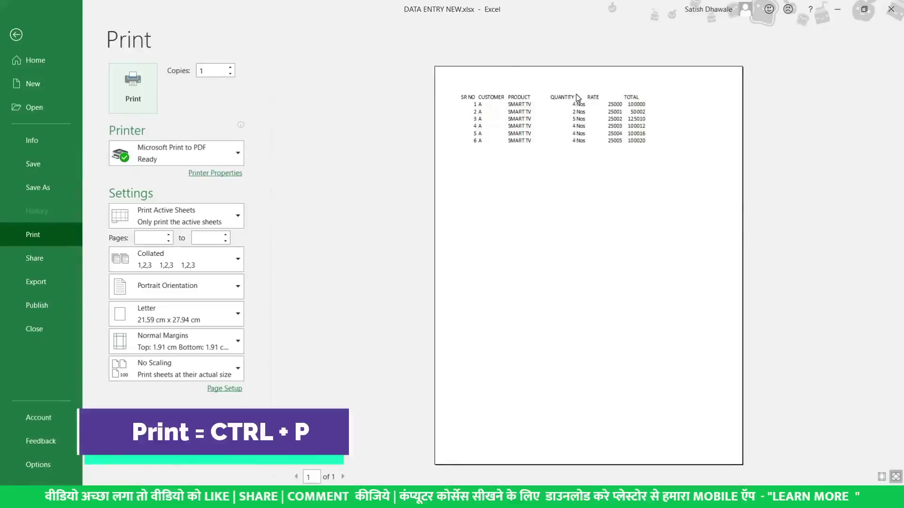
{"action": "left_click", "coordinate": [614, 74]}
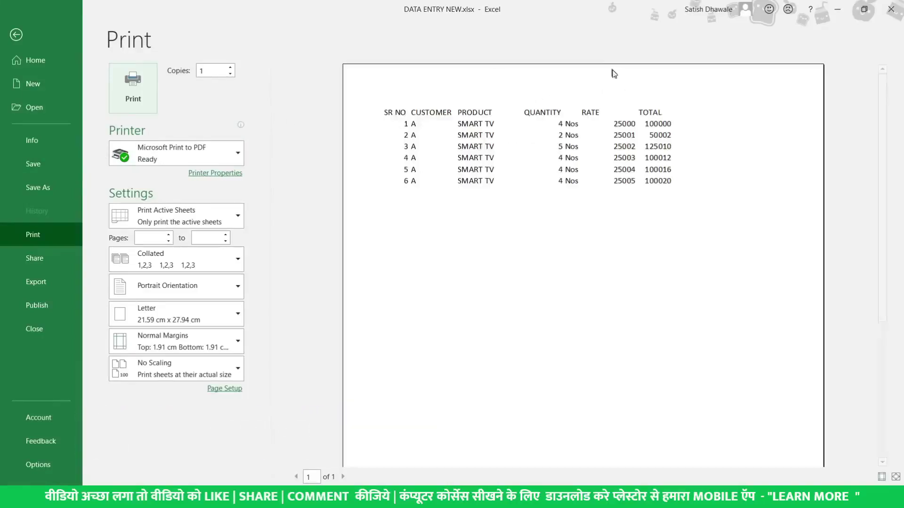
{"action": "left_click", "coordinate": [634, 101]}
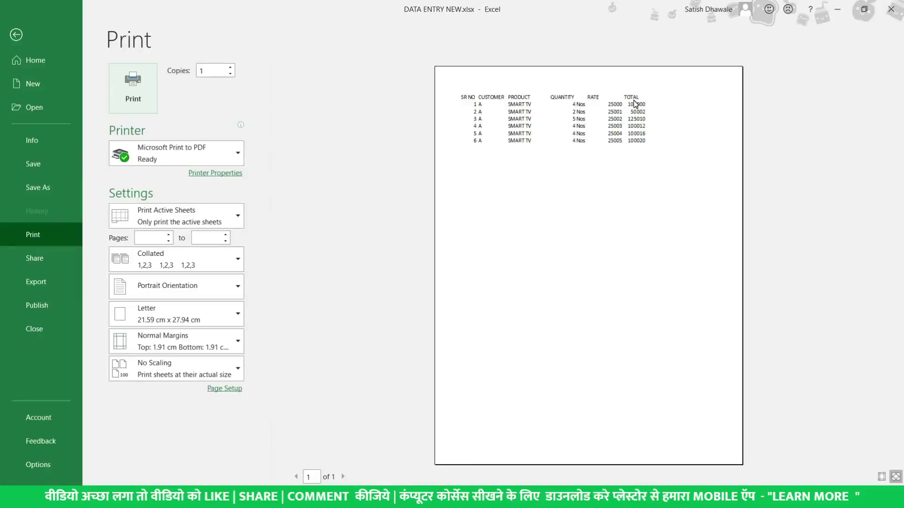
{"action": "left_click", "coordinate": [633, 99]}
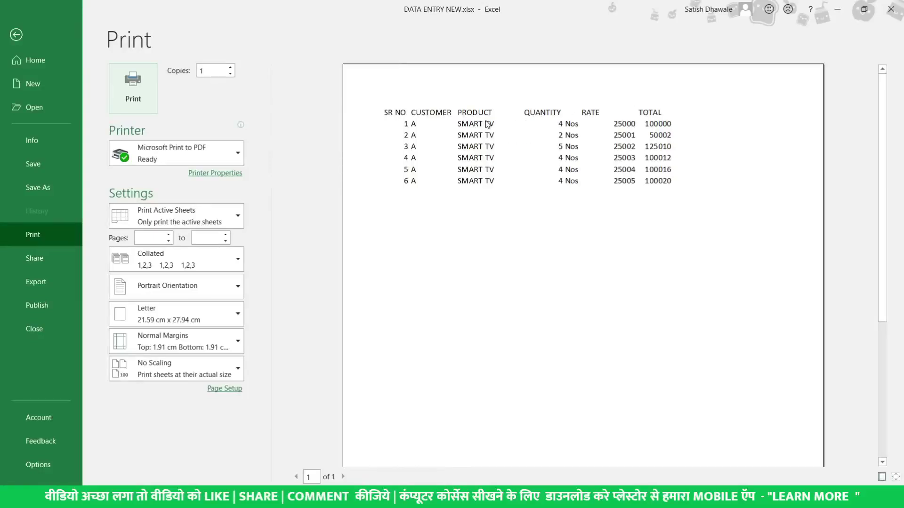
{"action": "key", "text": "Escape"}
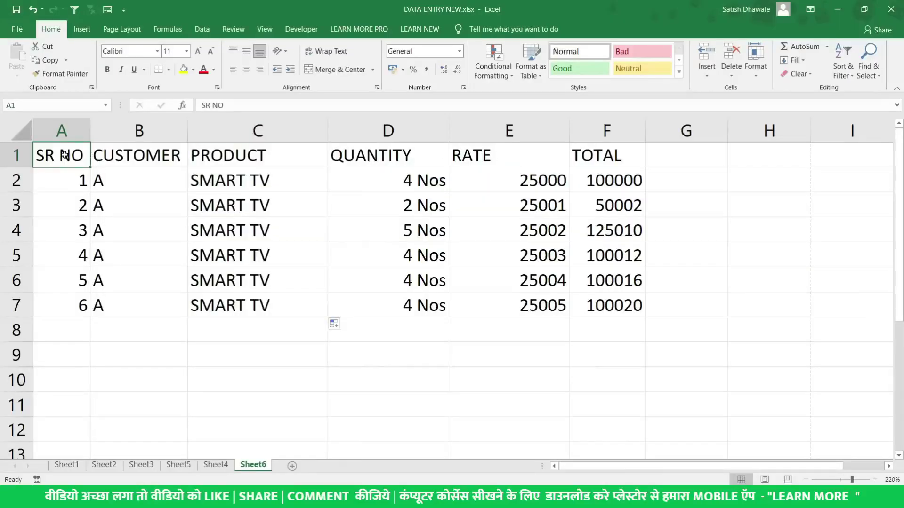
Make the header row A1:F1 bold
{"action": "left_click_drag", "start_coordinate": [64, 154], "coordinate": [601, 150]}
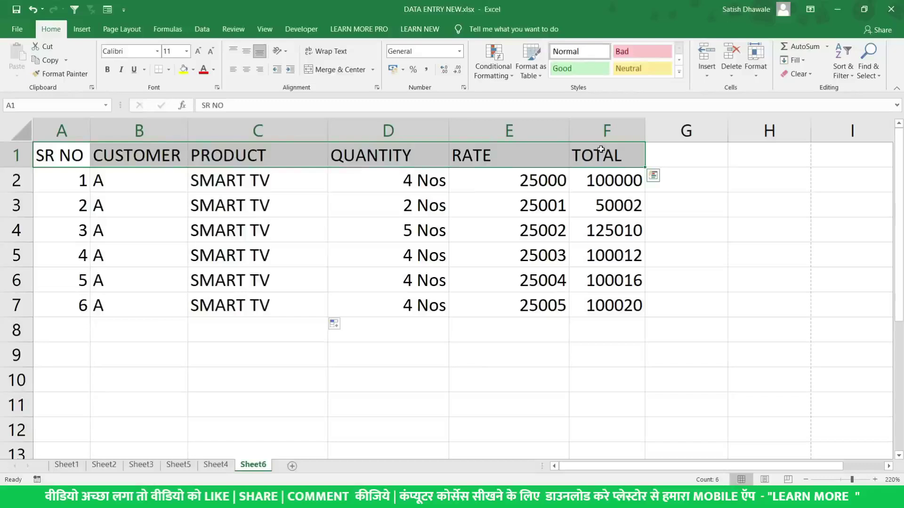
{"action": "key", "text": "alt+shift+F10"}
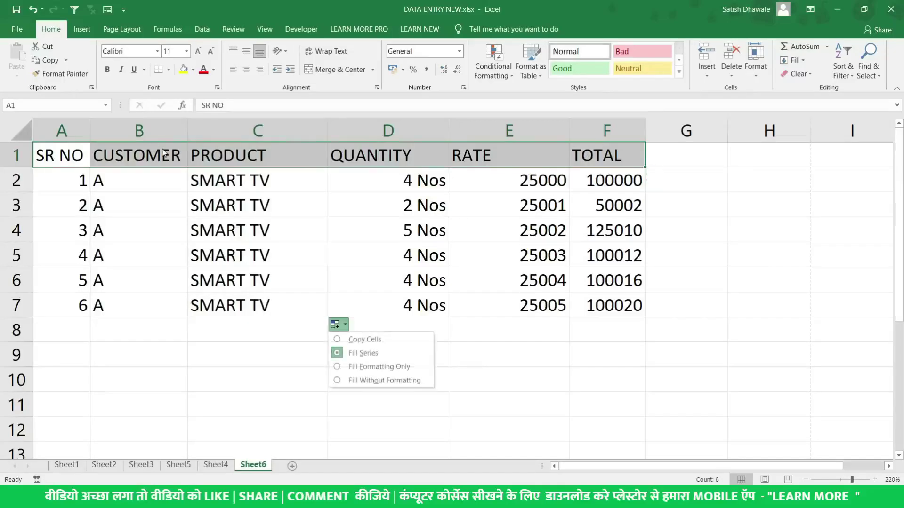
{"action": "left_click_drag", "start_coordinate": [61, 155], "coordinate": [603, 155]}
{"action": "key", "text": "ctrl+b"}
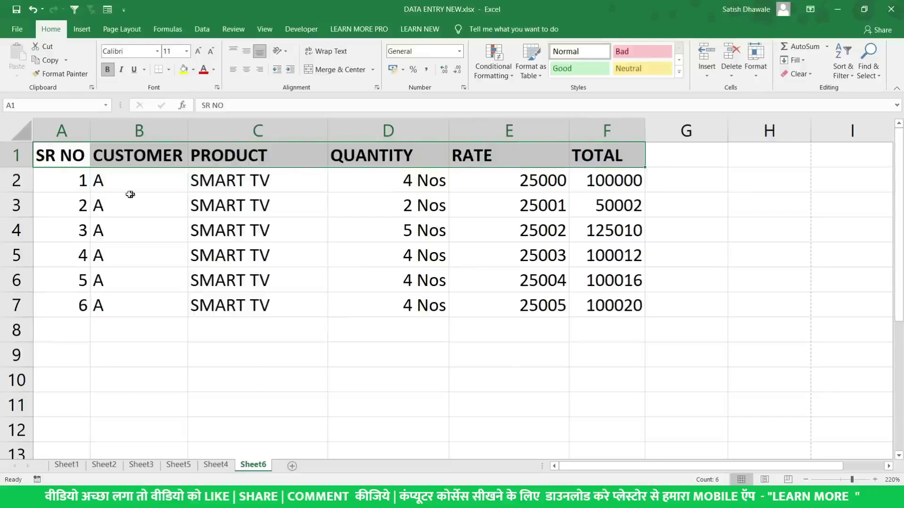
Apply All Borders to the table A1:F7 and check it in print preview
{"action": "left_click_drag", "start_coordinate": [70, 158], "coordinate": [605, 303]}
{"action": "left_click", "coordinate": [169, 69]}
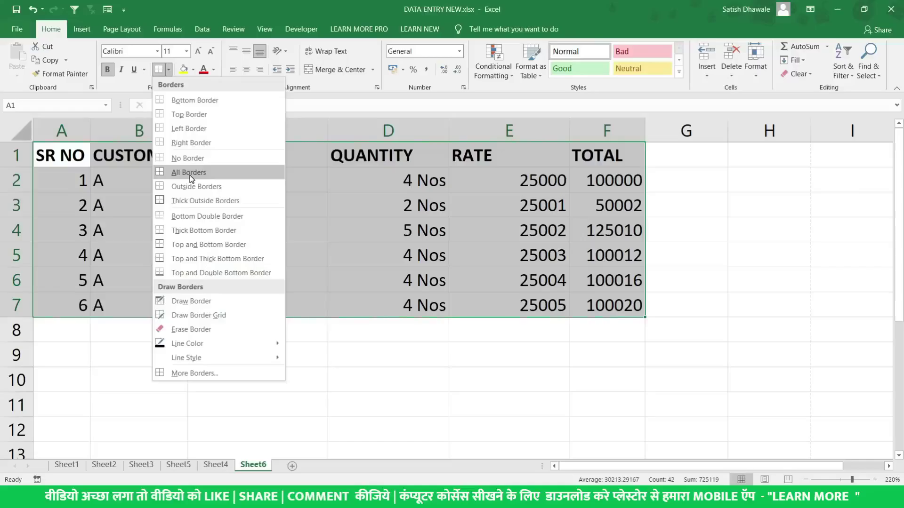
{"action": "left_click", "coordinate": [191, 173]}
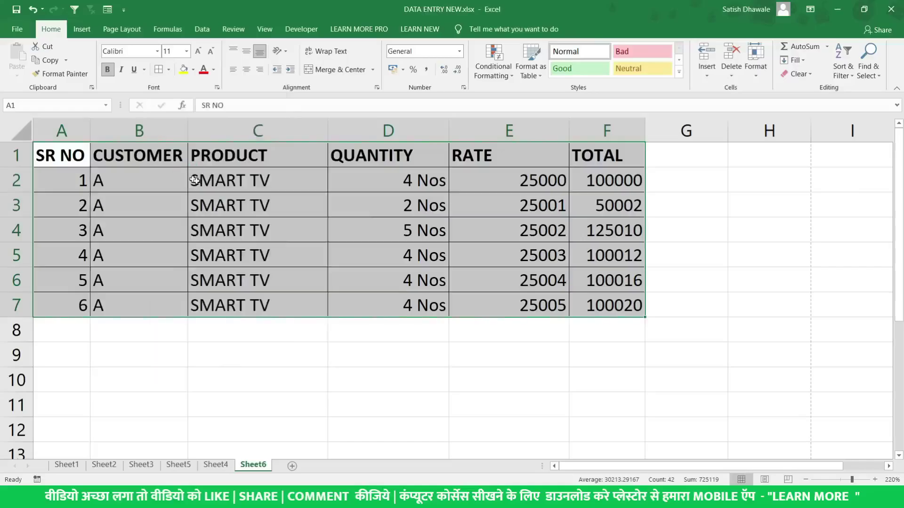
{"action": "left_click", "coordinate": [211, 187]}
{"action": "key", "text": "ctrl+p"}
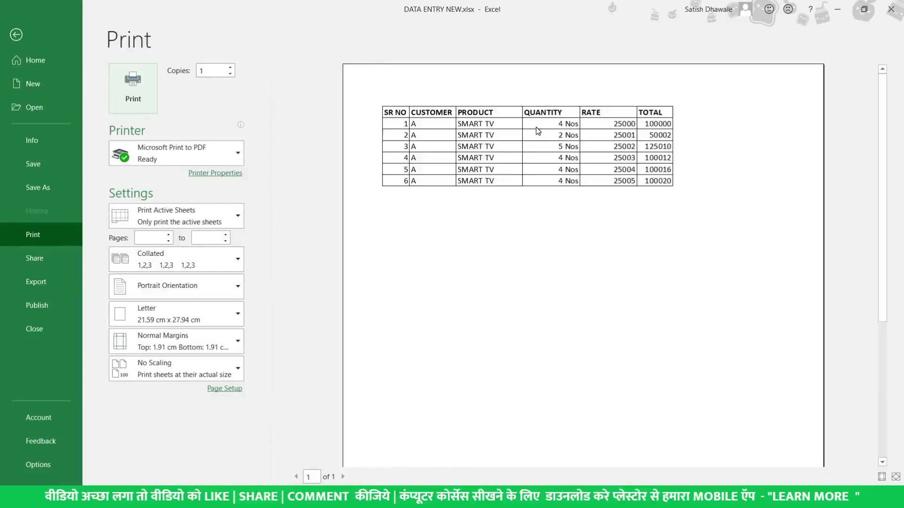
{"action": "key", "text": "Escape"}
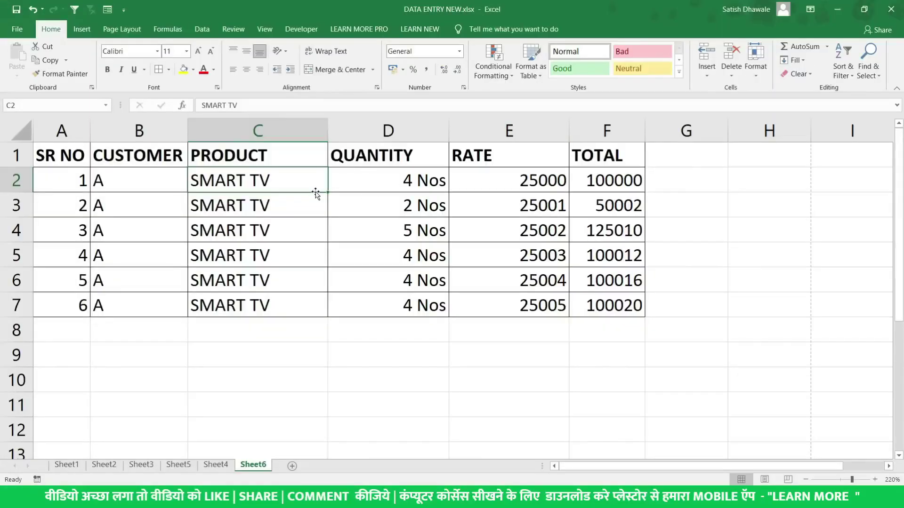
Centre C1:C7, the PRODUCT heading and its six SMART TV entries
{"action": "left_click_drag", "start_coordinate": [295, 153], "coordinate": [287, 310]}
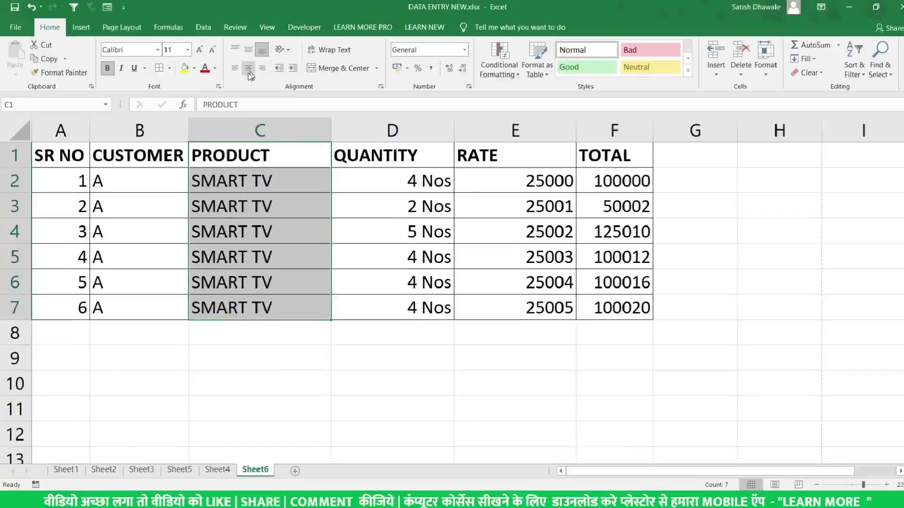
{"action": "left_click", "coordinate": [247, 68]}
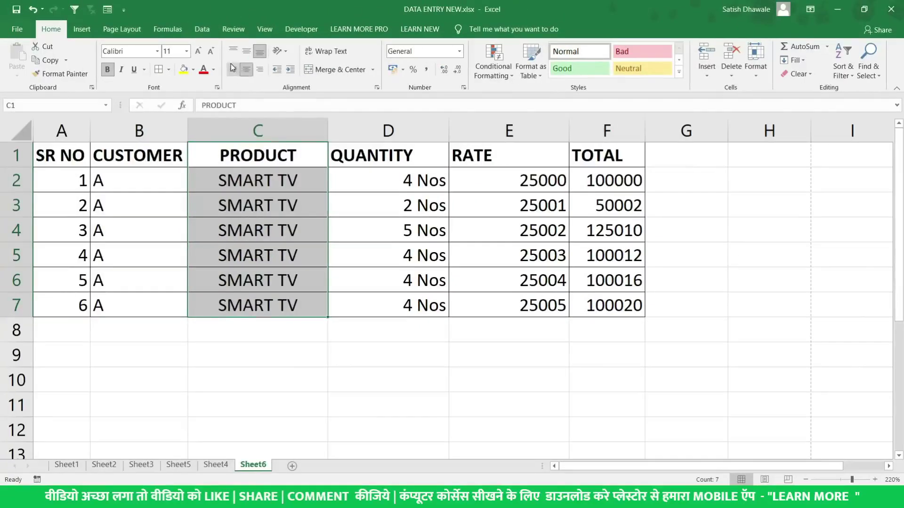
{"action": "left_click", "coordinate": [233, 69]}
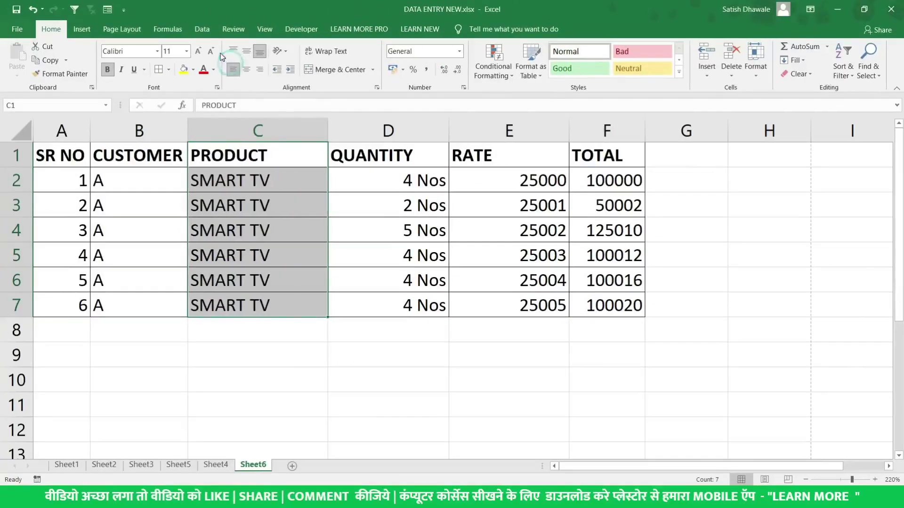
{"action": "left_click", "coordinate": [247, 71]}
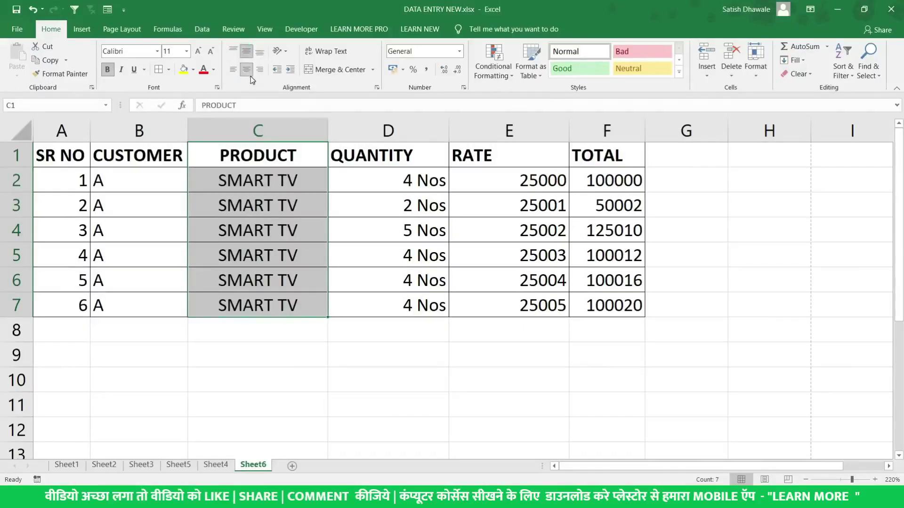
{"action": "left_click", "coordinate": [248, 71]}
{"action": "left_click", "coordinate": [248, 69]}
{"action": "left_click", "coordinate": [229, 181]}
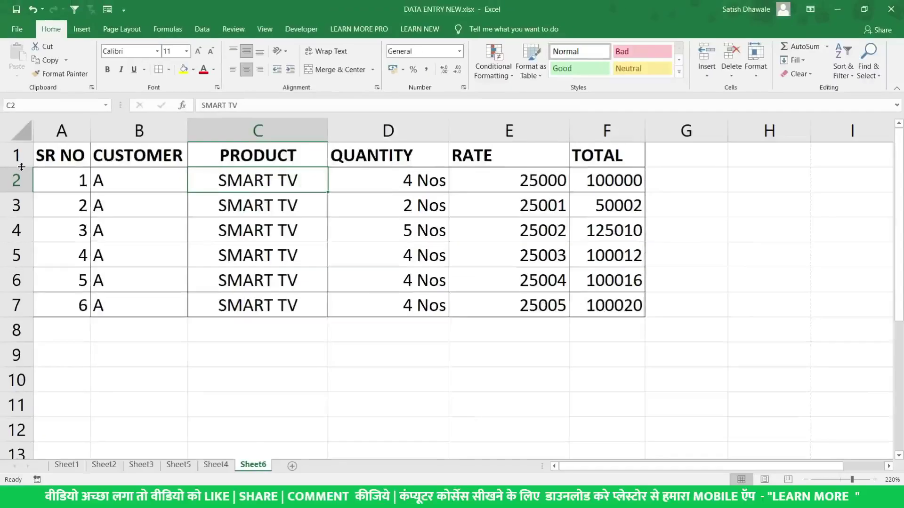
Make the header row taller and centre headings A1:F1 horizontally and vertically
{"action": "left_click_drag", "start_coordinate": [22, 167], "coordinate": [24, 201]}
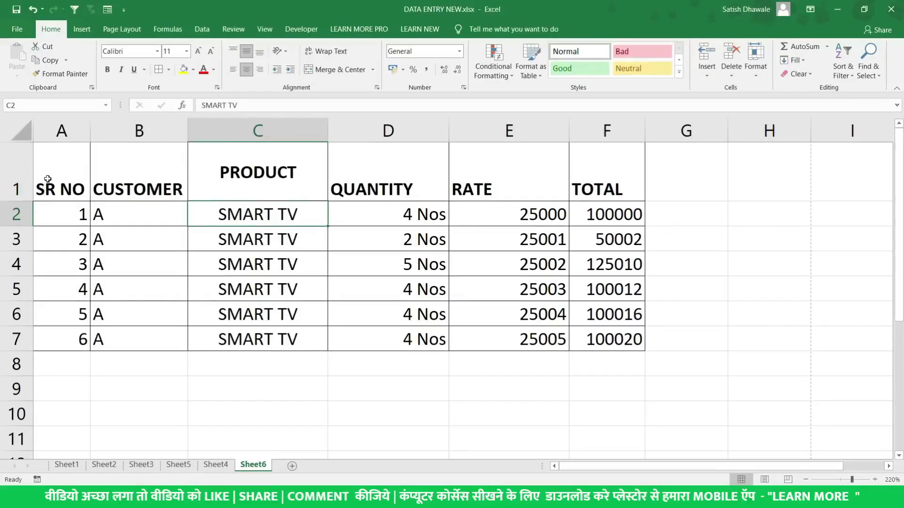
{"action": "left_click_drag", "start_coordinate": [54, 174], "coordinate": [632, 169]}
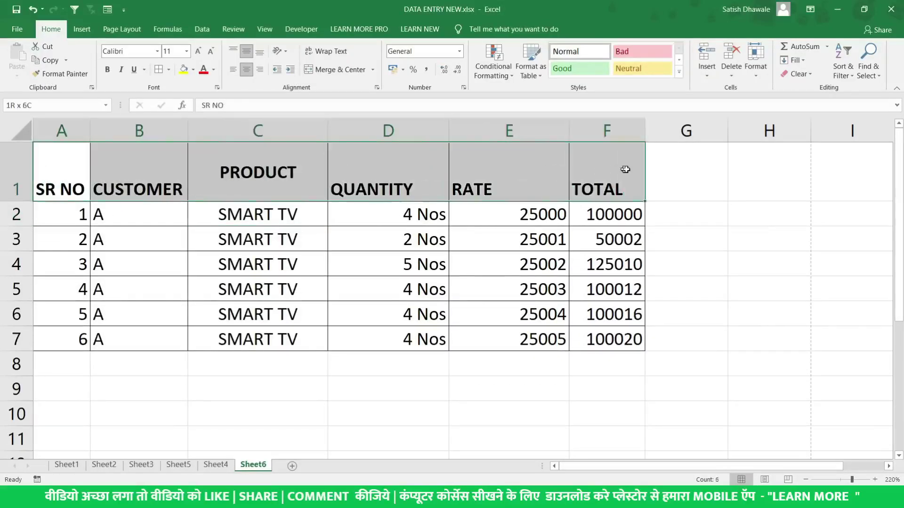
{"action": "left_click", "coordinate": [249, 70]}
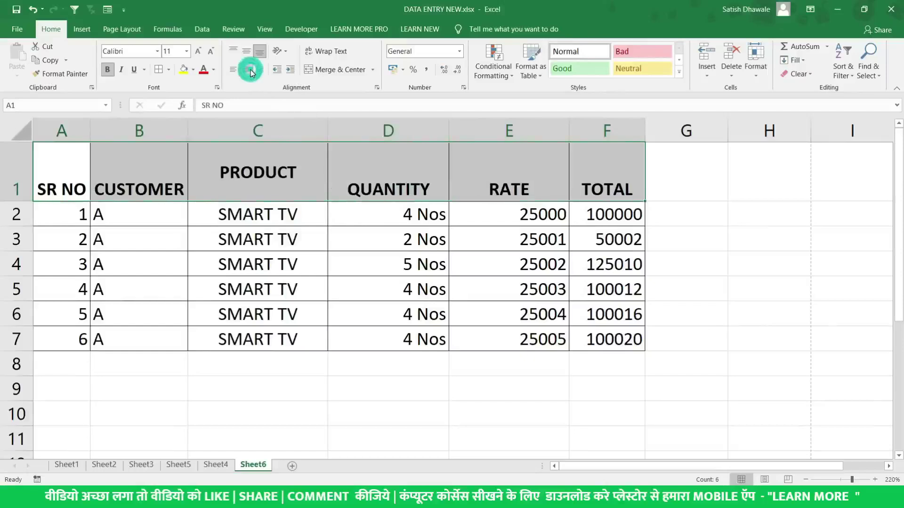
{"action": "left_click", "coordinate": [247, 52]}
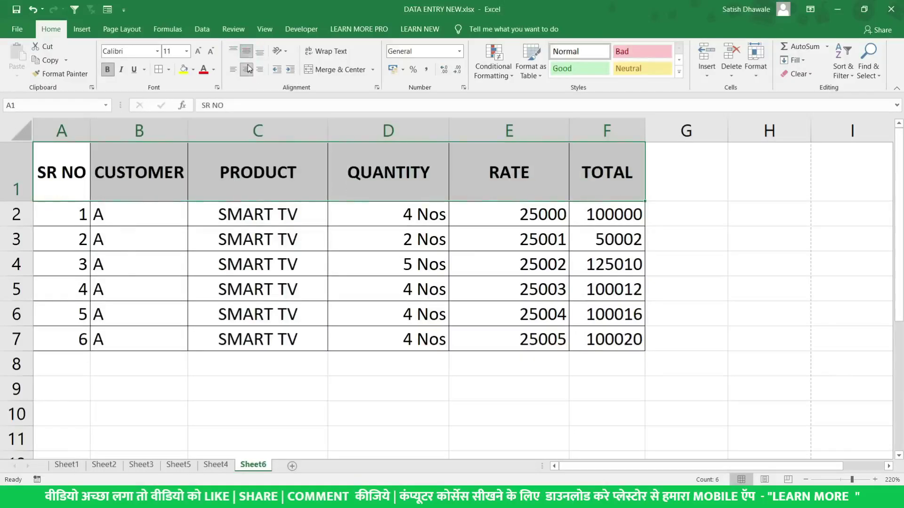
{"action": "left_click", "coordinate": [245, 71]}
{"action": "left_click", "coordinate": [246, 53]}
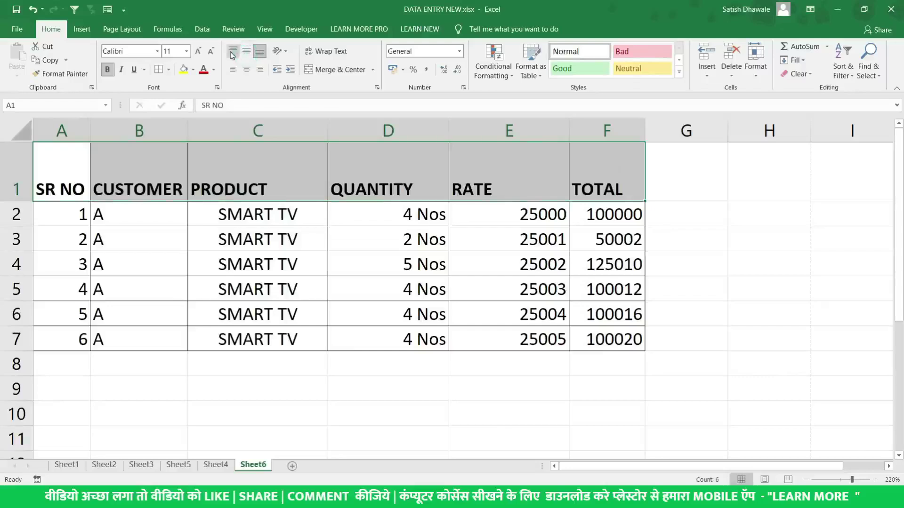
{"action": "left_click", "coordinate": [231, 52]}
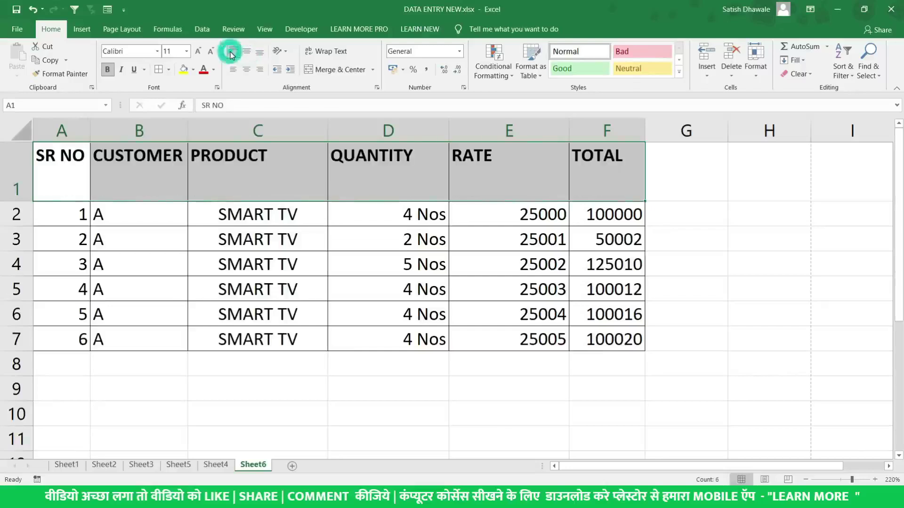
{"action": "left_click", "coordinate": [261, 53]}
{"action": "left_click", "coordinate": [247, 69]}
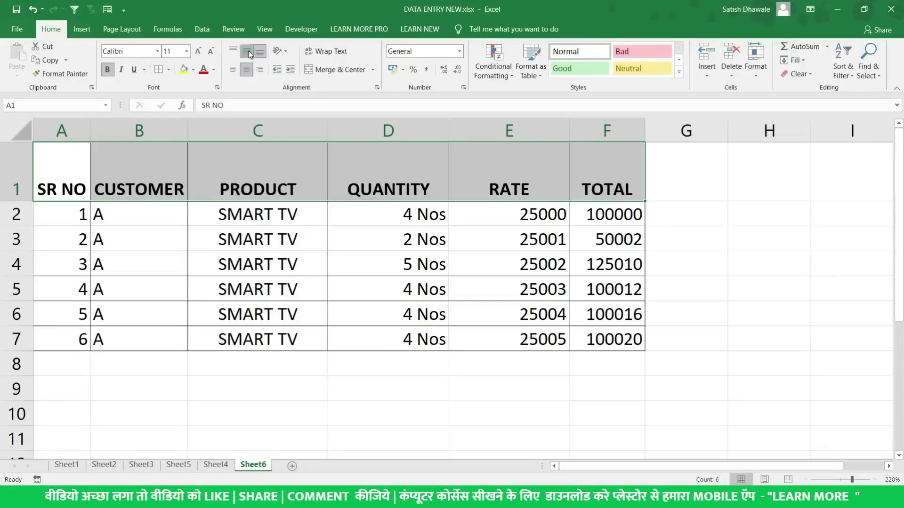
{"action": "left_click", "coordinate": [247, 51]}
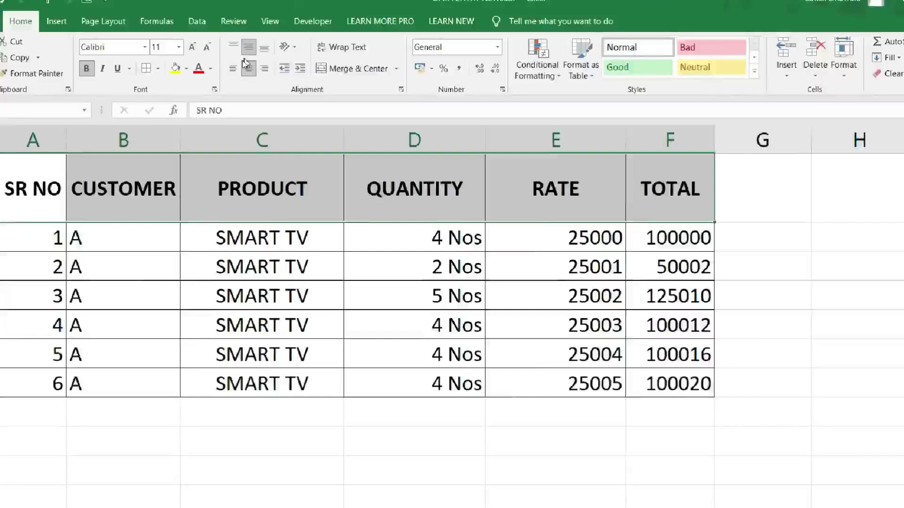
{"action": "left_click", "coordinate": [294, 48]}
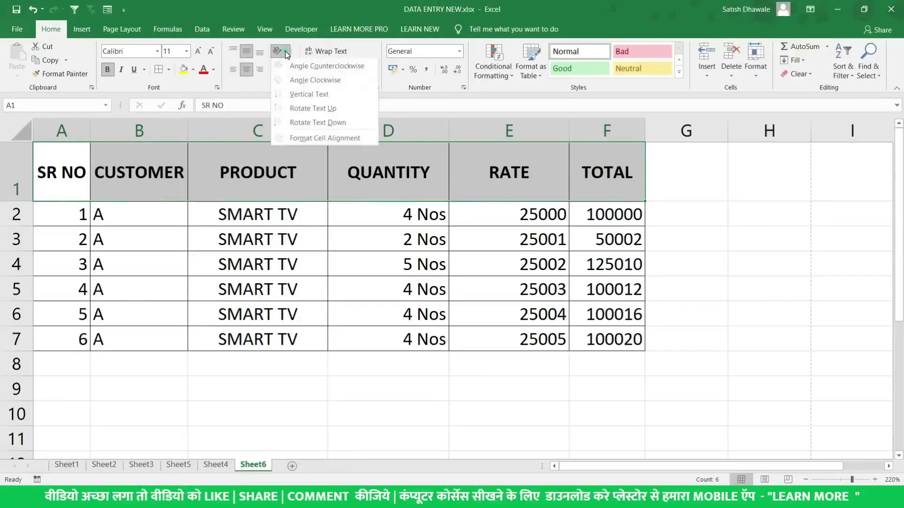
{"action": "left_click", "coordinate": [304, 81]}
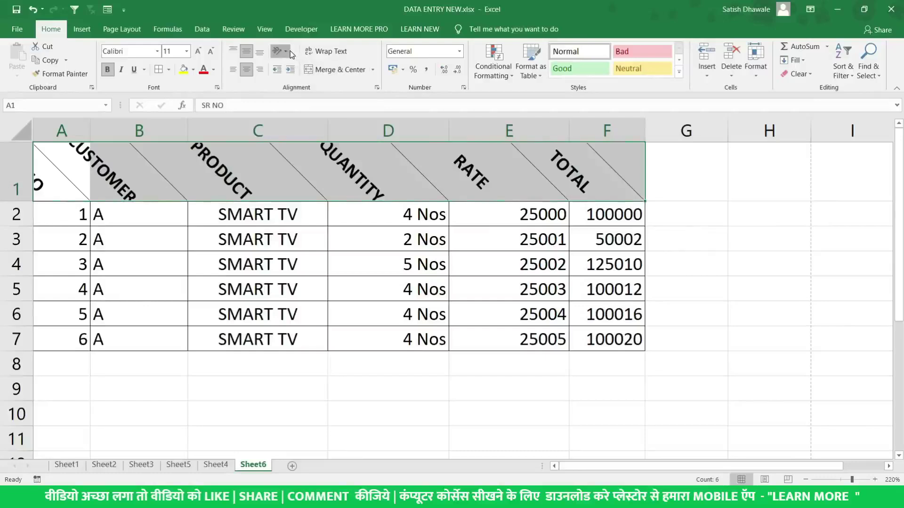
{"action": "left_click", "coordinate": [288, 51]}
{"action": "left_click", "coordinate": [298, 100]}
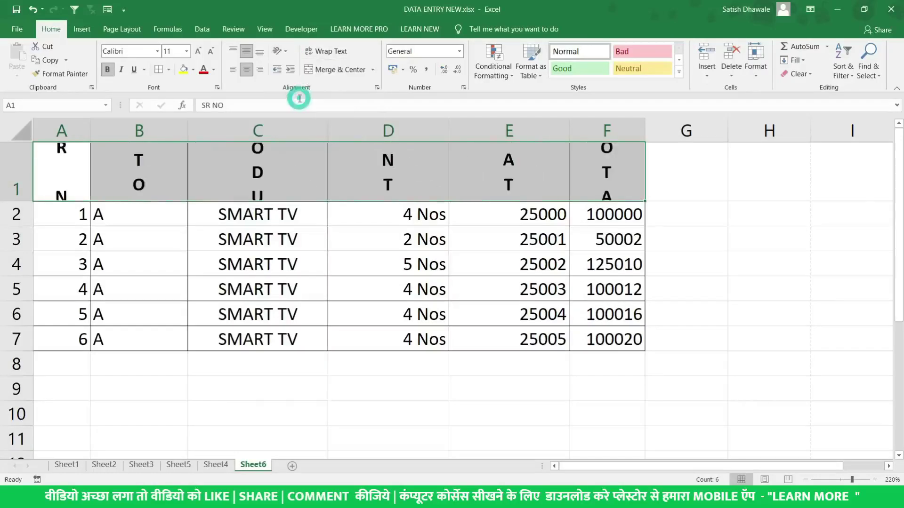
{"action": "left_click", "coordinate": [283, 51]}
{"action": "left_click", "coordinate": [295, 68]}
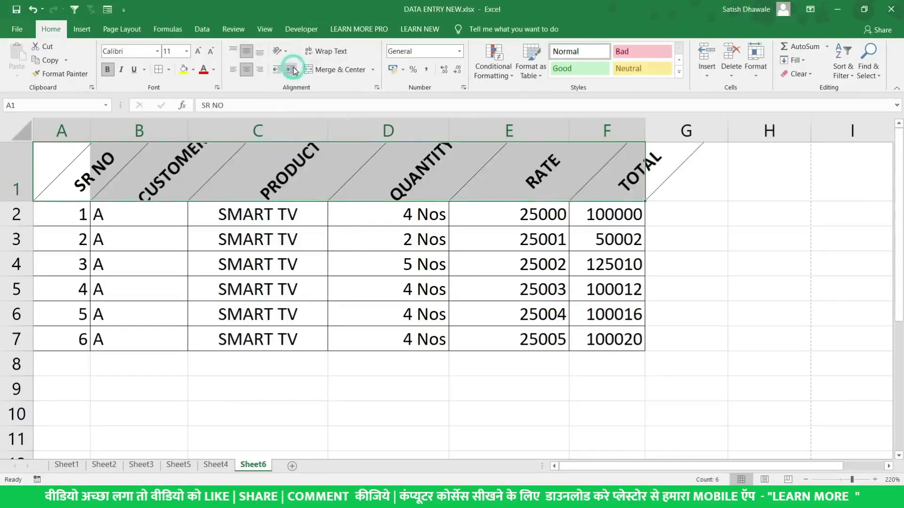
{"action": "left_click", "coordinate": [280, 51]}
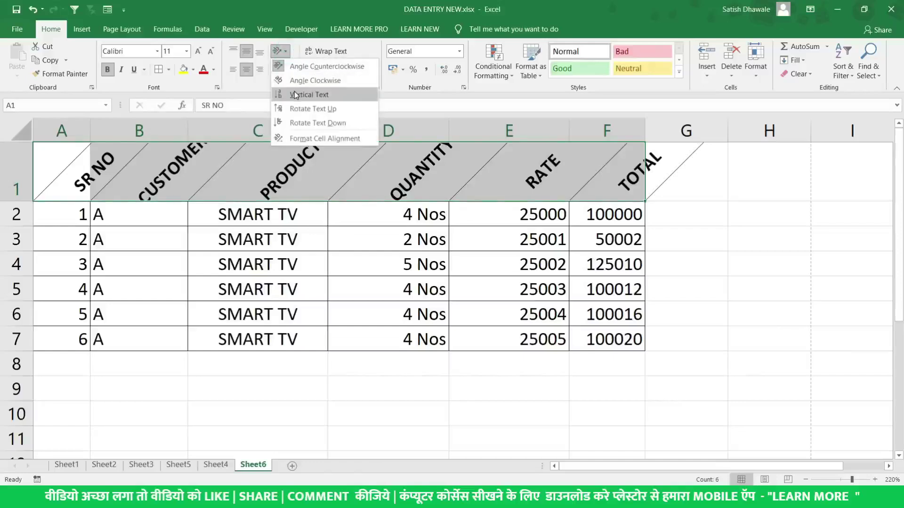
{"action": "left_click", "coordinate": [297, 95]}
{"action": "left_click", "coordinate": [286, 51]}
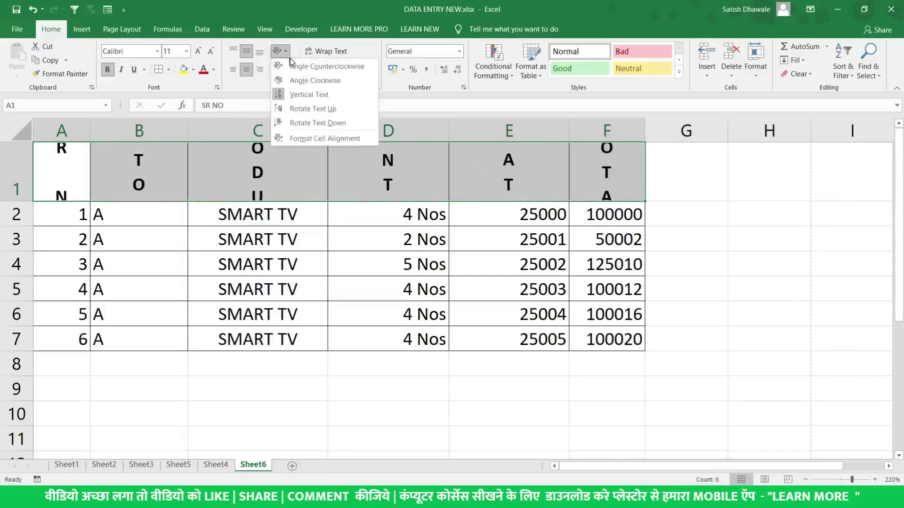
{"action": "left_click", "coordinate": [297, 95]}
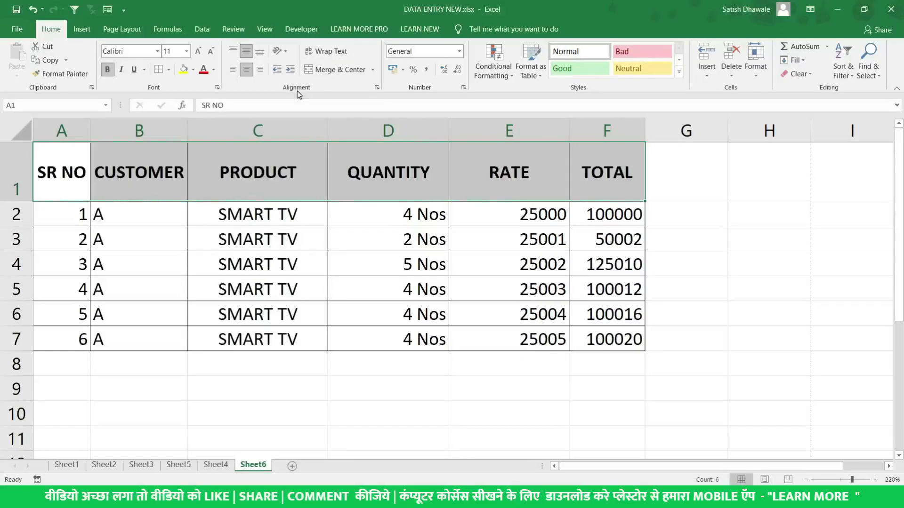
Extend the B1 header to CUSTOMER NAME and apply Wrap Text so it spans two lines
{"action": "double_click", "coordinate": [183, 168]}
{"action": "type", "text": "nam"}
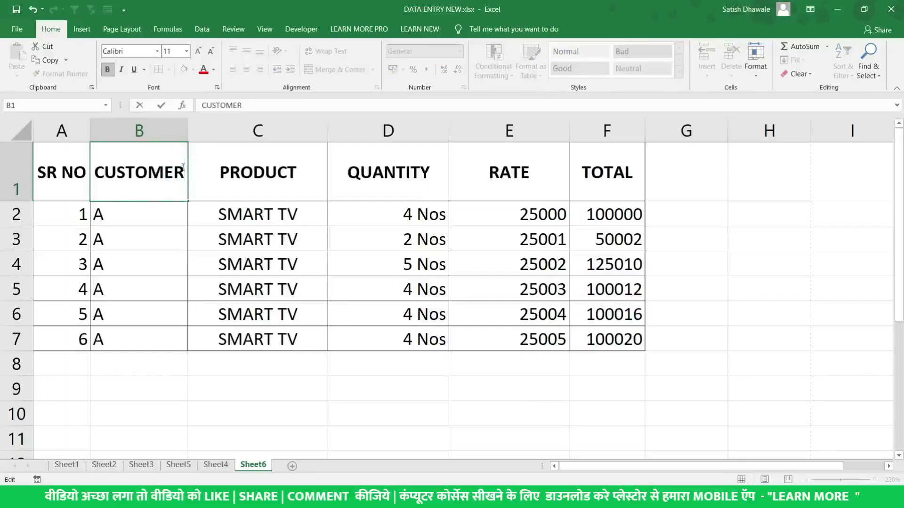
{"action": "key", "text": "BackSpace"}
{"action": "key", "text": "BackSpace"}
{"action": "key", "text": "BackSpace"}
{"action": "key", "text": "BackSpace"}
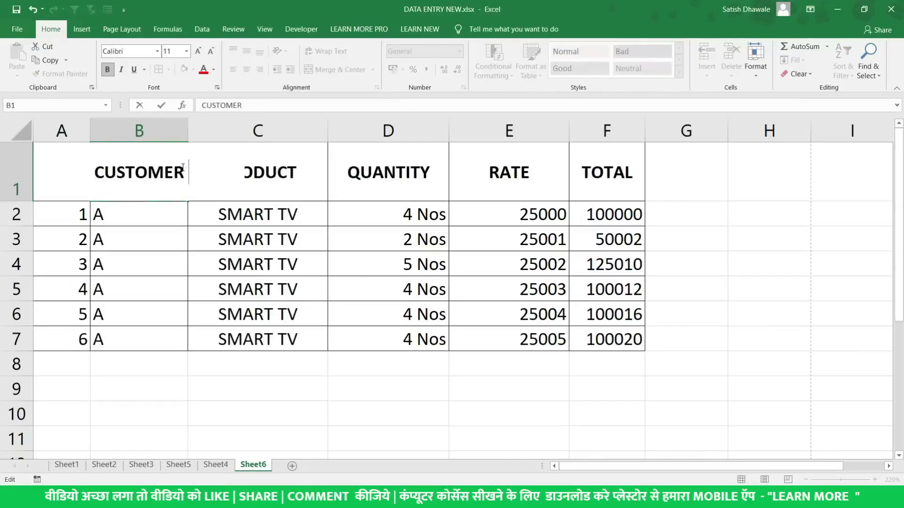
{"action": "type", "text": "NAME"}
{"action": "key", "text": "Return"}
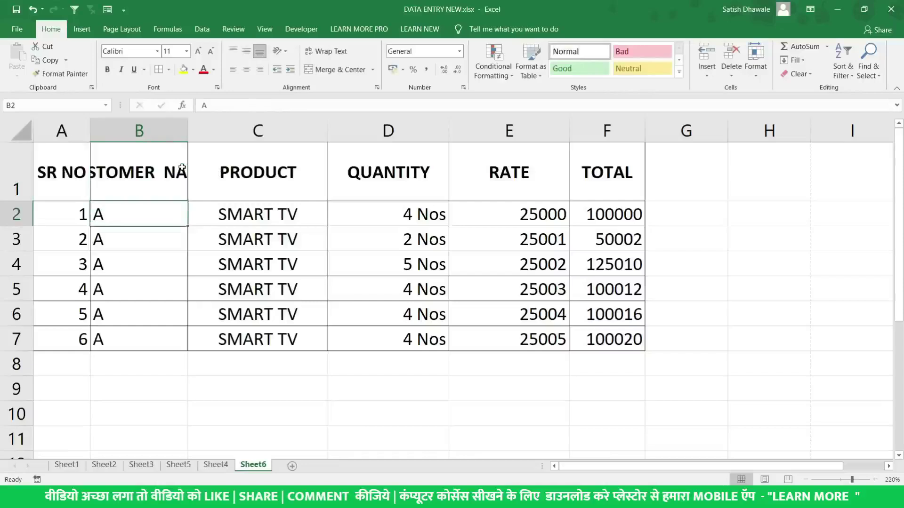
{"action": "left_click", "coordinate": [181, 168]}
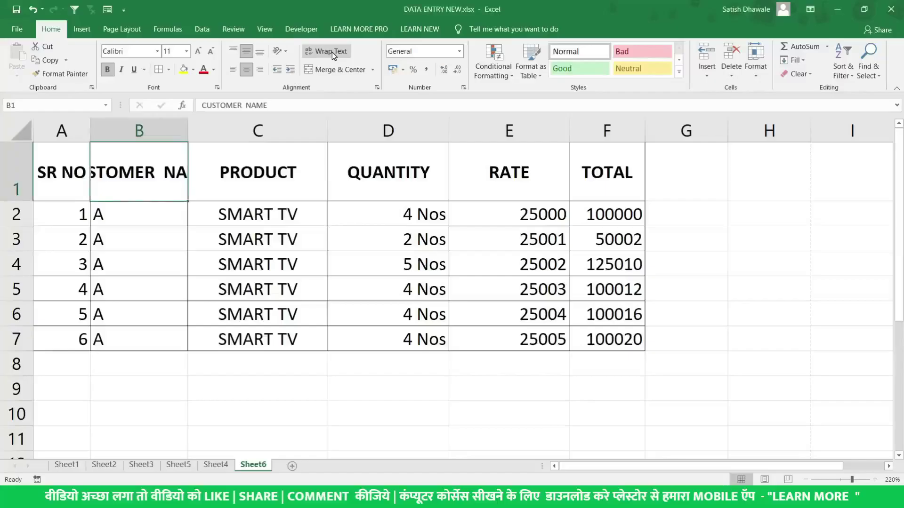
{"action": "left_click", "coordinate": [332, 52]}
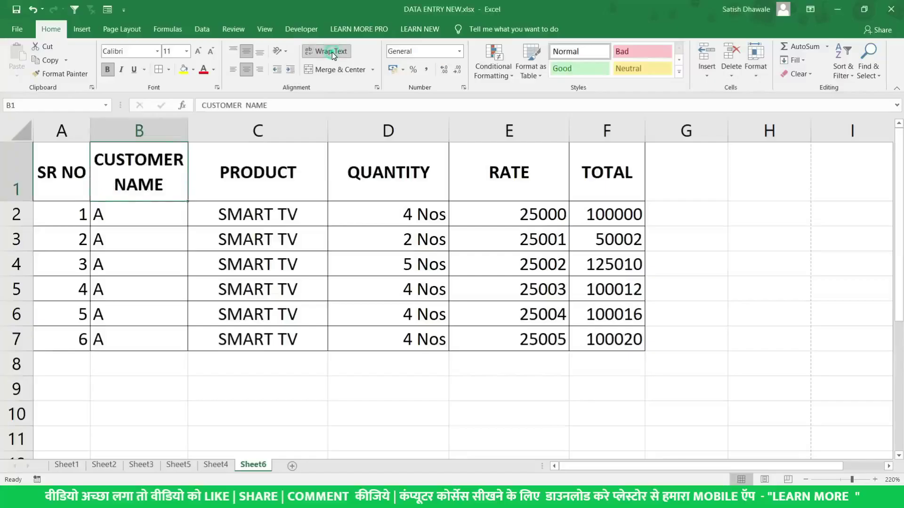
{"action": "left_click", "coordinate": [332, 52]}
{"action": "left_click", "coordinate": [332, 52]}
{"action": "left_click", "coordinate": [332, 52]}
{"action": "left_click", "coordinate": [331, 52]}
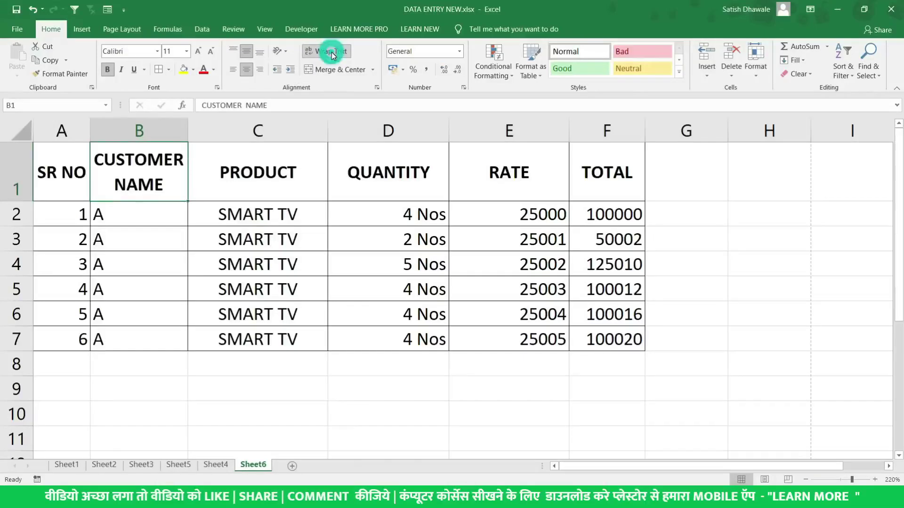
Make C1 read PRODUCT KI on the first line and DETAILS on the second, using Alt+Enter
{"action": "double_click", "coordinate": [300, 168]}
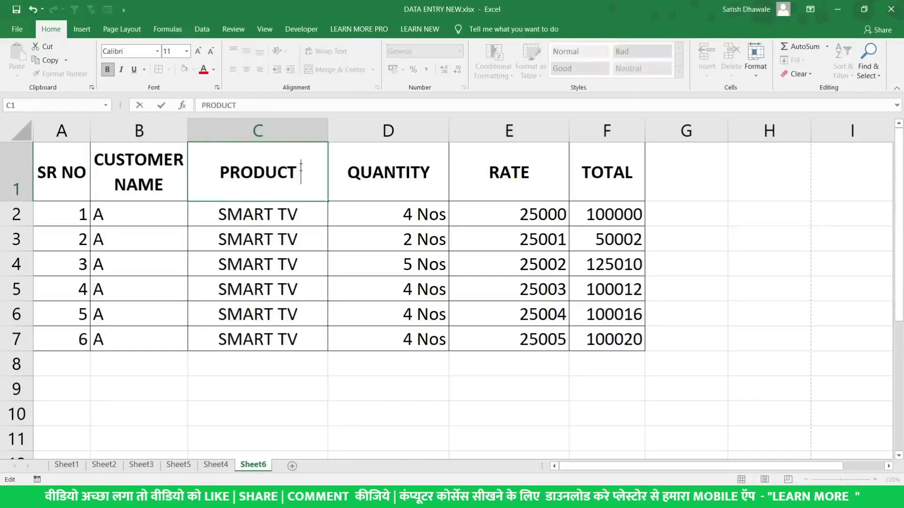
{"action": "type", "text": "KI D"}
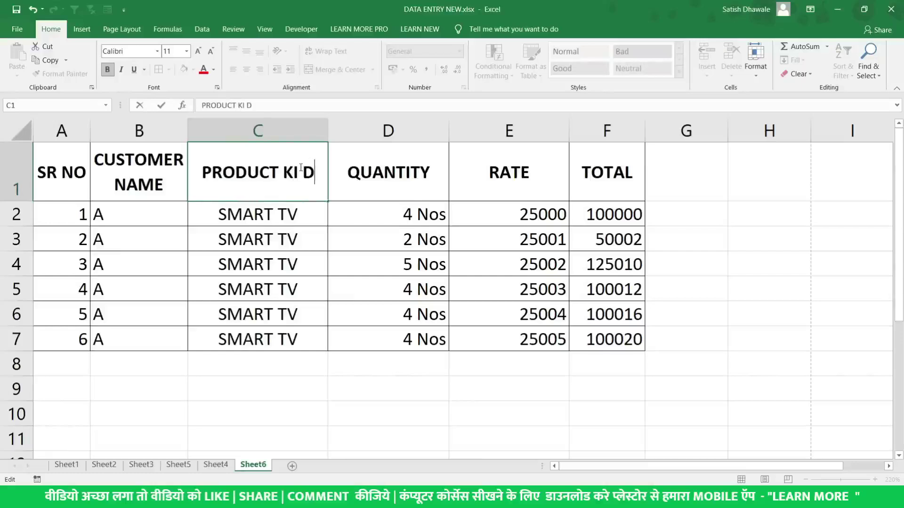
{"action": "key", "text": "BackSpace"}
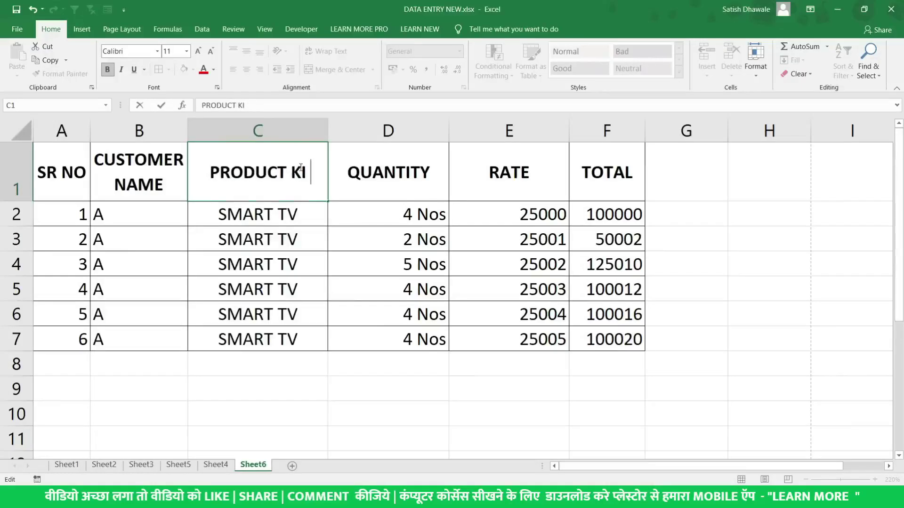
{"action": "key", "text": "alt+Return"}
{"action": "type", "text": "DETAILS"}
{"action": "key", "text": "Return"}
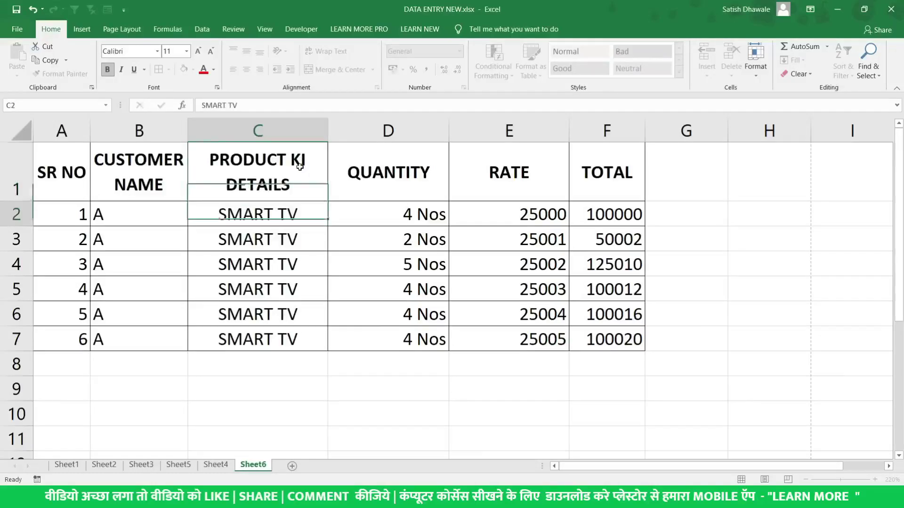
{"action": "left_click", "coordinate": [300, 166]}
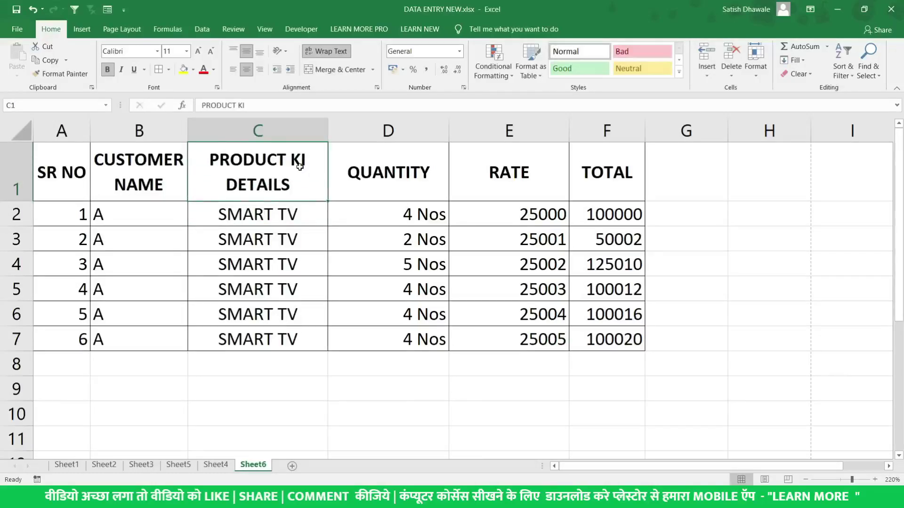
Make D1 read QUANTITY OF on the first line and GODOWN on the second
{"action": "double_click", "coordinate": [428, 169]}
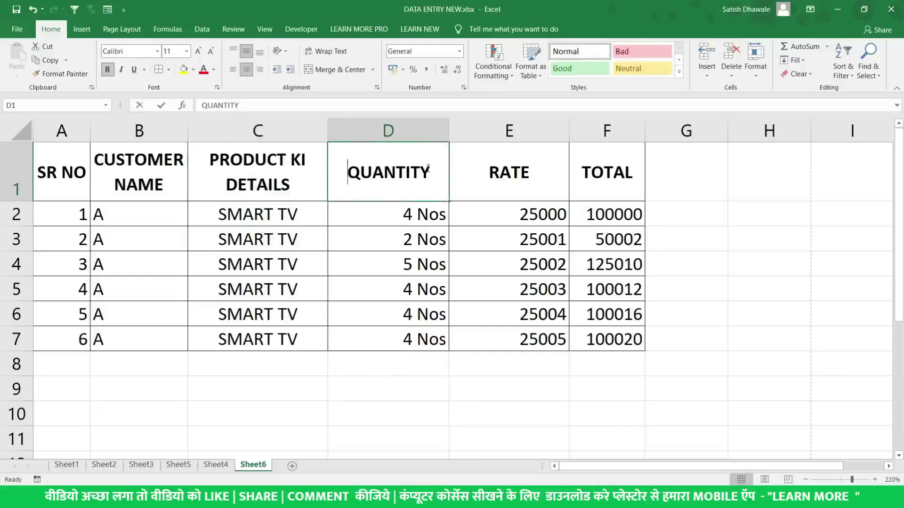
{"action": "type", "text": "OF GO"}
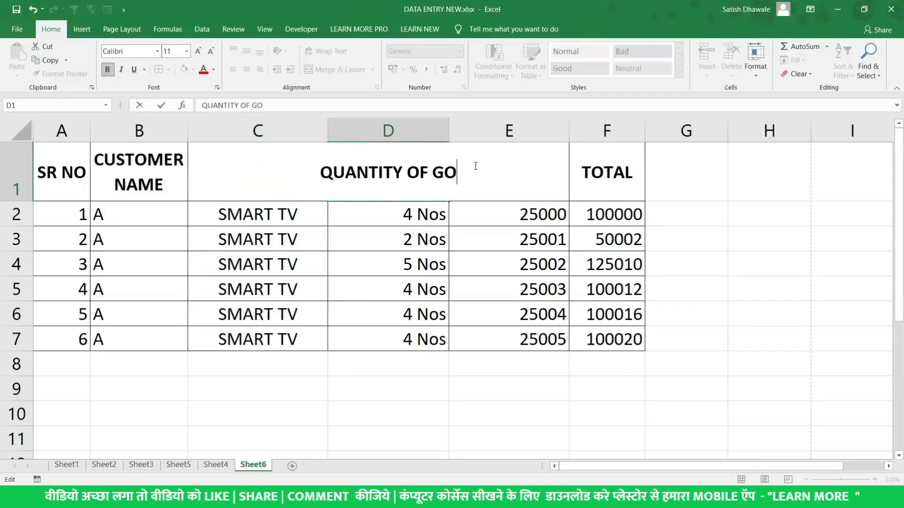
{"action": "type", "text": "DOWN"}
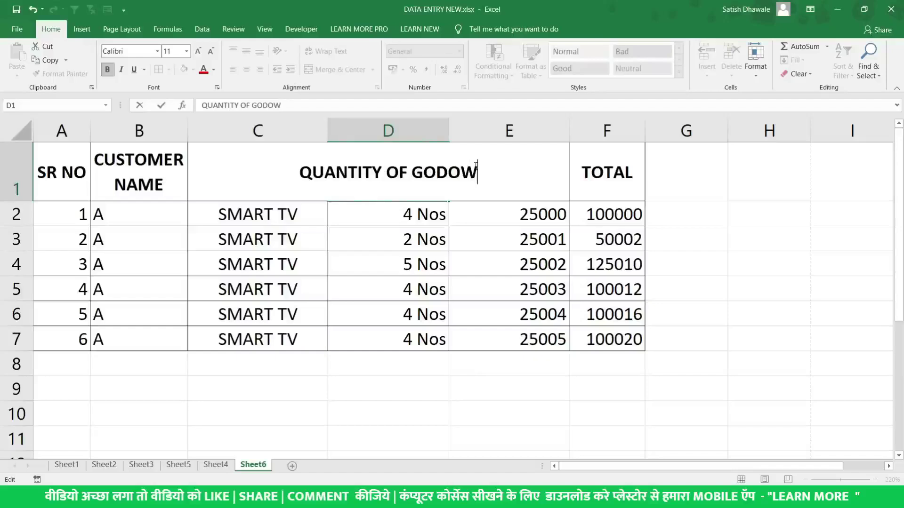
{"action": "key", "text": "BackSpace"}
{"action": "key", "text": "BackSpace"}
{"action": "key", "text": "BackSpace"}
{"action": "key", "text": "BackSpace"}
{"action": "key", "text": "BackSpace"}
{"action": "key", "text": "BackSpace"}
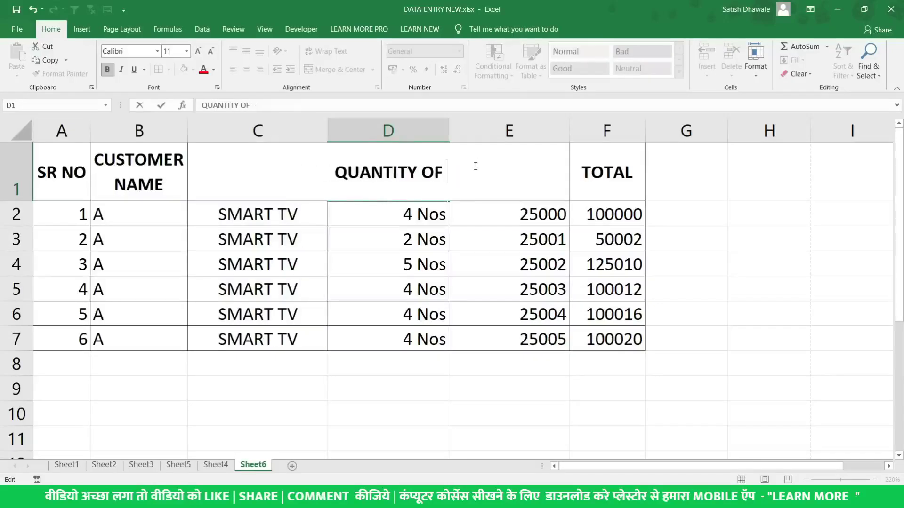
{"action": "key", "text": "alt+Return"}
{"action": "type", "text": "GOD"}
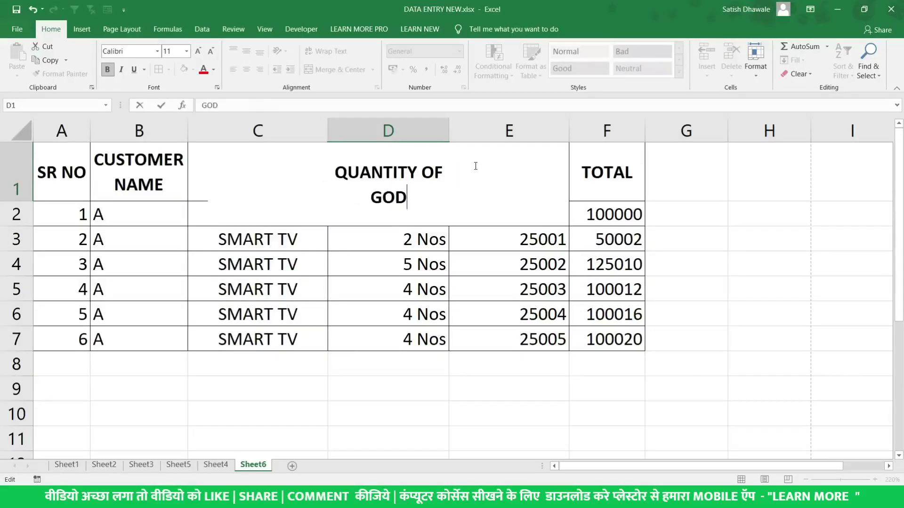
{"action": "type", "text": "OWN"}
{"action": "key", "text": "ctrl+Return"}
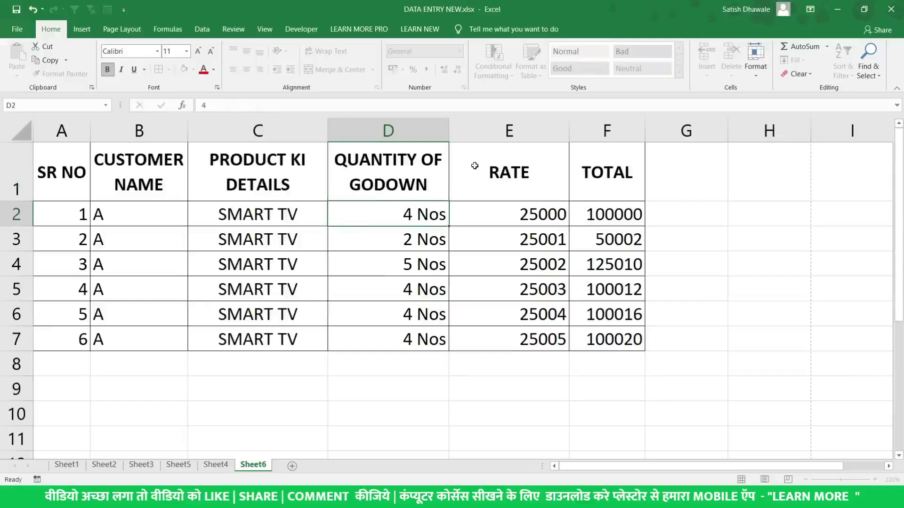
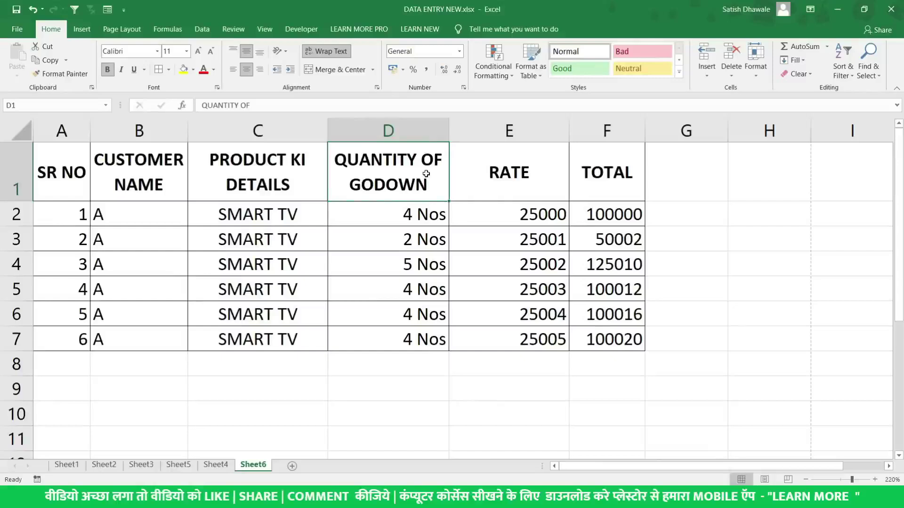
Insert a blank row above the header row, then undo the insertion
{"action": "left_click", "coordinate": [59, 170]}
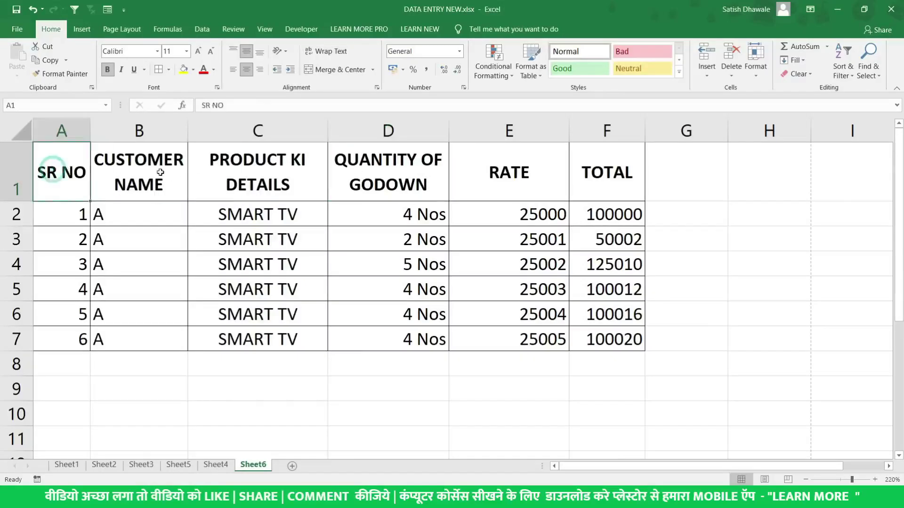
{"action": "left_click", "coordinate": [12, 176]}
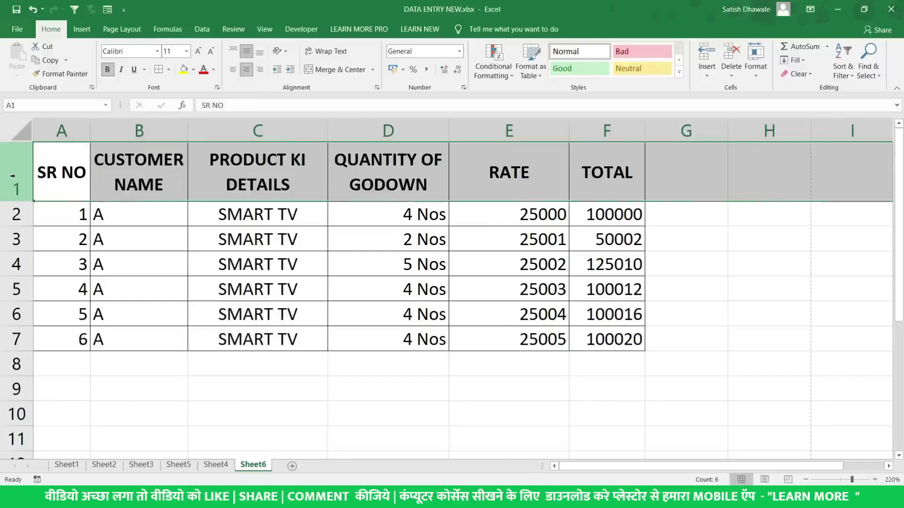
{"action": "right_click", "coordinate": [13, 177]}
{"action": "left_click", "coordinate": [34, 261]}
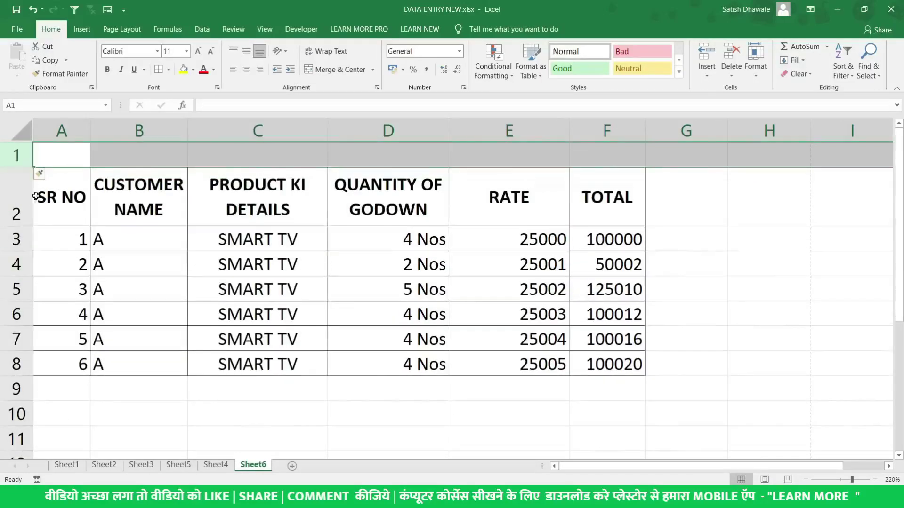
{"action": "left_click_drag", "start_coordinate": [62, 156], "coordinate": [596, 156]}
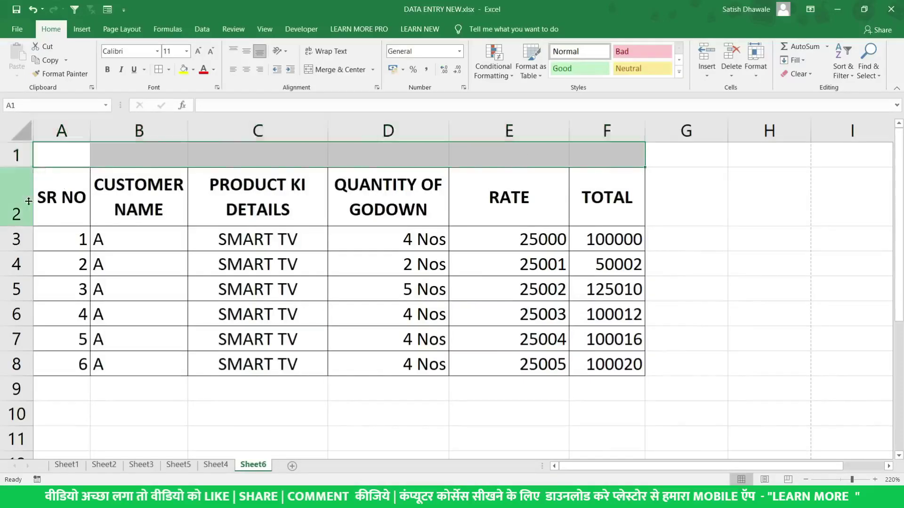
{"action": "key", "text": "ctrl+z"}
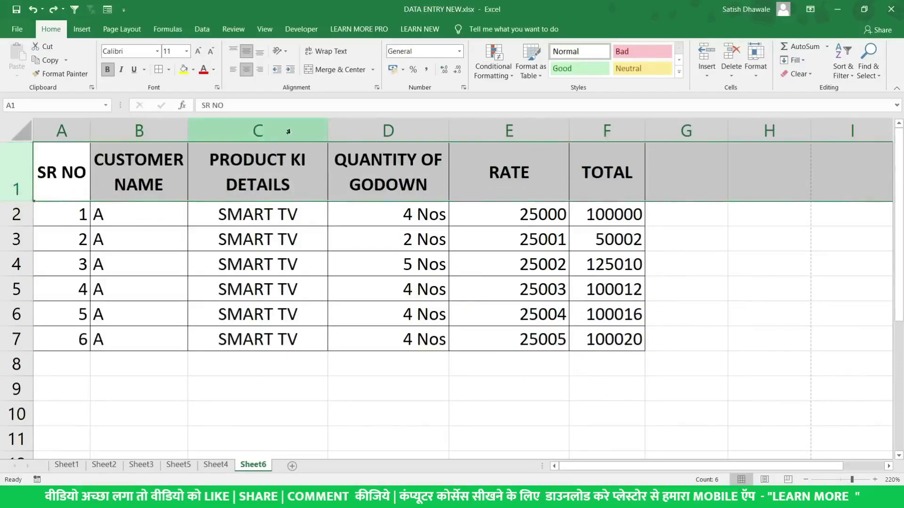
Insert a blank row above the table headers with Ctrl+Shift+Plus and select the new A1
{"action": "left_click", "coordinate": [288, 132]}
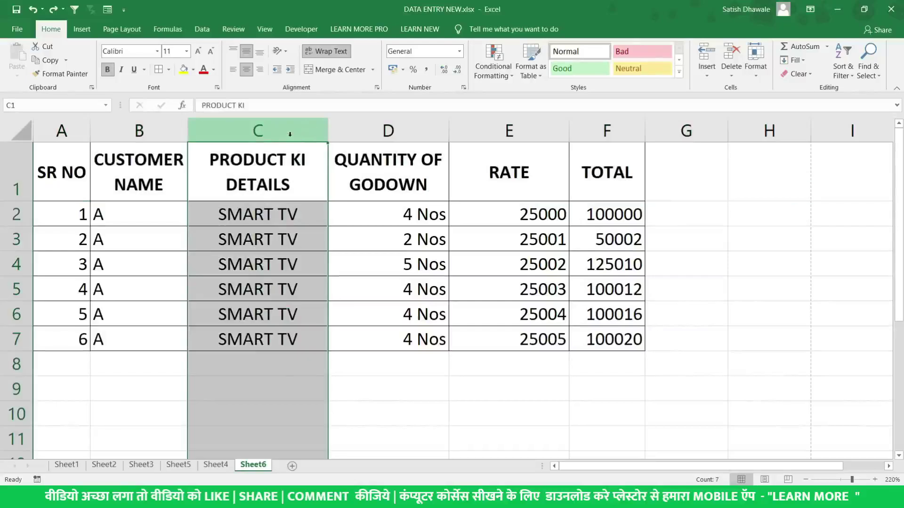
{"action": "left_click", "coordinate": [389, 131]}
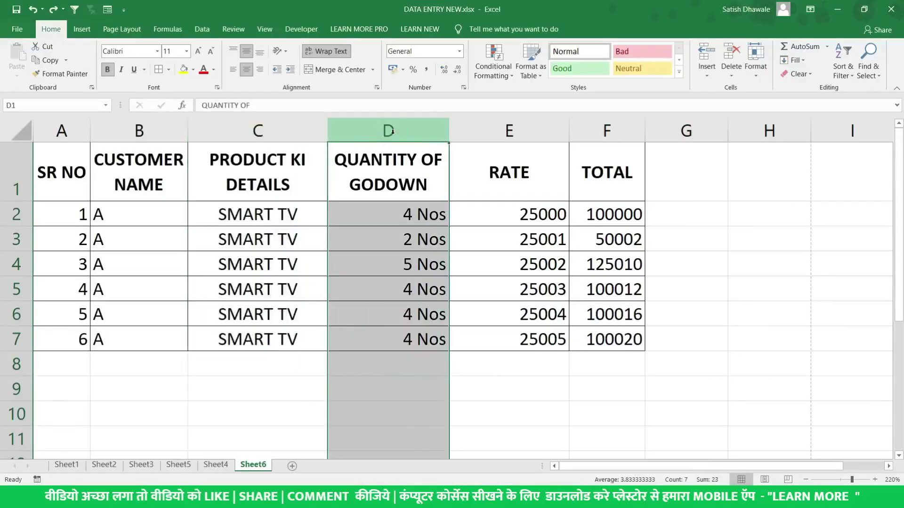
{"action": "right_click", "coordinate": [397, 137]}
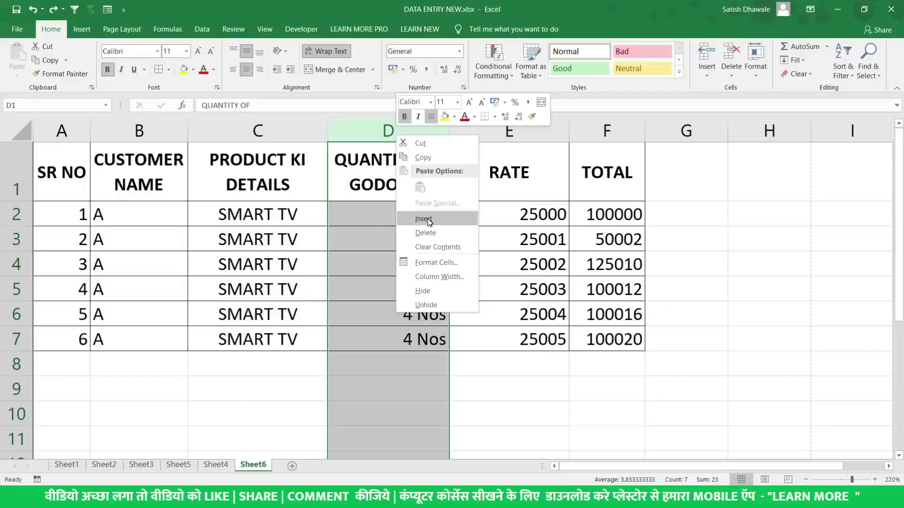
{"action": "key", "text": "Escape"}
{"action": "left_click", "coordinate": [9, 172]}
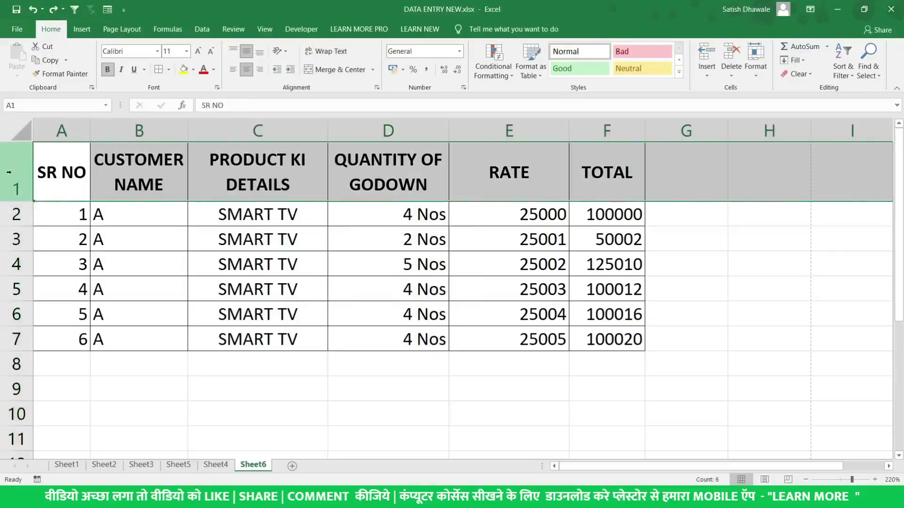
{"action": "right_click", "coordinate": [8, 173]}
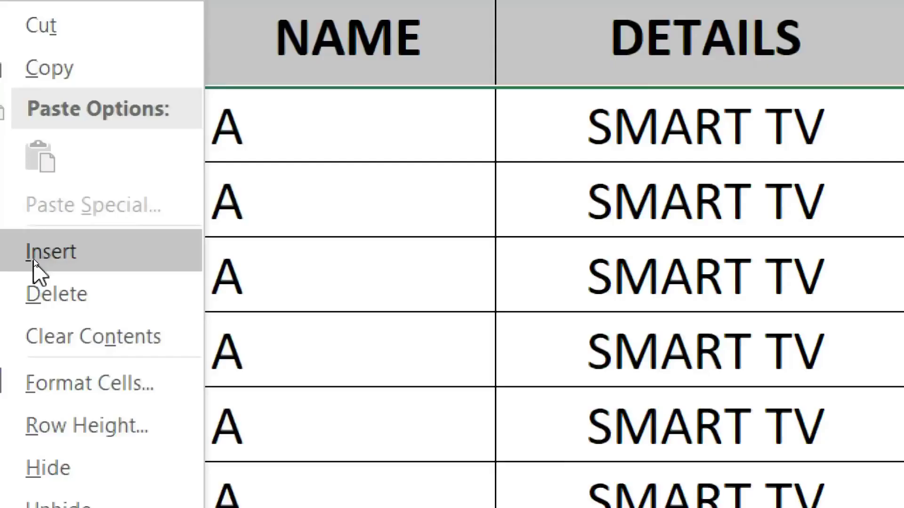
{"action": "key", "text": "ctrl+shift+plus"}
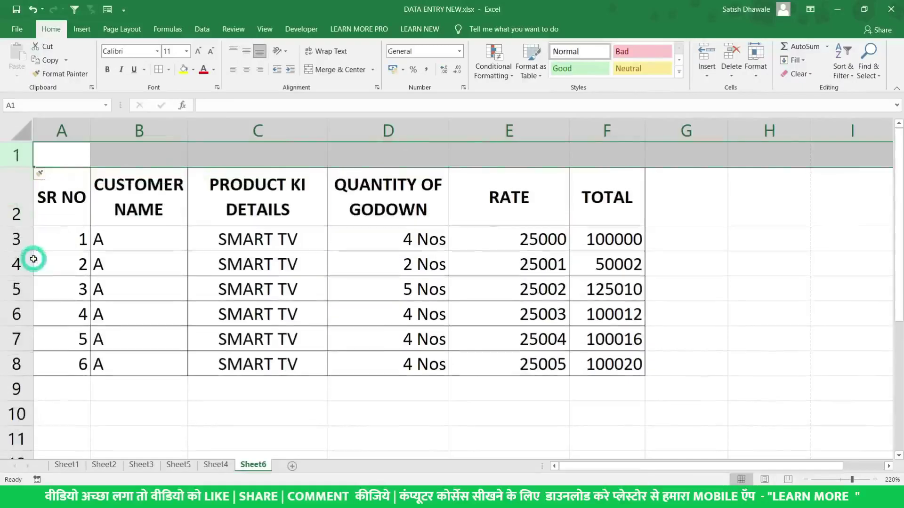
{"action": "left_click", "coordinate": [67, 153]}
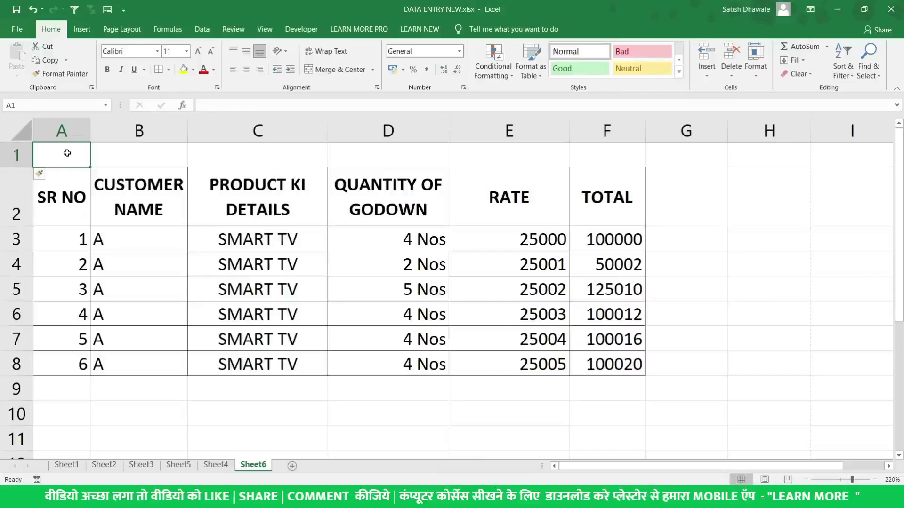
Type the title CUSTOMER DETAILS in A1 and select A1:F1 for merging
{"action": "type", "text": "CUTS"}
{"action": "key", "text": "BackSpace"}
{"action": "key", "text": "BackSpace"}
{"action": "type", "text": "STOM"}
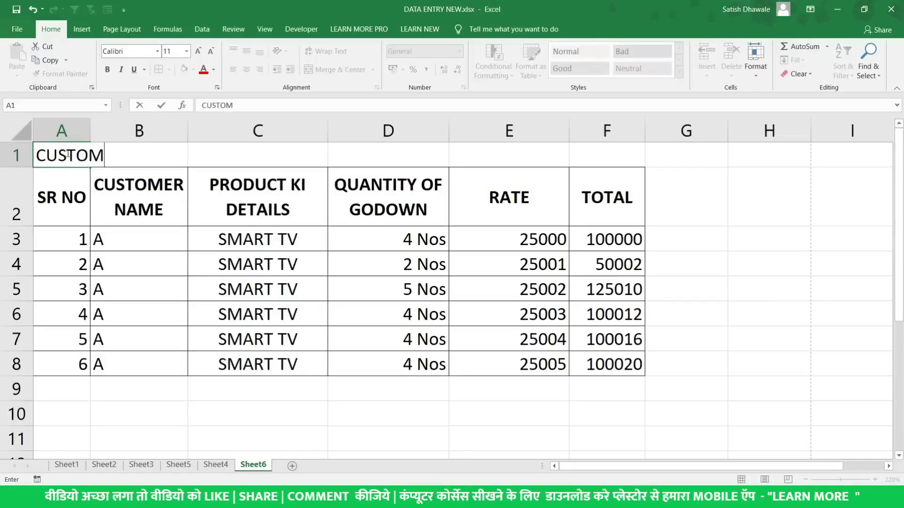
{"action": "type", "text": "ER DETAILS"}
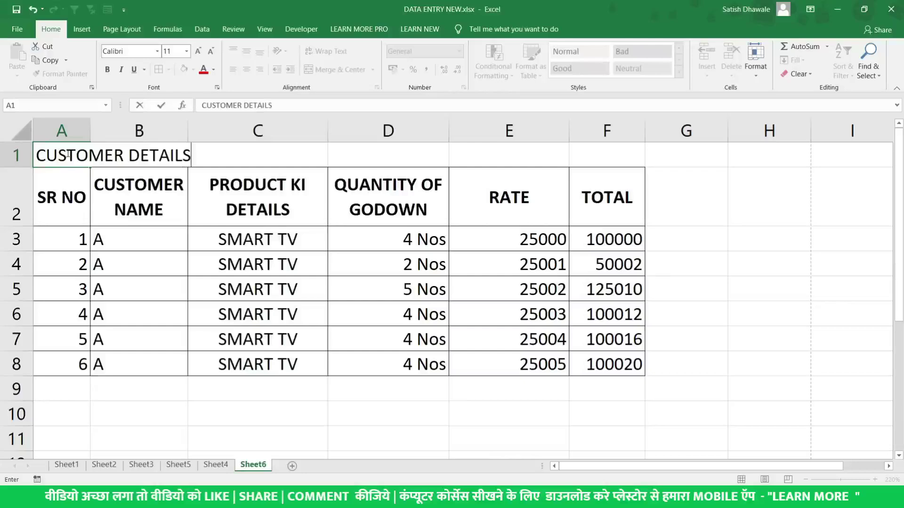
{"action": "key", "text": "Return"}
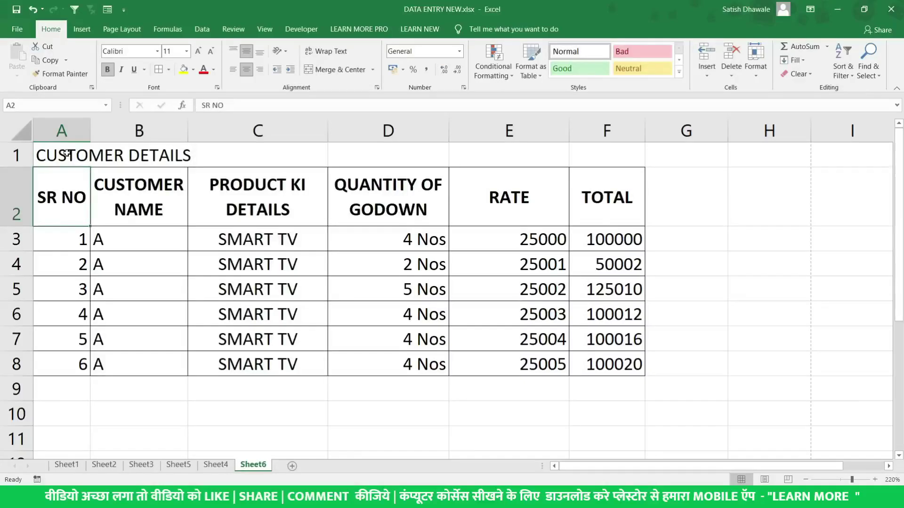
{"action": "left_click", "coordinate": [67, 153]}
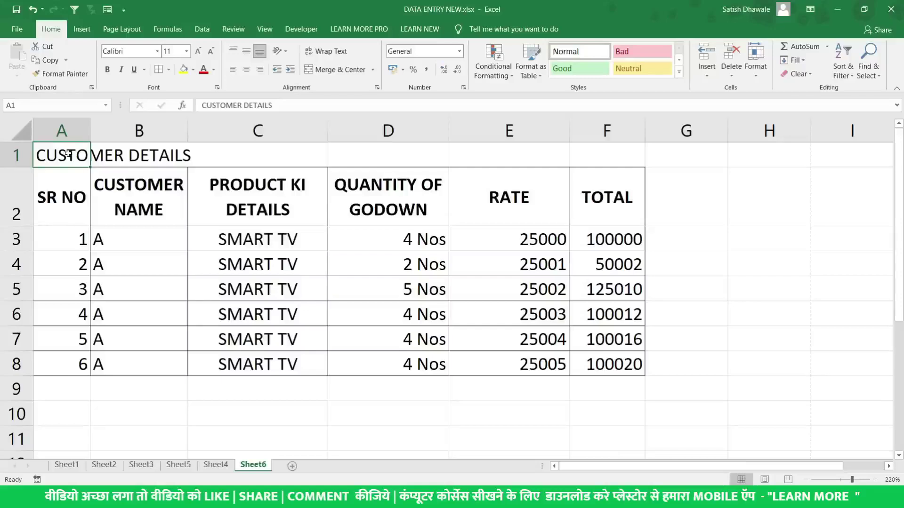
{"action": "left_click_drag", "start_coordinate": [61, 153], "coordinate": [600, 154]}
{"action": "left_click", "coordinate": [373, 71]}
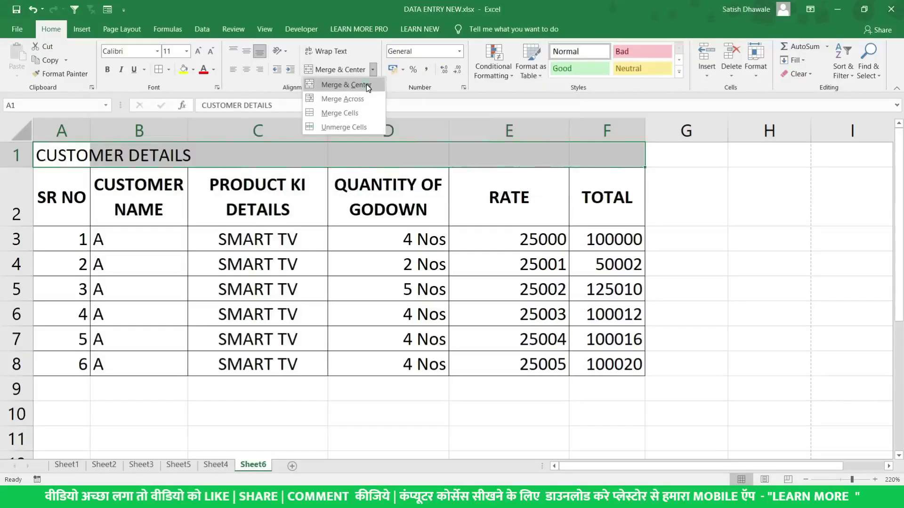
Merge and centre the title across A1:F1, check it, then undo the merge
{"action": "left_click", "coordinate": [366, 86]}
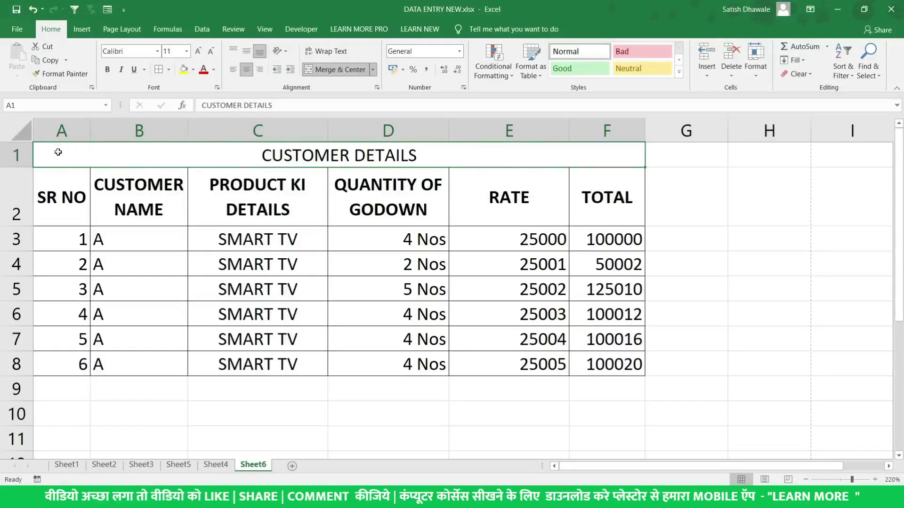
{"action": "double_click", "coordinate": [147, 148]}
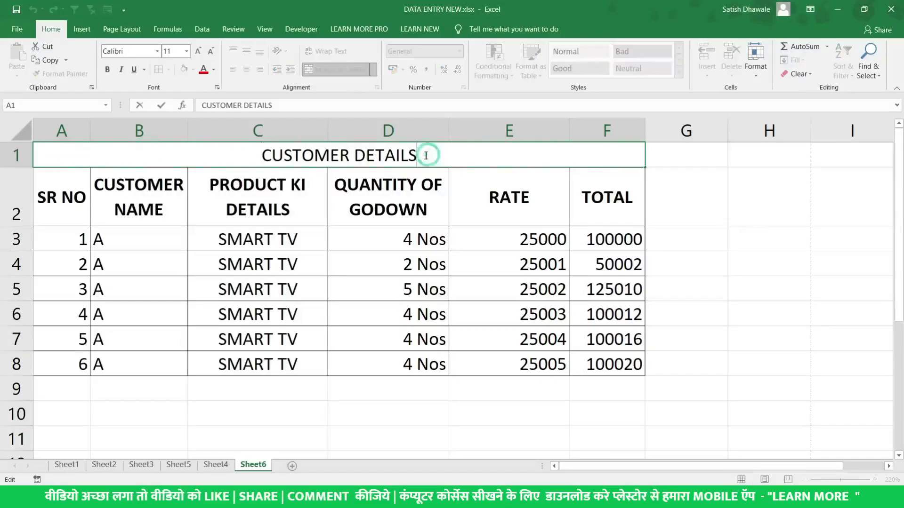
{"action": "key", "text": "Escape"}
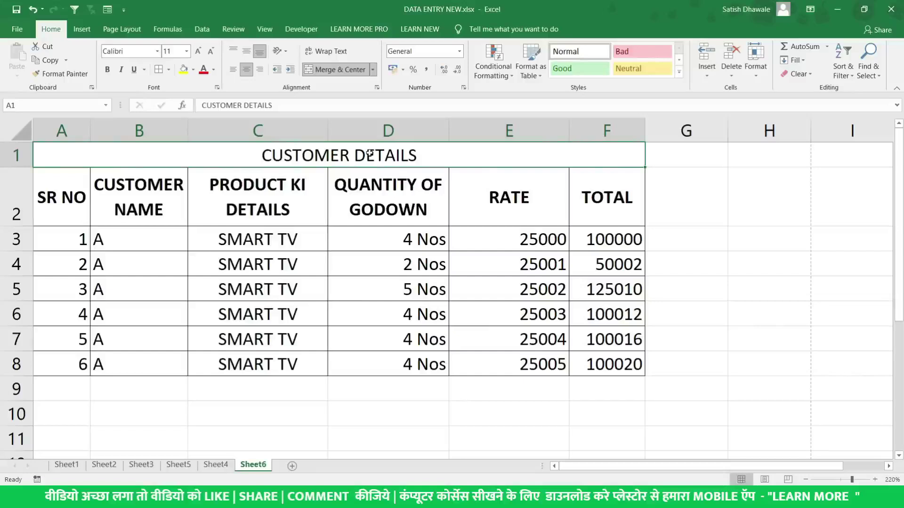
{"action": "double_click", "coordinate": [418, 153]}
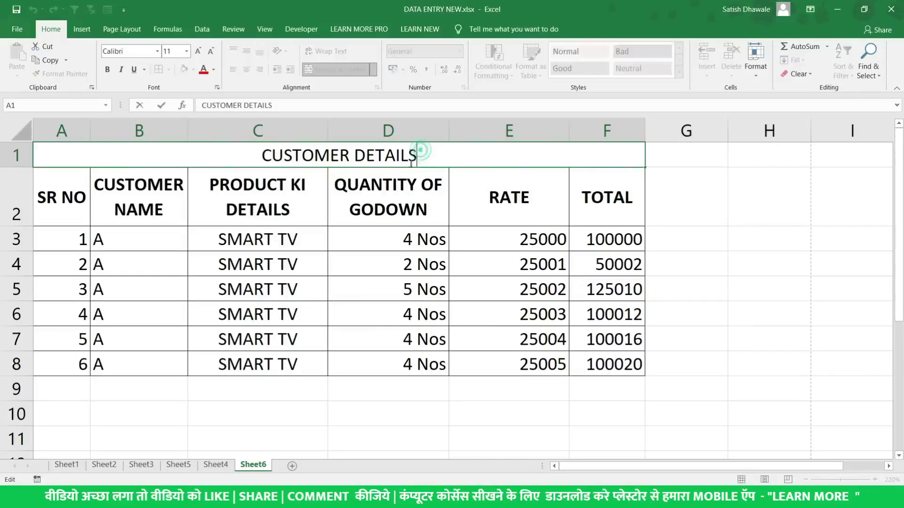
{"action": "key", "text": "Escape"}
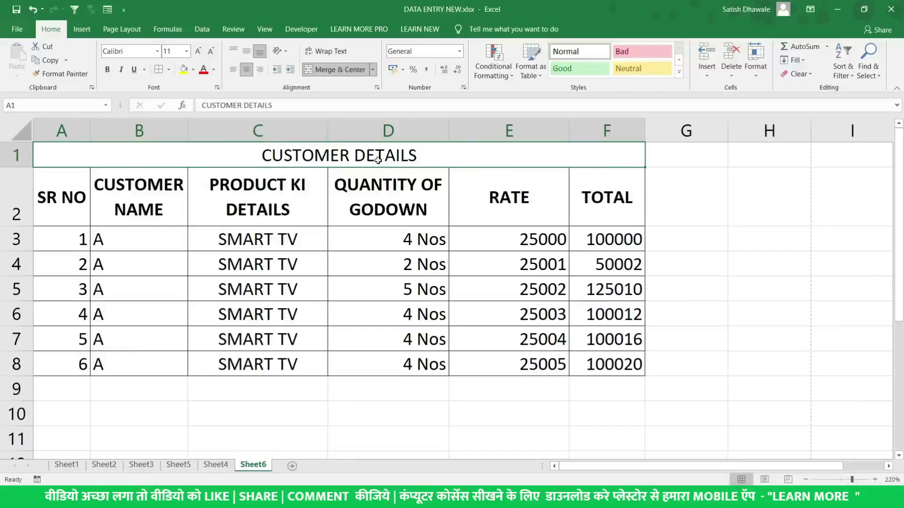
{"action": "key", "text": "ctrl+z"}
Merge and centre the title across the wider range A1:H1, then undo it
{"action": "left_click_drag", "start_coordinate": [48, 155], "coordinate": [584, 154]}
{"action": "left_click_drag", "start_coordinate": [81, 153], "coordinate": [765, 152]}
{"action": "left_click", "coordinate": [340, 70]}
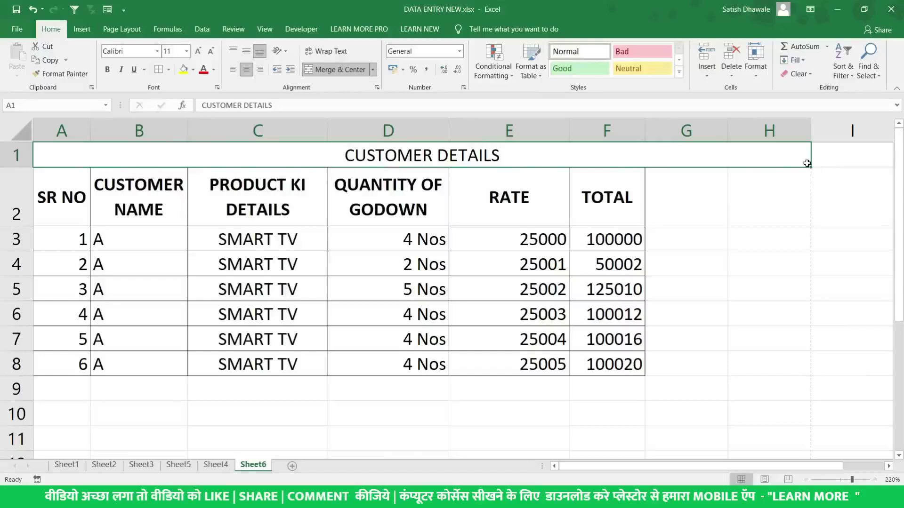
{"action": "key", "text": "ctrl+z"}
Apply Merge Across to A1:F1, then undo it so the title stays unmerged in A1
{"action": "left_click_drag", "start_coordinate": [62, 155], "coordinate": [591, 161]}
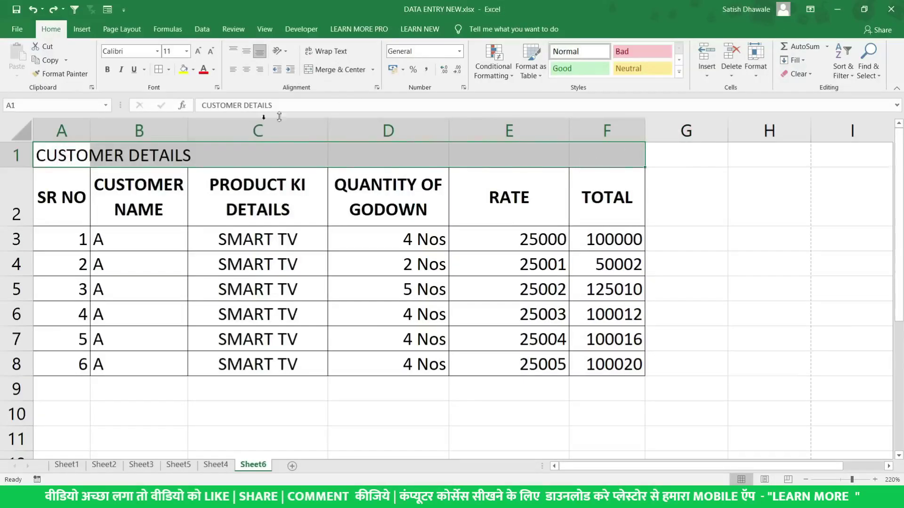
{"action": "left_click_drag", "start_coordinate": [84, 149], "coordinate": [589, 162]}
{"action": "left_click", "coordinate": [372, 70]}
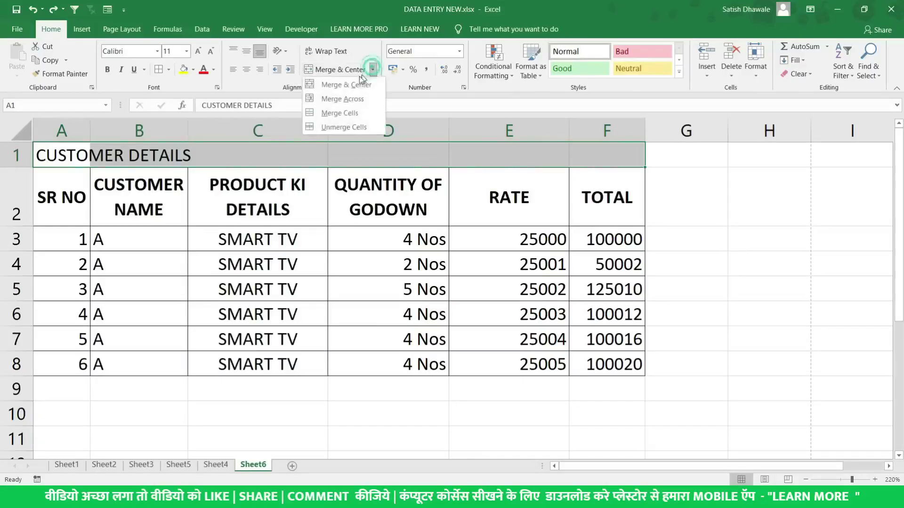
{"action": "left_click", "coordinate": [345, 99]}
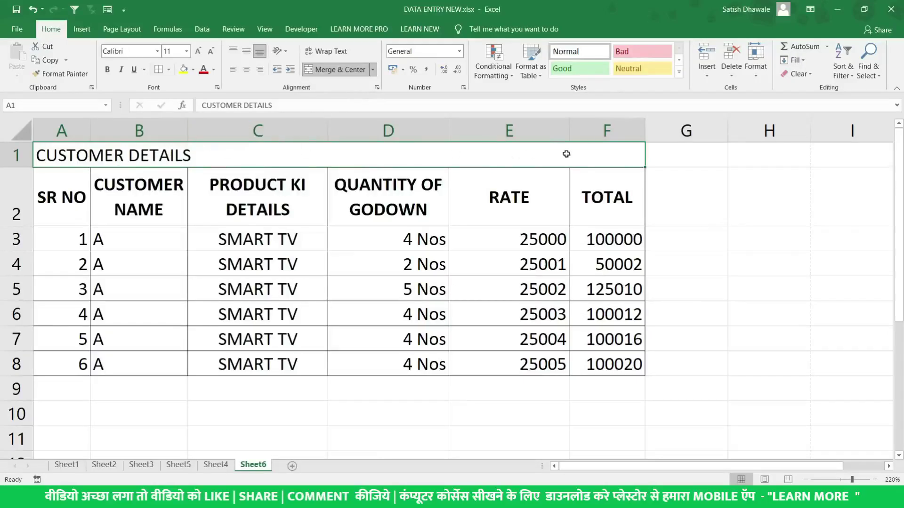
{"action": "key", "text": "ctrl+z"}
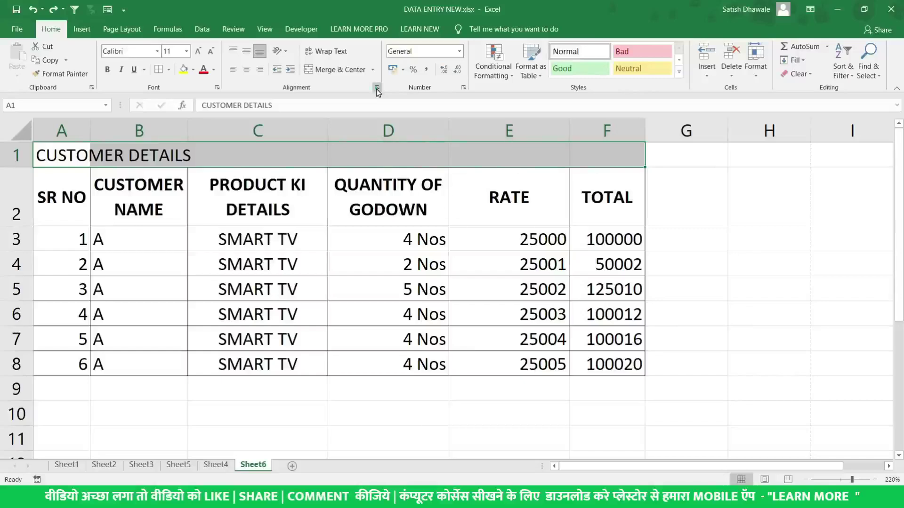
Set A1:F1 horizontal alignment to Center Across Selection and confirm the row 1 cells remain separate
{"action": "left_click", "coordinate": [379, 86]}
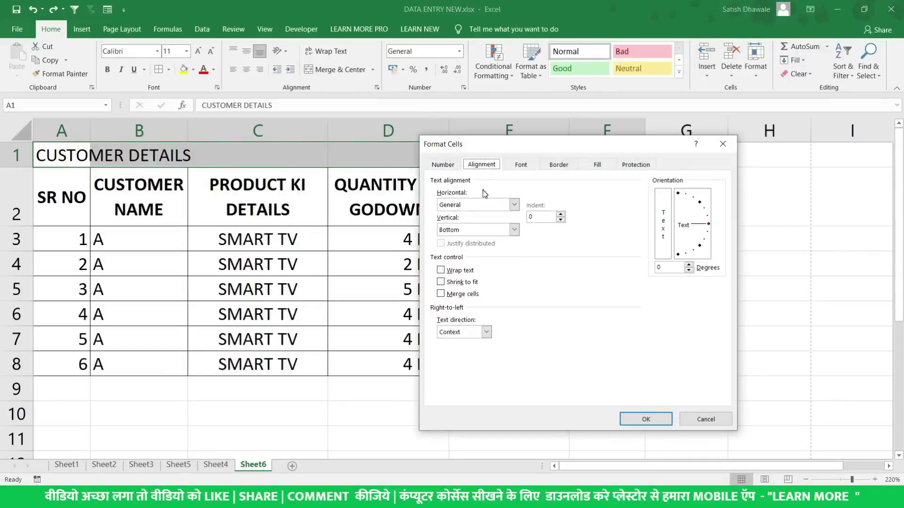
{"action": "left_click", "coordinate": [485, 204]}
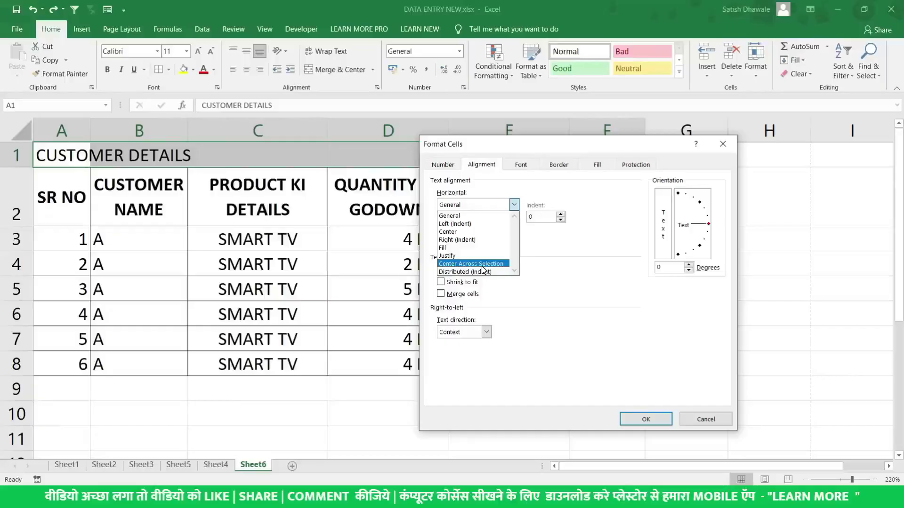
{"action": "left_click", "coordinate": [482, 265]}
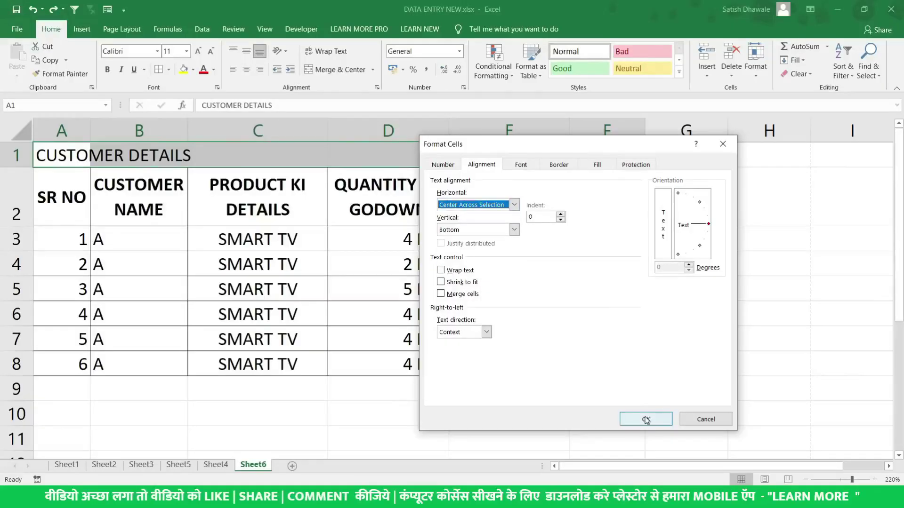
{"action": "left_click", "coordinate": [646, 419]}
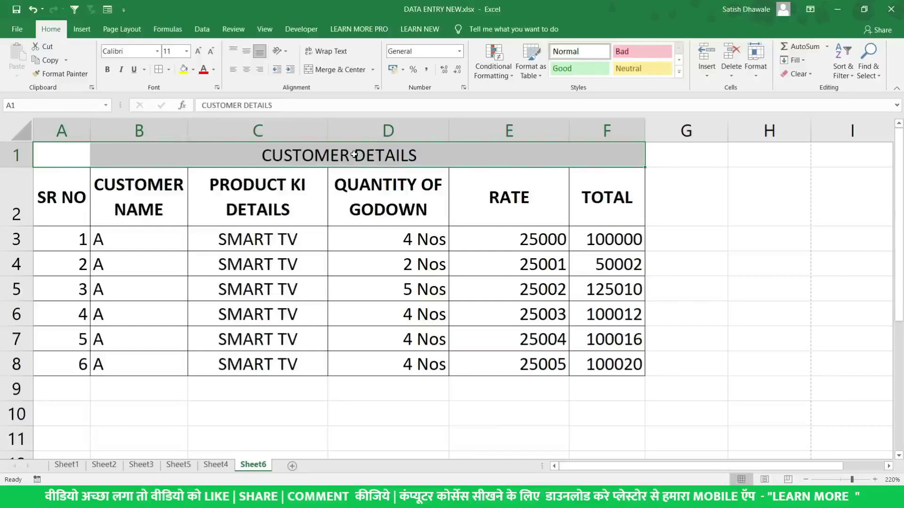
{"action": "left_click", "coordinate": [354, 155]}
{"action": "left_click", "coordinate": [519, 157]}
{"action": "left_click", "coordinate": [588, 161]}
{"action": "left_click", "coordinate": [525, 155]}
{"action": "left_click", "coordinate": [320, 156]}
{"action": "left_click", "coordinate": [129, 155]}
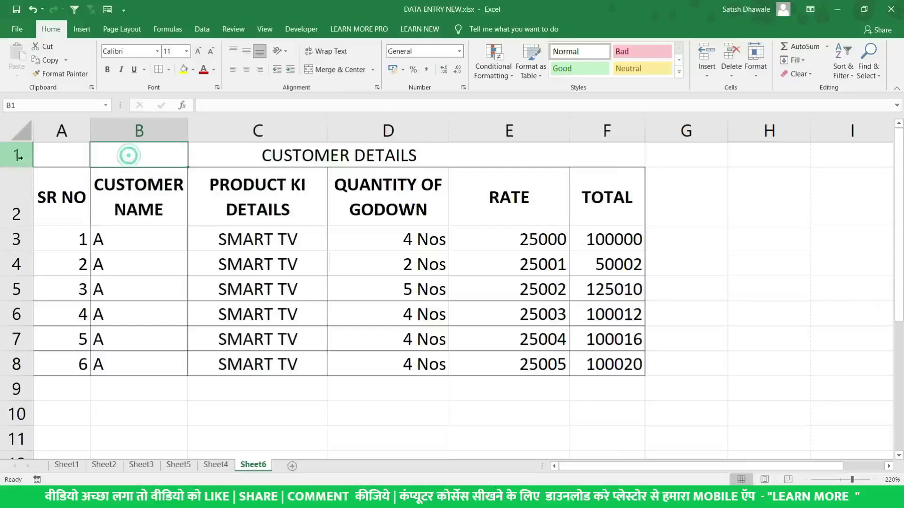
{"action": "left_click", "coordinate": [19, 156]}
{"action": "left_click", "coordinate": [49, 155]}
{"action": "type", "text": "XCVXC"}
{"action": "key", "text": "Escape"}
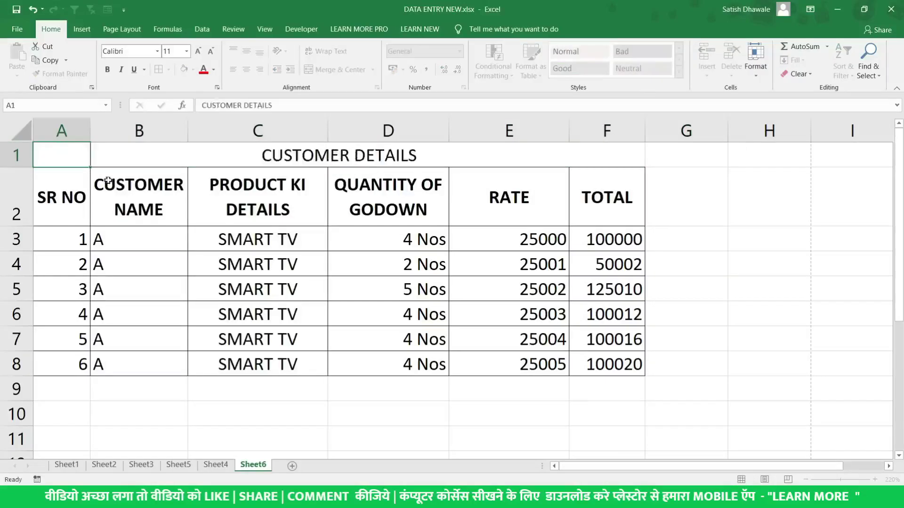
{"action": "left_click", "coordinate": [500, 160]}
{"action": "type", "text": "DFDS"}
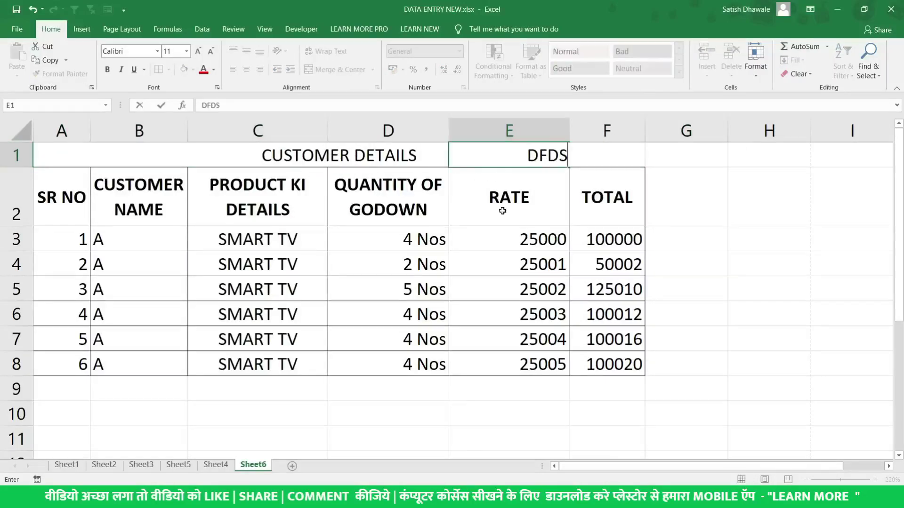
{"action": "key", "text": "Return"}
{"action": "left_click", "coordinate": [548, 155]}
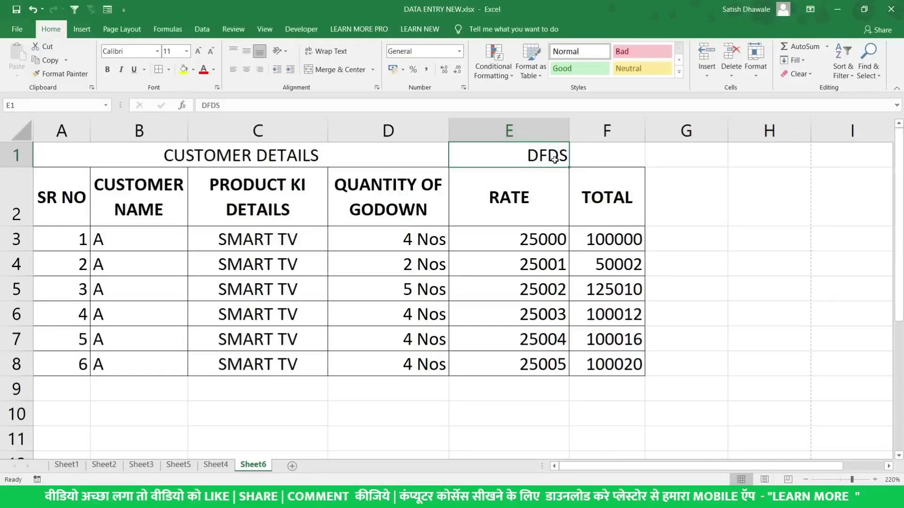
{"action": "key", "text": "Delete"}
{"action": "type", "text": "DSFD"}
{"action": "key", "text": "Return"}
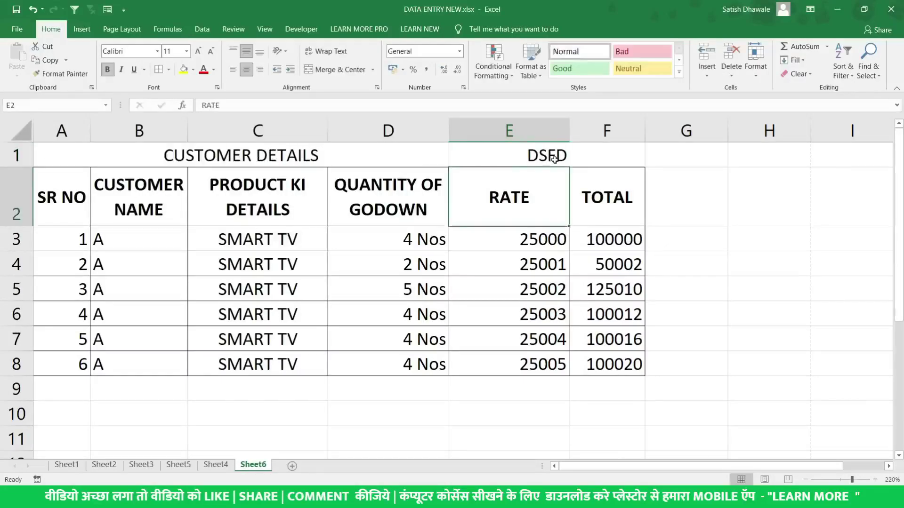
{"action": "left_click_drag", "start_coordinate": [75, 147], "coordinate": [442, 147]}
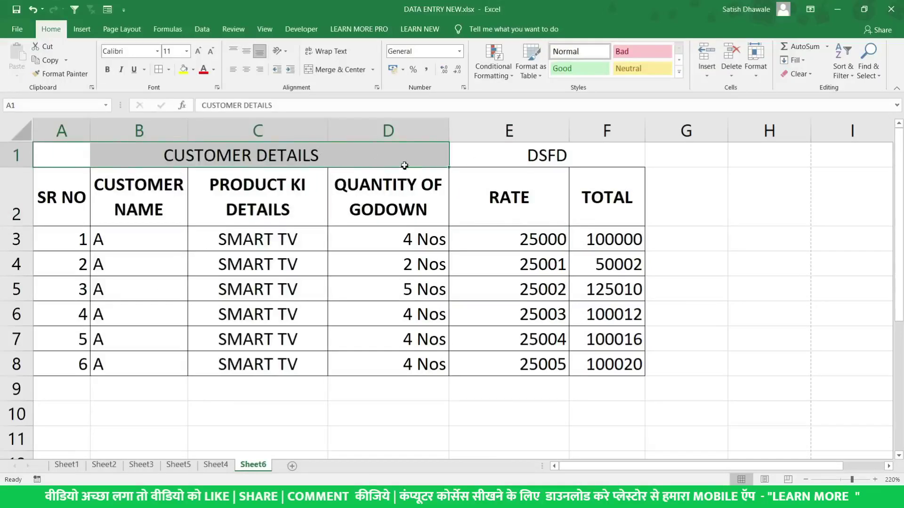
{"action": "left_click", "coordinate": [513, 150]}
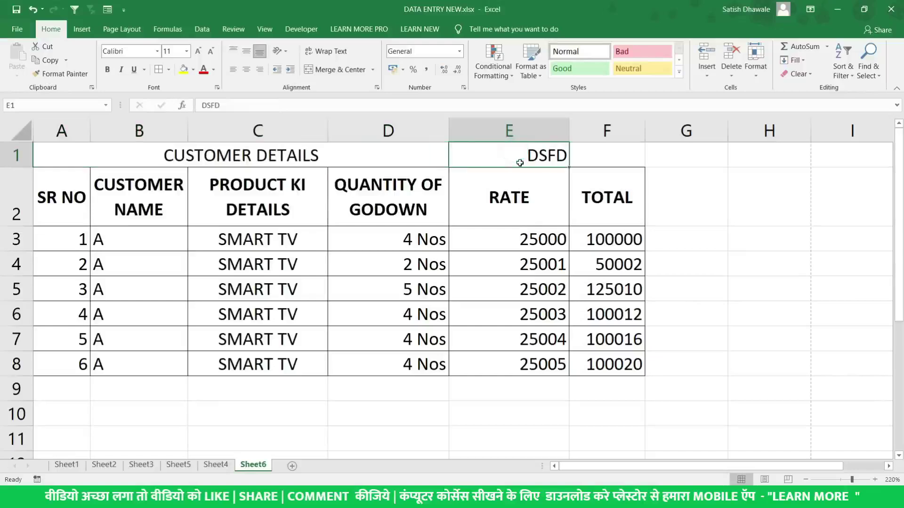
{"action": "key", "text": "Delete"}
{"action": "left_click_drag", "start_coordinate": [596, 153], "coordinate": [57, 153]}
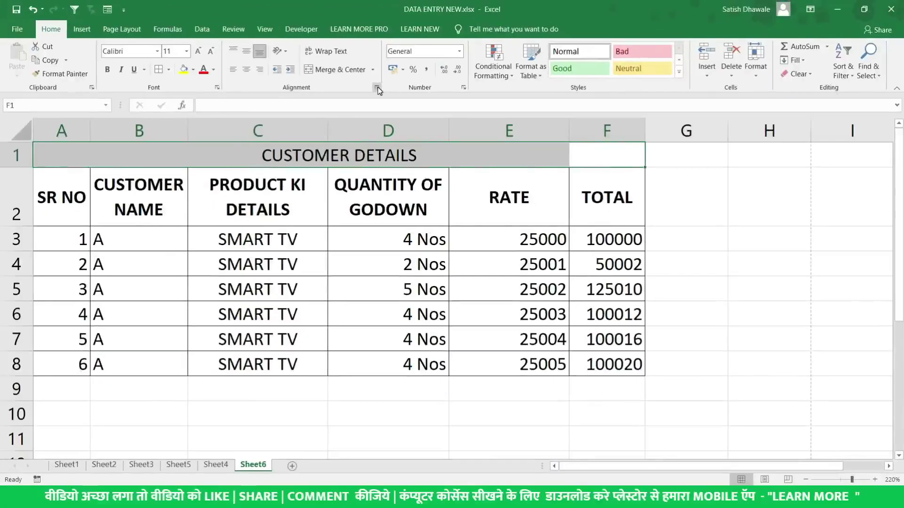
{"action": "left_click", "coordinate": [377, 88]}
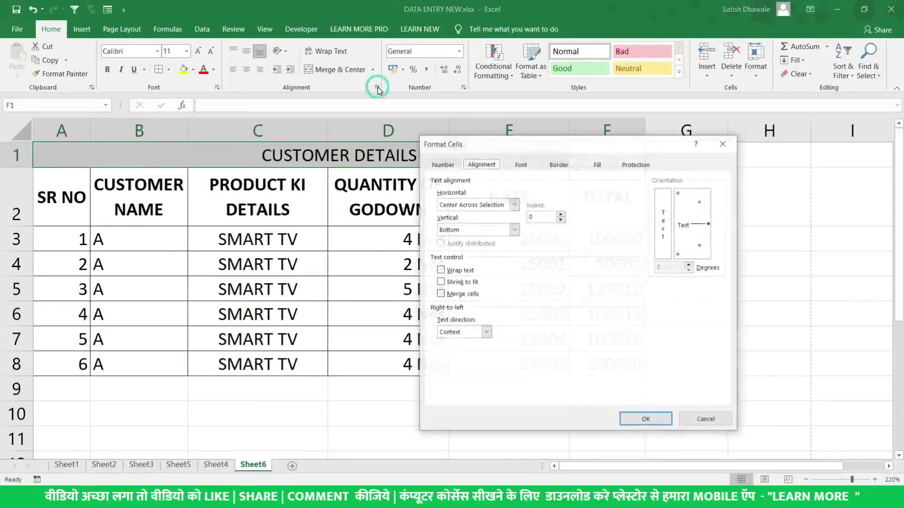
{"action": "left_click", "coordinate": [499, 207]}
{"action": "left_click", "coordinate": [498, 205]}
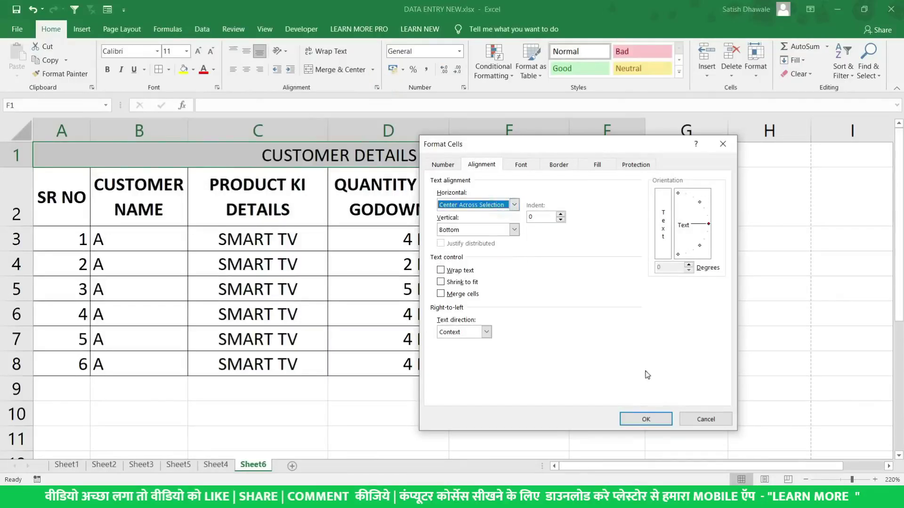
{"action": "left_click", "coordinate": [706, 420]}
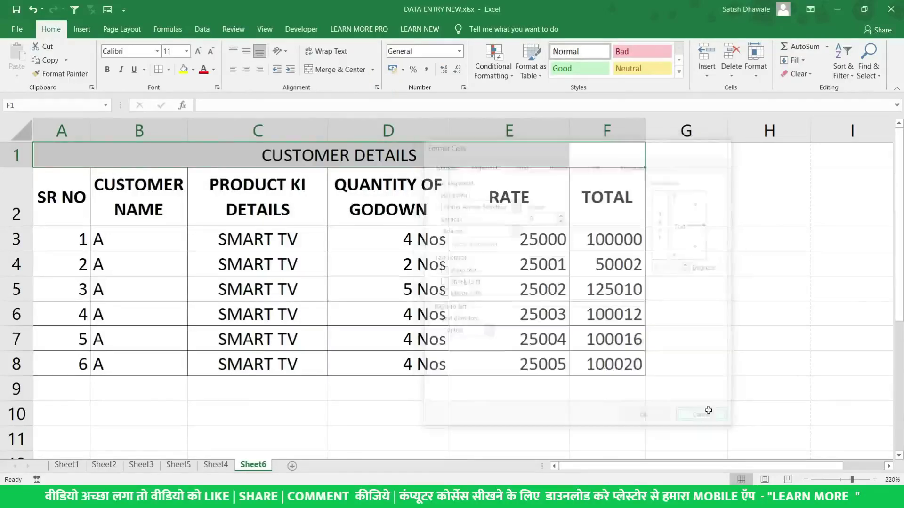
Merge and centre A1:F1 and give the title row a light blue fill instead of yellow
{"action": "left_click", "coordinate": [341, 71]}
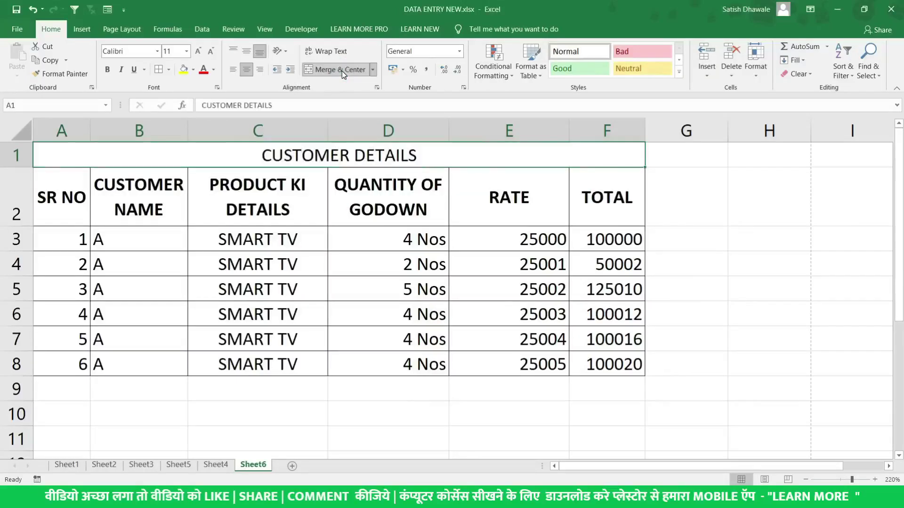
{"action": "left_click", "coordinate": [184, 71]}
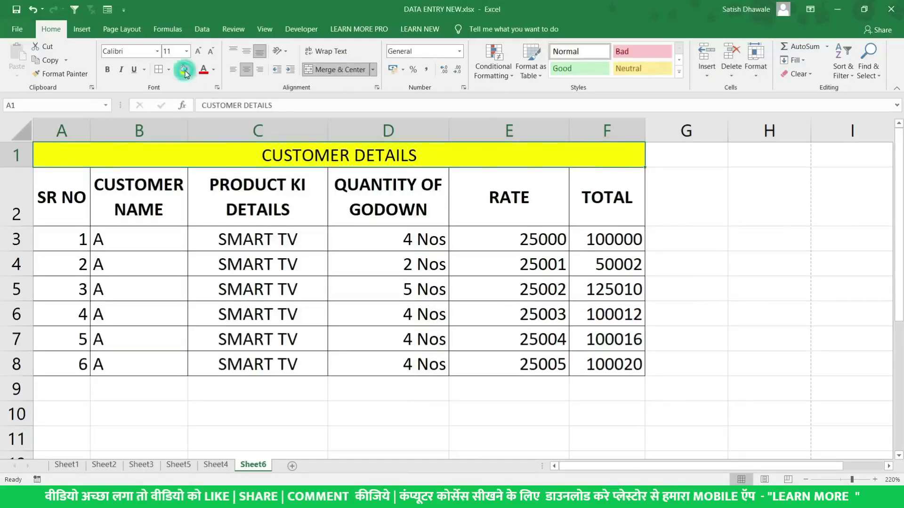
{"action": "left_click", "coordinate": [213, 70]}
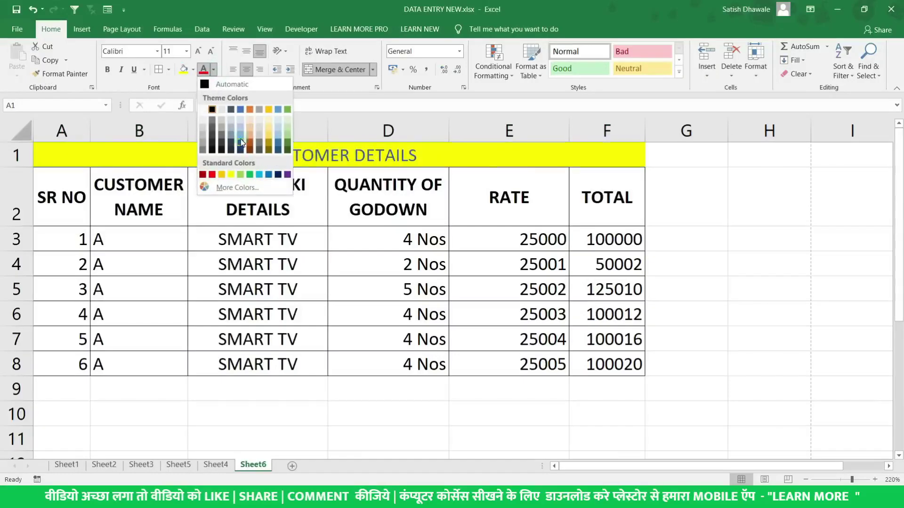
{"action": "left_click", "coordinate": [193, 70]}
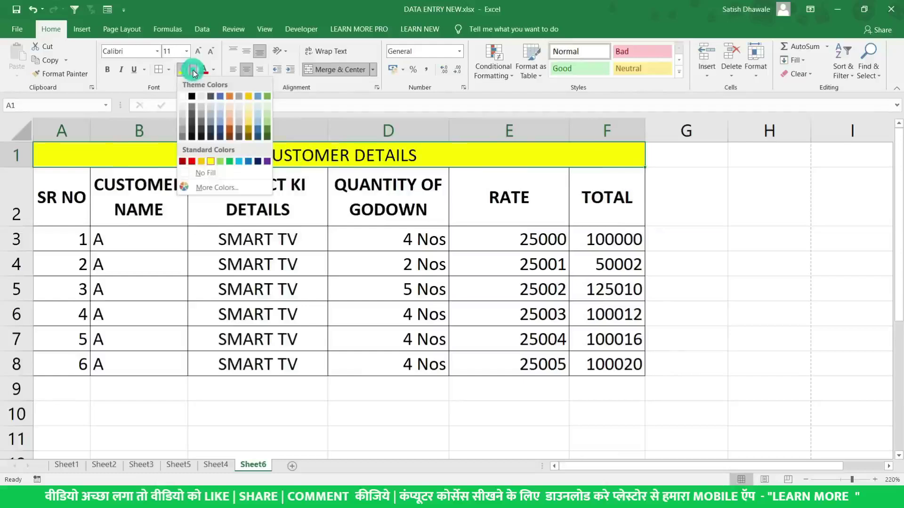
{"action": "left_click", "coordinate": [259, 113]}
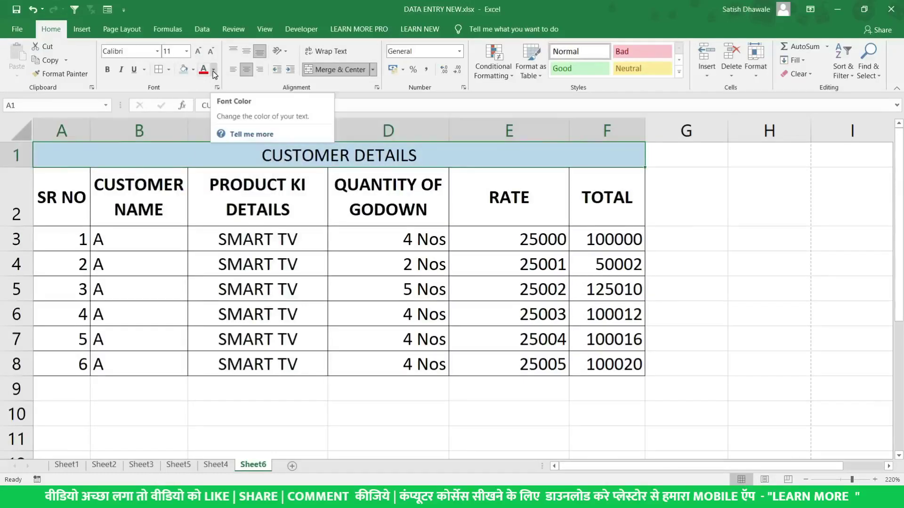
{"action": "left_click", "coordinate": [221, 206]}
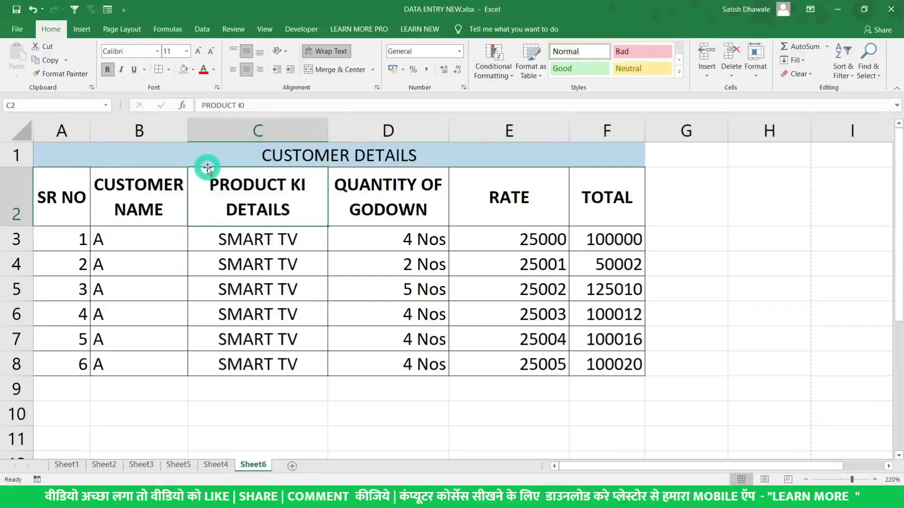
{"action": "key", "text": "ctrl+p"}
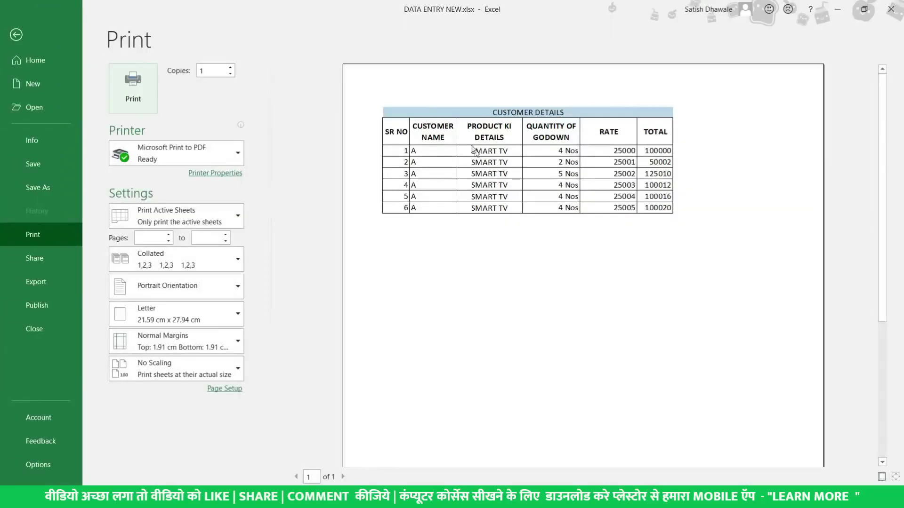
{"action": "key", "text": "Escape"}
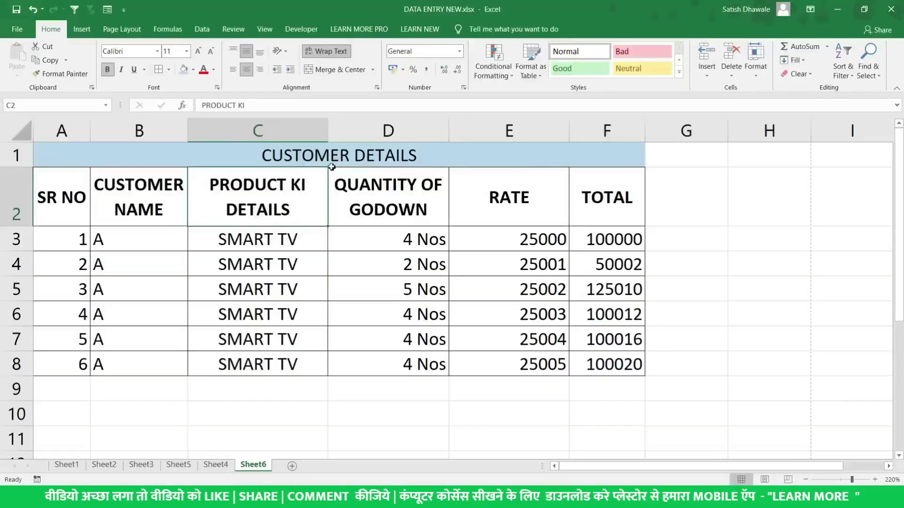
{"action": "left_click", "coordinate": [313, 155]}
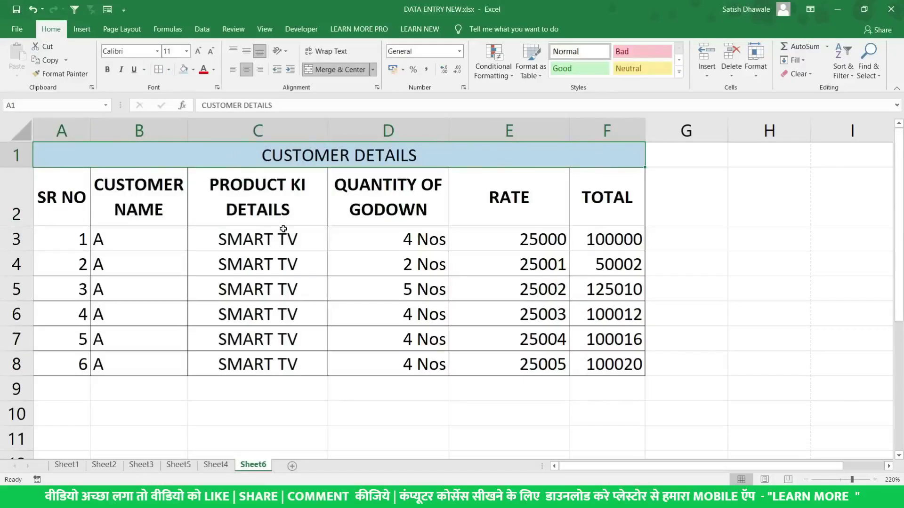
{"action": "key", "text": "ctrl+p"}
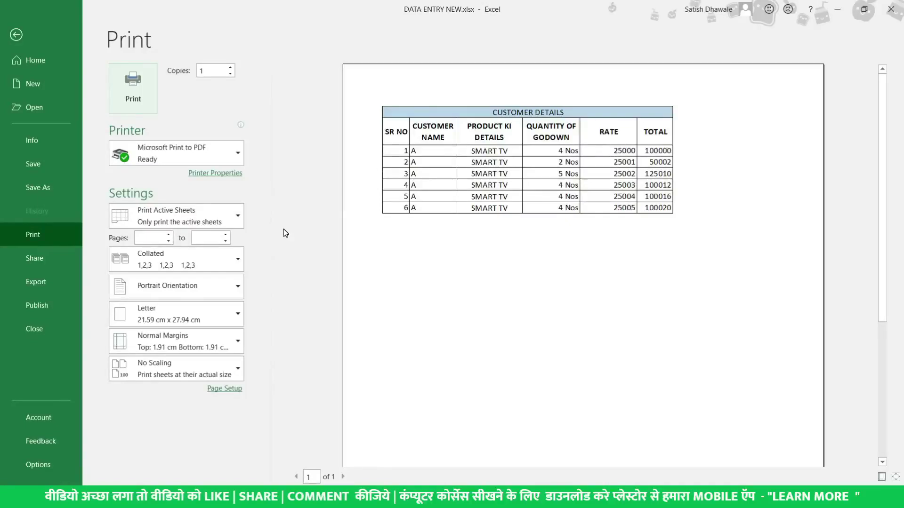
{"action": "key", "text": "Escape"}
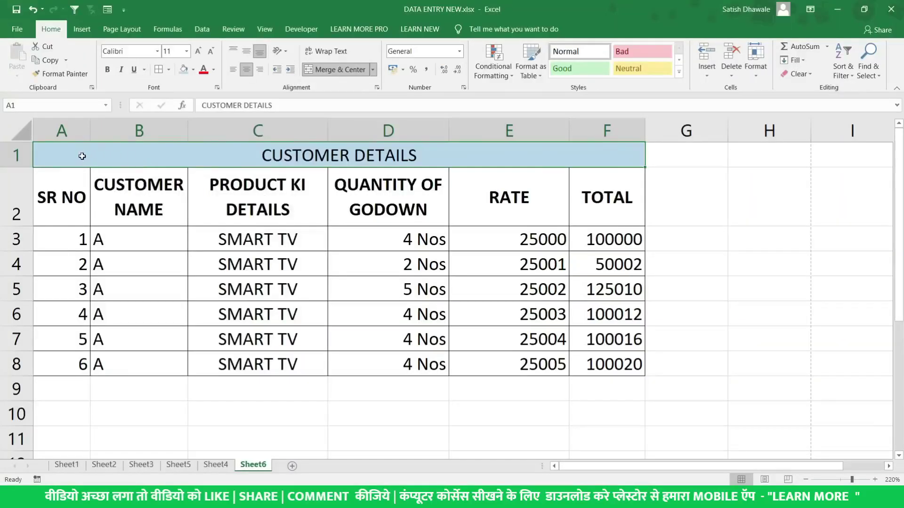
{"action": "left_click", "coordinate": [63, 132]}
Insert and widen an empty column before the table, checking the result in print preview
{"action": "right_click", "coordinate": [63, 133]}
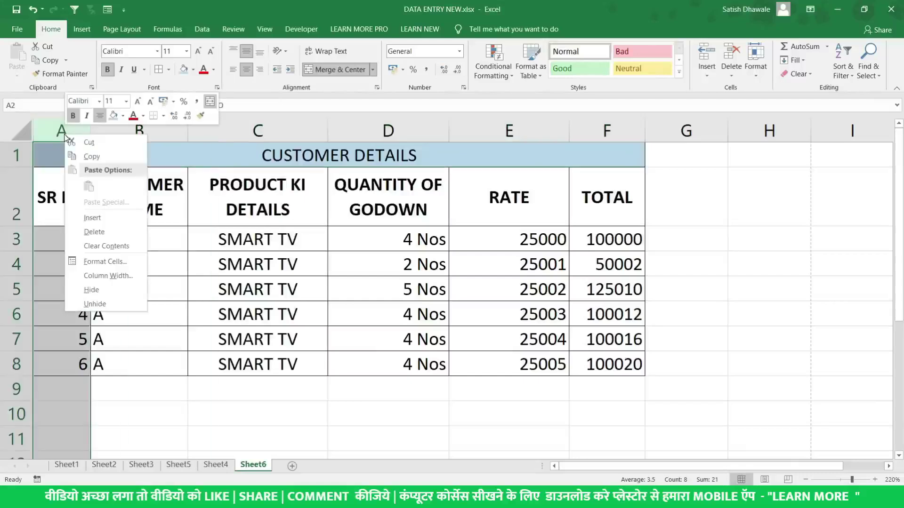
{"action": "left_click", "coordinate": [93, 218]}
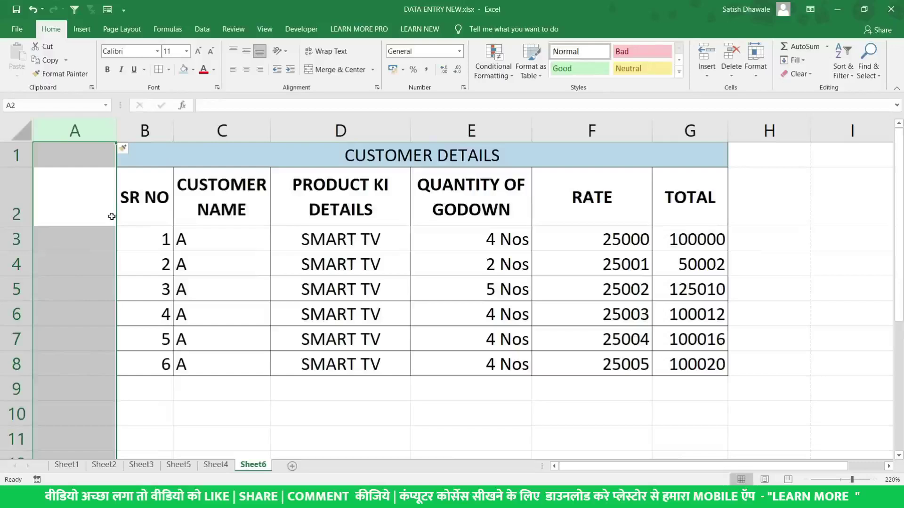
{"action": "key", "text": "ctrl+p"}
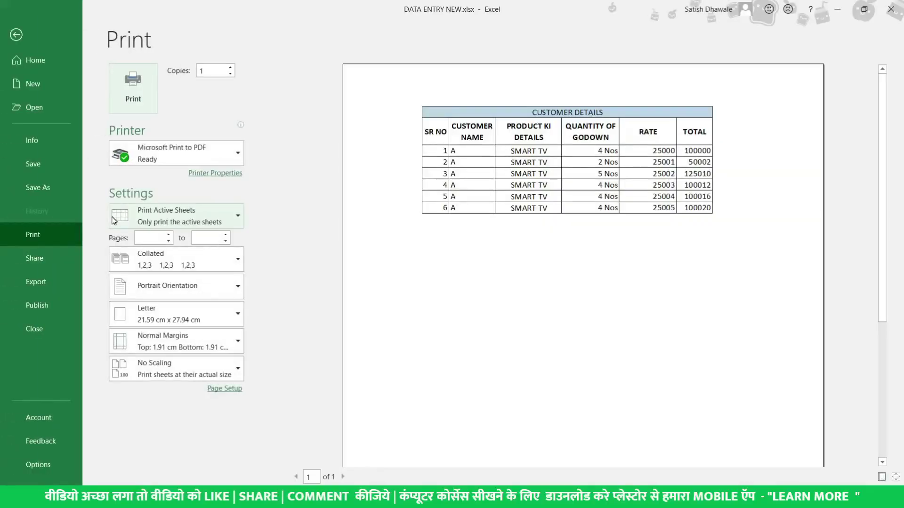
{"action": "key", "text": "Escape"}
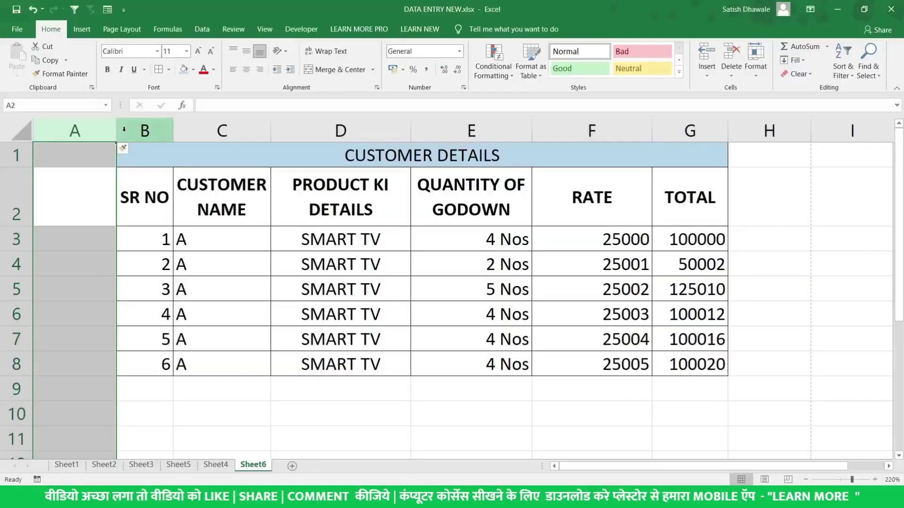
{"action": "left_click_drag", "start_coordinate": [116, 136], "coordinate": [146, 137]}
{"action": "left_click", "coordinate": [278, 206]}
{"action": "key", "text": "ctrl+p"}
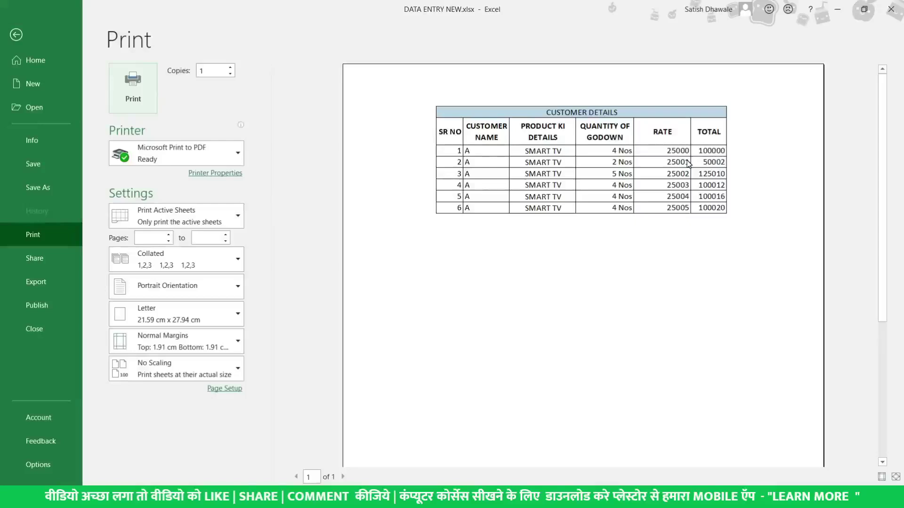
{"action": "key", "text": "Escape"}
Delete the empty column A and select the whole table A1:F8
{"action": "right_click", "coordinate": [88, 121]}
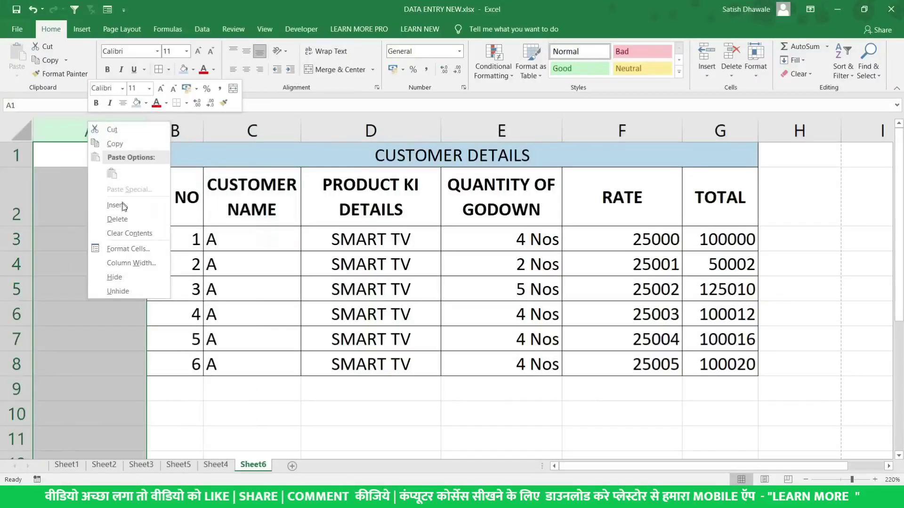
{"action": "left_click", "coordinate": [124, 219]}
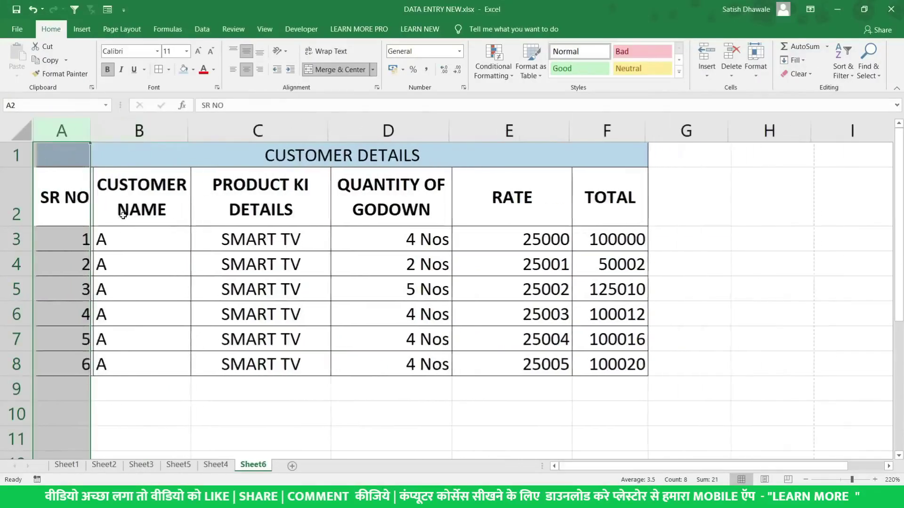
{"action": "left_click", "coordinate": [90, 152]}
{"action": "left_click_drag", "start_coordinate": [90, 151], "coordinate": [497, 357]}
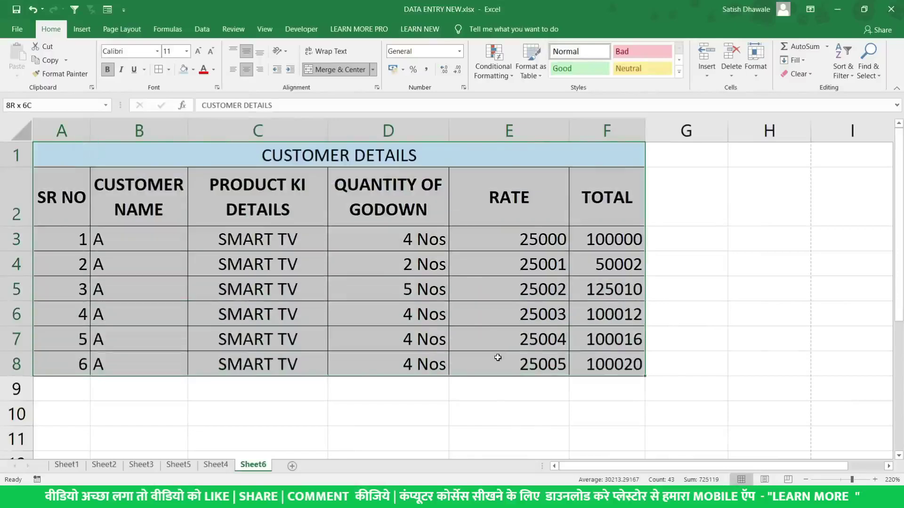
Fill the last data row down to row 91 so the table runs to SR NO 89
{"action": "left_click", "coordinate": [81, 350]}
{"action": "left_click_drag", "start_coordinate": [66, 367], "coordinate": [644, 441]}
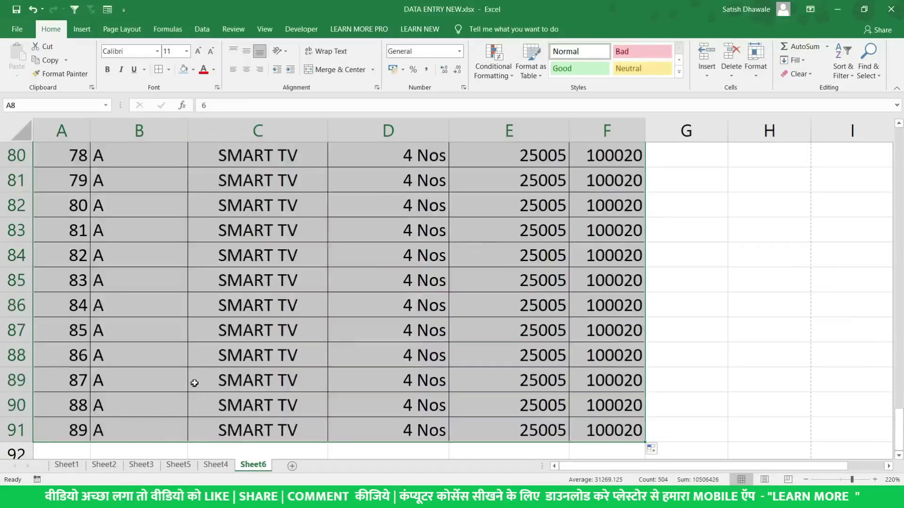
{"action": "scroll", "coordinate": [302, 248], "scroll_direction": "up", "scroll_amount": 4}
{"action": "scroll", "coordinate": [303, 248], "scroll_direction": "up", "scroll_amount": 4}
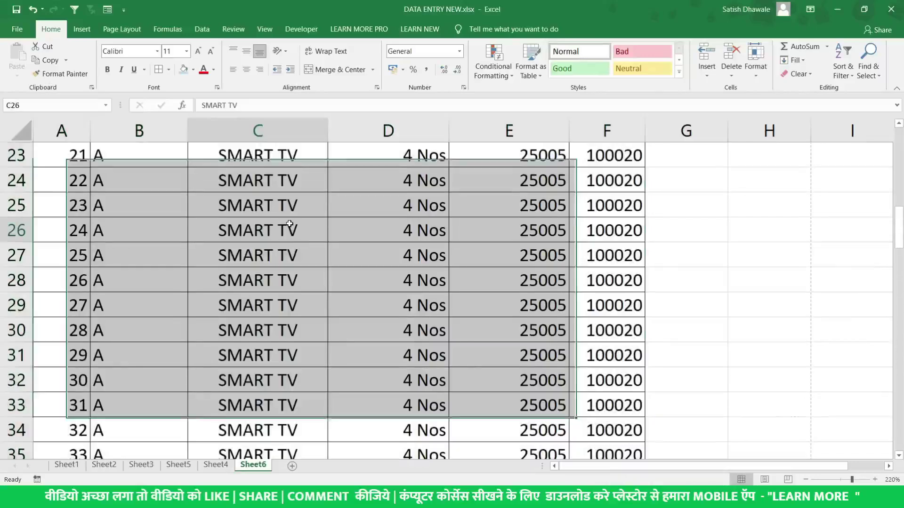
{"action": "left_click", "coordinate": [289, 226]}
Preview the printout and view page 2, which lacks the title and headings
{"action": "key", "text": "ctrl+p"}
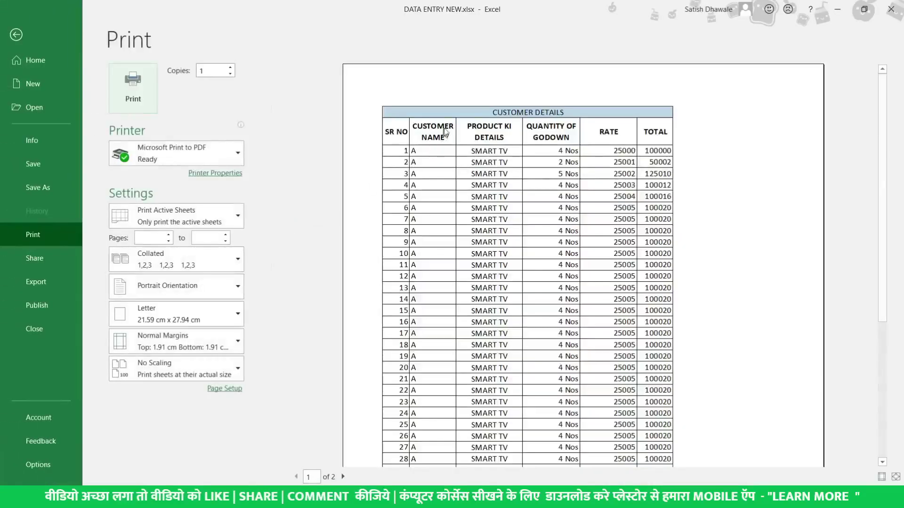
{"action": "scroll", "coordinate": [489, 149], "scroll_direction": "down", "scroll_amount": 5}
{"action": "scroll", "coordinate": [490, 150], "scroll_direction": "up", "scroll_amount": 1}
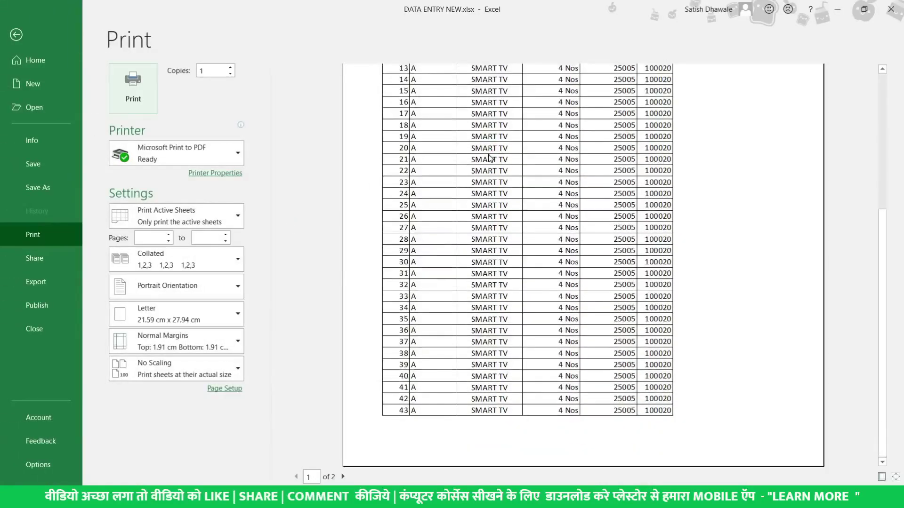
{"action": "scroll", "coordinate": [492, 163], "scroll_direction": "up", "scroll_amount": 4}
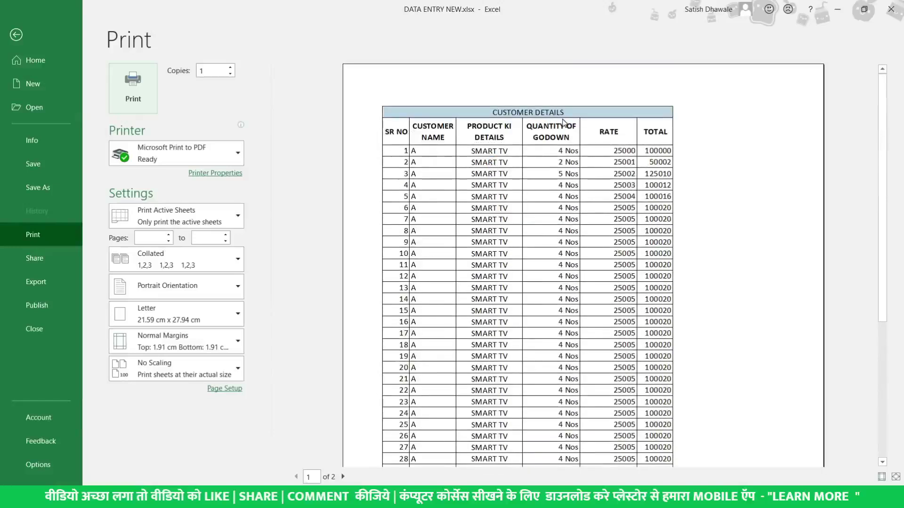
{"action": "left_click", "coordinate": [343, 476]}
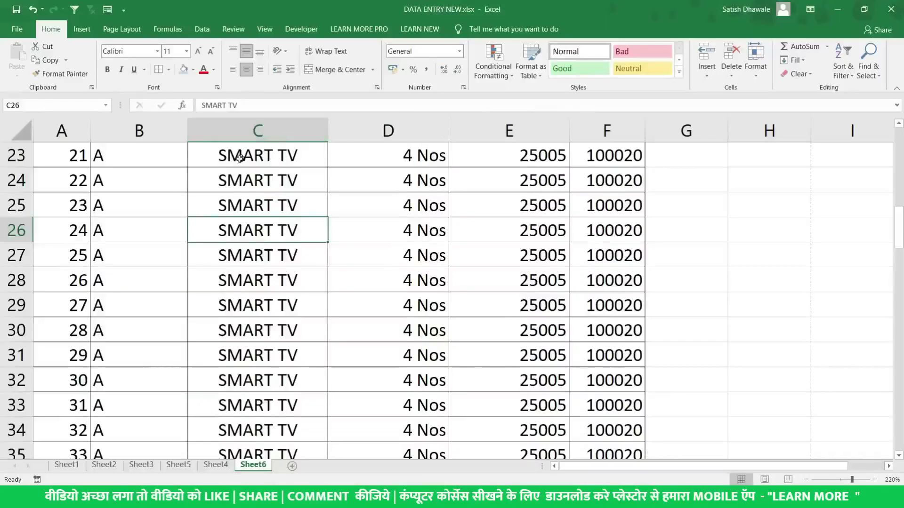
{"action": "scroll", "coordinate": [237, 158], "scroll_direction": "up", "scroll_amount": 7}
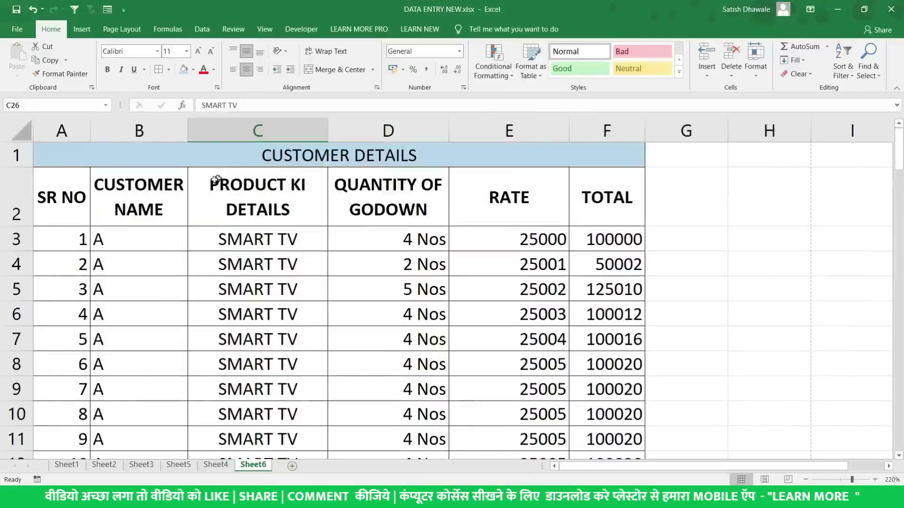
Set rows $1:$2 as Print Titles repeating at the top, then preview the printout
{"action": "left_click", "coordinate": [11, 197]}
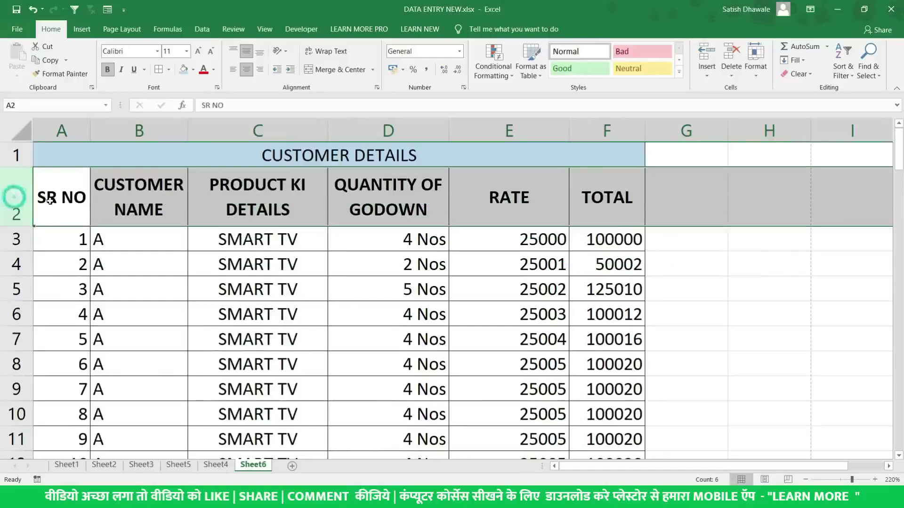
{"action": "left_click_drag", "start_coordinate": [16, 153], "coordinate": [18, 193]}
{"action": "left_click", "coordinate": [41, 194]}
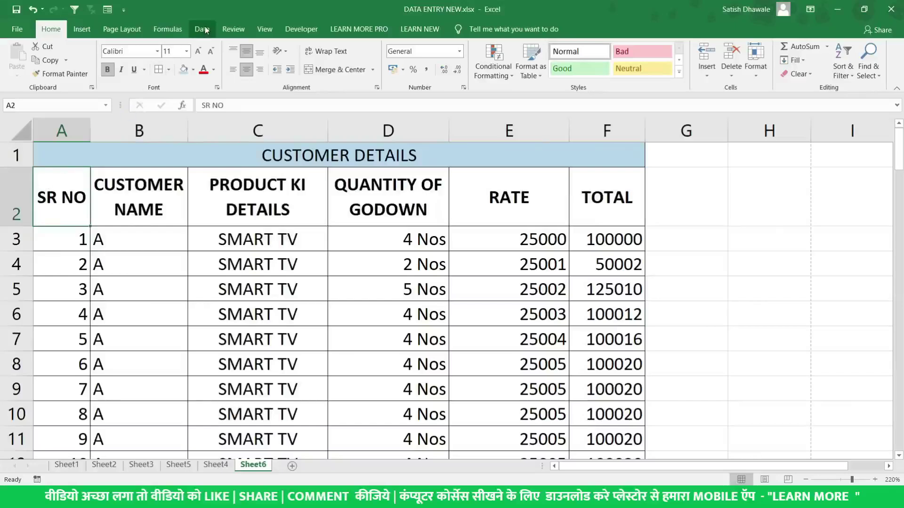
{"action": "left_click", "coordinate": [126, 29]}
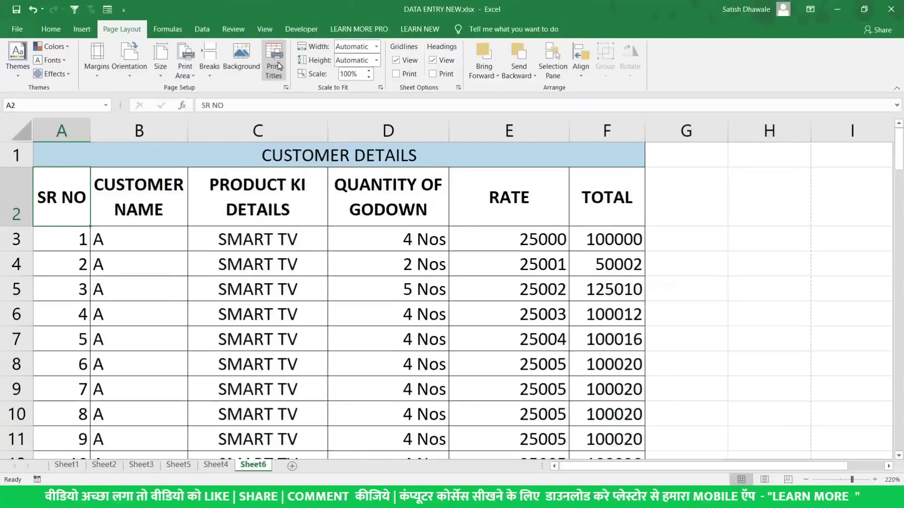
{"action": "left_click", "coordinate": [277, 65]}
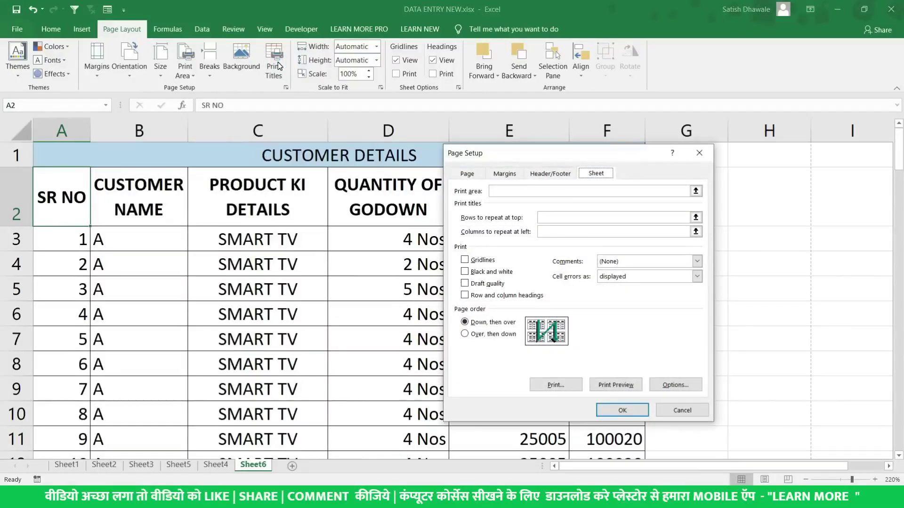
{"action": "left_click", "coordinate": [552, 218]}
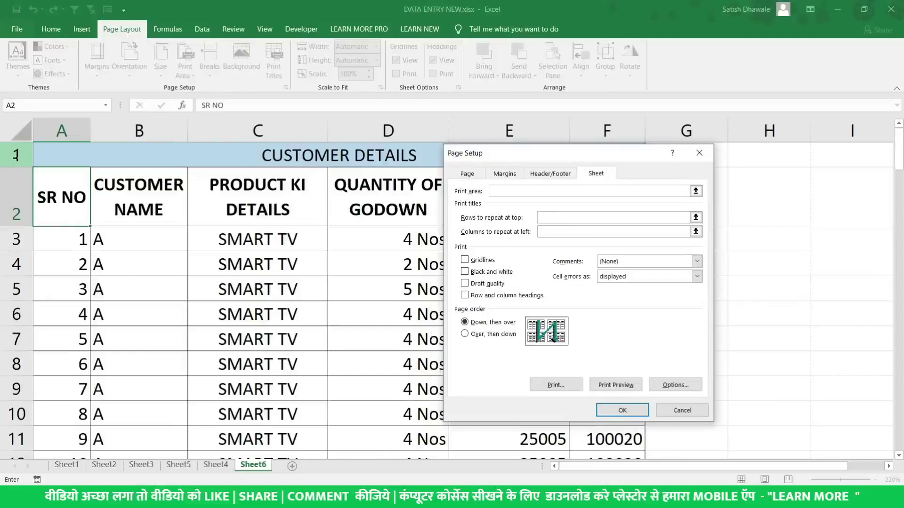
{"action": "left_click_drag", "start_coordinate": [14, 156], "coordinate": [12, 221]}
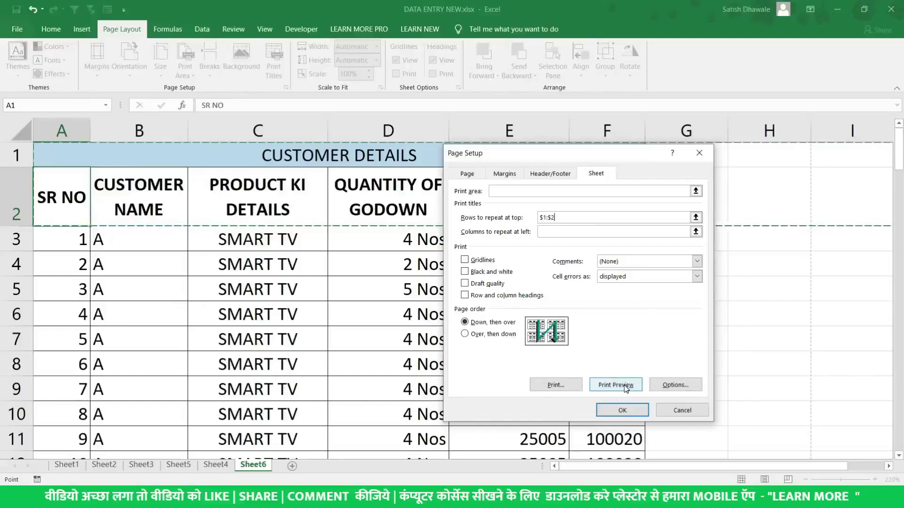
{"action": "left_click", "coordinate": [626, 389]}
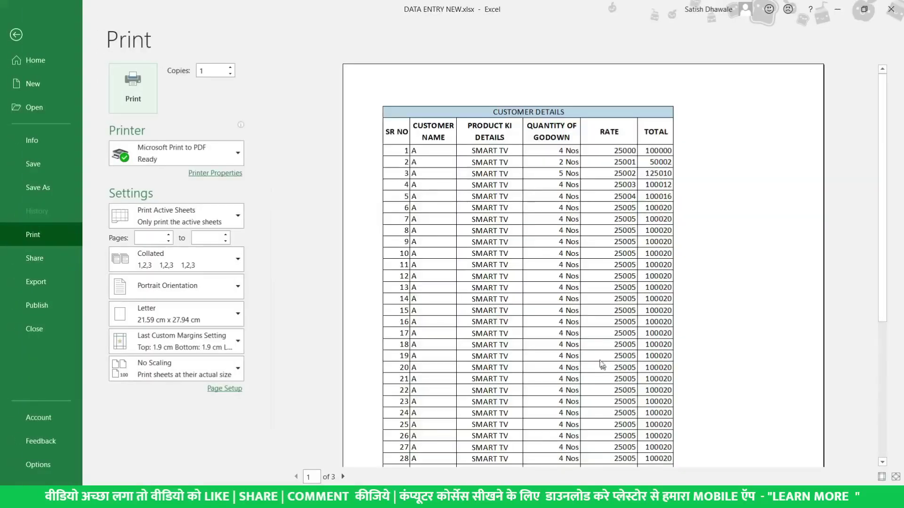
Scroll to page 2 of the preview to confirm the repeated headings, then return to Sheet6
{"action": "scroll", "coordinate": [588, 257], "scroll_direction": "down", "scroll_amount": 5}
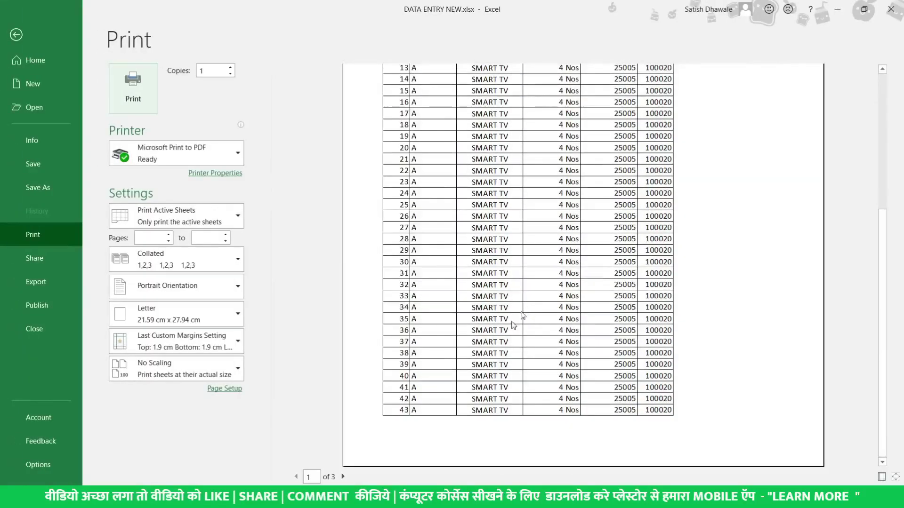
{"action": "scroll", "coordinate": [413, 346], "scroll_direction": "down", "scroll_amount": 5}
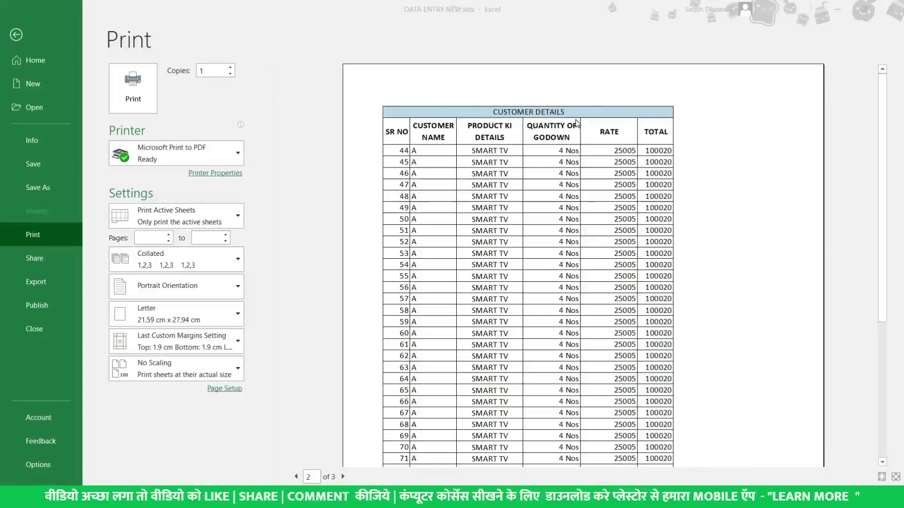
{"action": "key", "text": "Escape"}
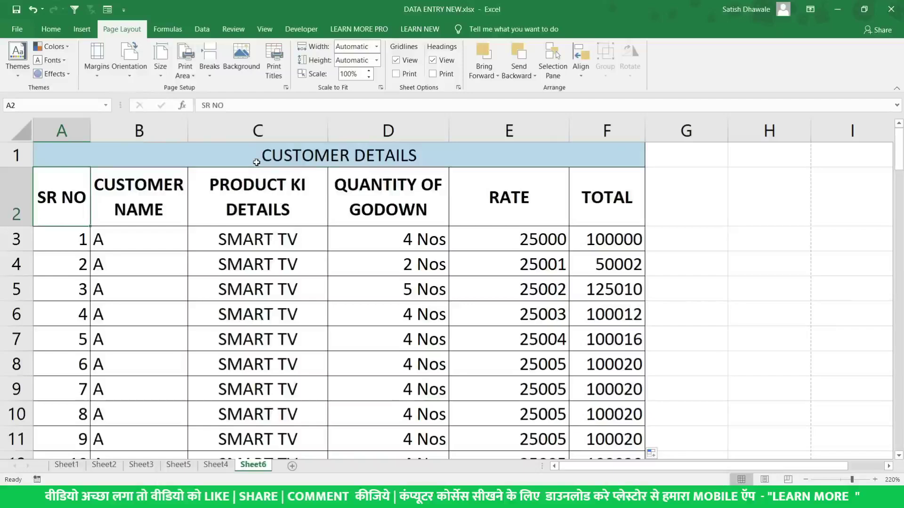
{"action": "left_click", "coordinate": [257, 162]}
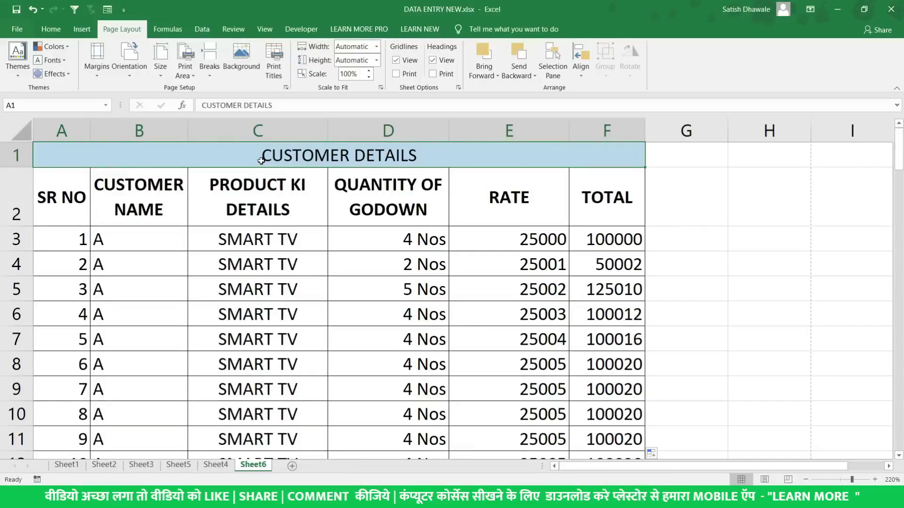
{"action": "left_click", "coordinate": [255, 198]}
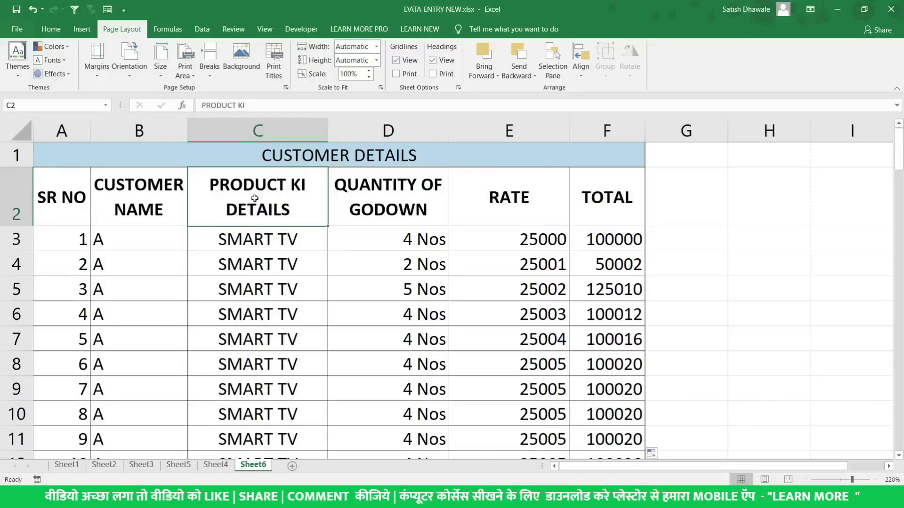
{"action": "left_click", "coordinate": [341, 202]}
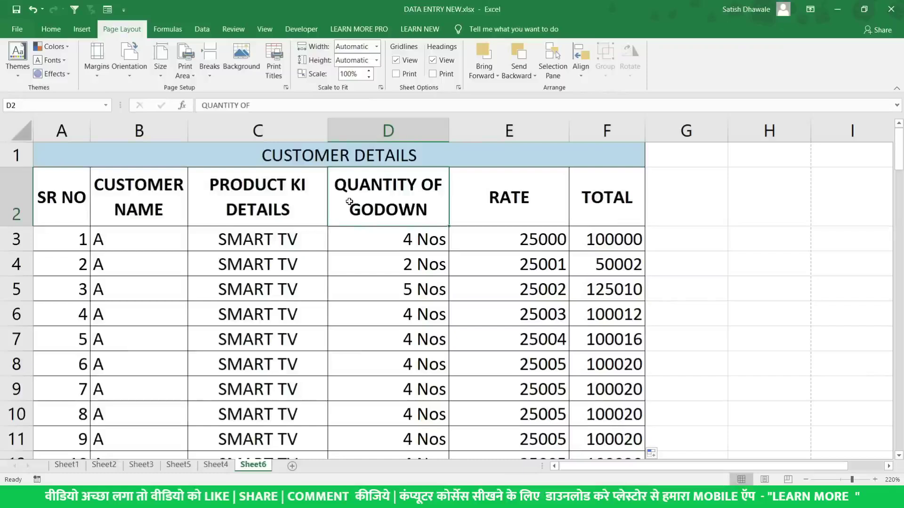
{"action": "left_click", "coordinate": [520, 199]}
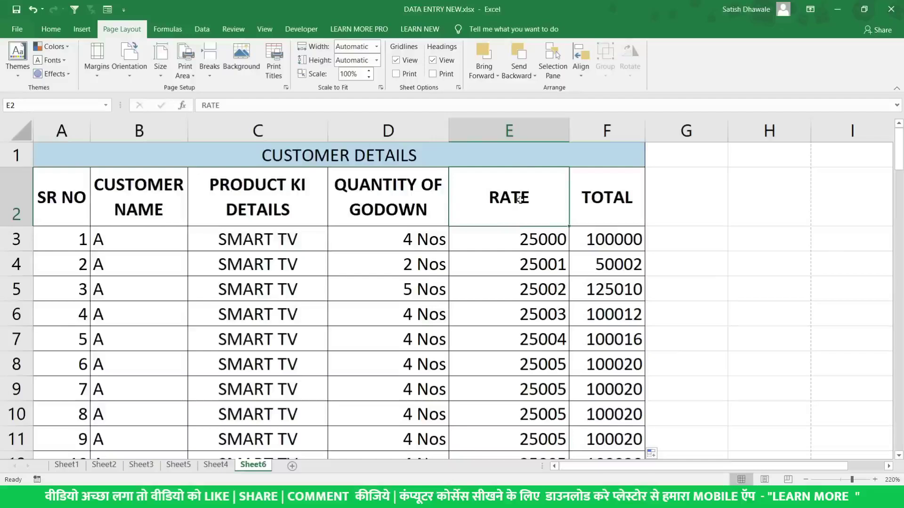
{"action": "left_click", "coordinate": [584, 204]}
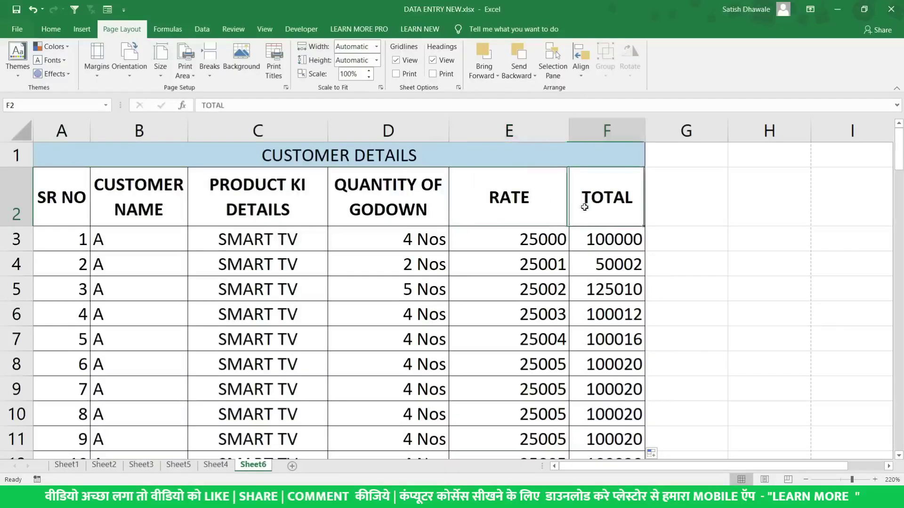
{"action": "mouse_move", "coordinate": [584, 207]}
{"action": "left_mouse_down"}
{"action": "mouse_move", "coordinate": [302, 155]}
{"action": "mouse_move", "coordinate": [141, 198]}
{"action": "mouse_move", "coordinate": [10, 172]}
{"action": "left_mouse_up"}
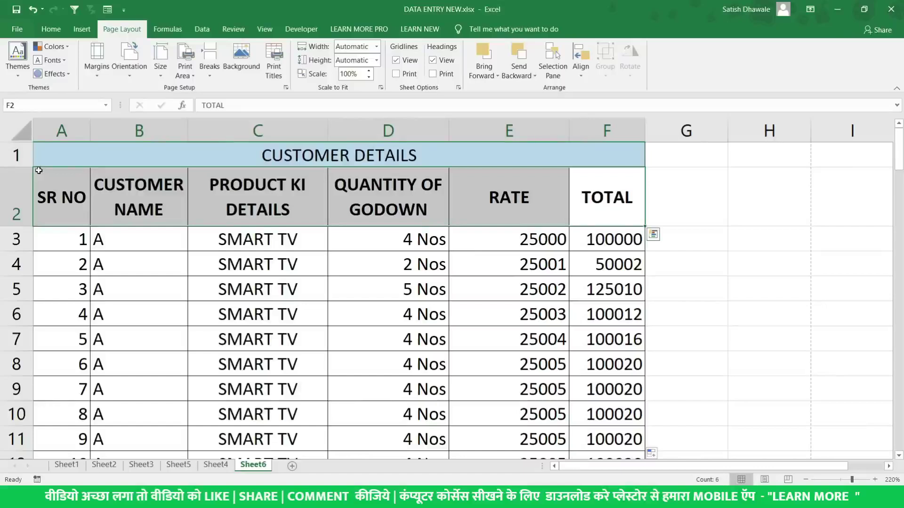
Copy the headings and first seven SMART TV rows and paste them into a new Sheet7 at A1
{"action": "left_click", "coordinate": [238, 200]}
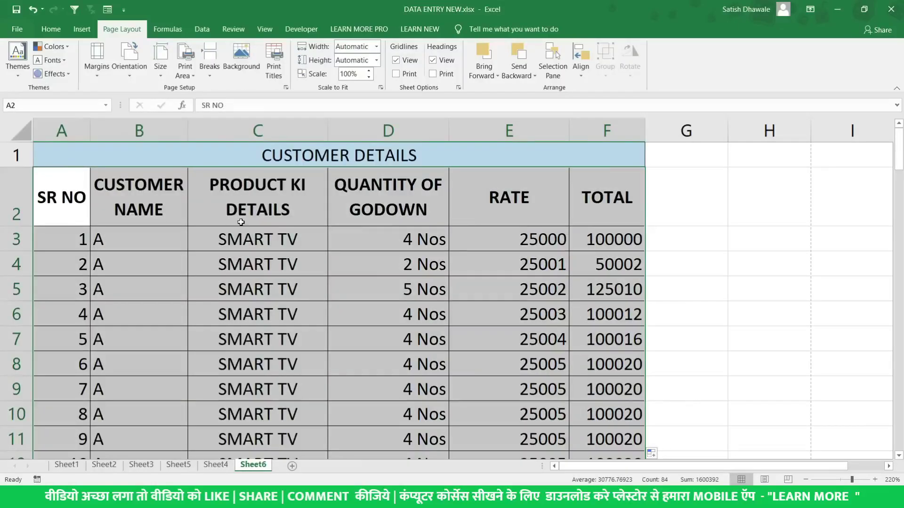
{"action": "left_click_drag", "start_coordinate": [71, 187], "coordinate": [595, 383]}
{"action": "key", "text": "ctrl+c"}
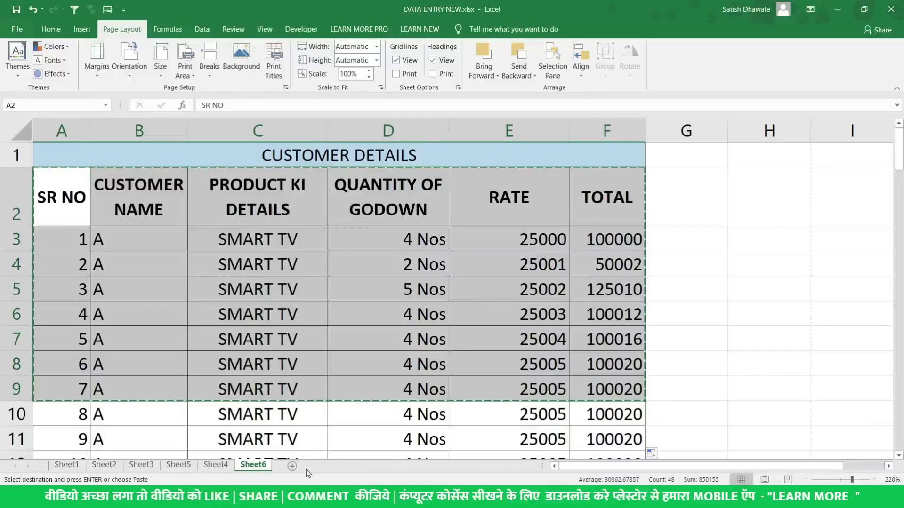
{"action": "left_click", "coordinate": [292, 466]}
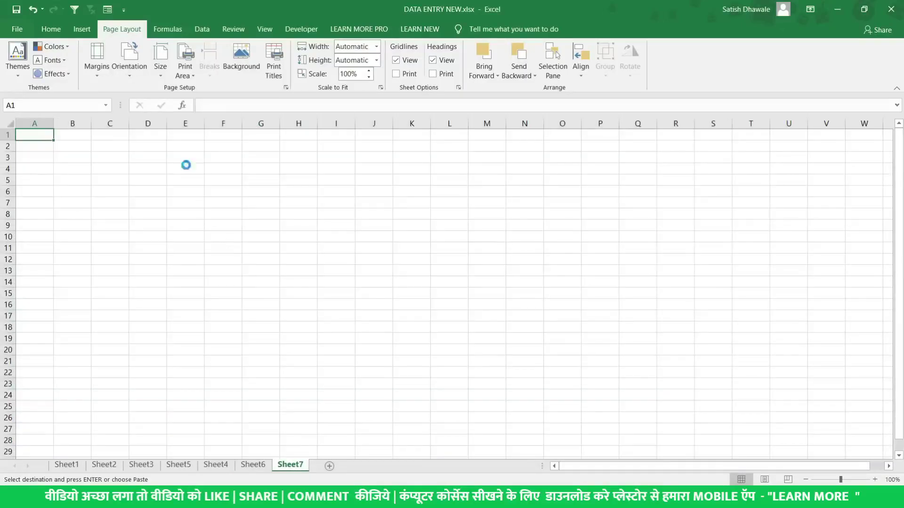
{"action": "key", "text": "ctrl+v"}
{"action": "scroll", "coordinate": [56, 132], "scroll_direction": "up", "scroll_amount": 6, "text": "ctrl"}
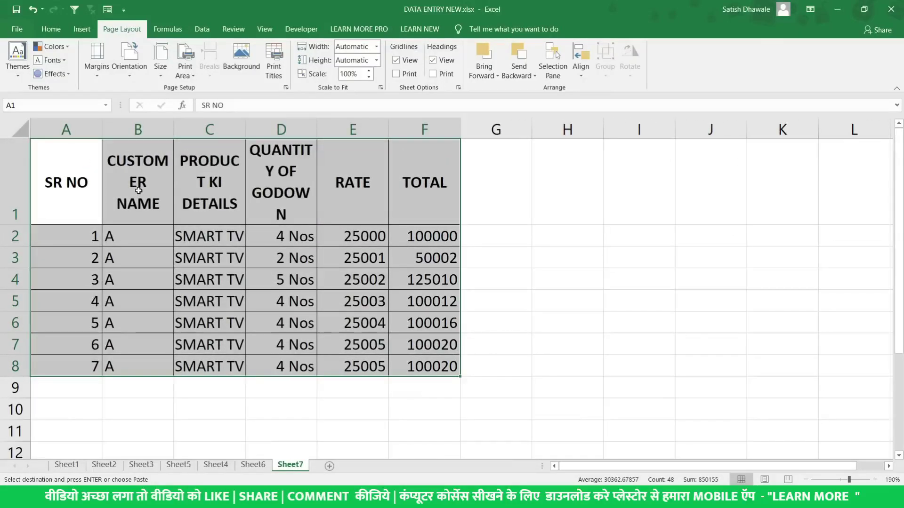
Convert the Sheet7 range A1:F8 into an Excel table that has headers
{"action": "left_click", "coordinate": [83, 30]}
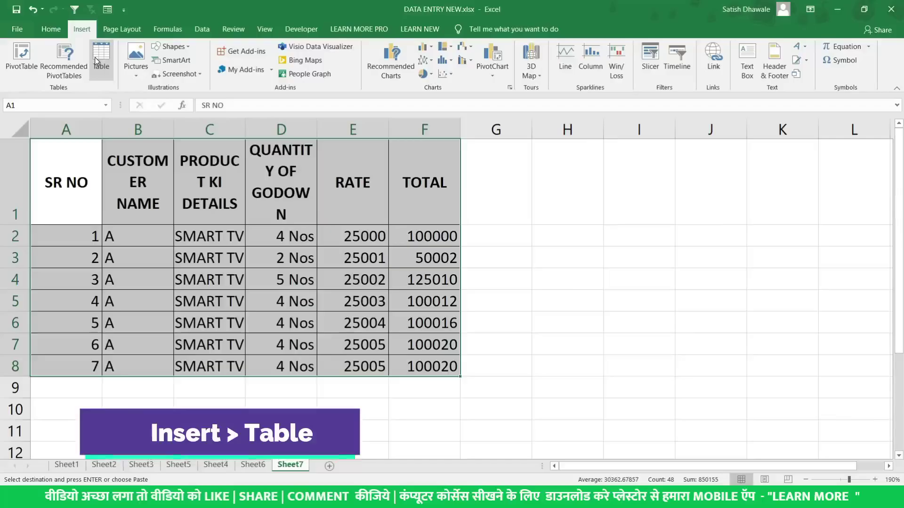
{"action": "left_click", "coordinate": [97, 66]}
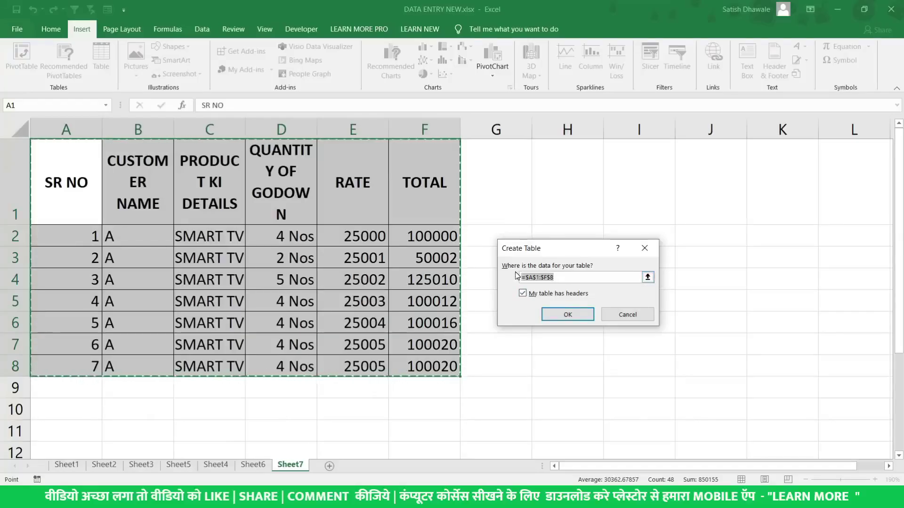
{"action": "left_click", "coordinate": [564, 313]}
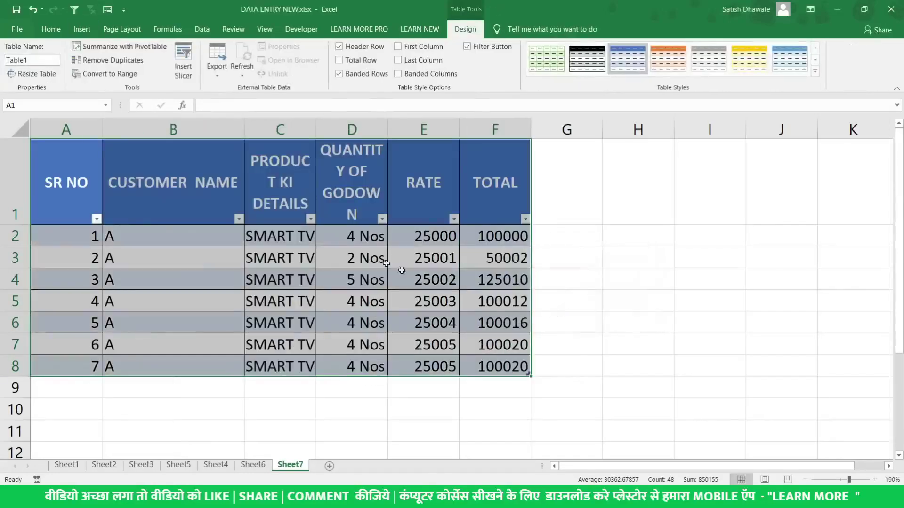
Widen columns C, D and E so their headings fit
{"action": "left_click_drag", "start_coordinate": [319, 133], "coordinate": [343, 133]}
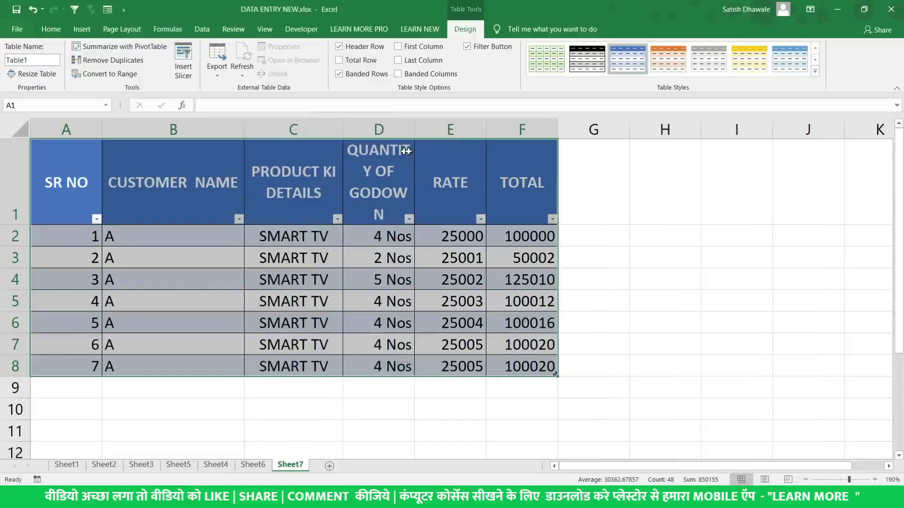
{"action": "left_click_drag", "start_coordinate": [415, 138], "coordinate": [453, 138]}
{"action": "left_click_drag", "start_coordinate": [524, 134], "coordinate": [554, 136]}
{"action": "left_click", "coordinate": [599, 204]}
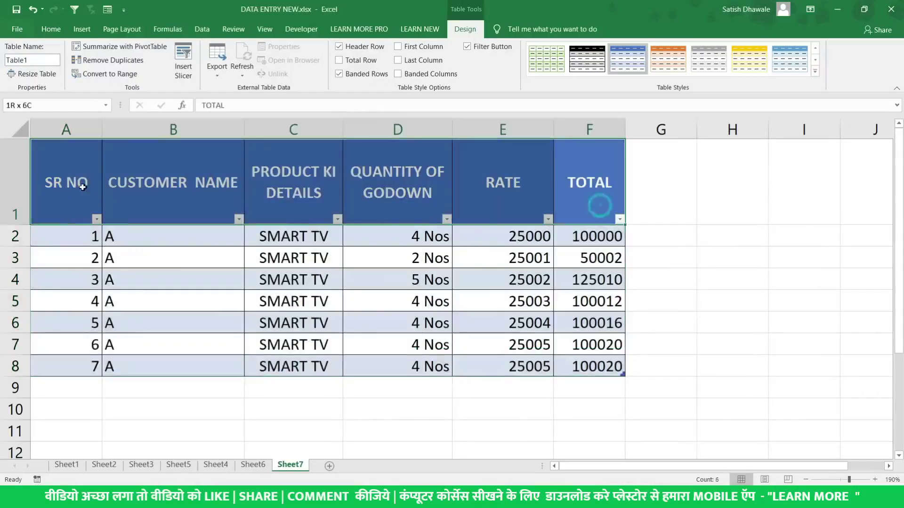
{"action": "left_click", "coordinate": [72, 204]}
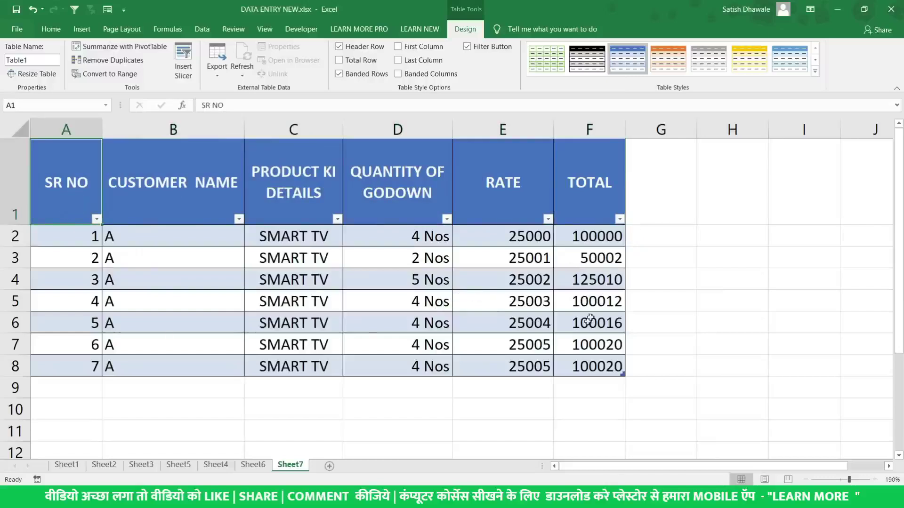
Add row 9 to the table: SR NO 8, DF, SDF, quantity 4, rate 5
{"action": "left_click", "coordinate": [90, 394]}
{"action": "type", "text": "8"}
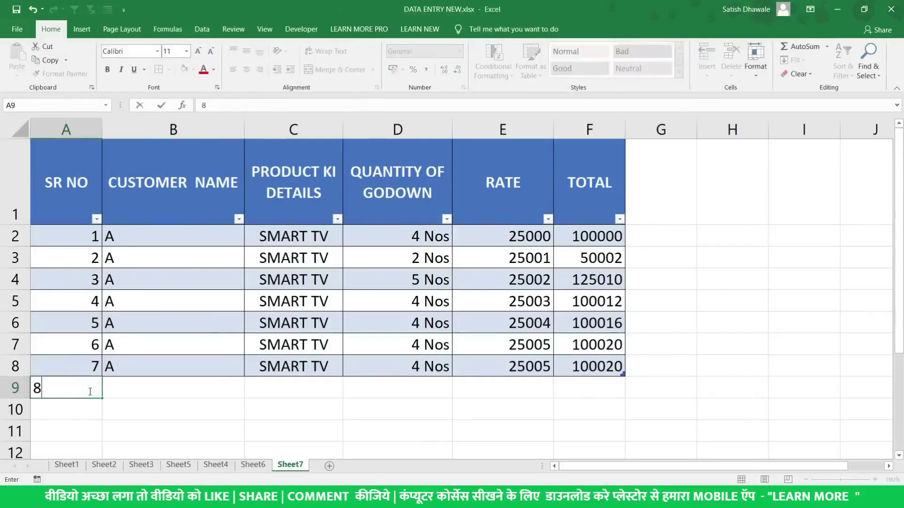
{"action": "key", "text": "Tab"}
{"action": "type", "text": "DF"}
{"action": "key", "text": "Tab"}
{"action": "type", "text": "SDF"}
{"action": "key", "text": "Tab"}
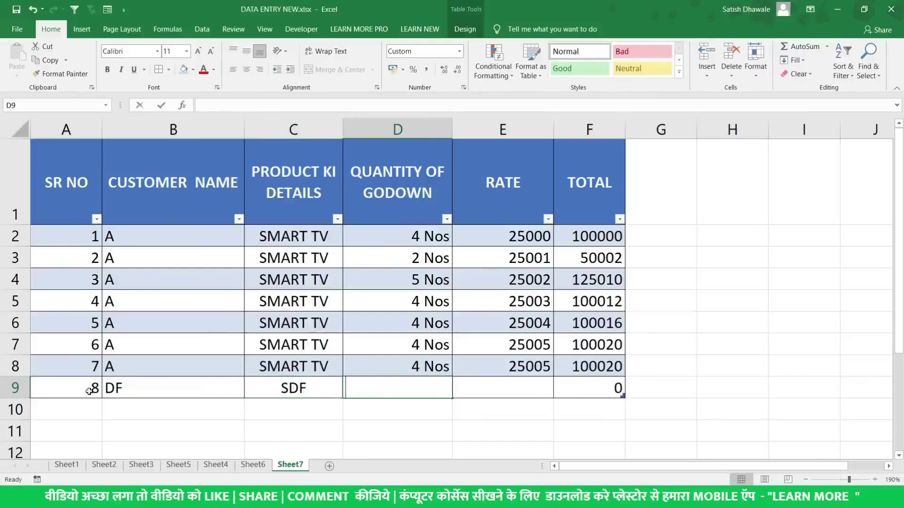
{"action": "type", "text": "DSF"}
{"action": "key", "text": "Tab"}
{"action": "type", "text": "DS"}
{"action": "key", "text": "BackSpace"}
{"action": "key", "text": "BackSpace"}
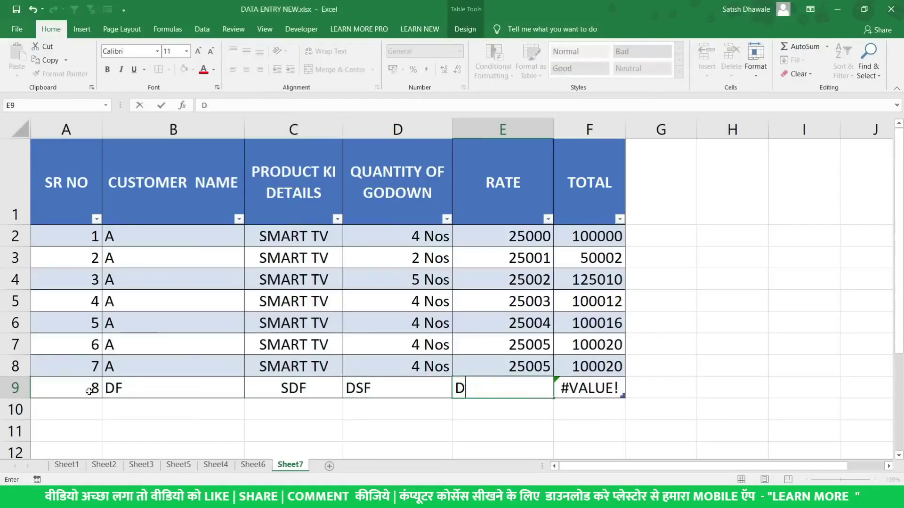
{"action": "key", "text": "shift+Tab"}
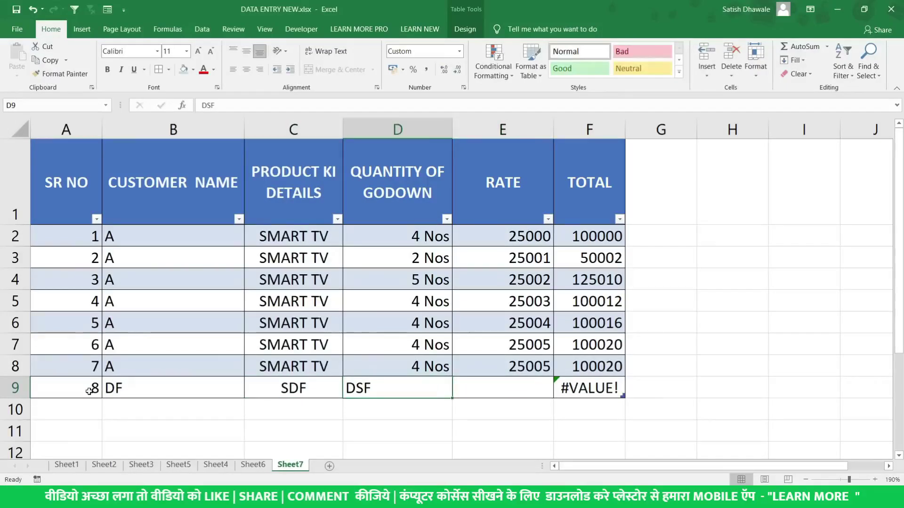
{"action": "type", "text": "4 Nos"}
{"action": "key", "text": "Tab"}
{"action": "key", "text": "Return"}
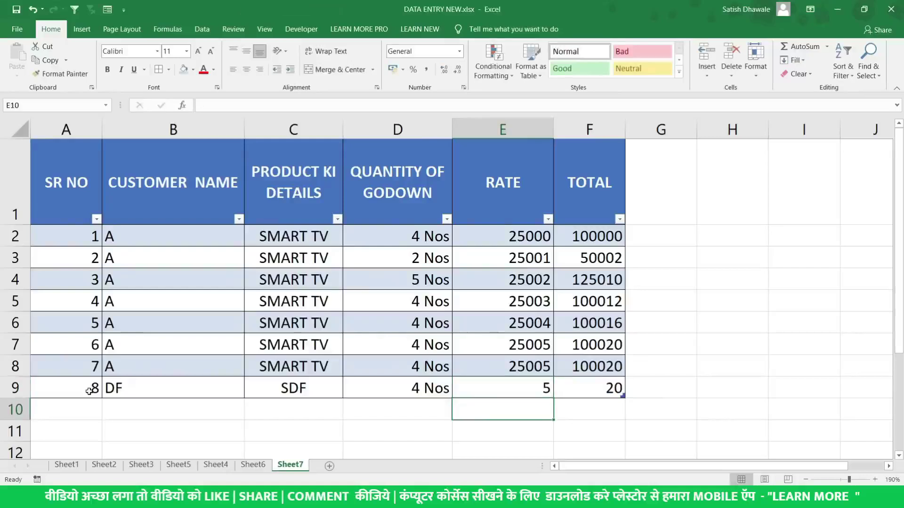
{"action": "key", "text": "Left"}
{"action": "key", "text": "Left"}
{"action": "key", "text": "Left"}
{"action": "key", "text": "Left"}
Add row 10 to the table: SR NO 9, DSF, DSF, quantity 5, rate 10
{"action": "type", "text": "9"}
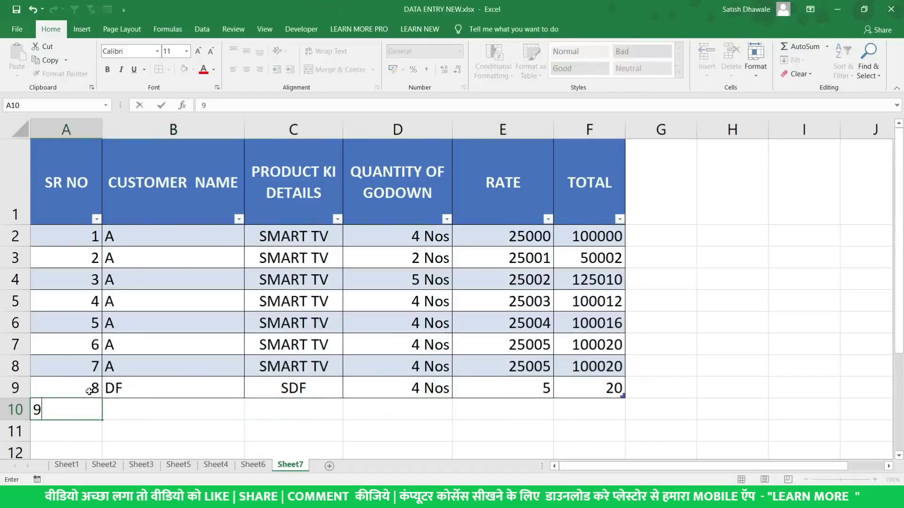
{"action": "key", "text": "Tab"}
{"action": "type", "text": "DSF"}
{"action": "key", "text": "Tab"}
{"action": "type", "text": "DSF"}
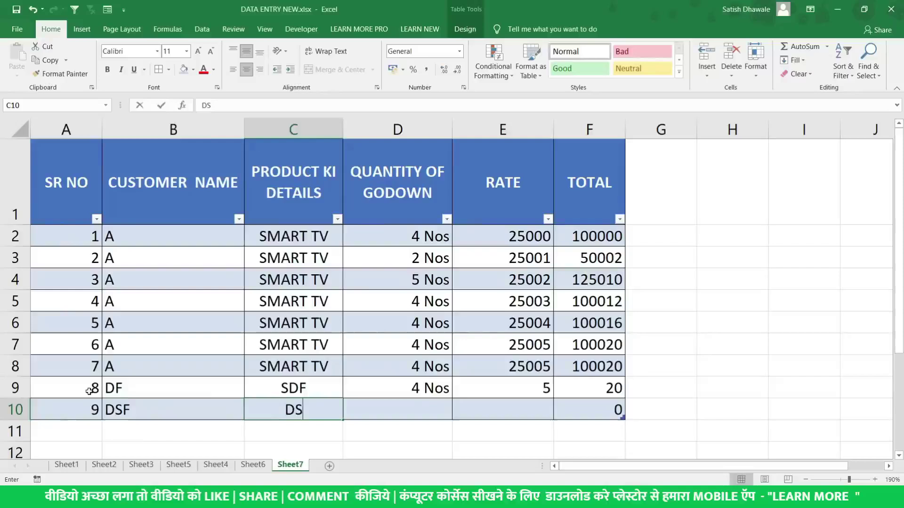
{"action": "key", "text": "Tab"}
{"action": "type", "text": "5"}
{"action": "key", "text": "Tab"}
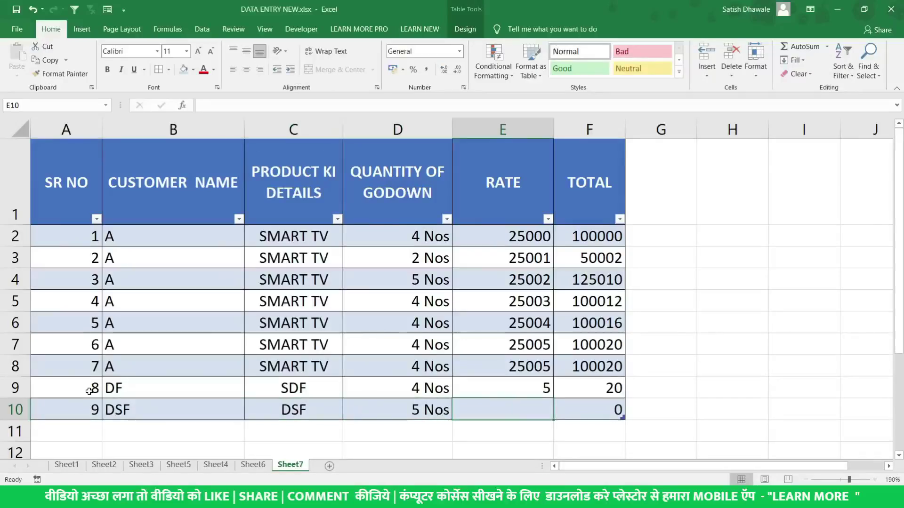
{"action": "type", "text": "10"}
{"action": "key", "text": "Return"}
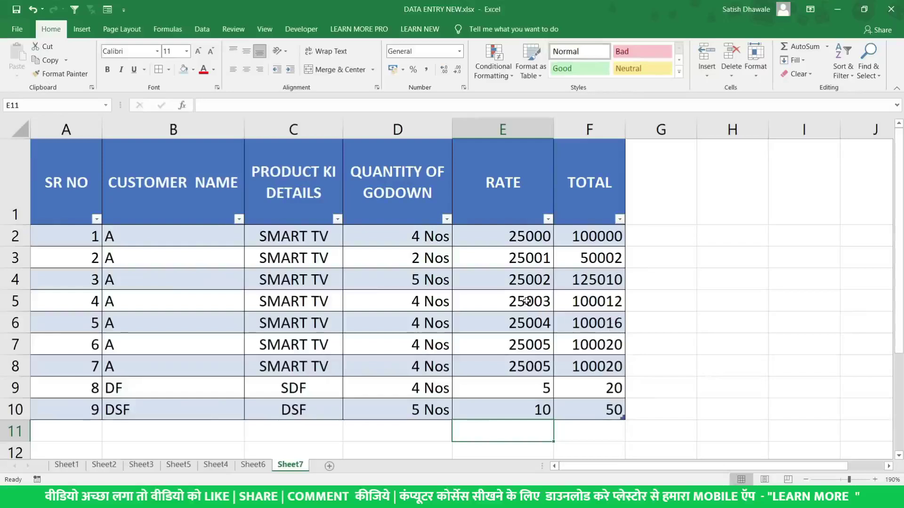
Review the auto-calculated TOTAL values in F2:F10 and check the SR NO filter dropdown
{"action": "left_click_drag", "start_coordinate": [83, 247], "coordinate": [589, 409]}
{"action": "left_click_drag", "start_coordinate": [594, 236], "coordinate": [604, 412]}
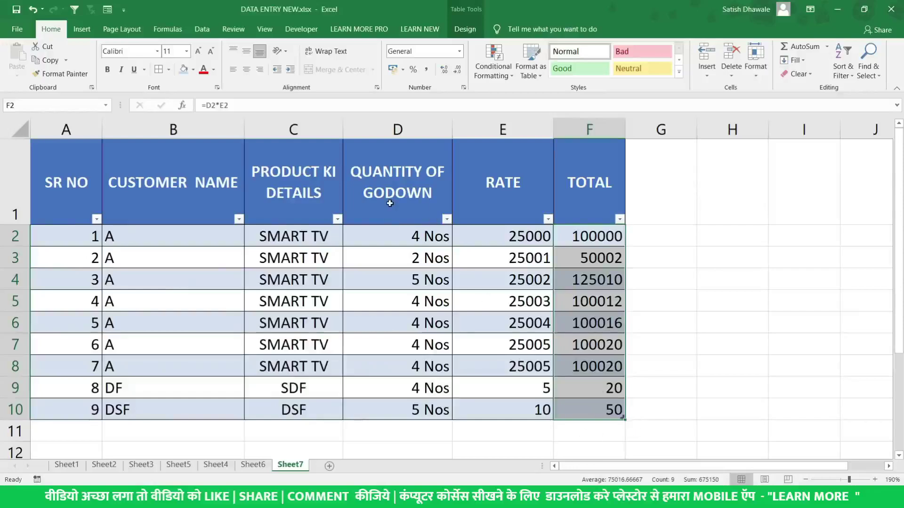
{"action": "left_click", "coordinate": [92, 209]}
{"action": "left_click", "coordinate": [96, 219]}
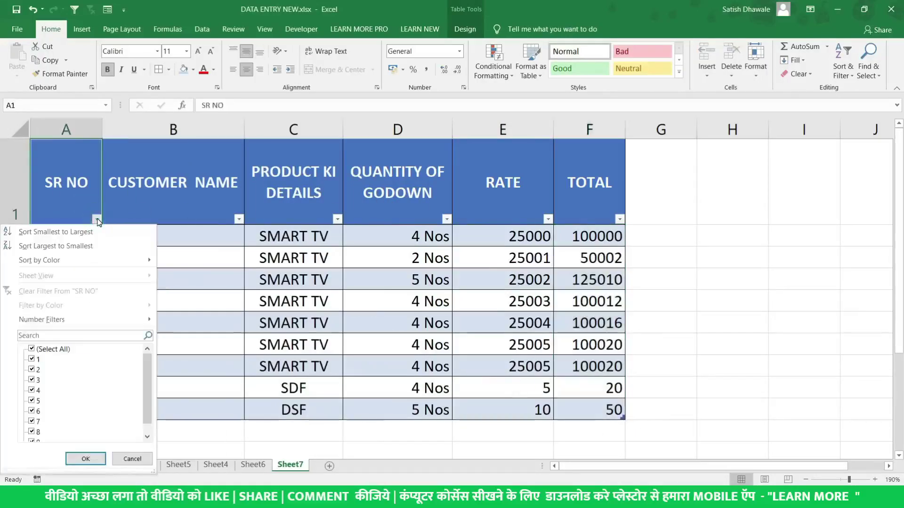
{"action": "left_click", "coordinate": [98, 219]}
{"action": "left_click", "coordinate": [125, 206]}
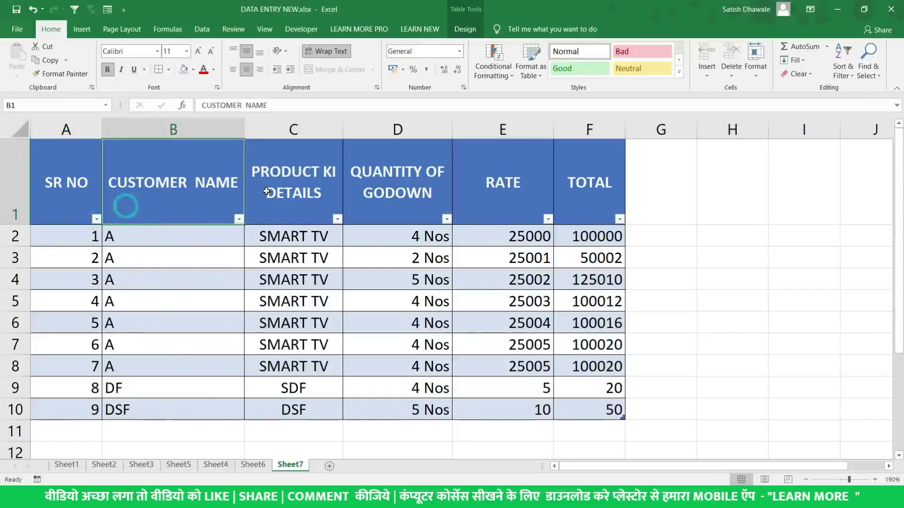
{"action": "left_click", "coordinate": [266, 191]}
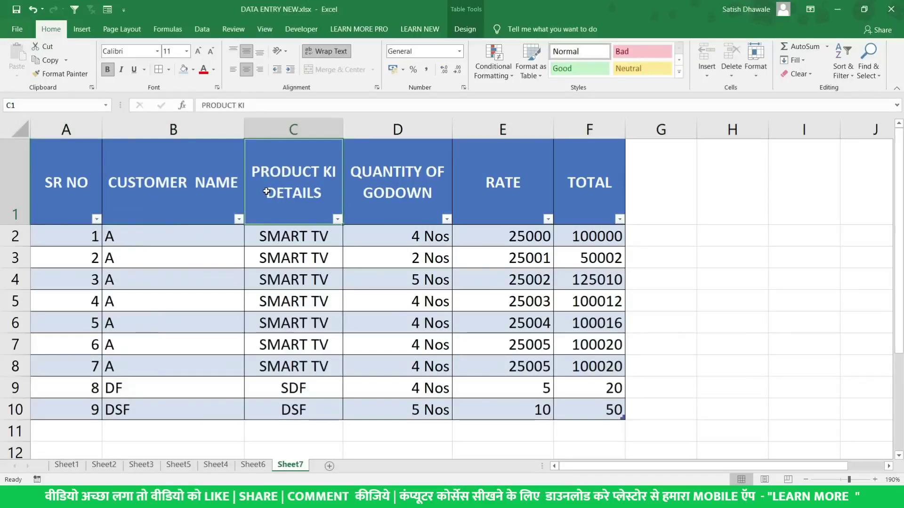
On Sheet6, select the CUSTOMER DETAILS title and header rows A1:F2
{"action": "left_click", "coordinate": [261, 465]}
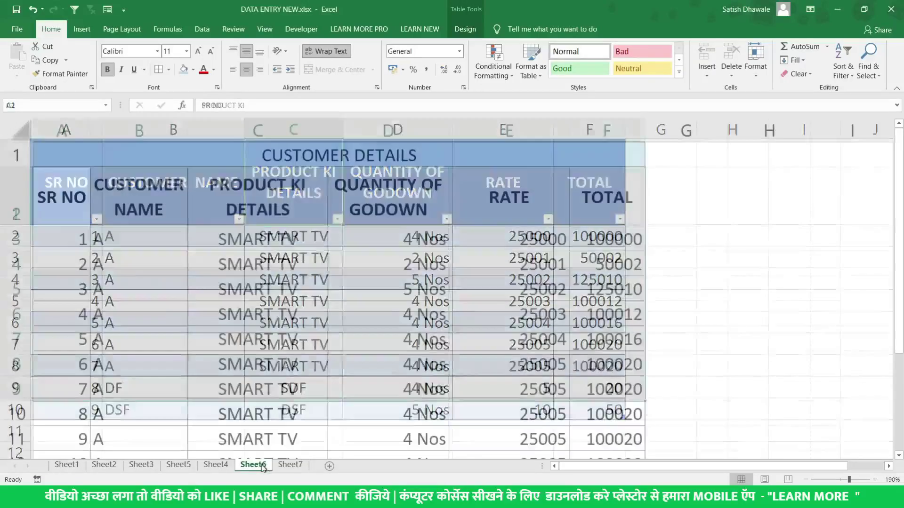
{"action": "left_click_drag", "start_coordinate": [96, 159], "coordinate": [479, 355]}
{"action": "scroll", "coordinate": [494, 332], "scroll_direction": "up", "scroll_amount": 3}
{"action": "left_click", "coordinate": [356, 156]}
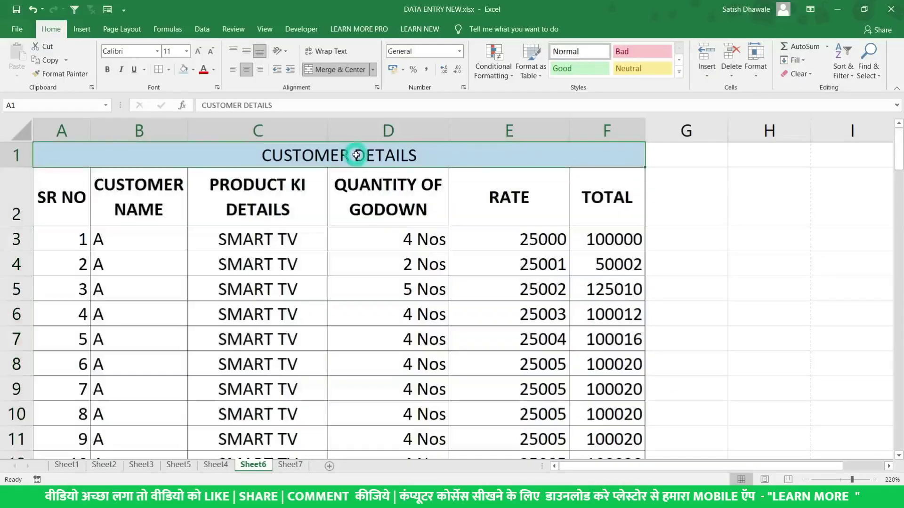
{"action": "key", "text": "shift+Down"}
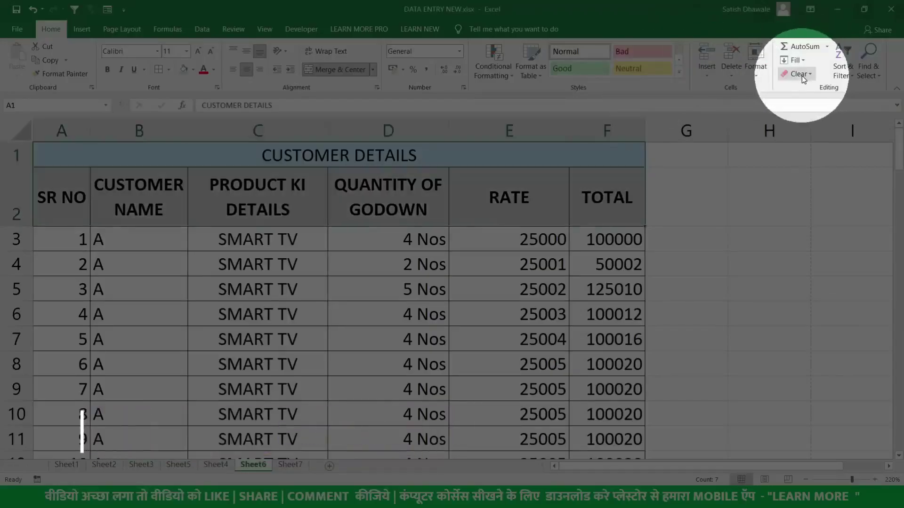
Apply Clear Formats to the title and headers, then undo to restore their formatting
{"action": "left_click", "coordinate": [802, 75]}
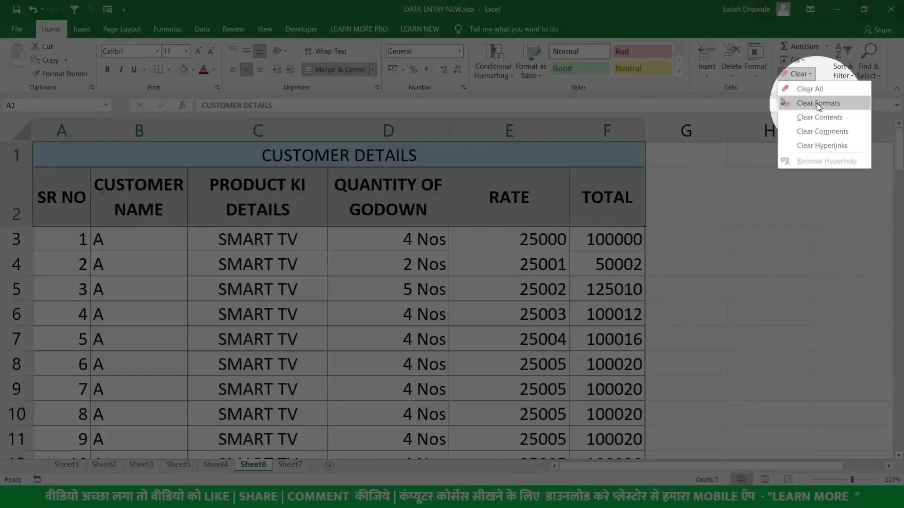
{"action": "left_click", "coordinate": [817, 103]}
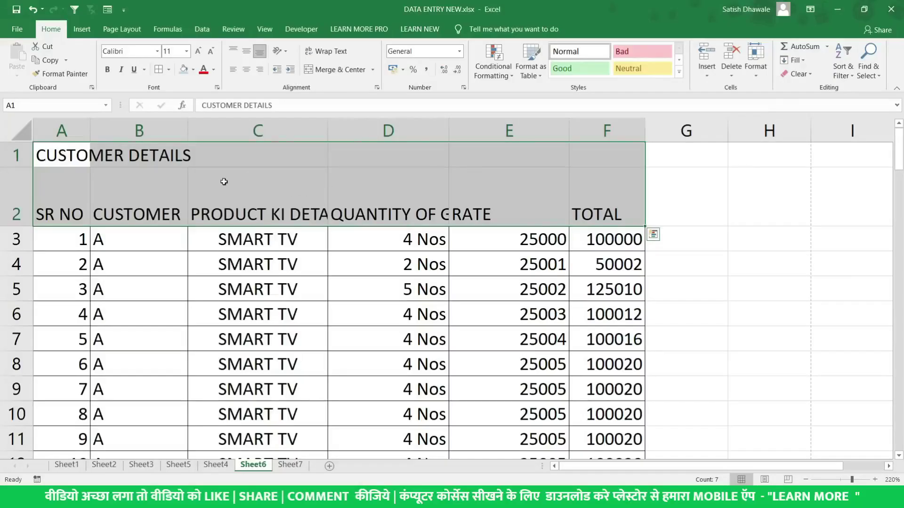
{"action": "key", "text": "ctrl+z"}
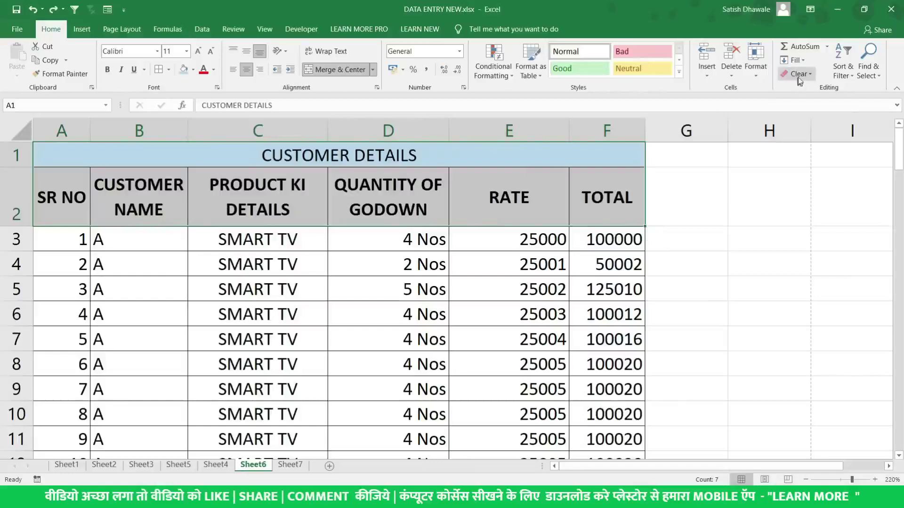
{"action": "left_click", "coordinate": [809, 73]}
{"action": "left_click", "coordinate": [809, 103]}
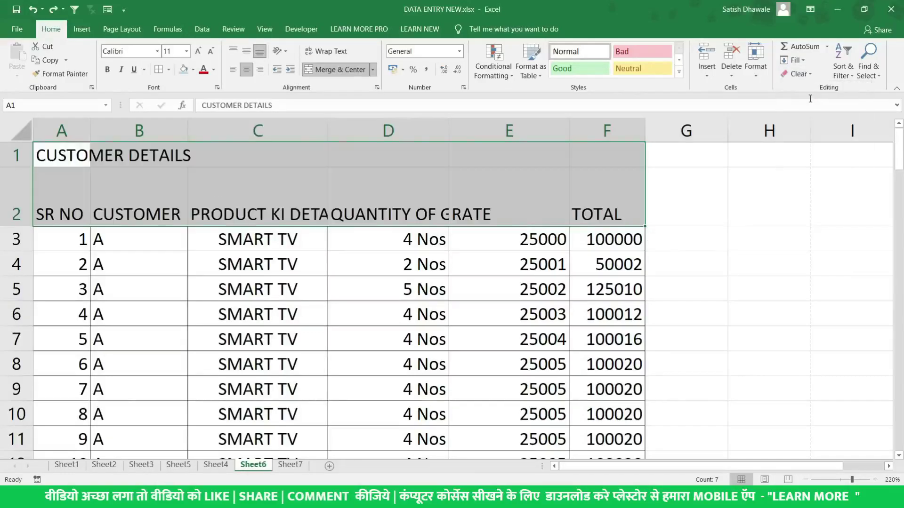
{"action": "key", "text": "ctrl+z"}
{"action": "left_click", "coordinate": [391, 184]}
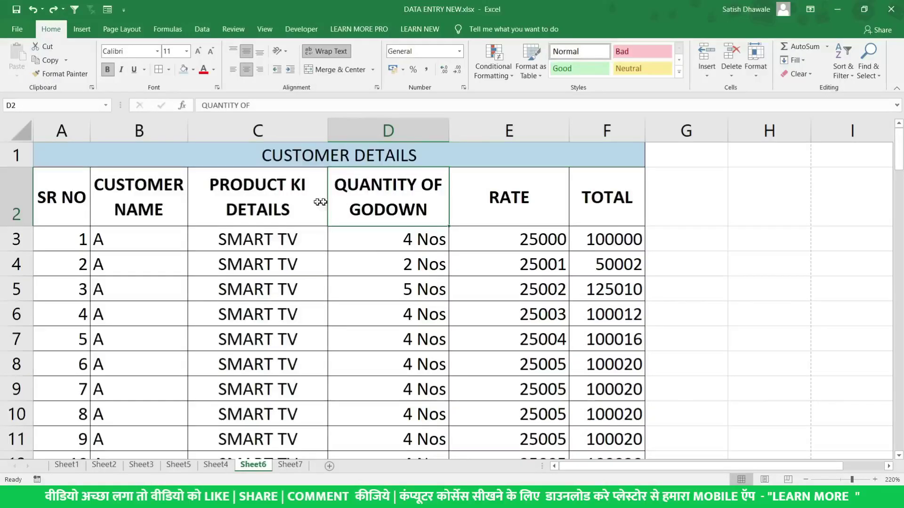
Style header cell A2 (SR NO) with Aharoni font, yellow fill and dark green text
{"action": "left_click", "coordinate": [148, 201]}
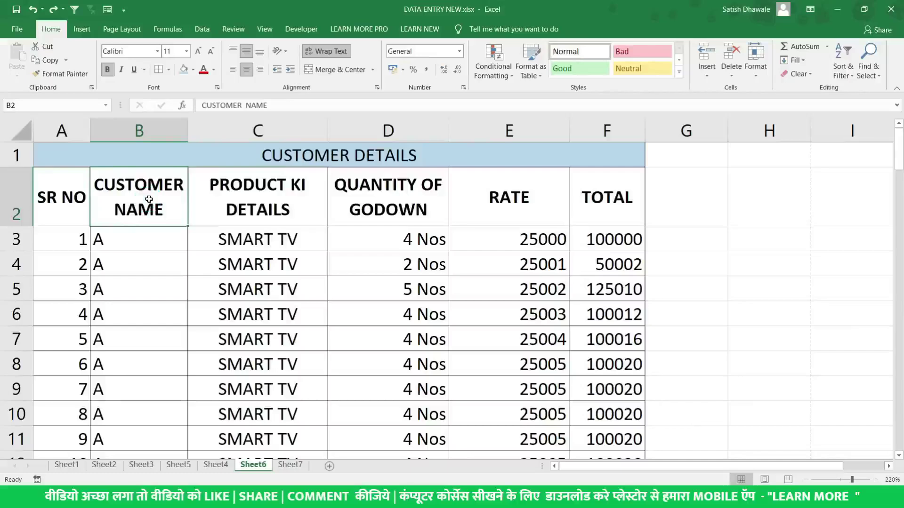
{"action": "left_click_drag", "start_coordinate": [87, 200], "coordinate": [613, 212]}
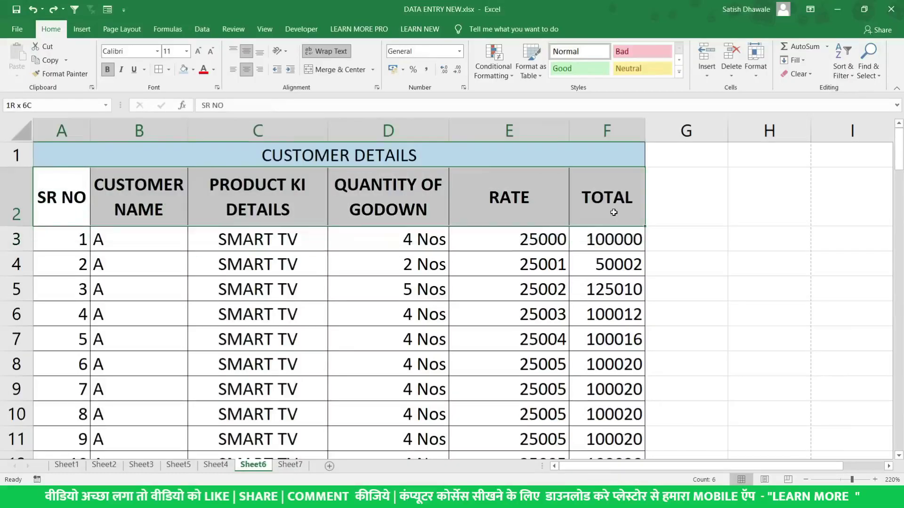
{"action": "left_click", "coordinate": [61, 200]}
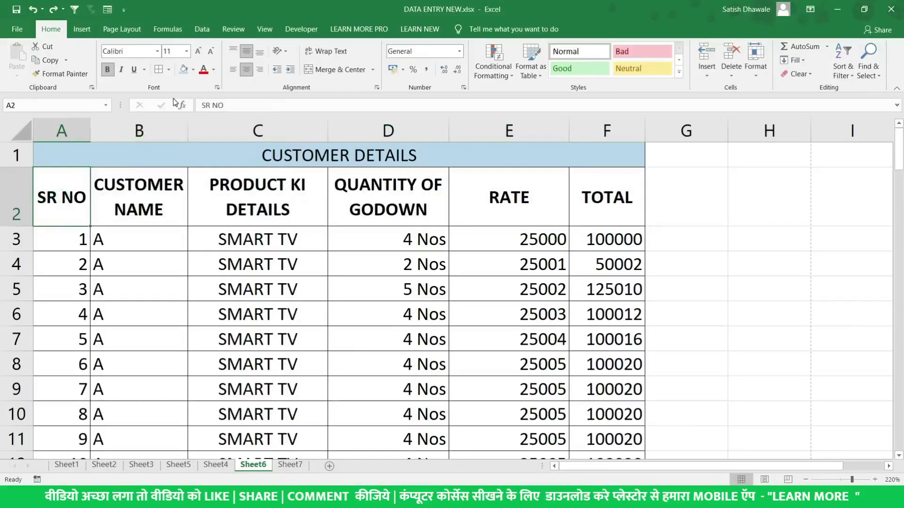
{"action": "left_click", "coordinate": [157, 50]}
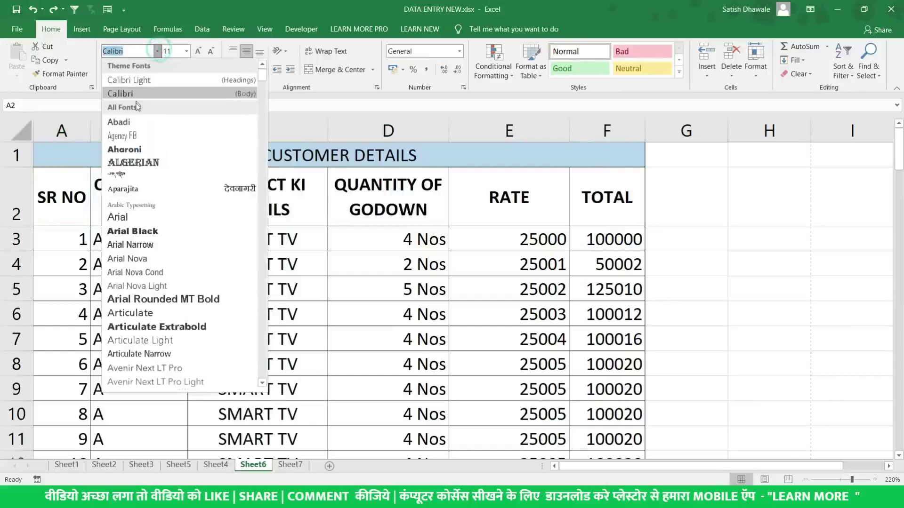
{"action": "left_click", "coordinate": [129, 150]}
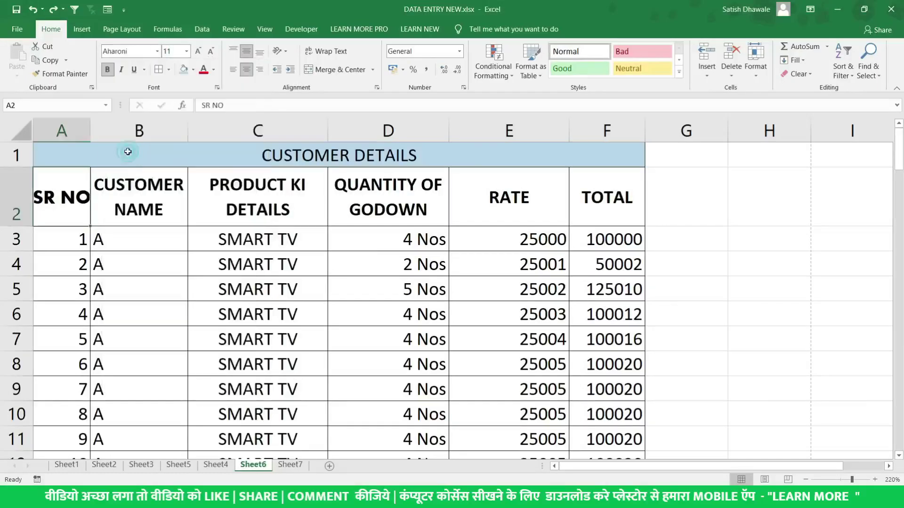
{"action": "left_click", "coordinate": [193, 70]}
{"action": "left_click", "coordinate": [249, 115]}
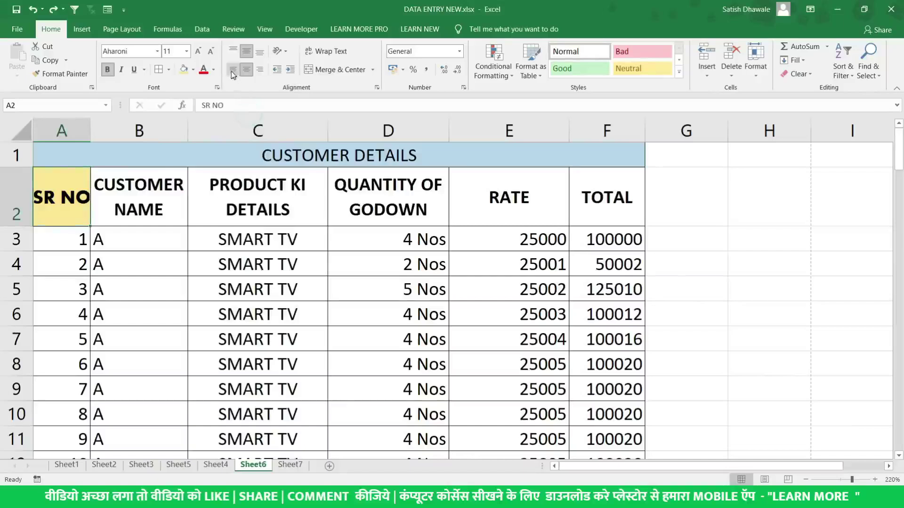
{"action": "left_click", "coordinate": [288, 143]}
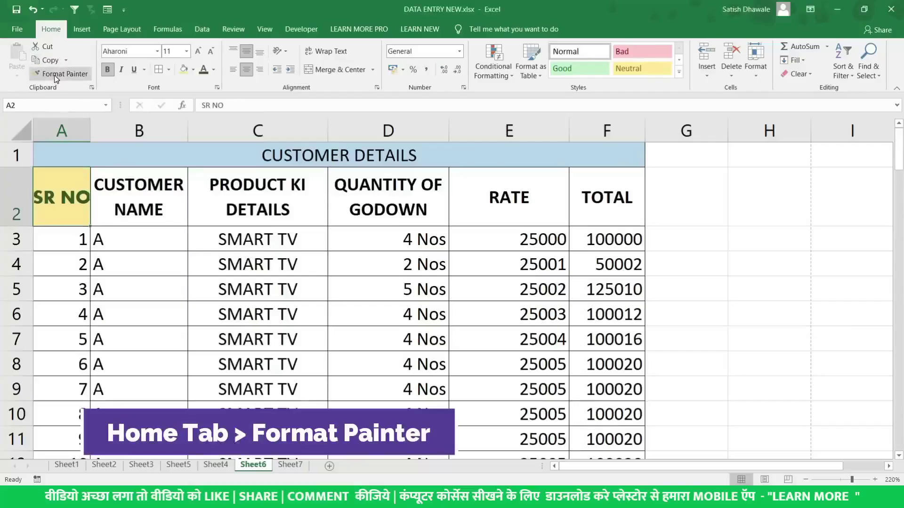
Try copying SR NO's format to PRODUCT KI DETAILS with Format Painter, then undo it
{"action": "left_click", "coordinate": [54, 75]}
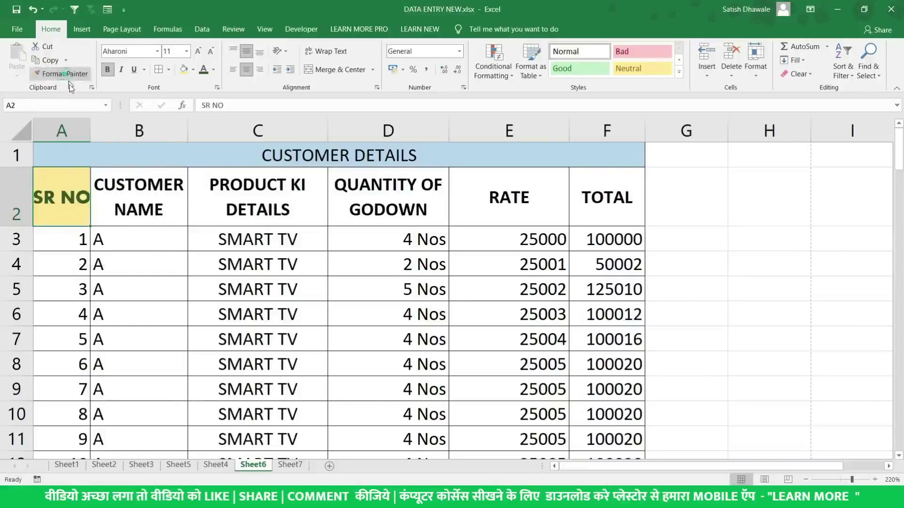
{"action": "left_click", "coordinate": [70, 203]}
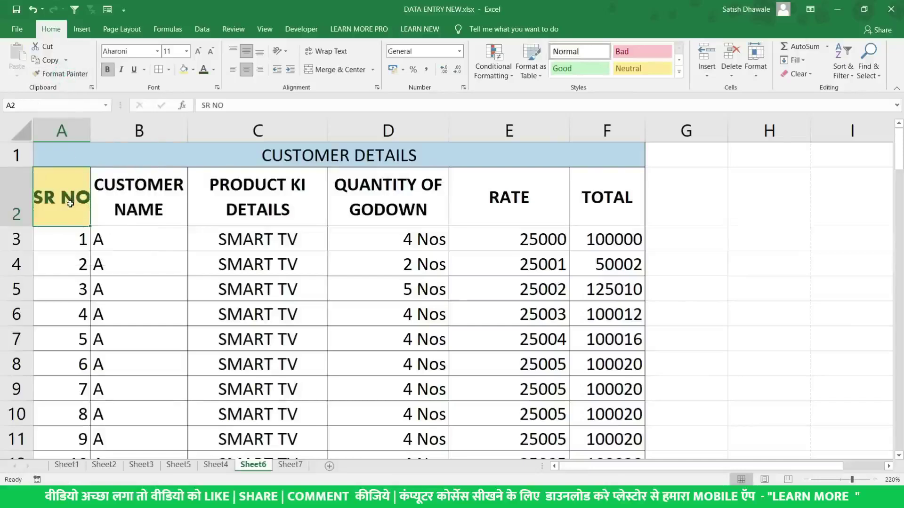
{"action": "left_click", "coordinate": [64, 75]}
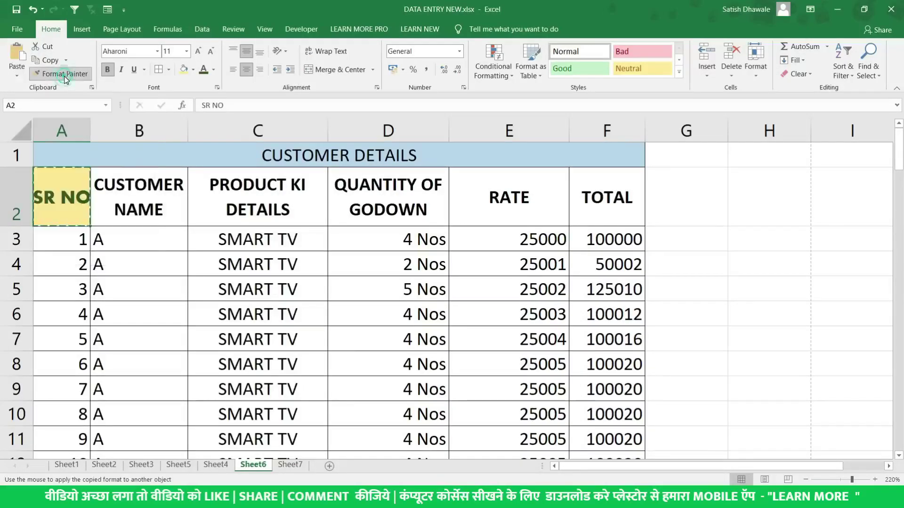
{"action": "left_click", "coordinate": [230, 198]}
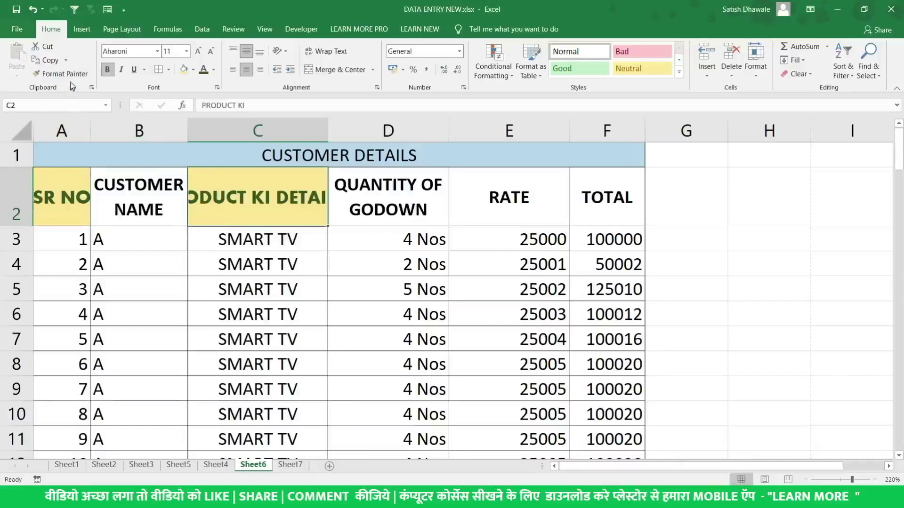
{"action": "key", "text": "ctrl+z"}
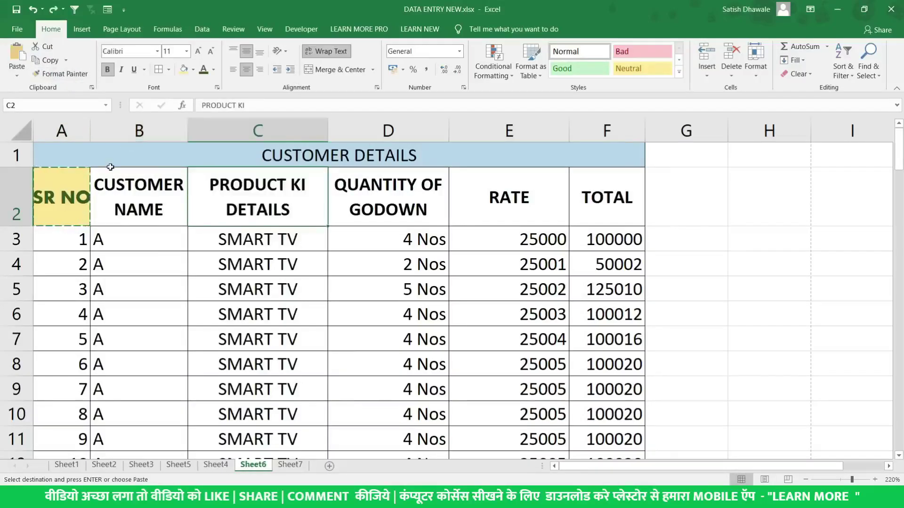
{"action": "left_click", "coordinate": [76, 75]}
{"action": "left_click", "coordinate": [76, 76]}
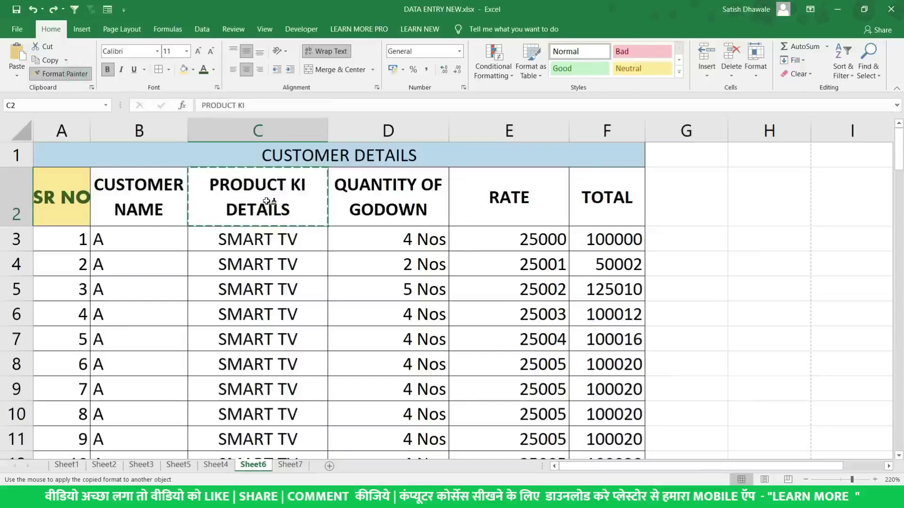
{"action": "left_click", "coordinate": [60, 194]}
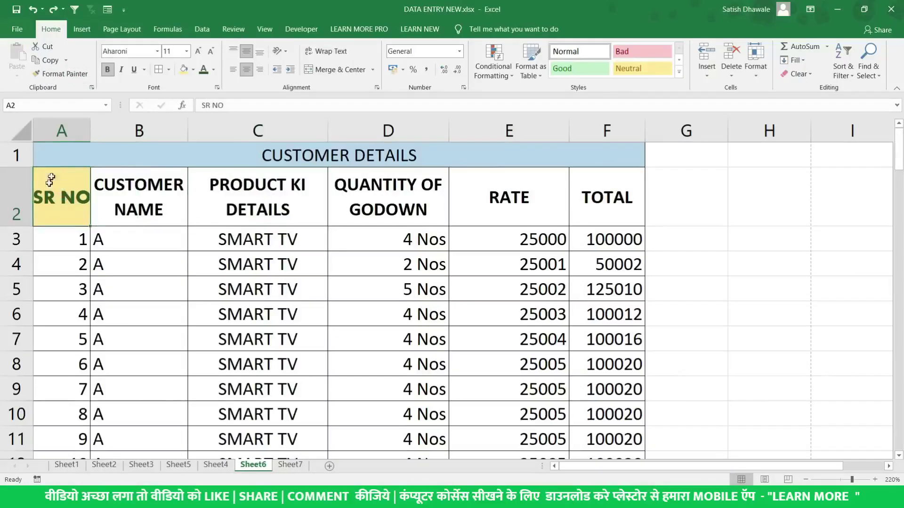
{"action": "left_click", "coordinate": [64, 75]}
{"action": "left_click", "coordinate": [65, 75]}
Paint SR NO's format onto headers B2 to F2, then undo some of the painted formats
{"action": "double_click", "coordinate": [64, 76]}
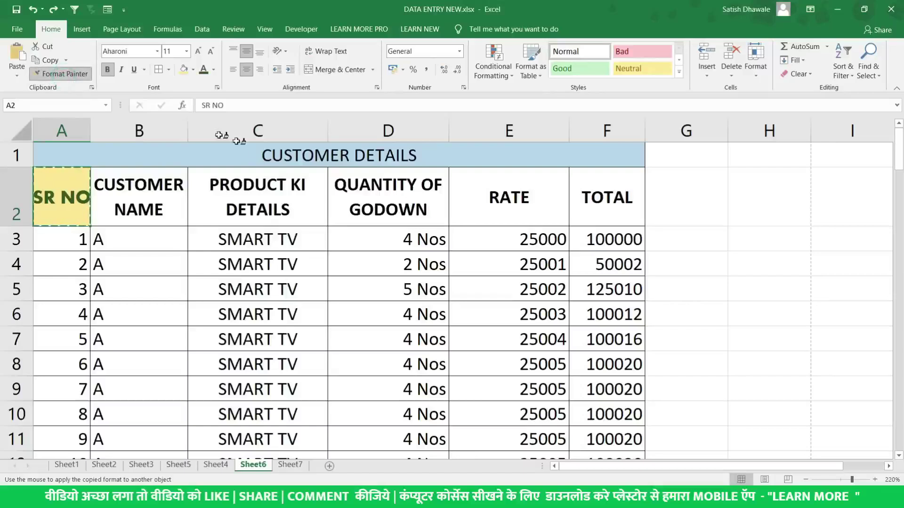
{"action": "left_click", "coordinate": [284, 208]}
{"action": "left_click", "coordinate": [468, 204]}
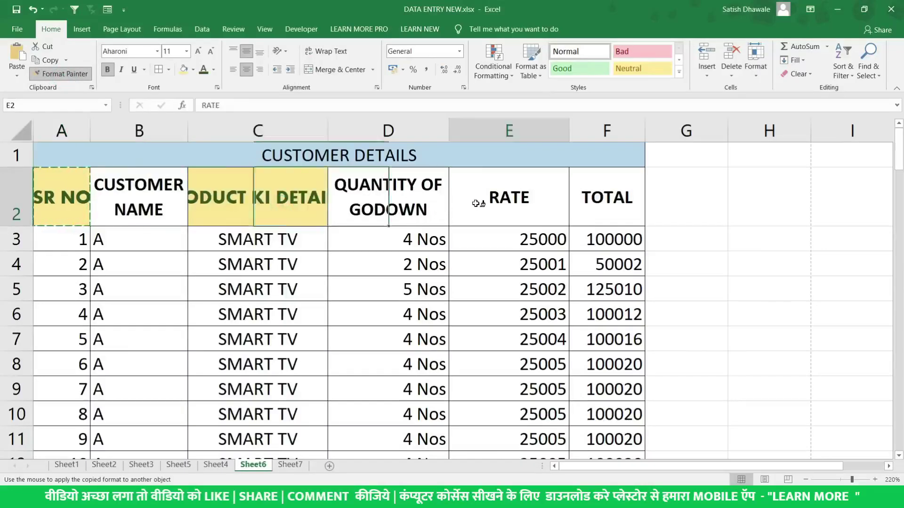
{"action": "left_click", "coordinate": [609, 200]}
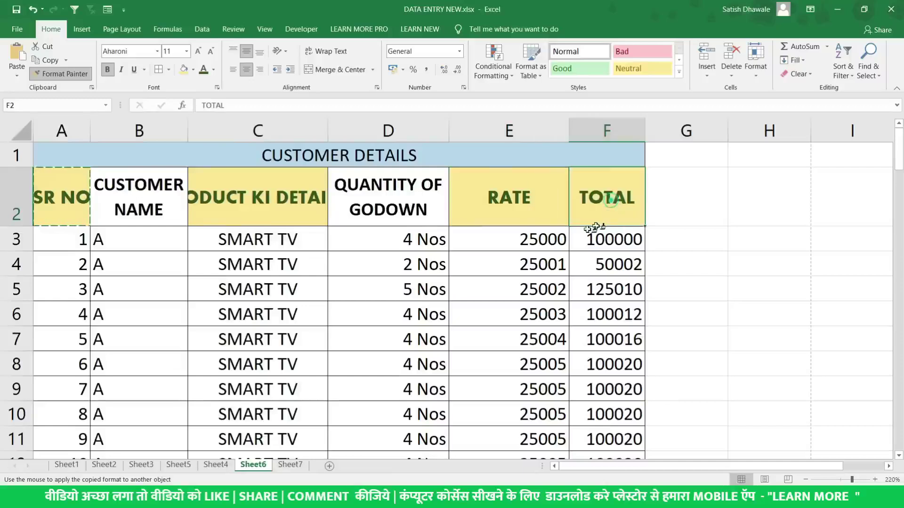
{"action": "left_click", "coordinate": [428, 210]}
{"action": "left_click", "coordinate": [183, 194]}
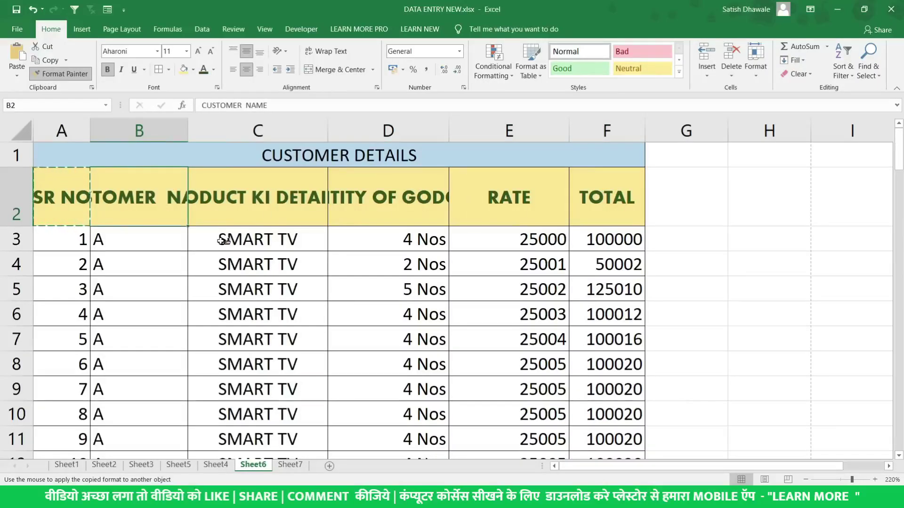
{"action": "key", "text": "Escape"}
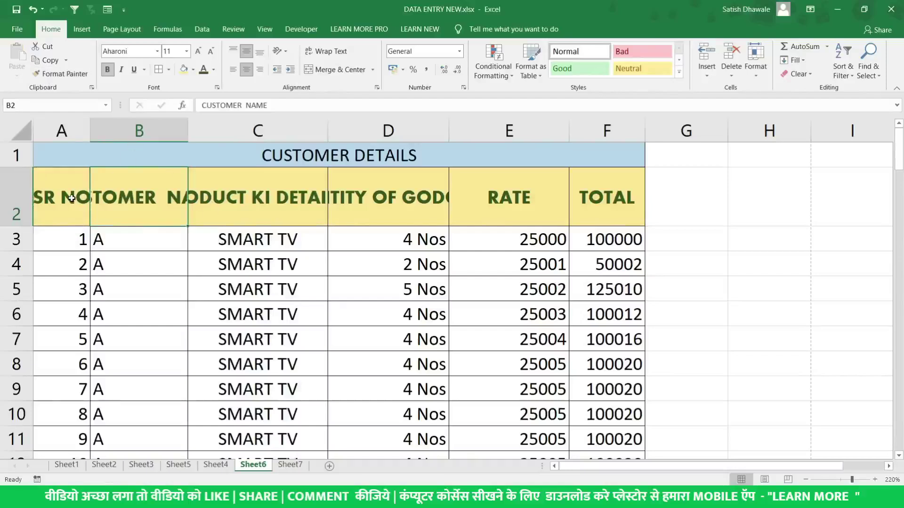
{"action": "key", "text": "ctrl+z"}
{"action": "key", "text": "ctrl+z"}
{"action": "key", "text": "ctrl+z"}
{"action": "key", "text": "ctrl+z"}
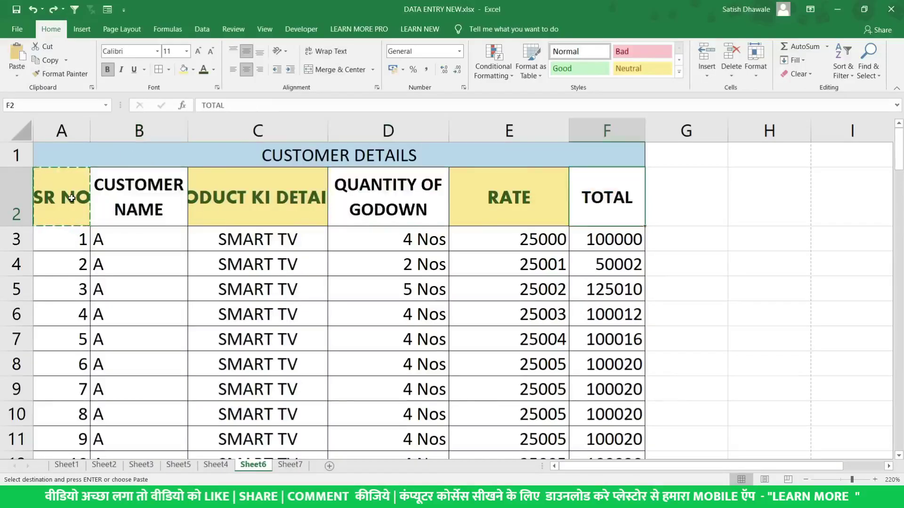
{"action": "key", "text": "ctrl+z"}
{"action": "key", "text": "Escape"}
Repaint SR NO's yellow Aharoni format onto CUSTOMER NAME through TOTAL, then select the whole table
{"action": "left_click", "coordinate": [68, 199]}
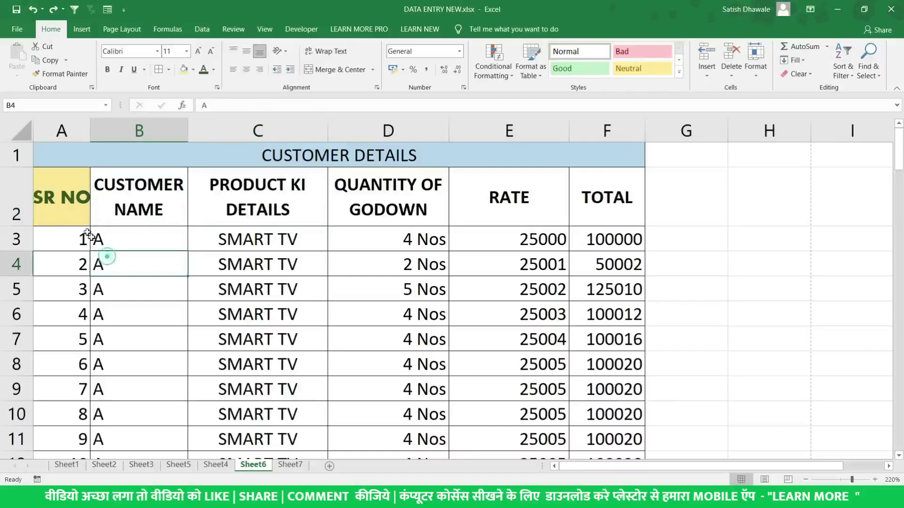
{"action": "left_click", "coordinate": [61, 73]}
{"action": "left_click", "coordinate": [224, 198]}
{"action": "left_click", "coordinate": [354, 207]}
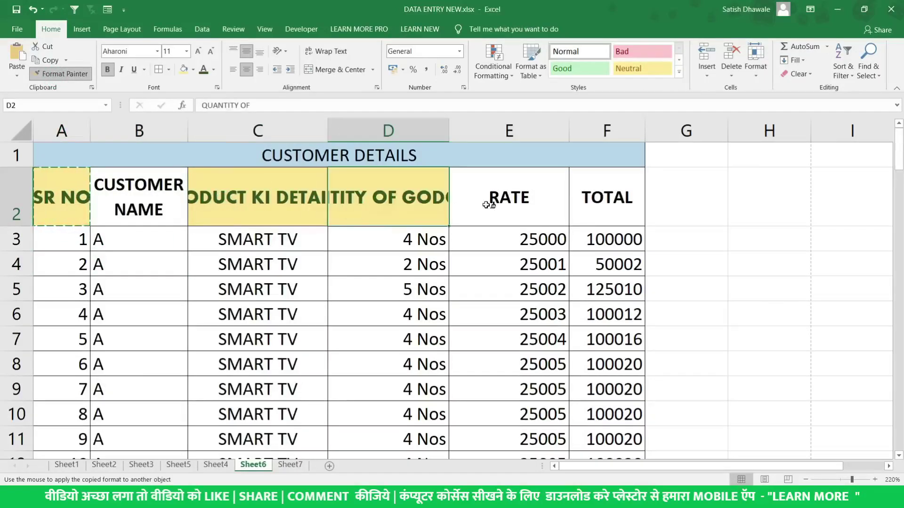
{"action": "left_click", "coordinate": [482, 204]}
{"action": "left_click", "coordinate": [610, 199]}
{"action": "left_click", "coordinate": [156, 216]}
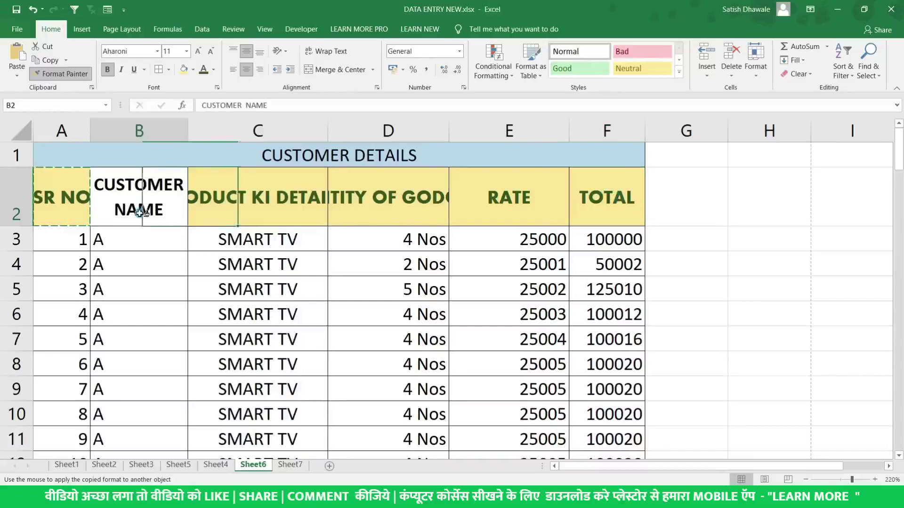
{"action": "key", "text": "Escape"}
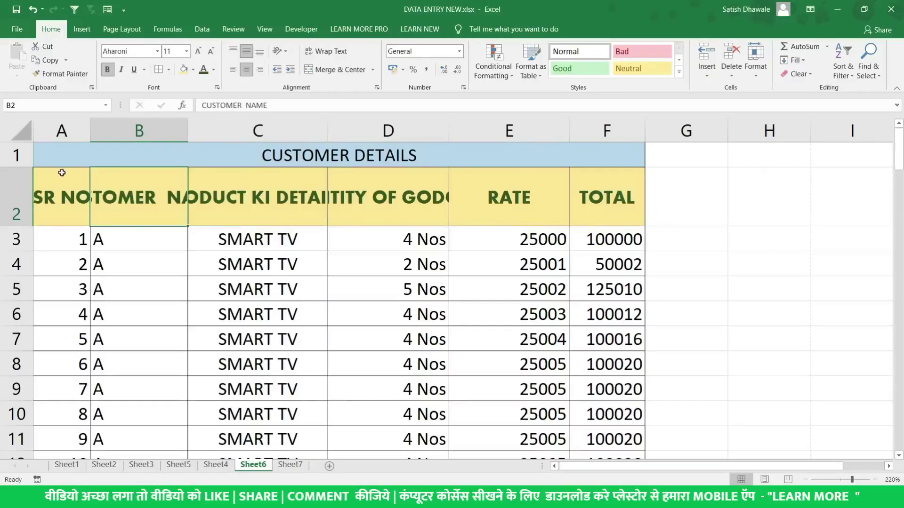
{"action": "key", "text": "ctrl+a"}
{"action": "key", "text": "alt+h"}
Cancel the stray 'oiU' entry in CUSTOMER NAME and undo the column widening
{"action": "type", "text": "oiU"}
{"action": "key", "text": "Escape"}
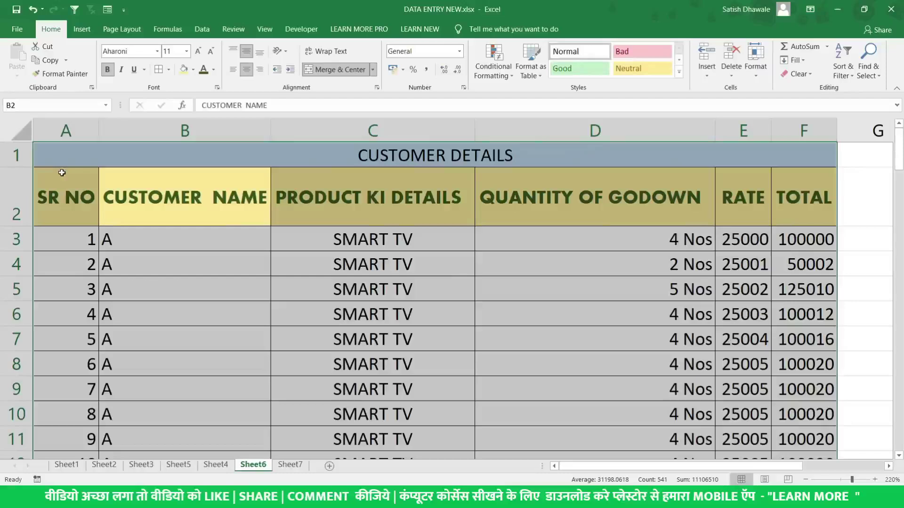
{"action": "left_click", "coordinate": [214, 223]}
{"action": "left_click_drag", "start_coordinate": [86, 212], "coordinate": [795, 219]}
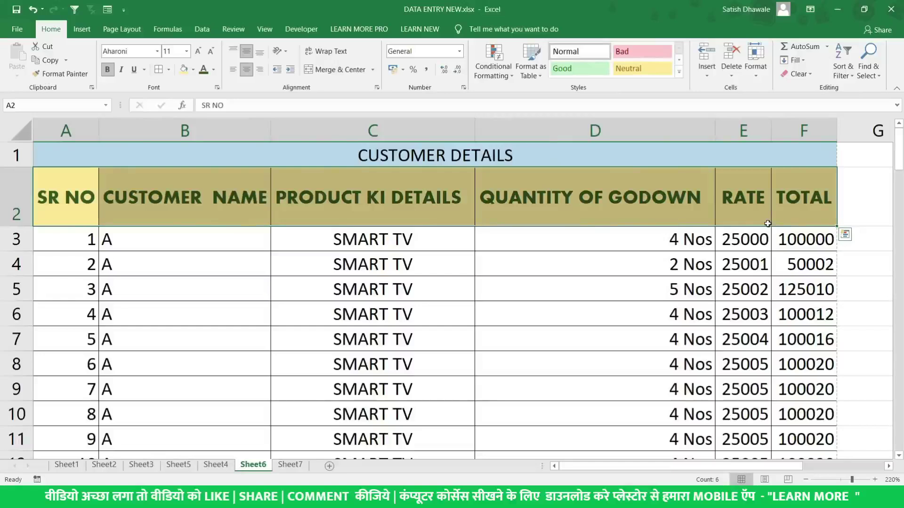
{"action": "key", "text": "ctrl+z"}
Select the whole table and AutoFit column widths with Alt+H, O, I, then undo it
{"action": "left_click", "coordinate": [273, 242]}
{"action": "left_click", "coordinate": [40, 181]}
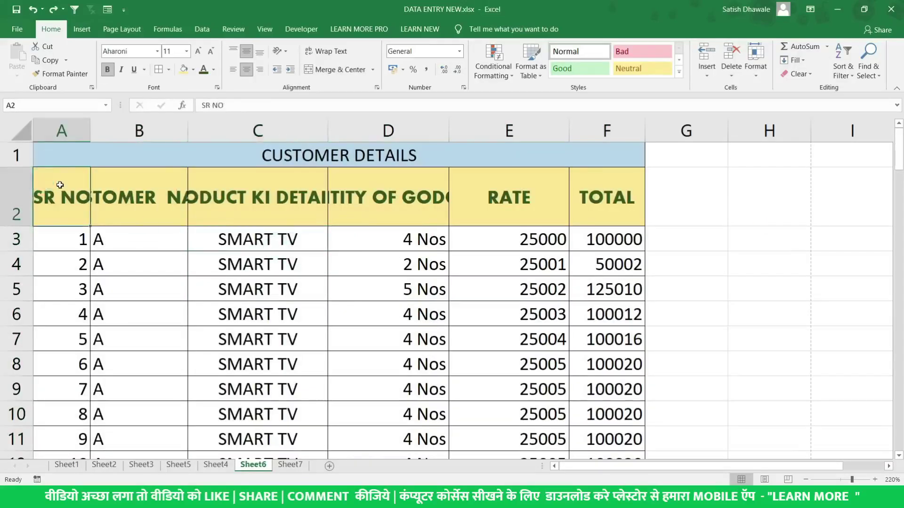
{"action": "key", "text": "ctrl+a"}
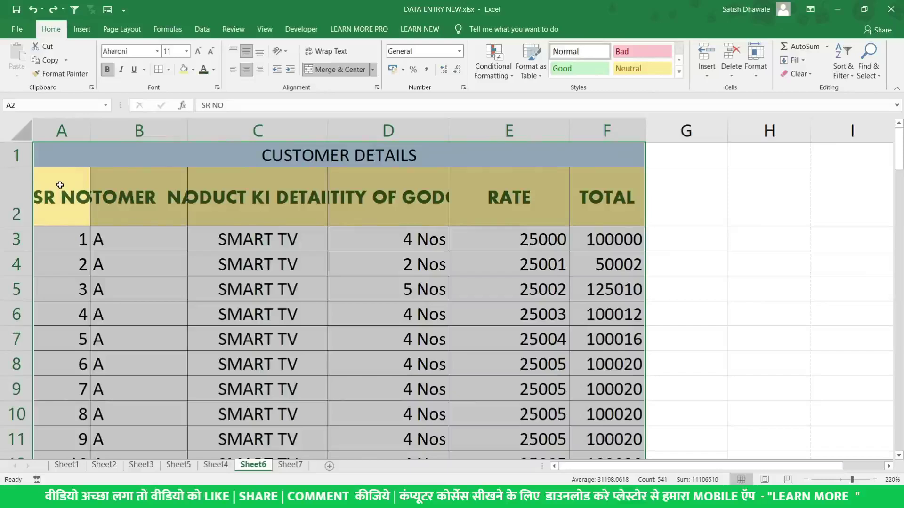
{"action": "key", "text": "alt+h"}
{"action": "key", "text": "o"}
{"action": "key", "text": "i"}
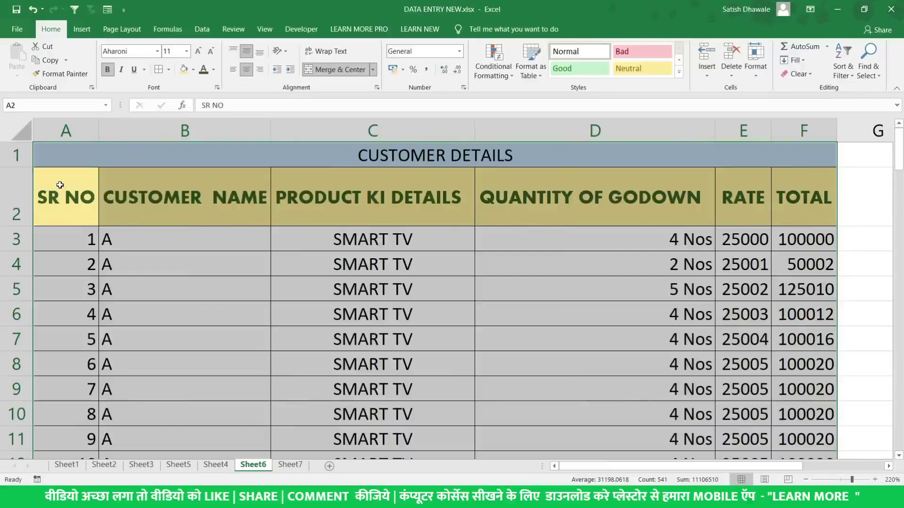
{"action": "key", "text": "ctrl+z"}
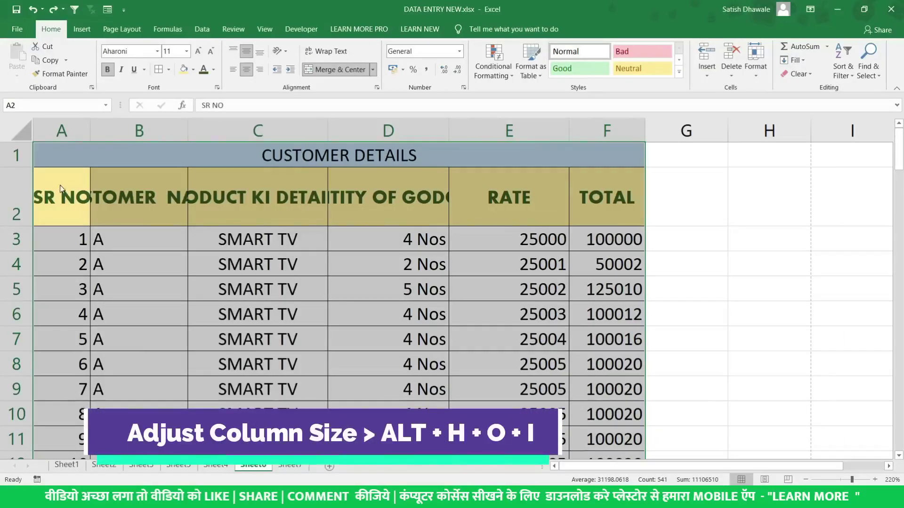
AutoFit the table's column widths via Home > Format so headers like QUANTITY OF GODOWN show fully
{"action": "key", "text": "alt"}
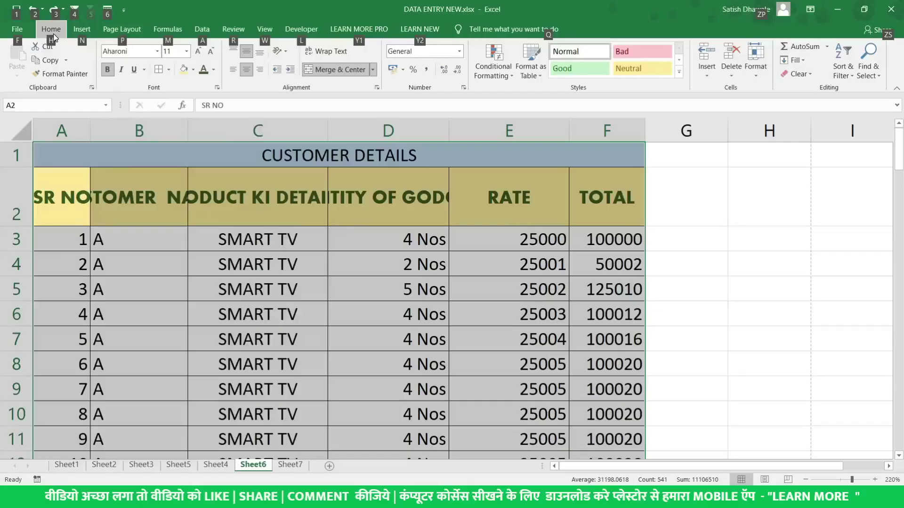
{"action": "key", "text": "h"}
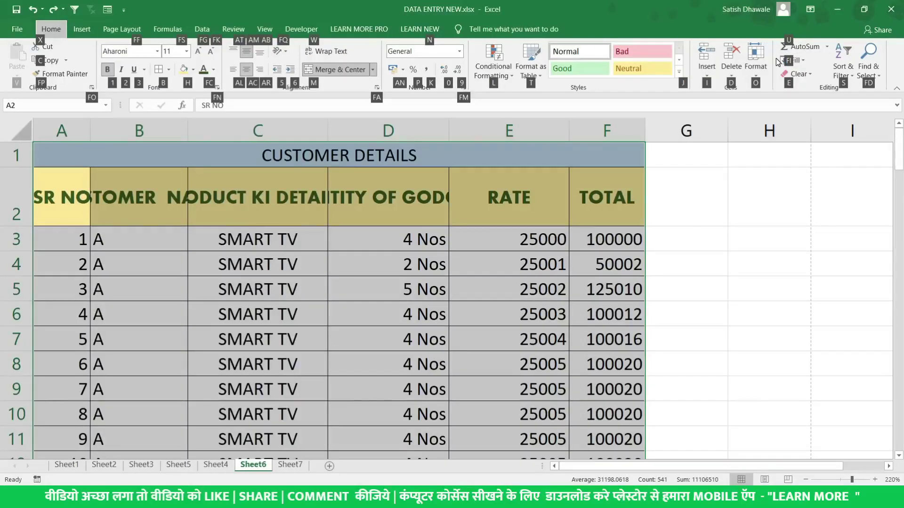
{"action": "key", "text": "o"}
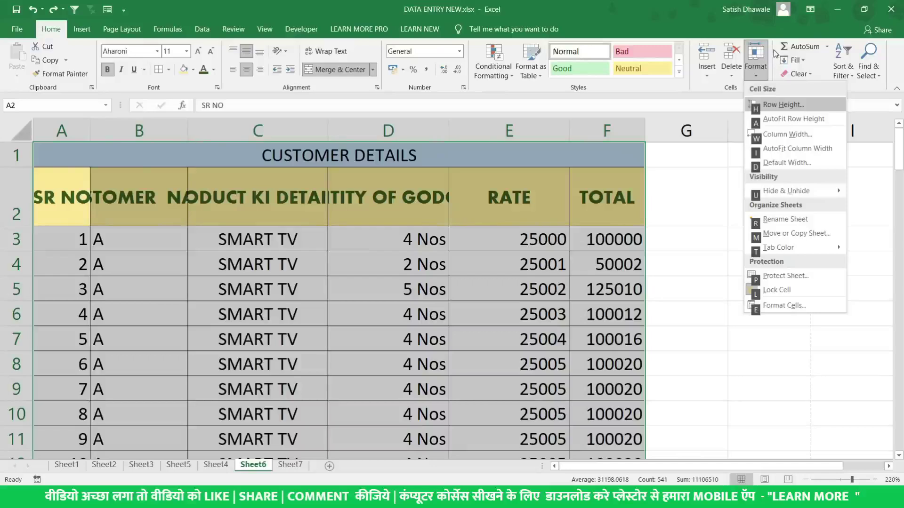
{"action": "key", "text": "Escape"}
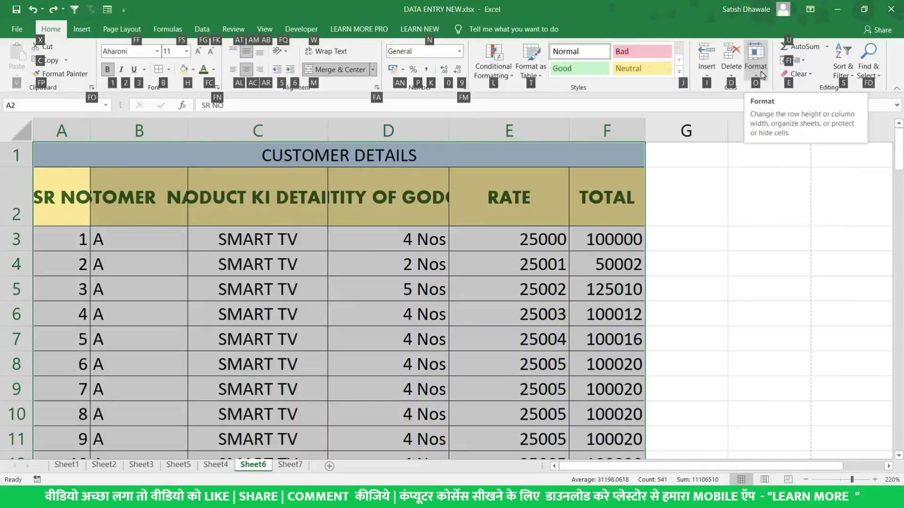
{"action": "key", "text": "o"}
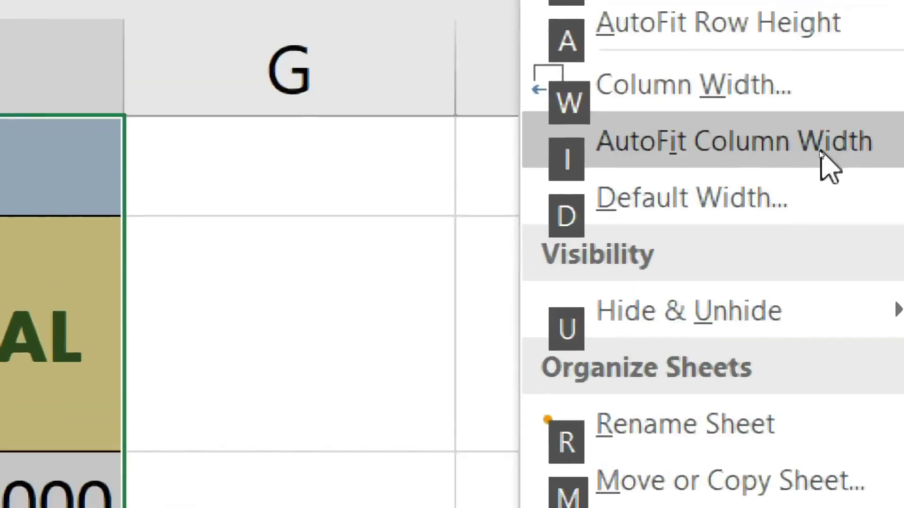
{"action": "left_click", "coordinate": [821, 155]}
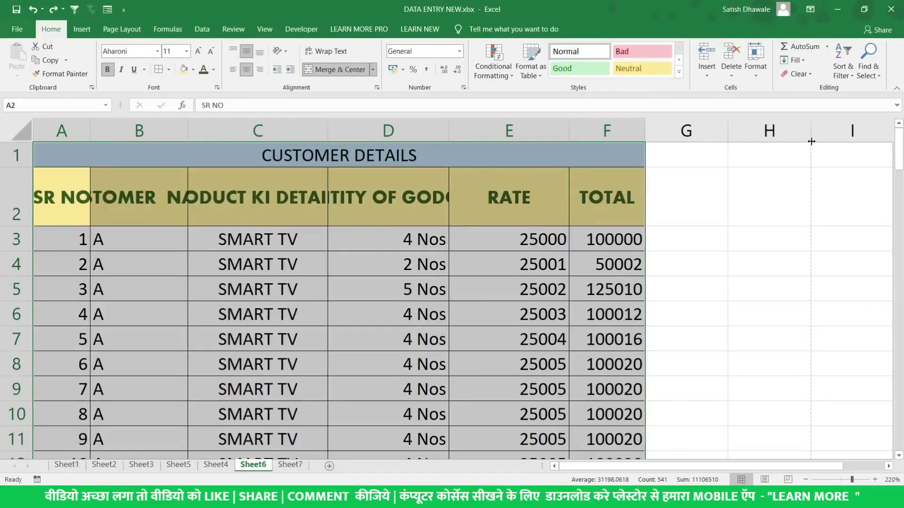
{"action": "key", "text": "alt"}
{"action": "key", "text": "h"}
{"action": "key", "text": "o"}
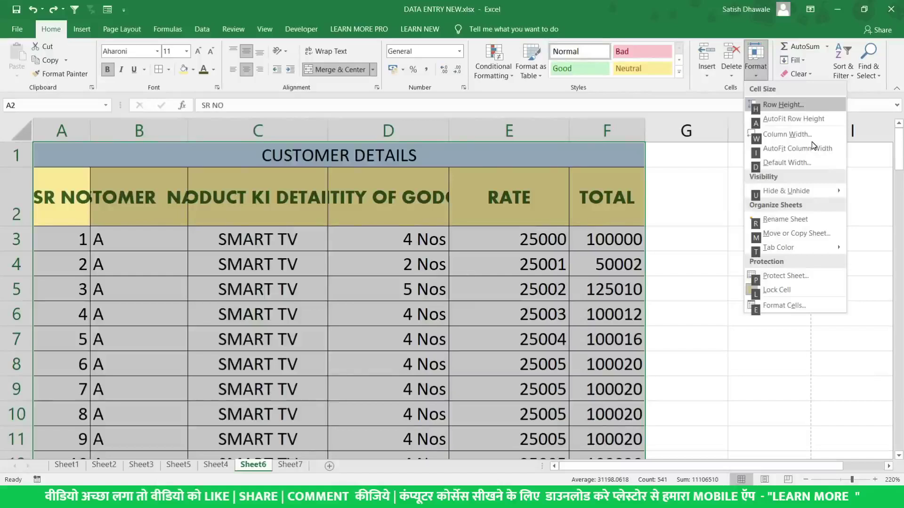
{"action": "key", "text": "i"}
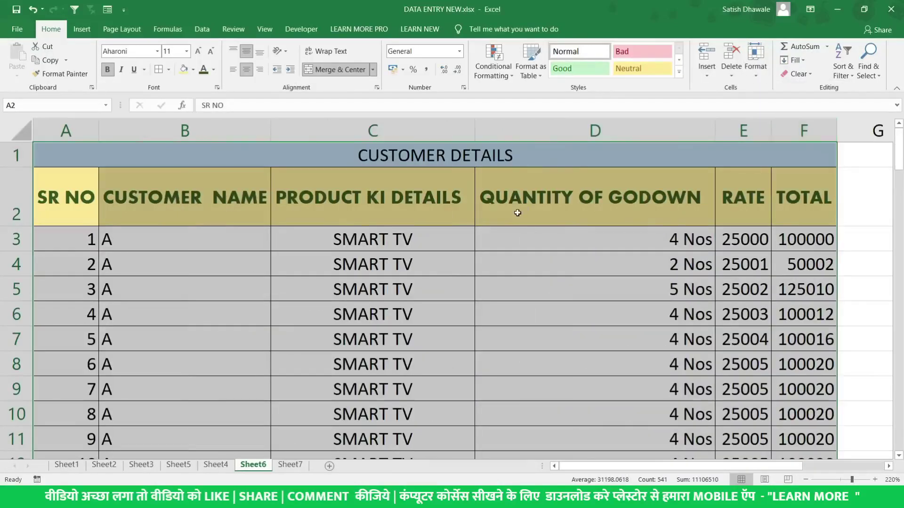
{"action": "scroll", "coordinate": [517, 212], "scroll_direction": "down", "scroll_amount": 1}
{"action": "scroll", "coordinate": [517, 211], "scroll_direction": "down", "scroll_amount": 2}
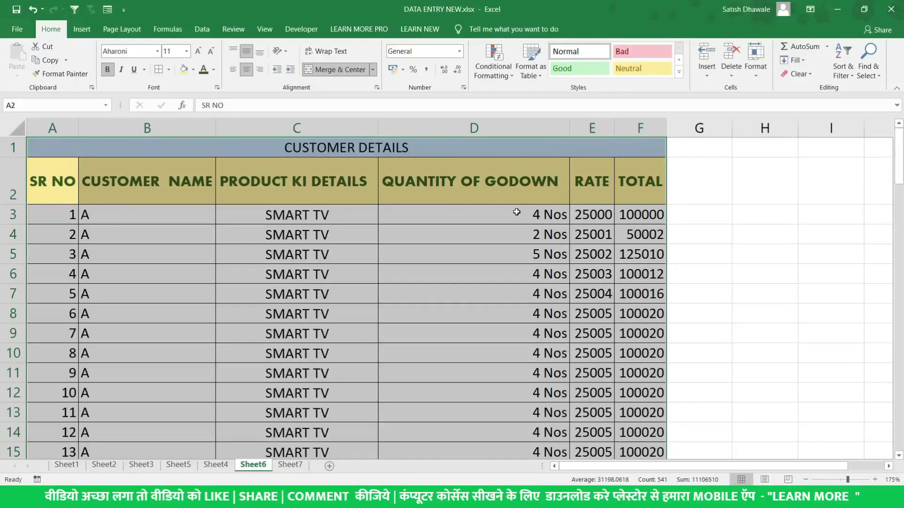
{"action": "scroll", "coordinate": [516, 212], "scroll_direction": "down", "scroll_amount": 2}
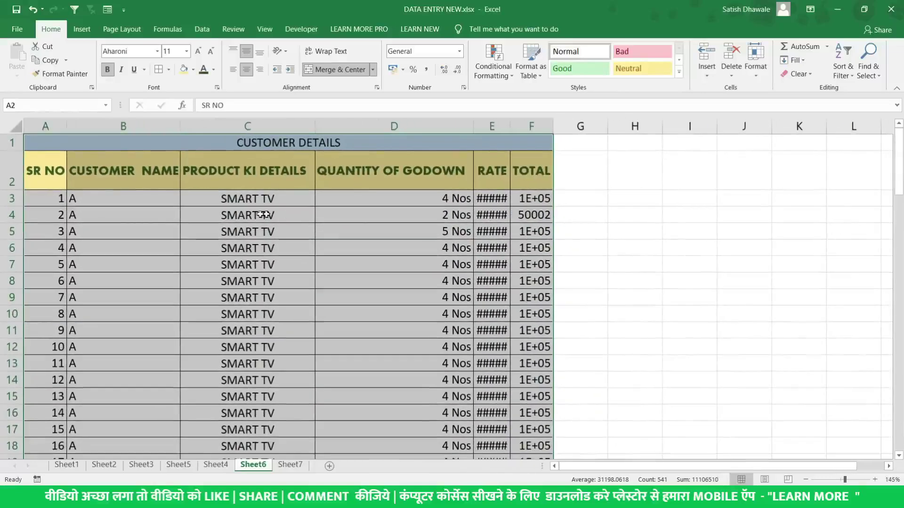
Type trial names A, B, C and D into CUSTOMER NAME cells starting at B3
{"action": "left_click", "coordinate": [123, 196]}
{"action": "key", "text": "F2"}
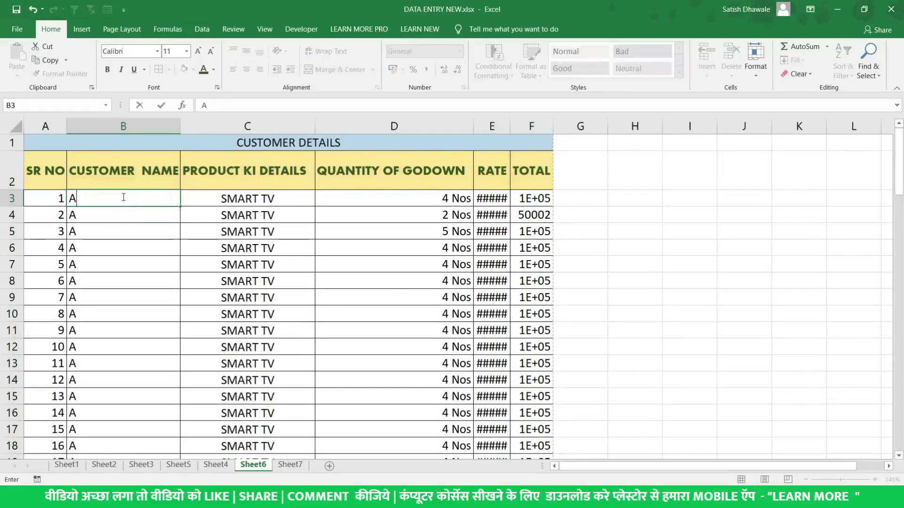
{"action": "type", "text": "B"}
{"action": "key", "text": "Return"}
{"action": "type", "text": "C"}
{"action": "key", "text": "Escape"}
{"action": "key", "text": "Up"}
{"action": "type", "text": "A"}
{"action": "key", "text": "Return"}
{"action": "type", "text": "B"}
{"action": "key", "text": "Return"}
{"action": "type", "text": "C"}
{"action": "key", "text": "Return"}
{"action": "type", "text": "D"}
{"action": "key", "text": "Return"}
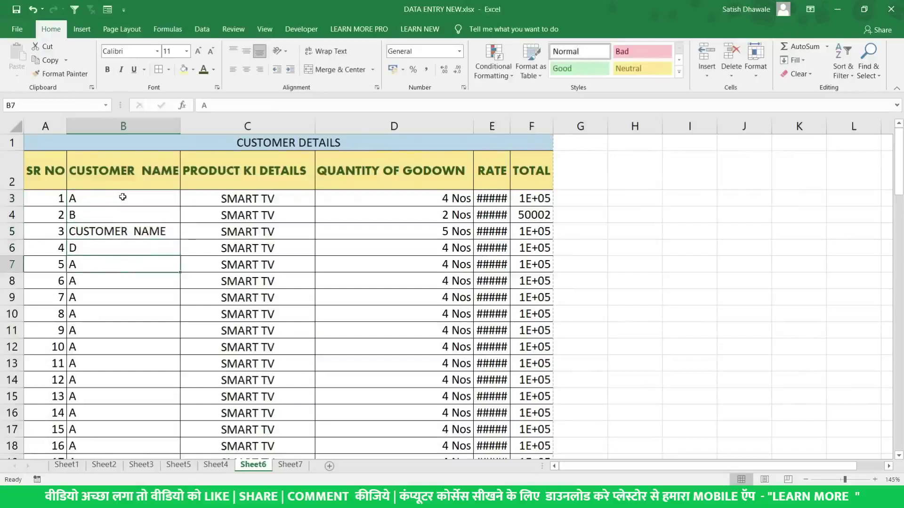
Correct the autocompleted B5 entry to C and enter E below it
{"action": "key", "text": "Up"}
{"action": "key", "text": "Up"}
{"action": "key", "text": "Delete"}
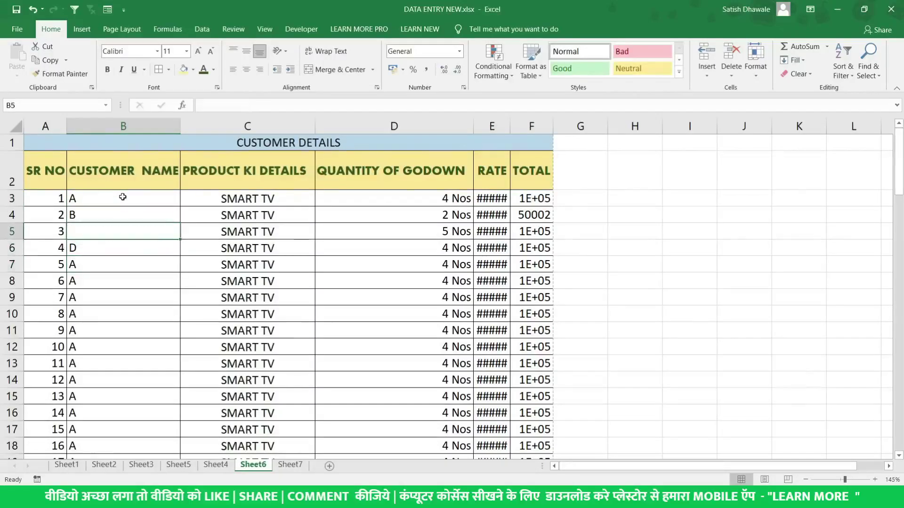
{"action": "type", "text": "C"}
{"action": "key", "text": "Delete"}
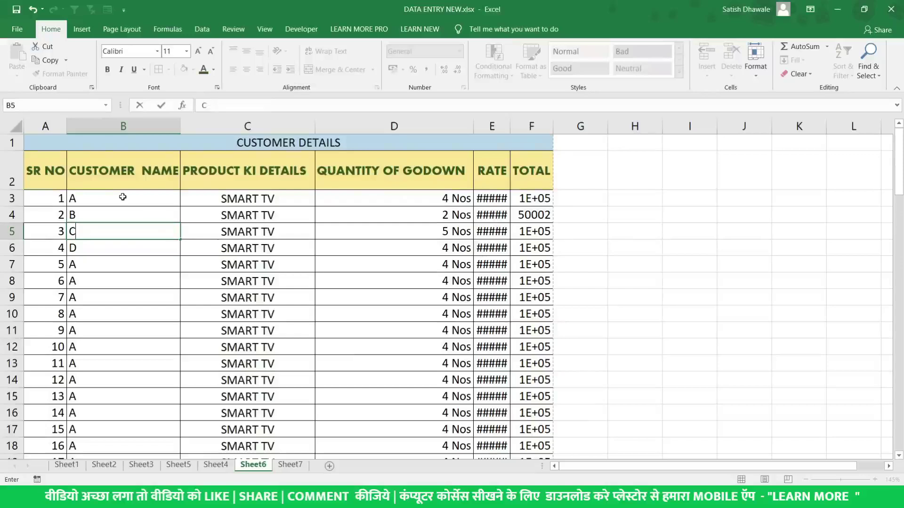
{"action": "key", "text": "Return"}
{"action": "key", "text": "Return"}
{"action": "type", "text": "D"}
{"action": "key", "text": "BackSpace"}
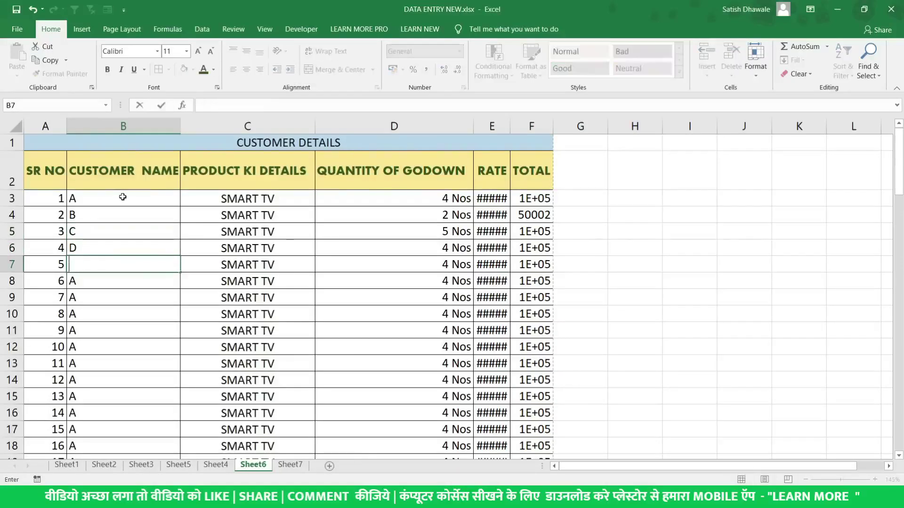
{"action": "type", "text": "E"}
{"action": "key", "text": "Return"}
Delete the trial names, fill A down column B, undo the fill and clear B3
{"action": "left_click_drag", "start_coordinate": [122, 197], "coordinate": [118, 317]}
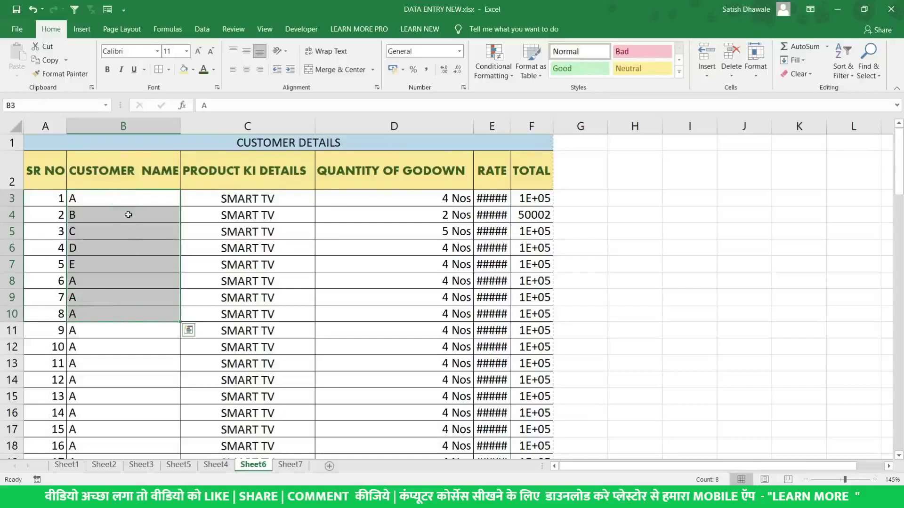
{"action": "left_click", "coordinate": [127, 198]}
{"action": "left_click_drag", "start_coordinate": [127, 198], "coordinate": [134, 414]}
{"action": "scroll", "coordinate": [136, 395], "scroll_direction": "up", "scroll_amount": 3}
{"action": "key", "text": "Delete"}
{"action": "left_click", "coordinate": [150, 203]}
{"action": "left_click_drag", "start_coordinate": [180, 207], "coordinate": [161, 351]}
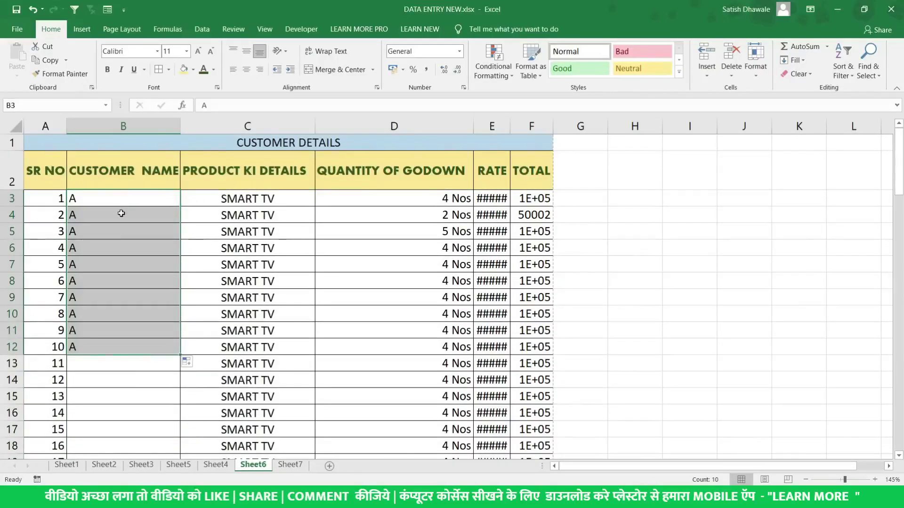
{"action": "key", "text": "ctrl+z"}
{"action": "key", "text": "Delete"}
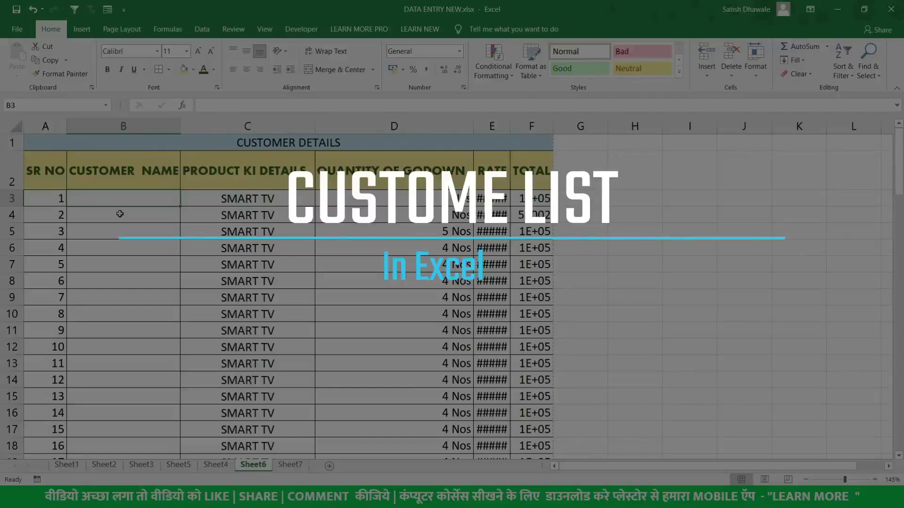
Review the custom lists under File > Options > Advanced and close without changes
{"action": "left_click", "coordinate": [19, 26]}
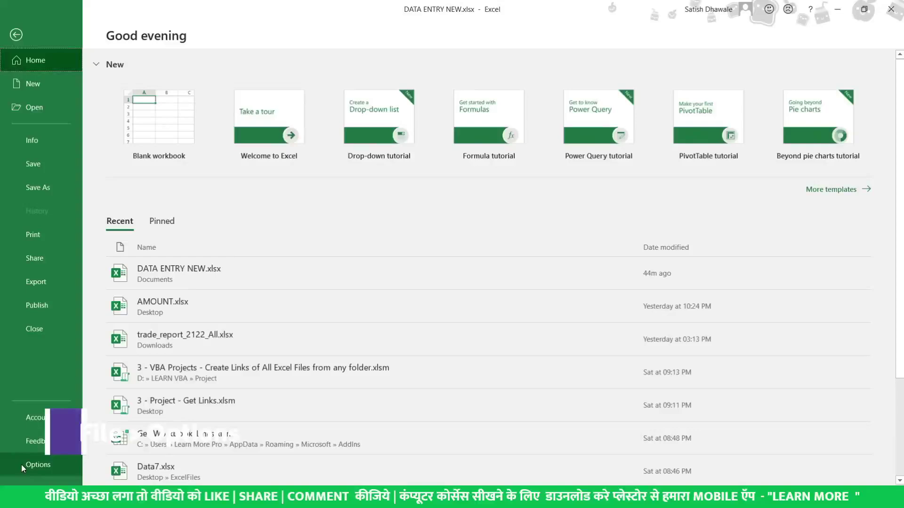
{"action": "left_click", "coordinate": [22, 464]}
{"action": "left_click", "coordinate": [254, 76]}
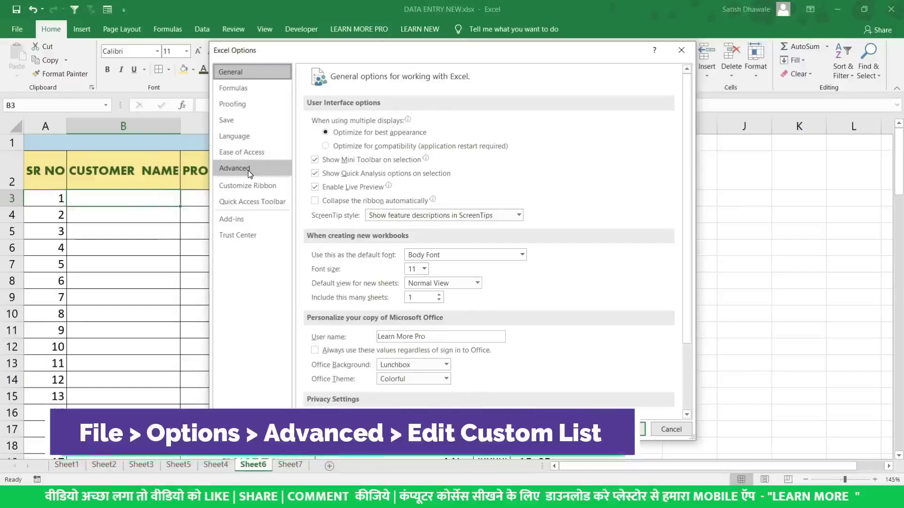
{"action": "left_click", "coordinate": [247, 170]}
{"action": "scroll", "coordinate": [532, 262], "scroll_direction": "down", "scroll_amount": 15}
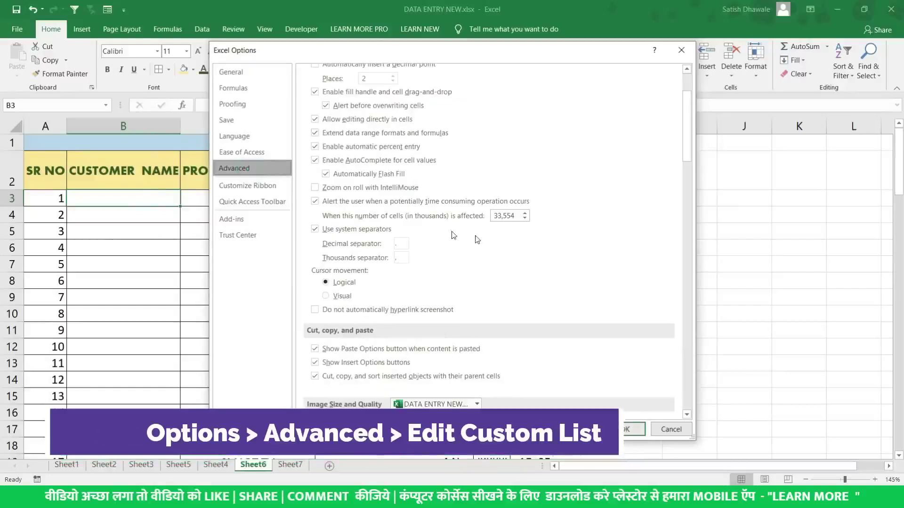
{"action": "scroll", "coordinate": [532, 261], "scroll_direction": "down", "scroll_amount": 10}
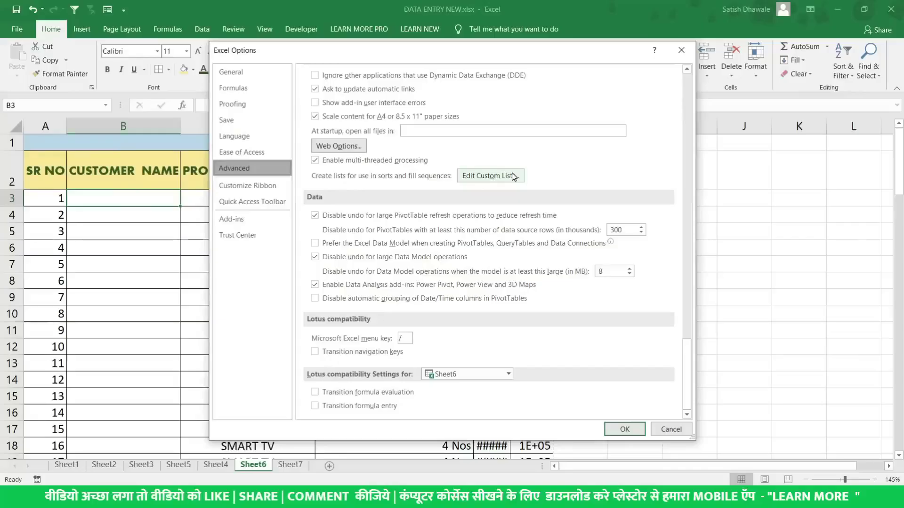
{"action": "left_click", "coordinate": [513, 176]}
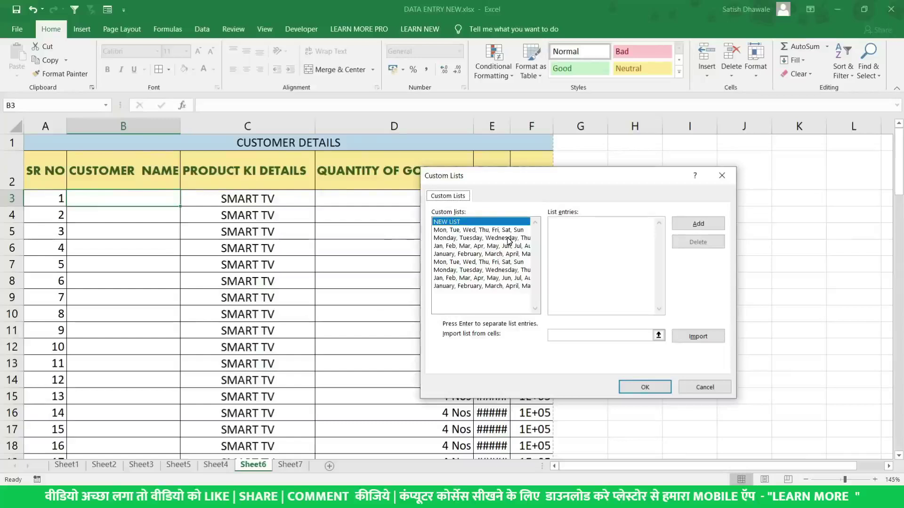
{"action": "left_click", "coordinate": [693, 389]}
{"action": "key", "text": "Escape"}
Enter SUNDAY in B3, fill weekday names down to B12, then clear them and open the File page
{"action": "type", "text": "SUNDAY"}
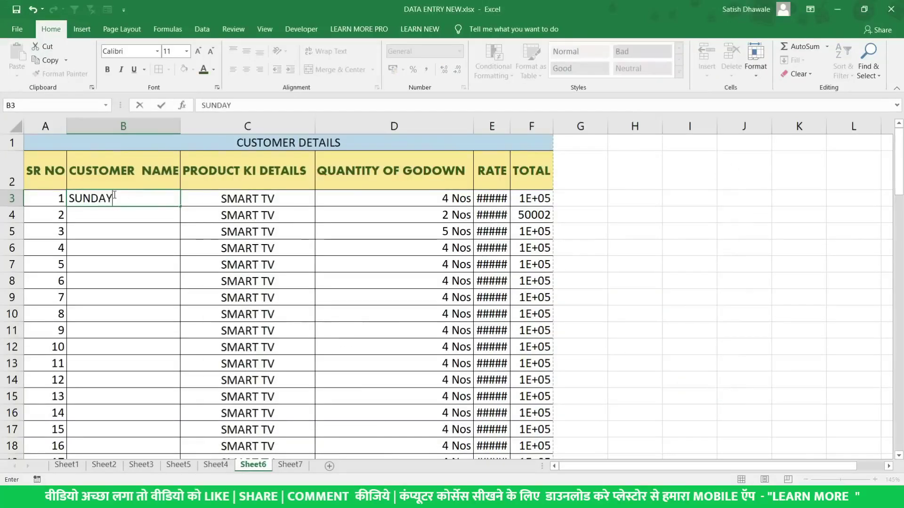
{"action": "key", "text": "Return"}
{"action": "left_click", "coordinate": [124, 199]}
{"action": "left_click_drag", "start_coordinate": [180, 206], "coordinate": [181, 353]}
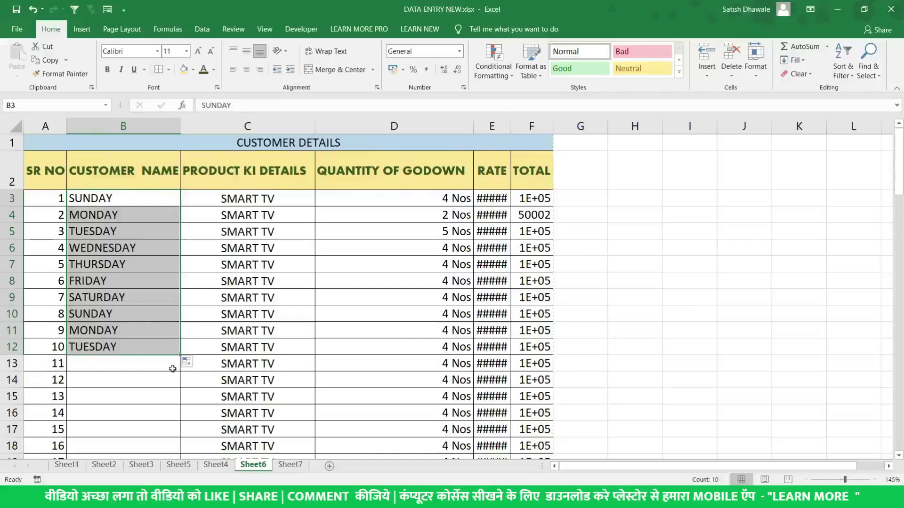
{"action": "key", "text": "Delete"}
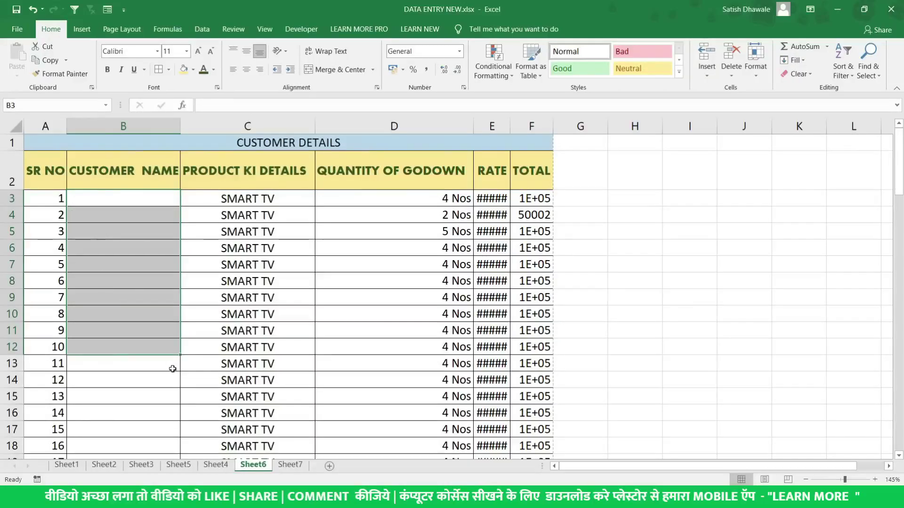
{"action": "left_click", "coordinate": [147, 202]}
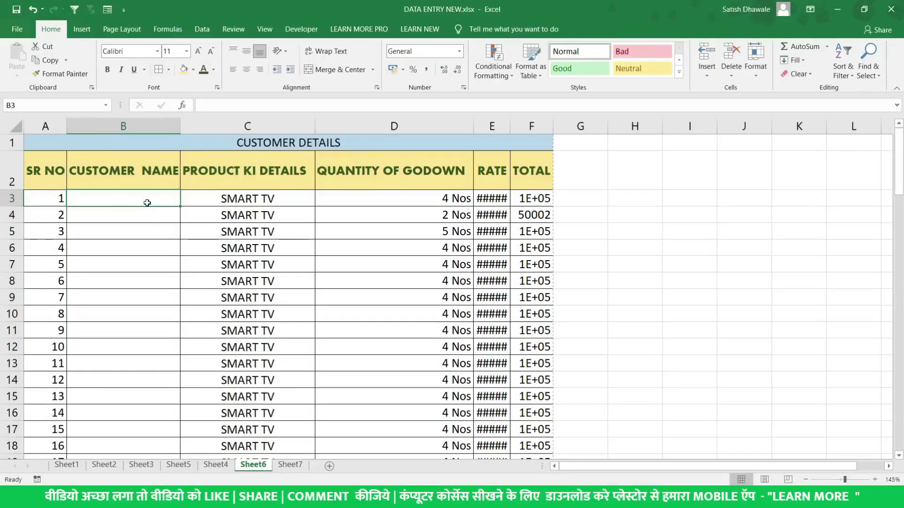
{"action": "left_click", "coordinate": [17, 28]}
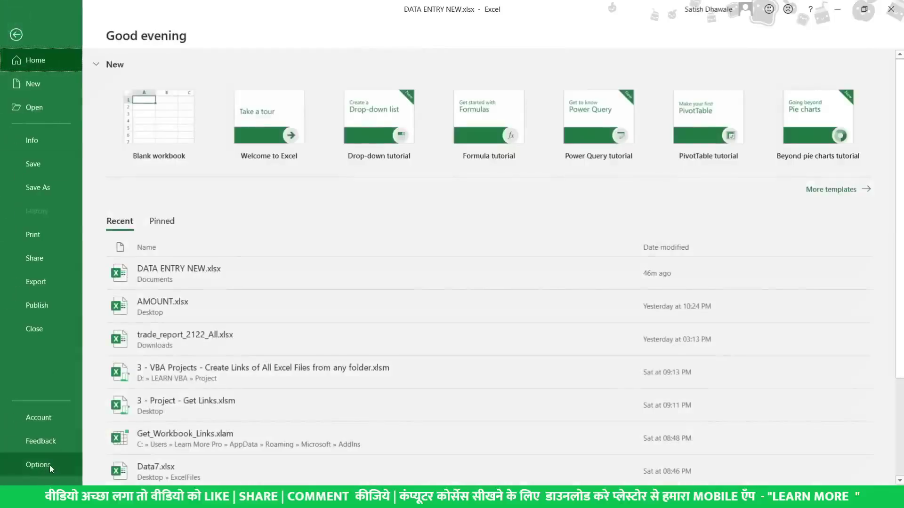
Open the Edit Custom Lists editor from Excel's Advanced options
{"action": "key", "text": "Escape"}
{"action": "left_click", "coordinate": [254, 172]}
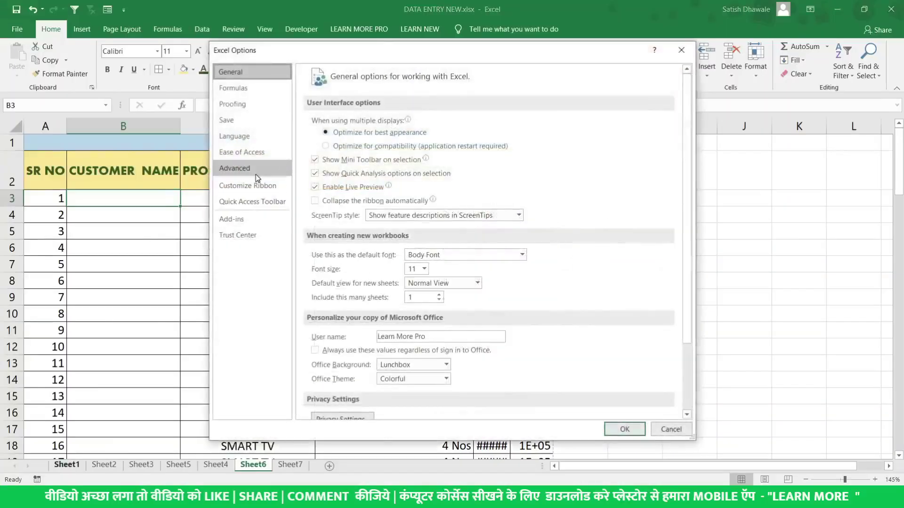
{"action": "scroll", "coordinate": [535, 233], "scroll_direction": "down", "scroll_amount": 20}
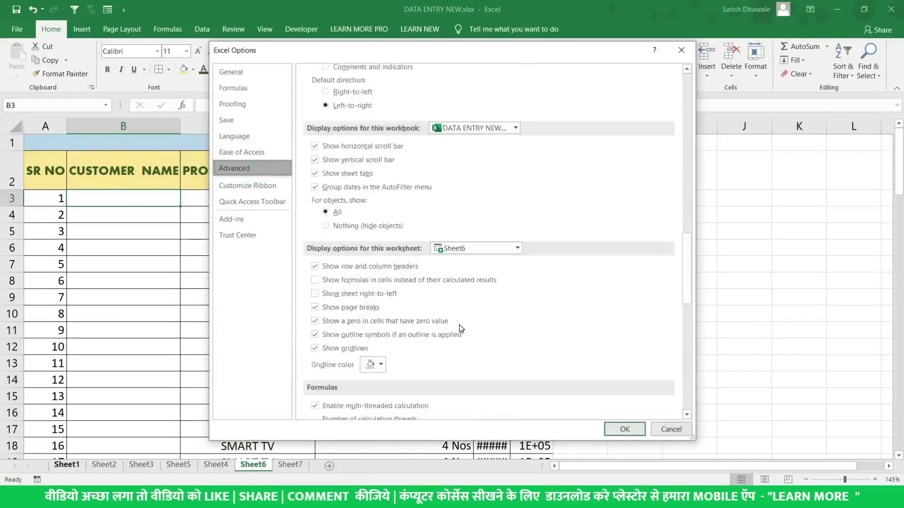
{"action": "scroll", "coordinate": [456, 334], "scroll_direction": "down", "scroll_amount": 15}
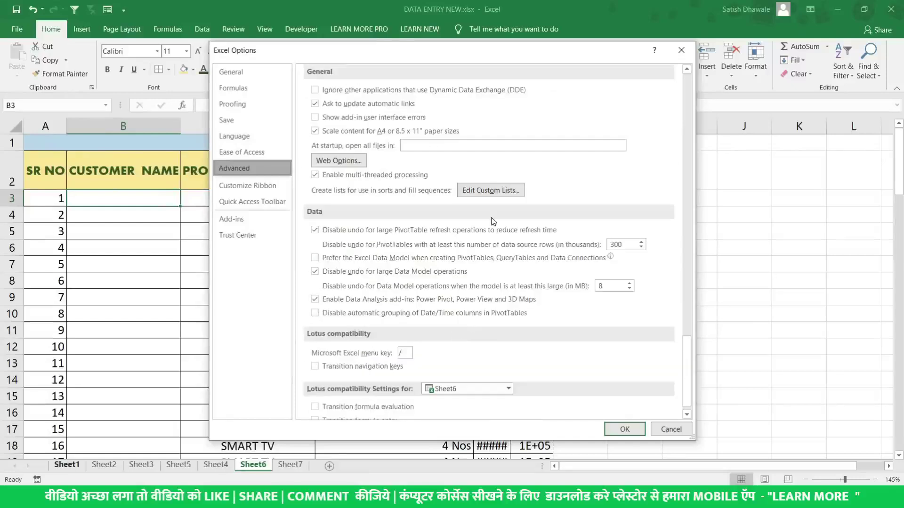
{"action": "left_click", "coordinate": [487, 193]}
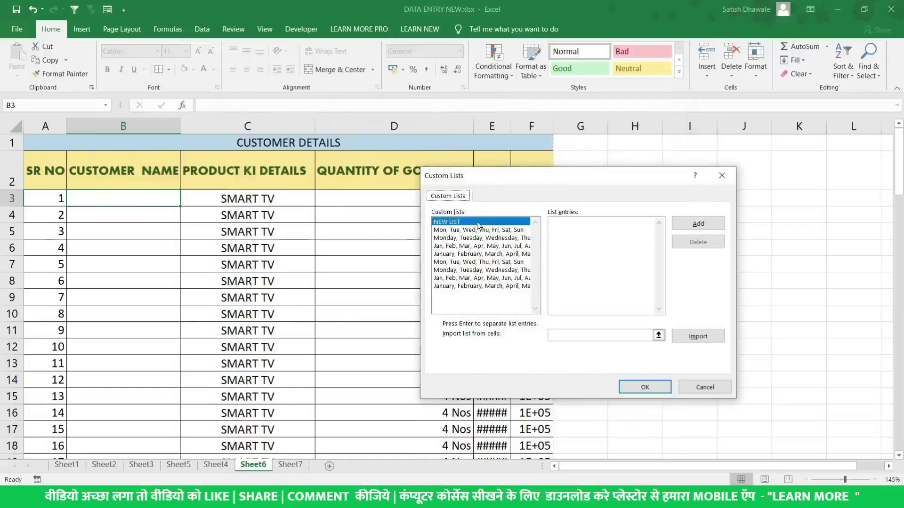
Add the custom list A,B,C,D,E,F,G,I,J and close Options keeping it
{"action": "left_click", "coordinate": [611, 226]}
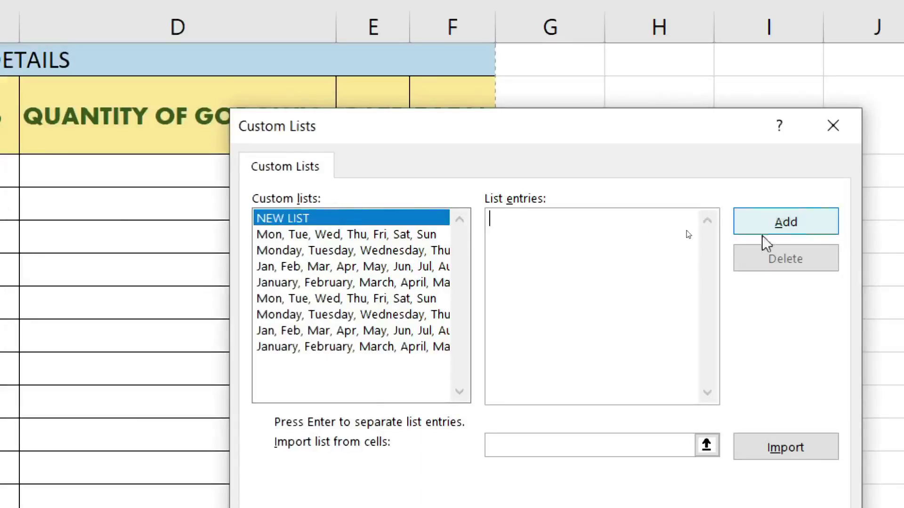
{"action": "type", "text": "A"}
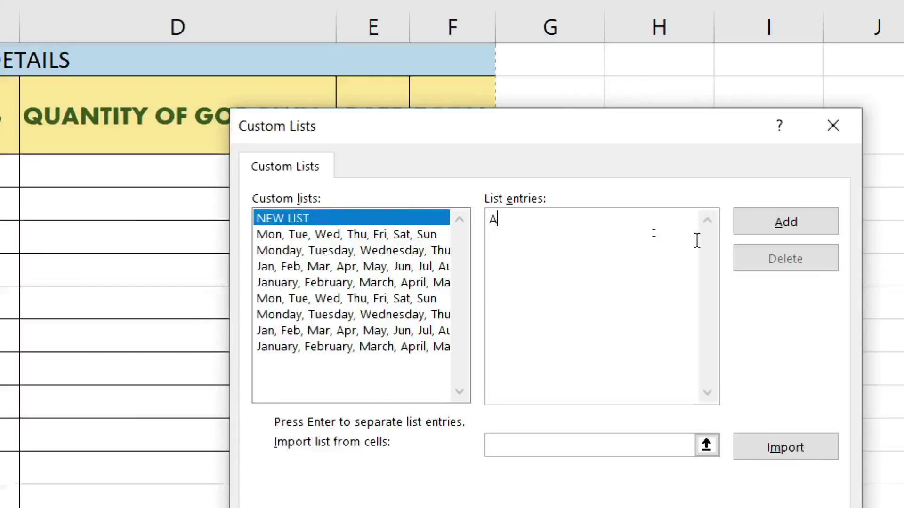
{"action": "type", "text": ",B,C"}
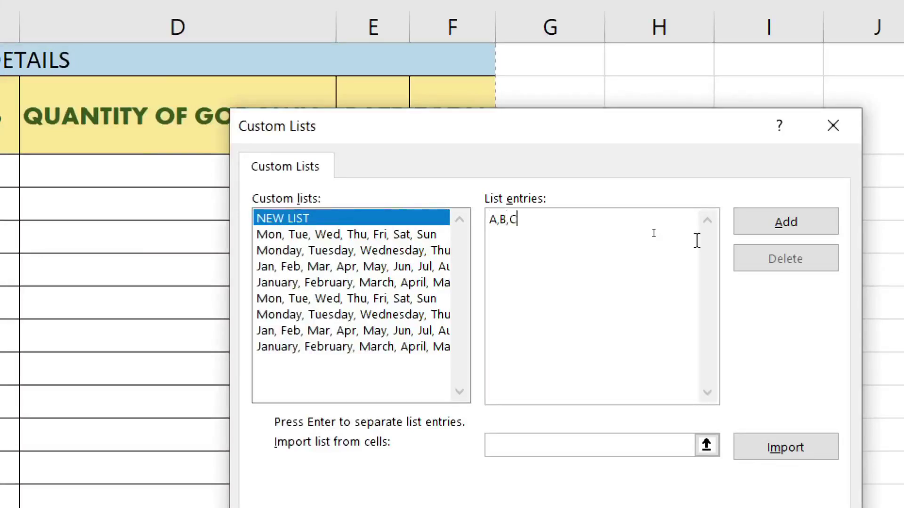
{"action": "type", "text": ",D,E,F,G,I,"}
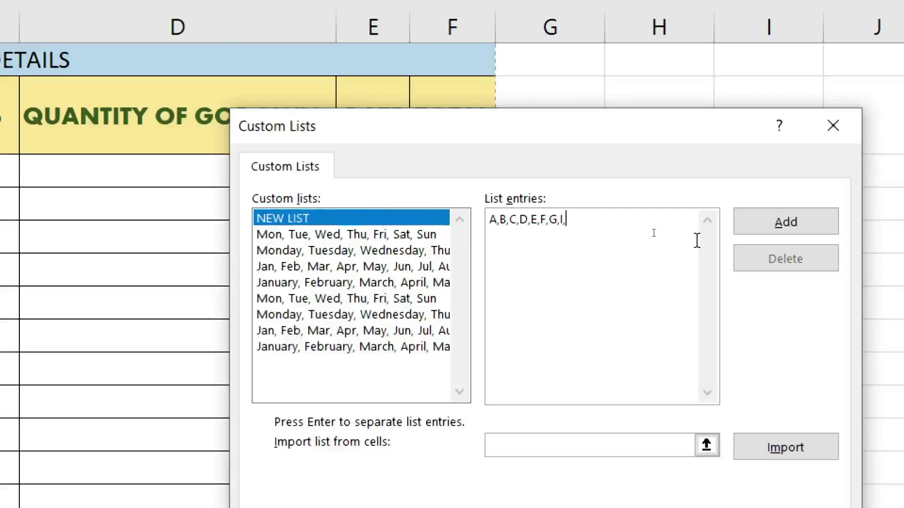
{"action": "type", "text": "K"}
{"action": "key", "text": "BackSpace"}
{"action": "type", "text": "J"}
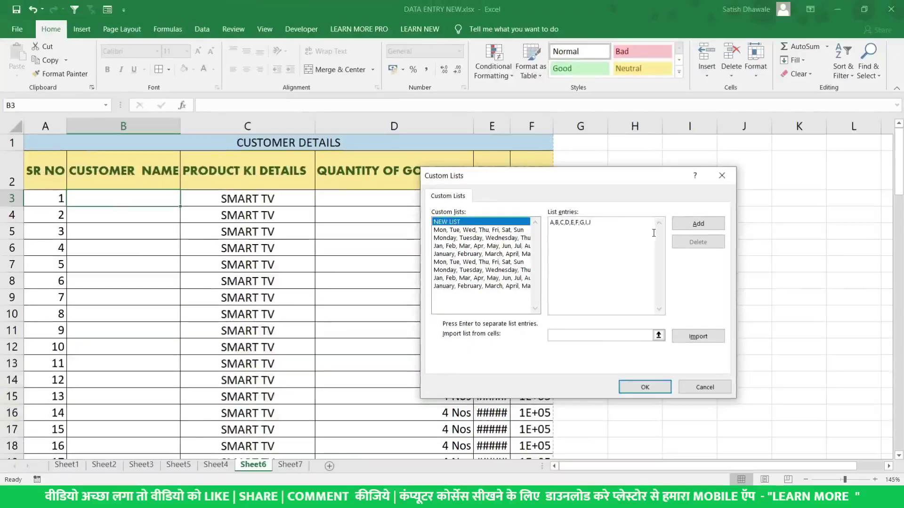
{"action": "left_click", "coordinate": [701, 225]}
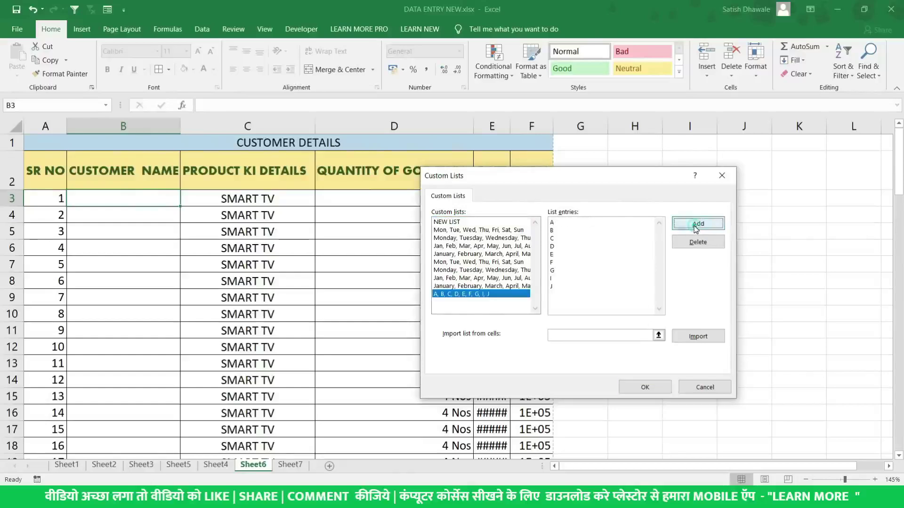
{"action": "left_click", "coordinate": [646, 388]}
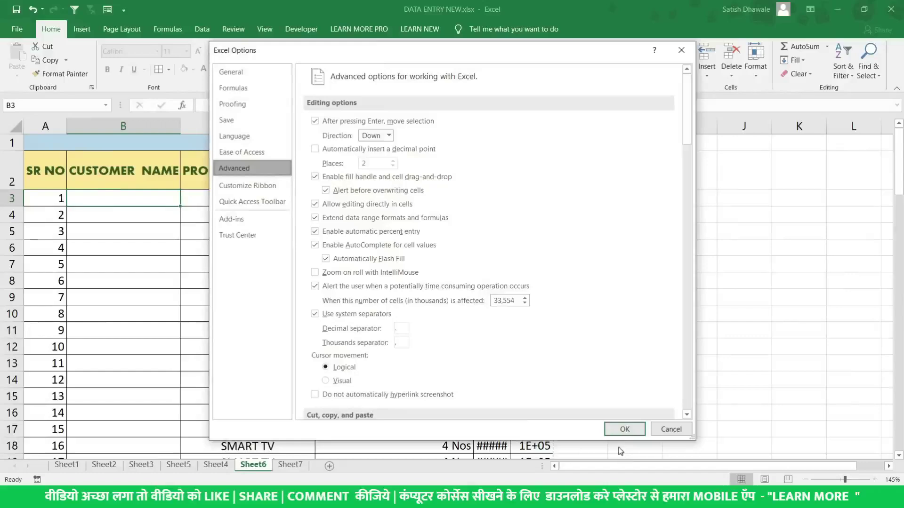
{"action": "left_click", "coordinate": [625, 431]}
Enter A in B3 and fill B4:B13 with the custom letter series
{"action": "type", "text": "A"}
{"action": "key", "text": "Return"}
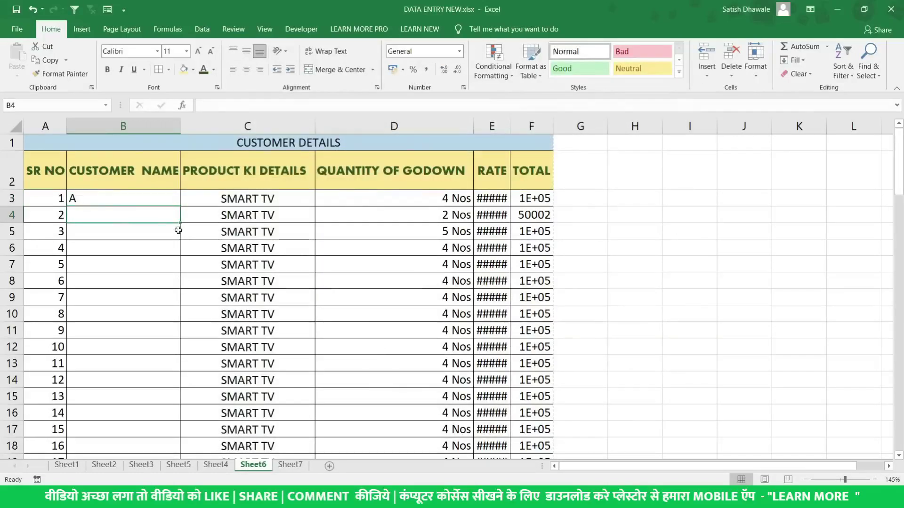
{"action": "left_click", "coordinate": [165, 202]}
{"action": "left_click_drag", "start_coordinate": [180, 206], "coordinate": [147, 382]}
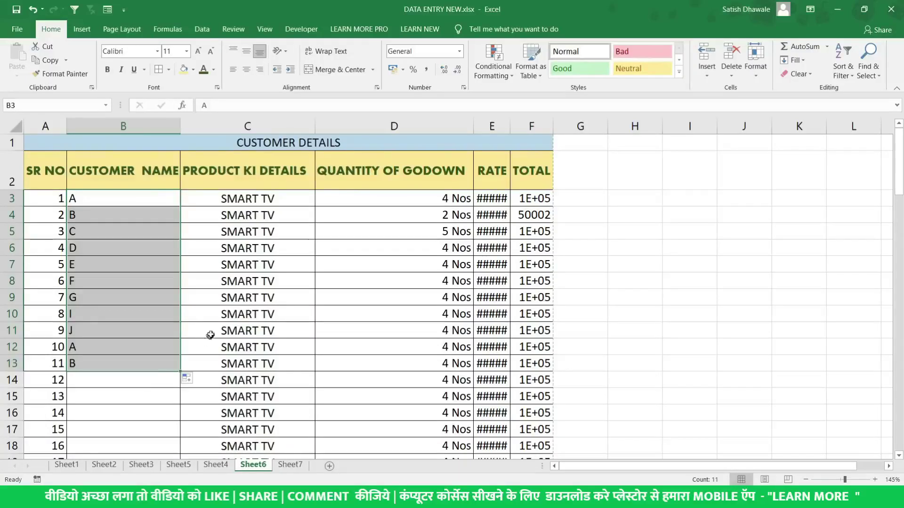
Widen column E so the rates show fully and open the print preview
{"action": "left_click_drag", "start_coordinate": [495, 178], "coordinate": [500, 323]}
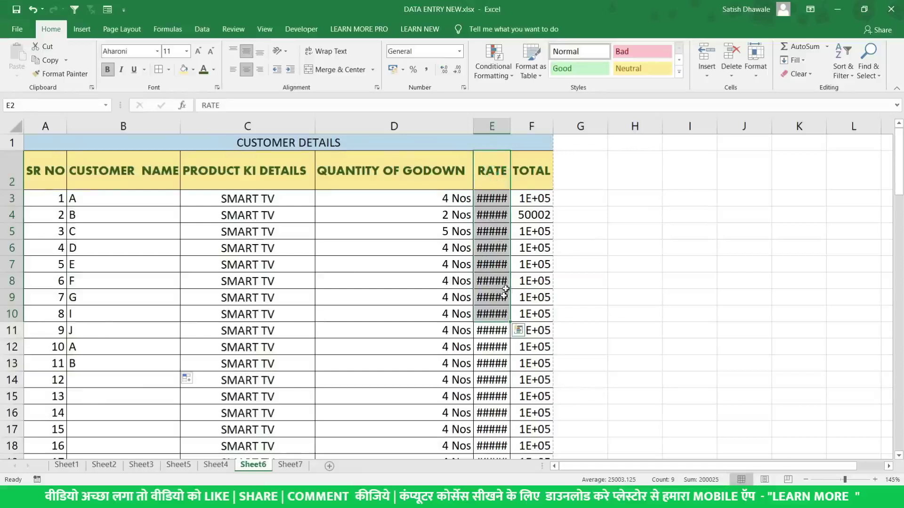
{"action": "left_click_drag", "start_coordinate": [511, 126], "coordinate": [512, 126]}
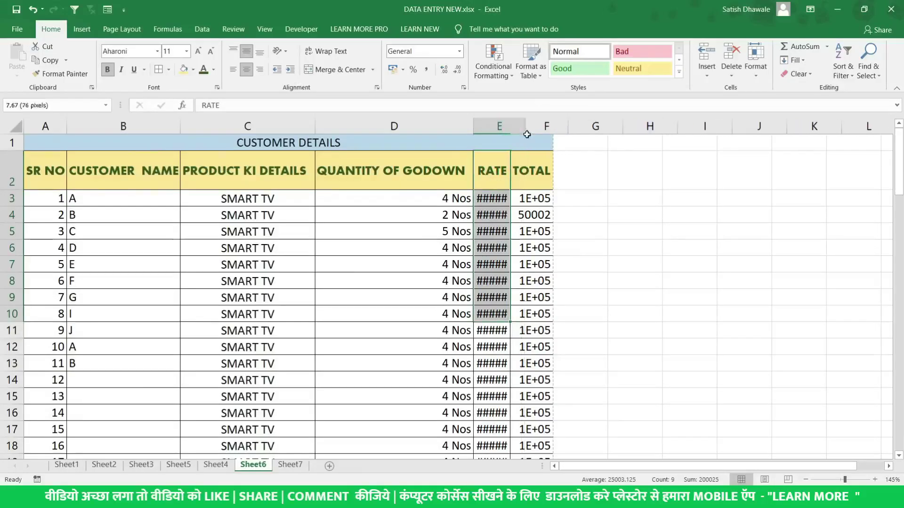
{"action": "double_click", "coordinate": [511, 126]}
{"action": "left_click_drag", "start_coordinate": [512, 191], "coordinate": [510, 379]}
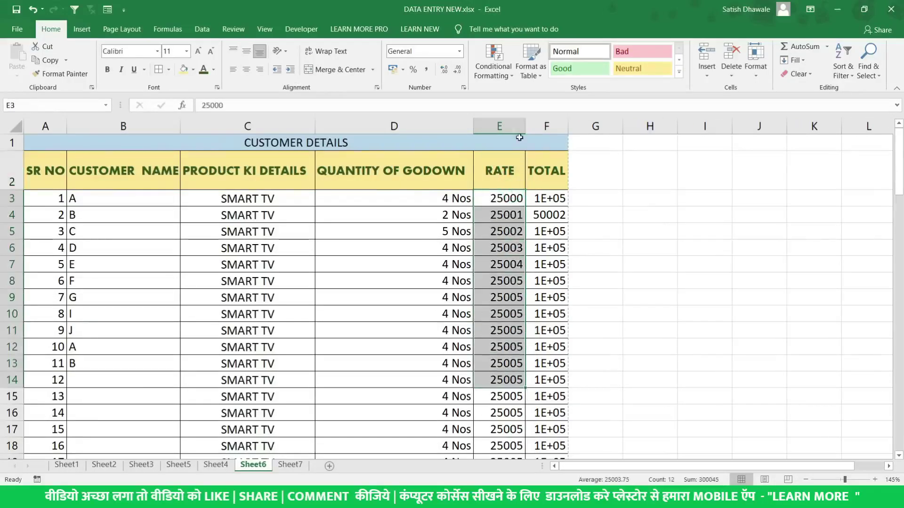
{"action": "mouse_move", "coordinate": [524, 126]}
{"action": "left_mouse_down"}
{"action": "mouse_move", "coordinate": [508, 127]}
{"action": "mouse_move", "coordinate": [542, 126]}
{"action": "left_mouse_up"}
{"action": "left_click_drag", "start_coordinate": [524, 198], "coordinate": [524, 412]}
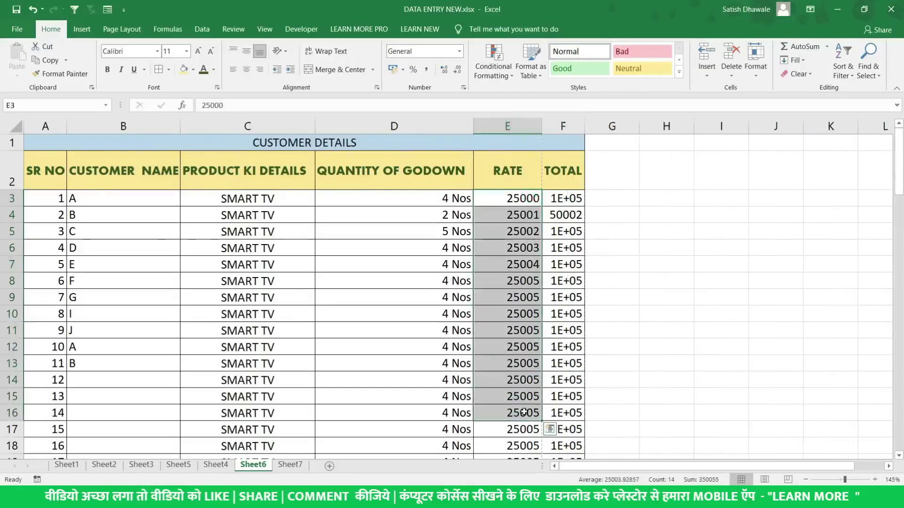
{"action": "left_click", "coordinate": [527, 216]}
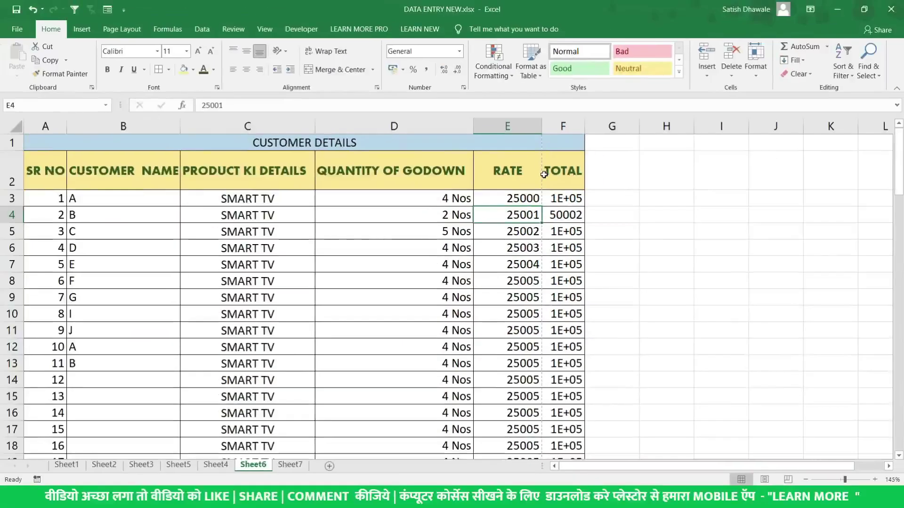
{"action": "left_click", "coordinate": [451, 295]}
{"action": "key", "text": "ctrl+p"}
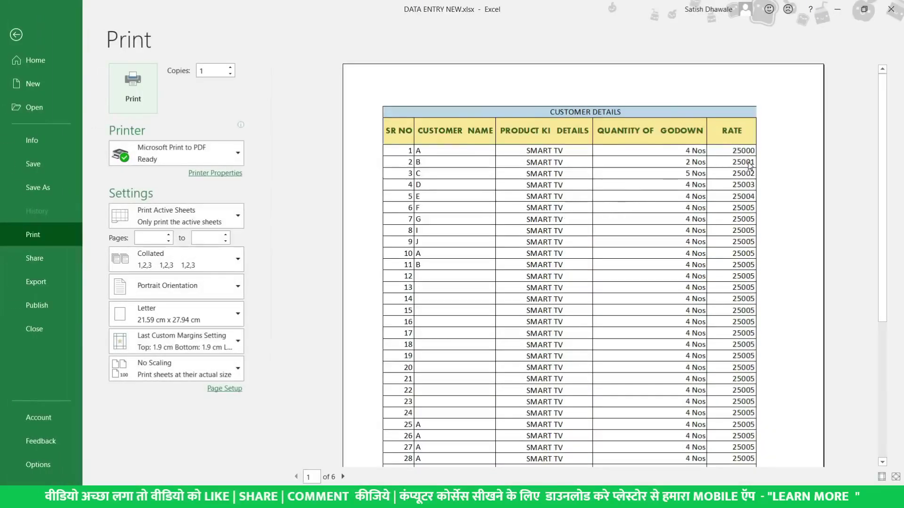
Narrow columns B and C slightly so the printout fits TOTAL on 3 pages
{"action": "key", "text": "Escape"}
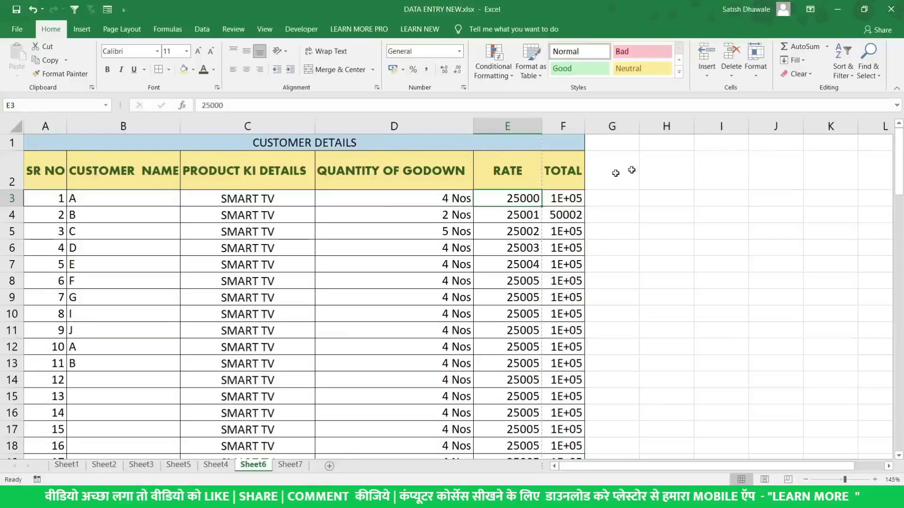
{"action": "left_click_drag", "start_coordinate": [556, 170], "coordinate": [558, 330]}
{"action": "left_click", "coordinate": [539, 175]}
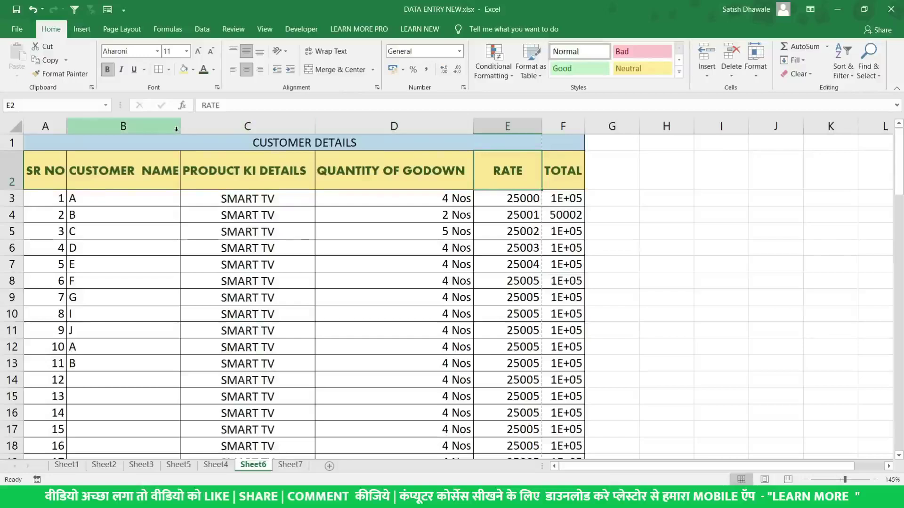
{"action": "left_click_drag", "start_coordinate": [180, 132], "coordinate": [178, 133]}
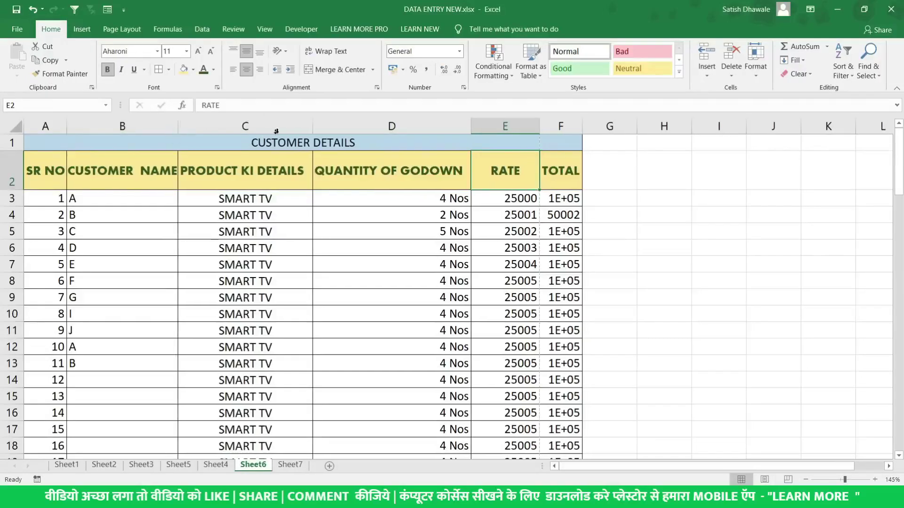
{"action": "left_click_drag", "start_coordinate": [313, 130], "coordinate": [305, 129]}
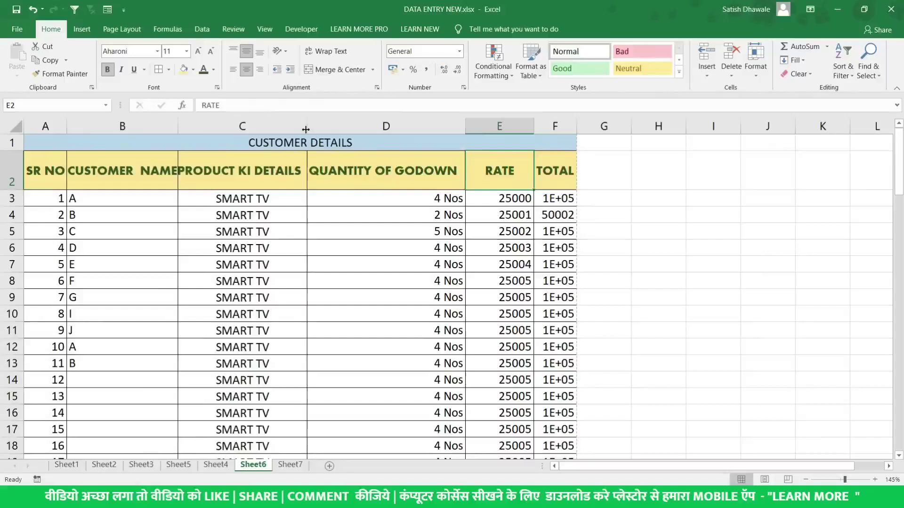
{"action": "left_click", "coordinate": [554, 178]}
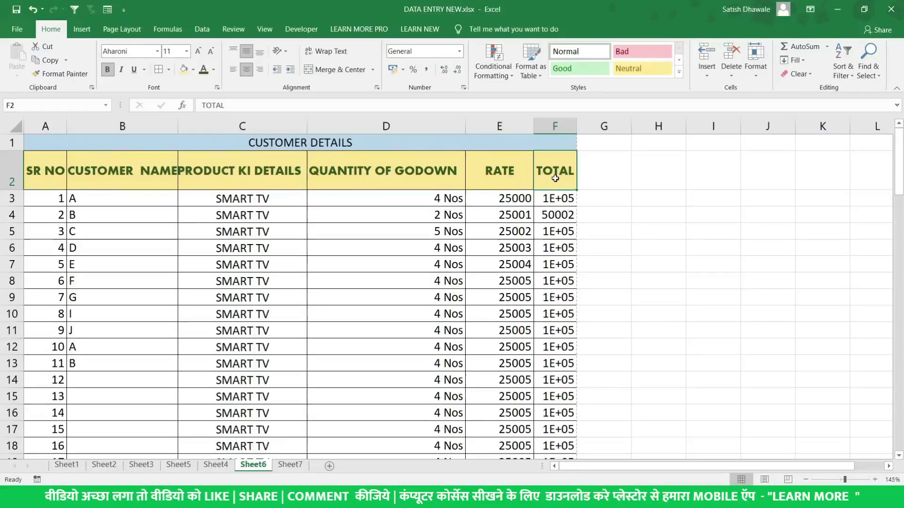
{"action": "key", "text": "ctrl+p"}
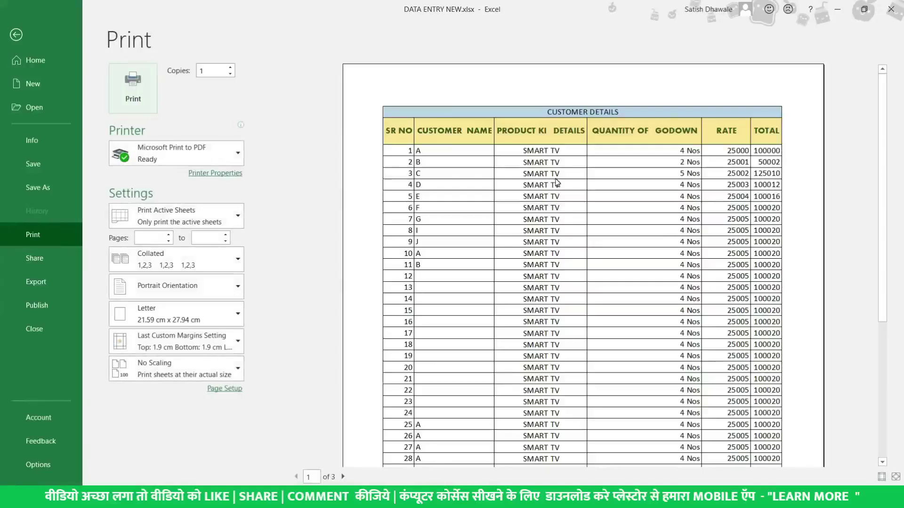
{"action": "key", "text": "Escape"}
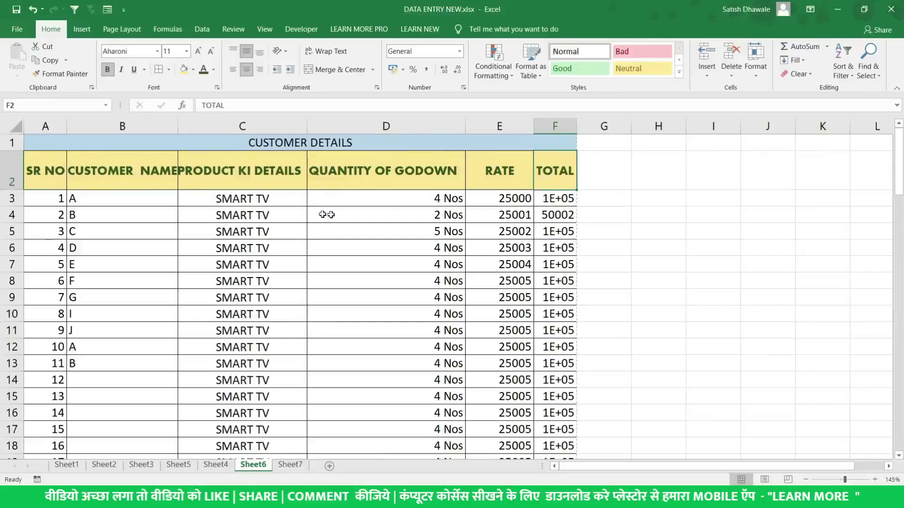
{"action": "left_click", "coordinate": [87, 199]}
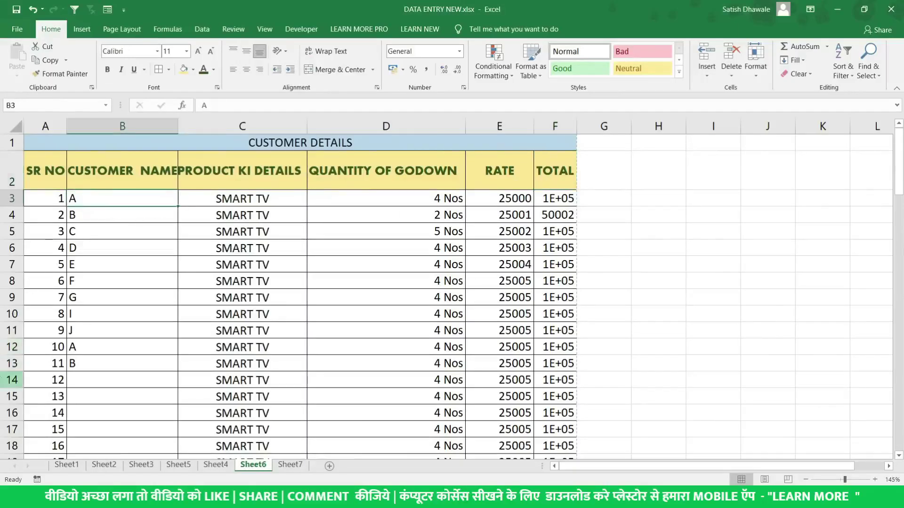
Delete the extra rows 14 to 91 below the customer table
{"action": "left_click", "coordinate": [11, 380]}
{"action": "scroll", "coordinate": [12, 380], "scroll_direction": "down", "scroll_amount": 2}
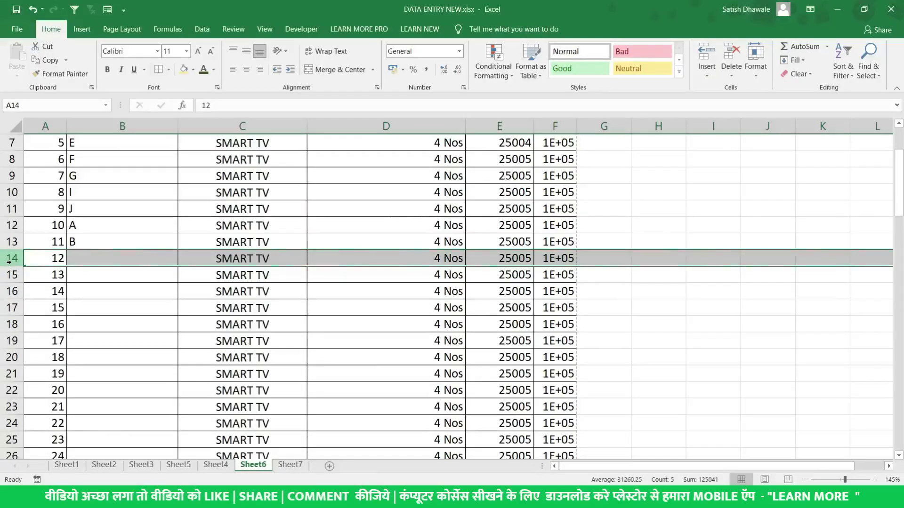
{"action": "key", "text": "ctrl+shift+Down"}
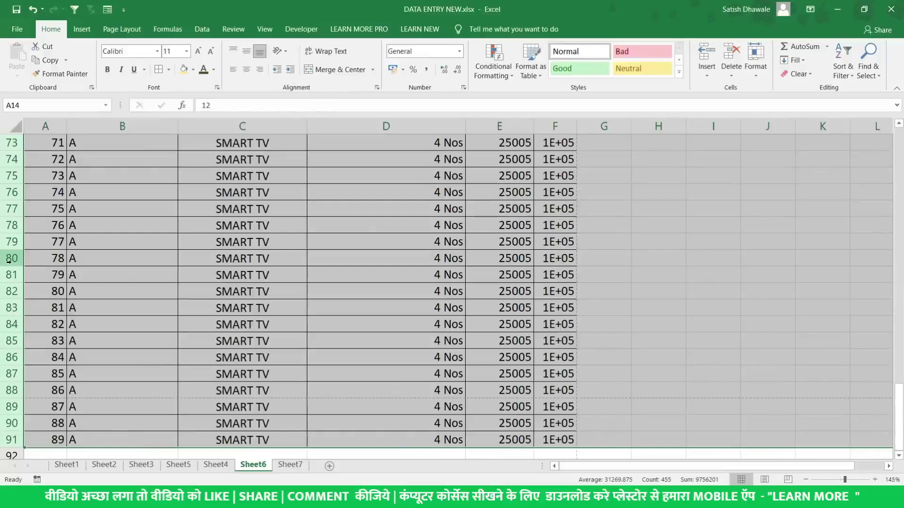
{"action": "key", "text": "Up"}
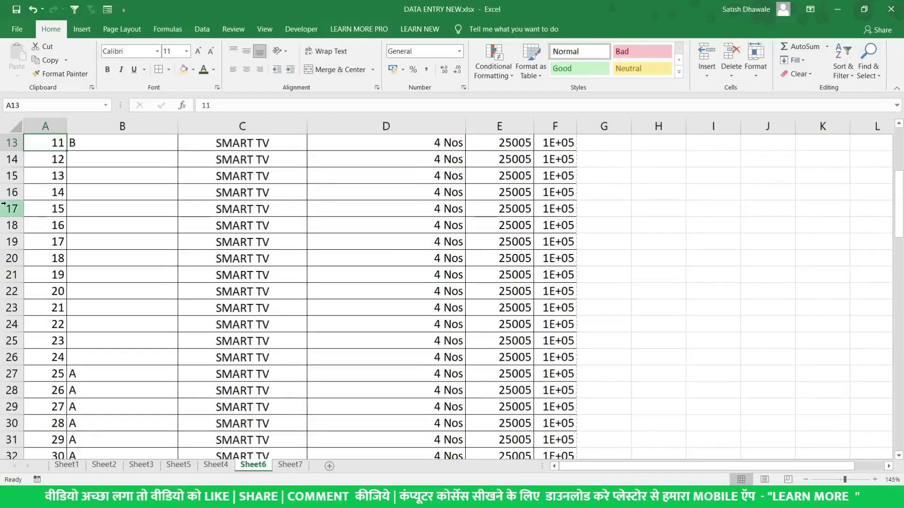
{"action": "scroll", "coordinate": [12, 207], "scroll_direction": "up", "scroll_amount": 2}
{"action": "left_click", "coordinate": [10, 257]}
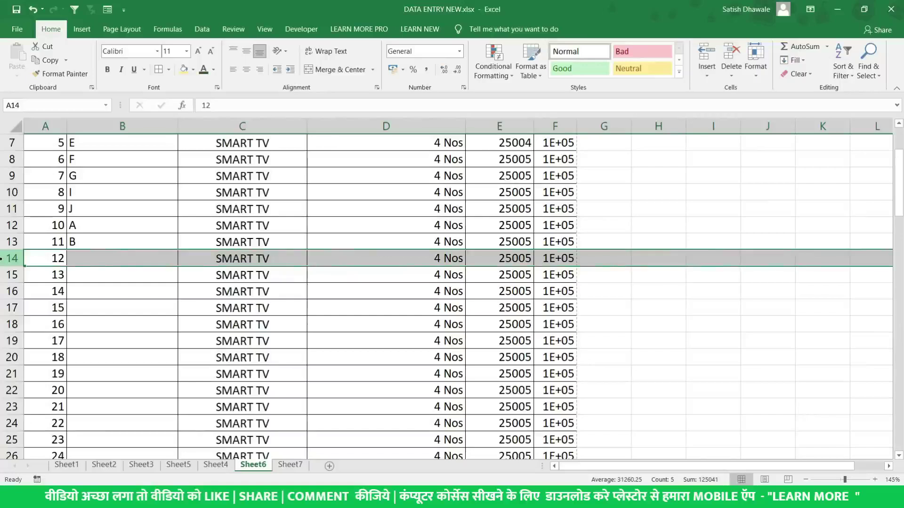
{"action": "key", "text": "ctrl+shift+Down"}
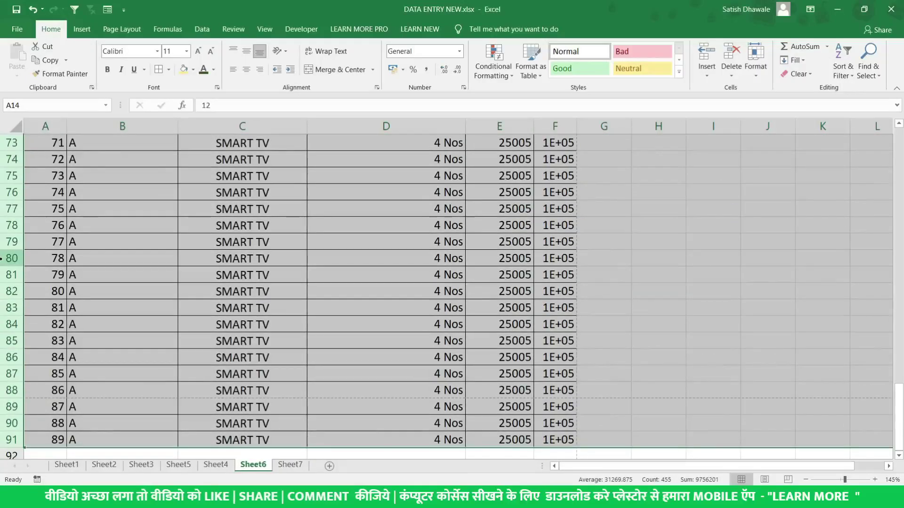
{"action": "scroll", "coordinate": [9, 261], "scroll_direction": "up", "scroll_amount": 7}
{"action": "scroll", "coordinate": [25, 269], "scroll_direction": "down", "scroll_amount": 5}
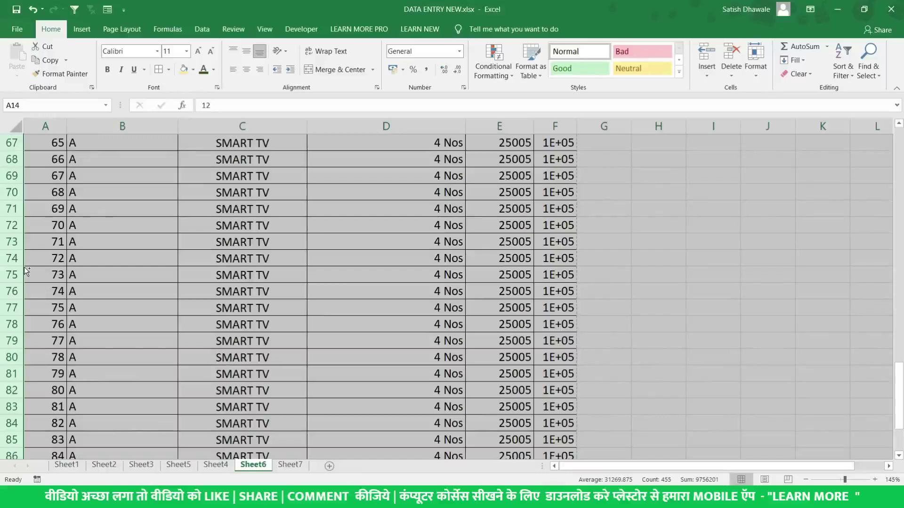
{"action": "key", "text": "ctrl+minus"}
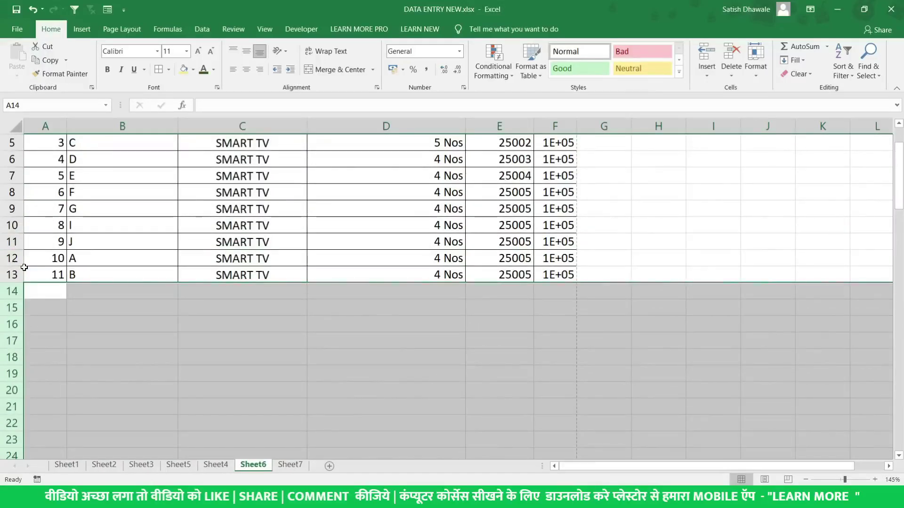
Clear the leftover entries in rows 12 and 13 for customers 10 and 11
{"action": "scroll", "coordinate": [120, 238], "scroll_direction": "up", "scroll_amount": 2}
{"action": "left_click", "coordinate": [118, 227]}
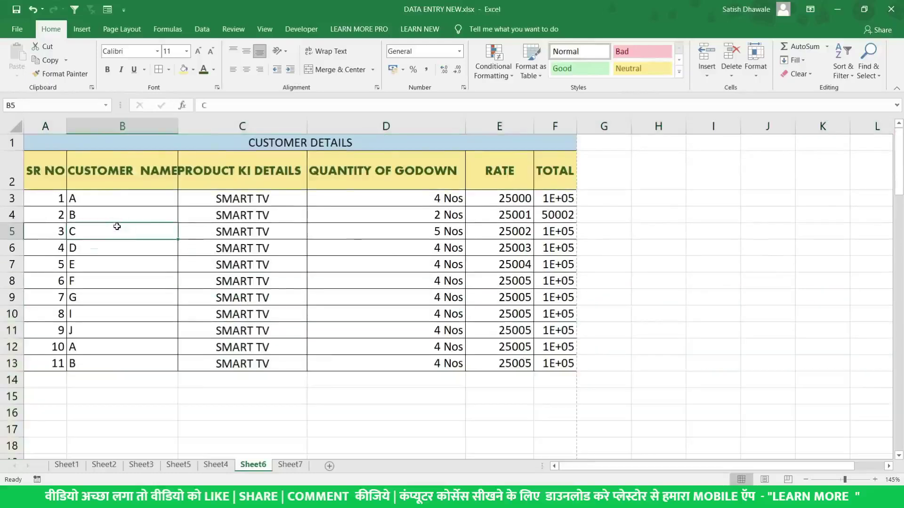
{"action": "left_click_drag", "start_coordinate": [14, 347], "coordinate": [8, 377]}
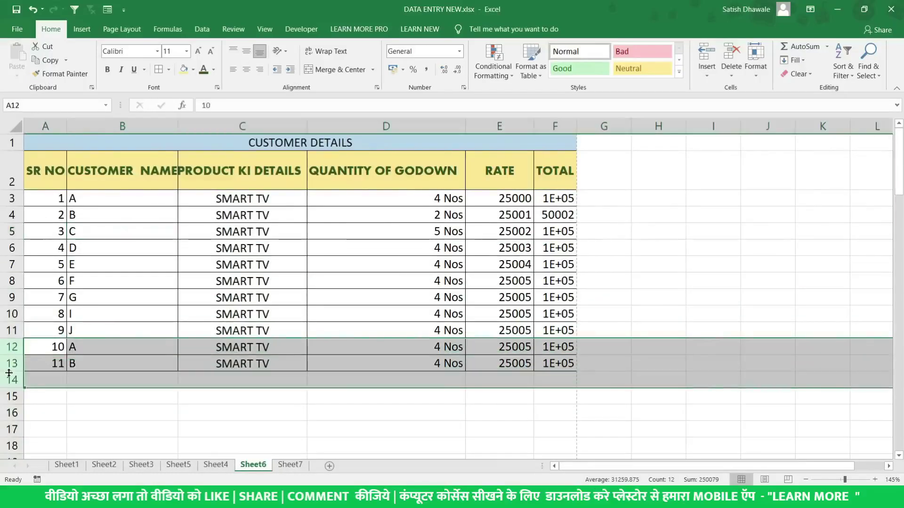
{"action": "key", "text": "Delete"}
{"action": "left_click_drag", "start_coordinate": [91, 202], "coordinate": [93, 334]}
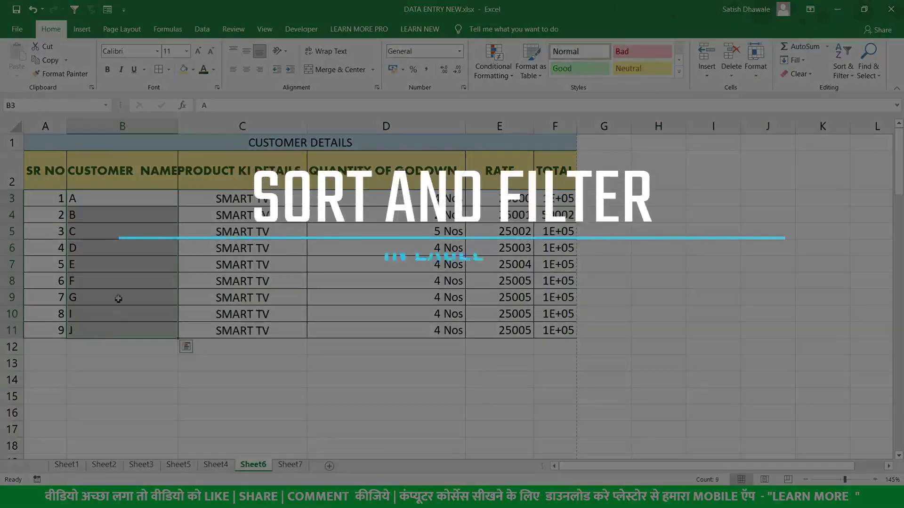
On the Data tab, select customer names B3:B11 and sort them Z to A
{"action": "left_click", "coordinate": [56, 176]}
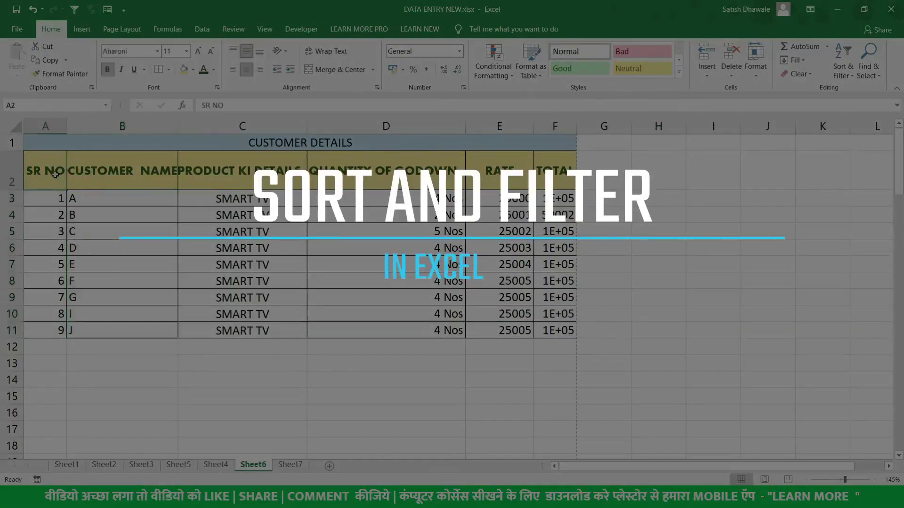
{"action": "left_click", "coordinate": [204, 35]}
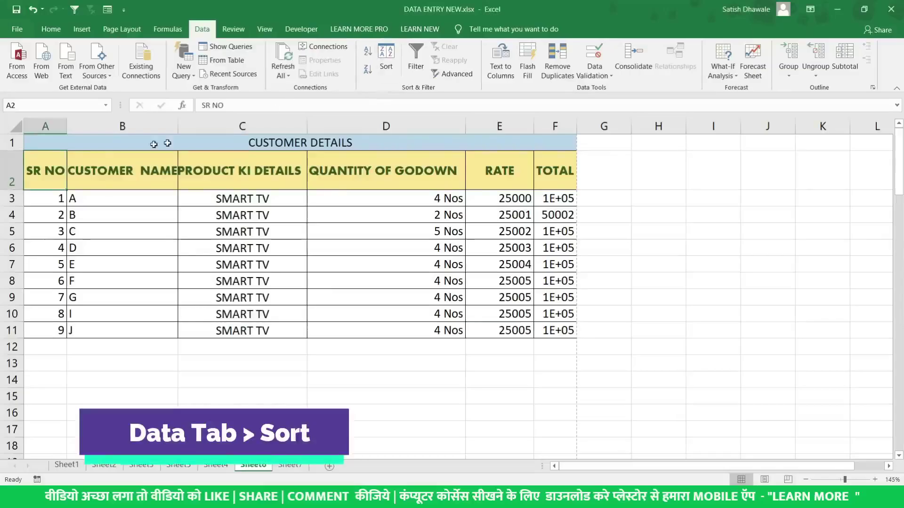
{"action": "left_click_drag", "start_coordinate": [109, 199], "coordinate": [107, 327]}
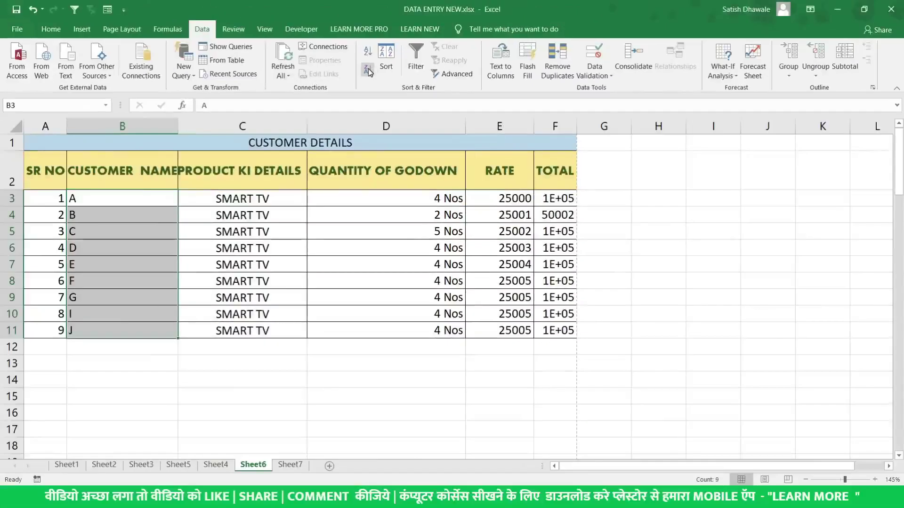
{"action": "left_click", "coordinate": [368, 70]}
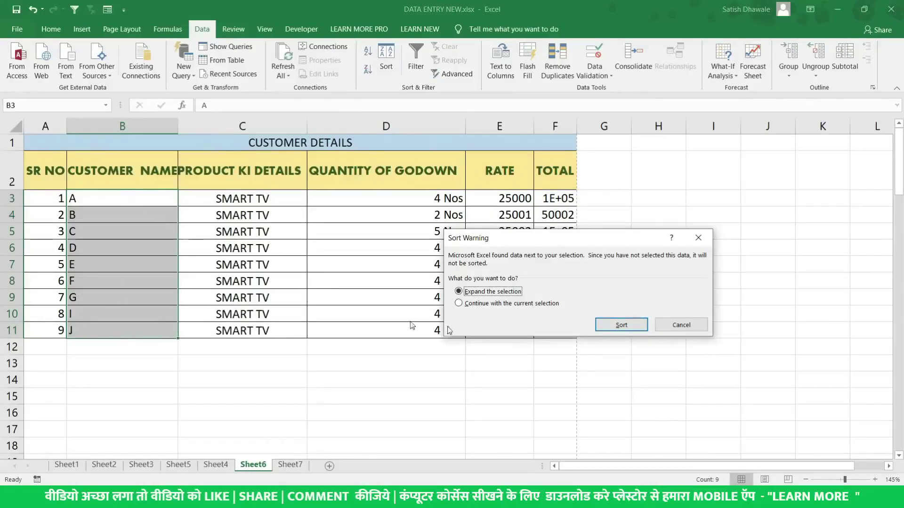
{"action": "left_click_drag", "start_coordinate": [559, 238], "coordinate": [399, 235]}
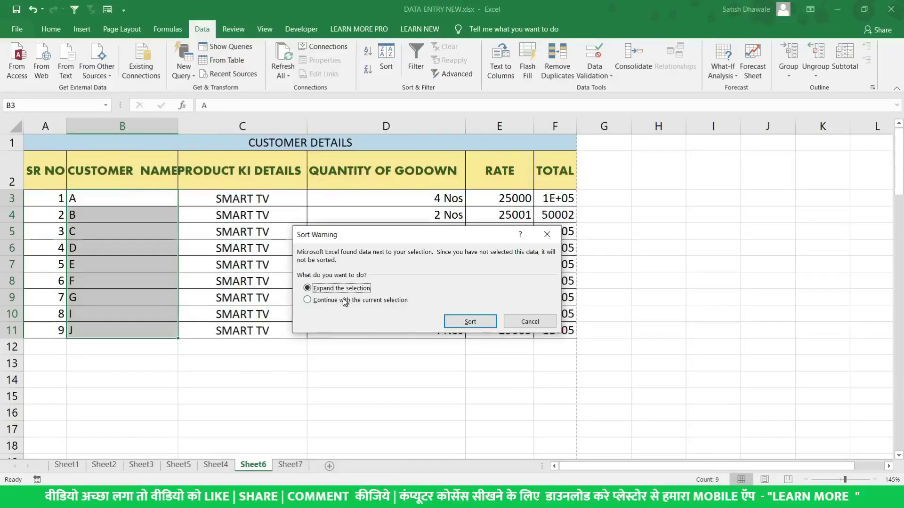
{"action": "left_click", "coordinate": [327, 302]}
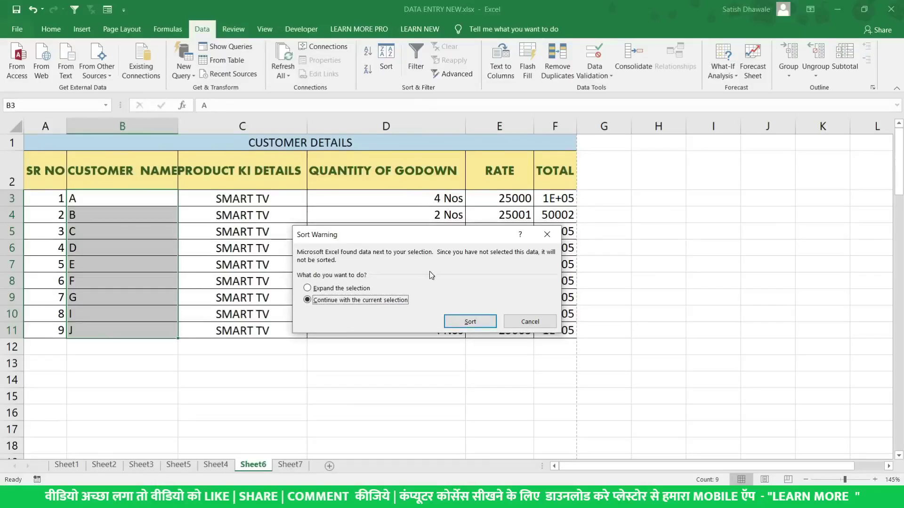
{"action": "left_click_drag", "start_coordinate": [427, 240], "coordinate": [400, 367]}
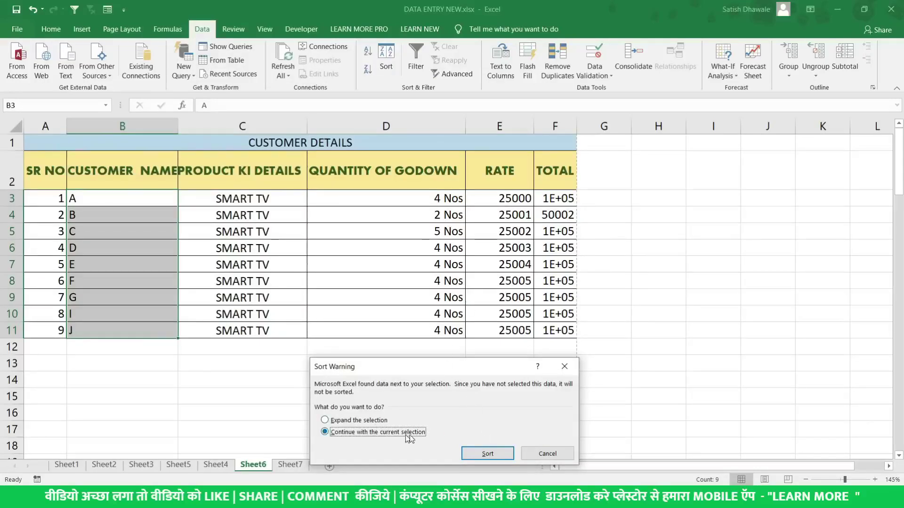
{"action": "left_click", "coordinate": [487, 454]}
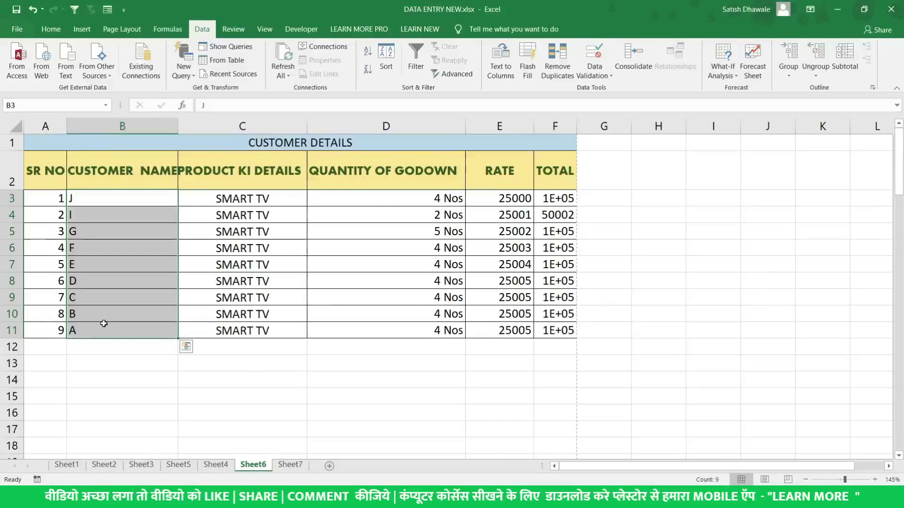
{"action": "key", "text": "ctrl+z"}
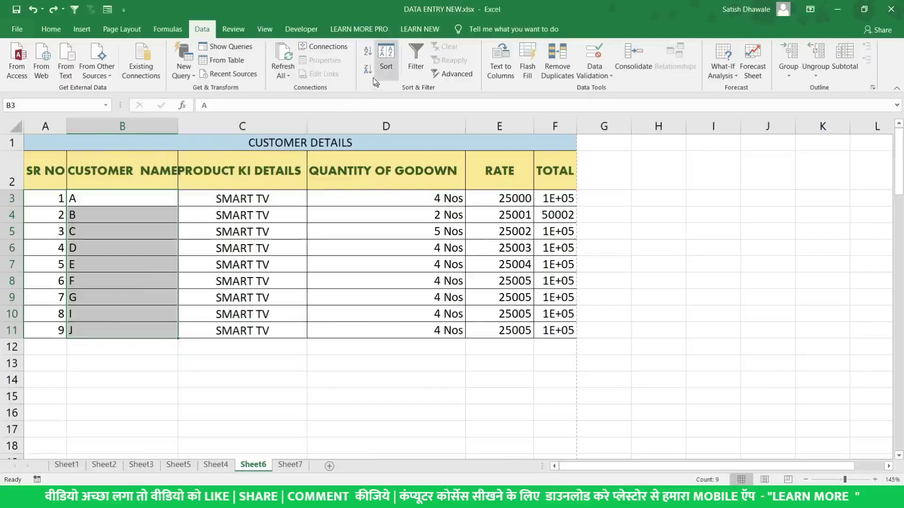
Sort the table by customer name Z to A with whole rows, and widen column F
{"action": "left_click", "coordinate": [368, 69]}
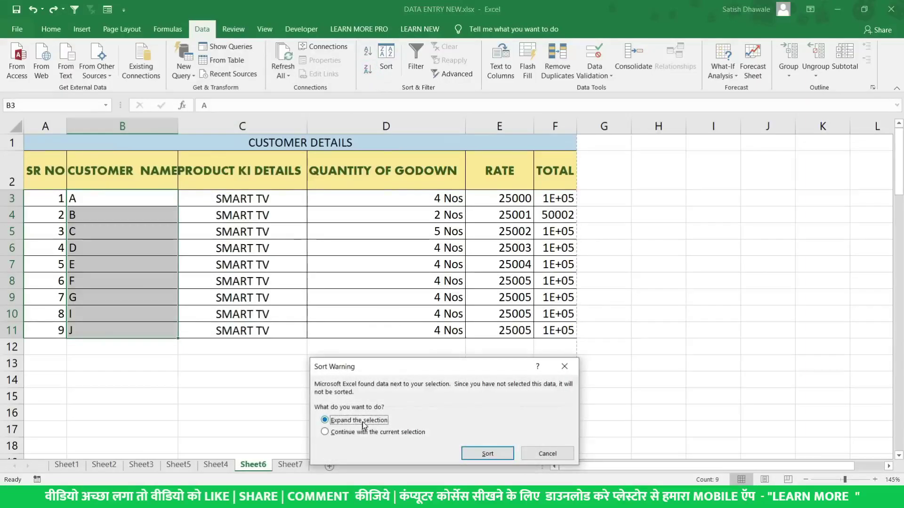
{"action": "left_click", "coordinate": [479, 455]}
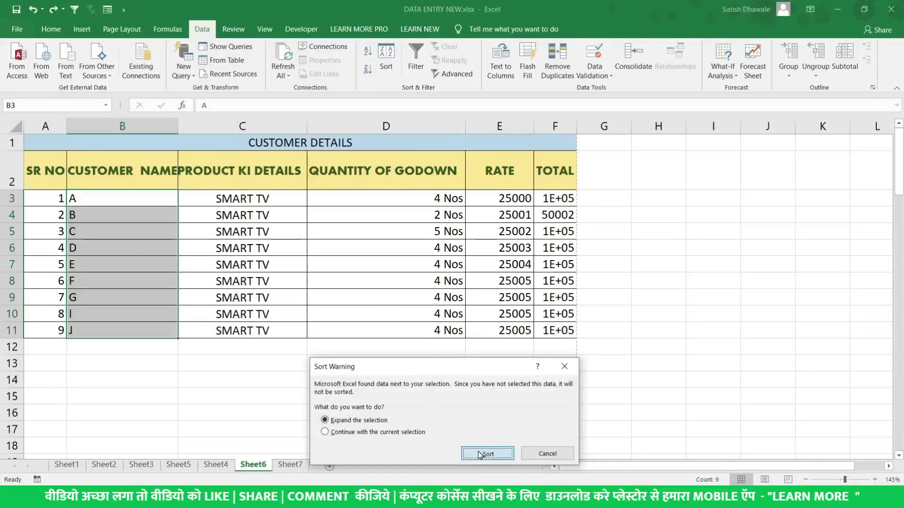
{"action": "left_click_drag", "start_coordinate": [117, 200], "coordinate": [41, 202]}
{"action": "left_click_drag", "start_coordinate": [41, 202], "coordinate": [576, 197]}
{"action": "left_click_drag", "start_coordinate": [577, 127], "coordinate": [601, 141]}
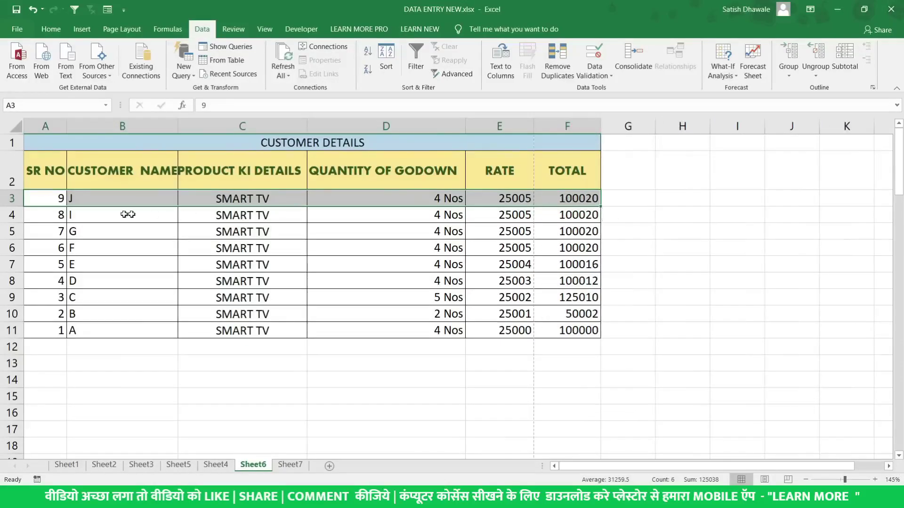
Re-sort the whole table by SR NO smallest to largest, expanding the selection
{"action": "left_click_drag", "start_coordinate": [45, 197], "coordinate": [560, 330]}
{"action": "left_click_drag", "start_coordinate": [58, 198], "coordinate": [47, 331]}
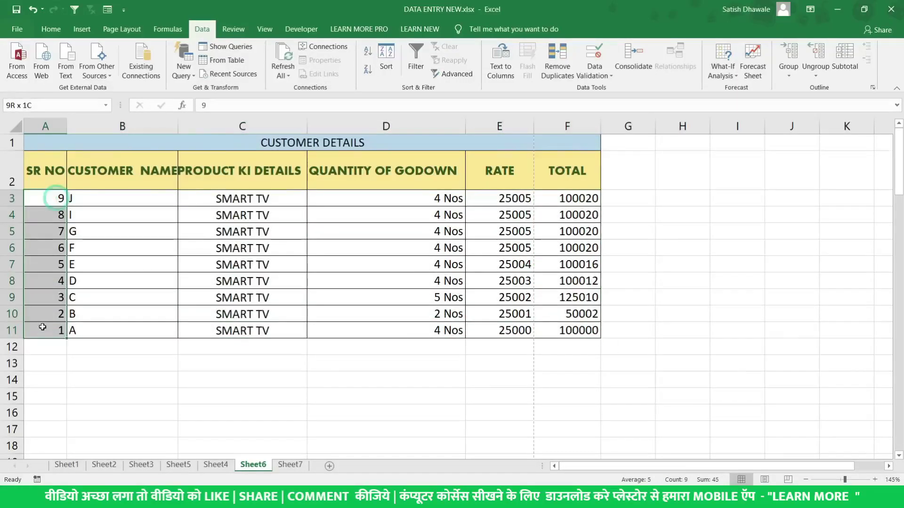
{"action": "left_click", "coordinate": [367, 52]}
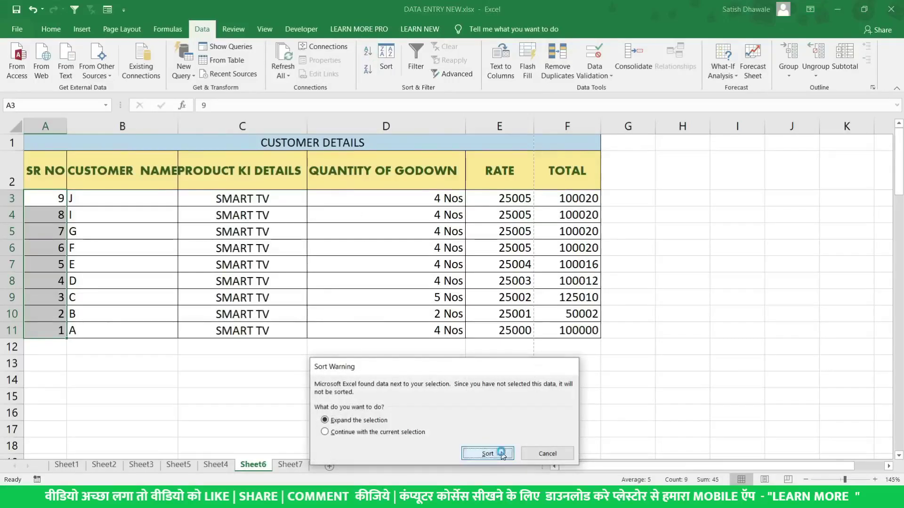
{"action": "left_click", "coordinate": [503, 454]}
{"action": "left_click_drag", "start_coordinate": [56, 200], "coordinate": [571, 329]}
Check Home's Sort & Filter choices without sorting, then switch to the student data Sheet1
{"action": "left_click", "coordinate": [51, 29]}
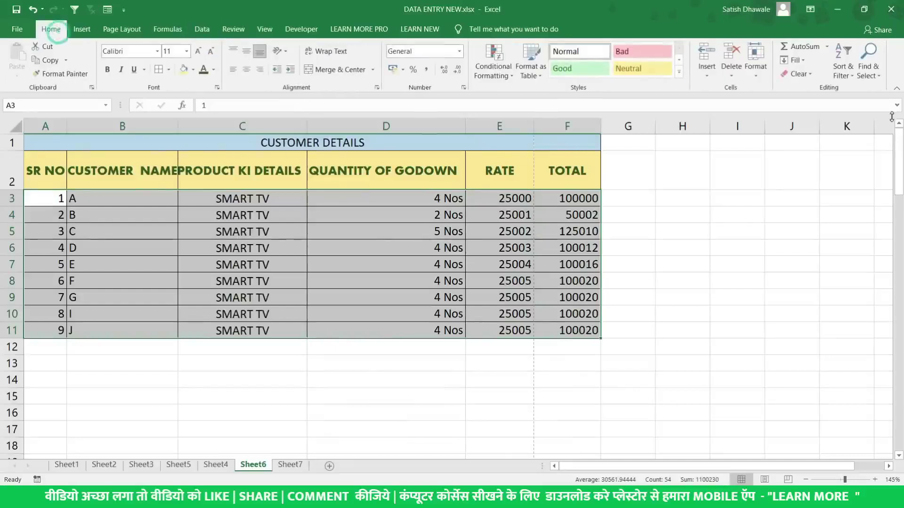
{"action": "left_click", "coordinate": [849, 73]}
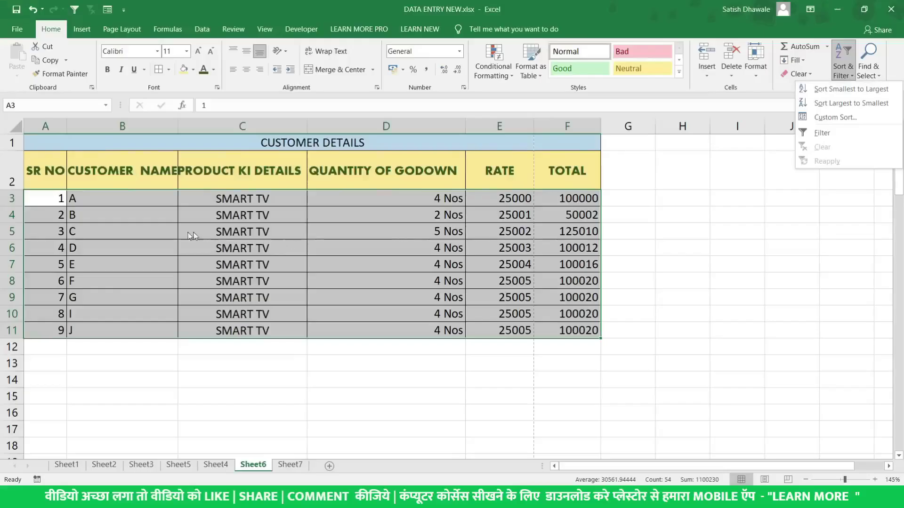
{"action": "left_click", "coordinate": [118, 185]}
{"action": "left_click_drag", "start_coordinate": [118, 197], "coordinate": [117, 325]}
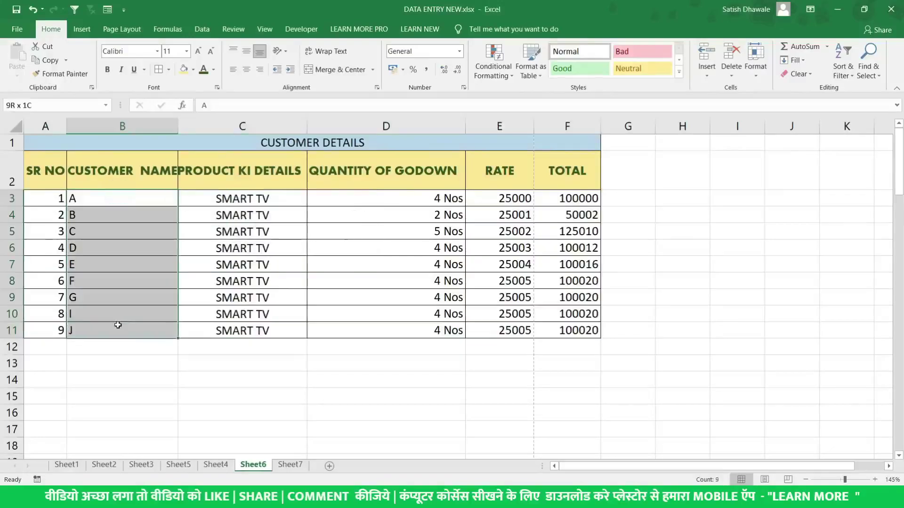
{"action": "left_click", "coordinate": [845, 77]}
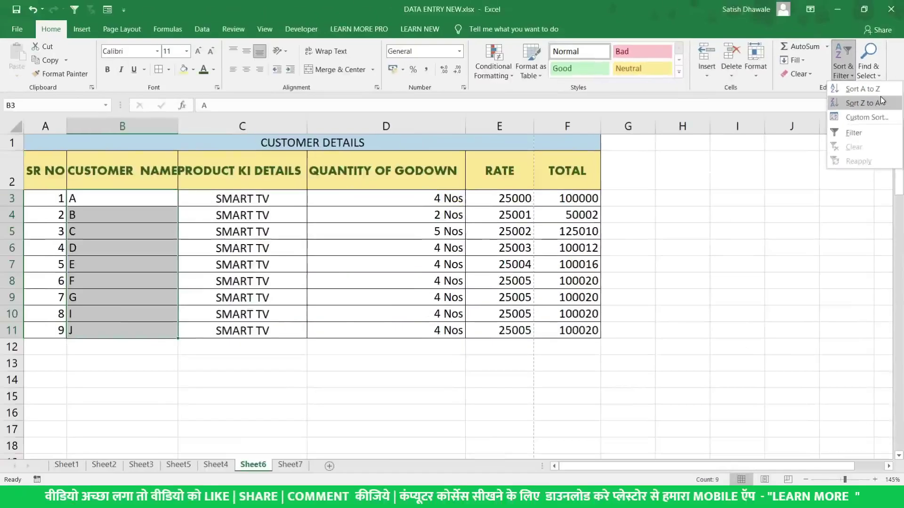
{"action": "left_click", "coordinate": [323, 236]}
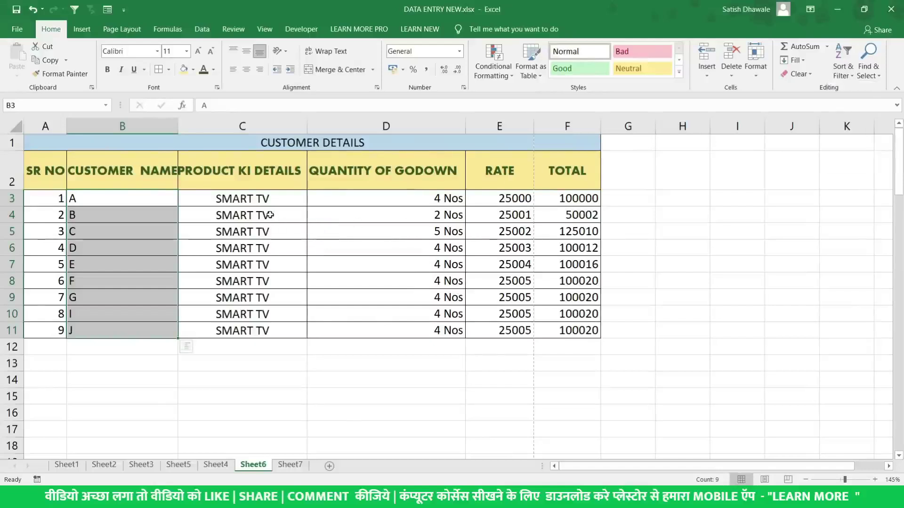
{"action": "left_click", "coordinate": [269, 199]}
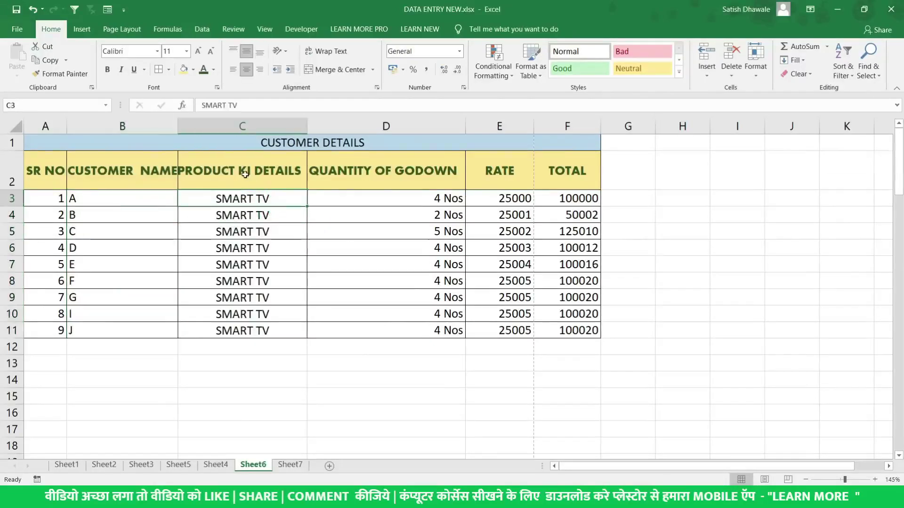
{"action": "left_click", "coordinate": [184, 125]}
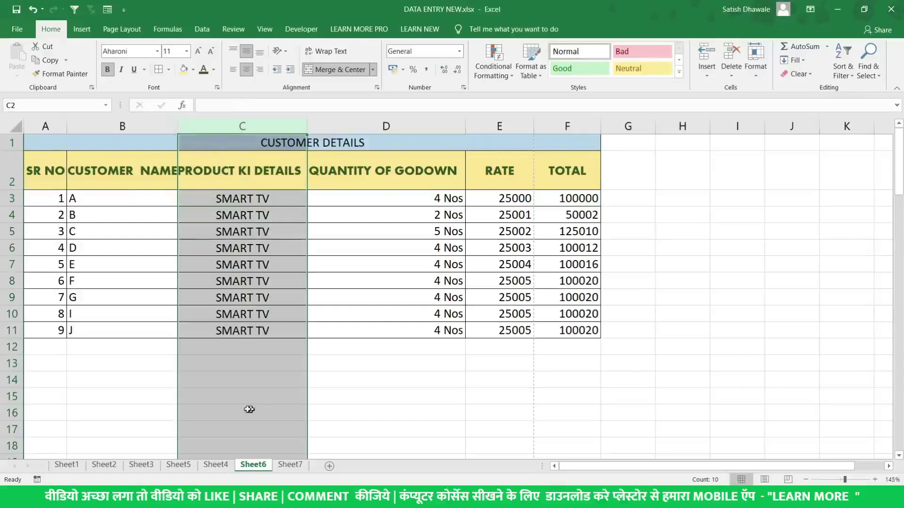
{"action": "left_click", "coordinate": [80, 464]}
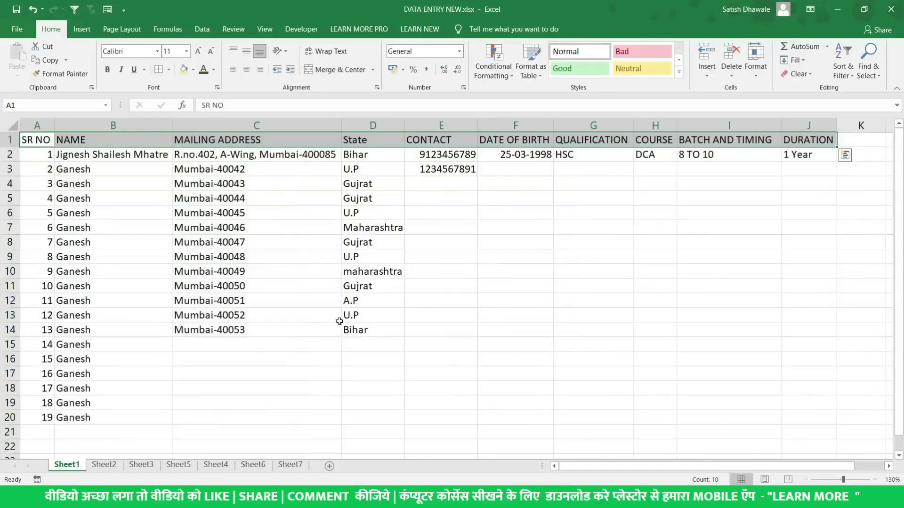
Delete the surplus rows below row 13 of the student table
{"action": "left_click", "coordinate": [51, 139]}
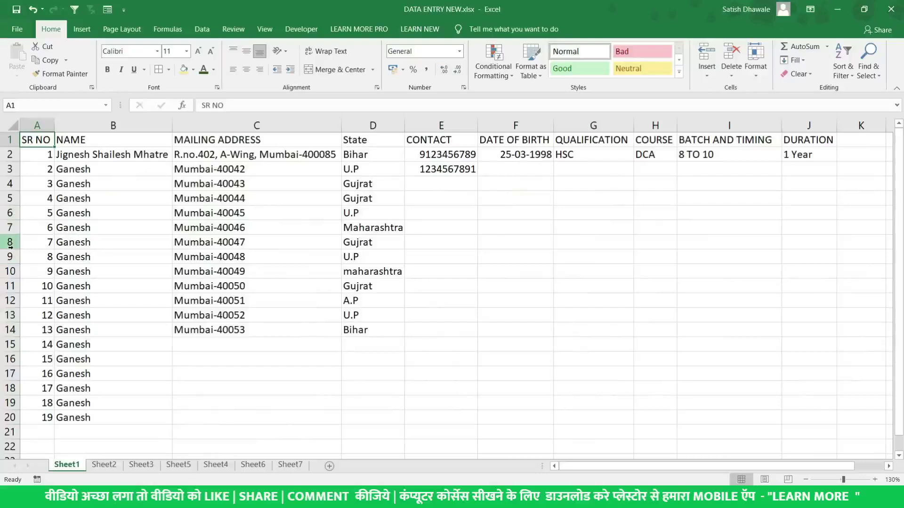
{"action": "left_click_drag", "start_coordinate": [11, 242], "coordinate": [28, 440]}
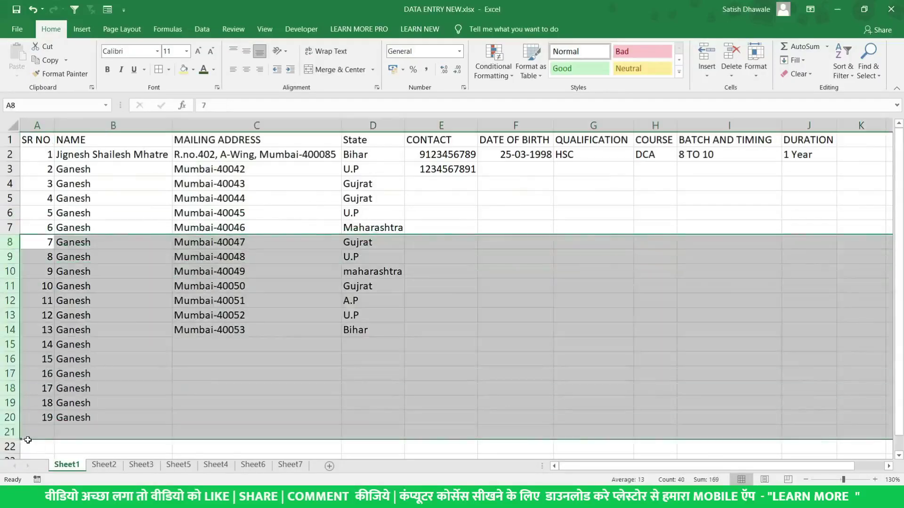
{"action": "left_click_drag", "start_coordinate": [7, 330], "coordinate": [9, 447]}
{"action": "key", "text": "Delete"}
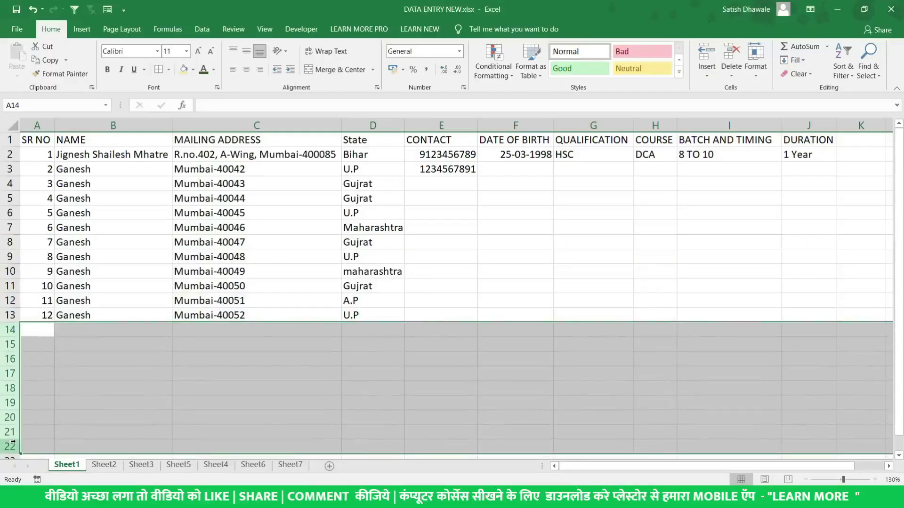
Fill the two records' details in E2:J3 down to row 13
{"action": "left_click", "coordinate": [532, 155]}
{"action": "left_click_drag", "start_coordinate": [441, 155], "coordinate": [836, 323]}
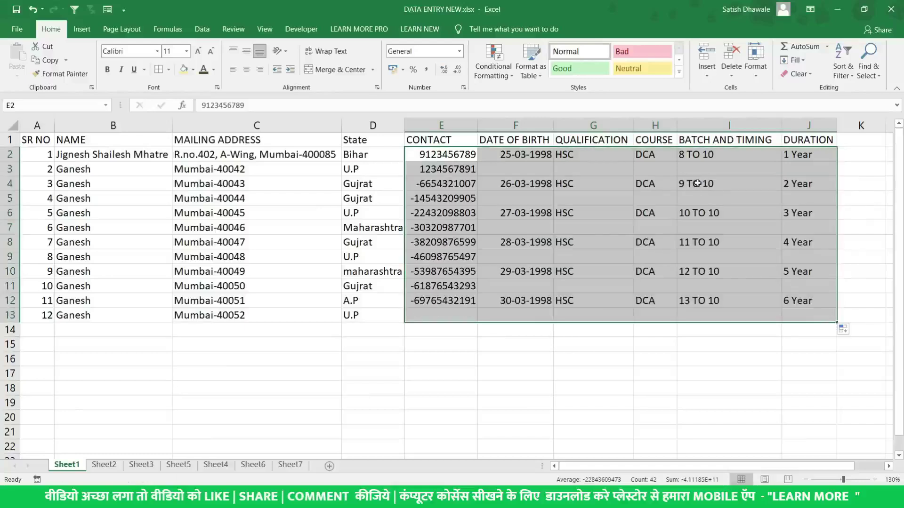
{"action": "left_click", "coordinate": [664, 191]}
Enter TALLY and MSOFFICE courses in column H and autofit its width
{"action": "left_click", "coordinate": [654, 169]}
{"action": "type", "text": "T"}
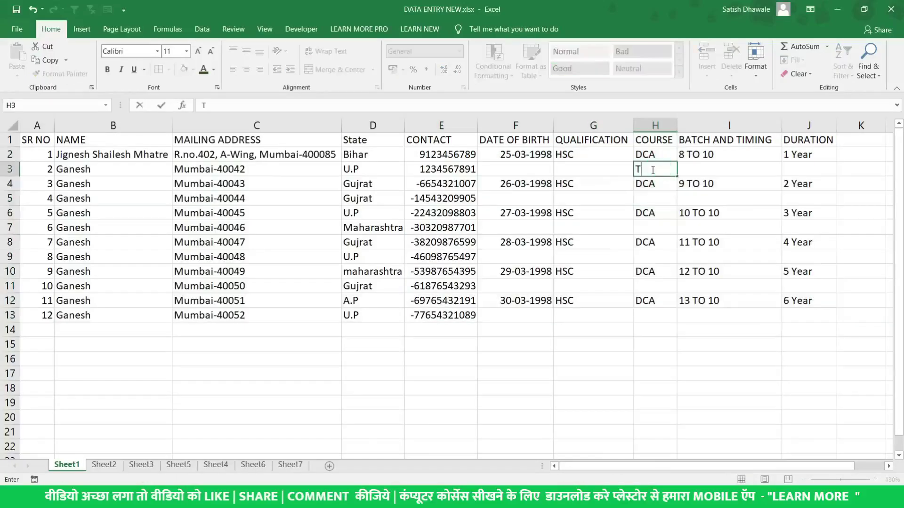
{"action": "type", "text": "ALLY"}
{"action": "key", "text": "Return"}
{"action": "key", "text": "Return"}
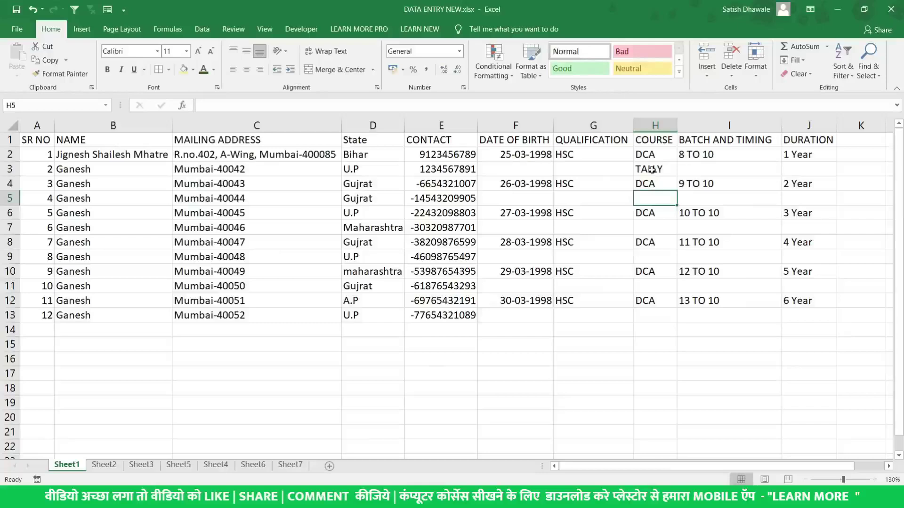
{"action": "type", "text": "MSOFFICE"}
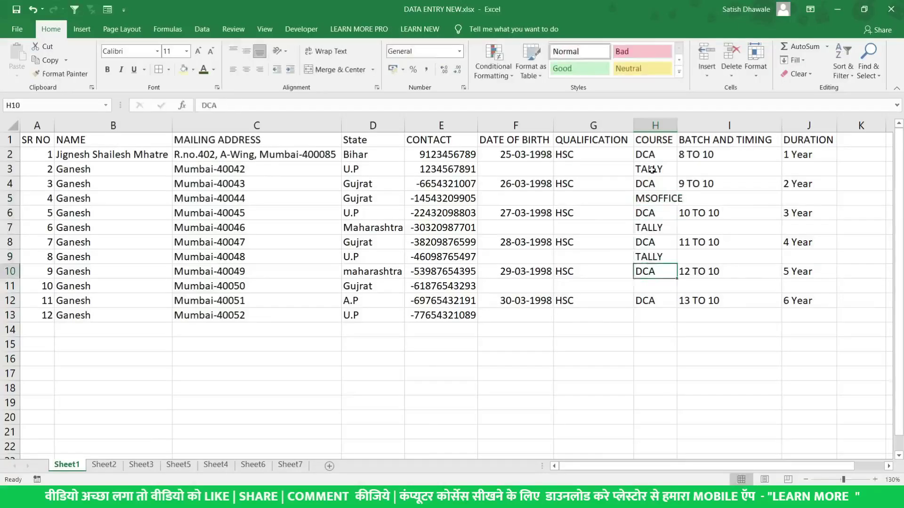
{"action": "type", "text": "MSOFFICE"}
{"action": "key", "text": "Return"}
{"action": "type", "text": "TALLY"}
{"action": "key", "text": "Return"}
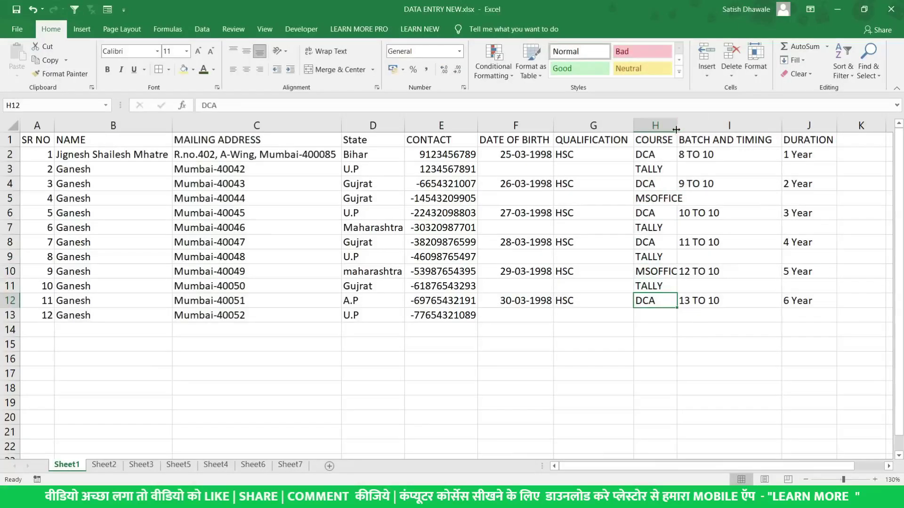
{"action": "double_click", "coordinate": [677, 125]}
Select the header row and bring up the Data tab's Sort & Filter commands
{"action": "left_click", "coordinate": [806, 159]}
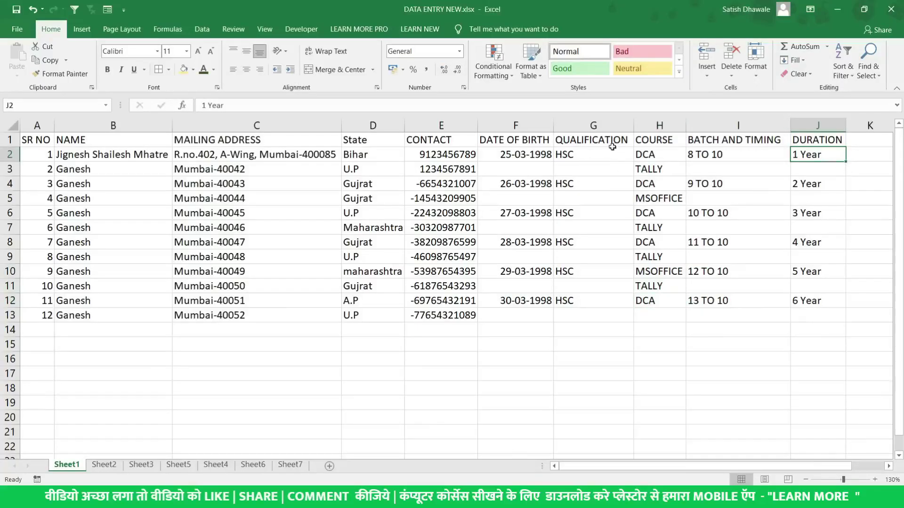
{"action": "left_click_drag", "start_coordinate": [42, 140], "coordinate": [836, 142]}
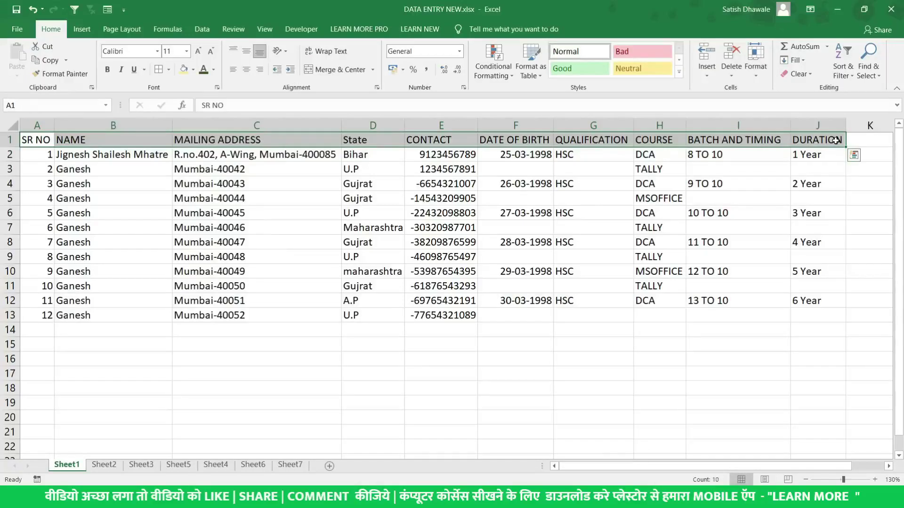
{"action": "left_click", "coordinate": [274, 140]}
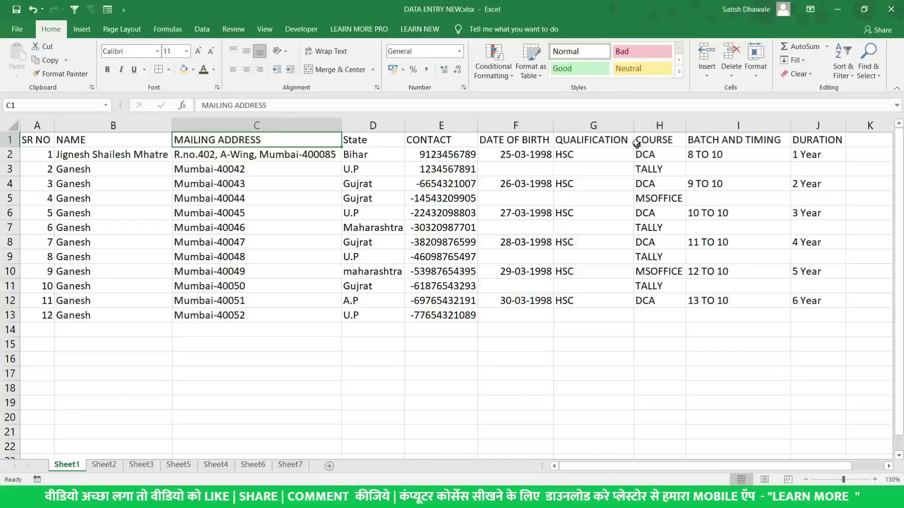
{"action": "left_click", "coordinate": [204, 29]}
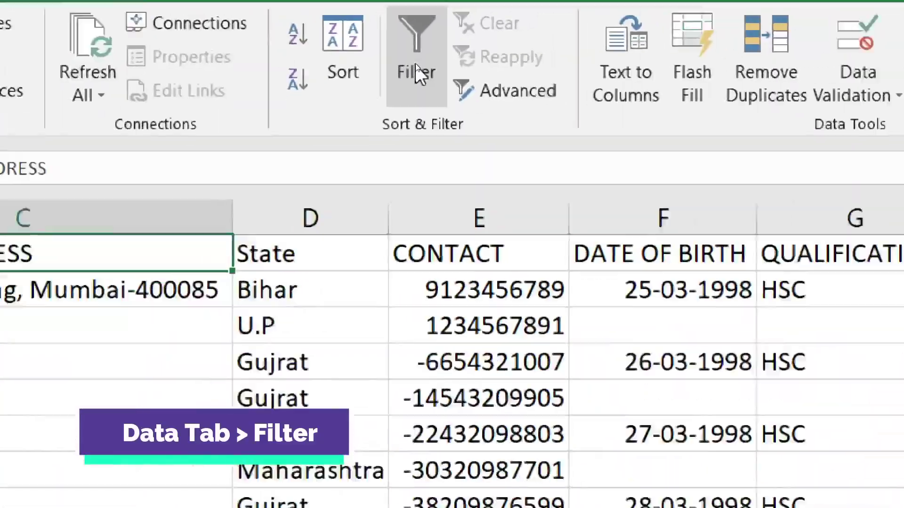
Turn on header filters and filter the State column to show only Bihar
{"action": "left_click", "coordinate": [416, 66]}
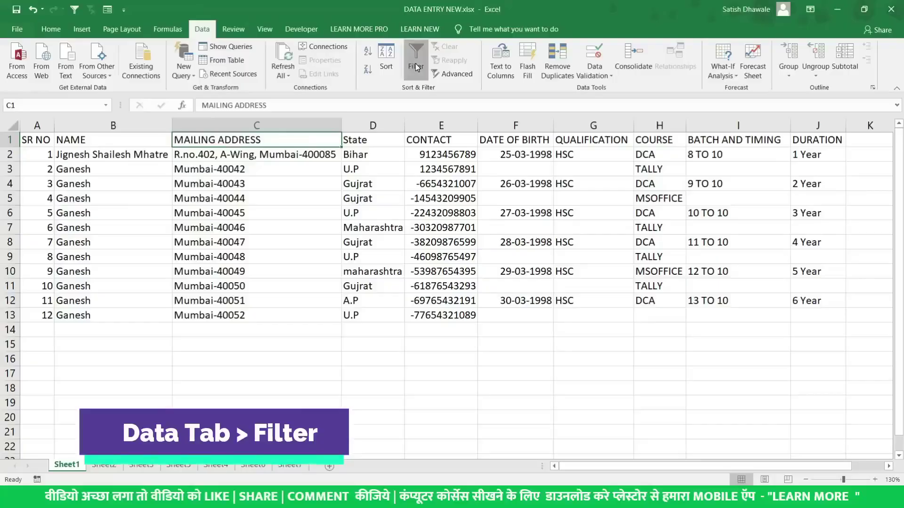
{"action": "left_click", "coordinate": [374, 142]}
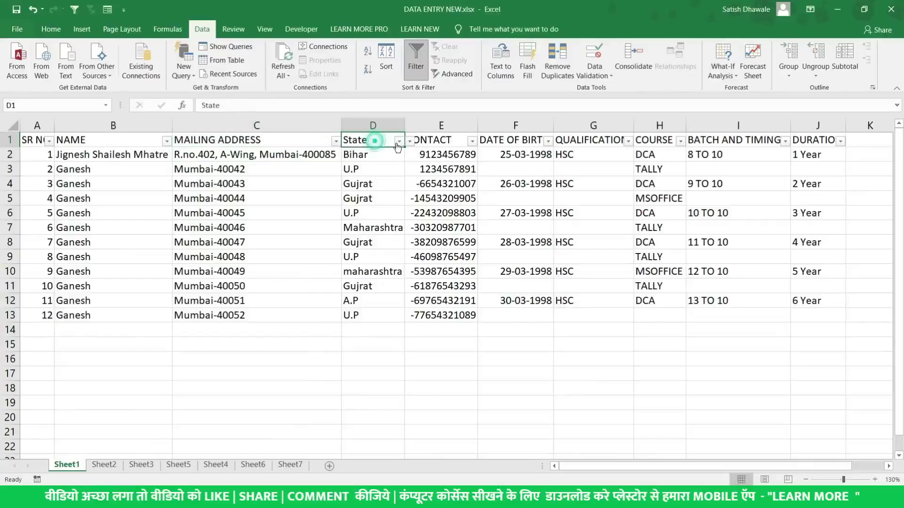
{"action": "left_click", "coordinate": [401, 142]}
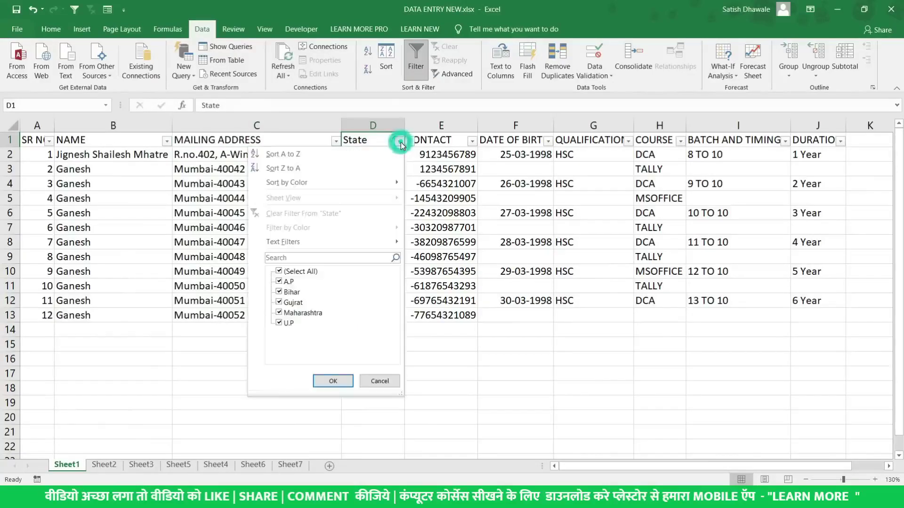
{"action": "left_click", "coordinate": [279, 272]}
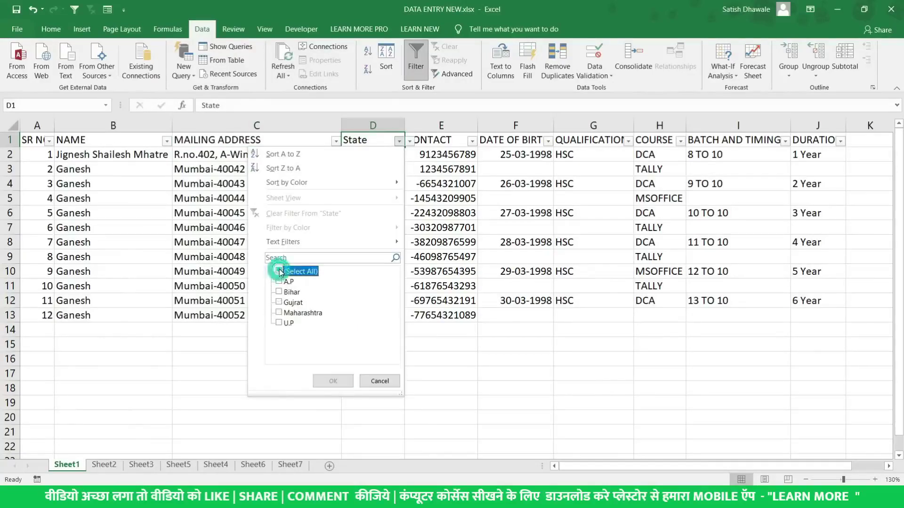
{"action": "left_click", "coordinate": [279, 292]}
{"action": "left_click", "coordinate": [332, 380]}
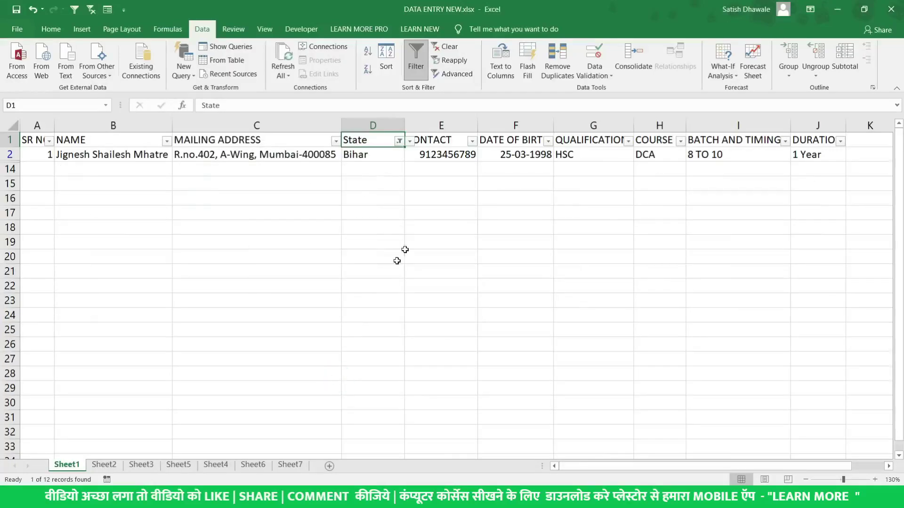
Clear the State filter, then untick every value in the COURSE filter list
{"action": "left_click", "coordinate": [400, 141]}
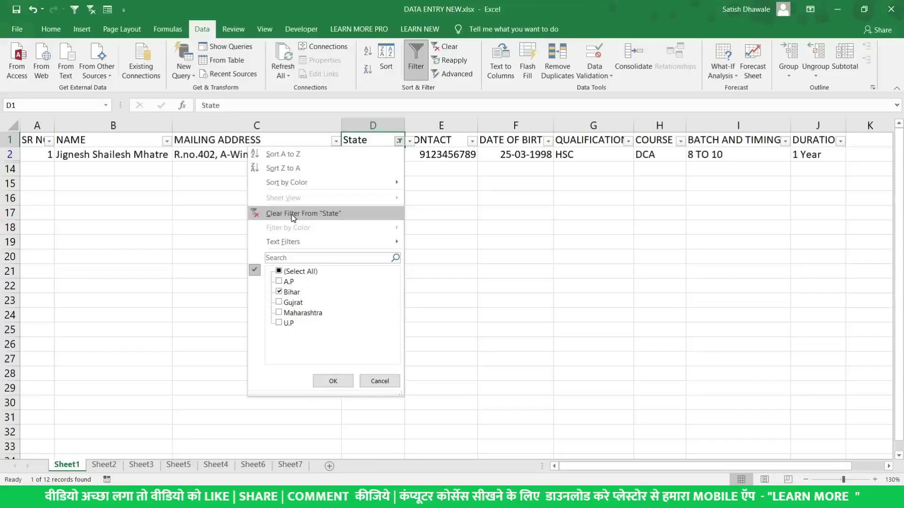
{"action": "left_click", "coordinate": [291, 216]}
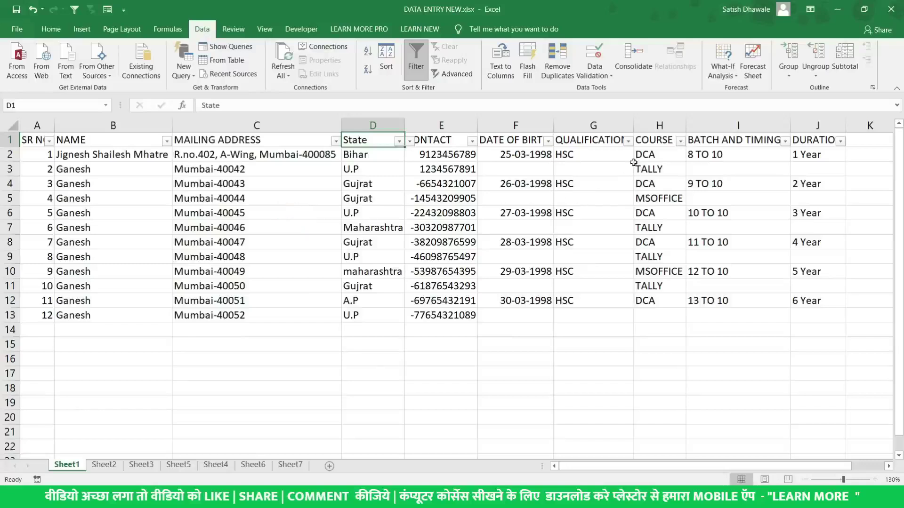
{"action": "left_click_drag", "start_coordinate": [655, 152], "coordinate": [675, 146]}
{"action": "left_click", "coordinate": [671, 141]}
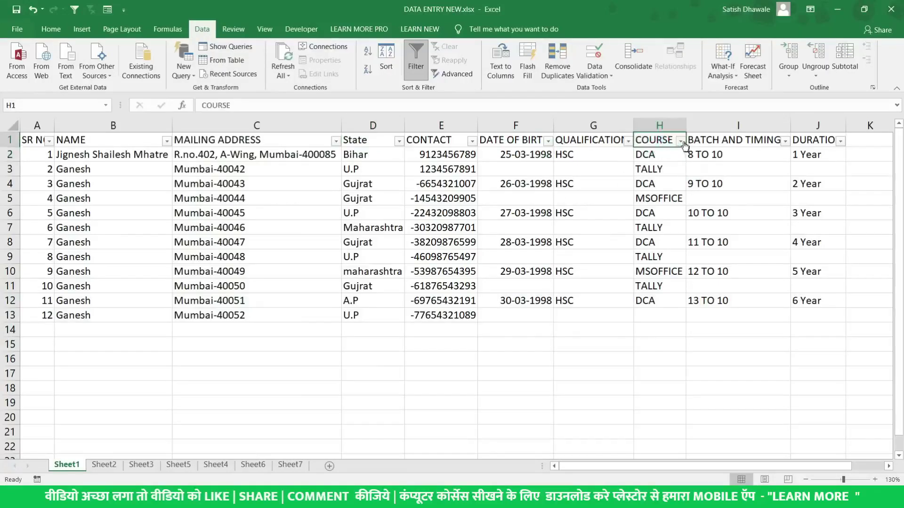
{"action": "left_click", "coordinate": [681, 141]}
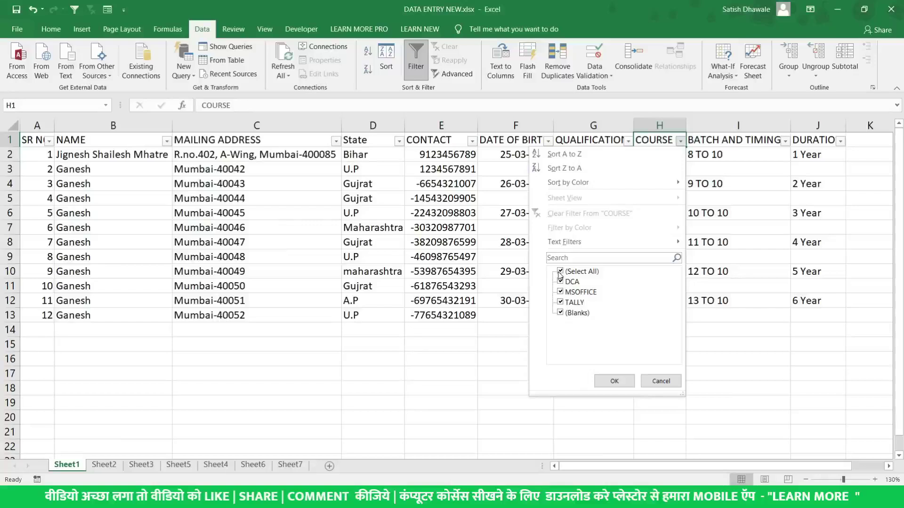
{"action": "left_click", "coordinate": [560, 272]}
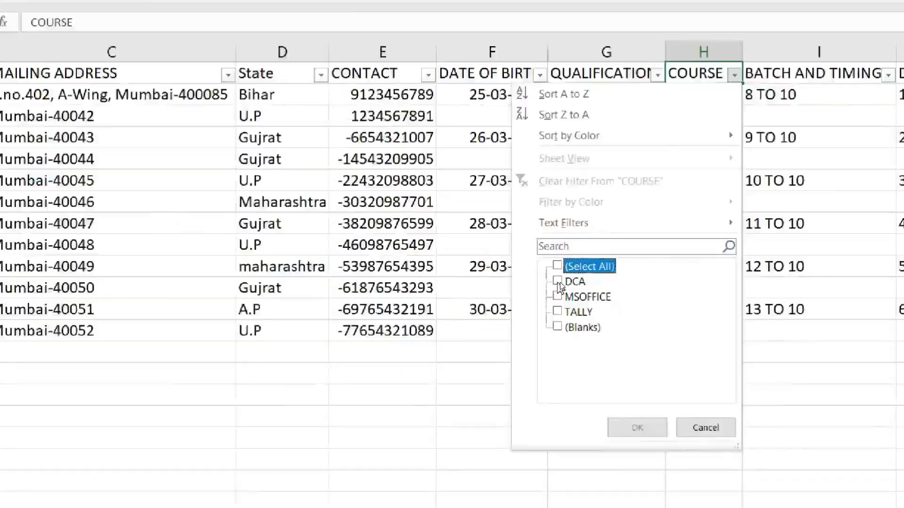
Filter COURSE to DCA only, then to DCA and TALLY
{"action": "left_click", "coordinate": [557, 282]}
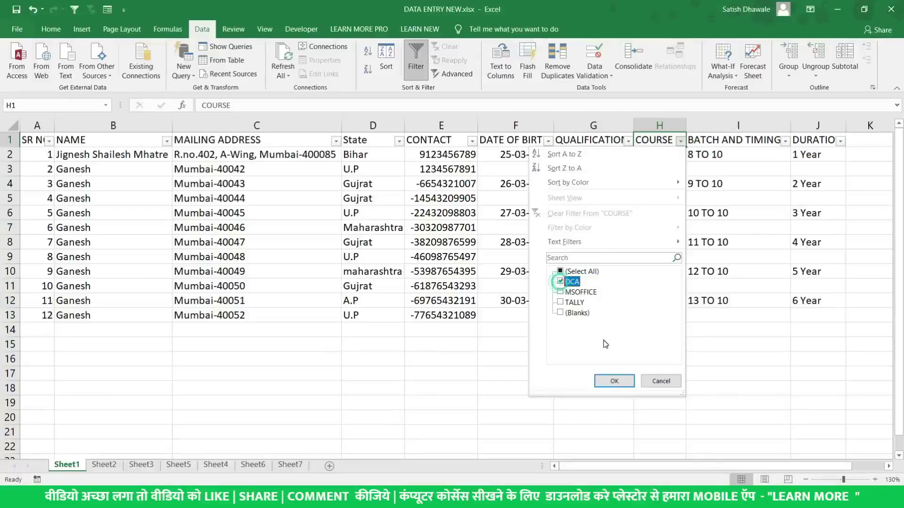
{"action": "left_click", "coordinate": [615, 382]}
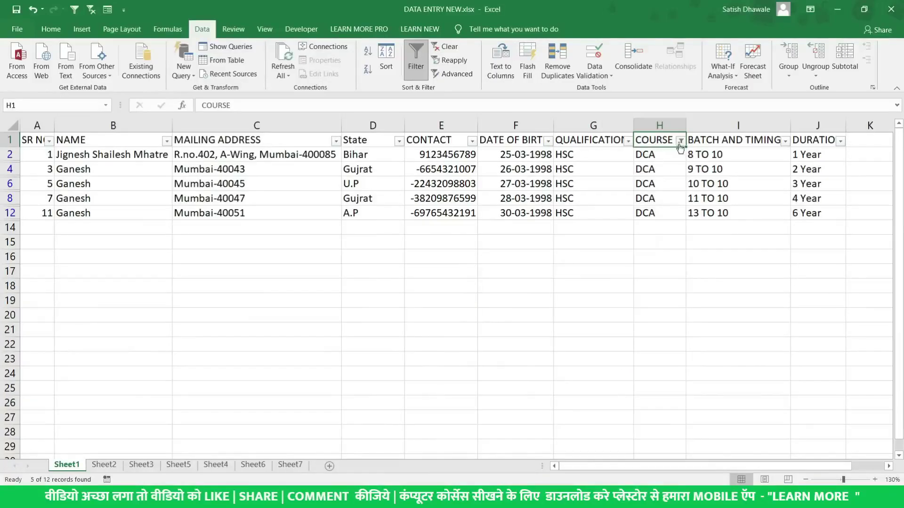
{"action": "left_click", "coordinate": [680, 143]}
{"action": "left_click", "coordinate": [563, 303]}
{"action": "left_click", "coordinate": [608, 380]}
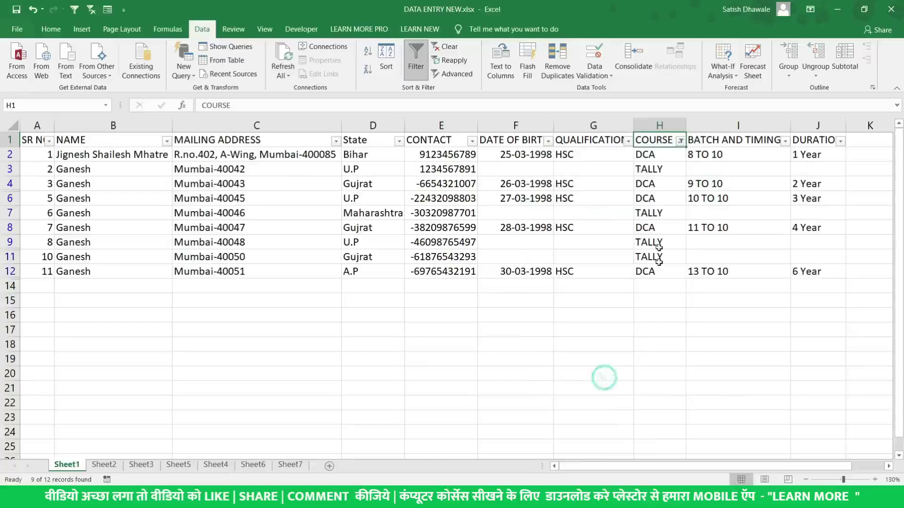
Clear the COURSE filter so all 12 records show, then select the NAME header
{"action": "left_click", "coordinate": [681, 141]}
{"action": "left_click", "coordinate": [560, 281]}
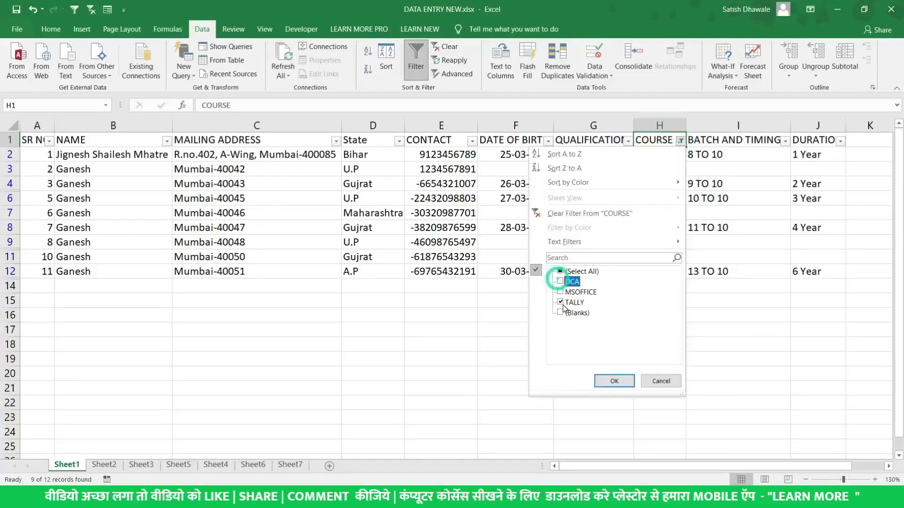
{"action": "left_click", "coordinate": [561, 303]}
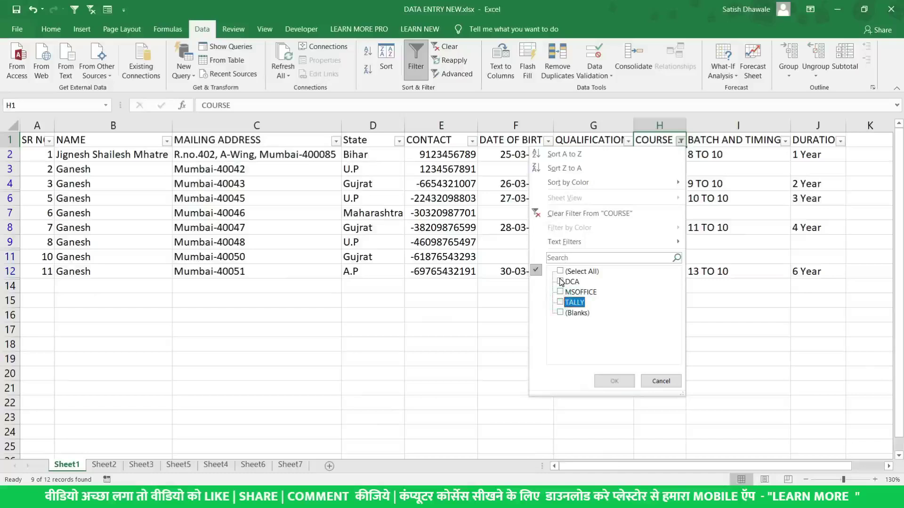
{"action": "left_click", "coordinate": [590, 214]}
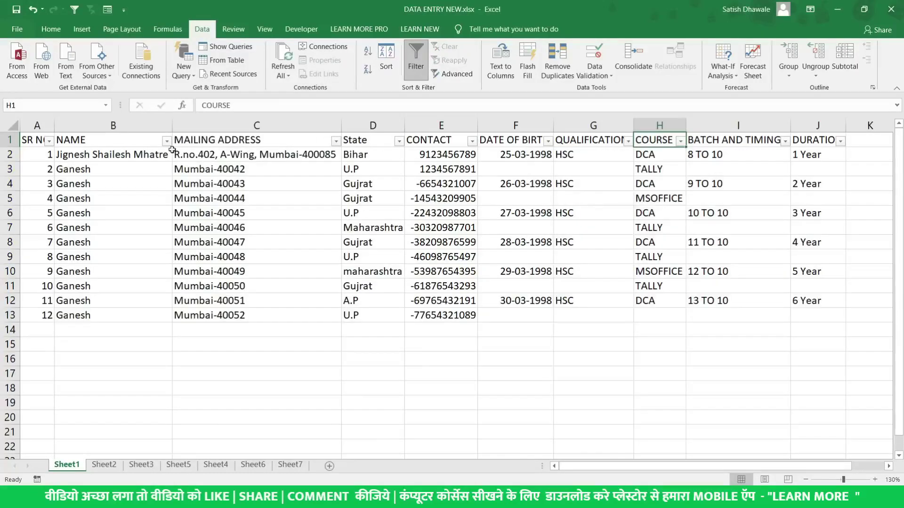
{"action": "left_click", "coordinate": [152, 140]}
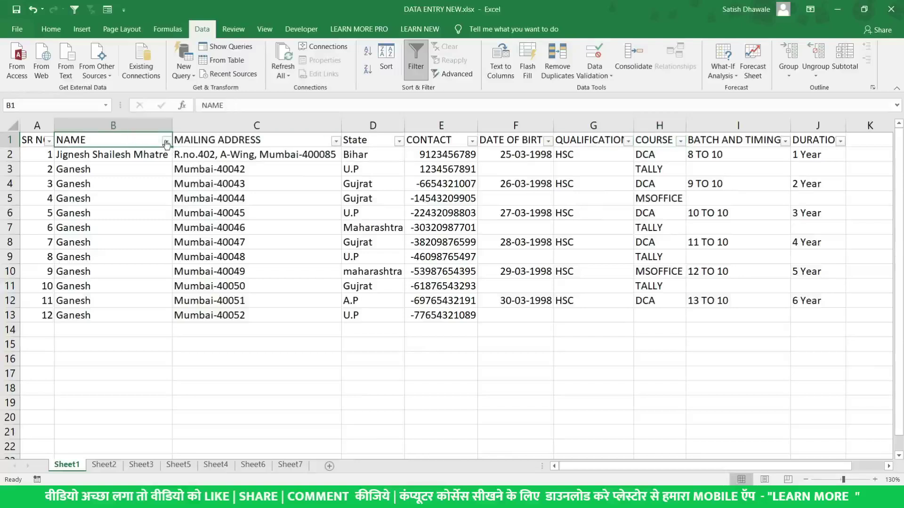
{"action": "left_click", "coordinate": [166, 141]}
{"action": "left_click", "coordinate": [41, 246]}
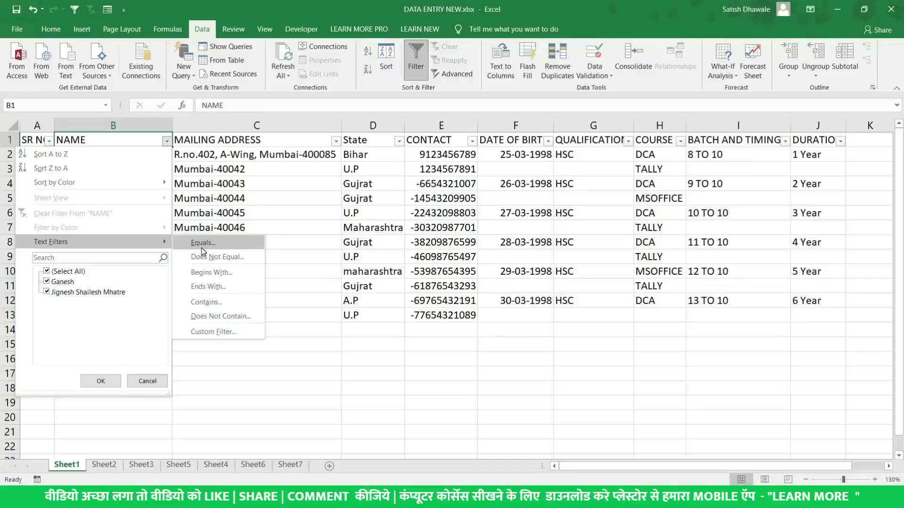
{"action": "left_click", "coordinate": [124, 260]}
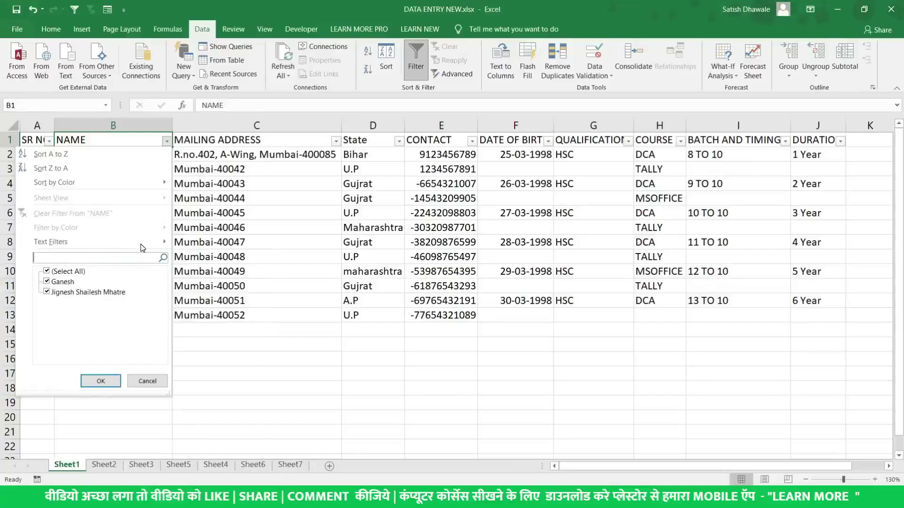
{"action": "left_click", "coordinate": [140, 242]}
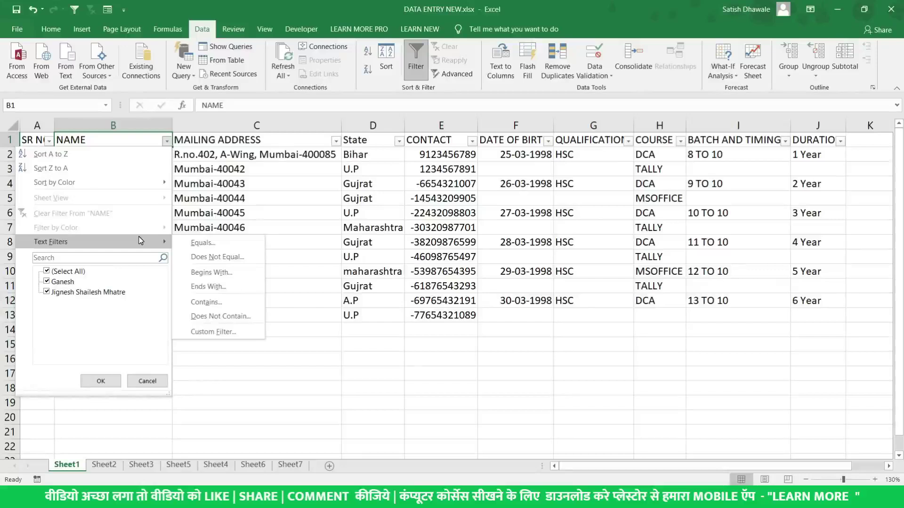
{"action": "left_click", "coordinate": [218, 303]}
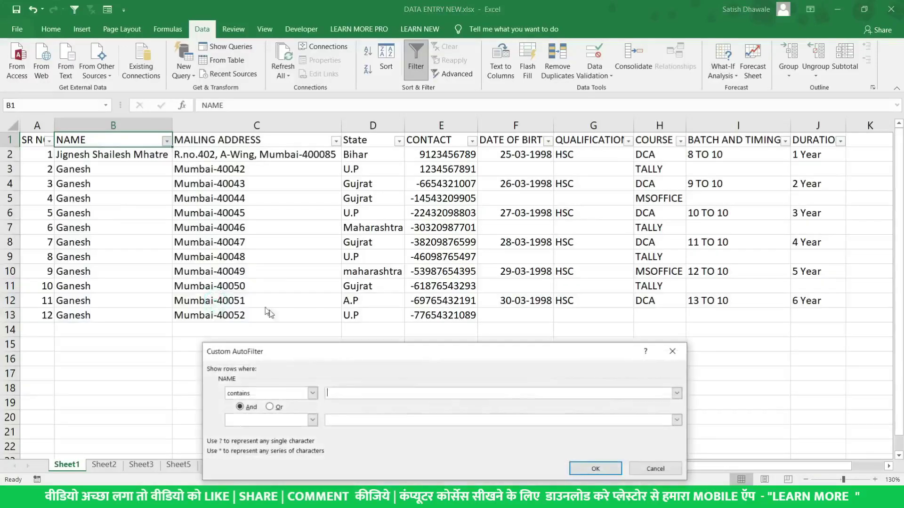
{"action": "type", "text": "SHIALE"}
{"action": "key", "text": "BackSpace"}
{"action": "key", "text": "BackSpace"}
{"action": "key", "text": "BackSpace"}
{"action": "key", "text": "BackSpace"}
{"action": "key", "text": "BackSpace"}
{"action": "key", "text": "BackSpace"}
{"action": "type", "text": "MAHTRE"}
{"action": "key", "text": "BackSpace"}
{"action": "type", "text": "A"}
{"action": "key", "text": "Return"}
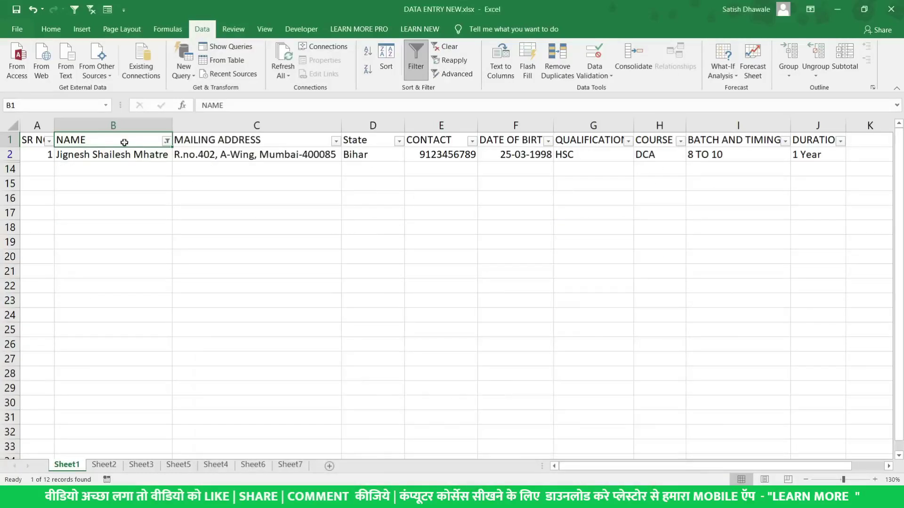
{"action": "left_click", "coordinate": [167, 143]}
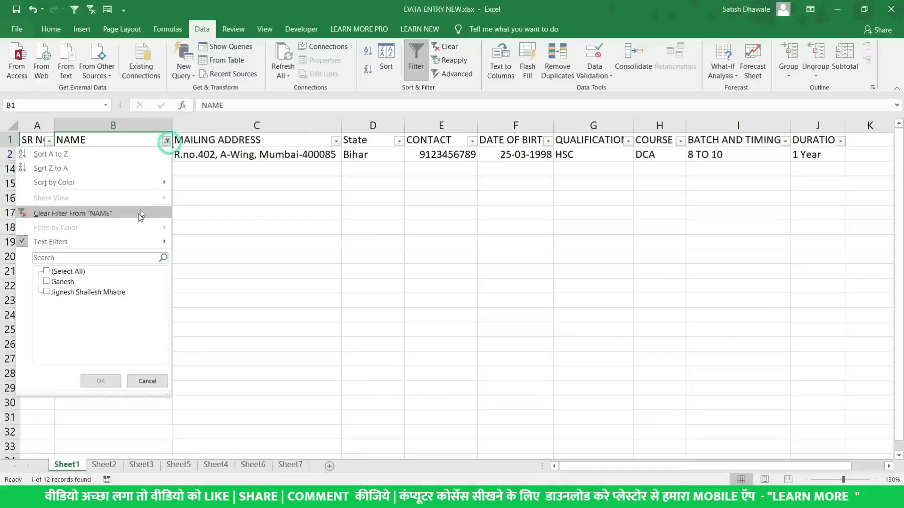
{"action": "left_click", "coordinate": [112, 213]}
Look at the NAME column's text filter options and close them unchanged
{"action": "left_click", "coordinate": [166, 141]}
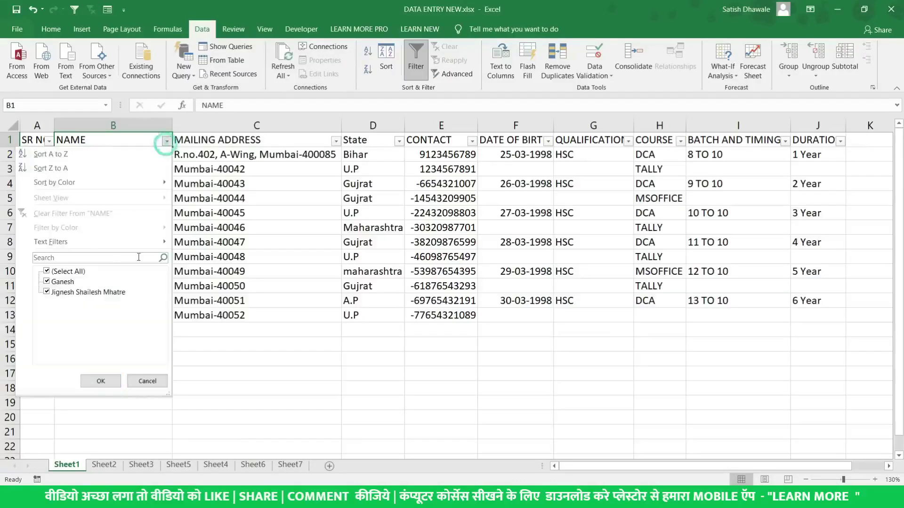
{"action": "mouse_move", "coordinate": [131, 242]}
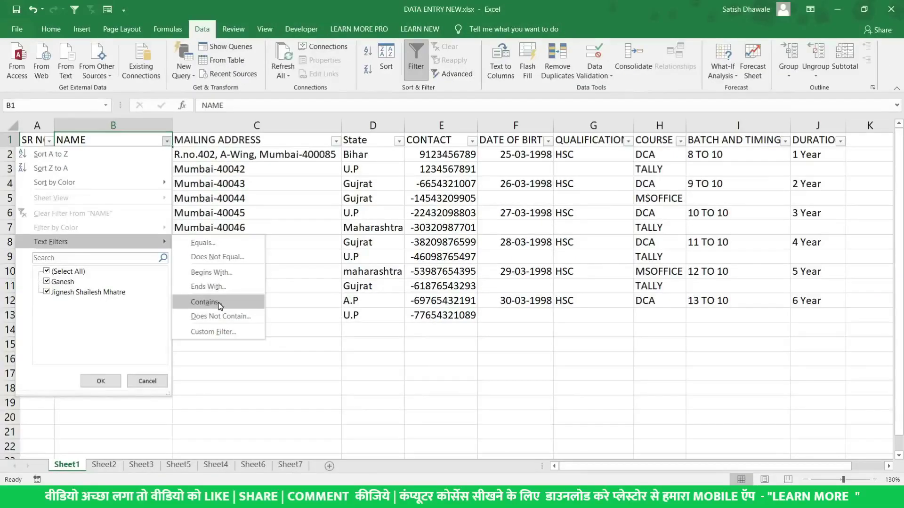
{"action": "key", "text": "Escape"}
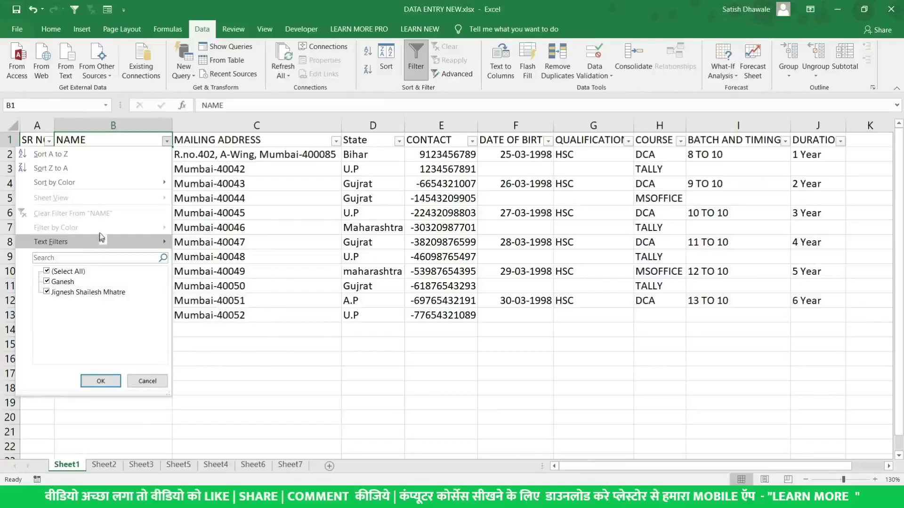
{"action": "key", "text": "Escape"}
Add uppercase surnames to the names in B12 and B13
{"action": "left_click", "coordinate": [120, 299]}
{"action": "double_click", "coordinate": [120, 299]}
{"action": "type", "text": "KALE"}
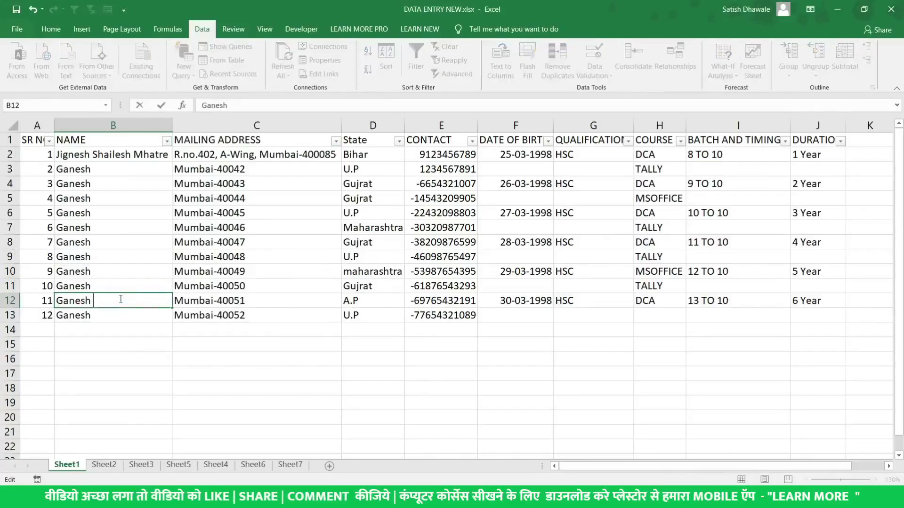
{"action": "key", "text": "Return"}
{"action": "key", "text": "F2"}
{"action": "type", "text": "S"}
{"action": "key", "text": "BackSpace"}
{"action": "type", "text": "SHI"}
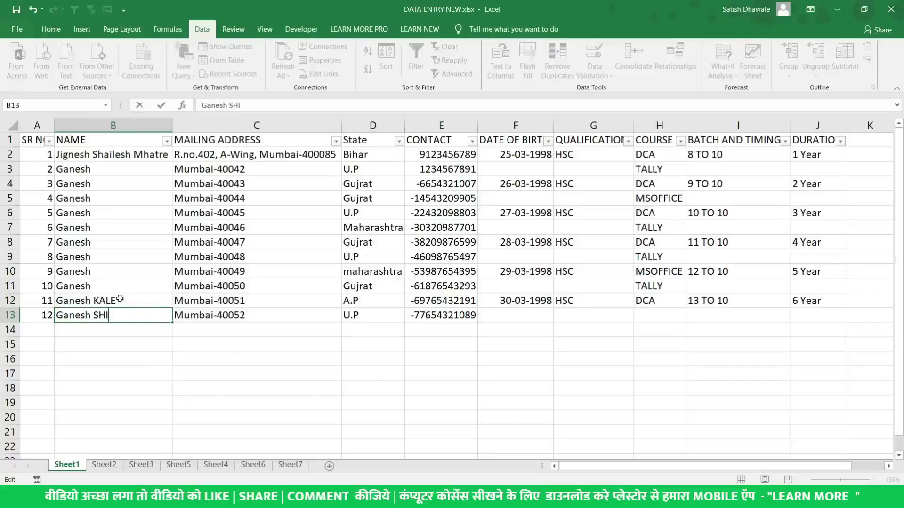
{"action": "type", "text": "NDE"}
{"action": "key", "text": "Return"}
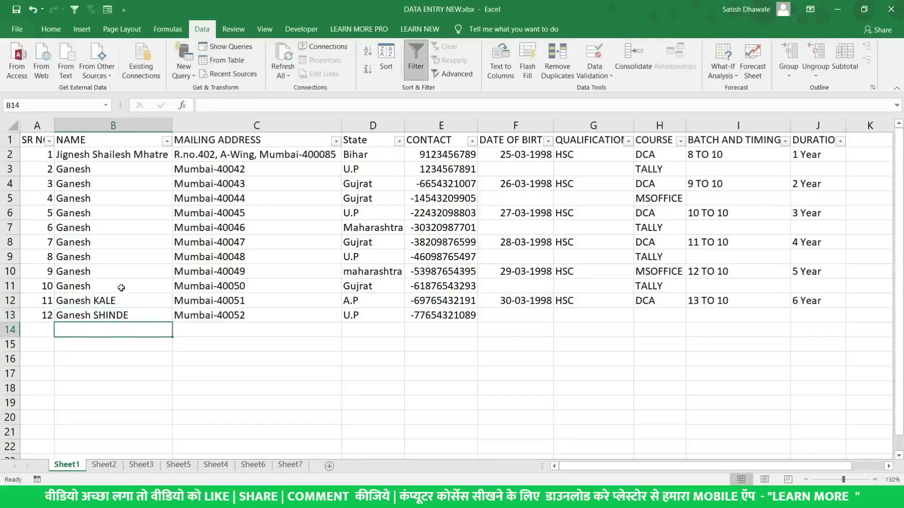
Replace the name in B11 with a new first and last name
{"action": "left_click", "coordinate": [122, 288]}
{"action": "double_click", "coordinate": [121, 283]}
{"action": "key", "text": "BackSpace"}
{"action": "key", "text": "BackSpace"}
{"action": "key", "text": "BackSpace"}
{"action": "key", "text": "BackSpace"}
{"action": "key", "text": "BackSpace"}
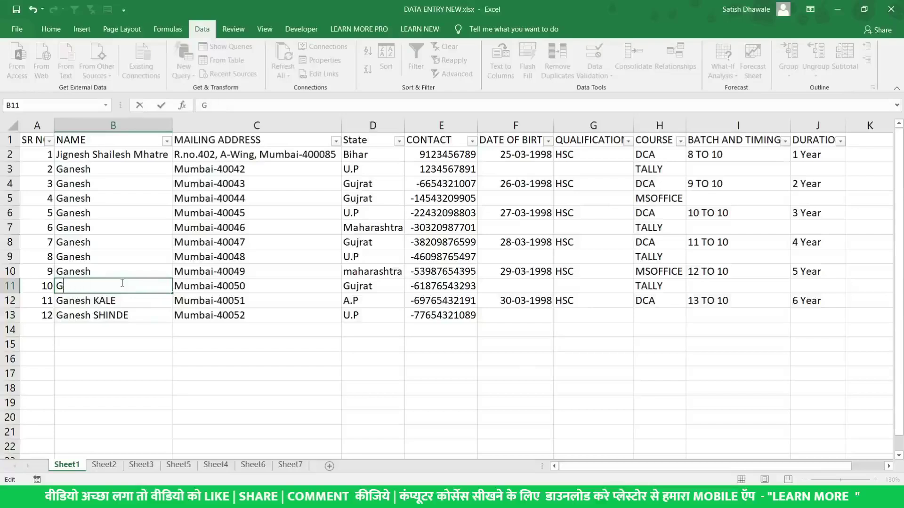
{"action": "key", "text": "Return"}
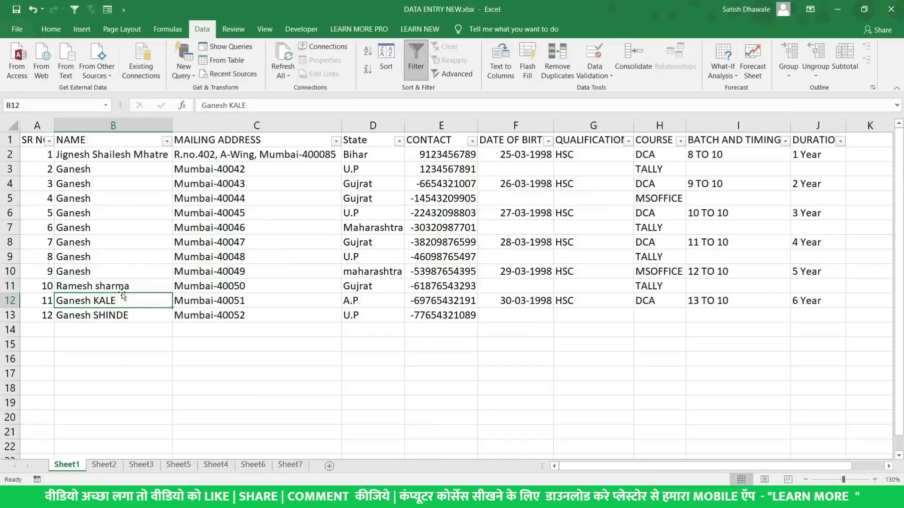
Replace the name in B10 with a new name using the surname kale
{"action": "double_click", "coordinate": [111, 301]}
{"action": "double_click", "coordinate": [111, 301]}
{"action": "left_click", "coordinate": [99, 271]}
{"action": "double_click", "coordinate": [100, 271]}
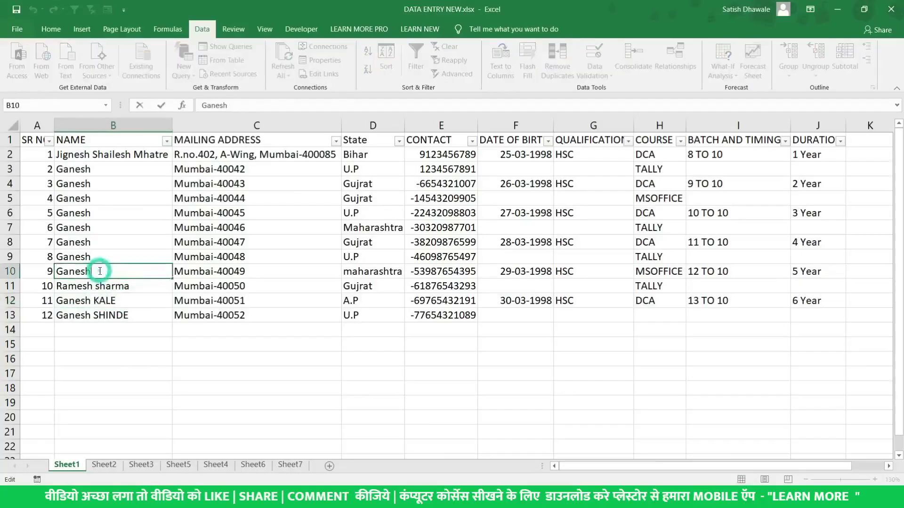
{"action": "double_click", "coordinate": [100, 271]}
{"action": "key", "text": "Return"}
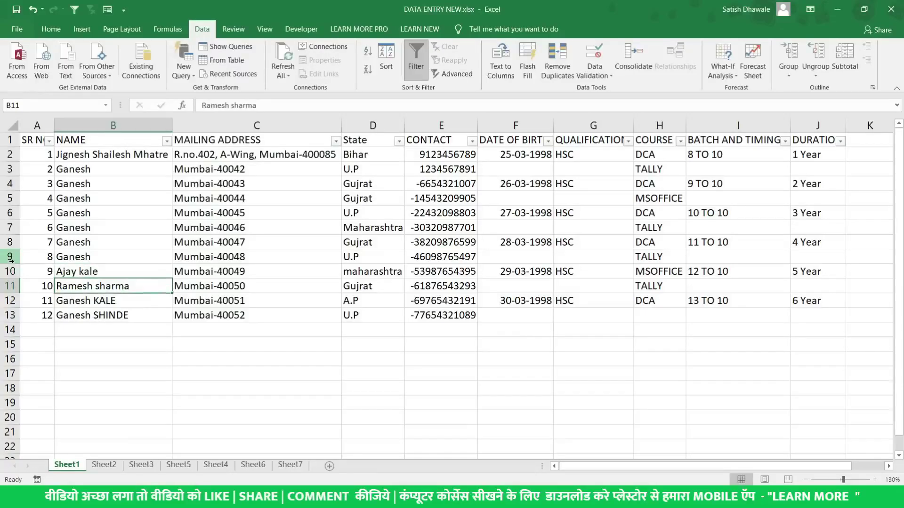
{"action": "left_click", "coordinate": [141, 140]}
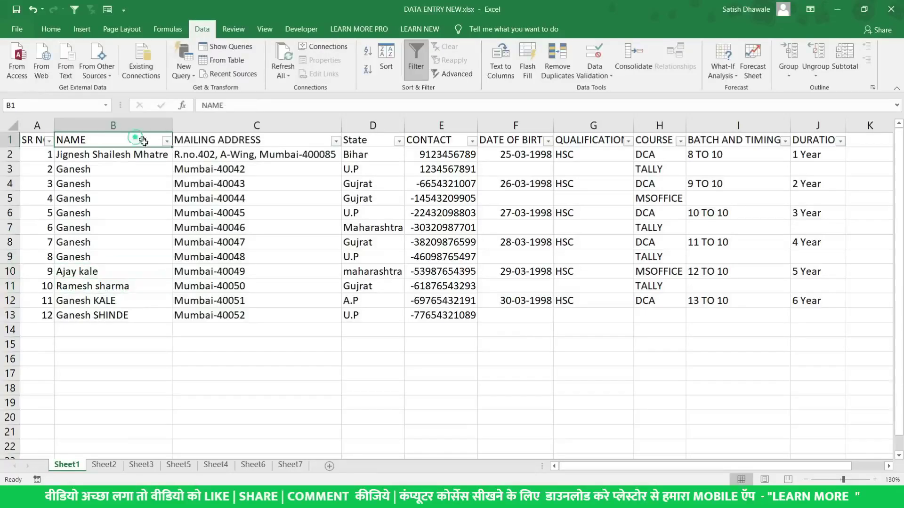
{"action": "left_click", "coordinate": [167, 140]}
{"action": "mouse_move", "coordinate": [78, 250]}
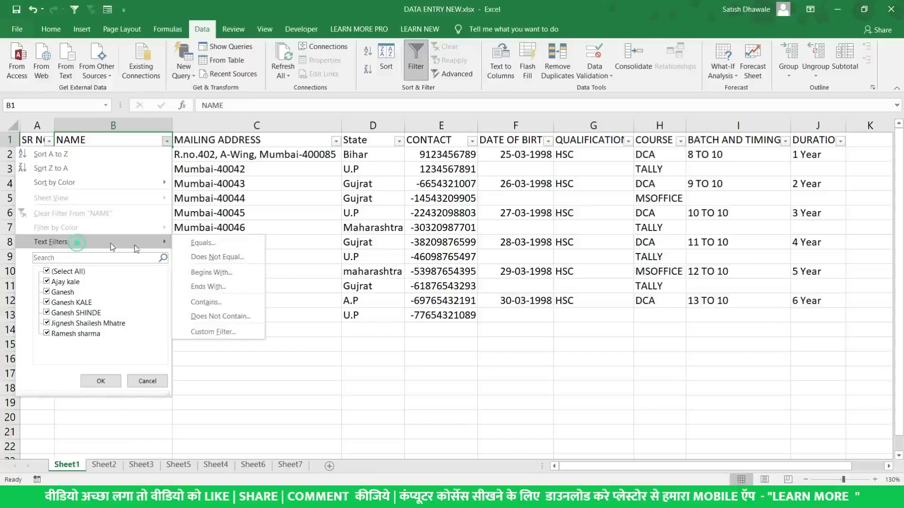
{"action": "left_click", "coordinate": [222, 305]}
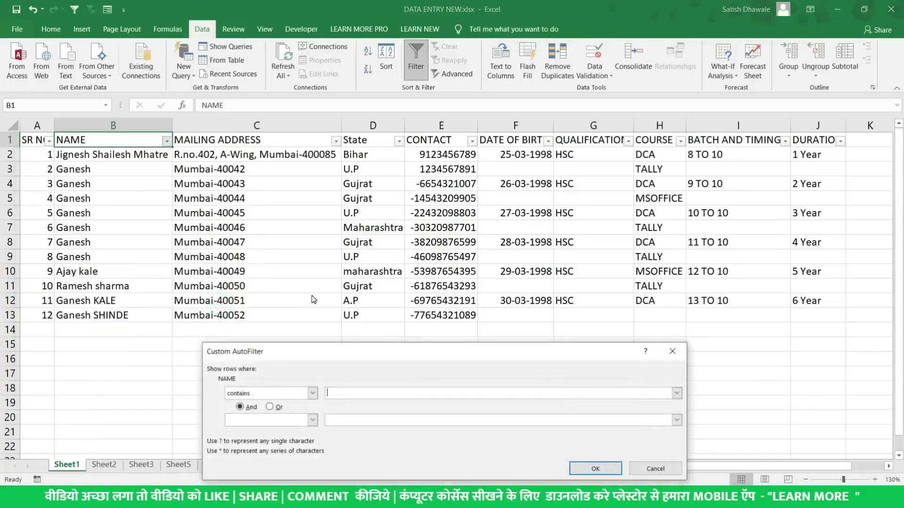
{"action": "left_click", "coordinate": [587, 471]}
{"action": "left_click", "coordinate": [134, 154]}
{"action": "left_click_drag", "start_coordinate": [134, 167], "coordinate": [39, 167]}
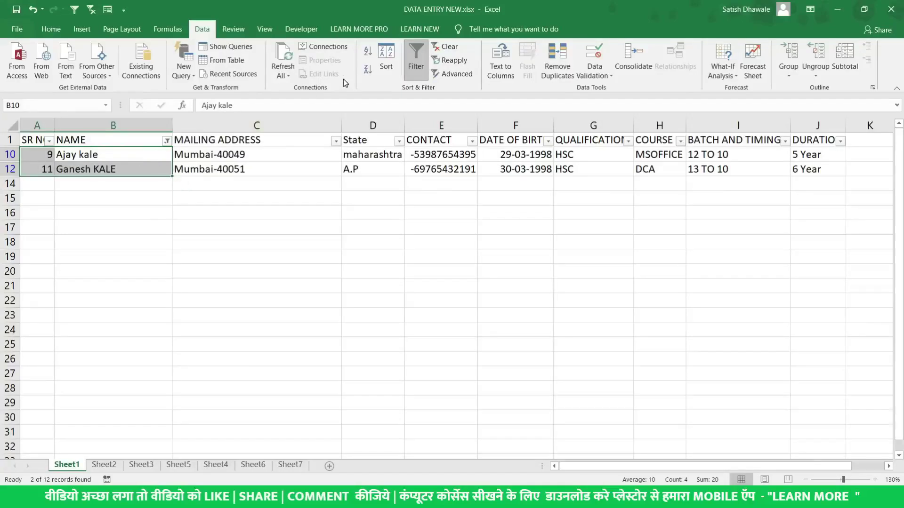
{"action": "left_click", "coordinate": [136, 140]}
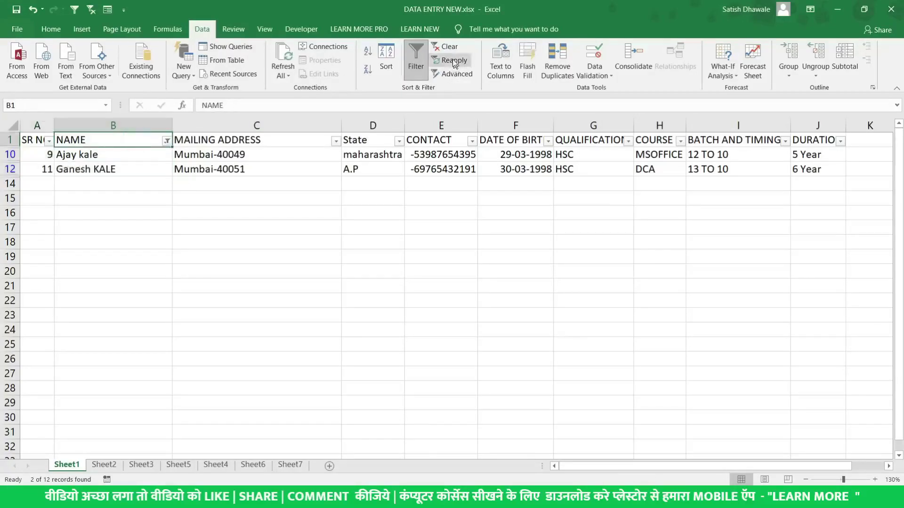
{"action": "left_click", "coordinate": [445, 46]}
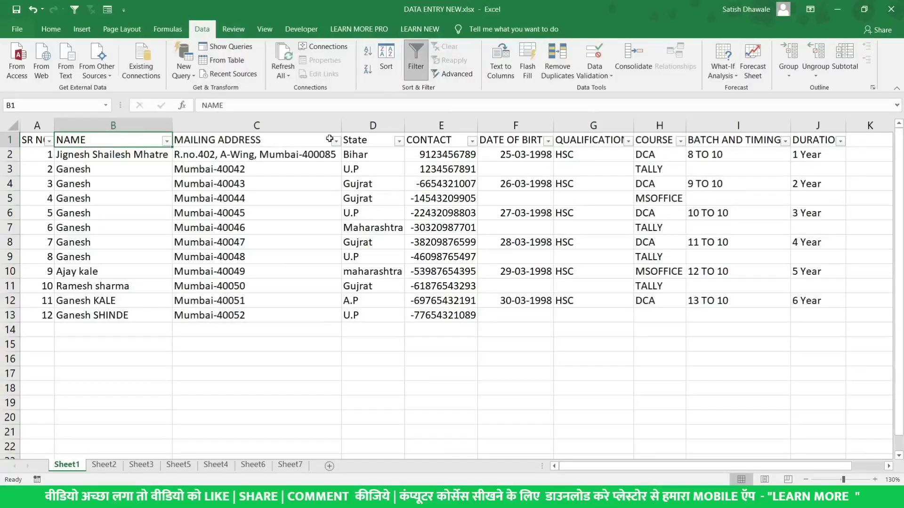
Turn off Excel's filter, then browse the YouTube channel's Videos and Channels tabs
{"action": "left_click", "coordinate": [415, 61]}
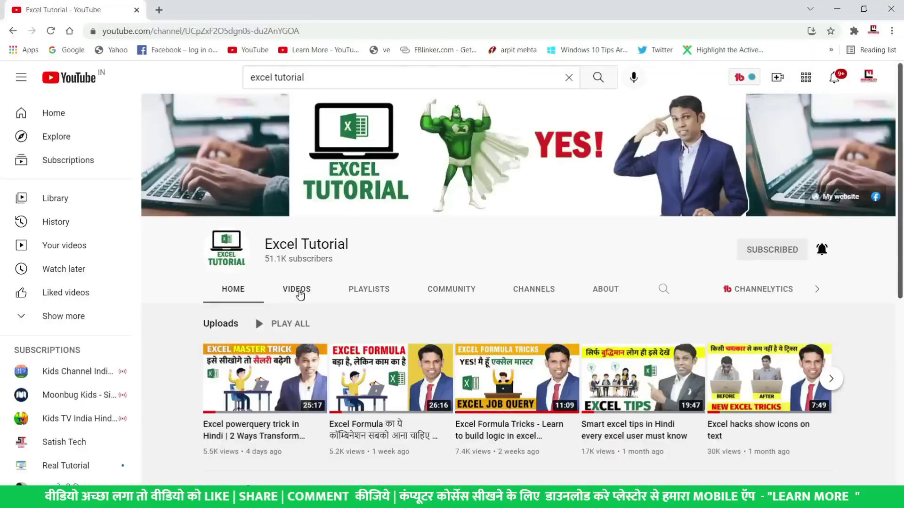
{"action": "scroll", "coordinate": [305, 281], "scroll_direction": "down", "scroll_amount": 3}
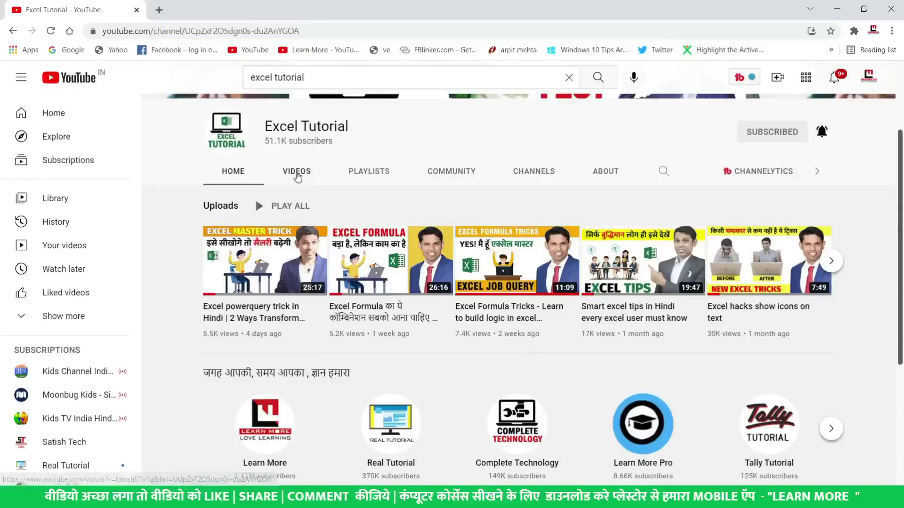
{"action": "left_click", "coordinate": [297, 171]}
{"action": "scroll", "coordinate": [299, 188], "scroll_direction": "down", "scroll_amount": 8}
{"action": "scroll", "coordinate": [313, 212], "scroll_direction": "down", "scroll_amount": 3}
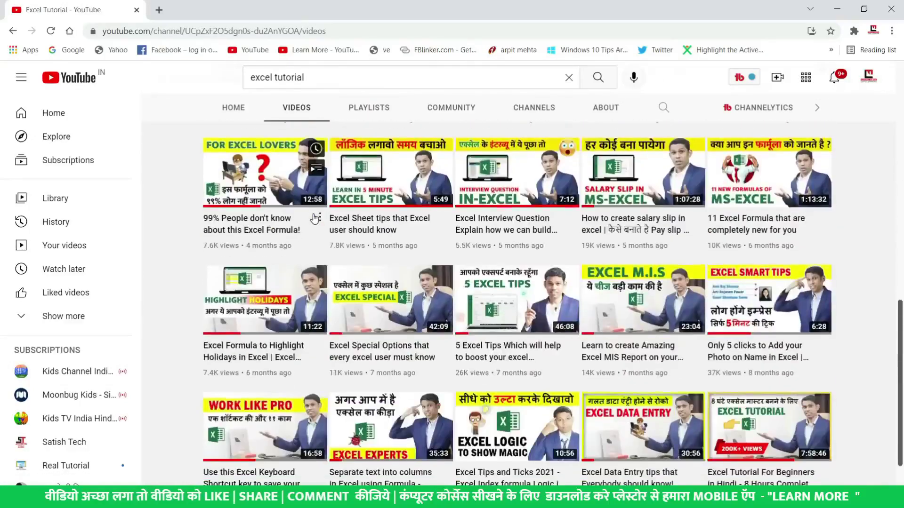
{"action": "scroll", "coordinate": [315, 220], "scroll_direction": "up", "scroll_amount": 12}
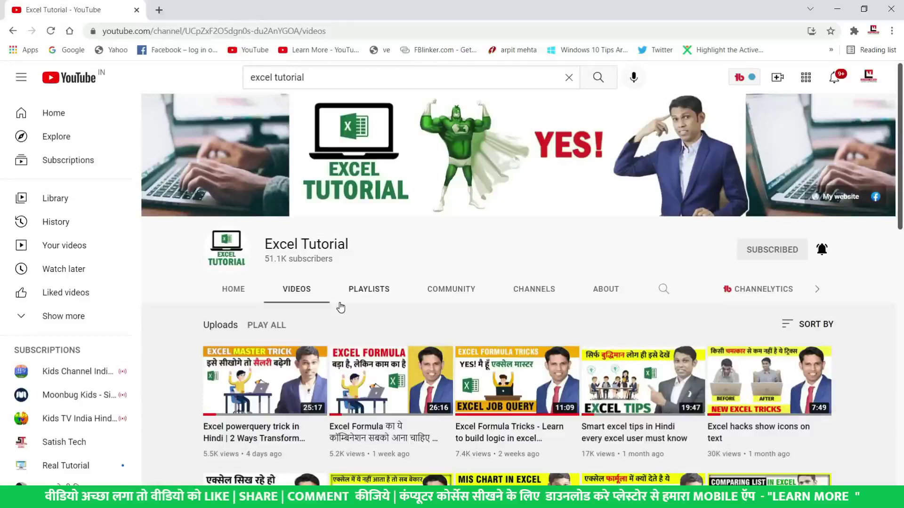
{"action": "scroll", "coordinate": [341, 308], "scroll_direction": "down", "scroll_amount": 1}
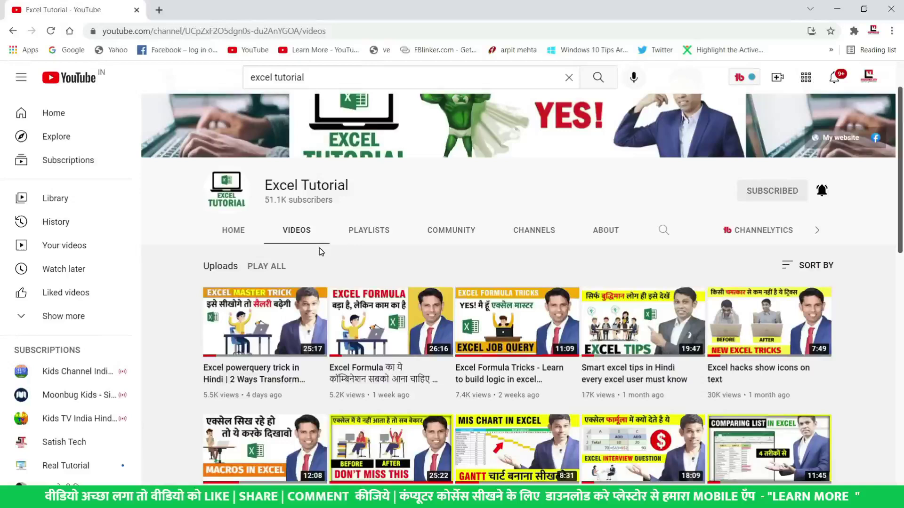
{"action": "left_click", "coordinate": [546, 232]}
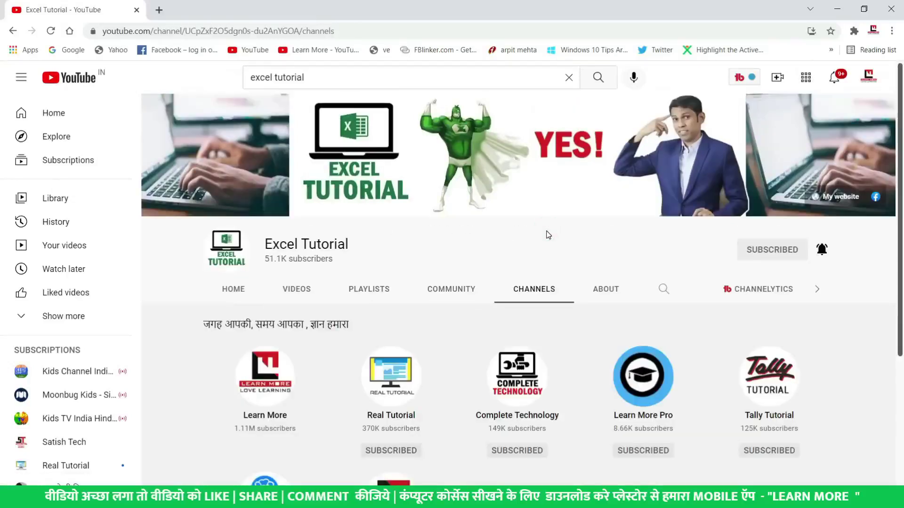
{"action": "scroll", "coordinate": [551, 245], "scroll_direction": "down", "scroll_amount": 2}
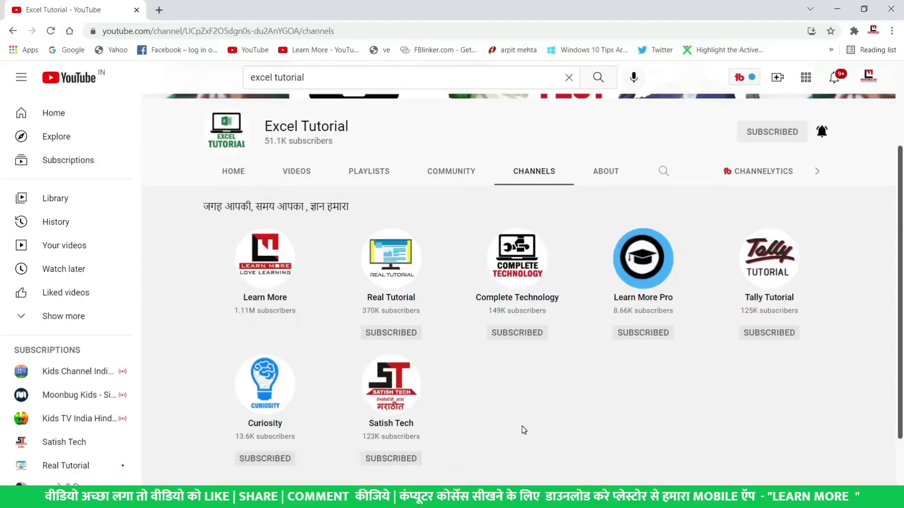
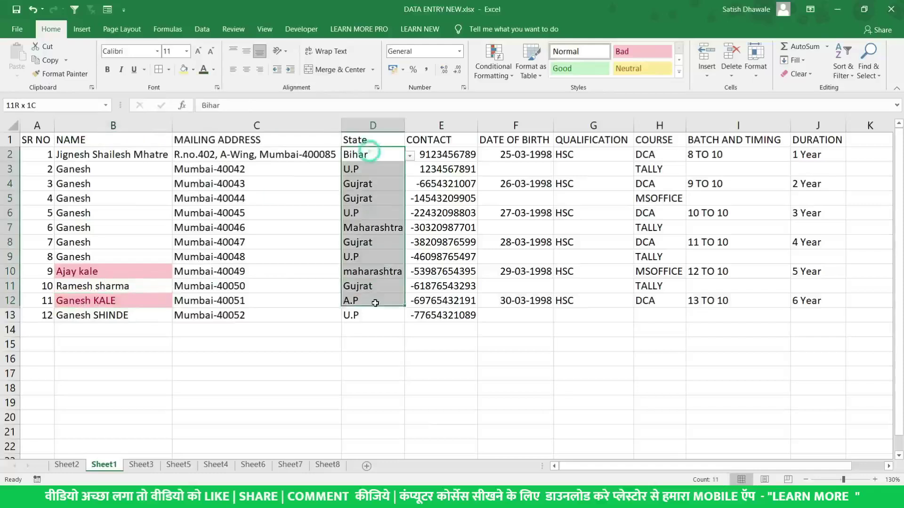
Start an Equal To highlight rule with value 'bihar', then cancel it
{"action": "left_click", "coordinate": [494, 72]}
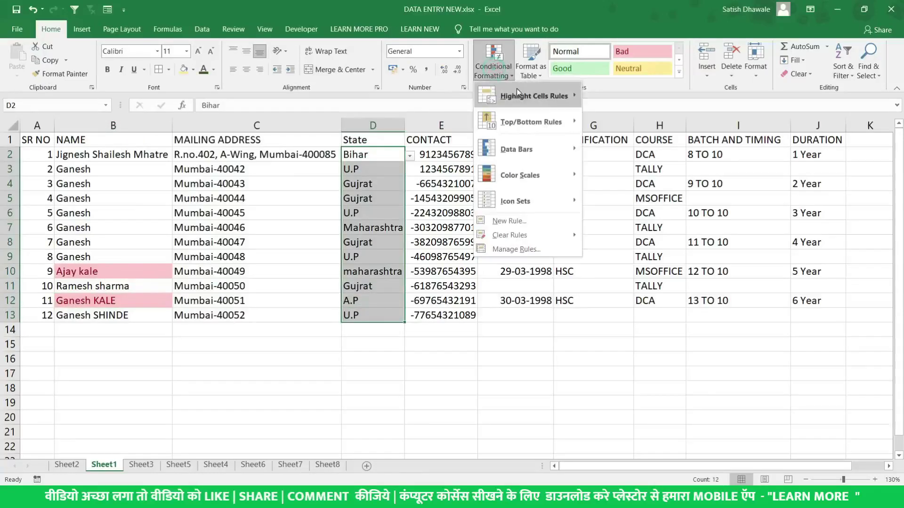
{"action": "mouse_move", "coordinate": [520, 94]}
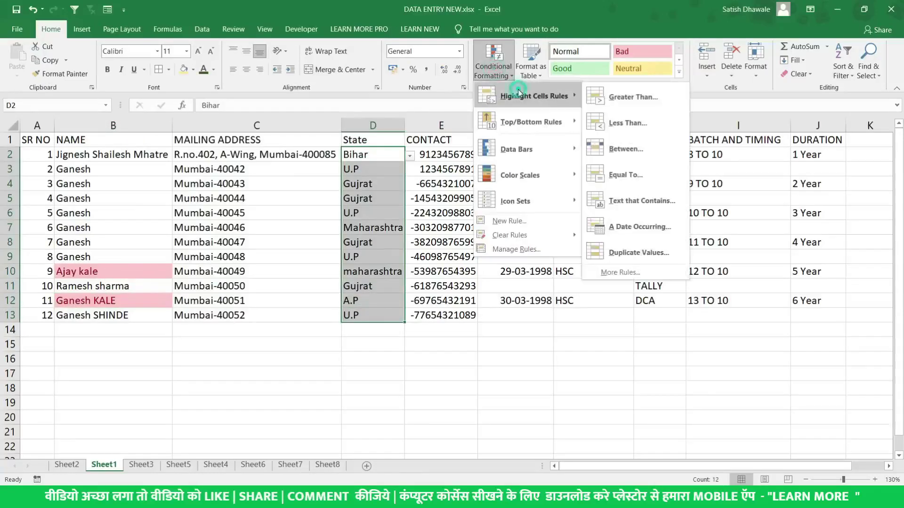
{"action": "left_click", "coordinate": [654, 171]}
{"action": "type", "text": "bihar"}
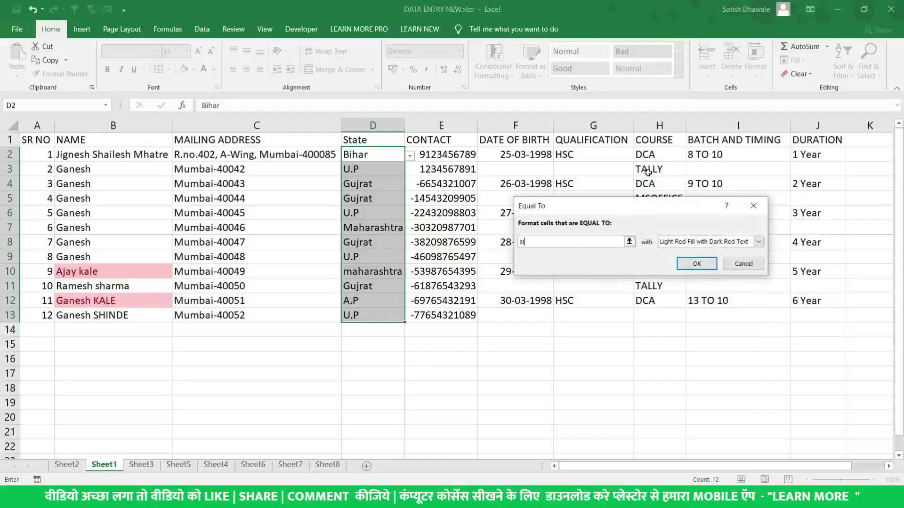
{"action": "key", "text": "Escape"}
Highlight State cells equal to BIHAR with Light Red Fill and Dark Red Text
{"action": "left_click", "coordinate": [495, 73]}
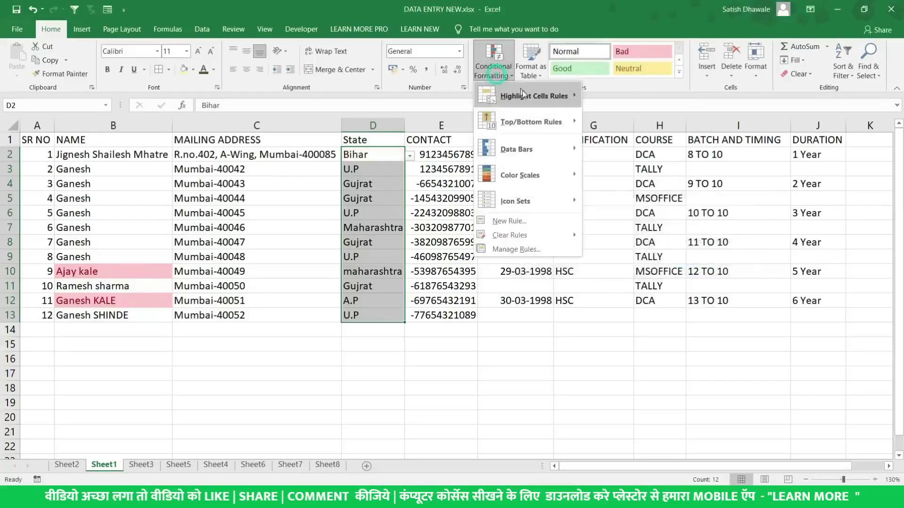
{"action": "mouse_move", "coordinate": [527, 95]}
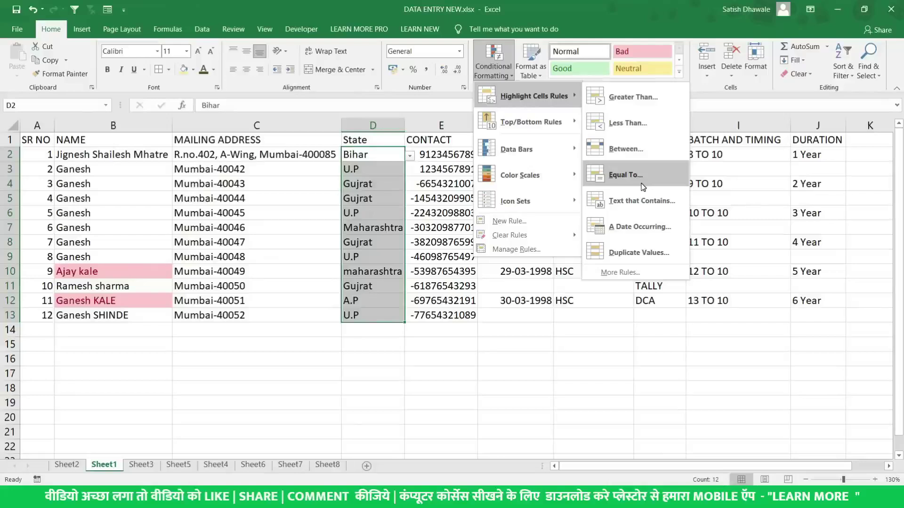
{"action": "left_click", "coordinate": [643, 187]}
{"action": "type", "text": "D"}
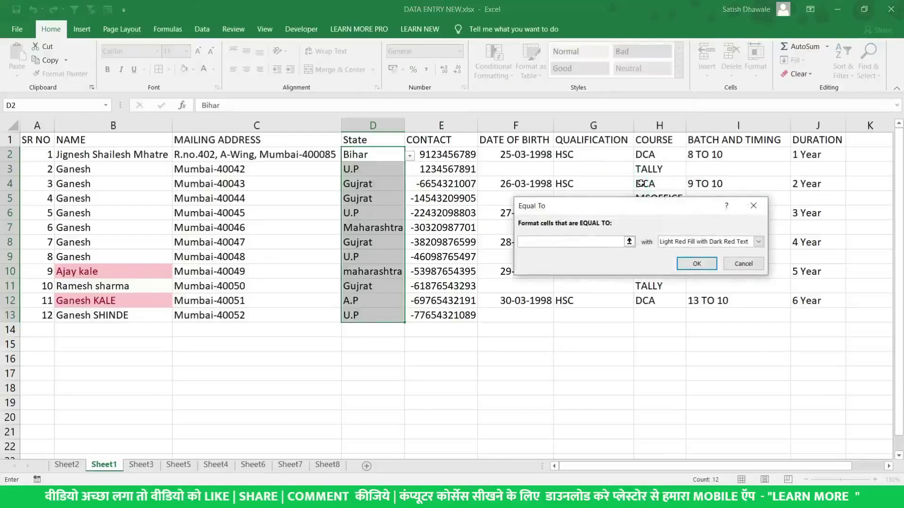
{"action": "key", "text": "BackSpace"}
{"action": "type", "text": "BIHAR"}
{"action": "key", "text": "Return"}
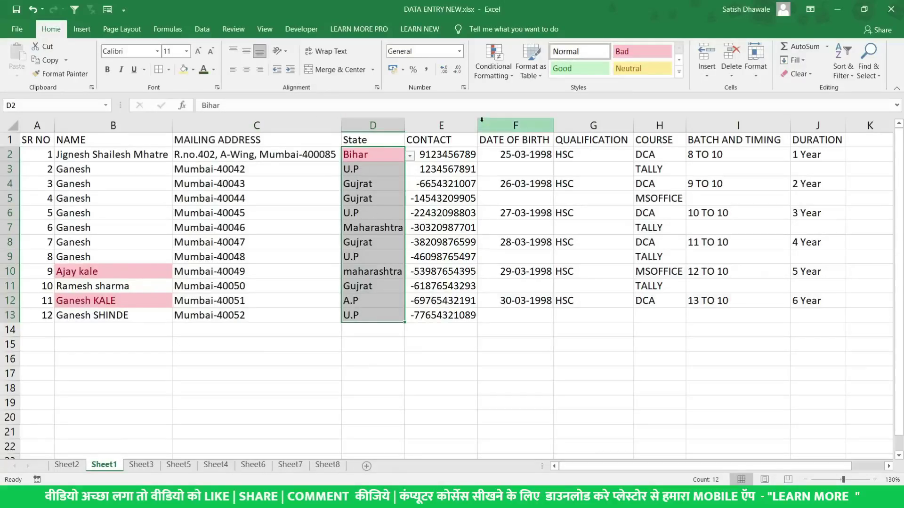
Clear the conditional formatting rules from the selected State cells
{"action": "left_click", "coordinate": [494, 63]}
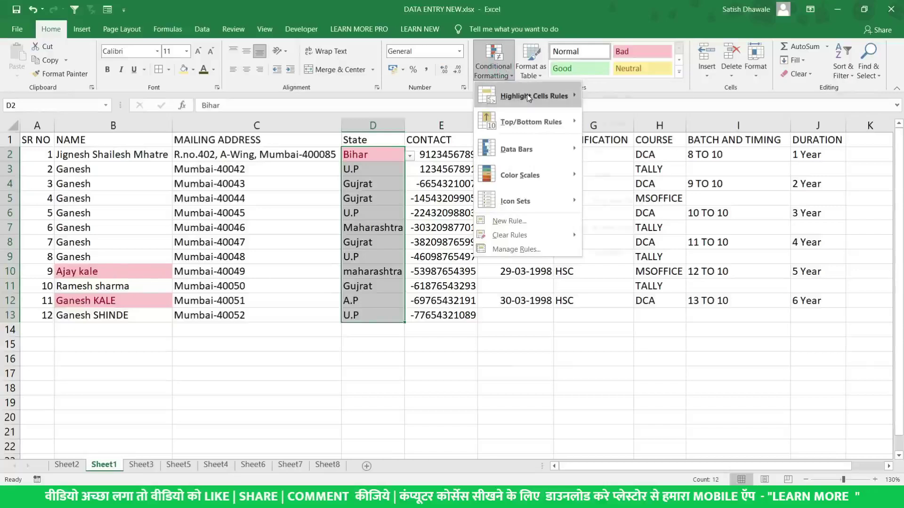
{"action": "mouse_move", "coordinate": [527, 95]}
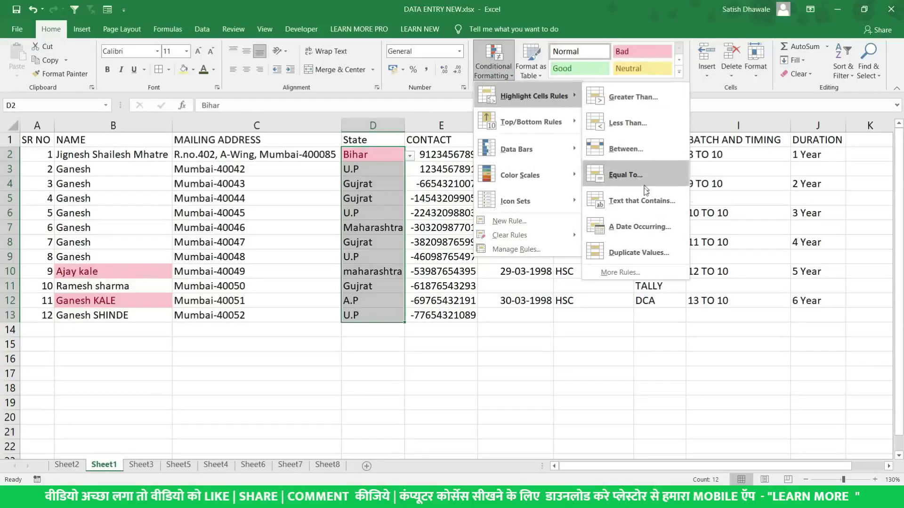
{"action": "mouse_move", "coordinate": [542, 236]}
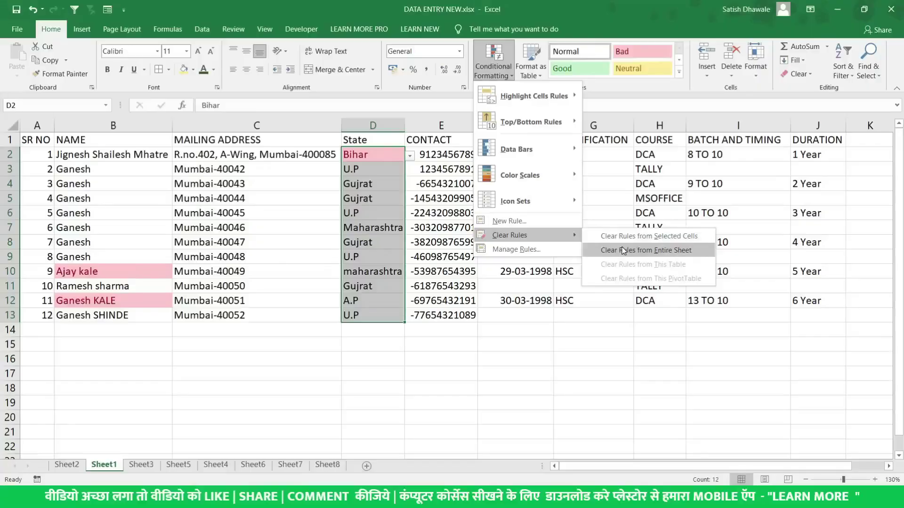
{"action": "left_click", "coordinate": [624, 250]}
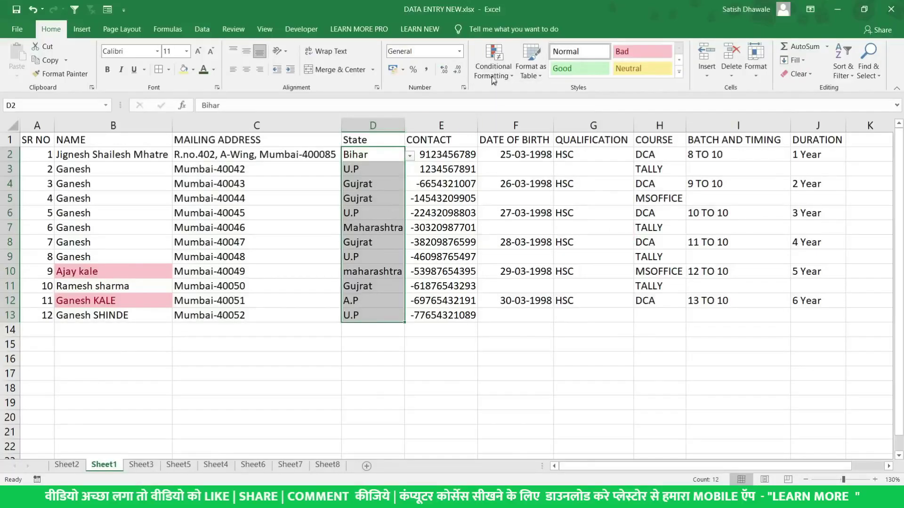
{"action": "left_click", "coordinate": [493, 76]}
Clear all conditional formatting rules from the entire sheet, then select the names and mailing addresses
{"action": "mouse_move", "coordinate": [528, 235]}
{"action": "left_click", "coordinate": [651, 255]}
{"action": "left_click_drag", "start_coordinate": [150, 267], "coordinate": [190, 314]}
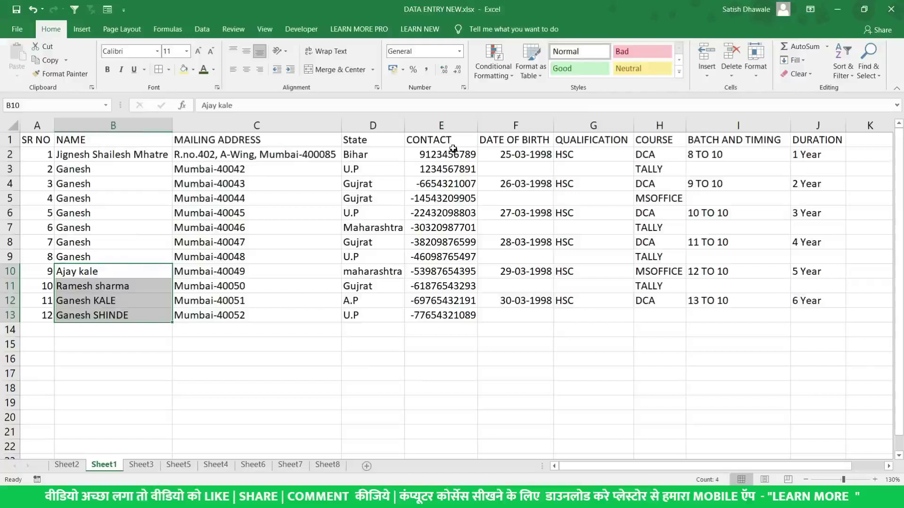
{"action": "left_click_drag", "start_coordinate": [302, 146], "coordinate": [265, 313]}
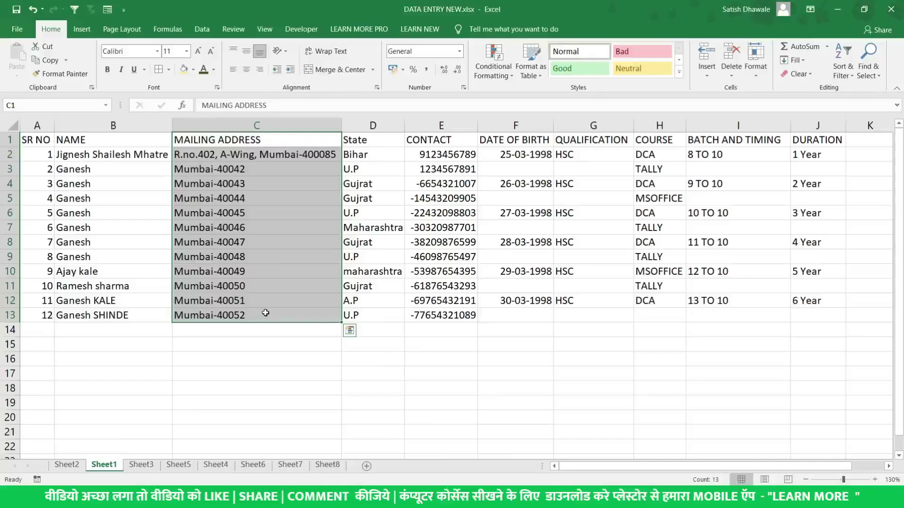
Review highlight rule options for State cells D1:D13 without applying any rule
{"action": "left_click_drag", "start_coordinate": [374, 141], "coordinate": [380, 315]}
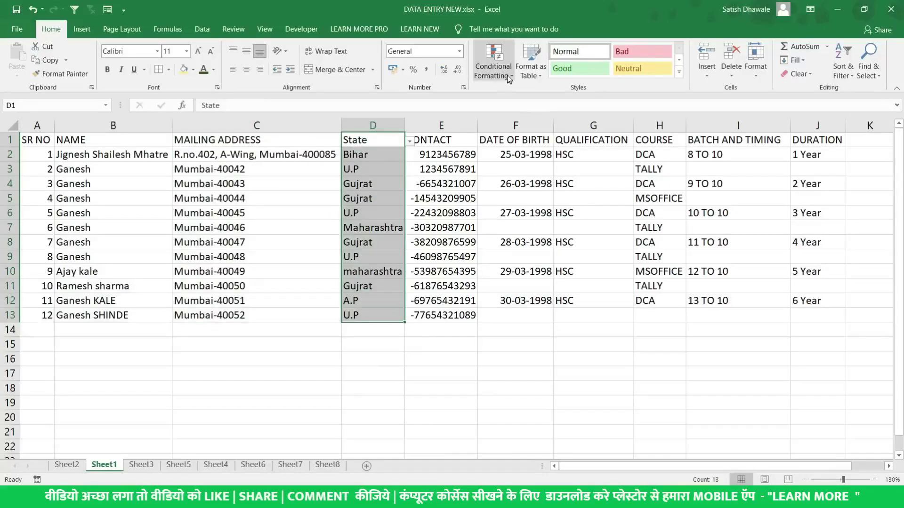
{"action": "left_click", "coordinate": [494, 71]}
{"action": "left_click", "coordinate": [529, 94]}
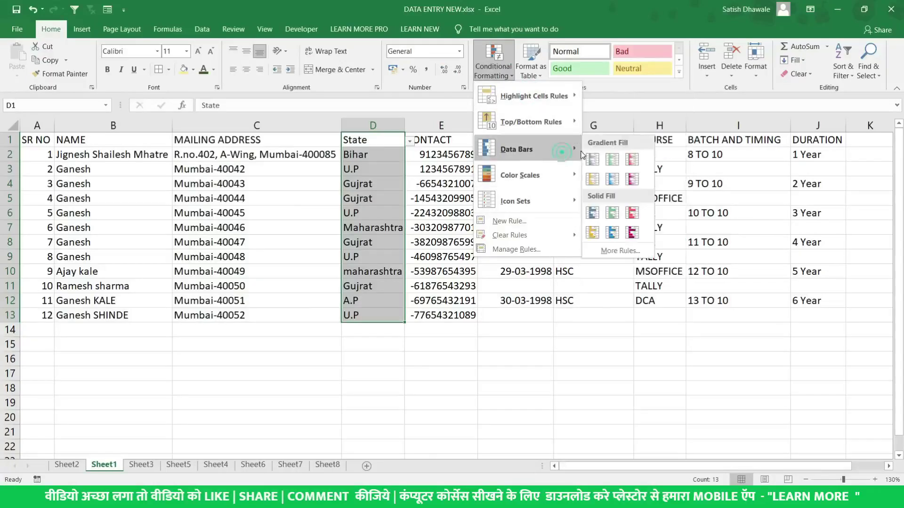
{"action": "mouse_move", "coordinate": [556, 174]}
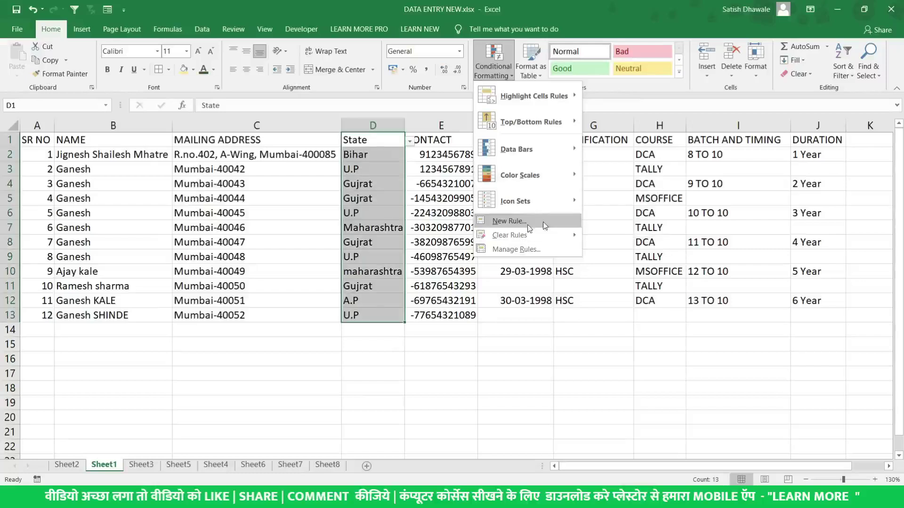
{"action": "left_click", "coordinate": [618, 194]}
{"action": "left_click", "coordinate": [382, 228]}
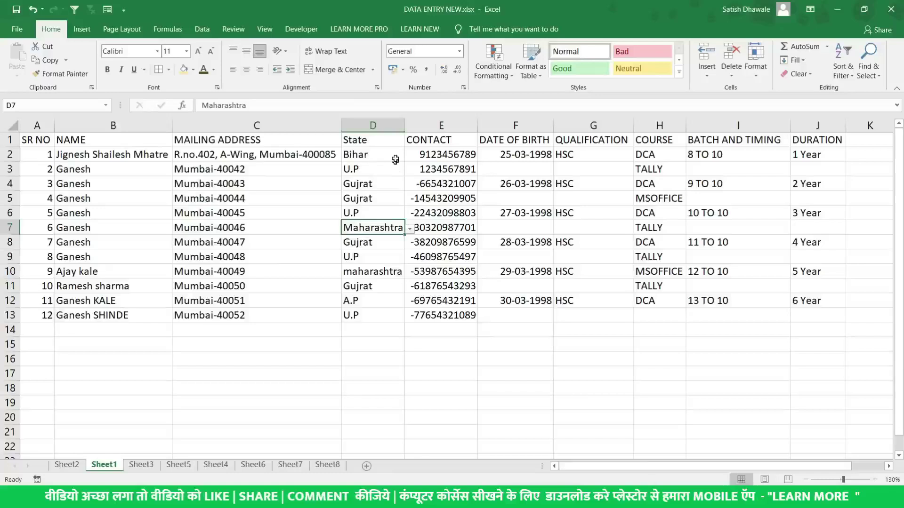
Widen the State column D slightly and select the whole COURSE column H
{"action": "left_click_drag", "start_coordinate": [407, 124], "coordinate": [415, 125]}
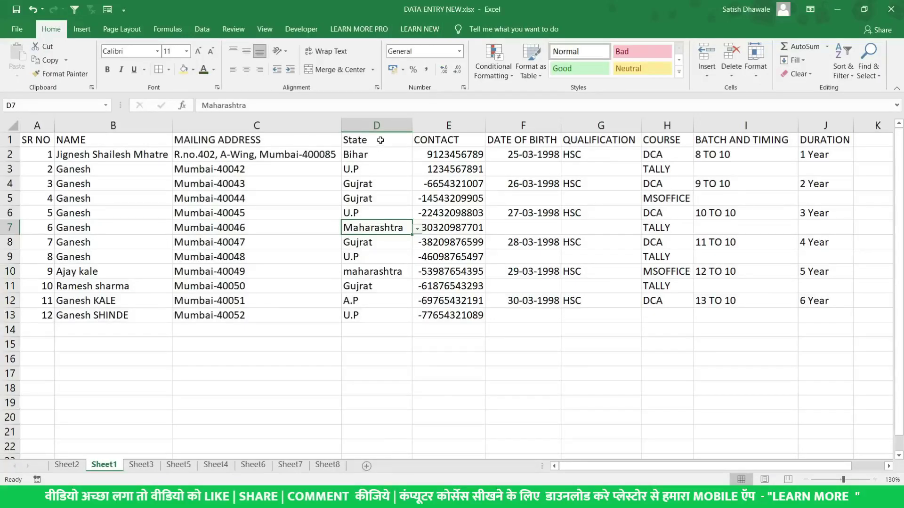
{"action": "left_click", "coordinate": [685, 126]}
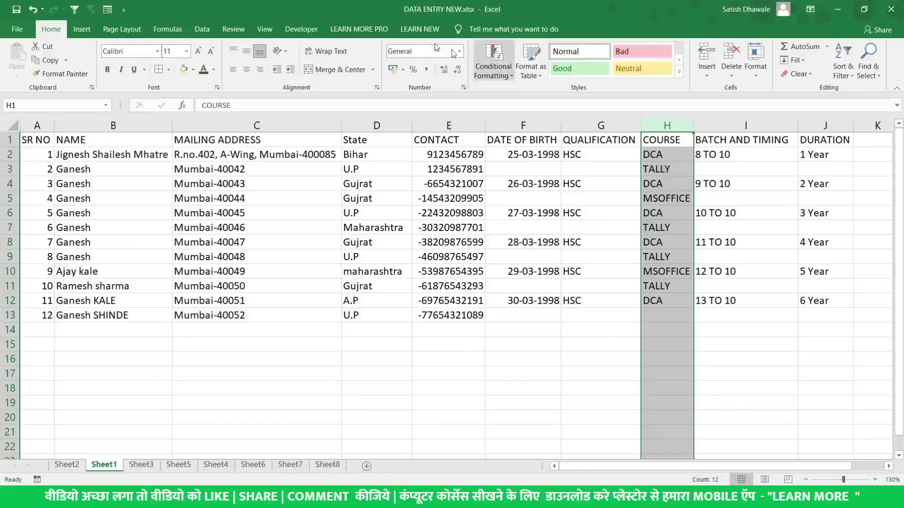
{"action": "left_click", "coordinate": [202, 29]}
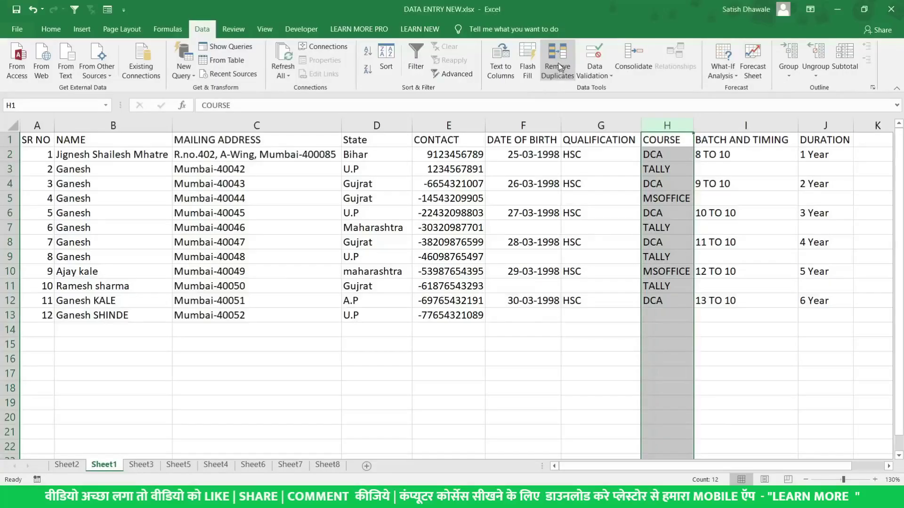
{"action": "left_click", "coordinate": [559, 67]}
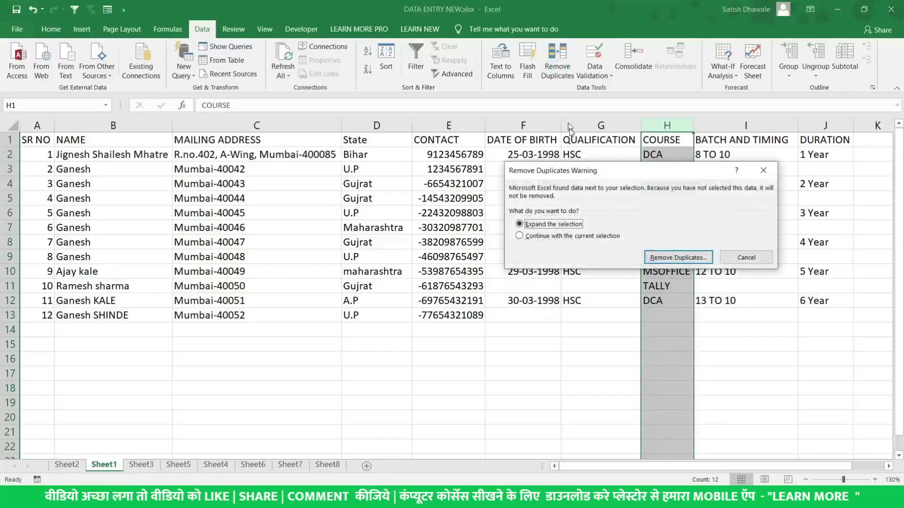
{"action": "left_click_drag", "start_coordinate": [597, 171], "coordinate": [439, 249]}
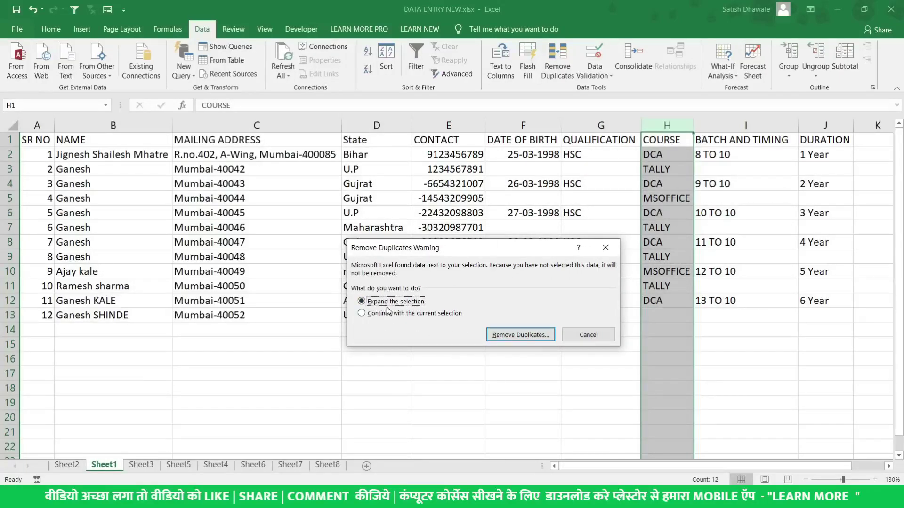
{"action": "left_click", "coordinate": [537, 335]}
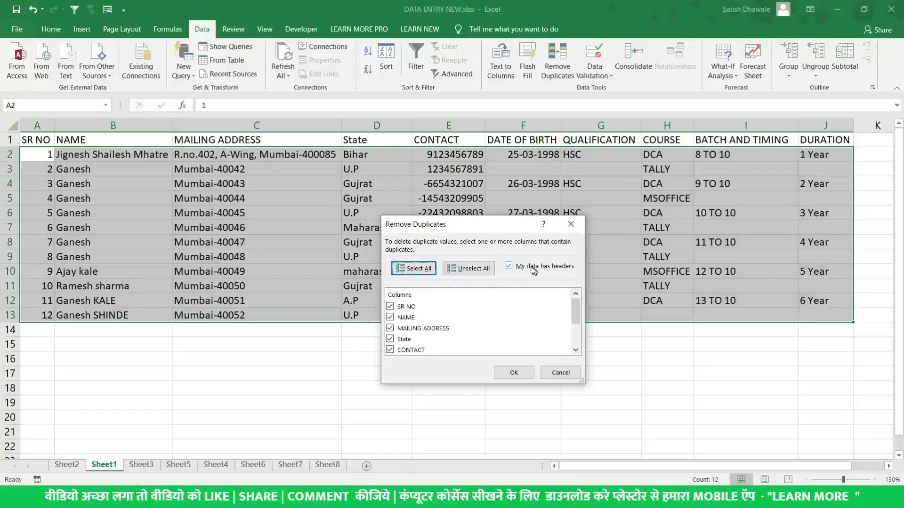
{"action": "left_click", "coordinate": [473, 272]}
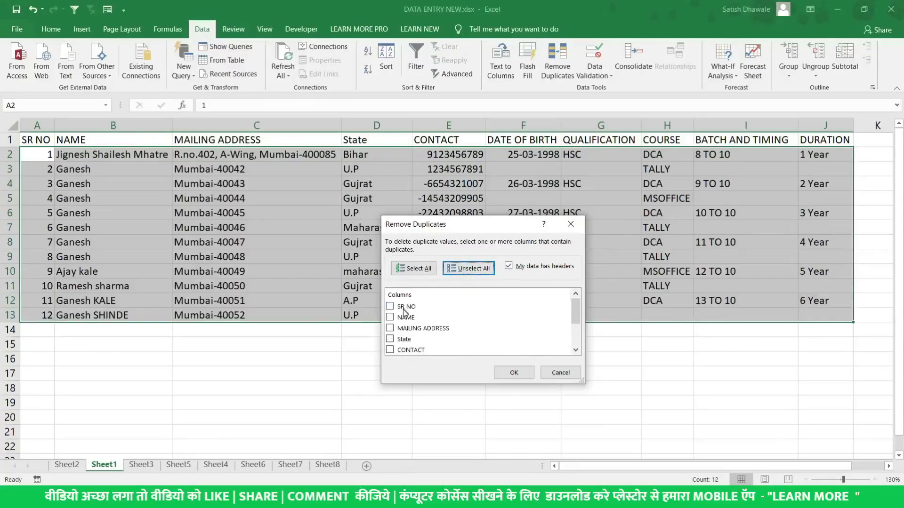
{"action": "scroll", "coordinate": [406, 324], "scroll_direction": "down", "scroll_amount": 2}
{"action": "left_click", "coordinate": [408, 329]}
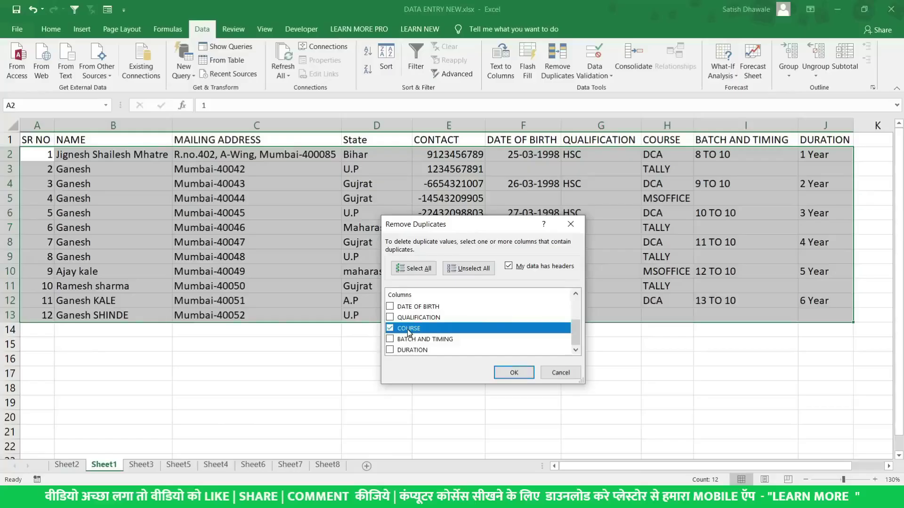
{"action": "left_click", "coordinate": [516, 372]}
{"action": "left_click", "coordinate": [459, 279]}
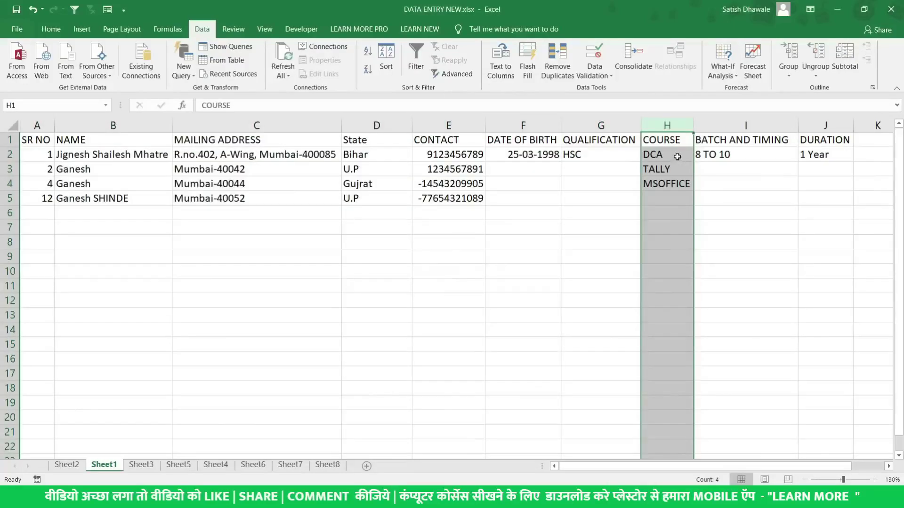
{"action": "left_click_drag", "start_coordinate": [678, 156], "coordinate": [1, 192]}
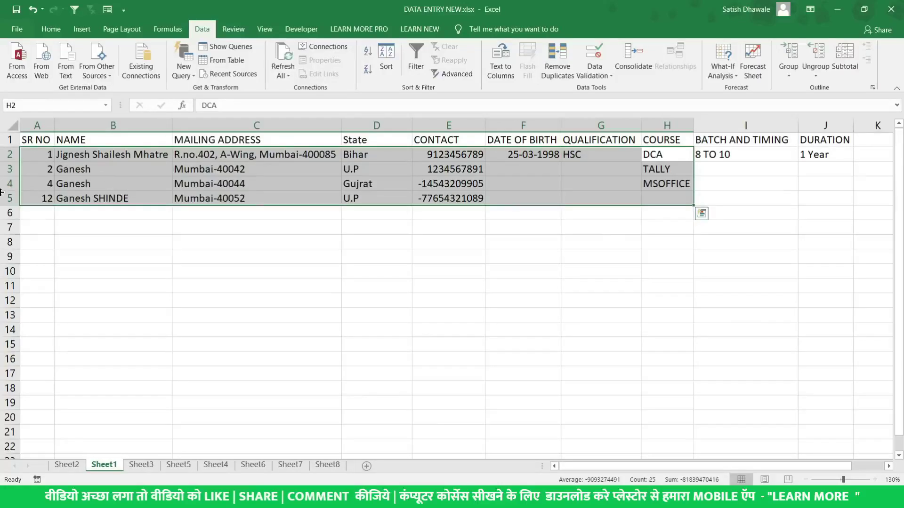
{"action": "left_click_drag", "start_coordinate": [660, 149], "coordinate": [665, 184]}
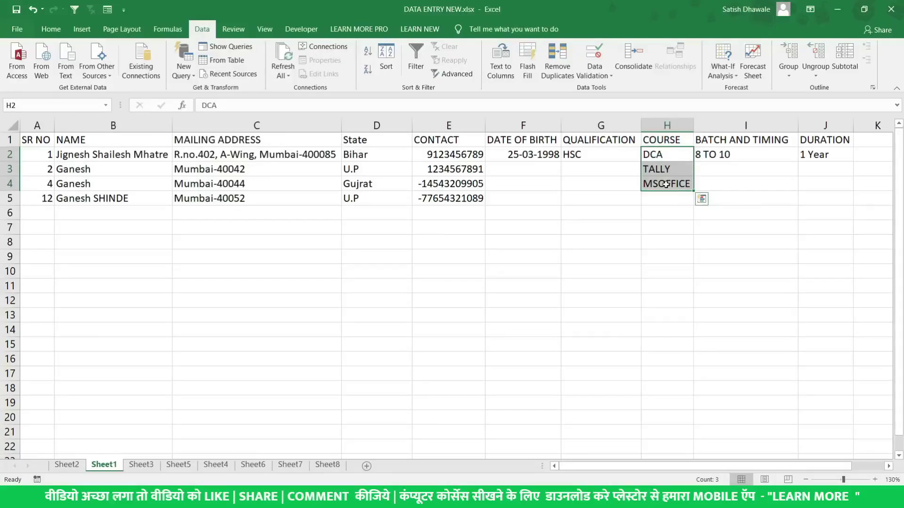
{"action": "key", "text": "ctrl+z"}
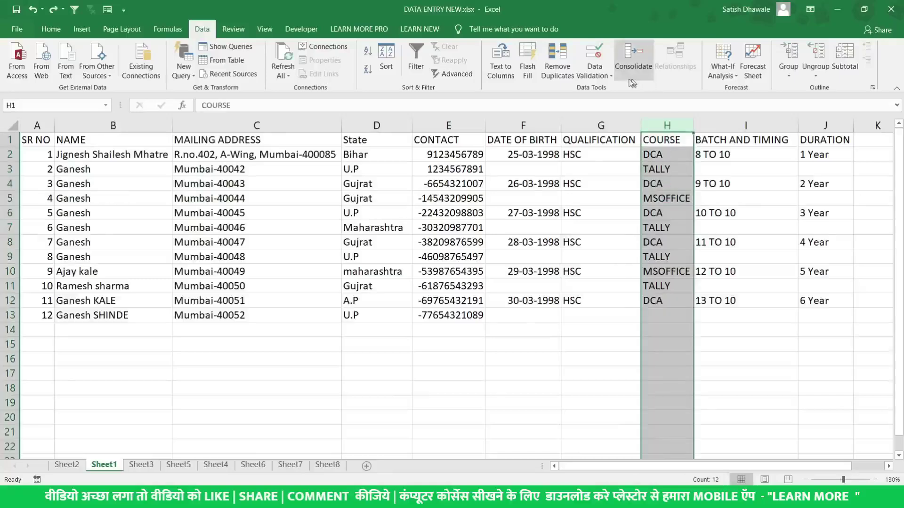
Remove duplicate rows across the expanded table, checking only the COURSE column
{"action": "left_click", "coordinate": [567, 69]}
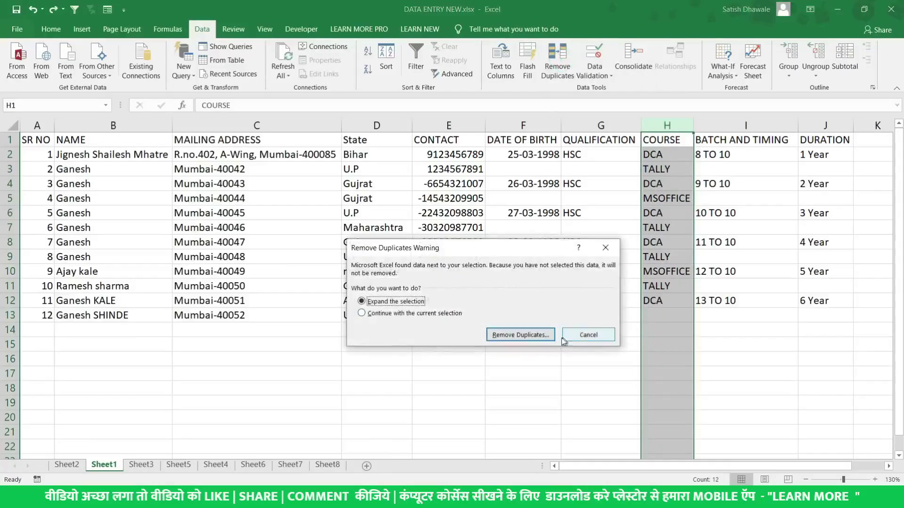
{"action": "left_click", "coordinate": [530, 335]}
{"action": "left_click", "coordinate": [468, 269]}
{"action": "scroll", "coordinate": [407, 342], "scroll_direction": "down", "scroll_amount": 2}
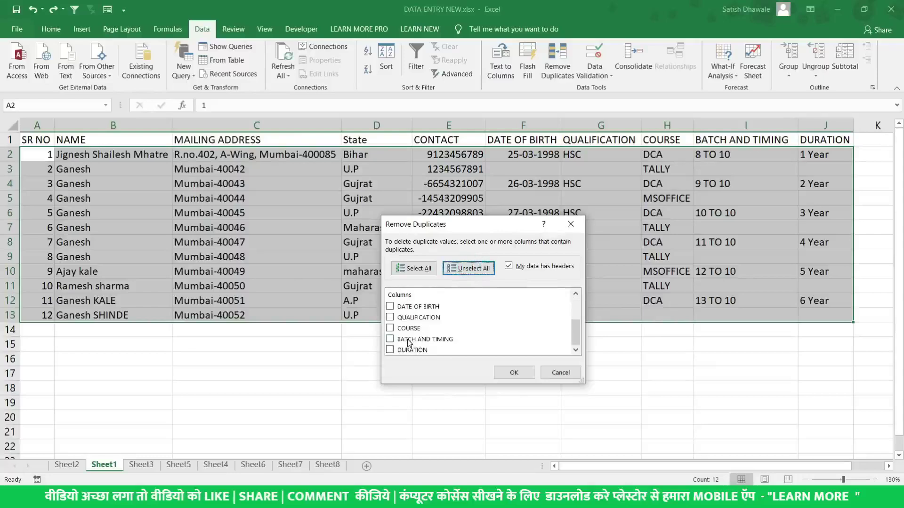
{"action": "left_click", "coordinate": [390, 328]}
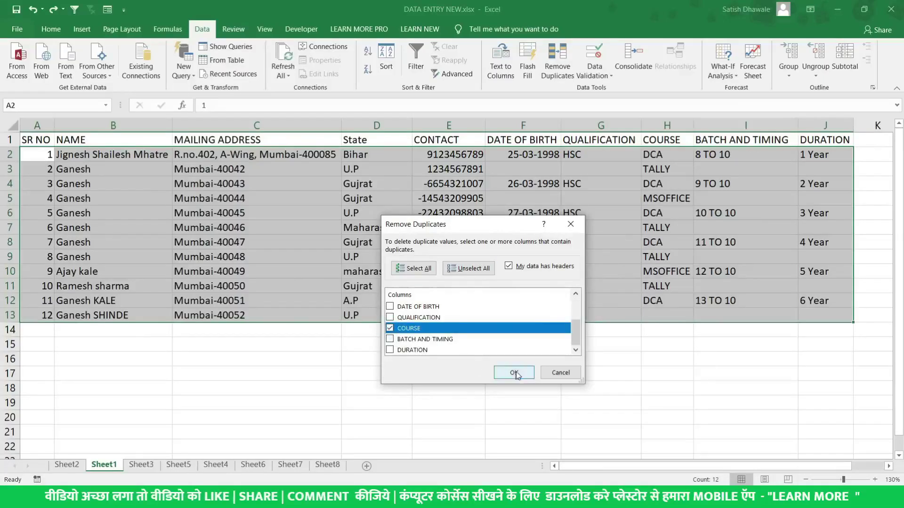
{"action": "left_click", "coordinate": [517, 373]}
{"action": "left_click", "coordinate": [457, 281]}
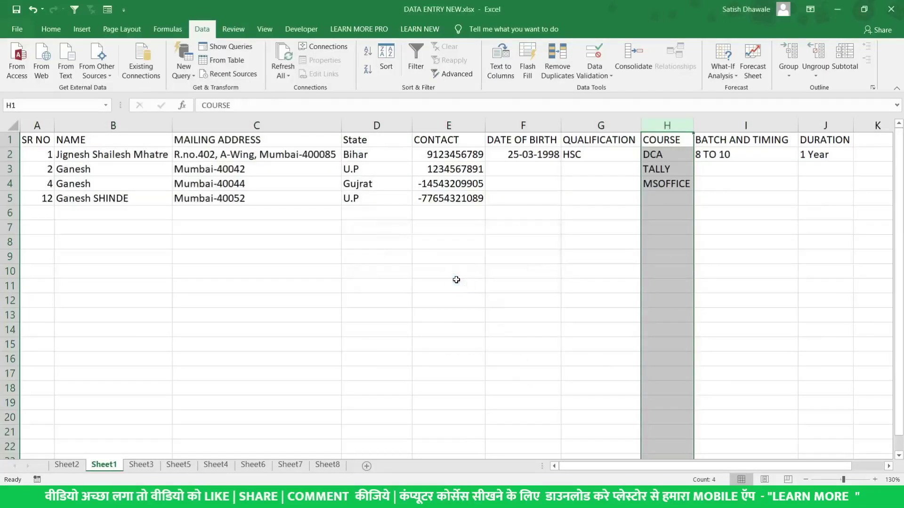
Deselect the table by picking an empty cell, then switch to the Chrome window
{"action": "left_click", "coordinate": [656, 193]}
{"action": "left_click_drag", "start_coordinate": [656, 193], "coordinate": [184, 210]}
{"action": "left_click", "coordinate": [185, 209]}
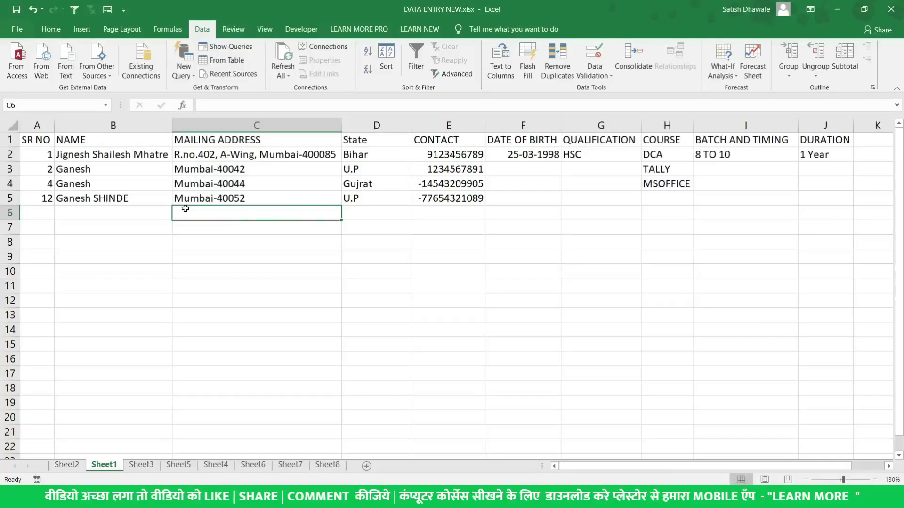
{"action": "key", "text": "alt+Tab"}
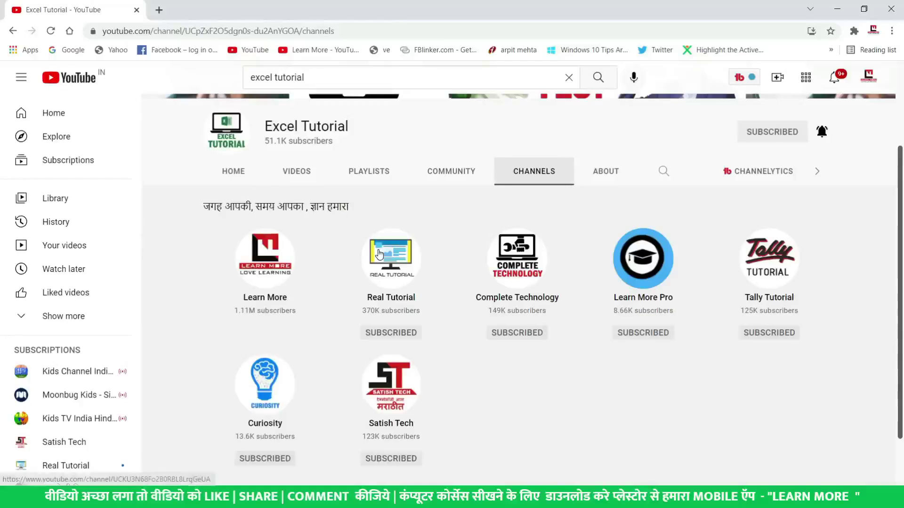
Open learnmorepro.com and learnmoreindia.in in two new browser tabs
{"action": "scroll", "coordinate": [379, 254], "scroll_direction": "up", "scroll_amount": 2}
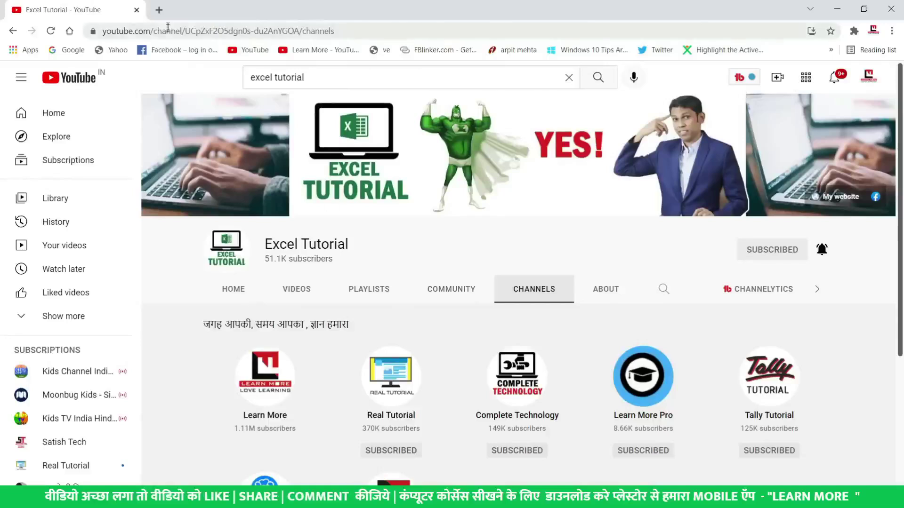
{"action": "left_click", "coordinate": [159, 10]}
{"action": "type", "text": "le"}
{"action": "key", "text": "Return"}
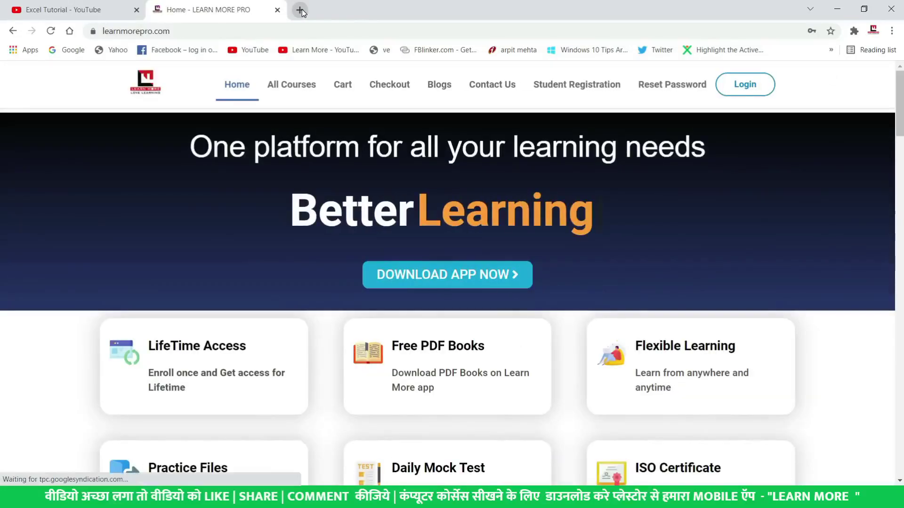
{"action": "left_click", "coordinate": [300, 10]}
{"action": "type", "text": "learnmoreindia.in"}
{"action": "key", "text": "Return"}
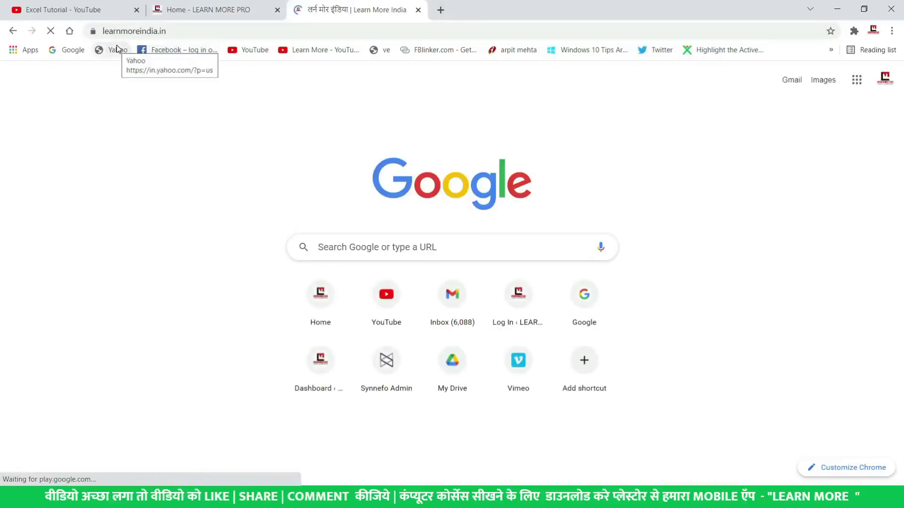
Close the adverts and show the Online Test category page on learnmoreindia.in
{"action": "mouse_move", "coordinate": [559, 87]}
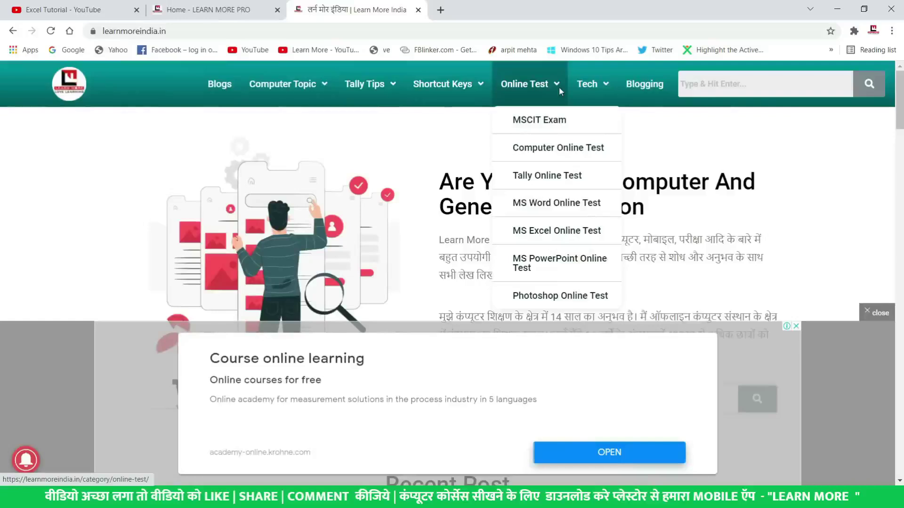
{"action": "left_click", "coordinate": [876, 312]}
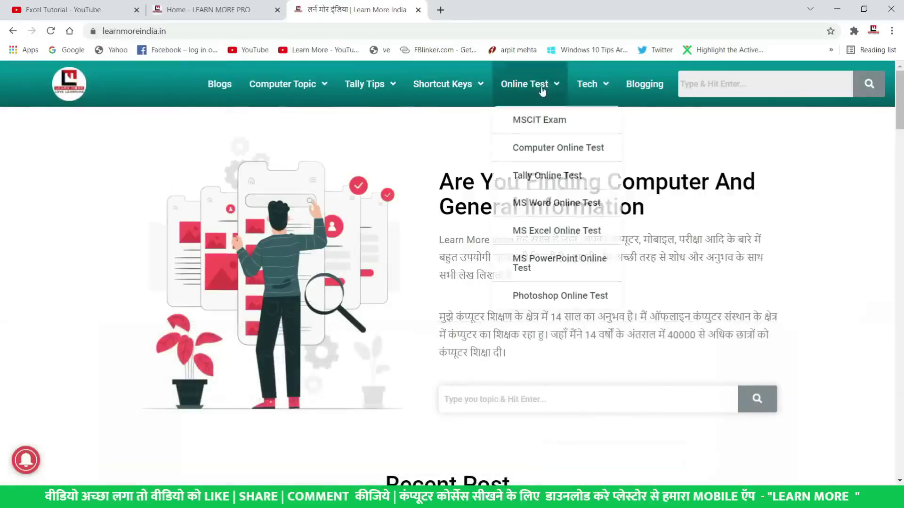
{"action": "left_click", "coordinate": [542, 89]}
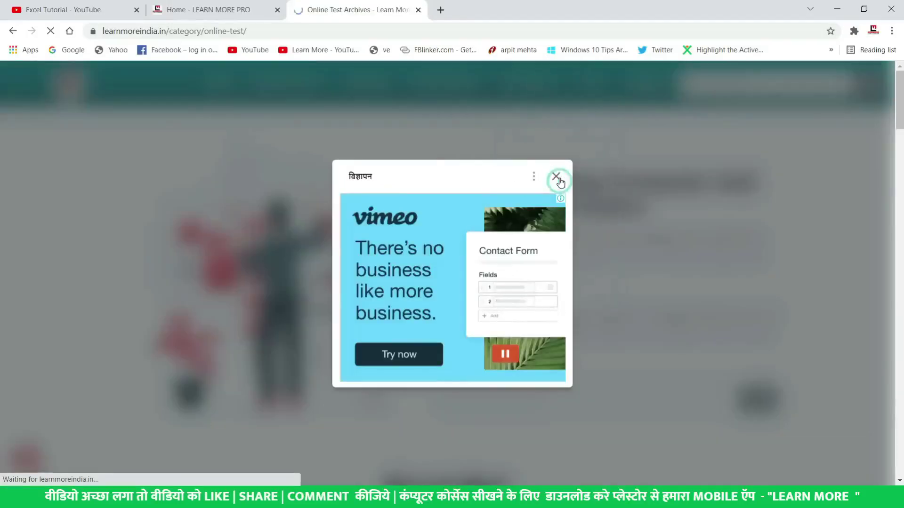
{"action": "left_click", "coordinate": [556, 177]}
{"action": "scroll", "coordinate": [434, 188], "scroll_direction": "down", "scroll_amount": 10}
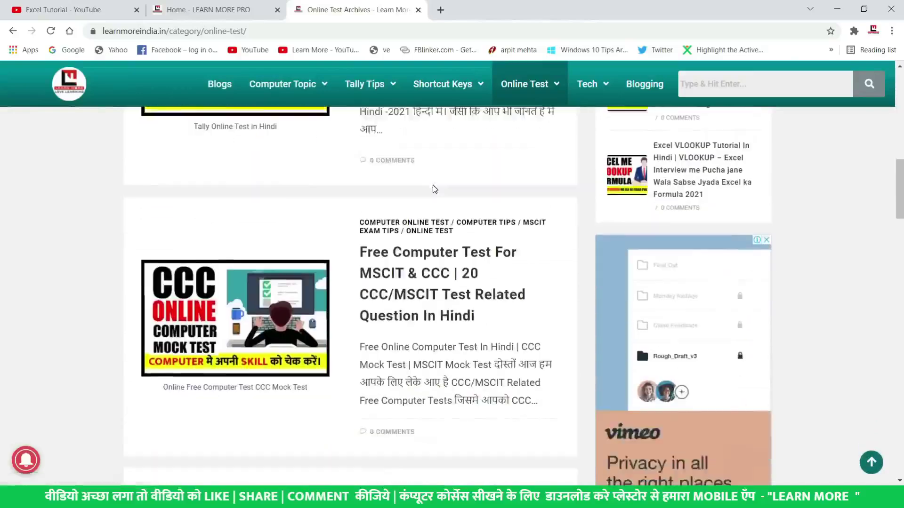
{"action": "scroll", "coordinate": [434, 189], "scroll_direction": "down", "scroll_amount": 15}
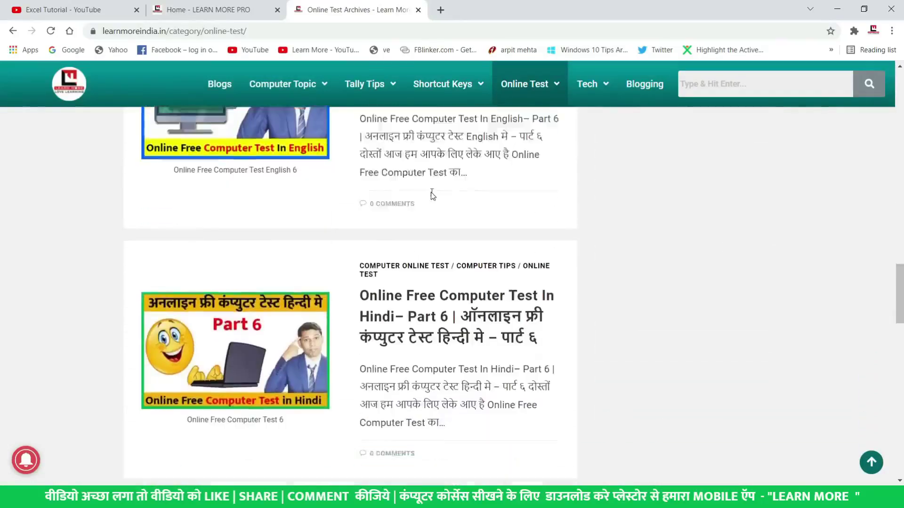
{"action": "scroll", "coordinate": [432, 193], "scroll_direction": "up", "scroll_amount": 20}
{"action": "mouse_move", "coordinate": [592, 105]}
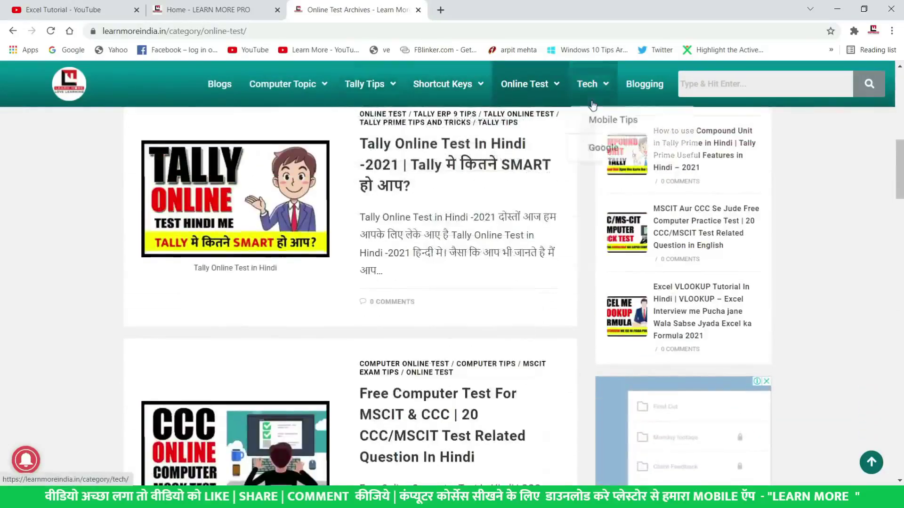